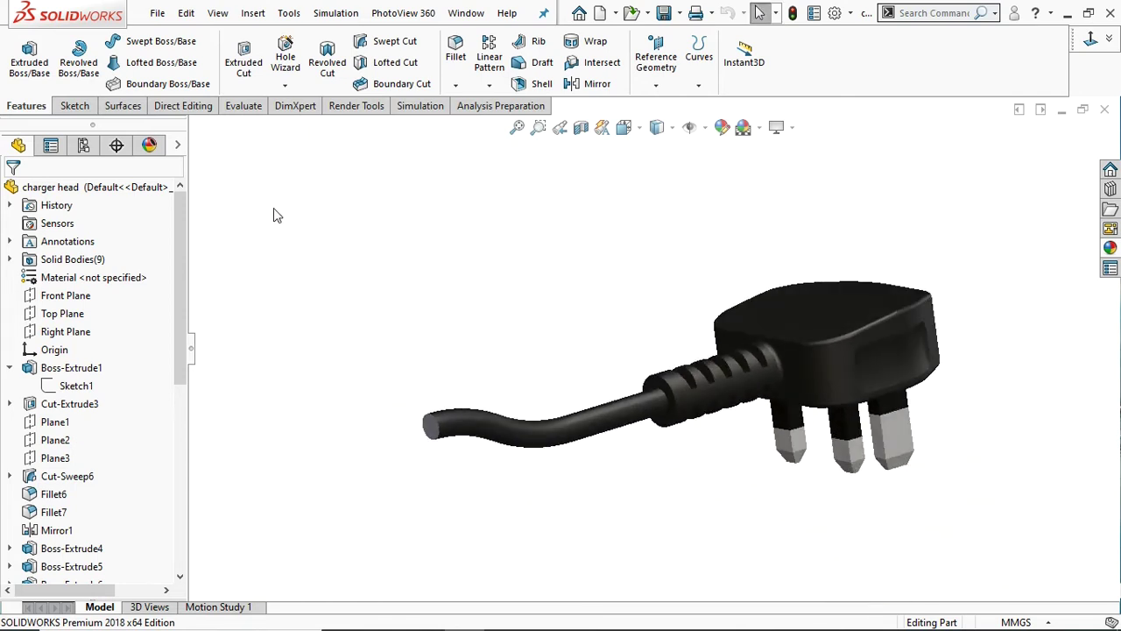
# Create a new blank Part document, Part3, from the Part template.
pyautogui.click(158, 13)
pyautogui.click(179, 36)
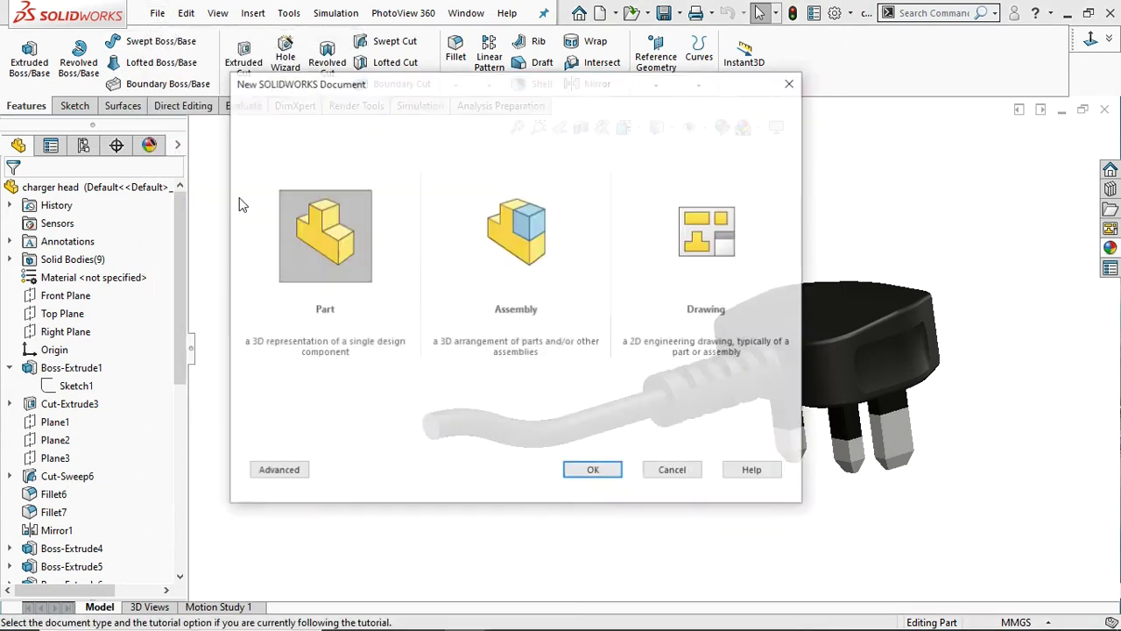
pyautogui.click(296, 226)
pyautogui.click(595, 471)
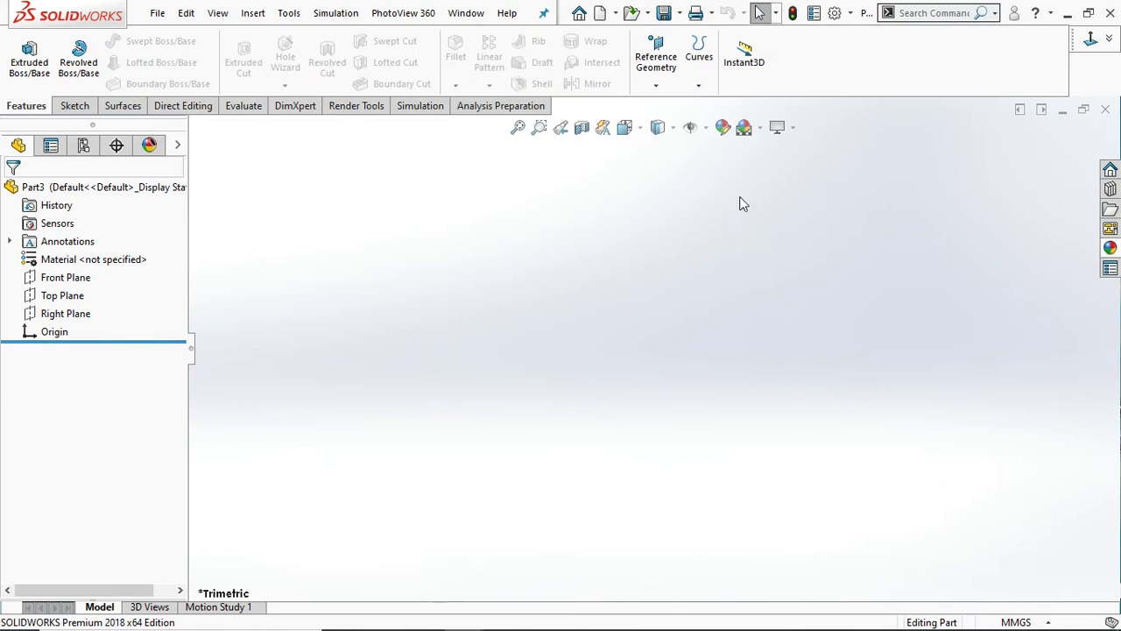
pyautogui.click(760, 128)
# Set the viewport scene background to Plain White.
pyautogui.click(753, 168)
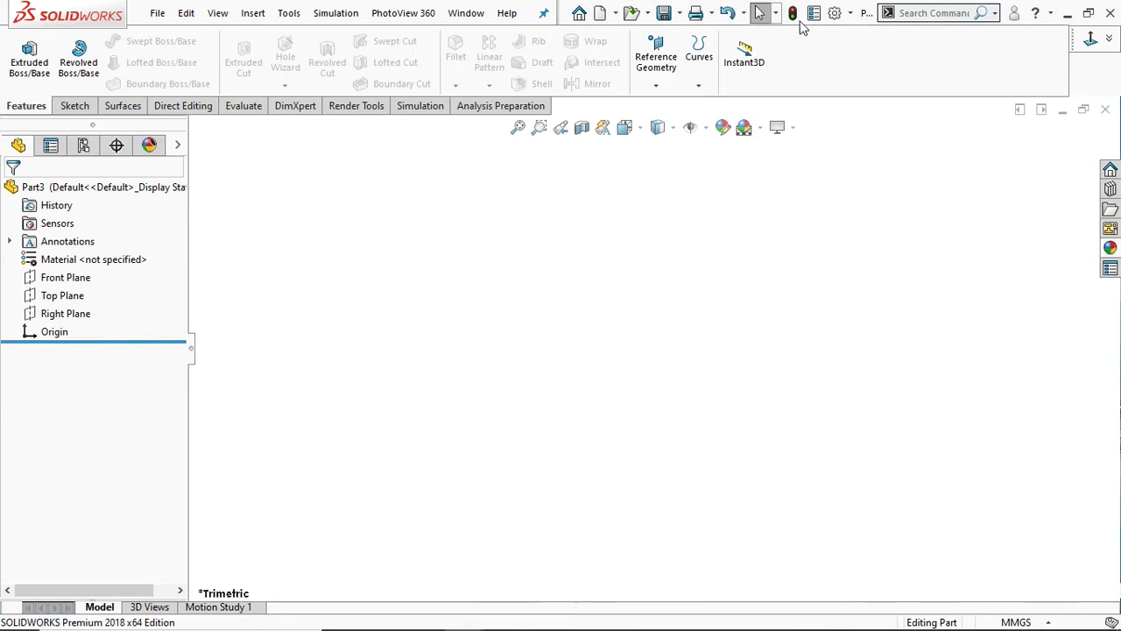
pyautogui.click(852, 13)
pyautogui.click(856, 35)
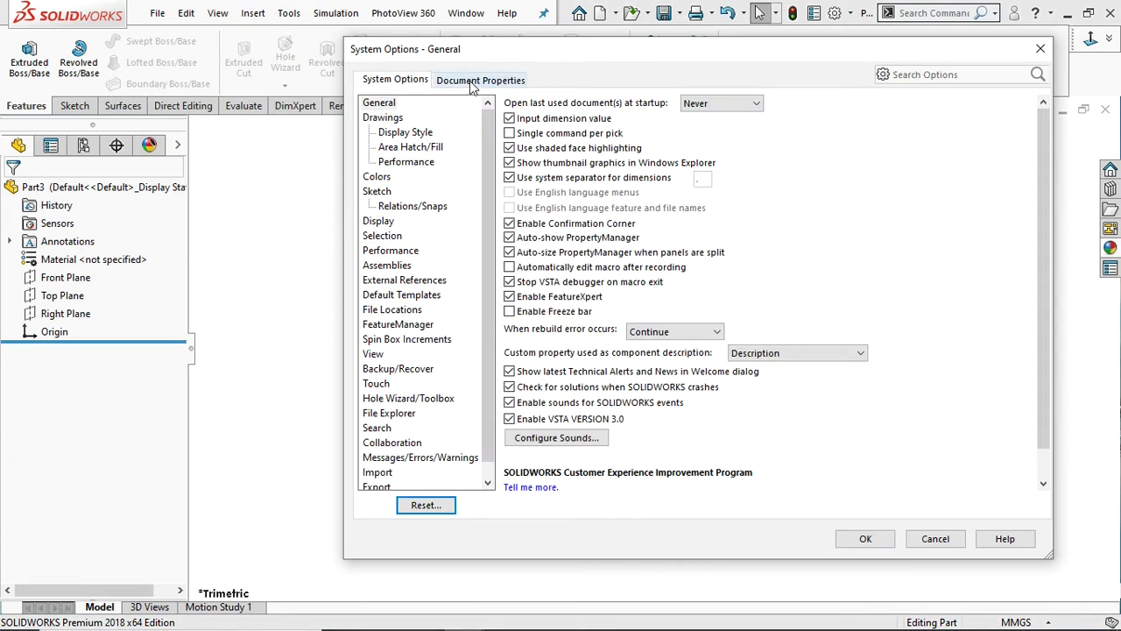
# In Document Properties Image Quality, raise wireframe quality to high with Improve curve quality checked.
pyautogui.click(472, 82)
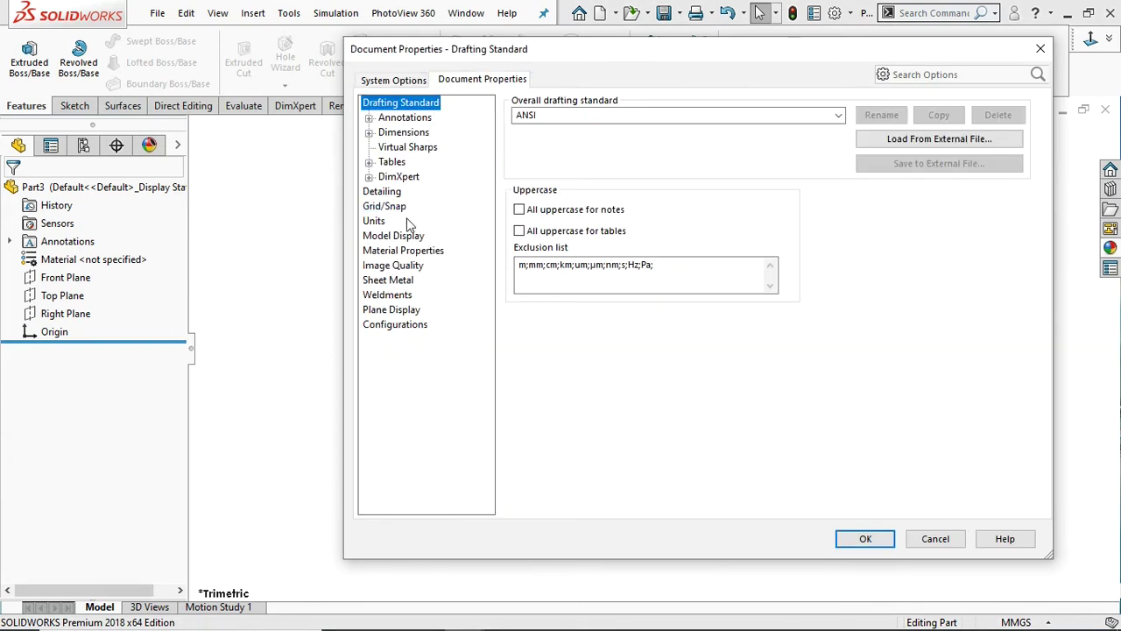
pyautogui.click(390, 266)
pyautogui.moveTo(664, 298); pyautogui.dragTo(822, 295)
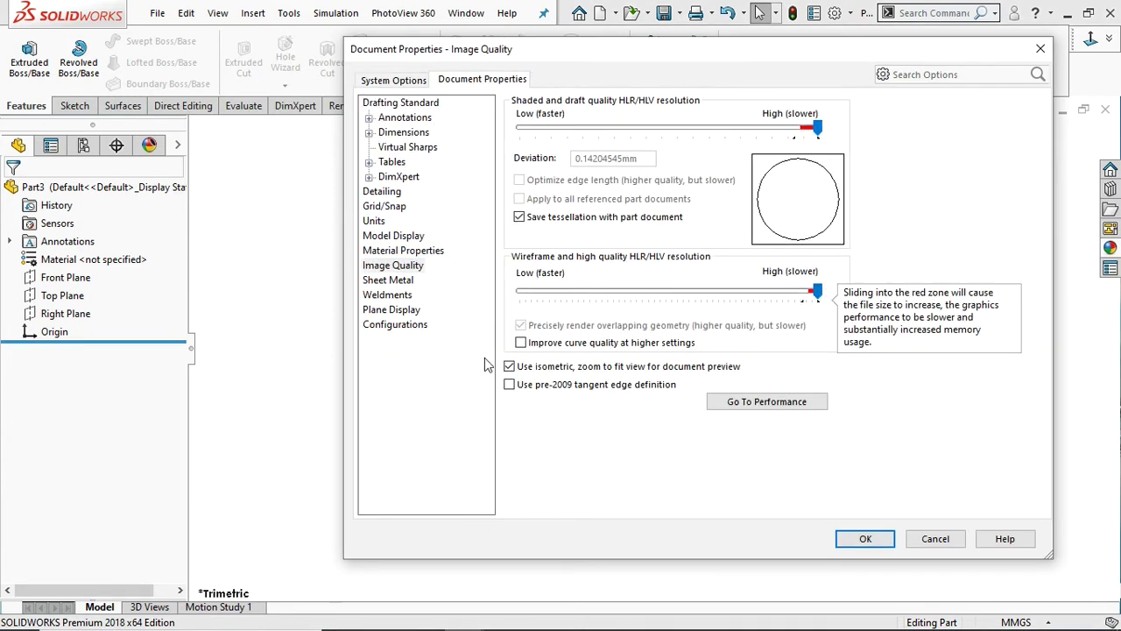
pyautogui.click(521, 342)
pyautogui.click(866, 538)
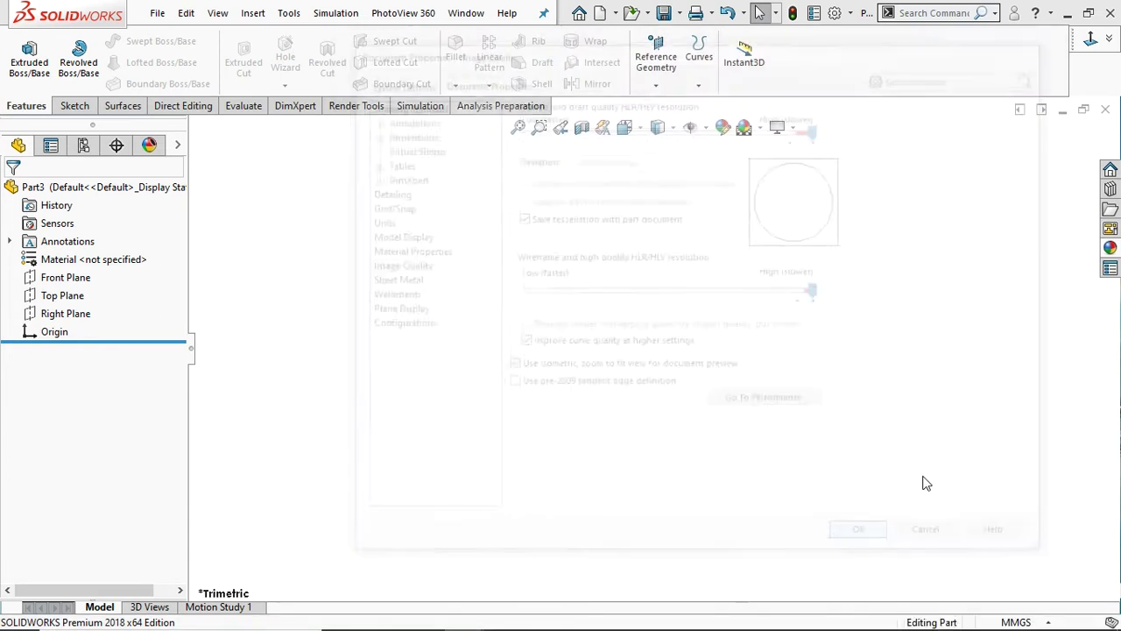
# Start a Front Plane sketch and draw a vertical construction centreline up from the origin.
pyautogui.click(66, 276)
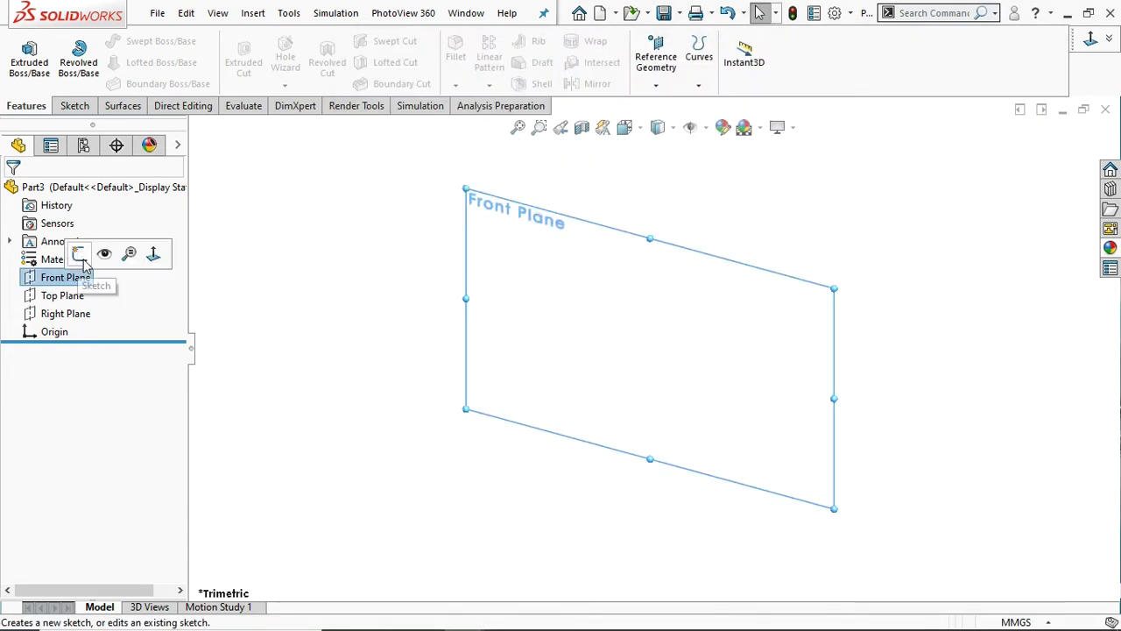
pyautogui.click(79, 252)
pyautogui.click(124, 42)
pyautogui.click(132, 60)
pyautogui.click(651, 348)
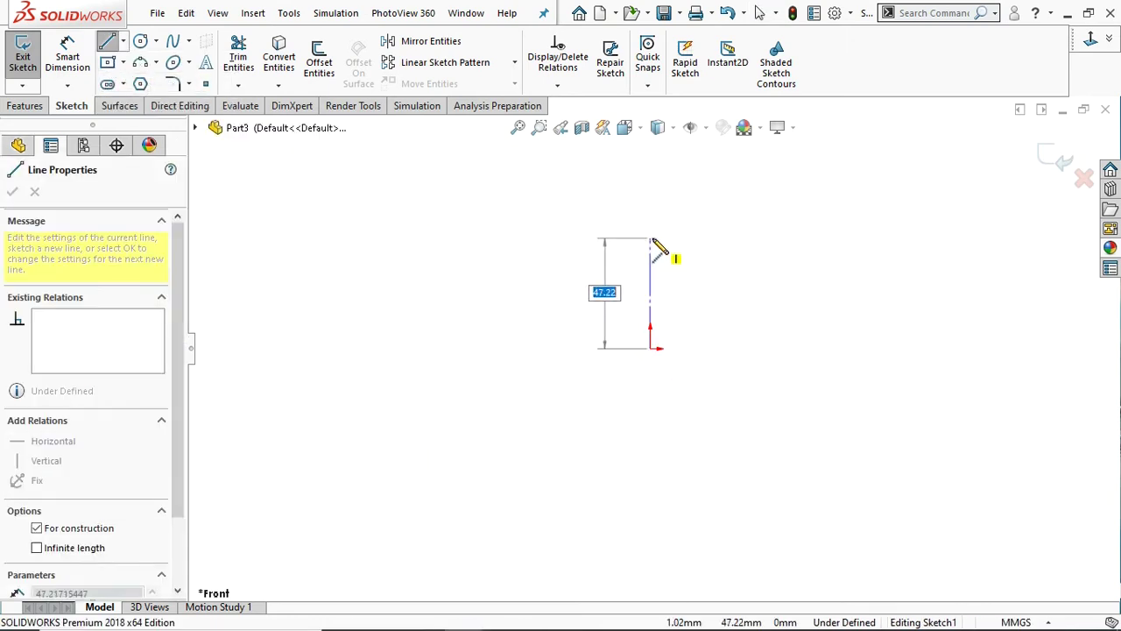
pyautogui.rightClick(663, 201)
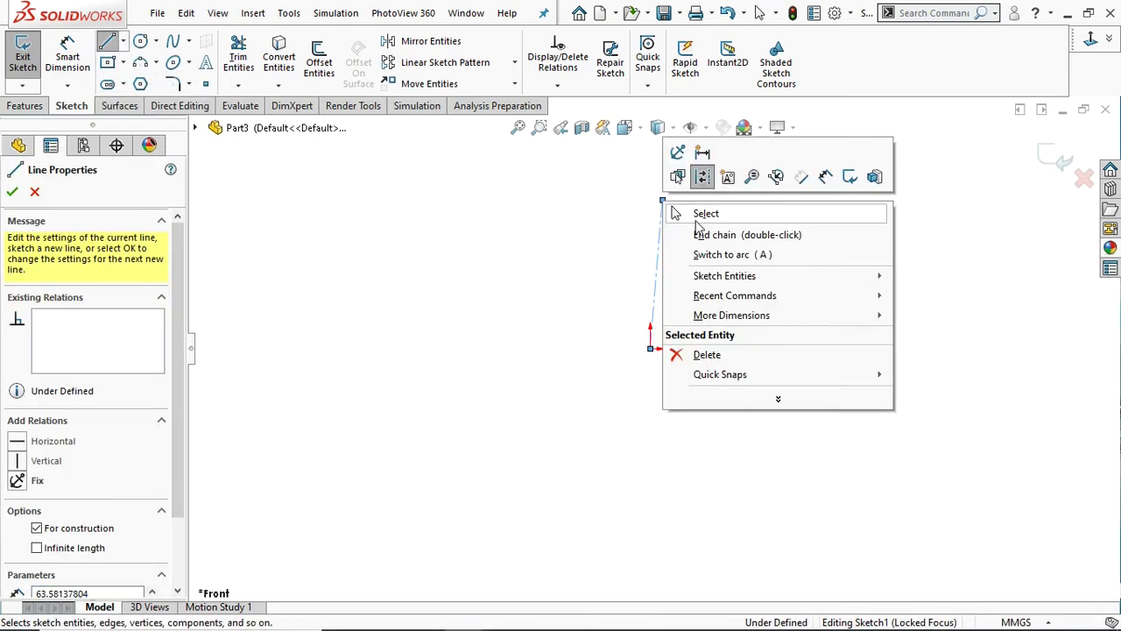
pyautogui.click(671, 213)
pyautogui.click(659, 243)
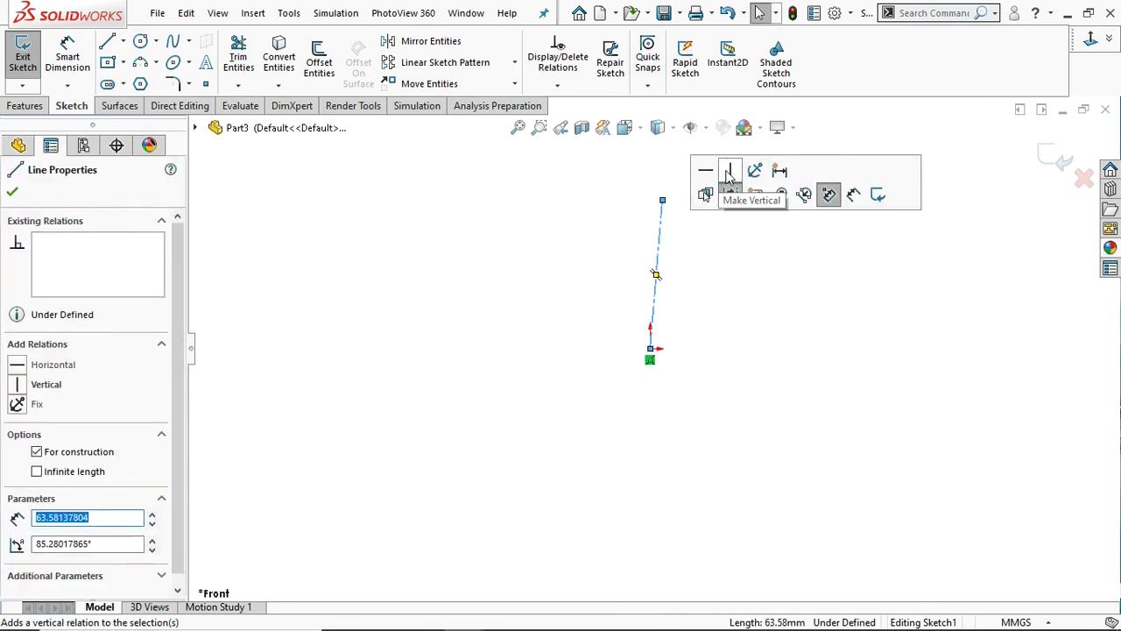
pyautogui.click(731, 170)
pyautogui.click(10, 193)
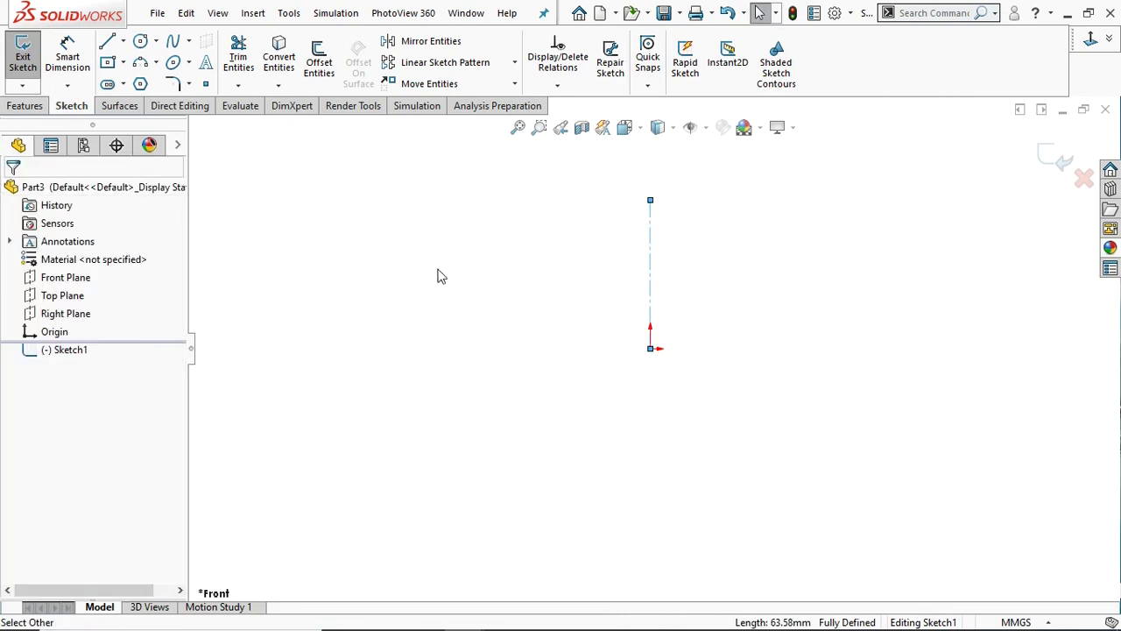
# Draw the closed half-profile: bottom, left, slanted and top edges back to the centreline.
pyautogui.click(107, 42)
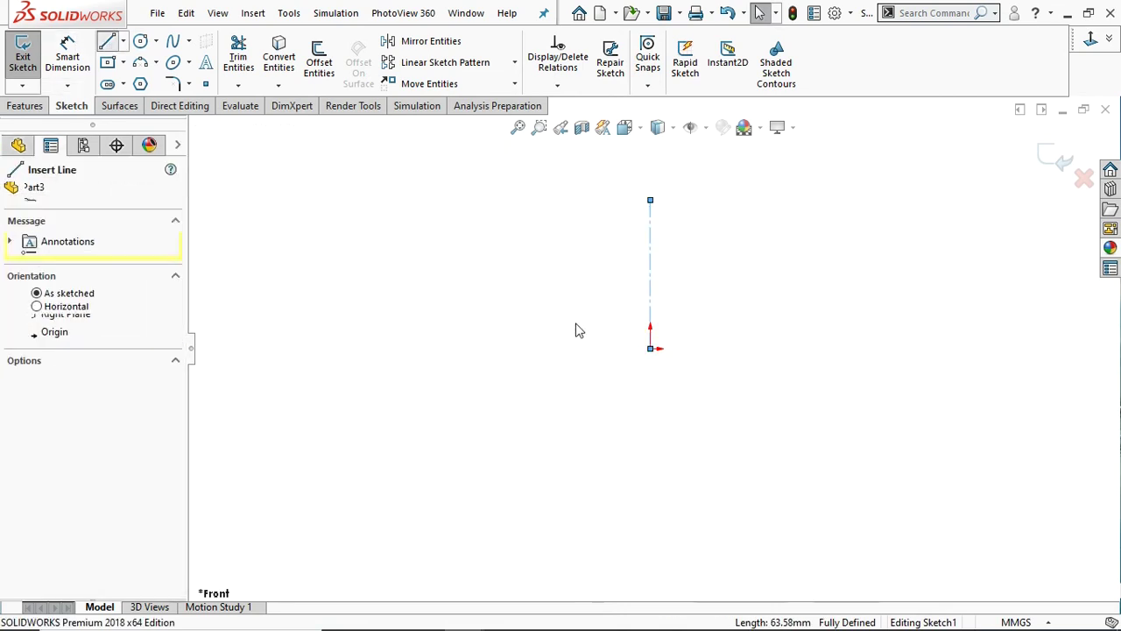
pyautogui.click(650, 349)
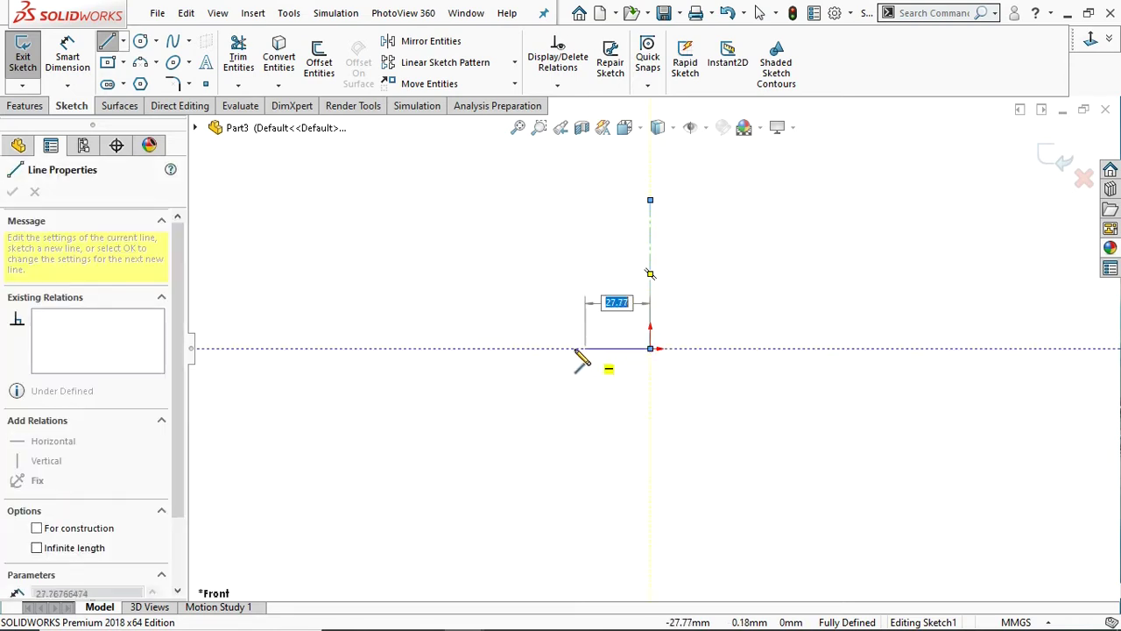
pyautogui.click(544, 350)
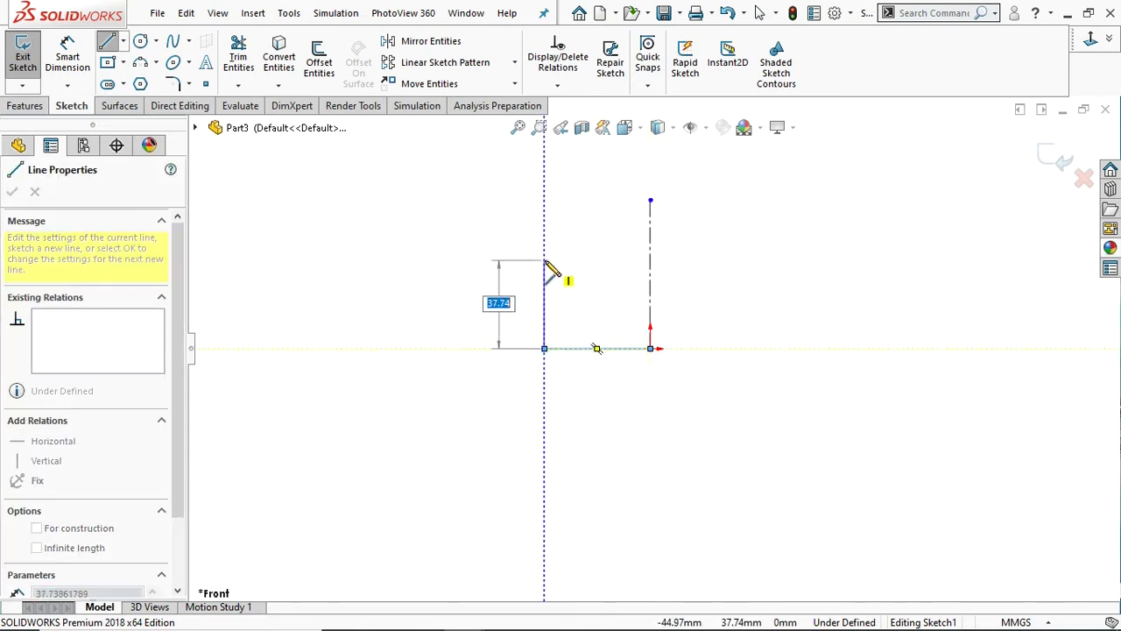
pyautogui.click(544, 260)
pyautogui.click(582, 201)
pyautogui.click(650, 201)
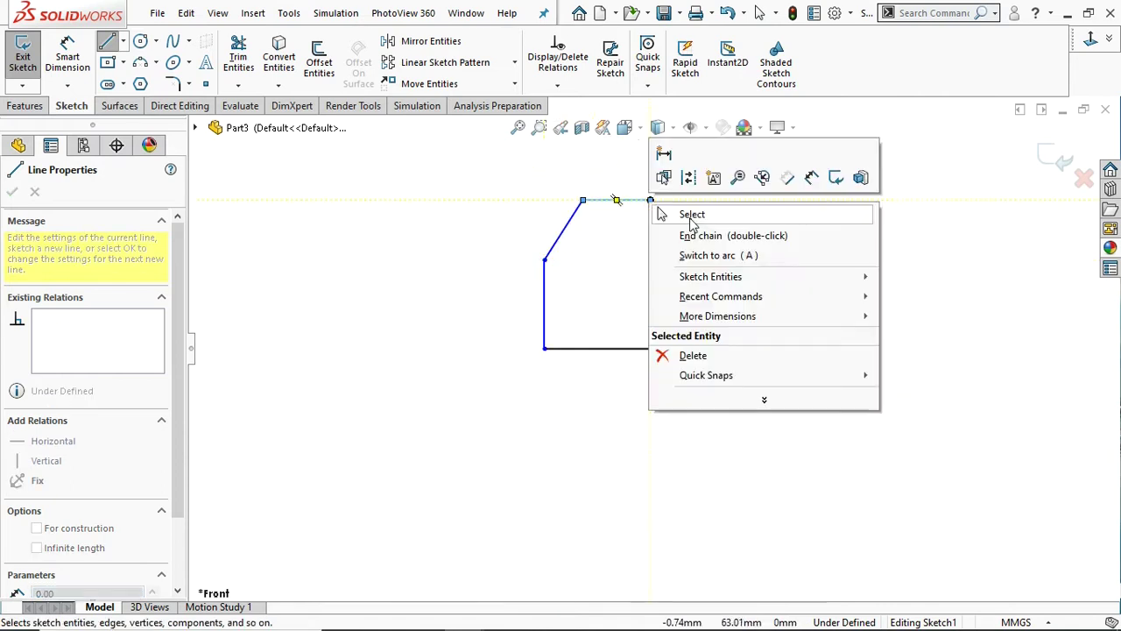
pyautogui.press('Escape')
pyautogui.scroll(1, 630, 265)
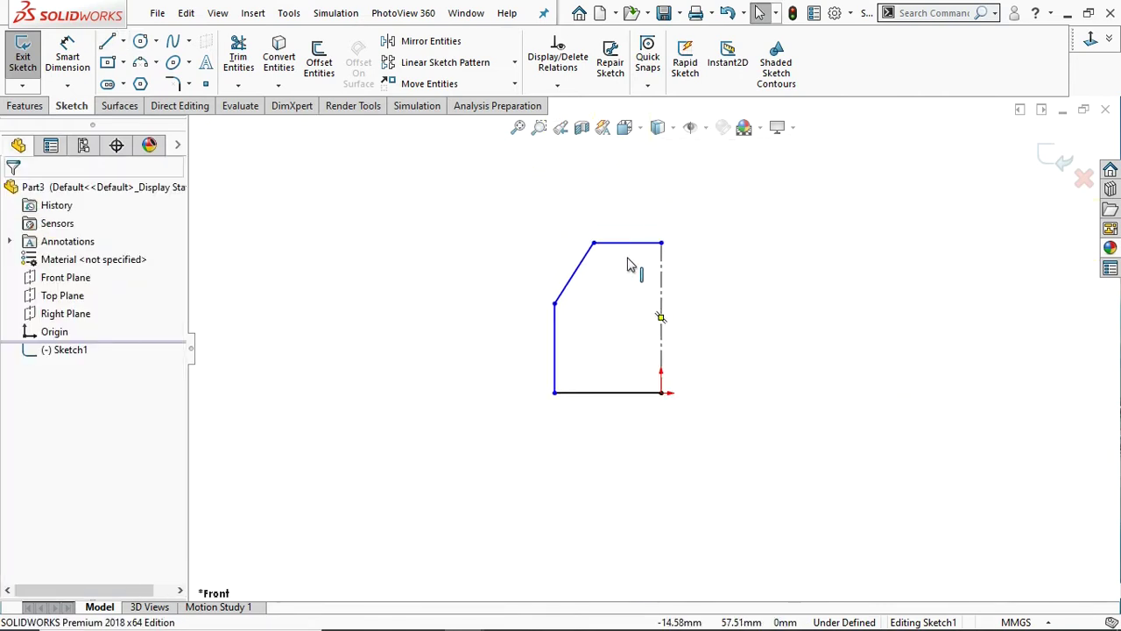
# Dimension the centreline height to 42 and the left edge to 26.
pyautogui.click(61, 58)
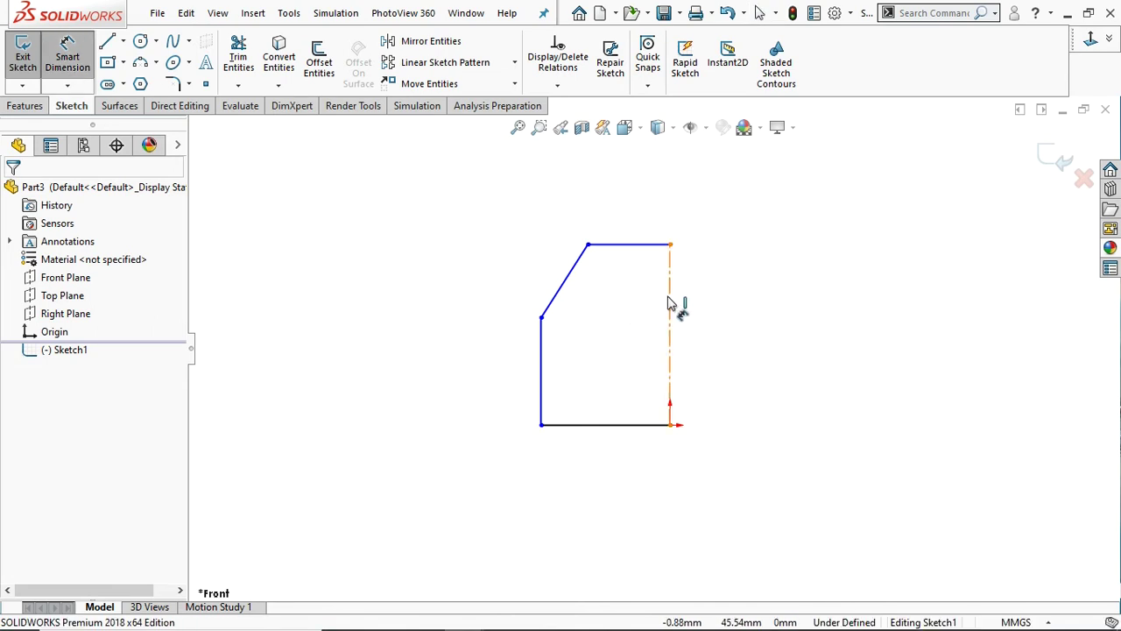
pyautogui.click(668, 303)
pyautogui.click(771, 333)
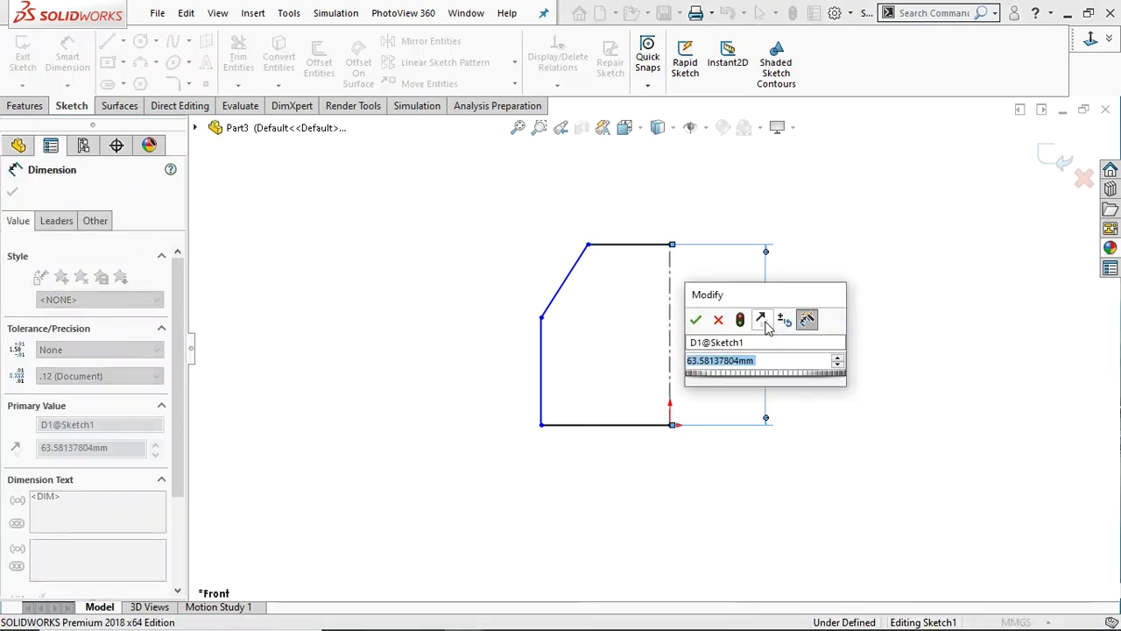
pyautogui.write('42')
pyautogui.press('Return')
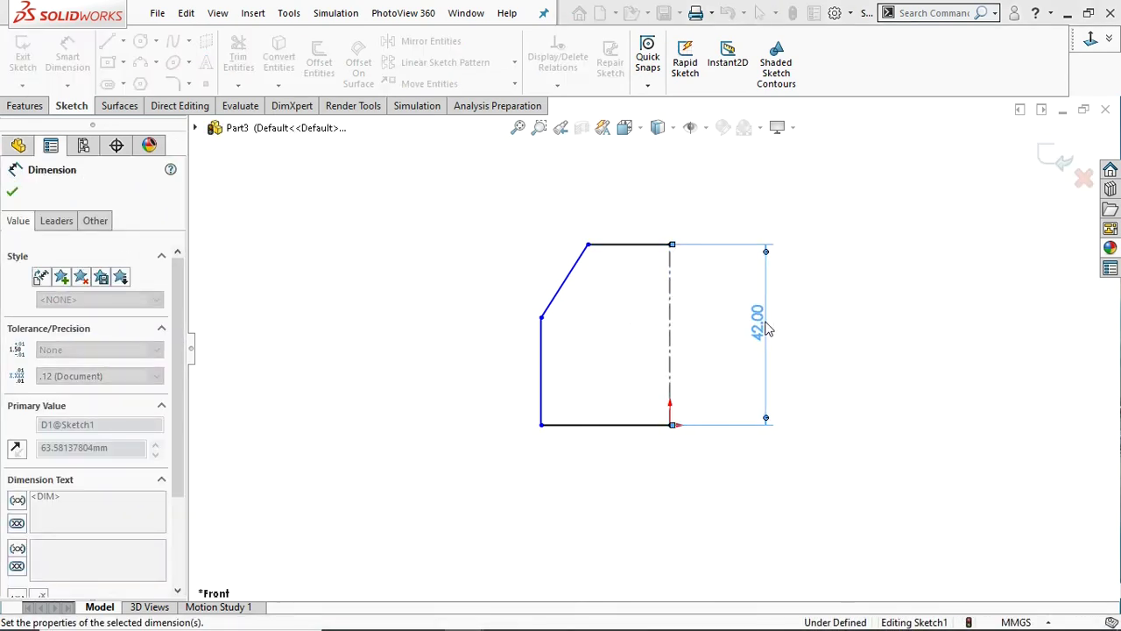
pyautogui.click(541, 375)
pyautogui.click(504, 375)
pyautogui.write('26')
pyautogui.press('Return')
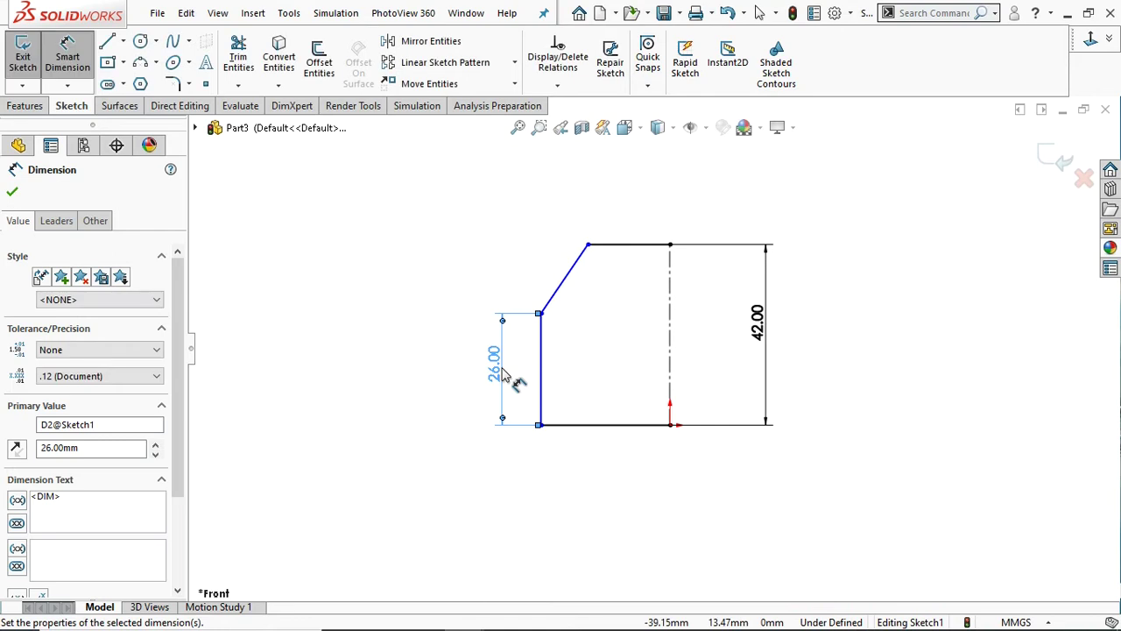
# Dimension the bottom width to 23.5 and the top width to 11.
pyautogui.click(601, 425)
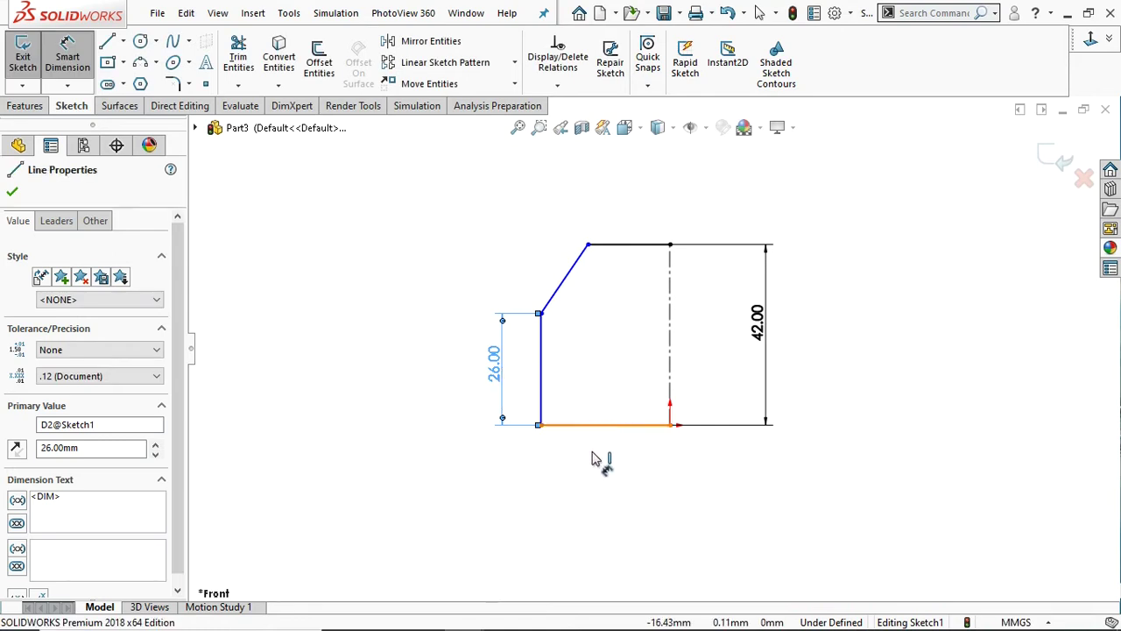
pyautogui.click(594, 465)
pyautogui.write('23.5')
pyautogui.press('Return')
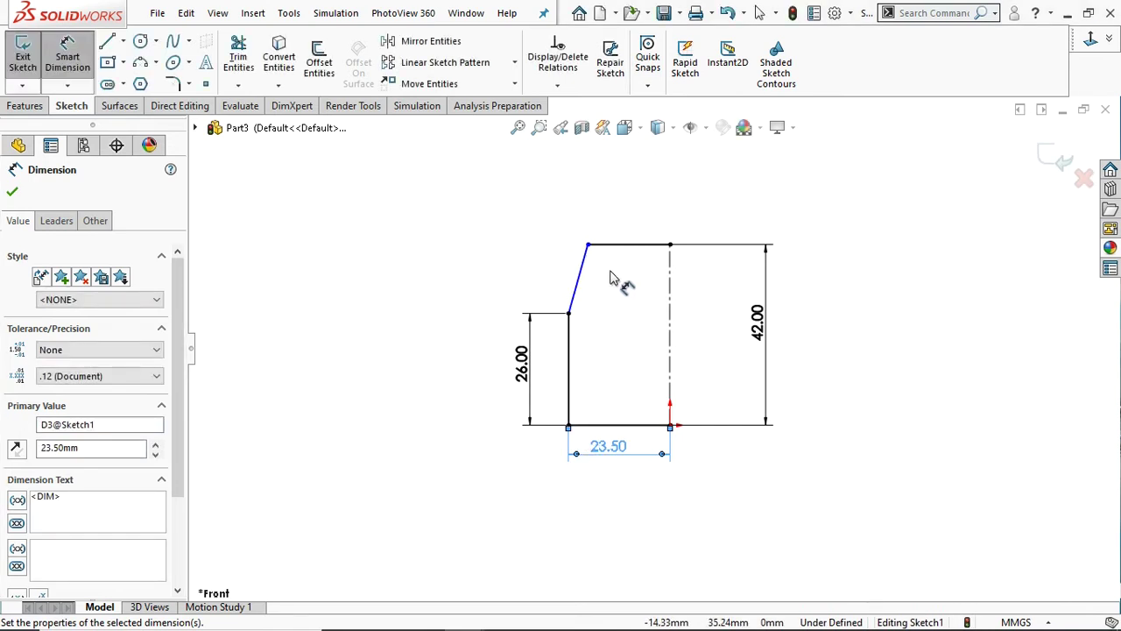
pyautogui.click(626, 245)
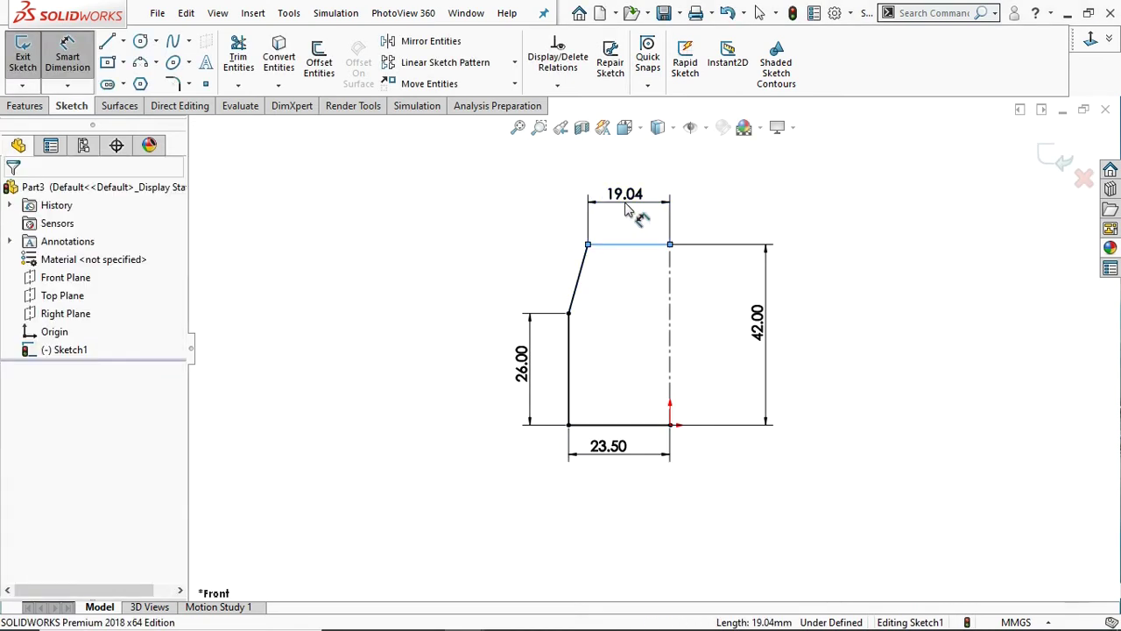
pyautogui.click(625, 210)
pyautogui.write('11')
pyautogui.press('Return')
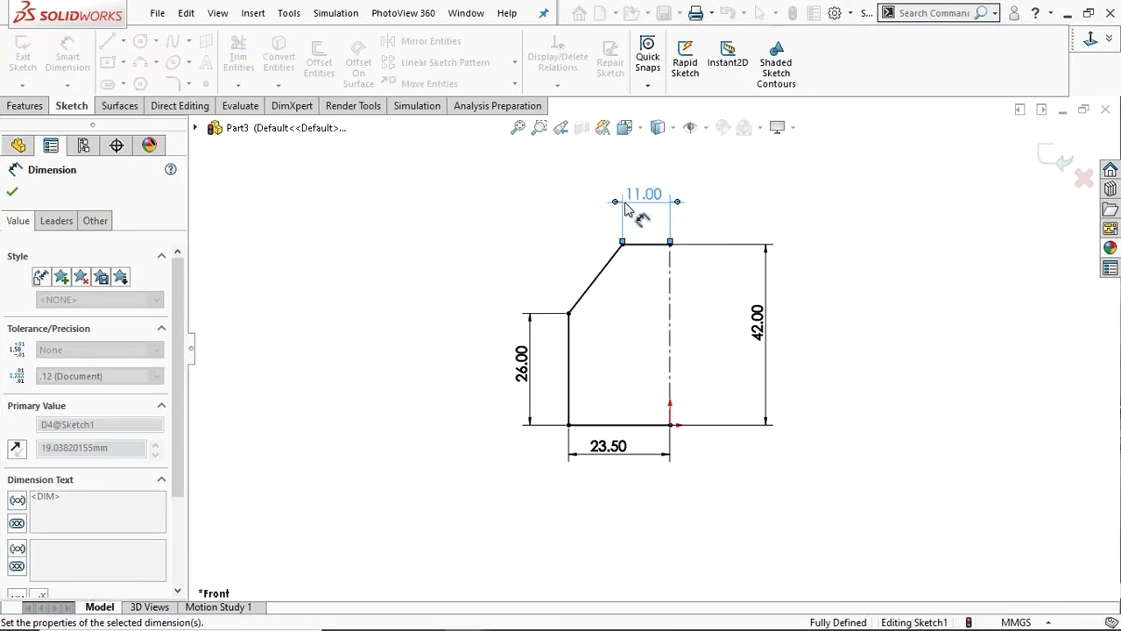
pyautogui.click(13, 195)
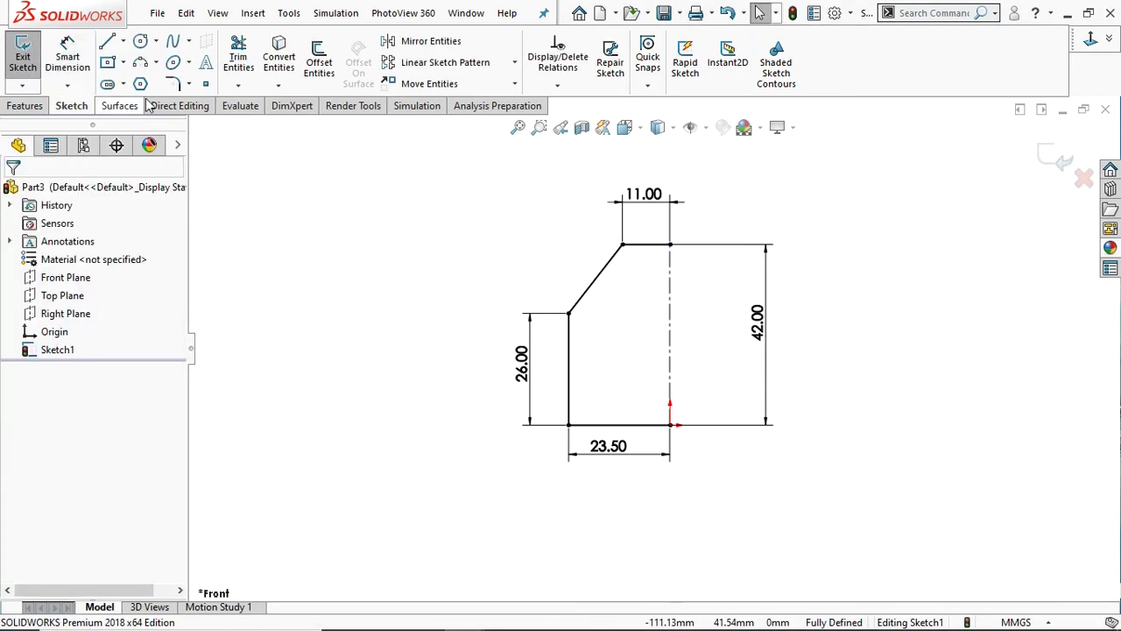
pyautogui.click(172, 84)
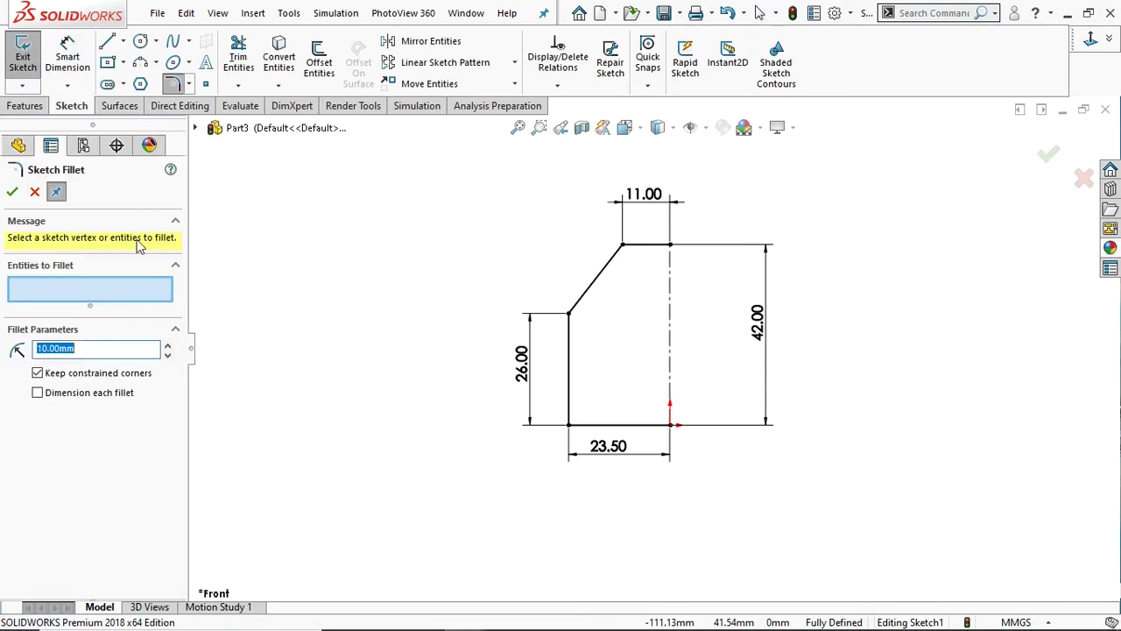
# Fillet the upper slanted corner at R10 and the lower corner at R20.
pyautogui.click(622, 247)
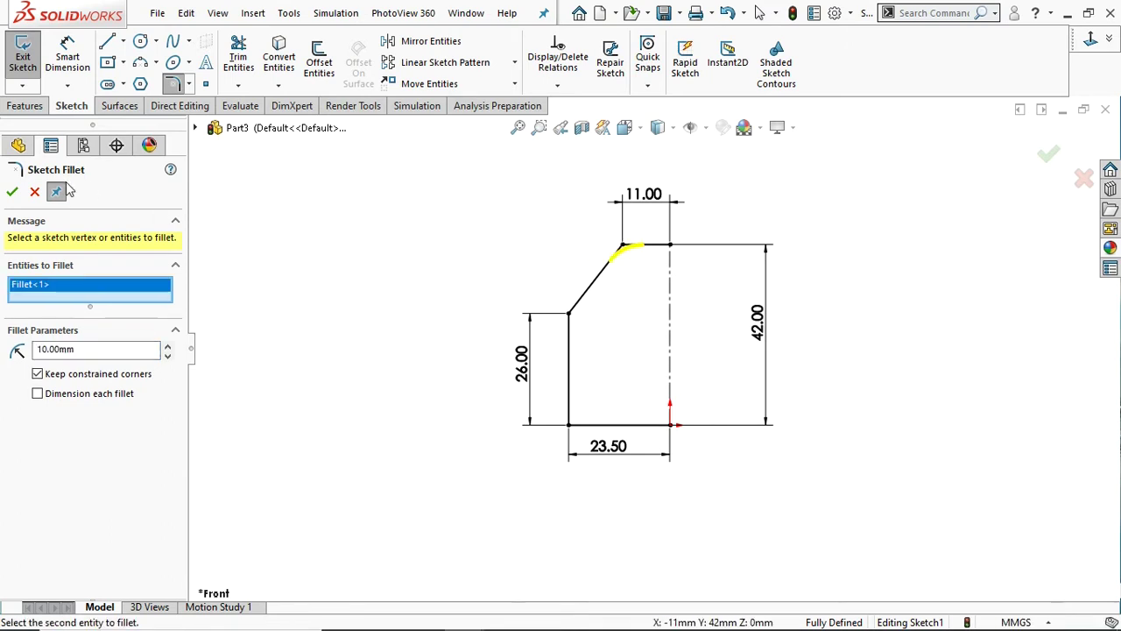
pyautogui.click(13, 195)
pyautogui.click(571, 317)
pyautogui.write('20')
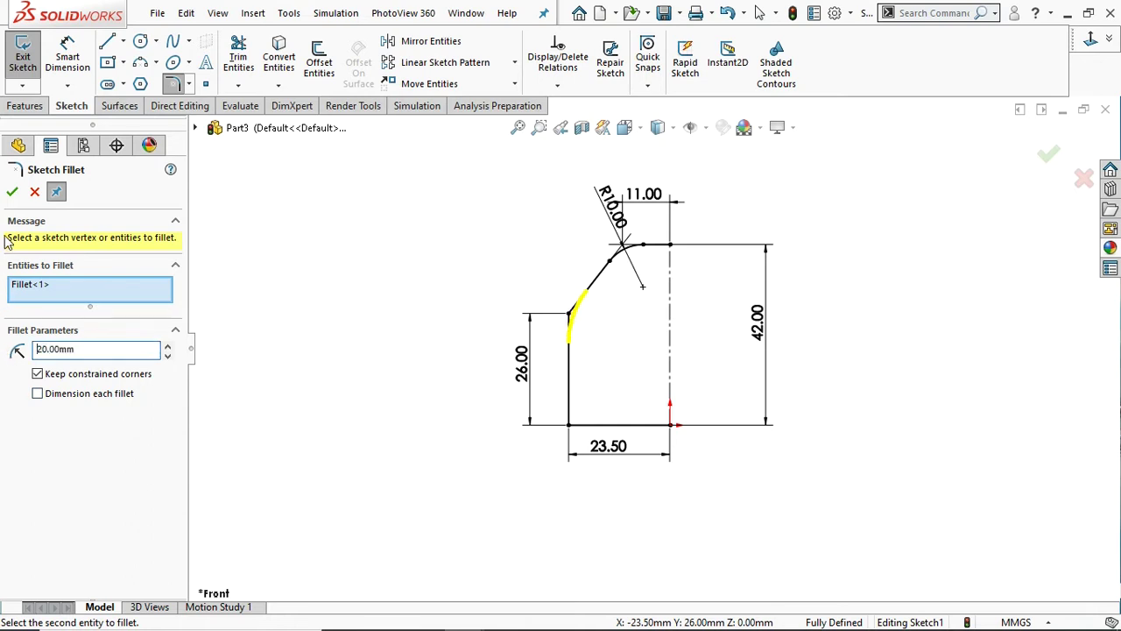
pyautogui.click(11, 195)
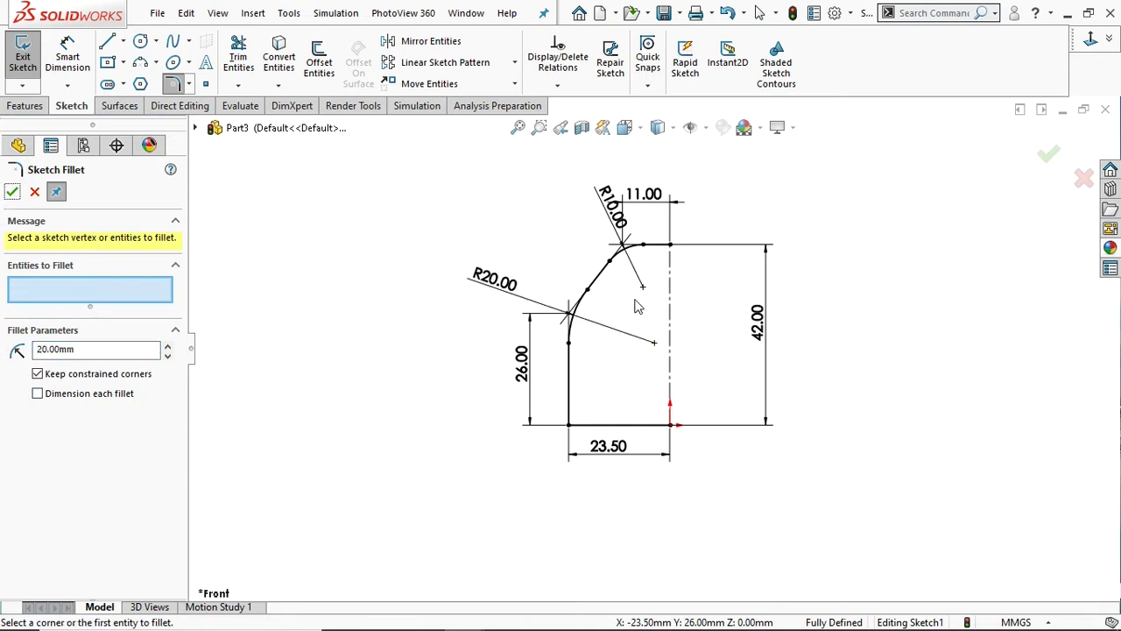
pyautogui.scroll(2, 638, 306)
pyautogui.scroll(-1, 647, 298)
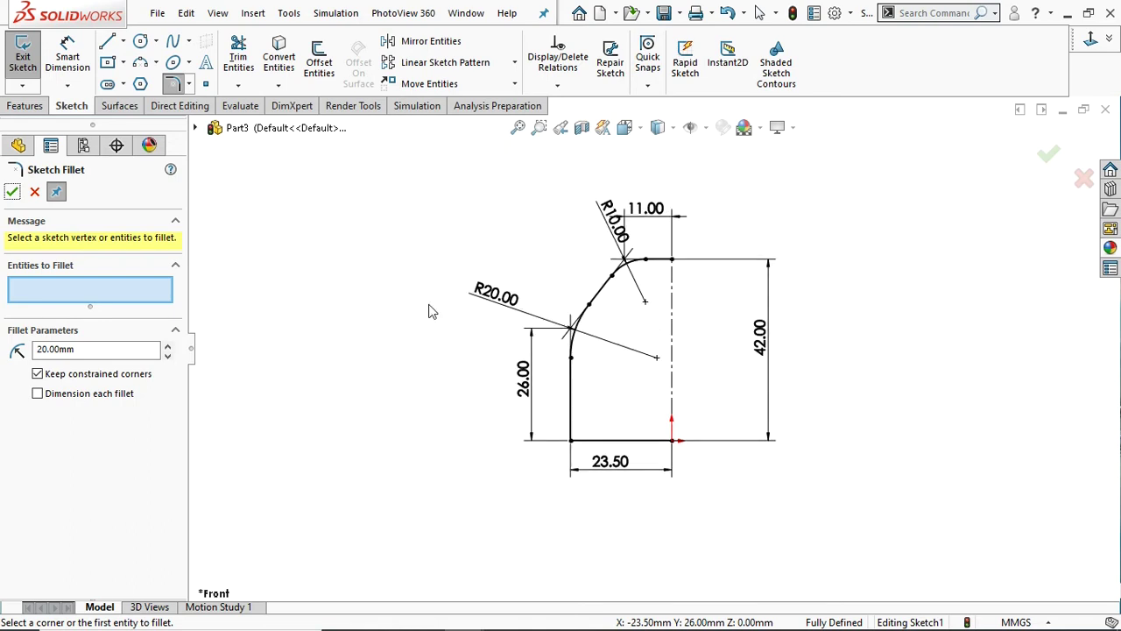
pyautogui.click(33, 193)
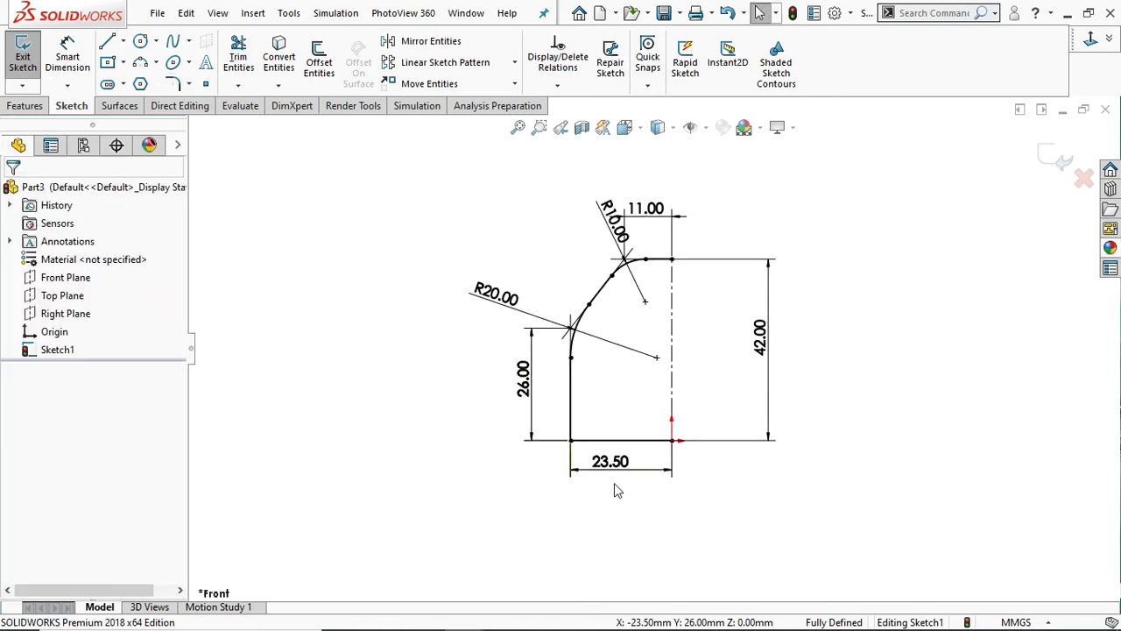
pyautogui.moveTo(663, 504); pyautogui.dragTo(515, 214)
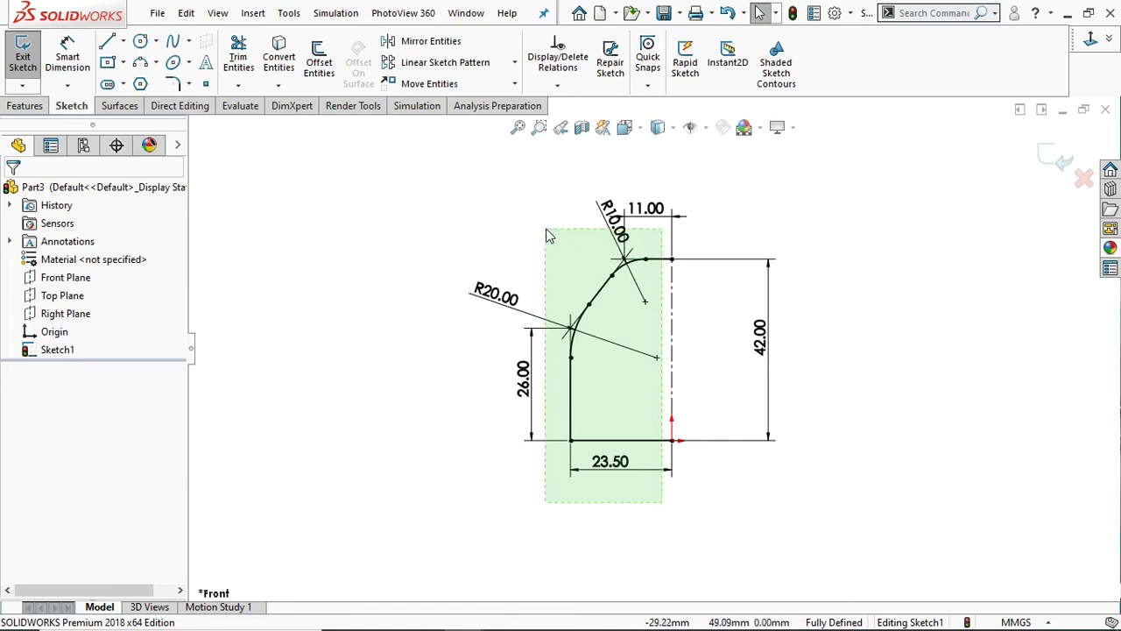
# Mirror the selected half outline about centreline Line1 into a full symmetric profile.
pyautogui.moveTo(515, 219); pyautogui.dragTo(488, 211)
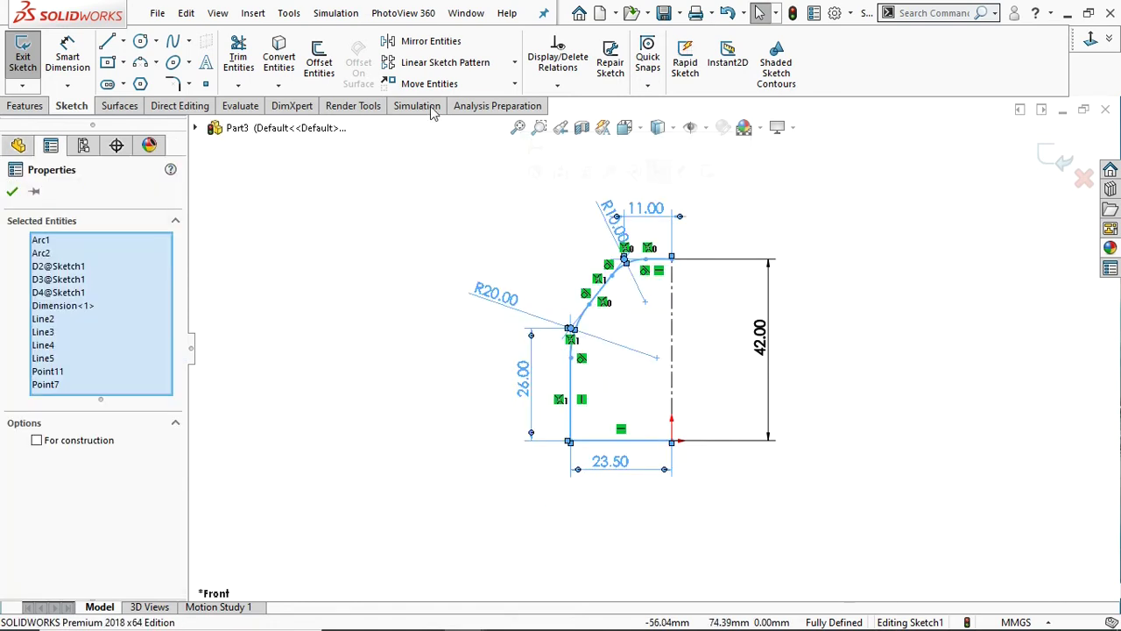
pyautogui.click(420, 44)
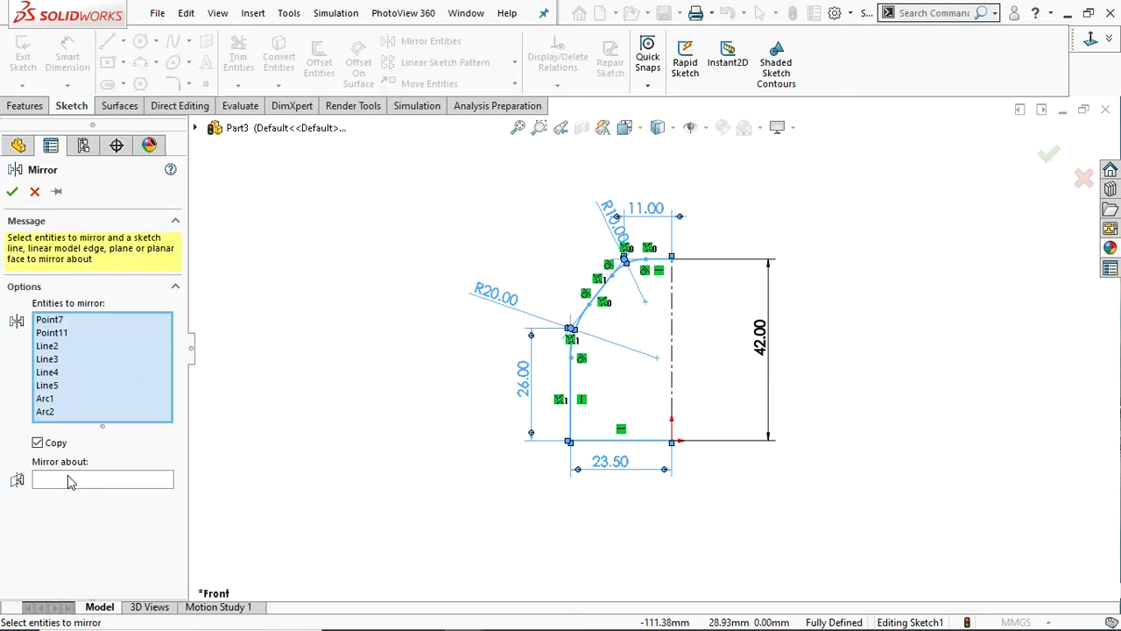
pyautogui.click(71, 481)
pyautogui.click(673, 383)
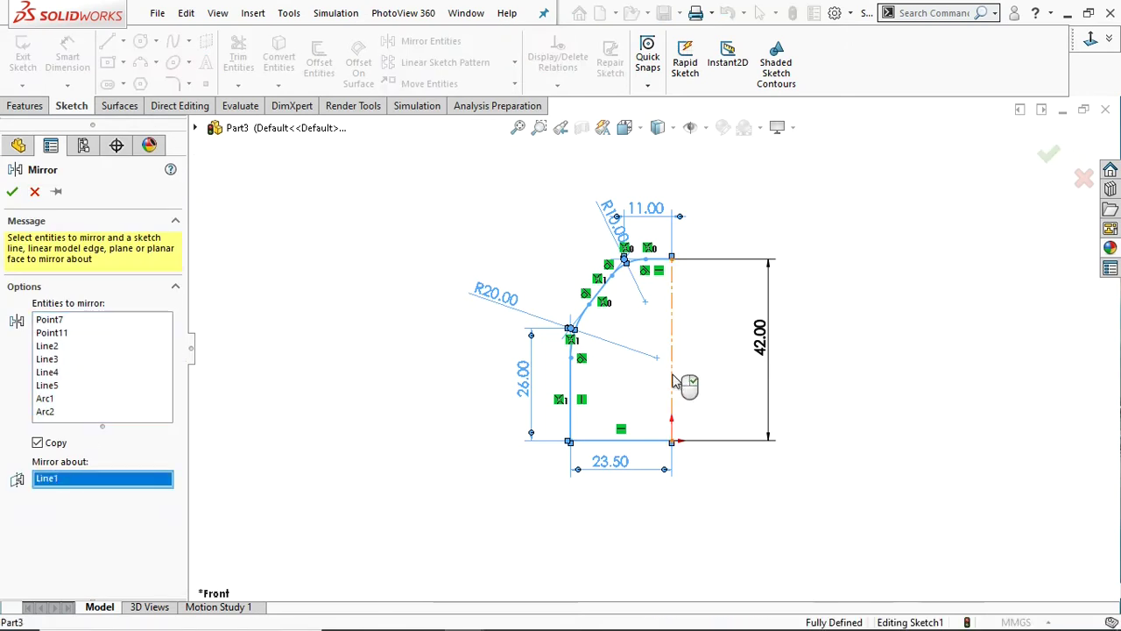
pyautogui.click(11, 197)
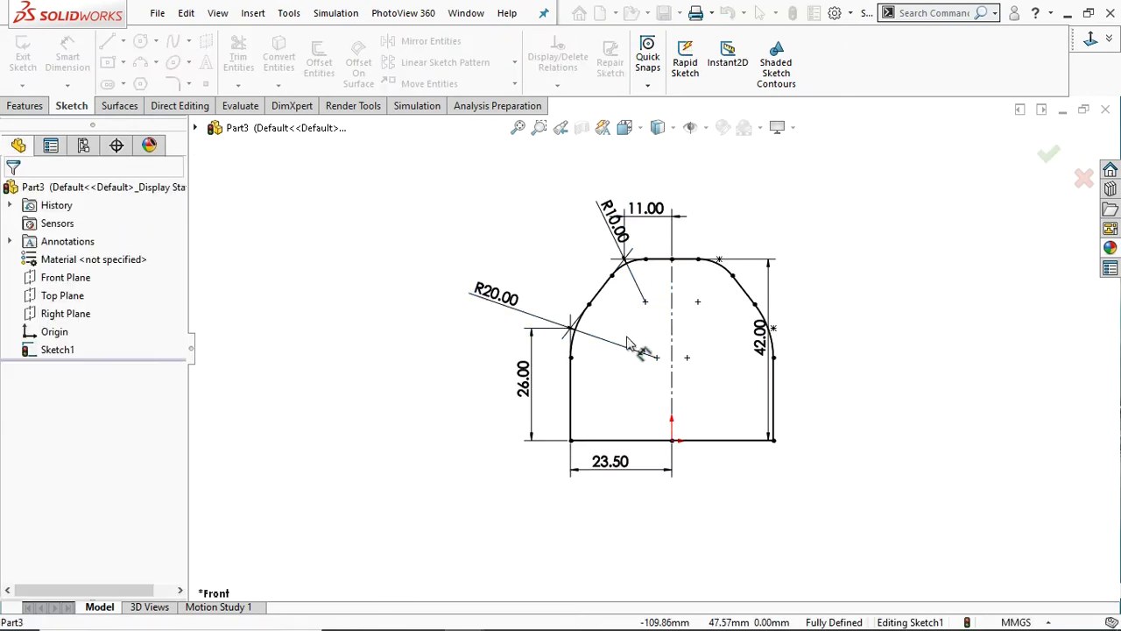
pyautogui.scroll(3, 818, 333)
pyautogui.scroll(-3, 809, 340)
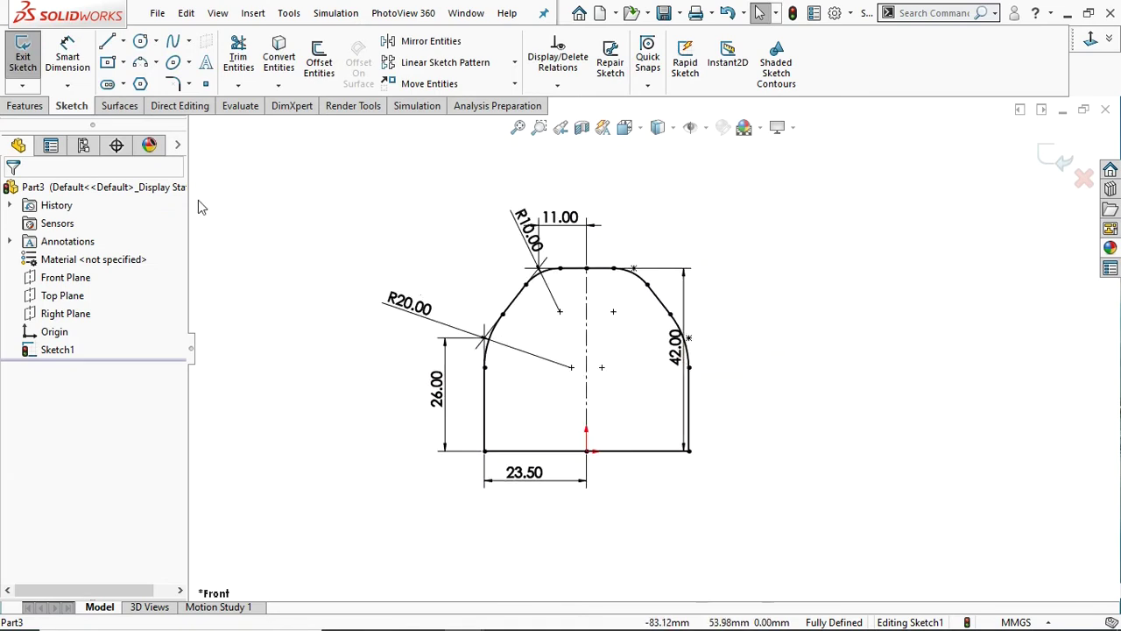
pyautogui.click(26, 106)
pyautogui.click(29, 57)
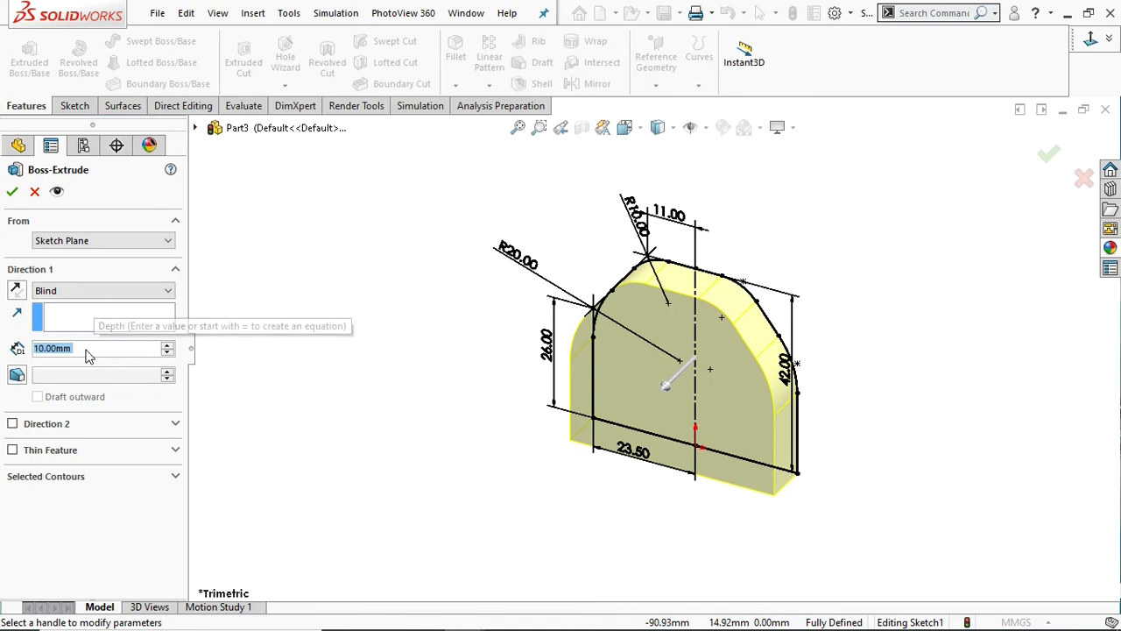
# Set the extrusion depth to 18 mm and accept it, creating Boss-Extrude1.
pyautogui.write('18')
pyautogui.press('Return')
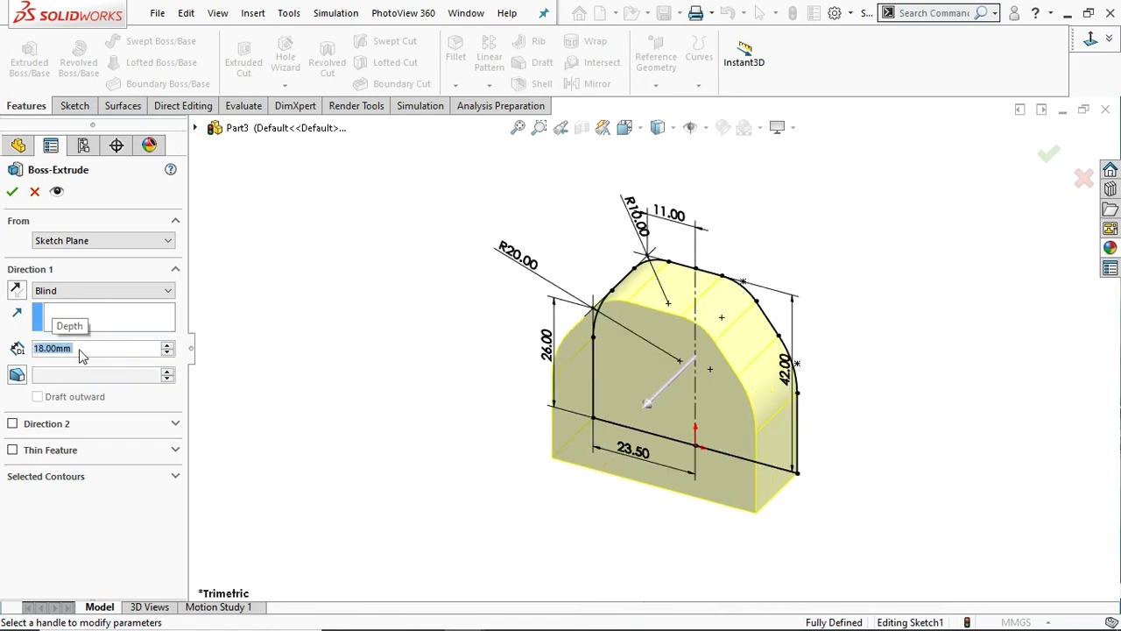
pyautogui.click(12, 193)
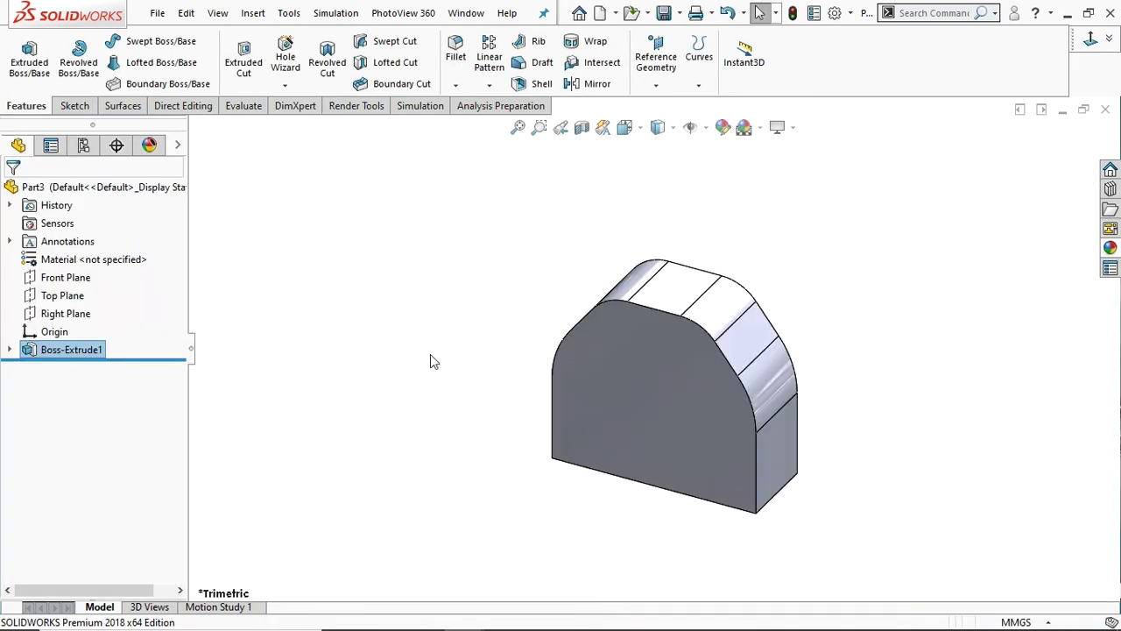
pyautogui.moveTo(815, 407)
pyautogui.mouseDown(button='middle')
pyautogui.moveTo(826, 321)
pyautogui.moveTo(864, 280)
pyautogui.moveTo(780, 327)
pyautogui.moveTo(673, 333)
pyautogui.moveTo(646, 243)
pyautogui.moveTo(741, 310)
pyautogui.moveTo(786, 303)
pyautogui.moveTo(820, 343)
pyautogui.moveTo(751, 387)
pyautogui.mouseUp(button='middle')
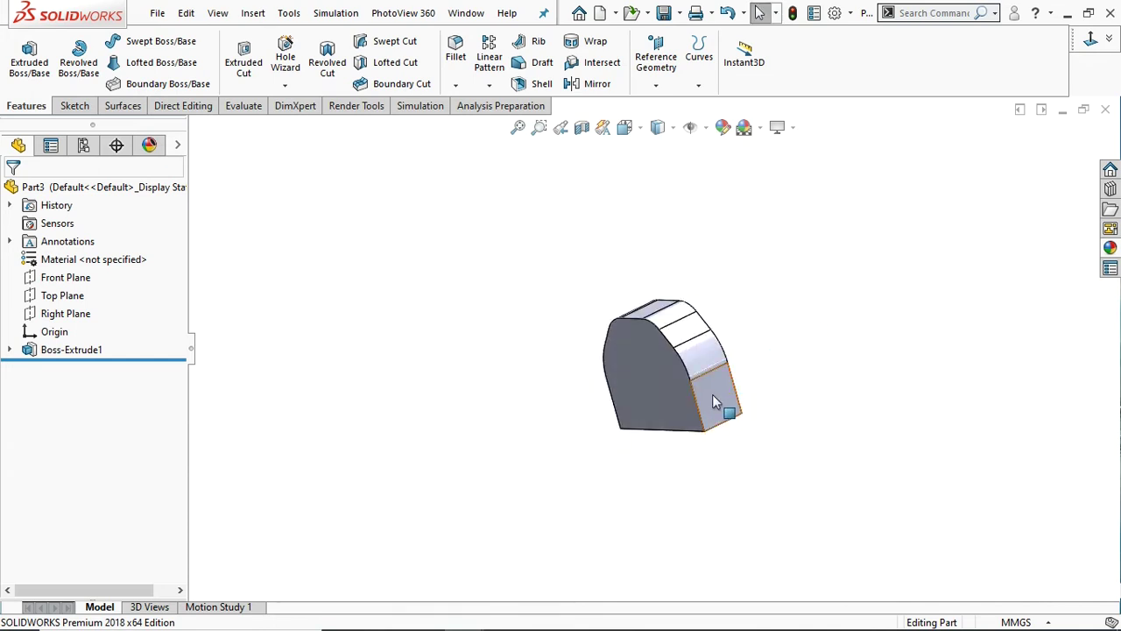
pyautogui.click(712, 394)
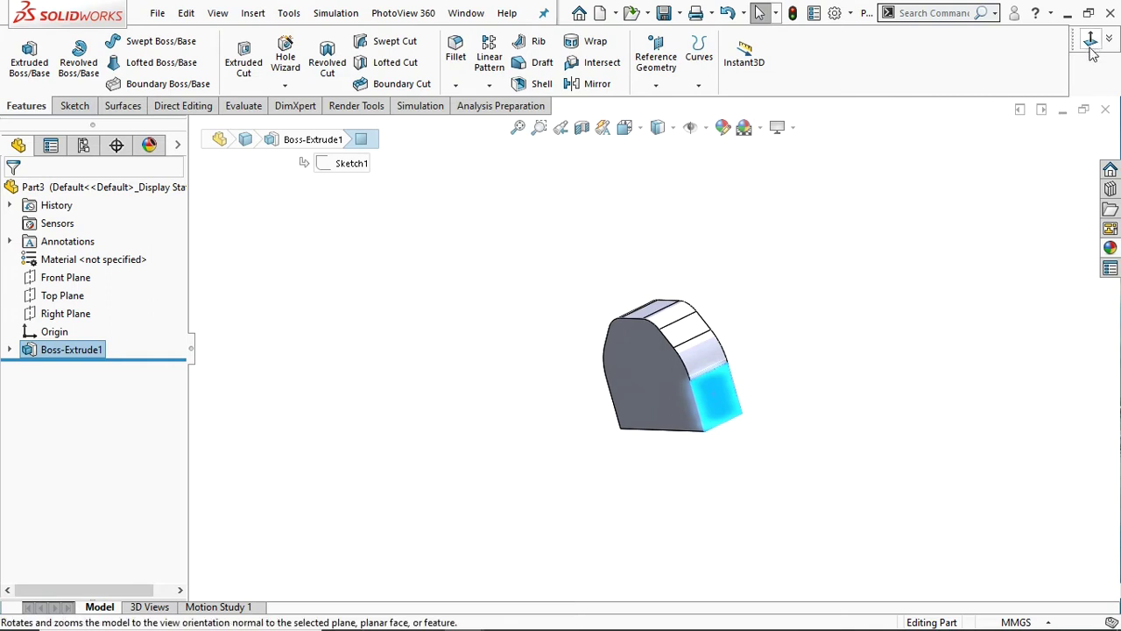
# Start a new sketch on the block's lower side face.
pyautogui.click(786, 381)
pyautogui.click(717, 396)
pyautogui.click(816, 315)
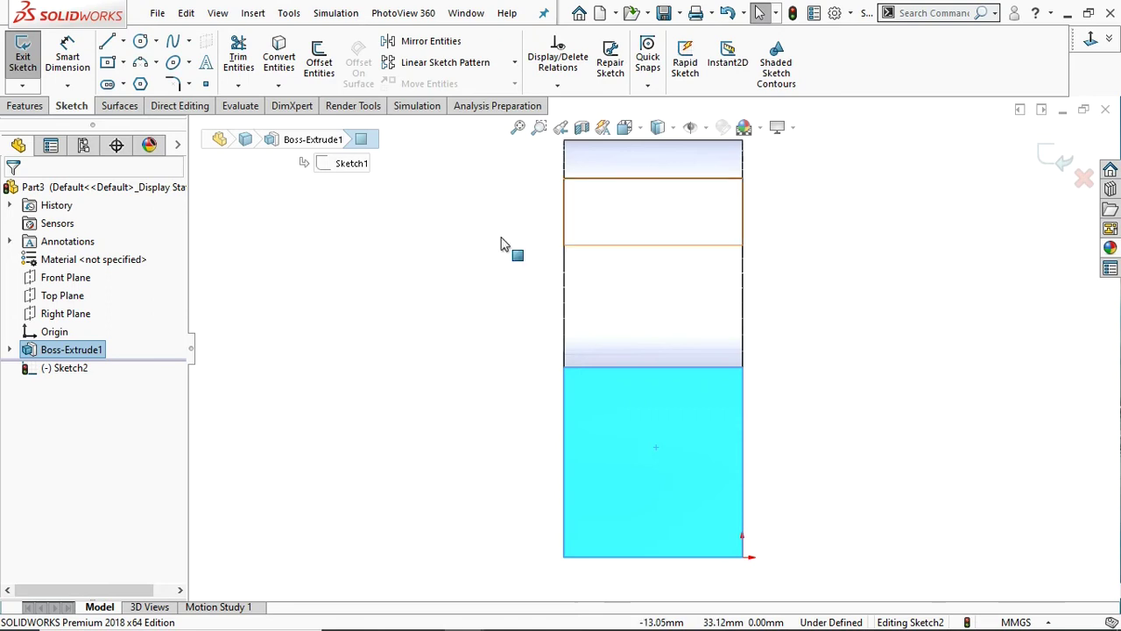
pyautogui.scroll(2, 626, 243)
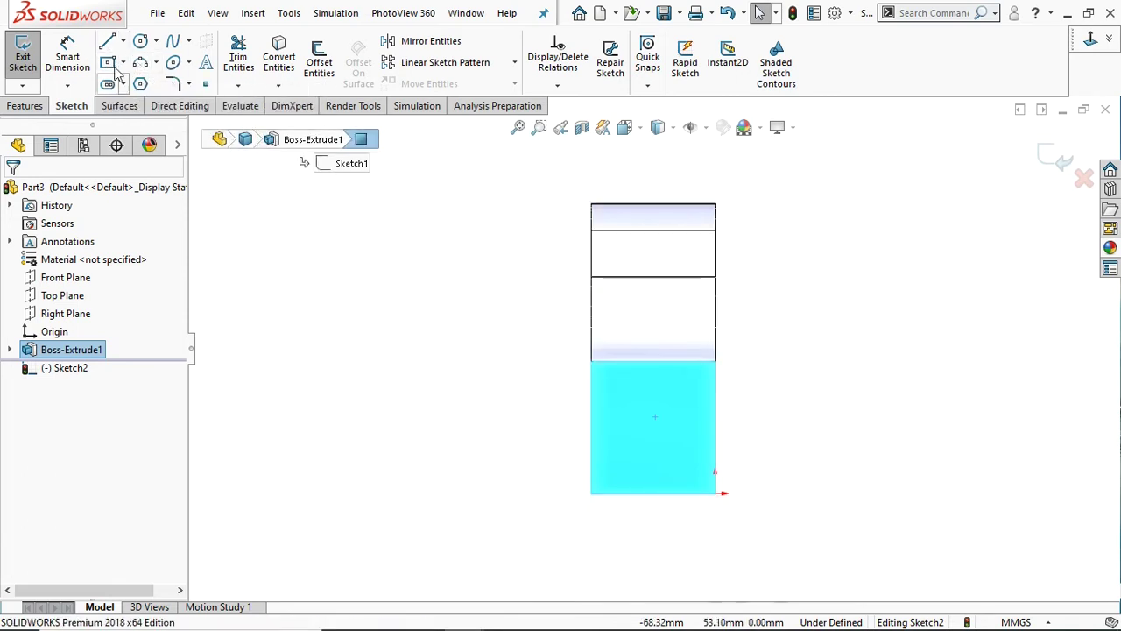
# Draw a three-point arc from the face's top edge partway down its left side.
pyautogui.click(173, 84)
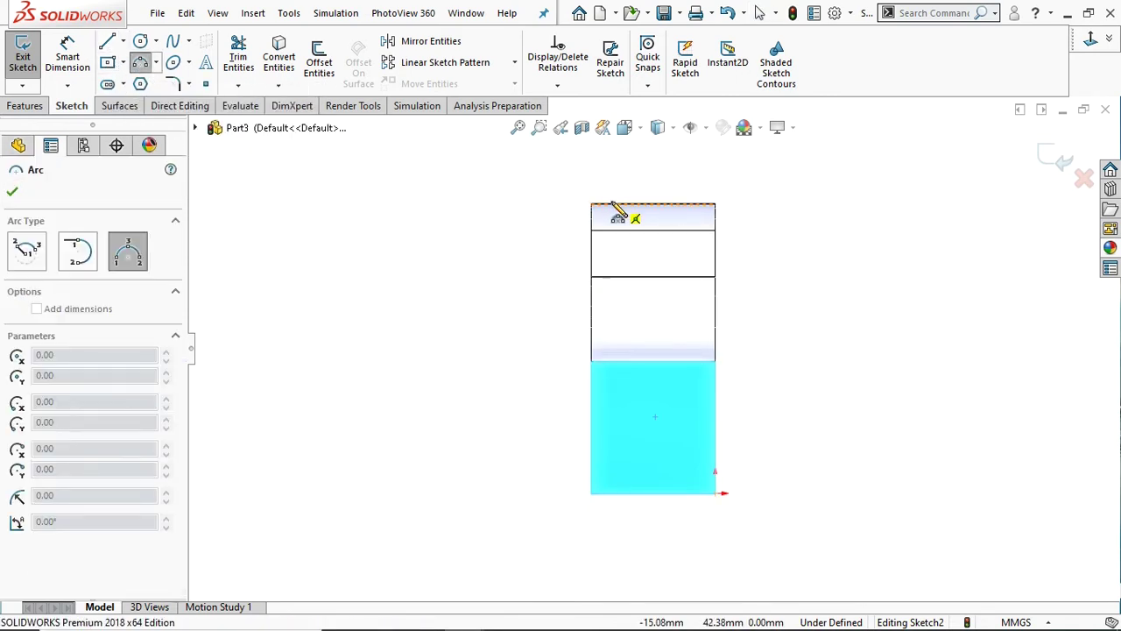
pyautogui.click(652, 205)
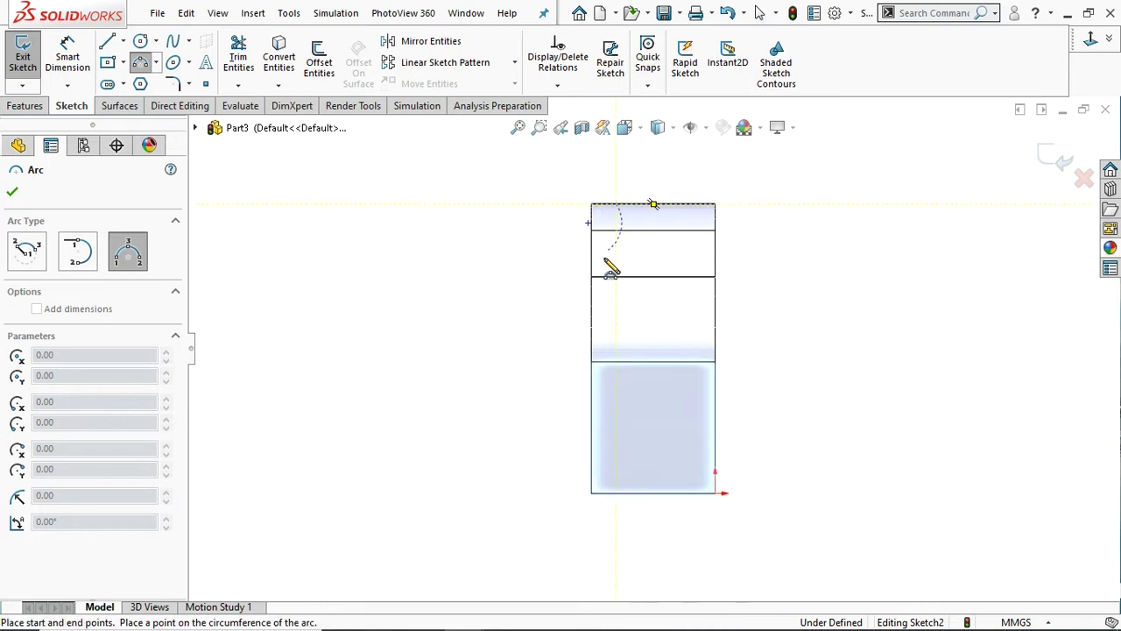
pyautogui.click(592, 318)
pyautogui.click(600, 271)
pyautogui.rightClick(601, 265)
pyautogui.click(613, 271)
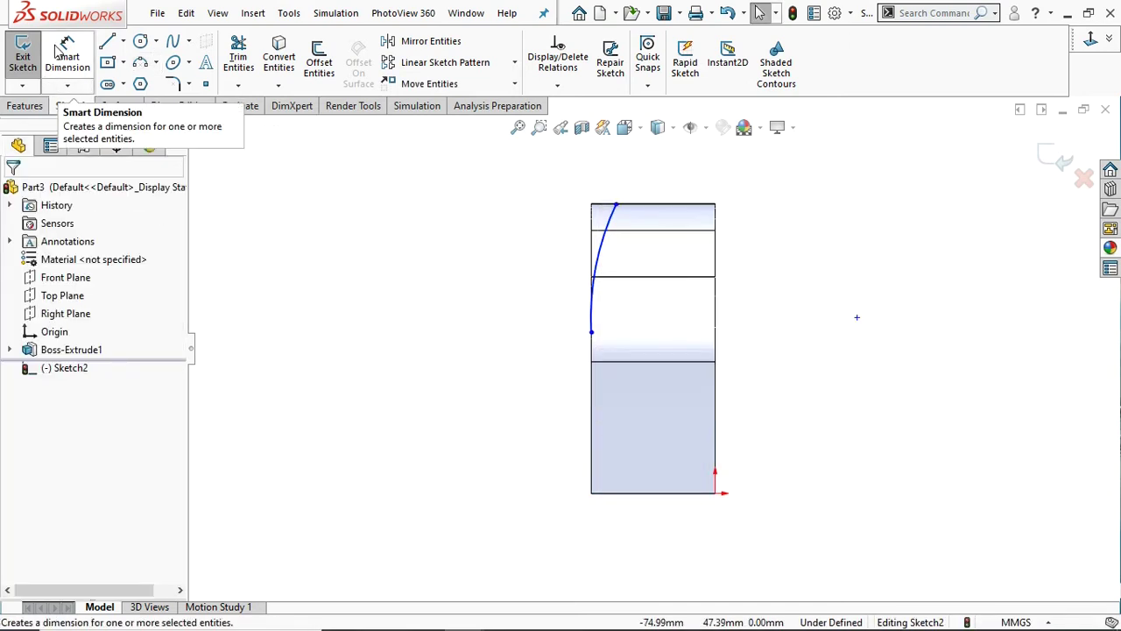
# Dimension the arc's height to 20 mm and its top inset from the corner to 2 mm.
pyautogui.press('d')
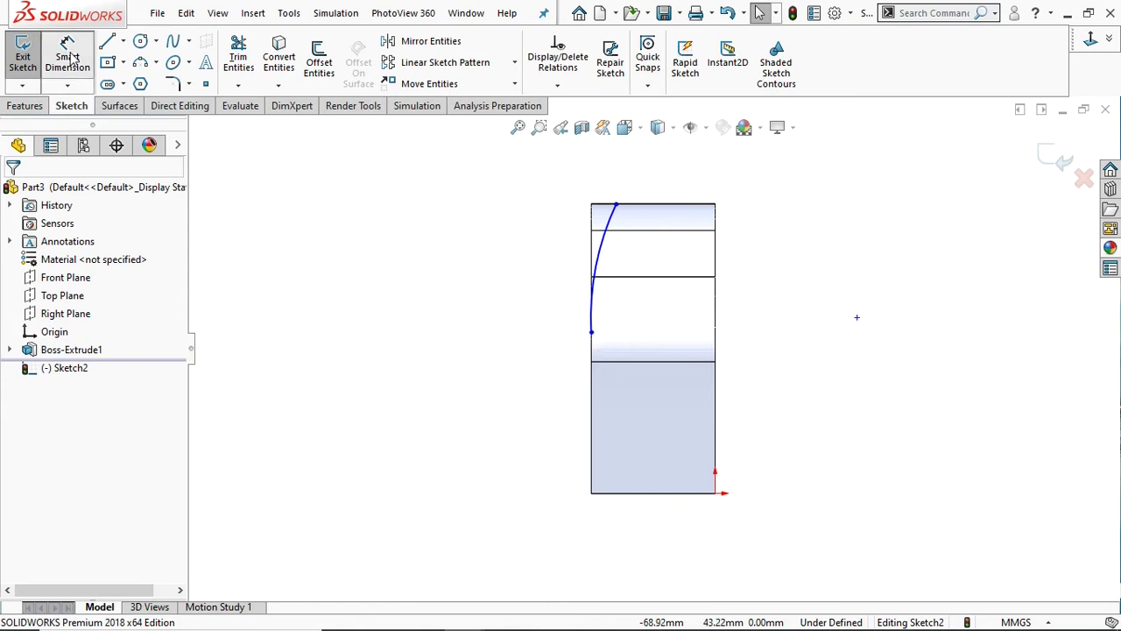
pyautogui.click(593, 334)
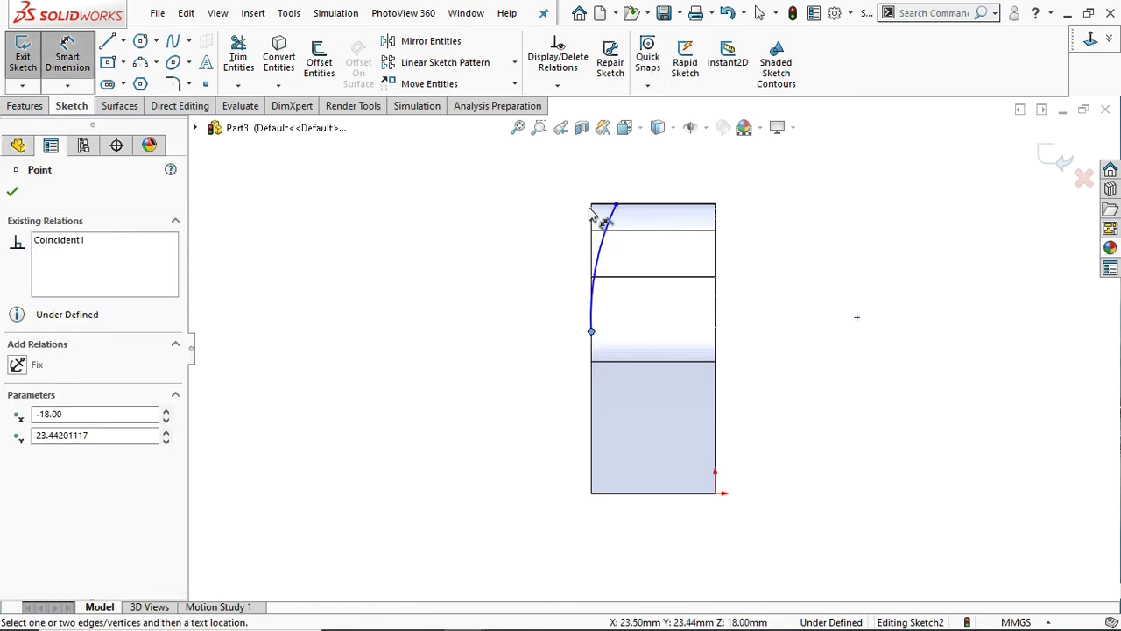
pyautogui.click(592, 205)
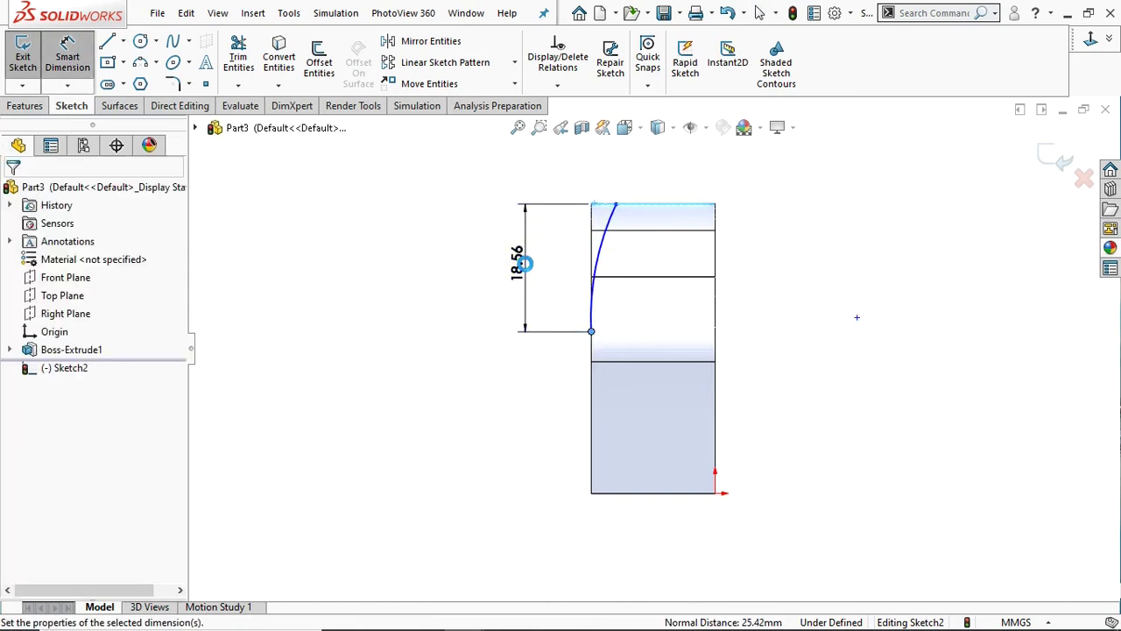
pyautogui.click(526, 262)
pyautogui.write('20')
pyautogui.press('Return')
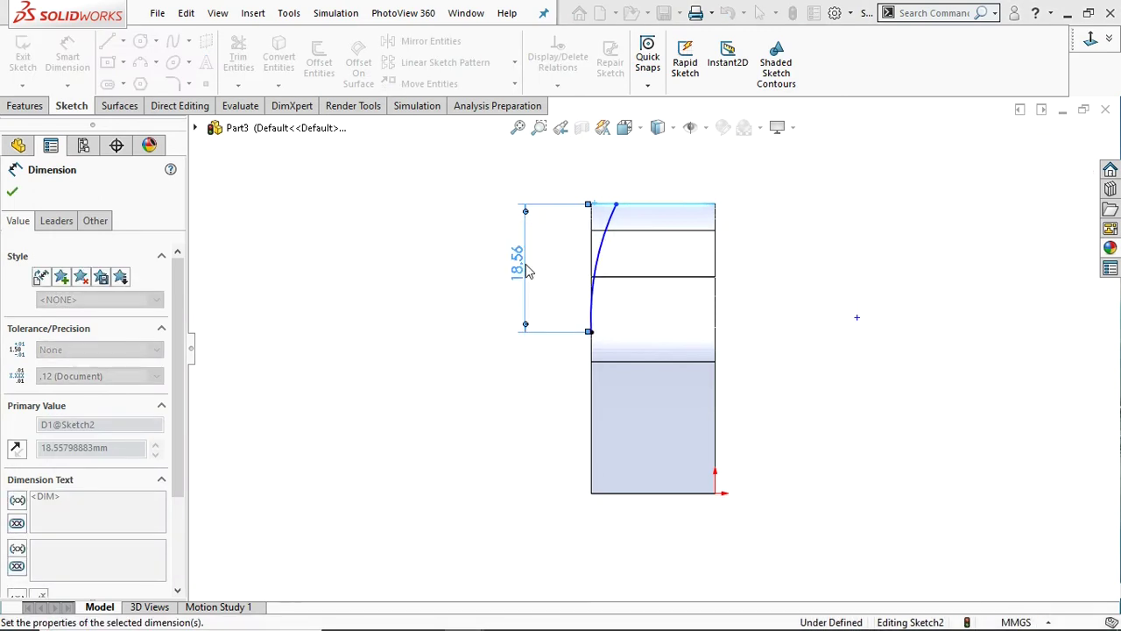
pyautogui.click(616, 207)
pyautogui.click(592, 207)
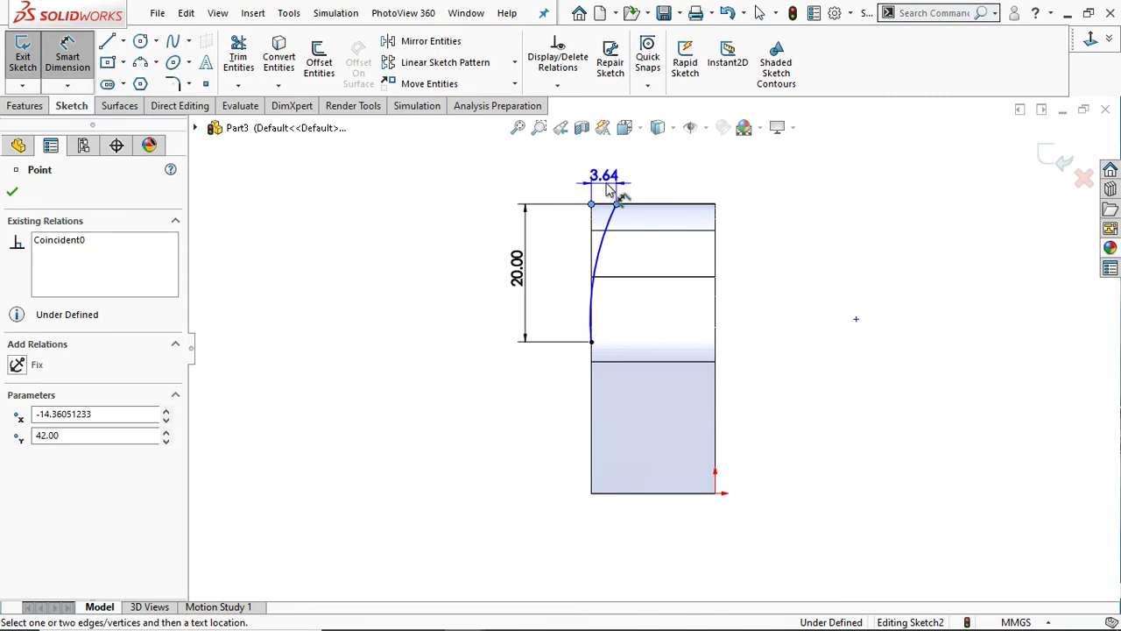
pyautogui.click(611, 186)
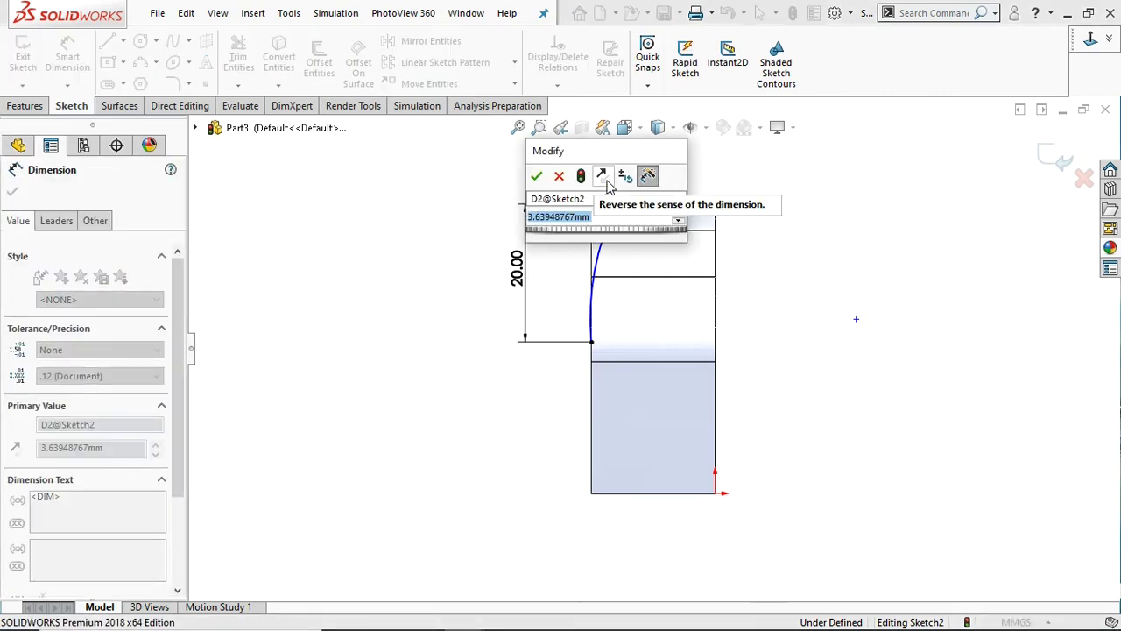
pyautogui.write('2')
pyautogui.press('Return')
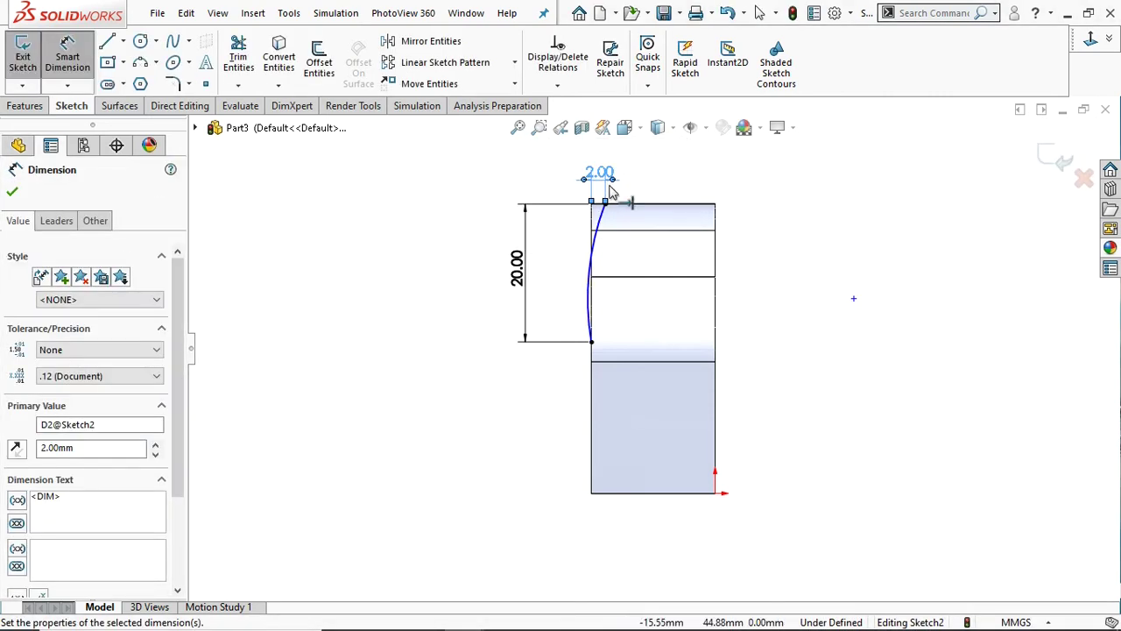
# Give the grip arc an R80 radius dimension.
pyautogui.click(599, 254)
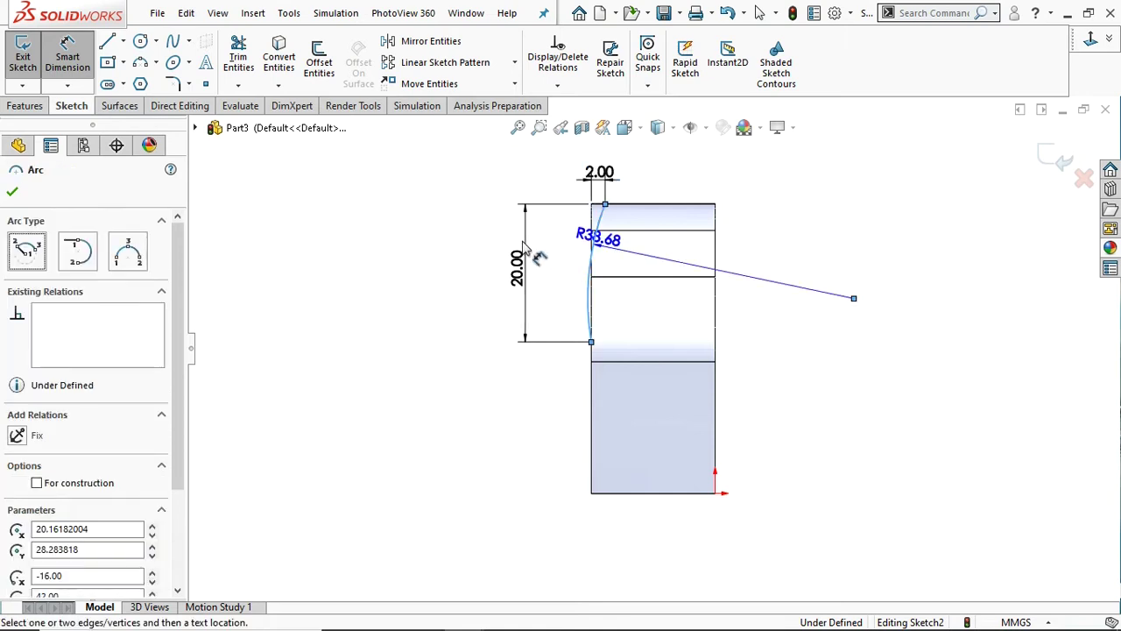
pyautogui.click(462, 226)
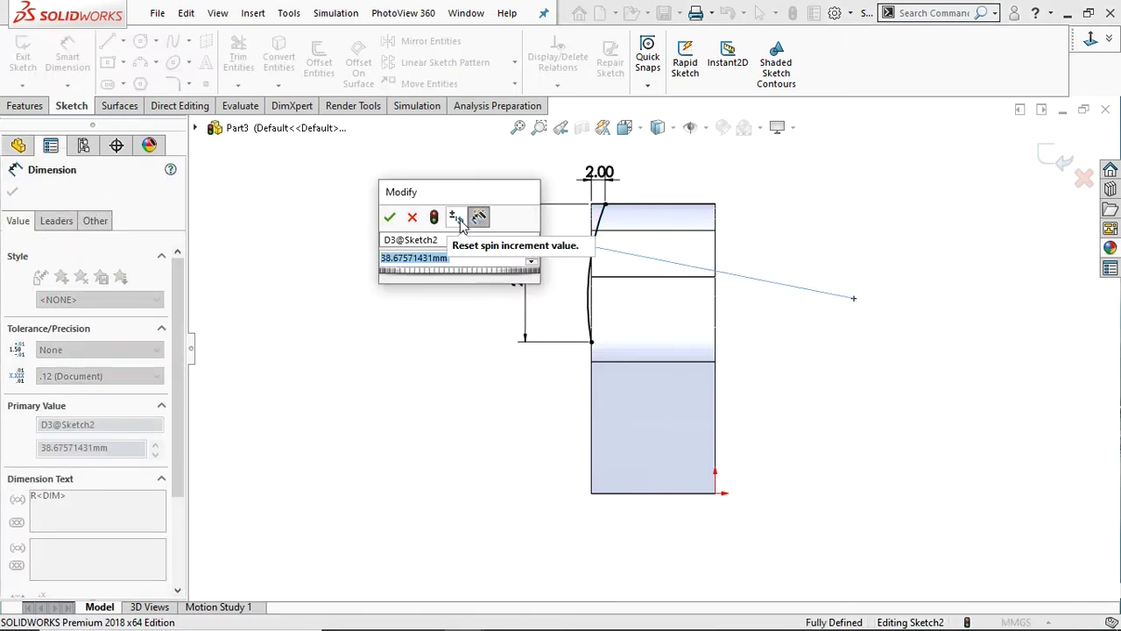
pyautogui.write('80')
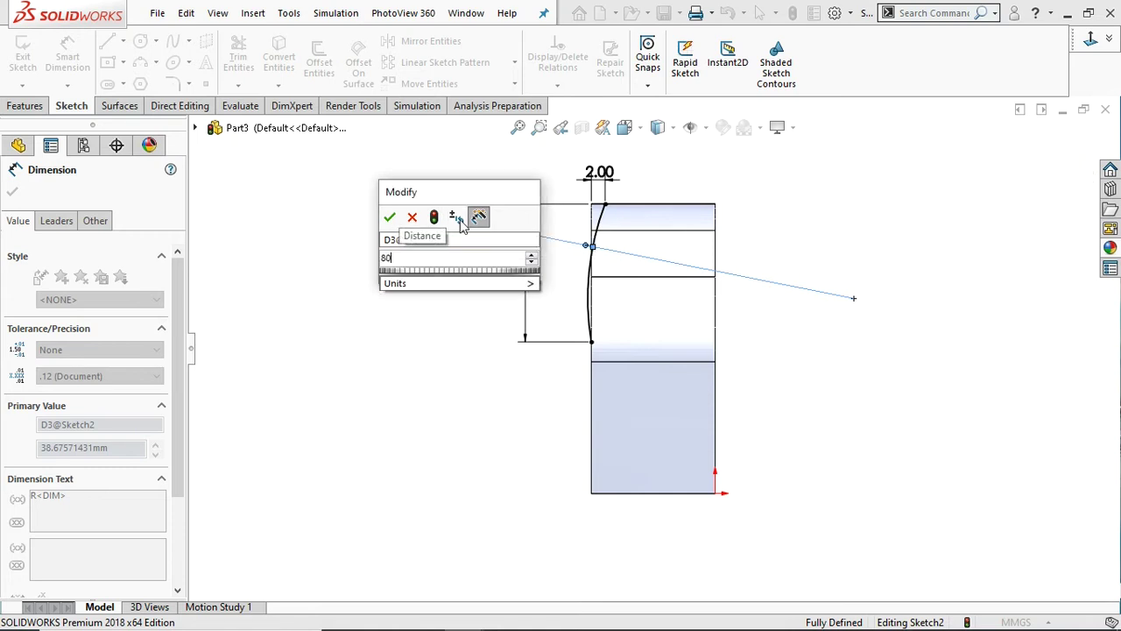
pyautogui.press('Return')
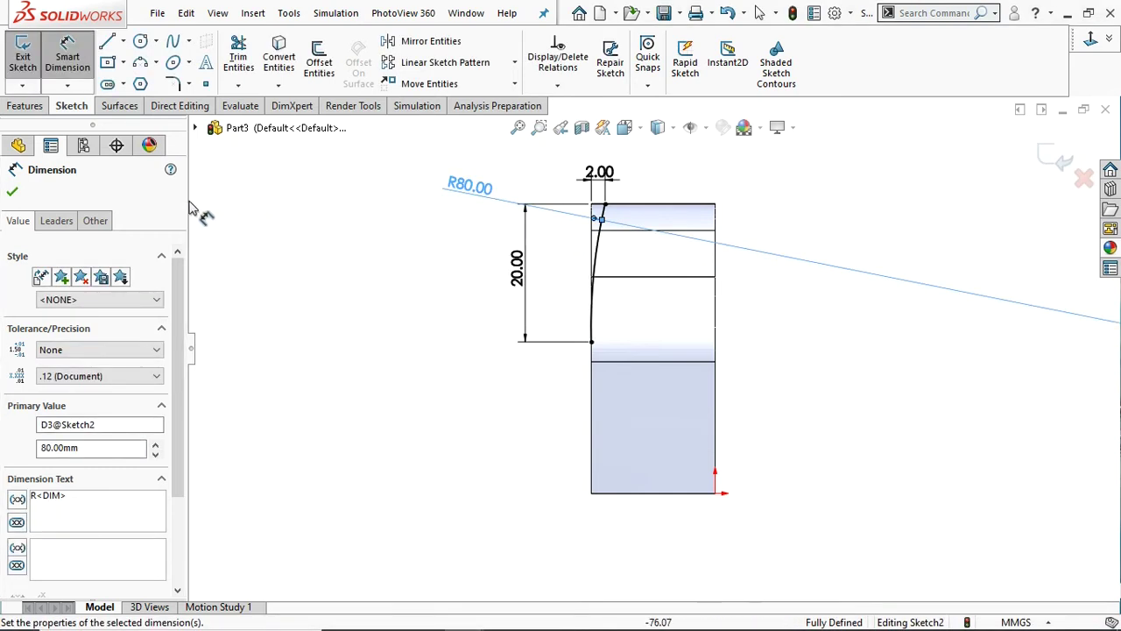
pyautogui.click(12, 192)
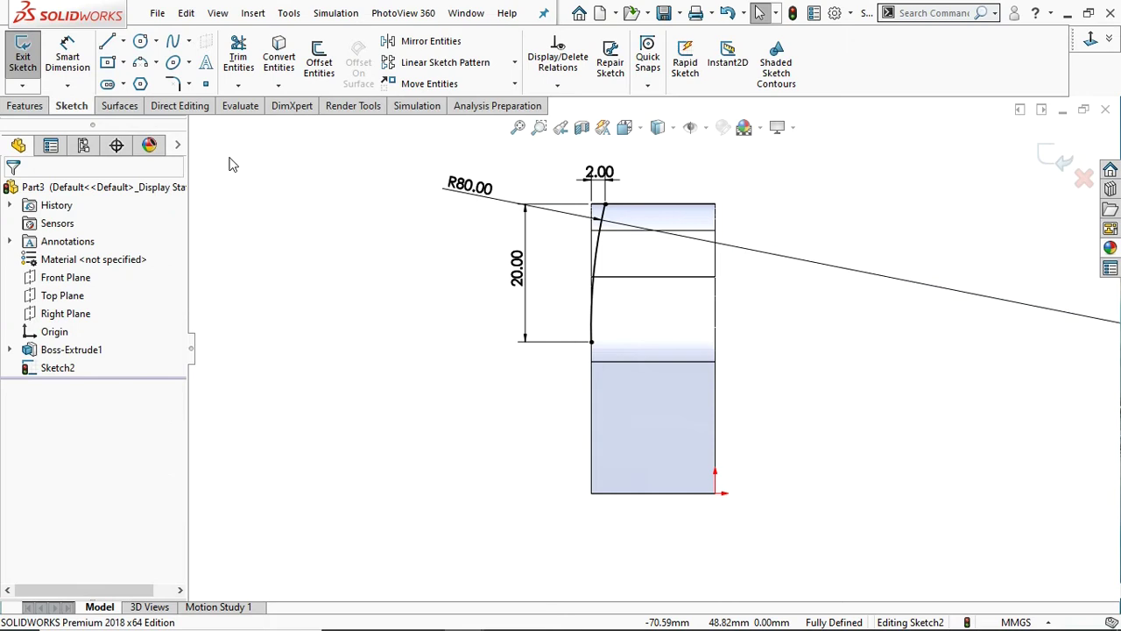
# Draw a second three-point arc from the first arc's end to the face's bottom-left corner.
pyautogui.click(144, 66)
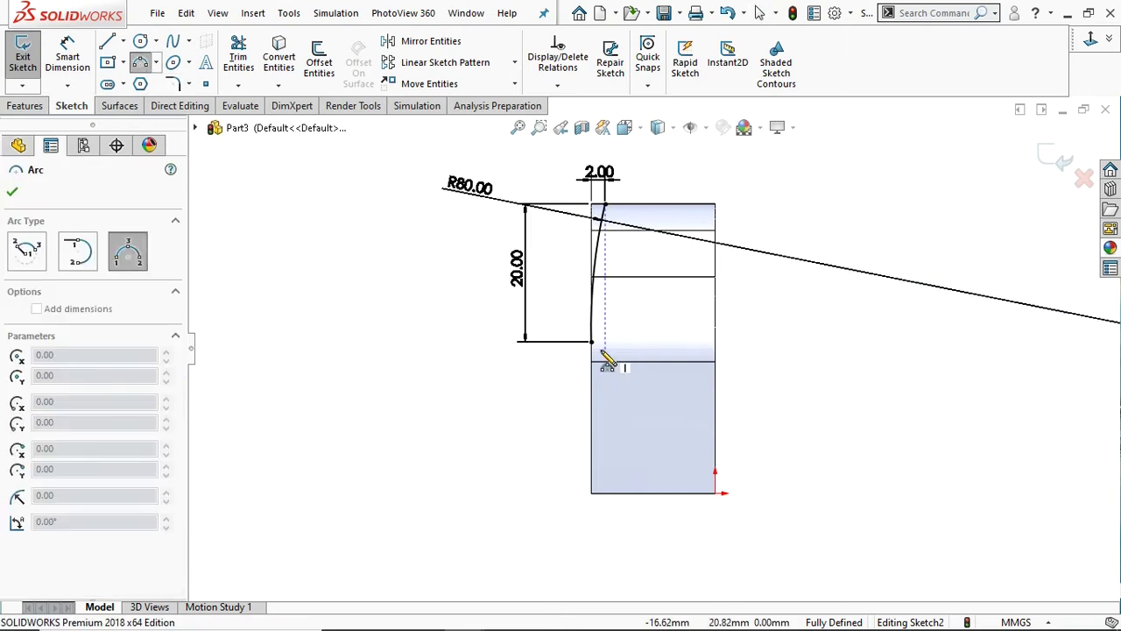
pyautogui.click(593, 343)
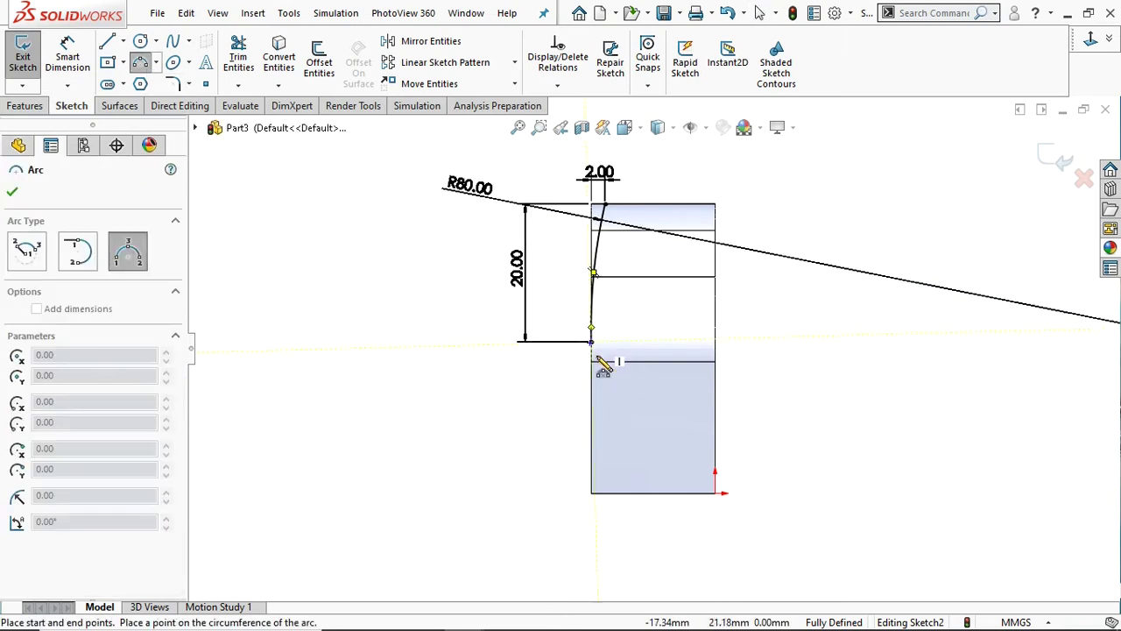
pyautogui.click(610, 494)
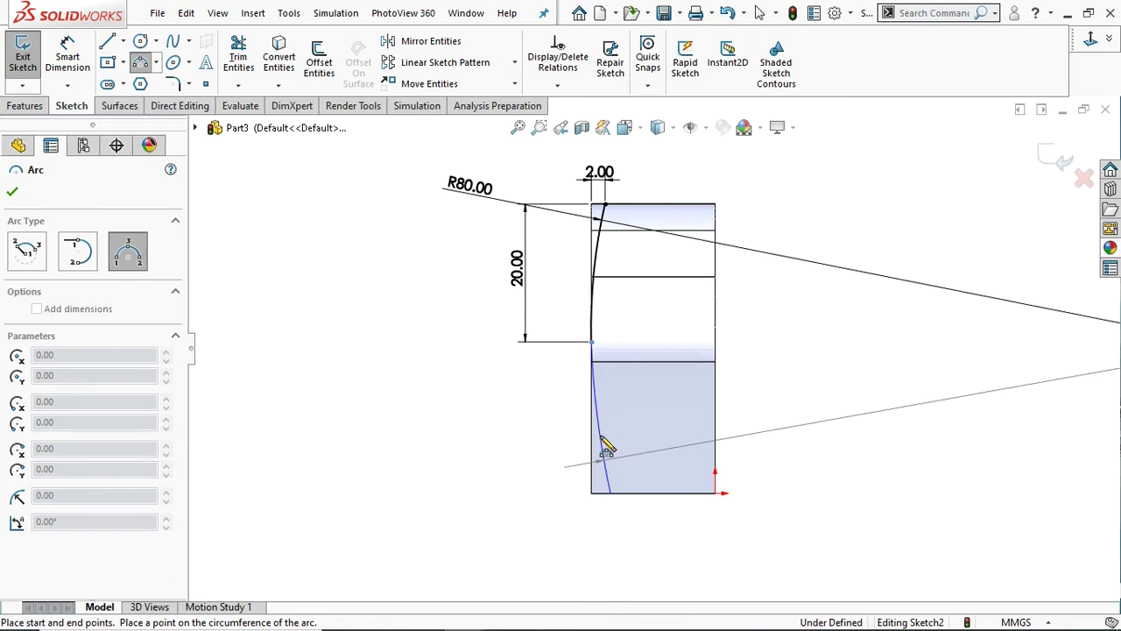
pyautogui.click(603, 443)
pyautogui.rightClick(606, 447)
pyautogui.click(644, 457)
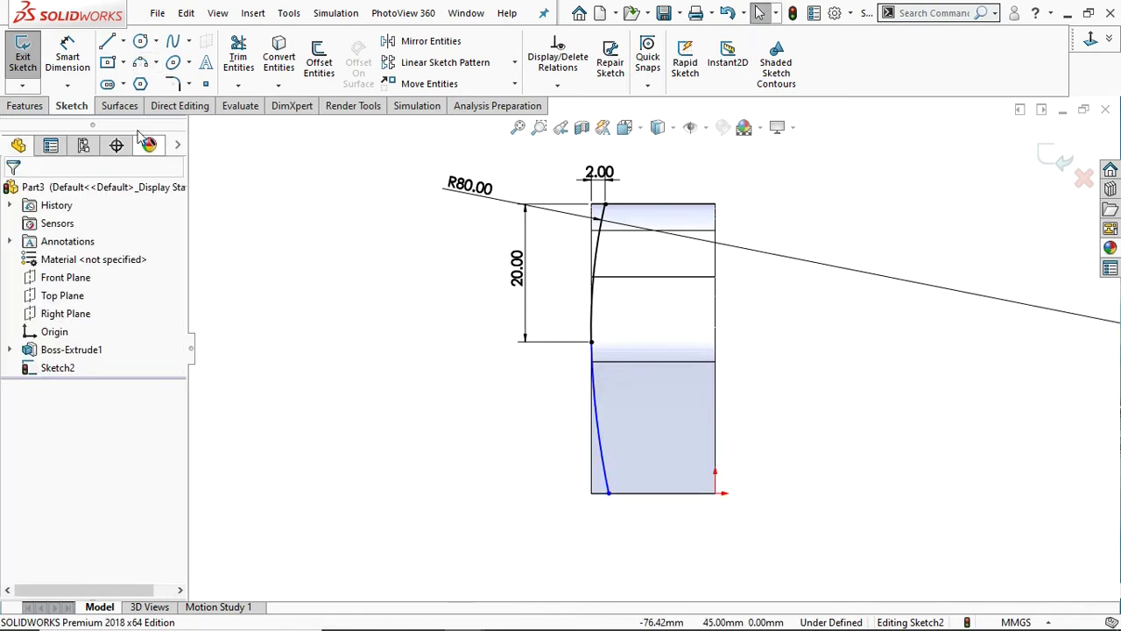
# Add a 3 mm bottom offset, cancel the over-defining radius, then delete that offset.
pyautogui.click(63, 74)
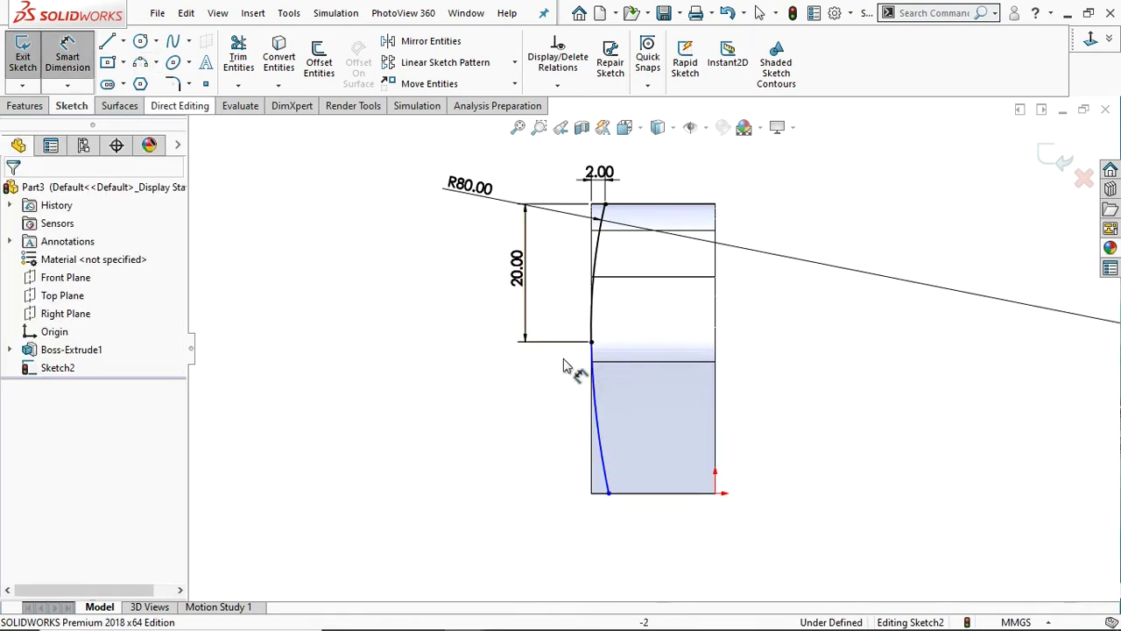
pyautogui.click(610, 493)
pyautogui.click(592, 494)
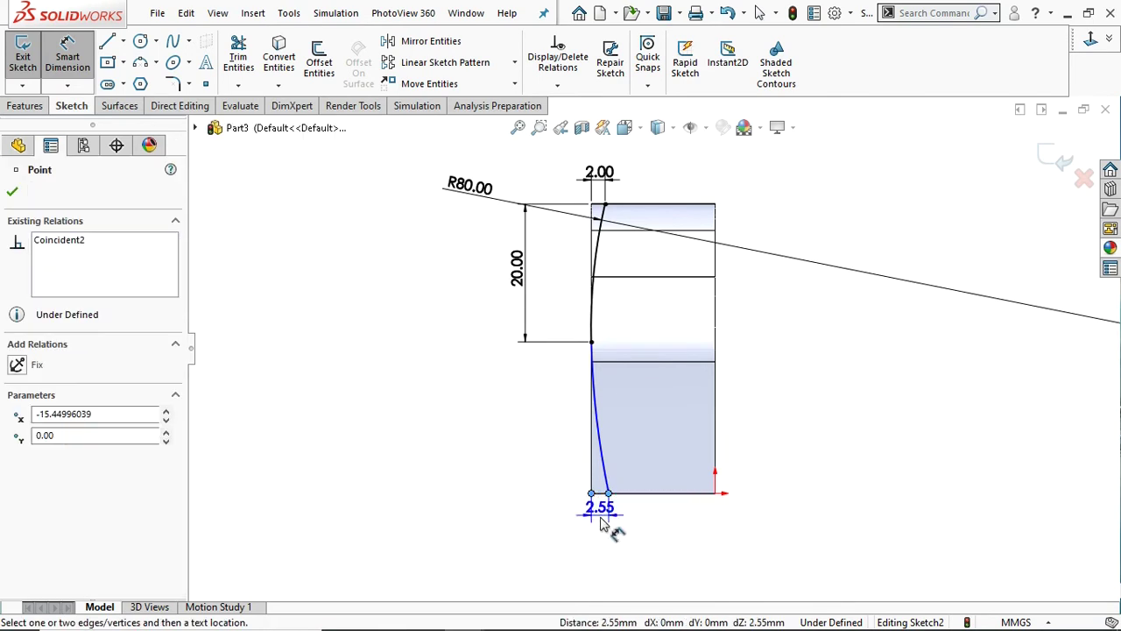
pyautogui.click(600, 524)
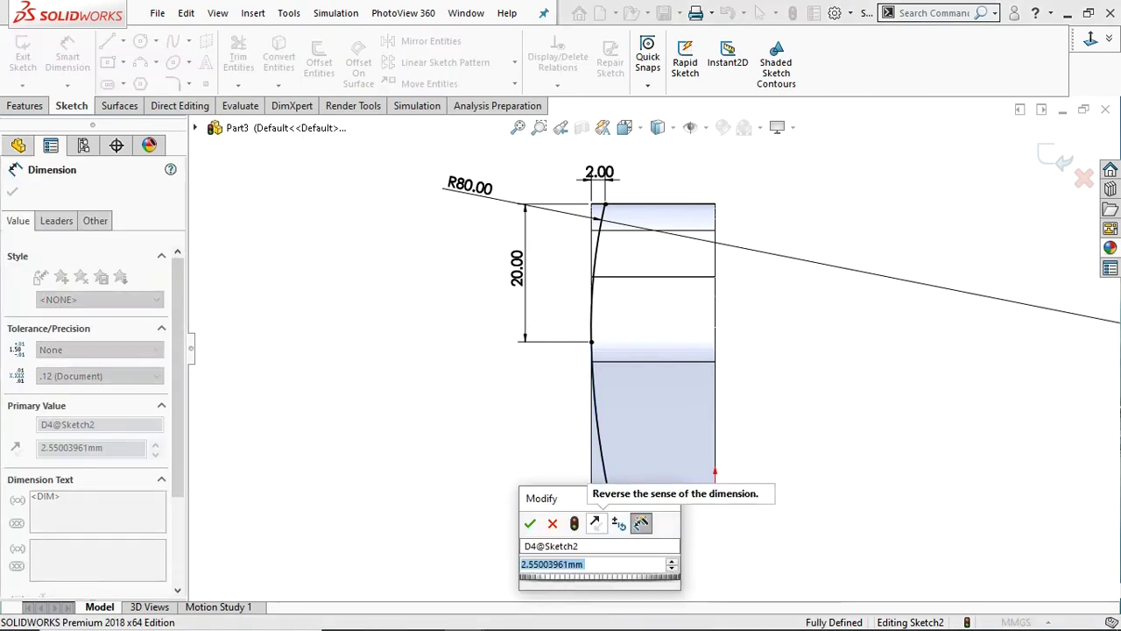
pyautogui.write('3')
pyautogui.press('Return')
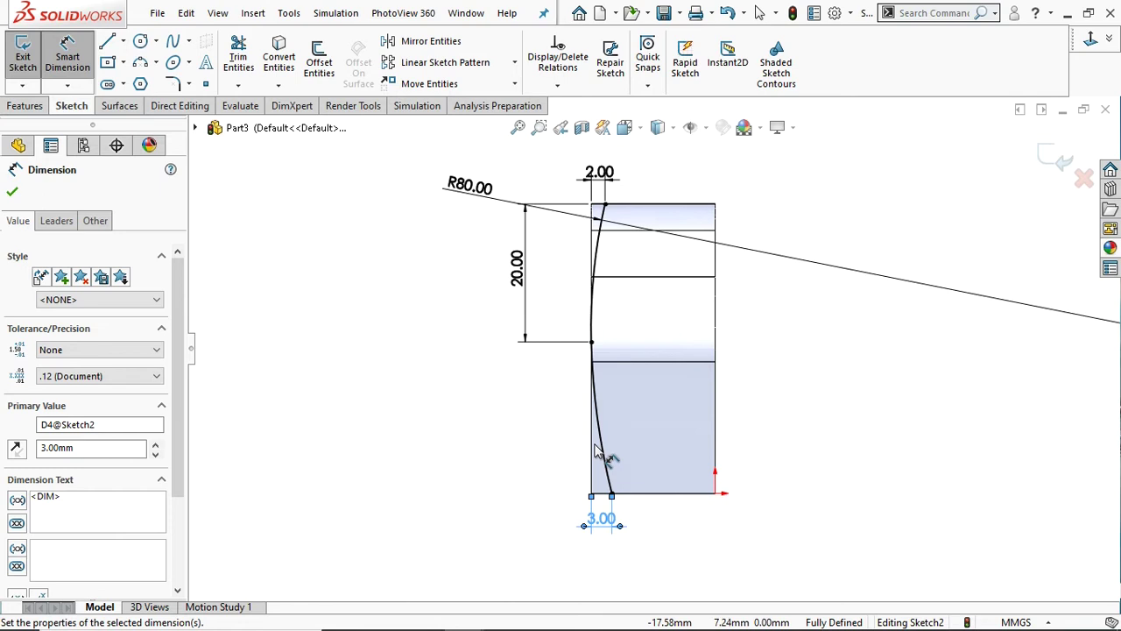
pyautogui.click(602, 446)
pyautogui.click(474, 451)
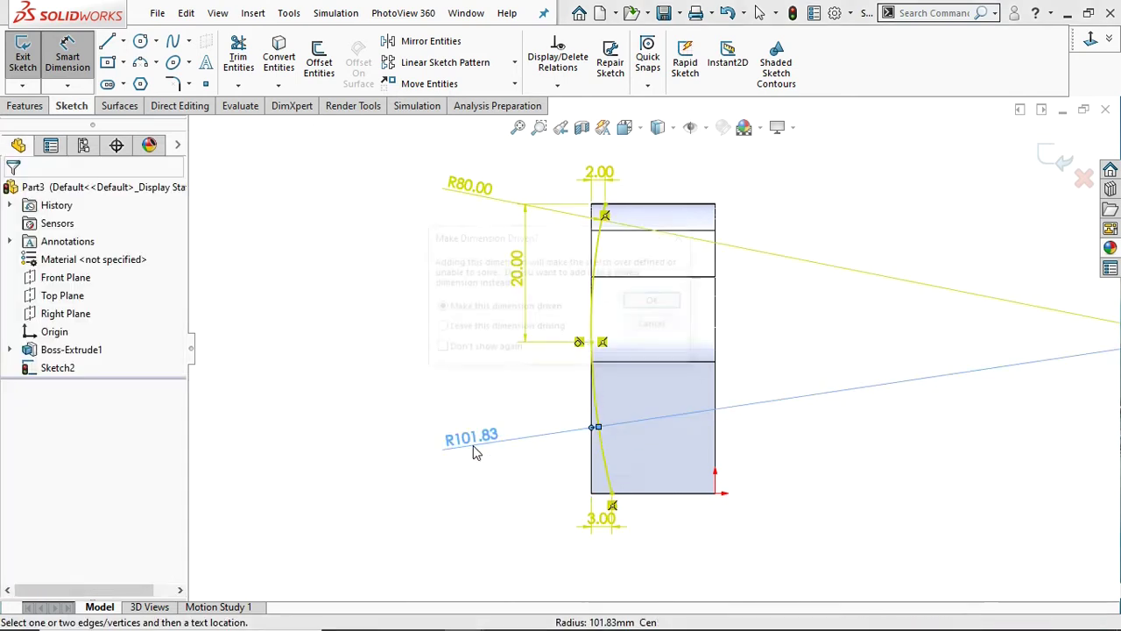
pyautogui.click(685, 238)
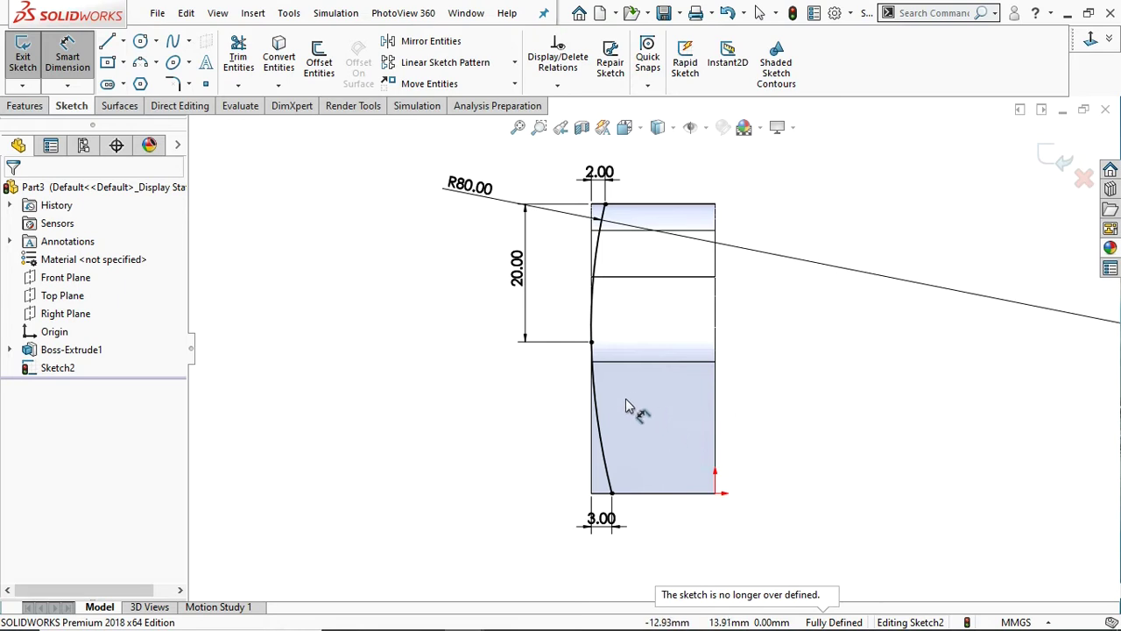
pyautogui.click(603, 519)
pyautogui.press('Delete')
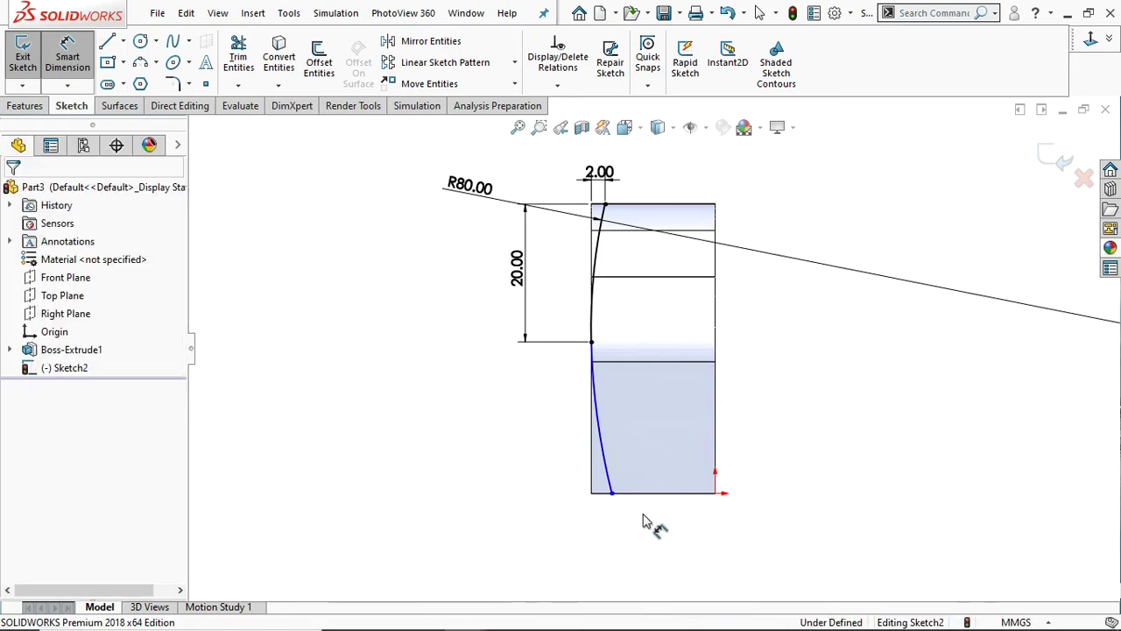
# Dimension the lower arc's radius to 540 mm.
pyautogui.click(554, 447)
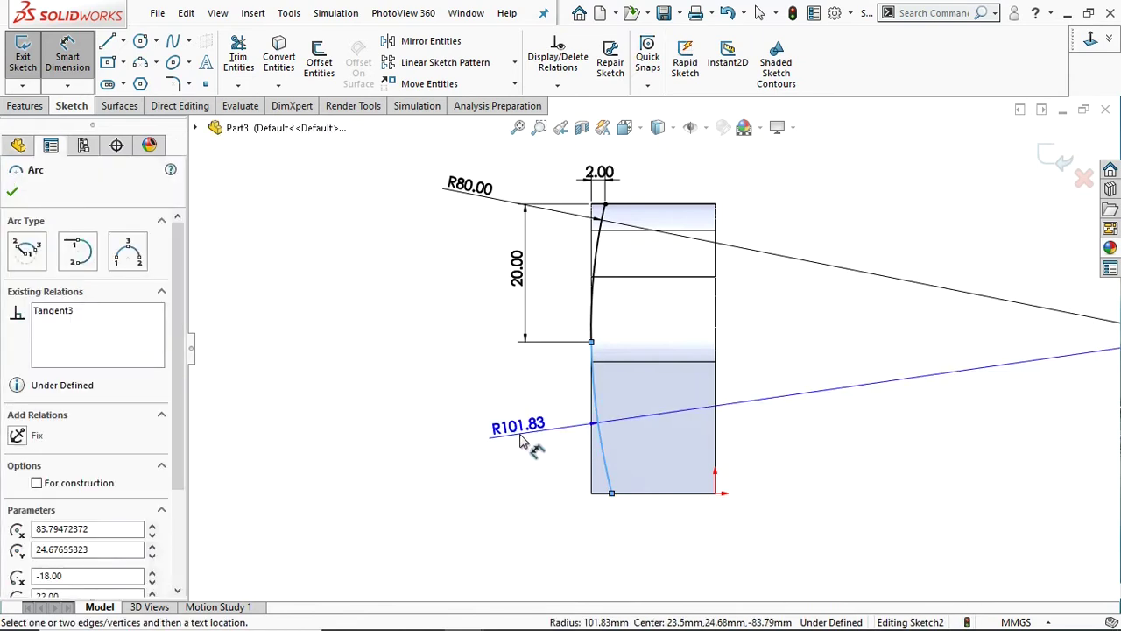
pyautogui.click(521, 438)
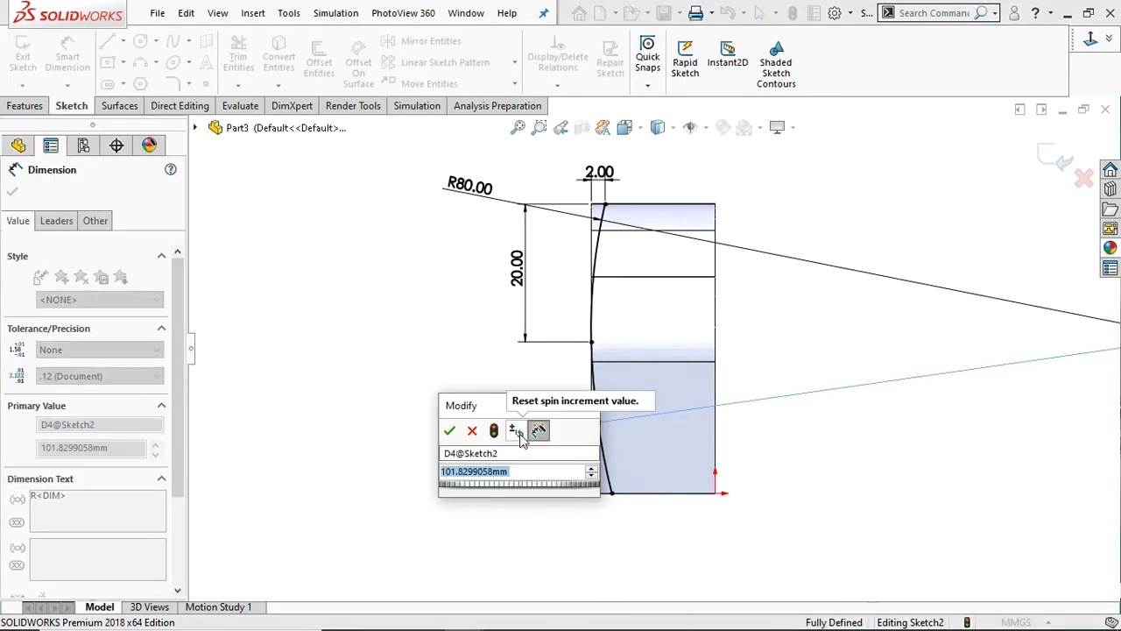
pyautogui.write('540')
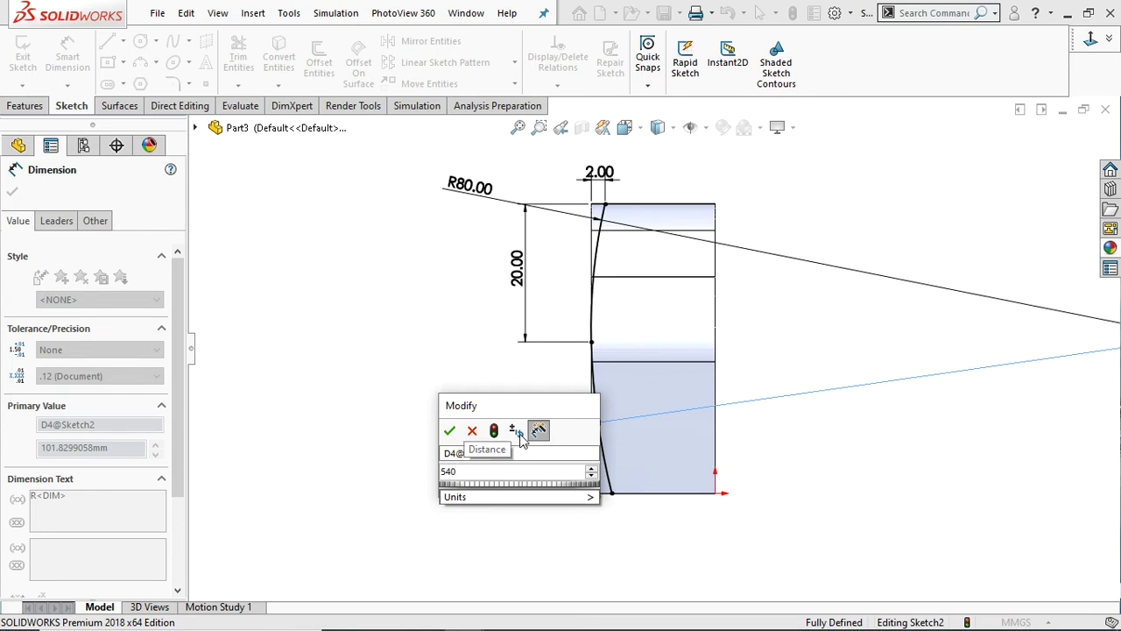
pyautogui.press('Return')
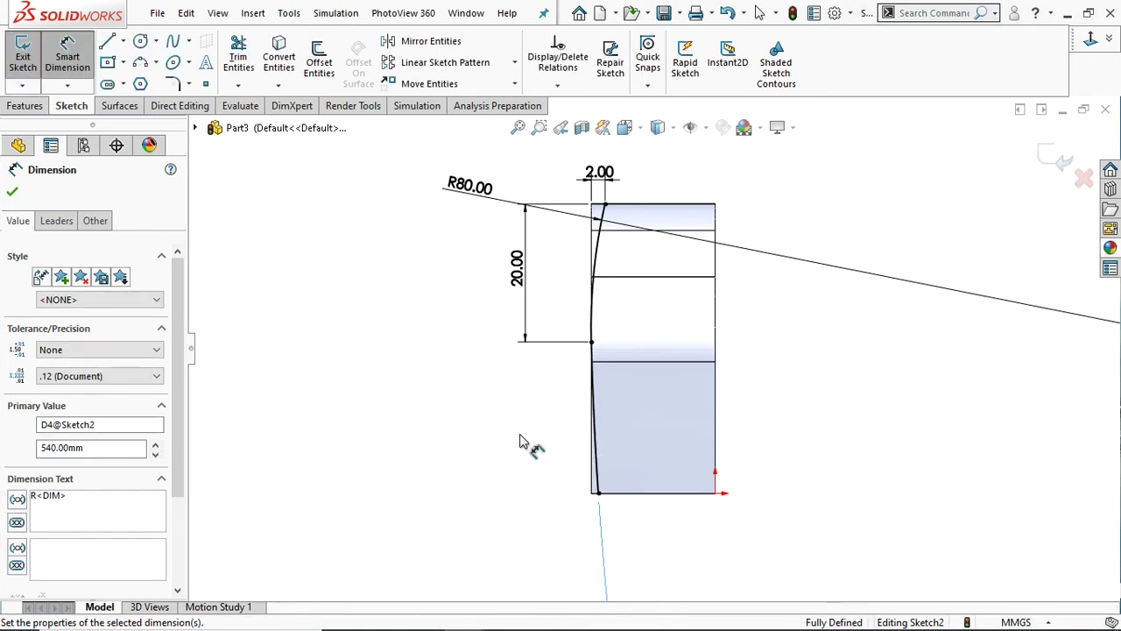
pyautogui.click(13, 194)
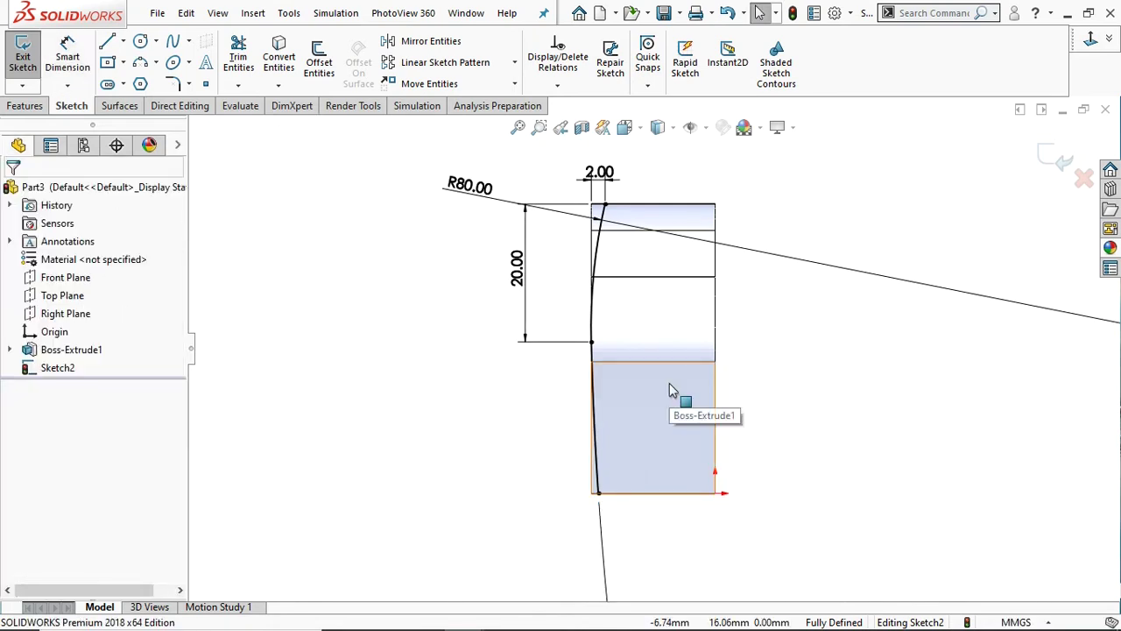
# Remove the R540 radius dimension from the lower curve.
pyautogui.moveTo(516, 406)
pyautogui.mouseDown(button='middle')
pyautogui.moveTo(568, 383)
pyautogui.moveTo(513, 394)
pyautogui.moveTo(593, 380)
pyautogui.moveTo(670, 389)
pyautogui.moveTo(576, 393)
pyautogui.moveTo(559, 476)
pyautogui.moveTo(564, 425)
pyautogui.moveTo(538, 376)
pyautogui.moveTo(529, 393)
pyautogui.mouseUp(button='middle')
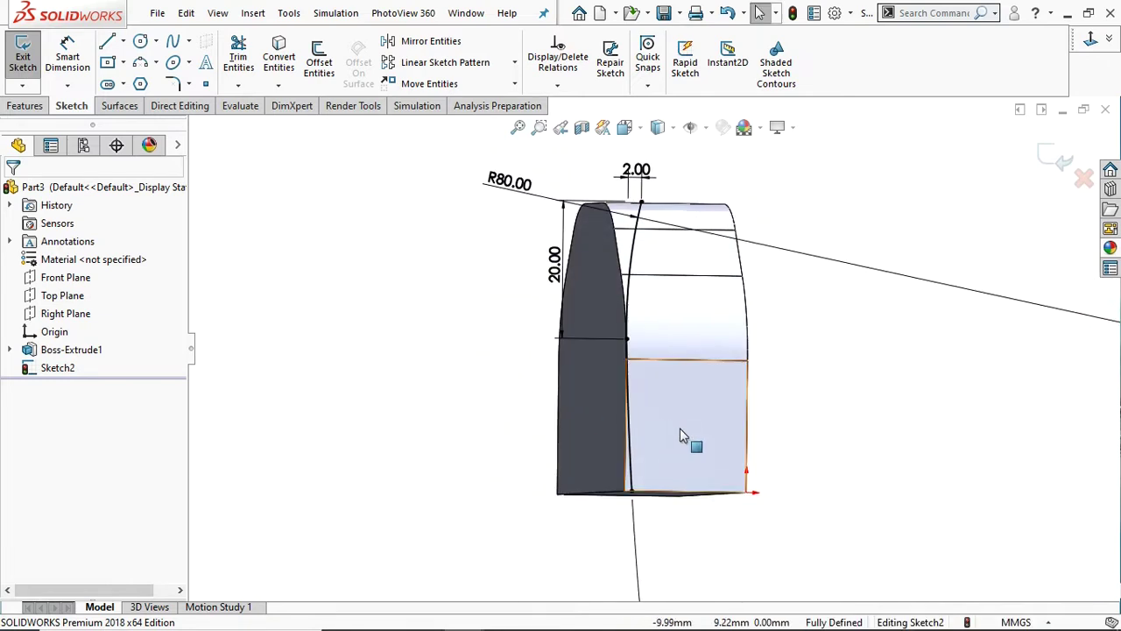
pyautogui.scroll(2, 688, 438)
pyautogui.keyDown('ctrl'); pyautogui.moveTo(685, 435); pyautogui.dragTo(671, 390, button='middle'); pyautogui.keyUp('ctrl')
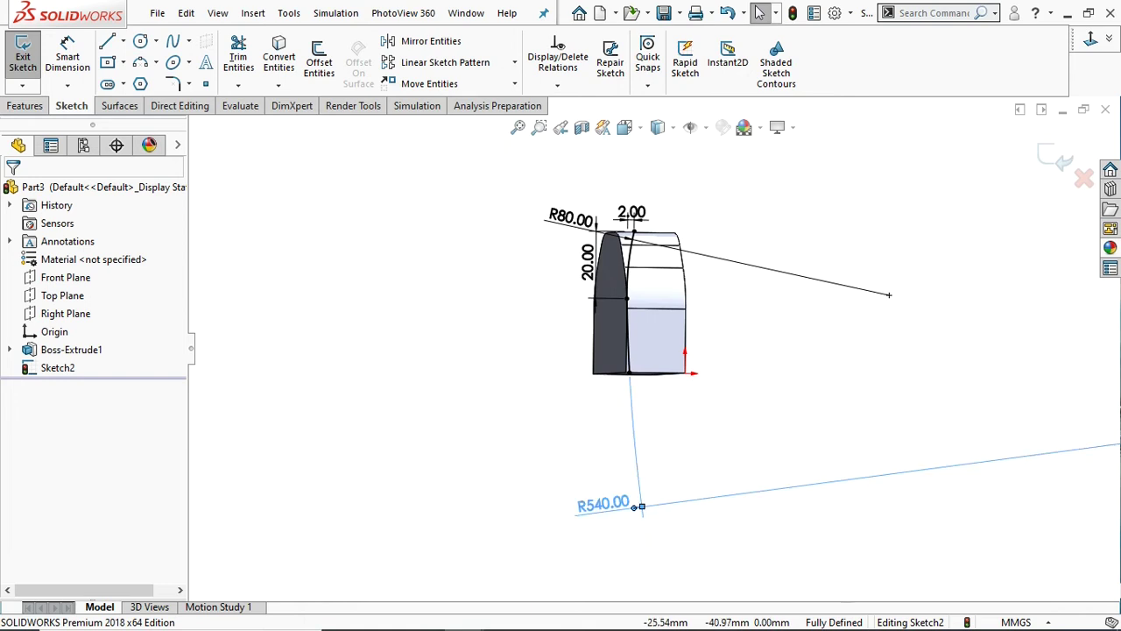
pyautogui.click(604, 507)
pyautogui.hotkey('ctrl', 'z')
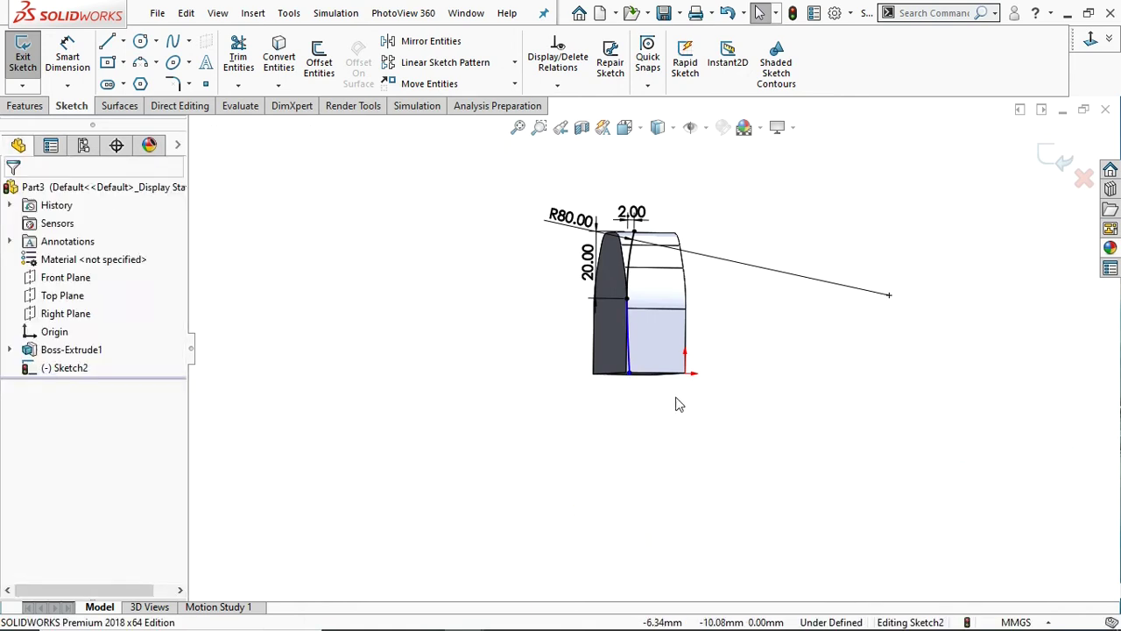
# Dimension the lower curve's bottom offset to 3 mm, viewing the sketch plane head-on.
pyautogui.click(1091, 41)
pyautogui.scroll(-2, 601, 325)
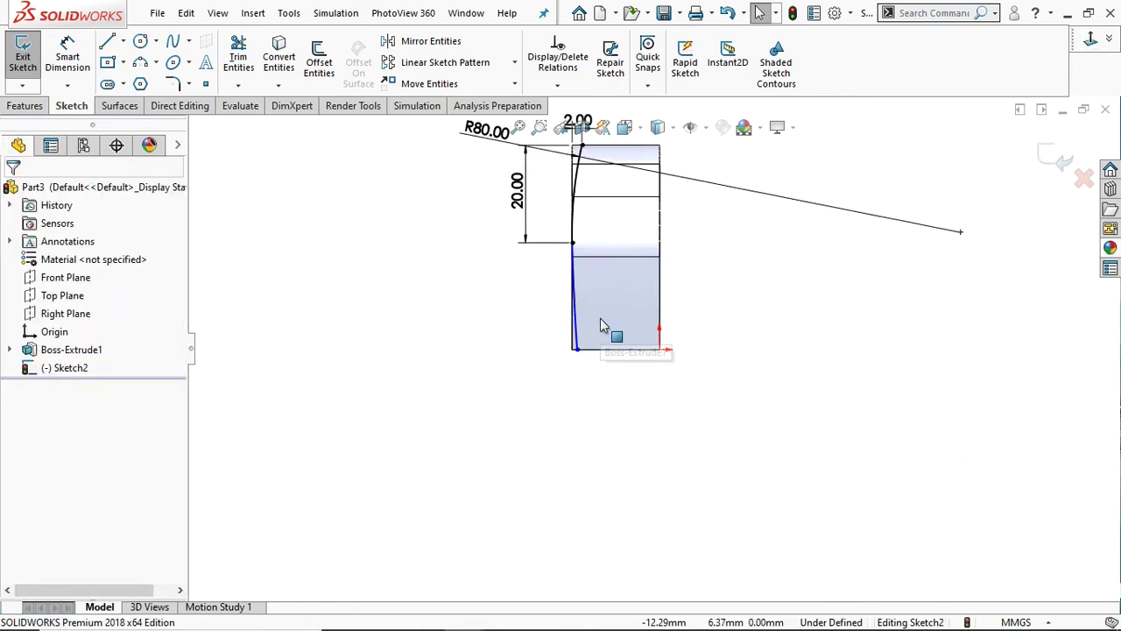
pyautogui.scroll(-2, 601, 325)
pyautogui.click(67, 55)
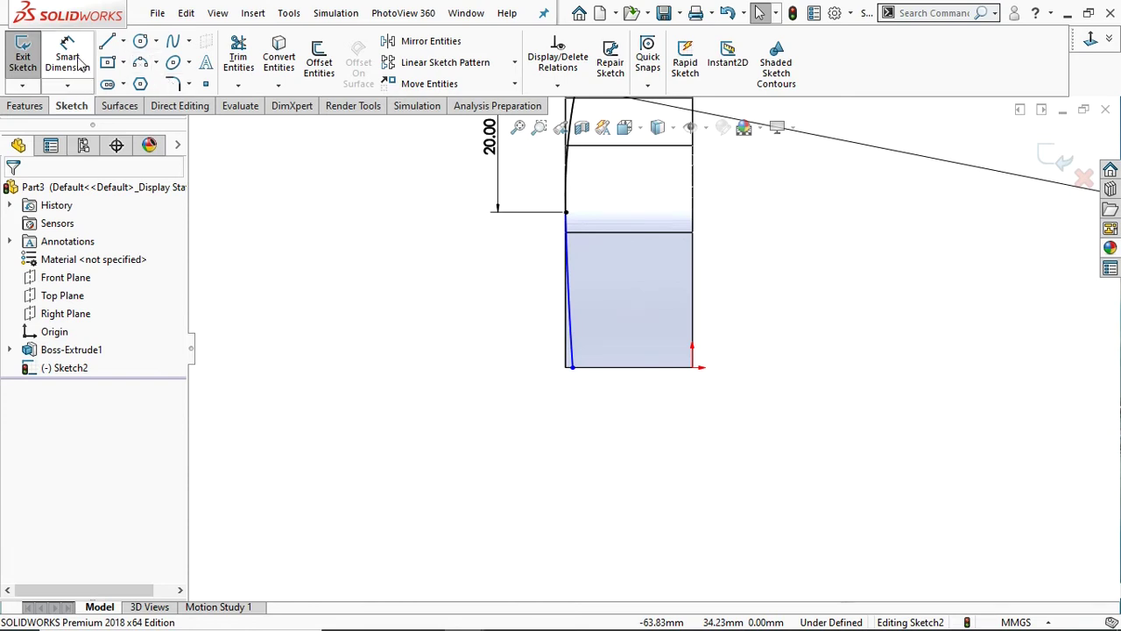
pyautogui.click(571, 372)
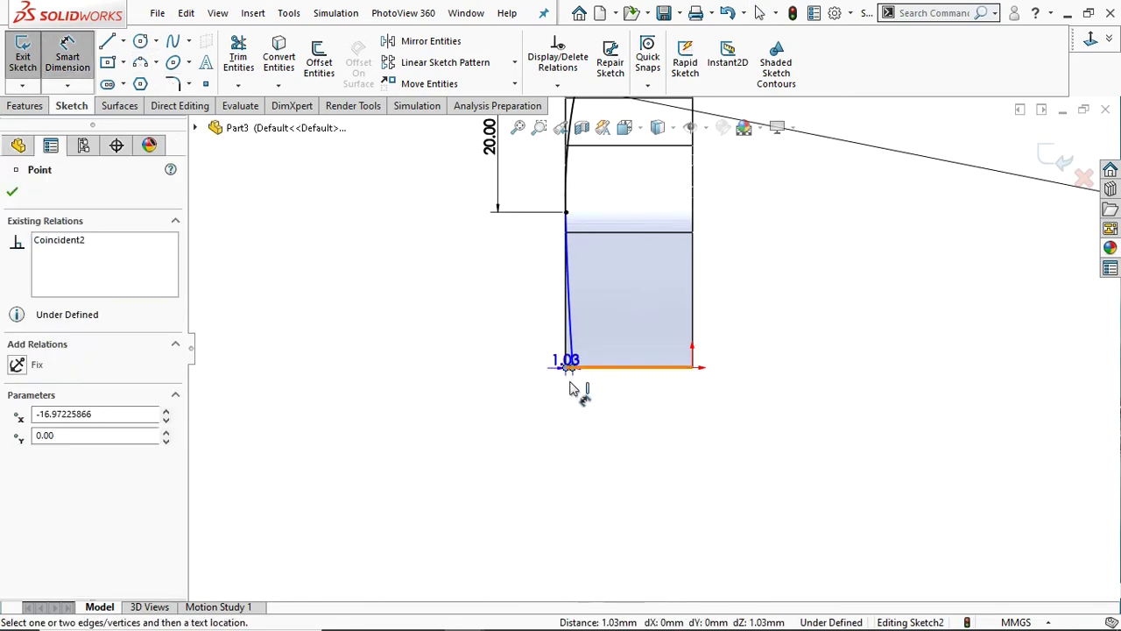
pyautogui.click(571, 402)
pyautogui.write('0')
pyautogui.press('Escape')
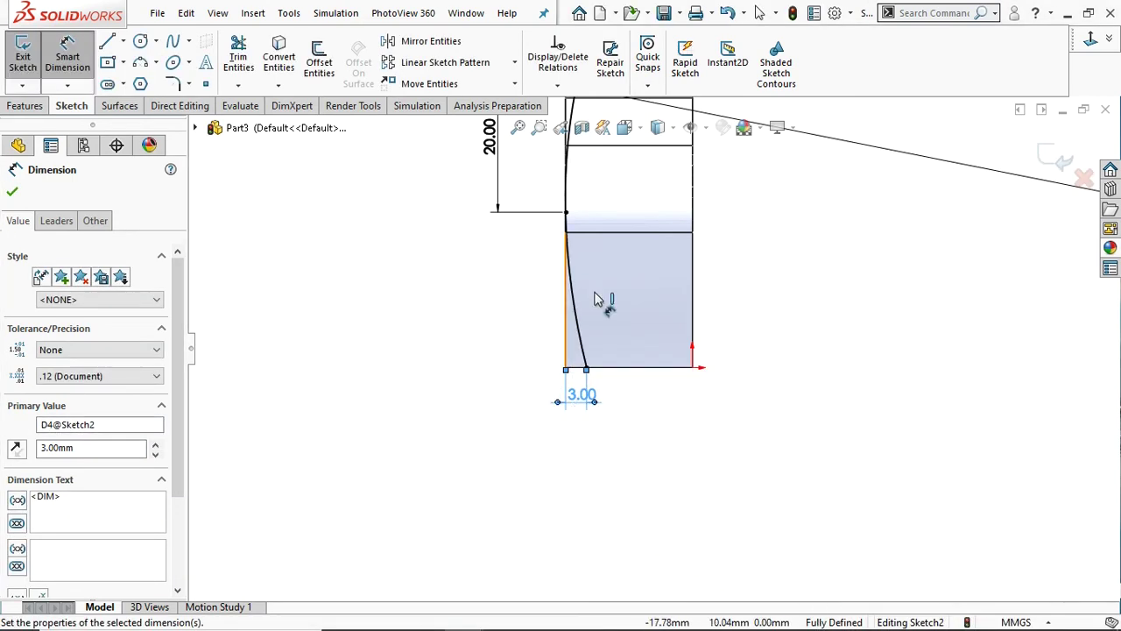
pyautogui.scroll(2, 621, 225)
pyautogui.scroll(-1, 639, 218)
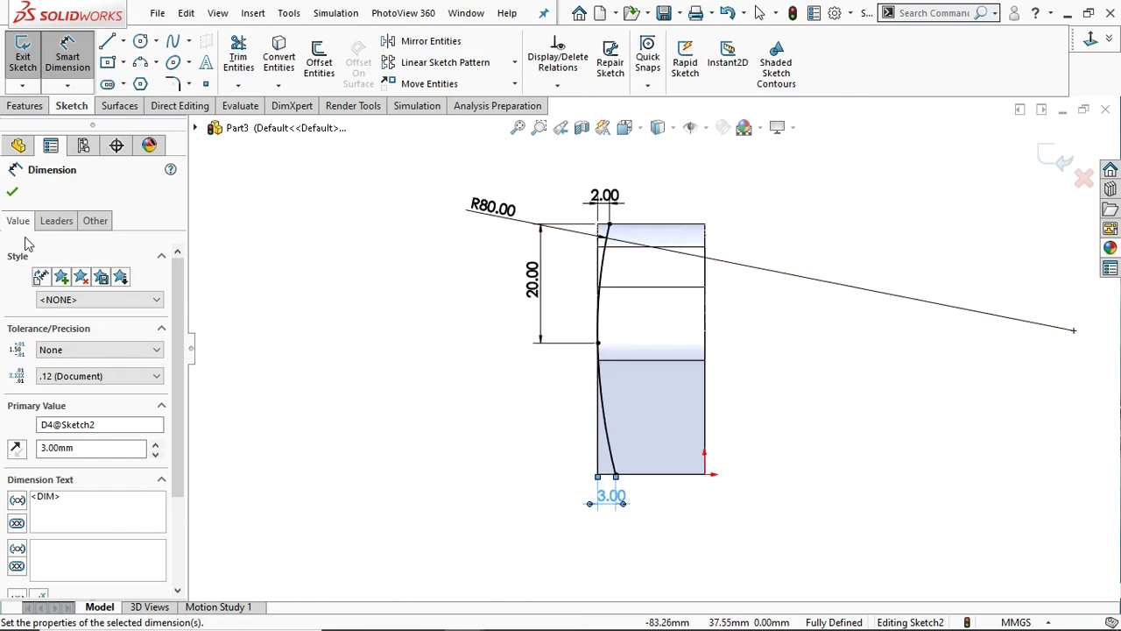
pyautogui.click(11, 195)
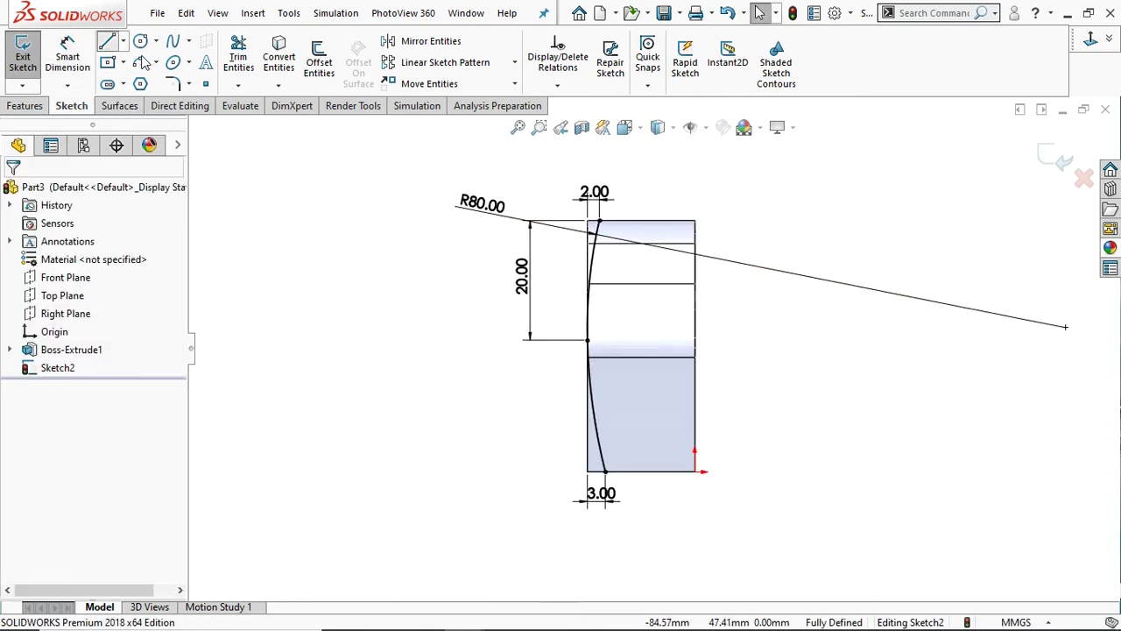
# Close the profile with a line from the top-left corner down to the bottom corner.
pyautogui.click(107, 43)
pyautogui.click(588, 222)
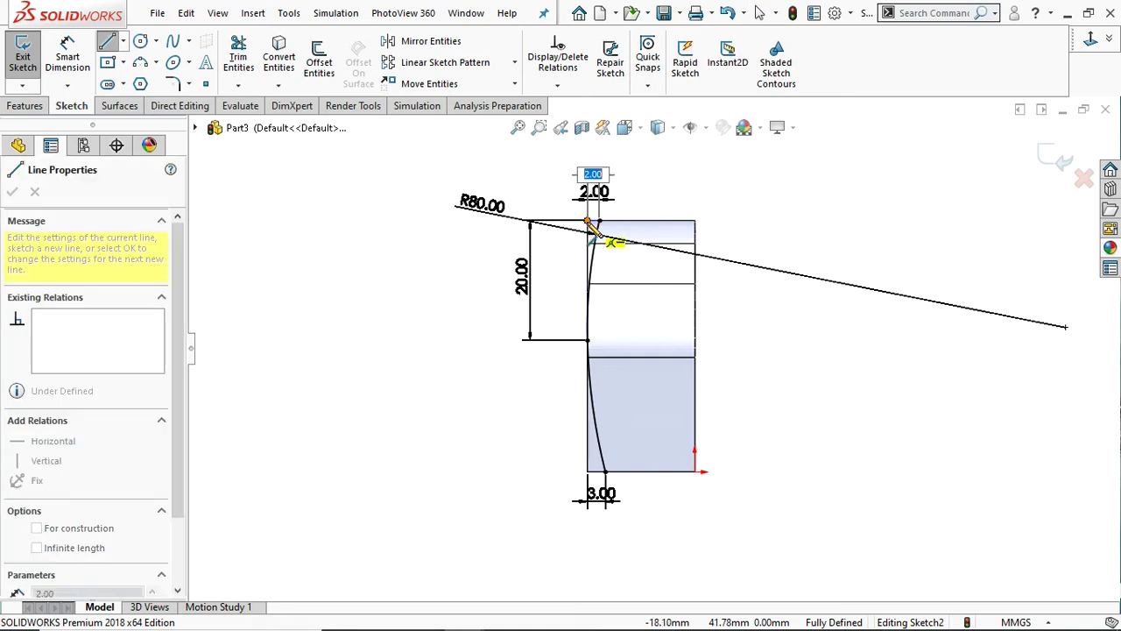
pyautogui.click(589, 474)
pyautogui.rightClick(605, 465)
pyautogui.click(653, 475)
pyautogui.moveTo(459, 394); pyautogui.dragTo(484, 408, button='middle')
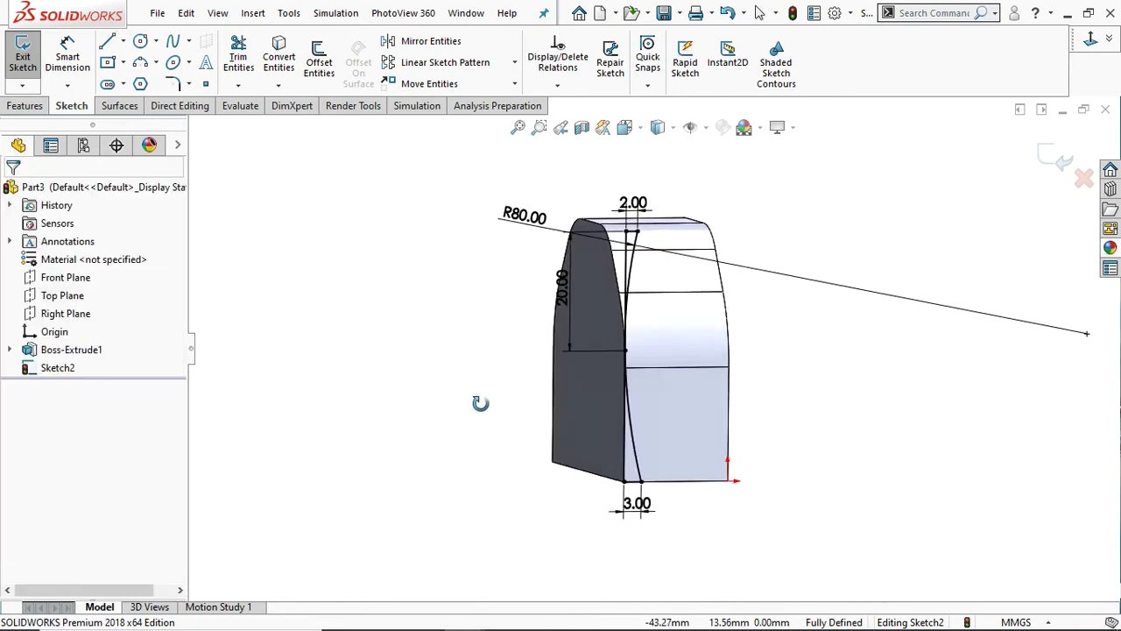
pyautogui.click(27, 106)
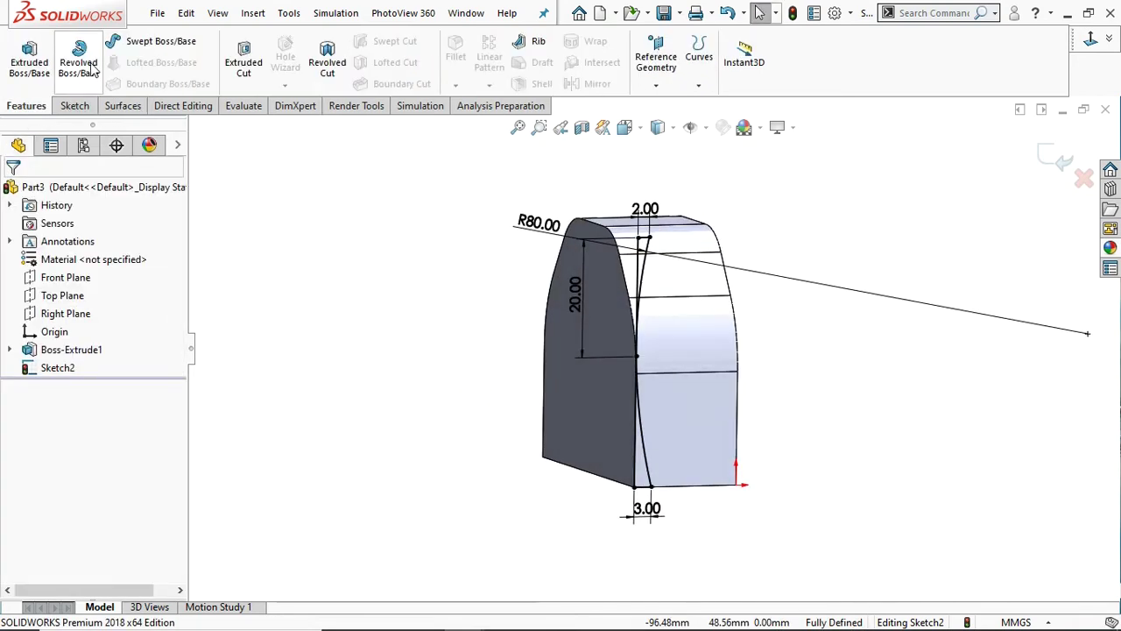
pyautogui.click(243, 62)
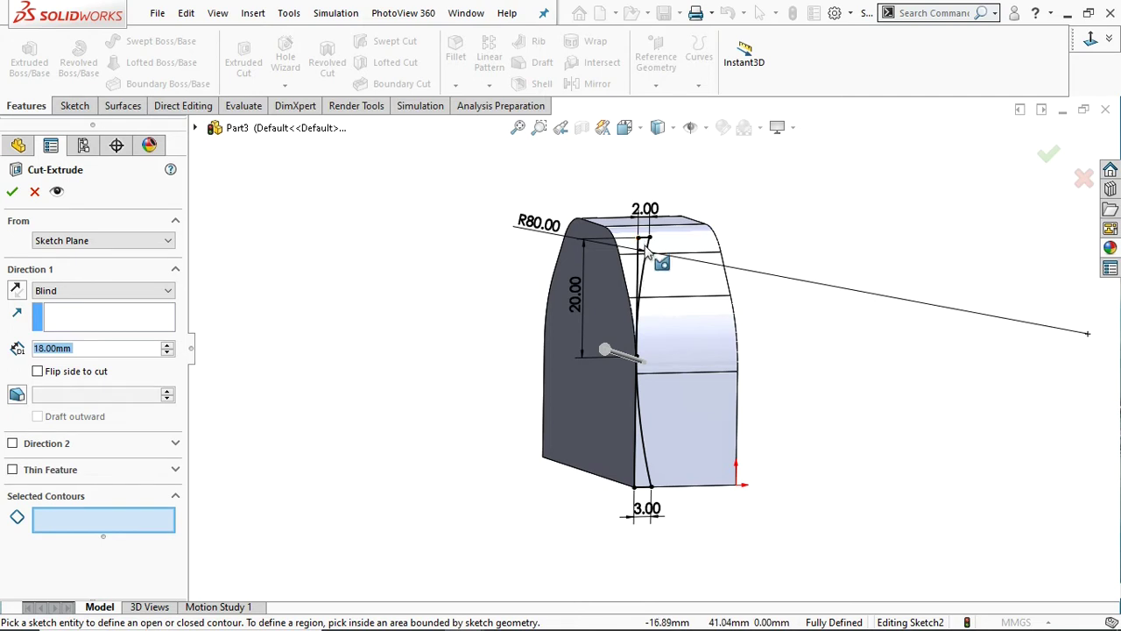
# Select the upper and lower sketch regions as the cut contours.
pyautogui.click(644, 481)
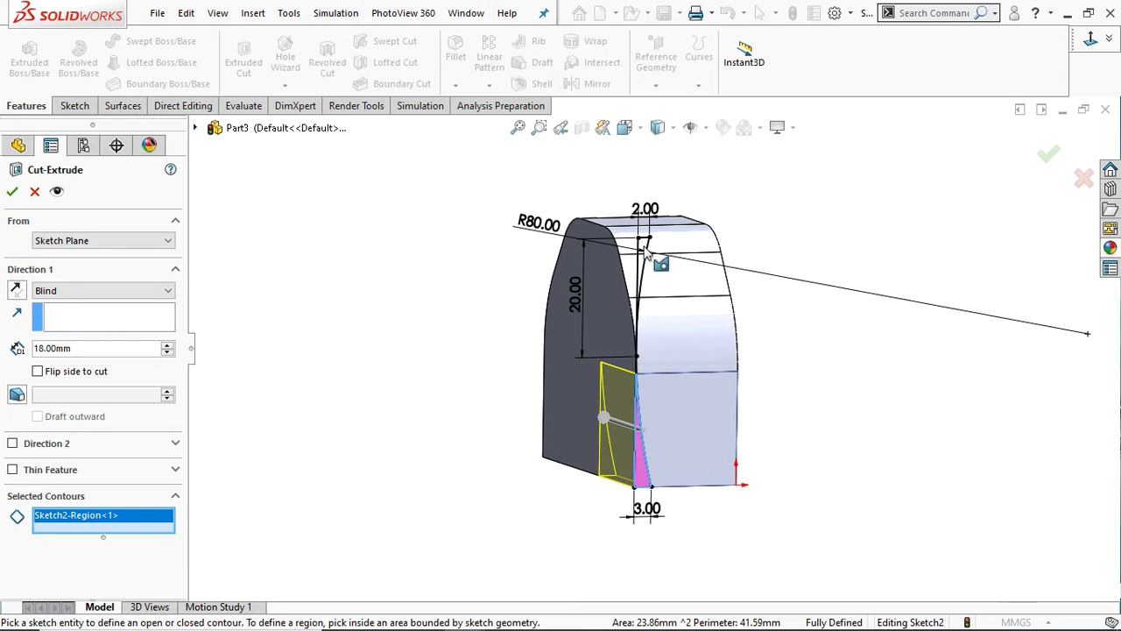
pyautogui.click(647, 251)
pyautogui.moveTo(758, 249); pyautogui.dragTo(687, 237, button='middle')
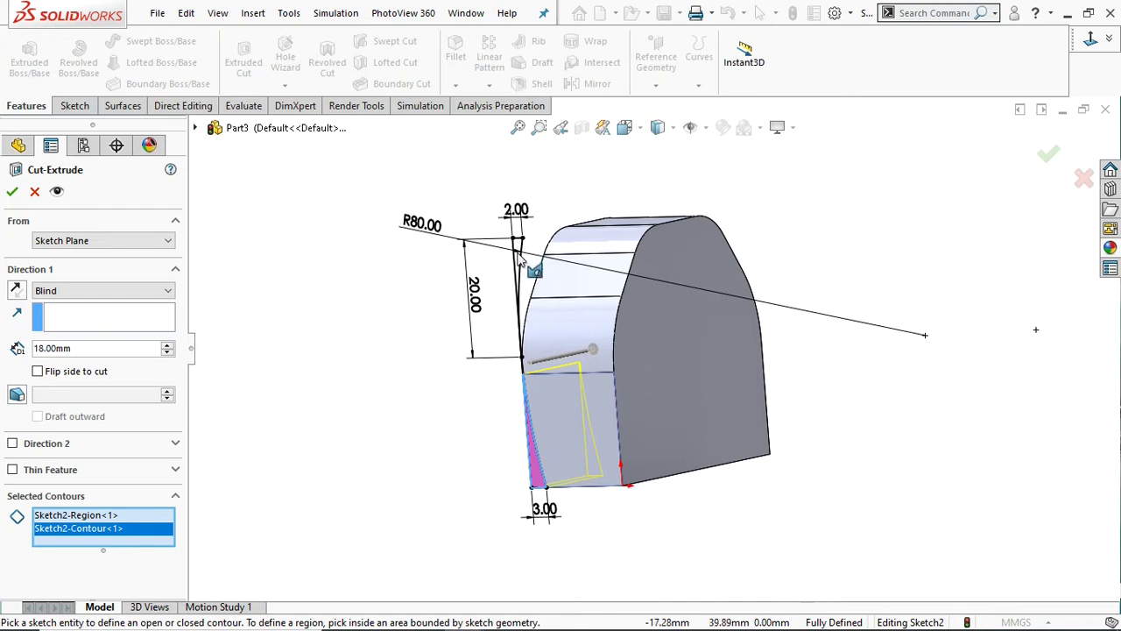
pyautogui.moveTo(504, 333); pyautogui.dragTo(679, 274, button='middle')
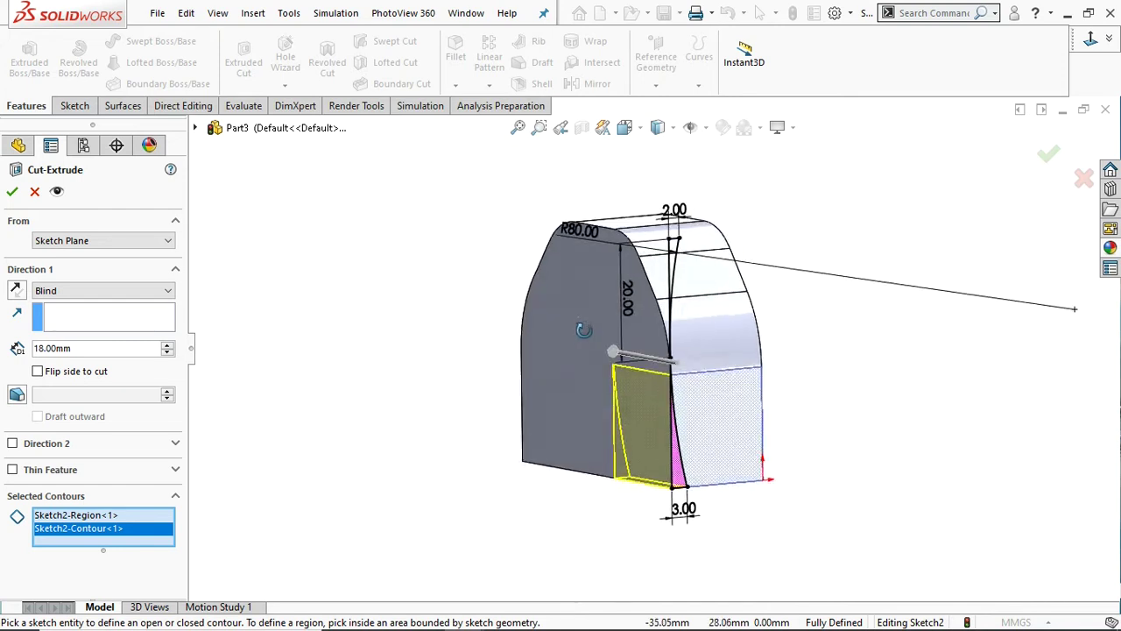
pyautogui.scroll(-3, 679, 273)
pyautogui.scroll(2, 675, 267)
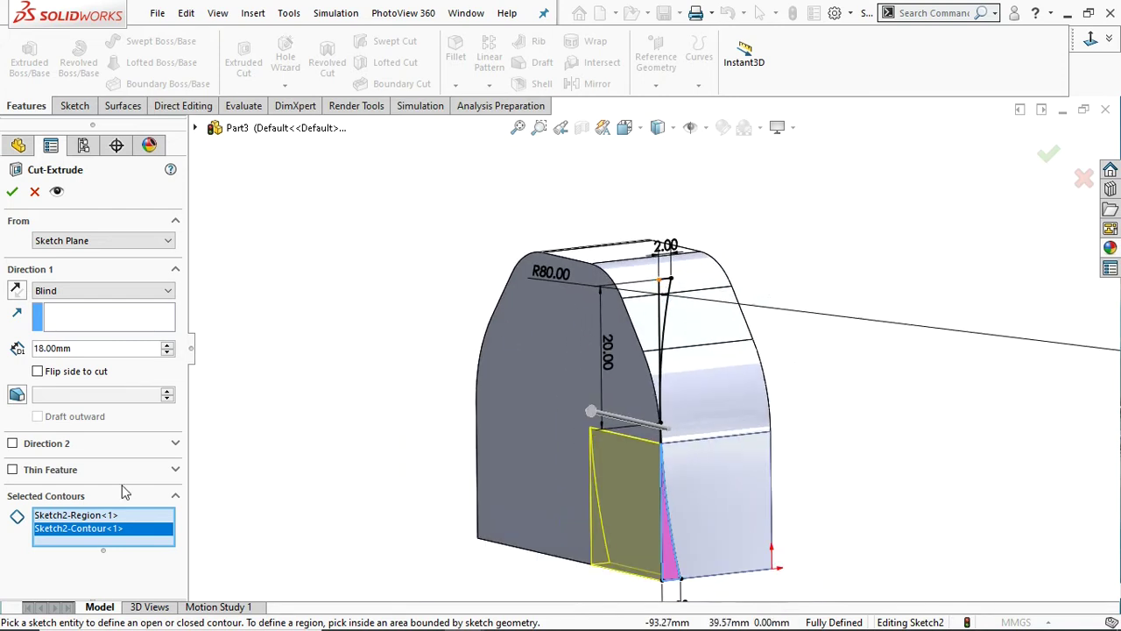
pyautogui.rightClick(121, 531)
pyautogui.click(145, 537)
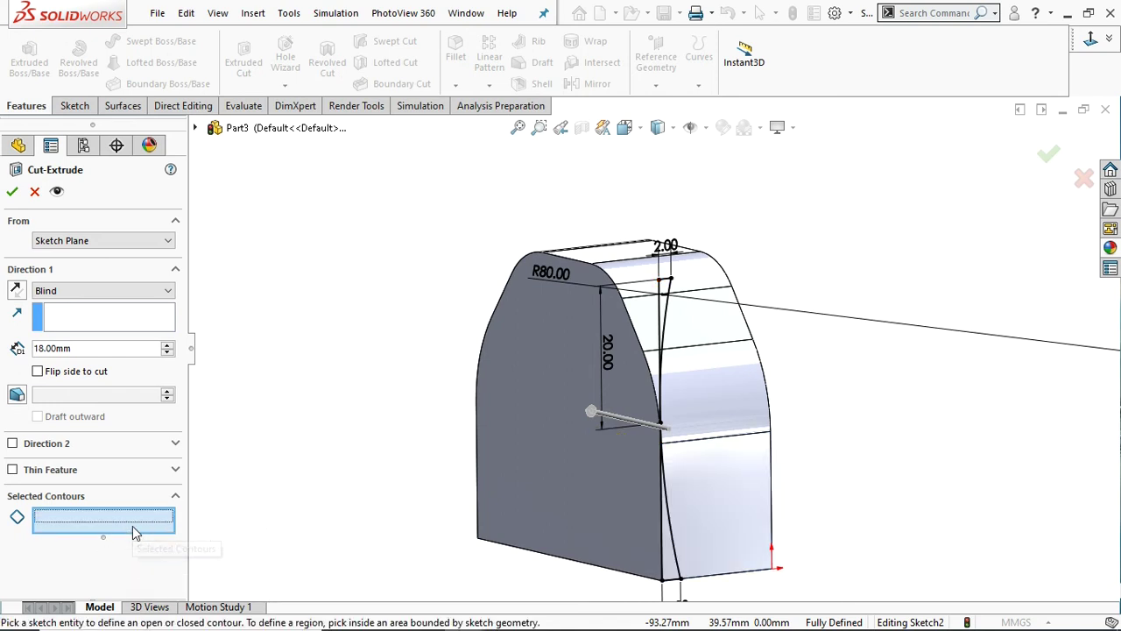
pyautogui.click(666, 304)
pyautogui.click(631, 509)
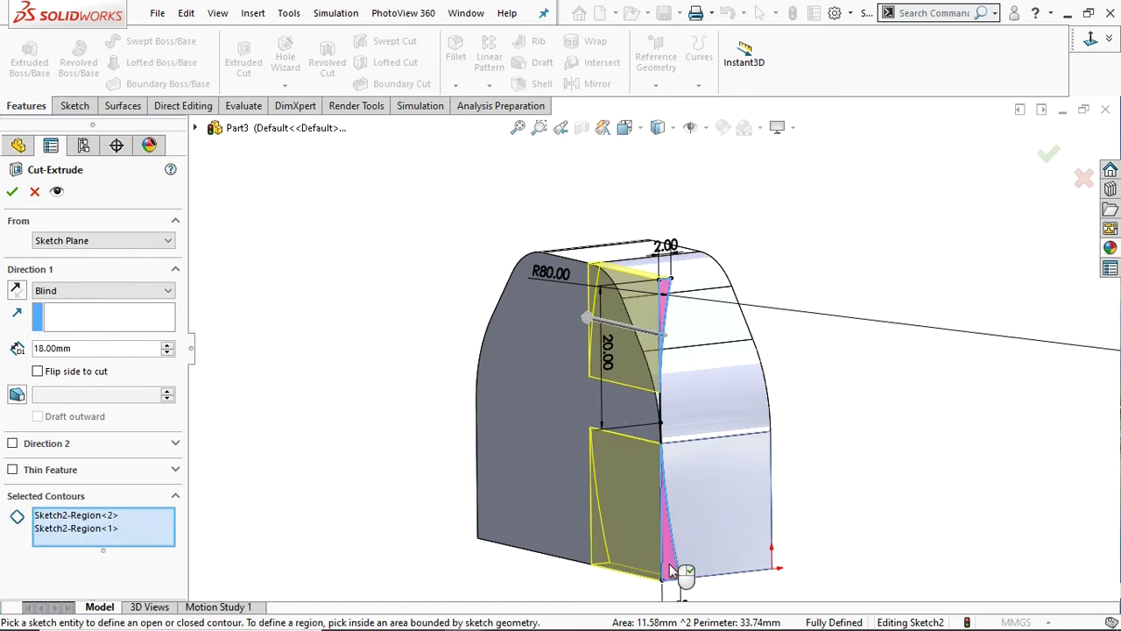
# Set the cut to Through All and confirm Cut-Extrude1.
pyautogui.click(88, 290)
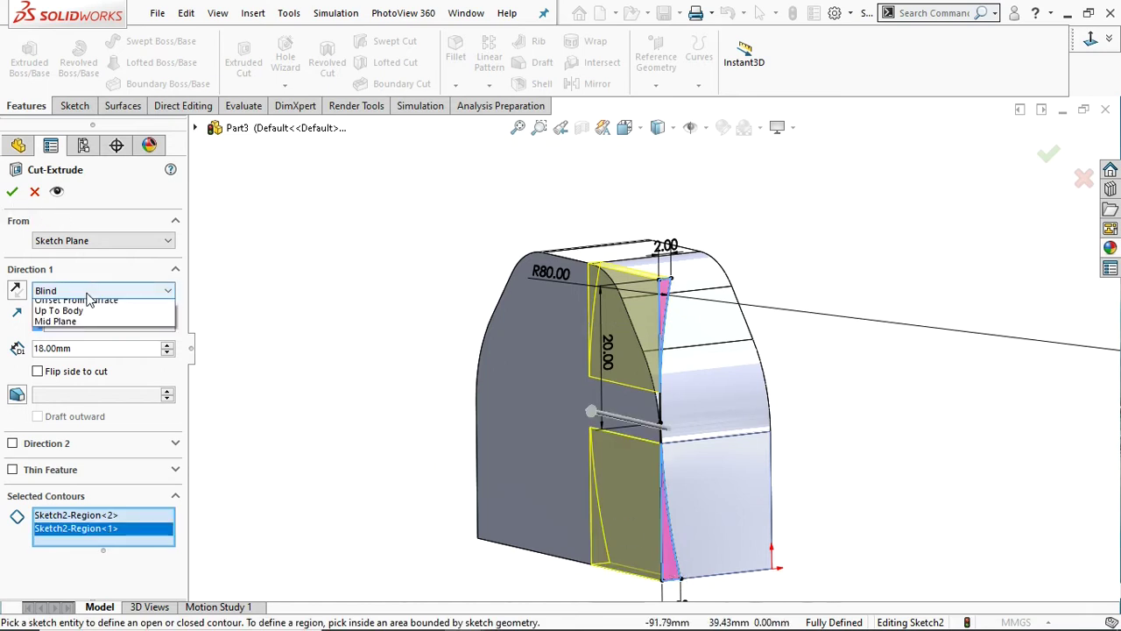
pyautogui.click(81, 319)
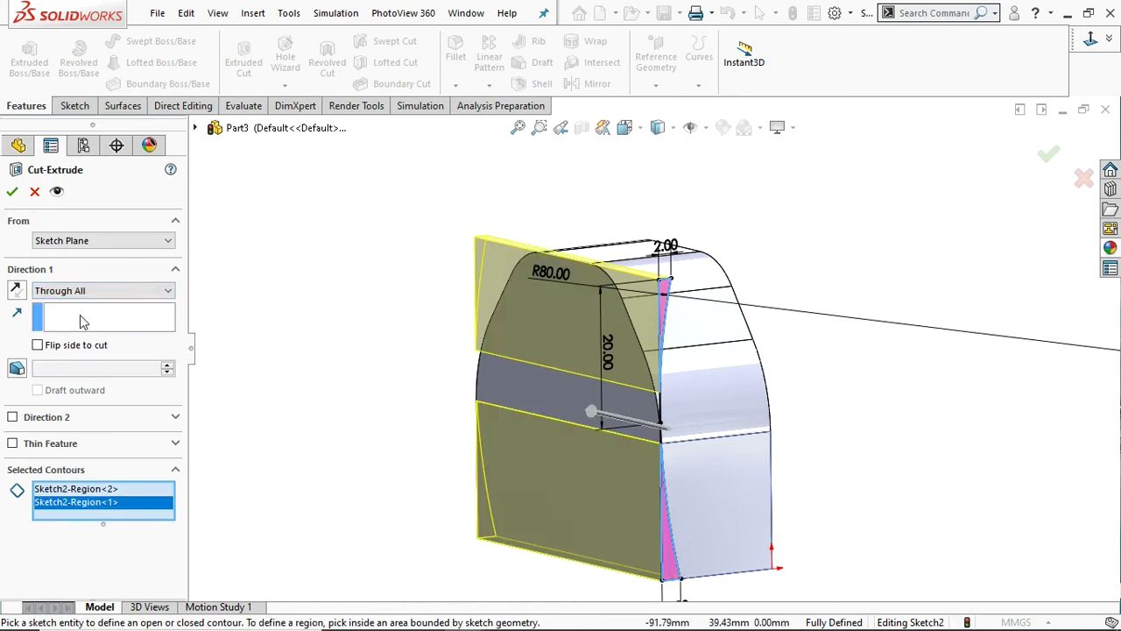
pyautogui.click(12, 191)
pyautogui.moveTo(377, 389)
pyautogui.mouseDown(button='middle')
pyautogui.moveTo(400, 420)
pyautogui.moveTo(657, 281)
pyautogui.moveTo(710, 292)
pyautogui.moveTo(630, 233)
pyautogui.moveTo(638, 325)
pyautogui.moveTo(658, 375)
pyautogui.moveTo(637, 364)
pyautogui.moveTo(656, 363)
pyautogui.moveTo(656, 342)
pyautogui.moveTo(605, 374)
pyautogui.moveTo(719, 371)
pyautogui.moveTo(778, 283)
pyautogui.moveTo(891, 205)
pyautogui.moveTo(950, 243)
pyautogui.moveTo(751, 318)
pyautogui.moveTo(545, 328)
pyautogui.moveTo(688, 257)
pyautogui.moveTo(664, 295)
pyautogui.moveTo(638, 301)
pyautogui.mouseUp(button='middle')
pyautogui.scroll(3, 653, 328)
# Create Plane1 offset 5.00 mm inward from the plug head's bottom face.
pyautogui.moveTo(660, 342)
pyautogui.mouseDown(button='middle')
pyautogui.moveTo(724, 351)
pyautogui.moveTo(886, 298)
pyautogui.moveTo(795, 285)
pyautogui.mouseUp(button='middle')
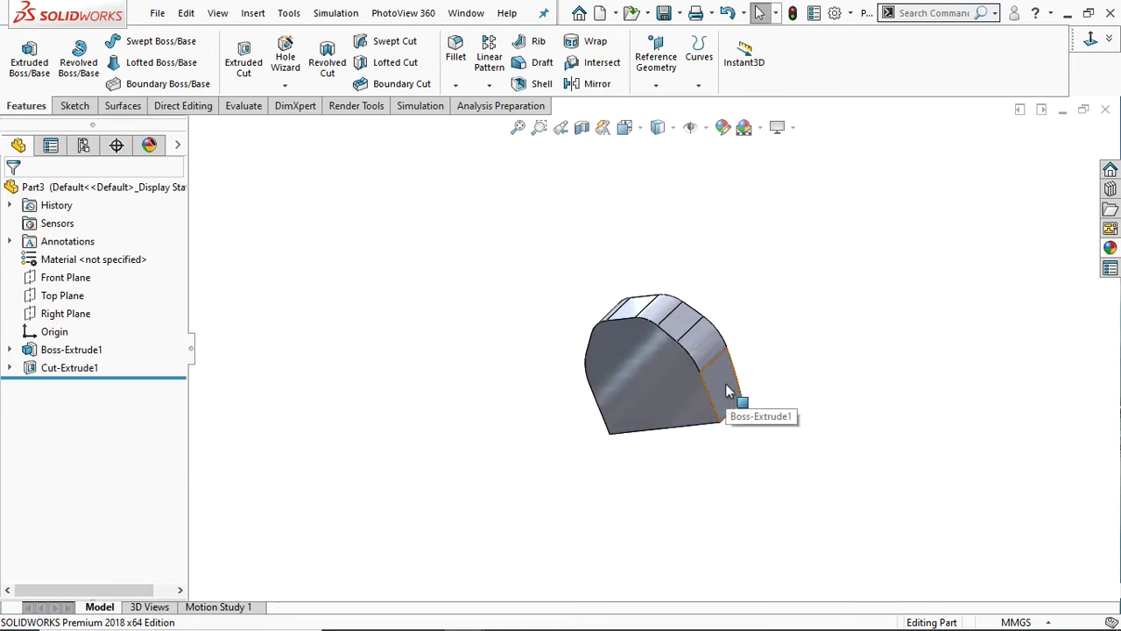
pyautogui.moveTo(725, 392)
pyautogui.mouseDown(button='middle')
pyautogui.moveTo(759, 420)
pyautogui.moveTo(756, 313)
pyautogui.mouseUp(button='middle')
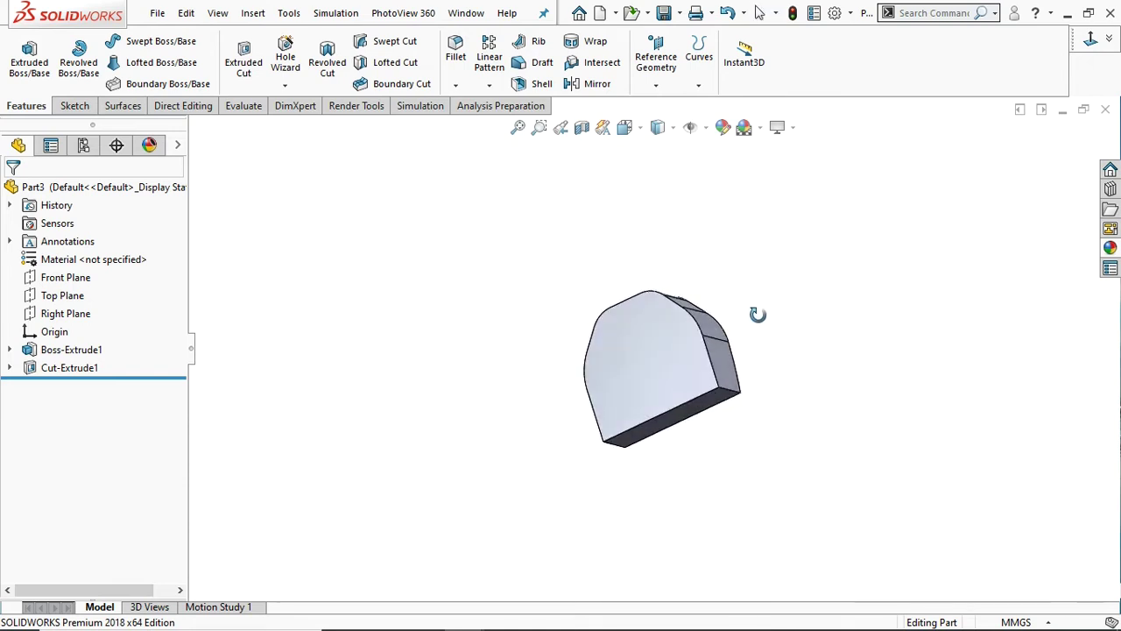
pyautogui.click(701, 417)
pyautogui.scroll(-2, 762, 394)
pyautogui.scroll(-3, 763, 395)
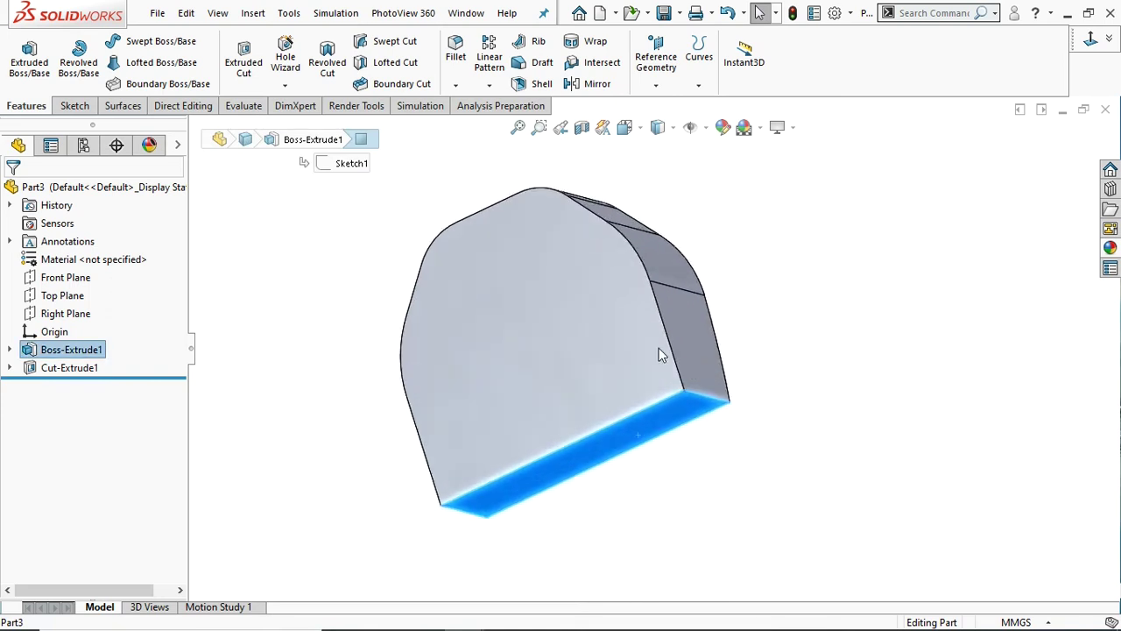
pyautogui.click(655, 85)
pyautogui.click(668, 107)
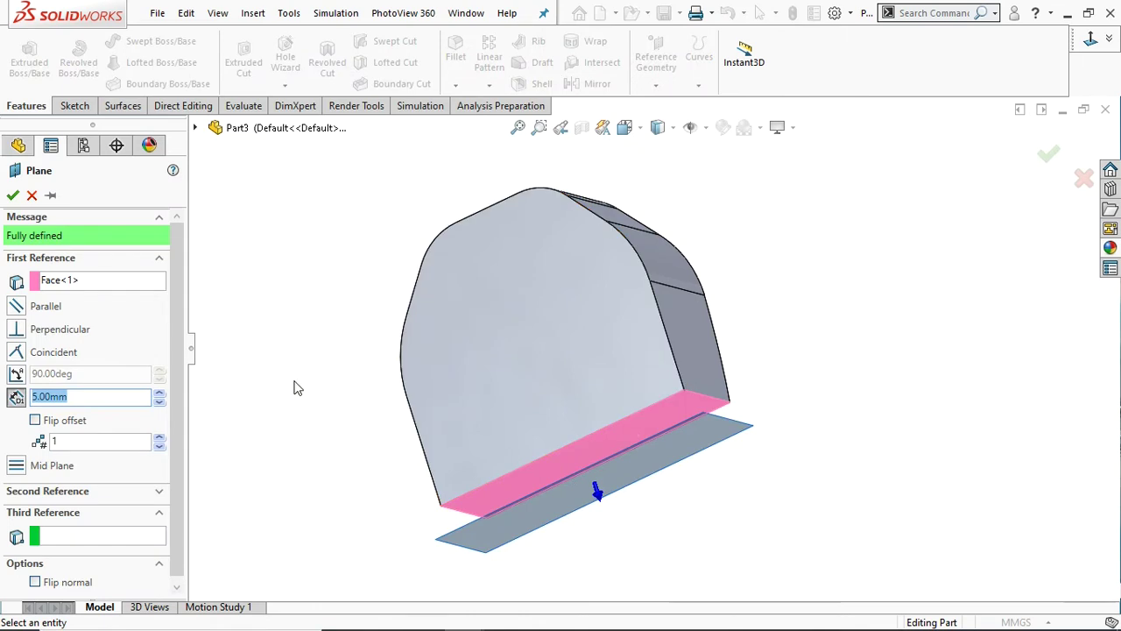
pyautogui.click(90, 399)
pyautogui.click(34, 421)
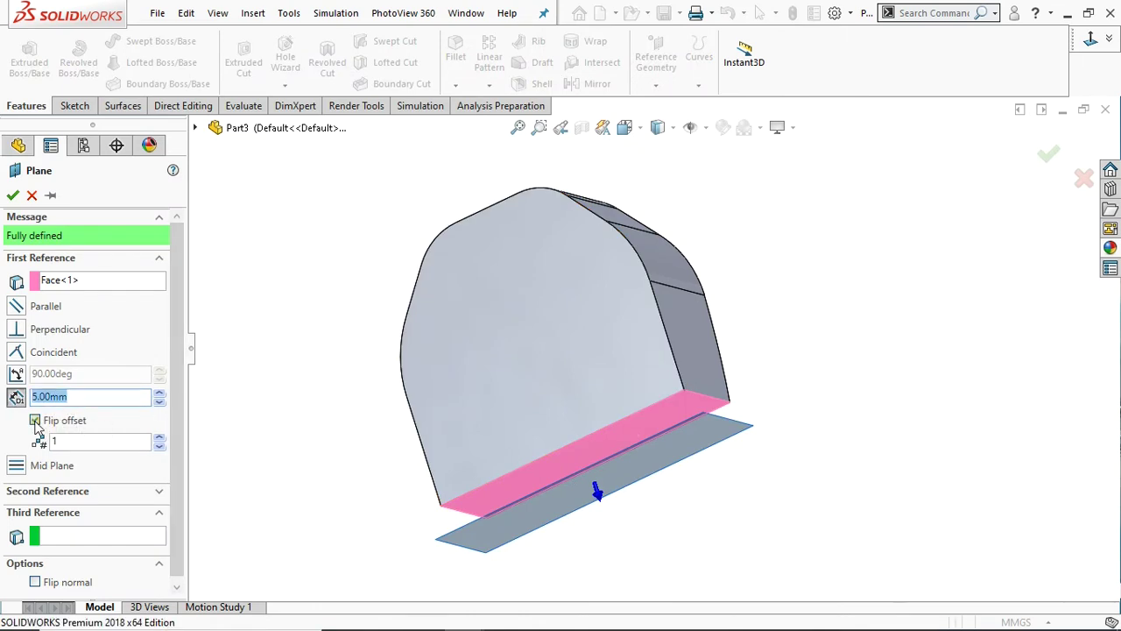
pyautogui.click(13, 196)
# Start a new sketch, Sketch3, on Plane1.
pyautogui.moveTo(858, 325); pyautogui.dragTo(813, 367, button='middle')
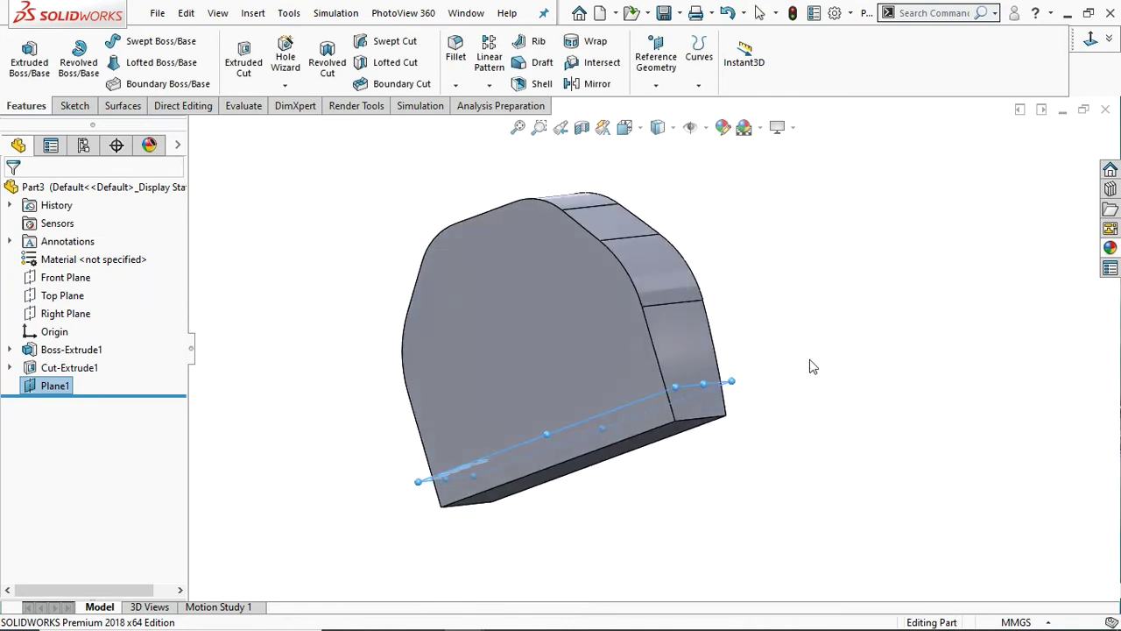
pyautogui.click(54, 386)
pyautogui.click(72, 368)
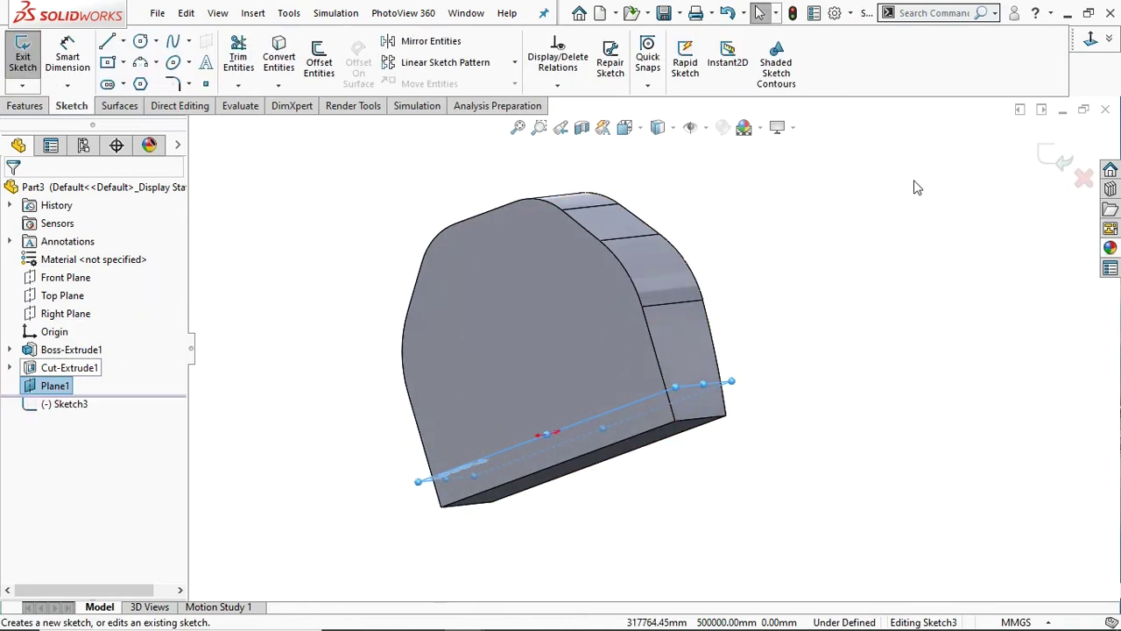
# Draw a three-point arc bulging inward from the plane's right edge.
pyautogui.click(1090, 41)
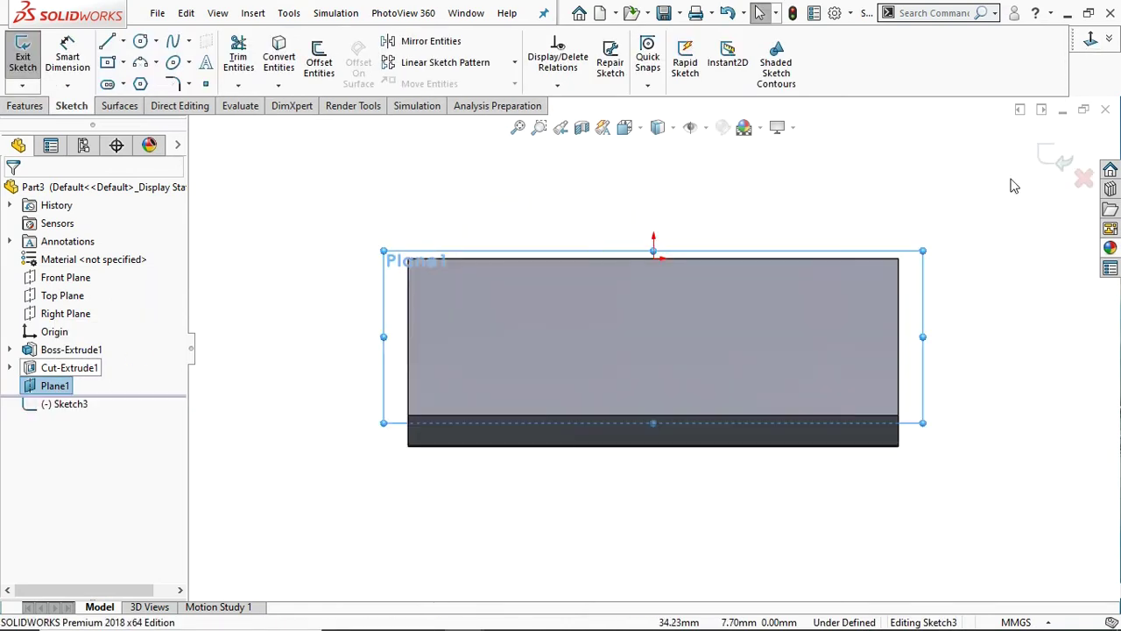
pyautogui.click(140, 63)
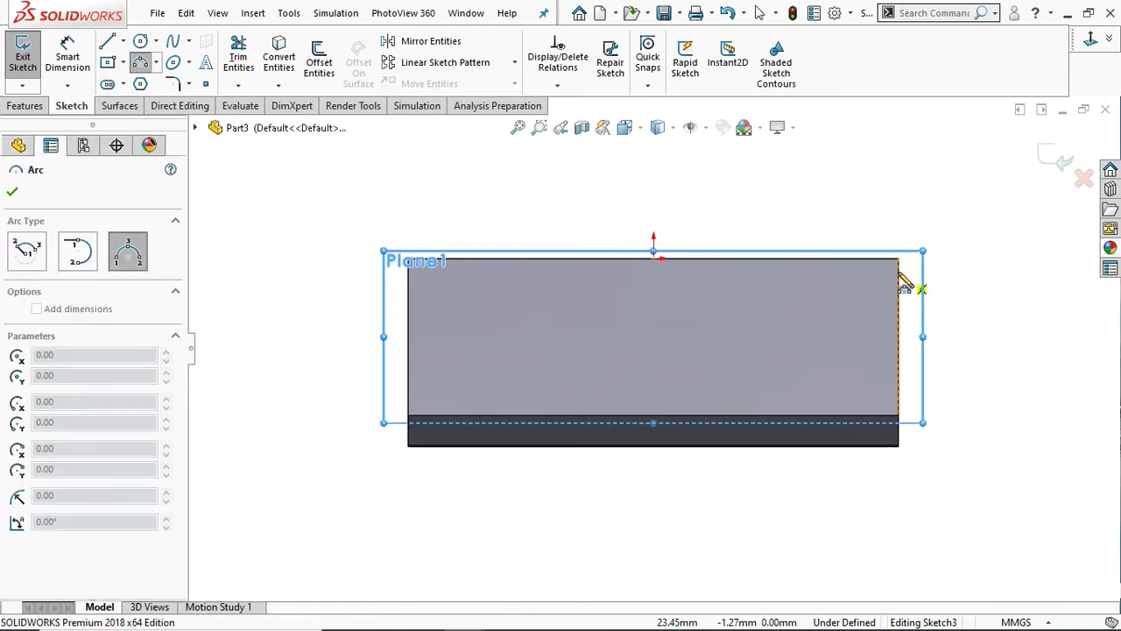
pyautogui.moveTo(898, 275); pyautogui.dragTo(898, 337)
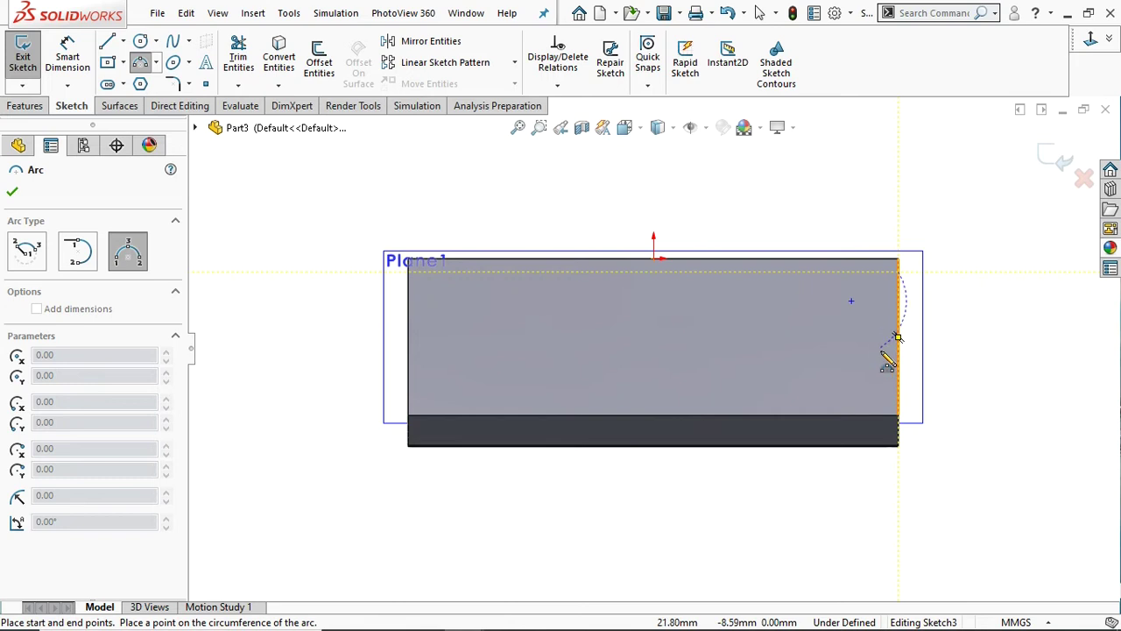
pyautogui.moveTo(899, 404); pyautogui.dragTo(898, 401)
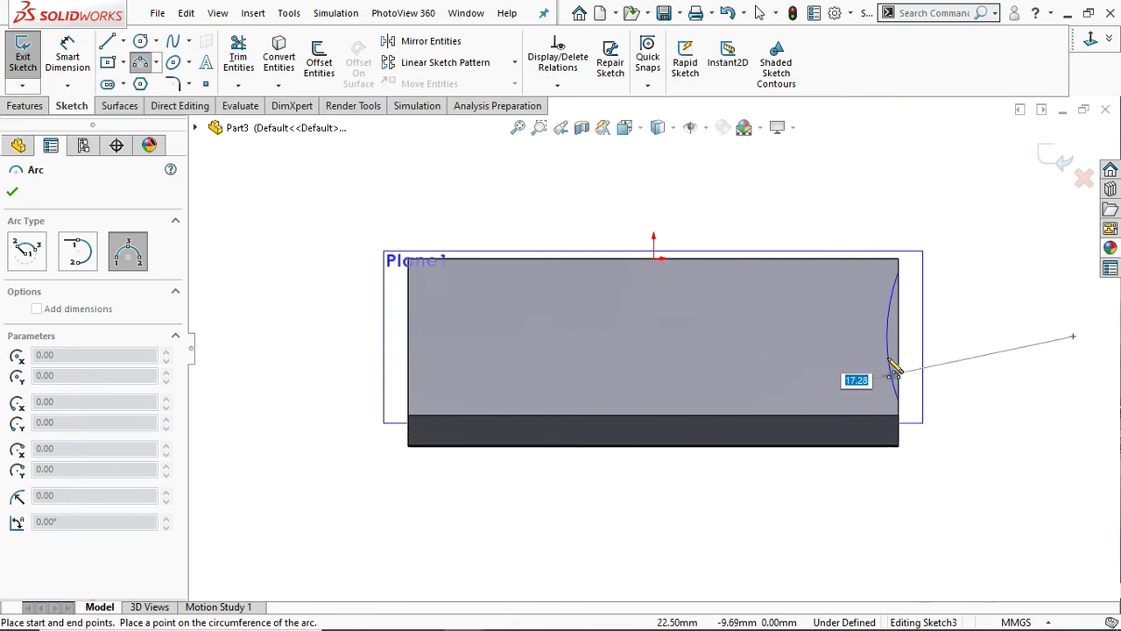
pyautogui.click(894, 350)
pyautogui.rightClick(894, 350)
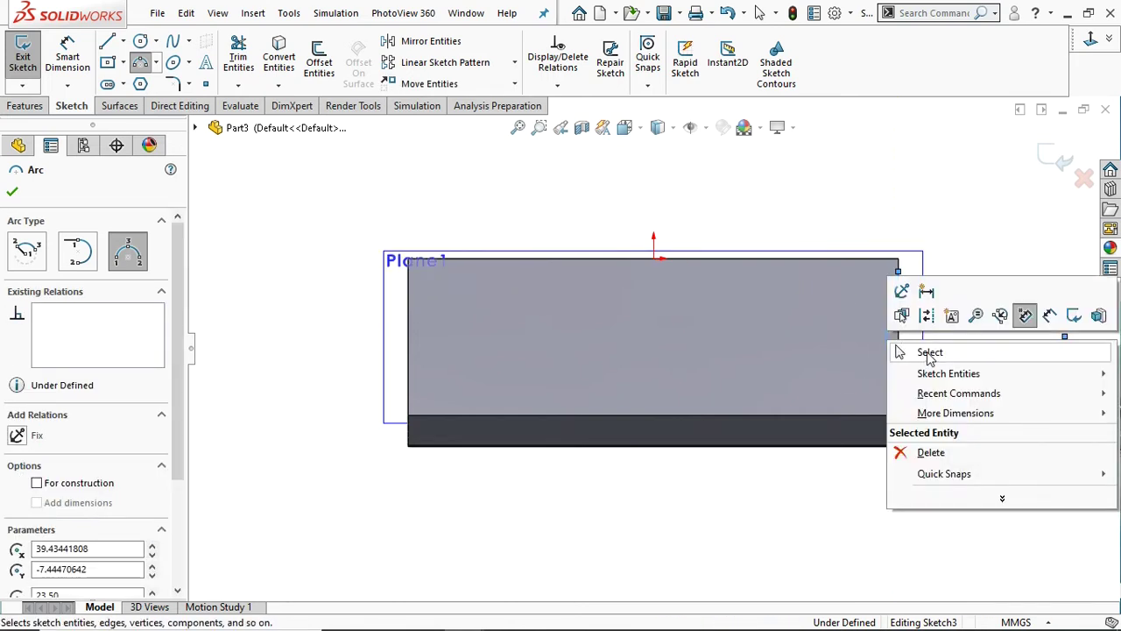
pyautogui.click(926, 350)
pyautogui.scroll(-1, 931, 345)
pyautogui.scroll(-1, 919, 332)
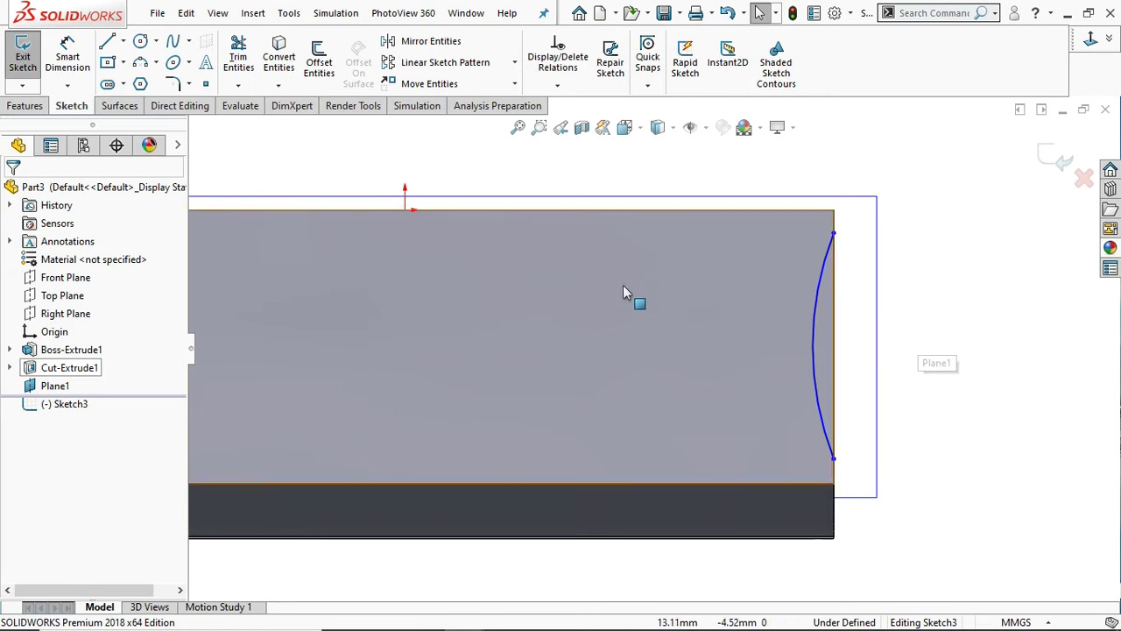
# Dimension the arc to R20 and its lower end 2 mm above the bottom edge.
pyautogui.click(67, 55)
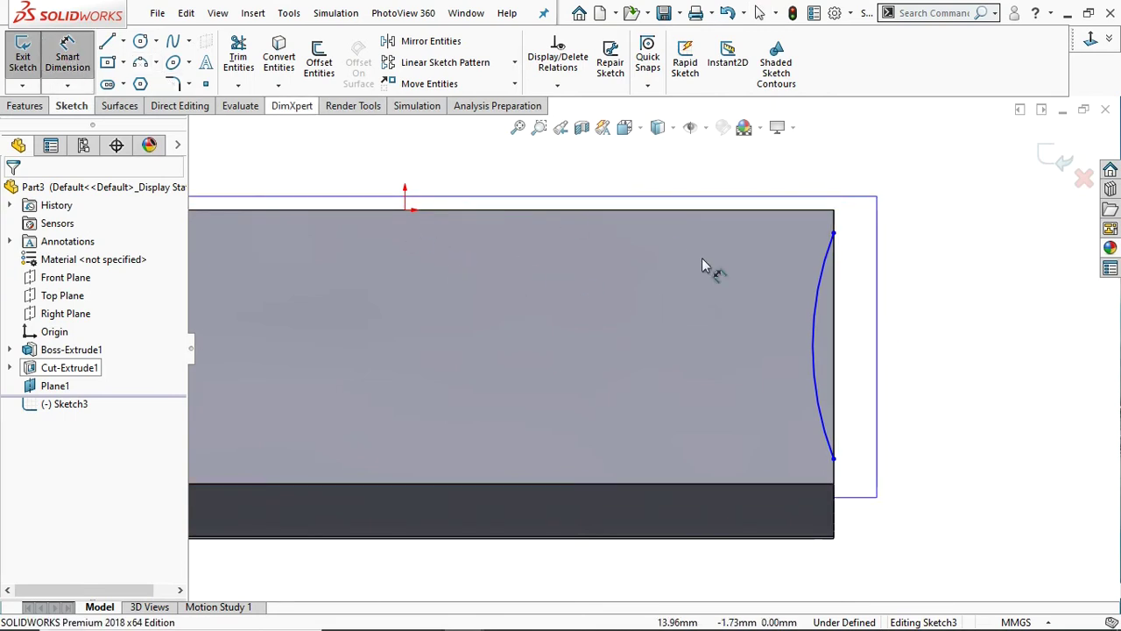
pyautogui.click(779, 279)
pyautogui.click(698, 274)
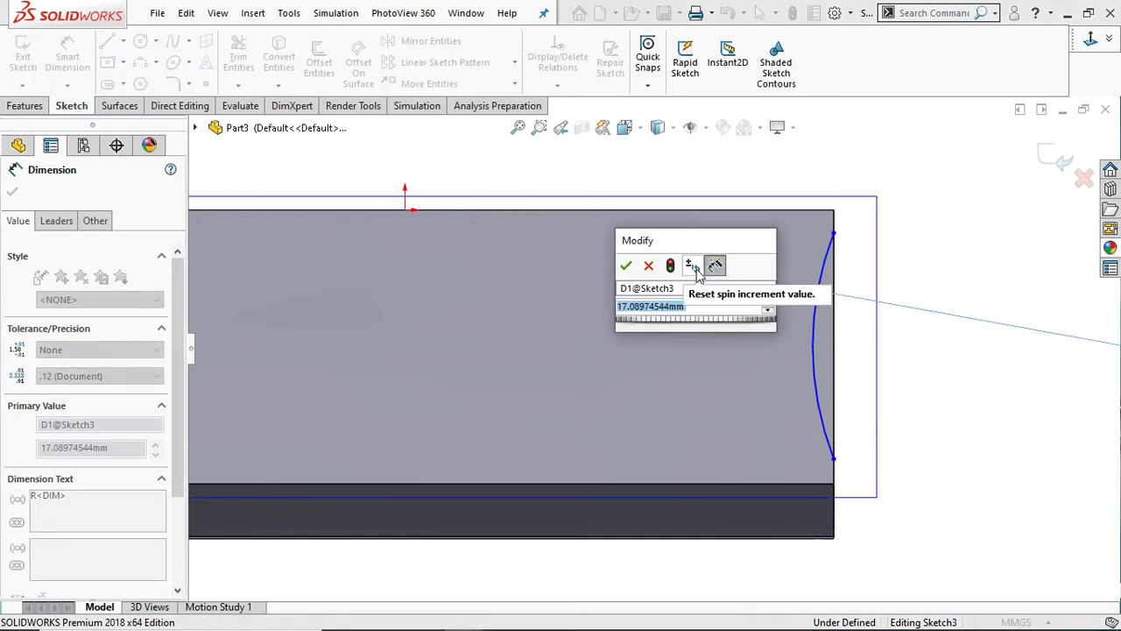
pyautogui.write('20')
pyautogui.press('Return')
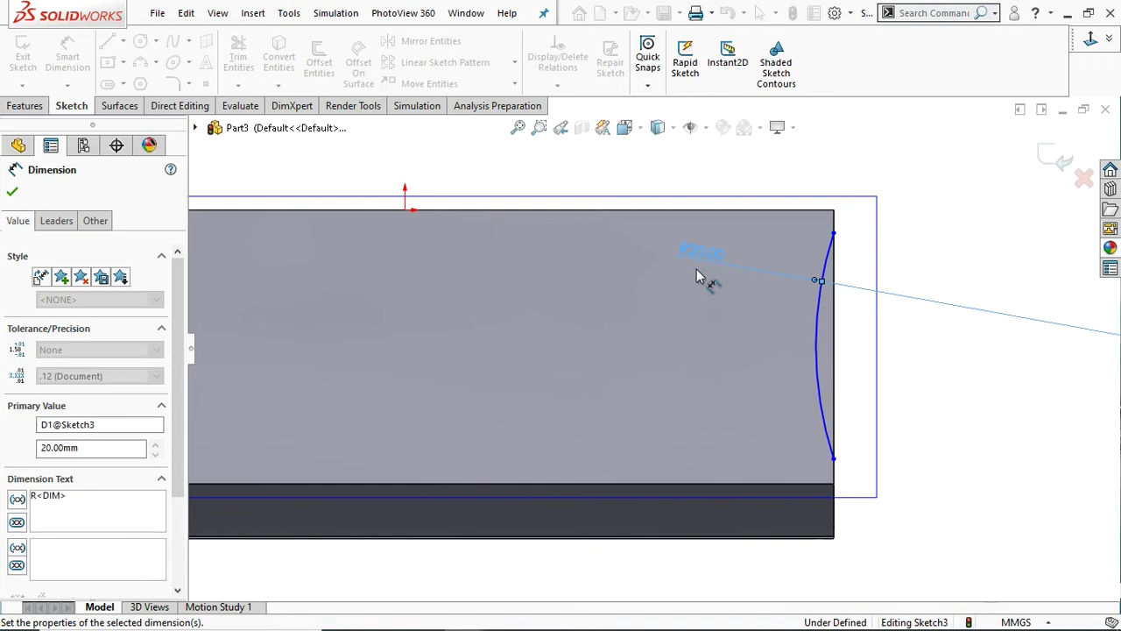
pyautogui.click(834, 460)
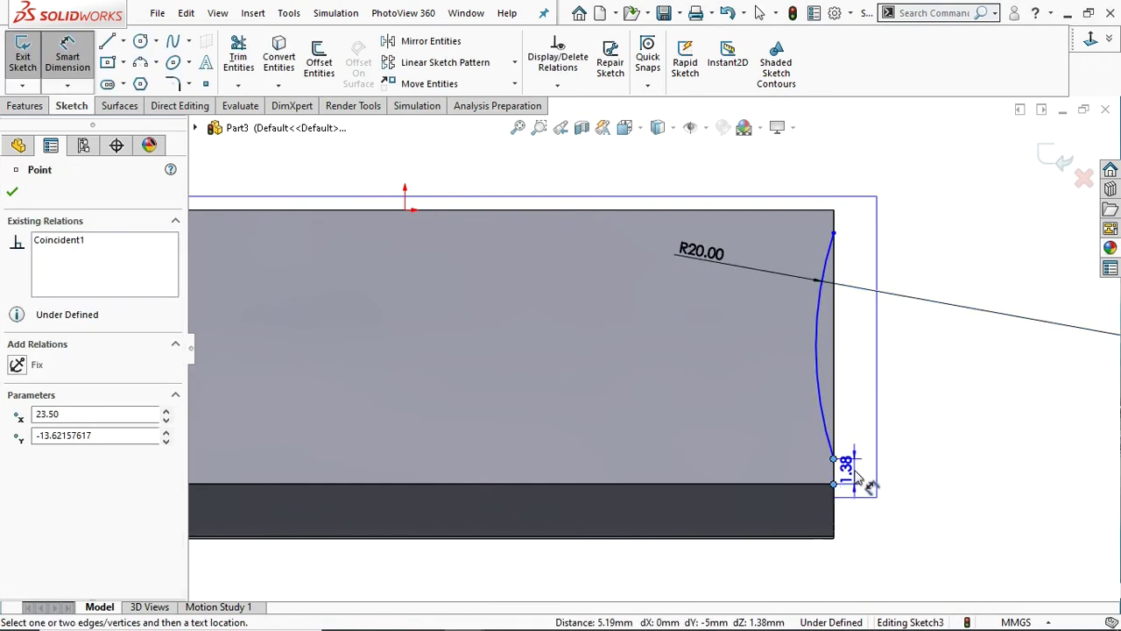
pyautogui.click(855, 487)
pyautogui.click(851, 462)
pyautogui.write('2')
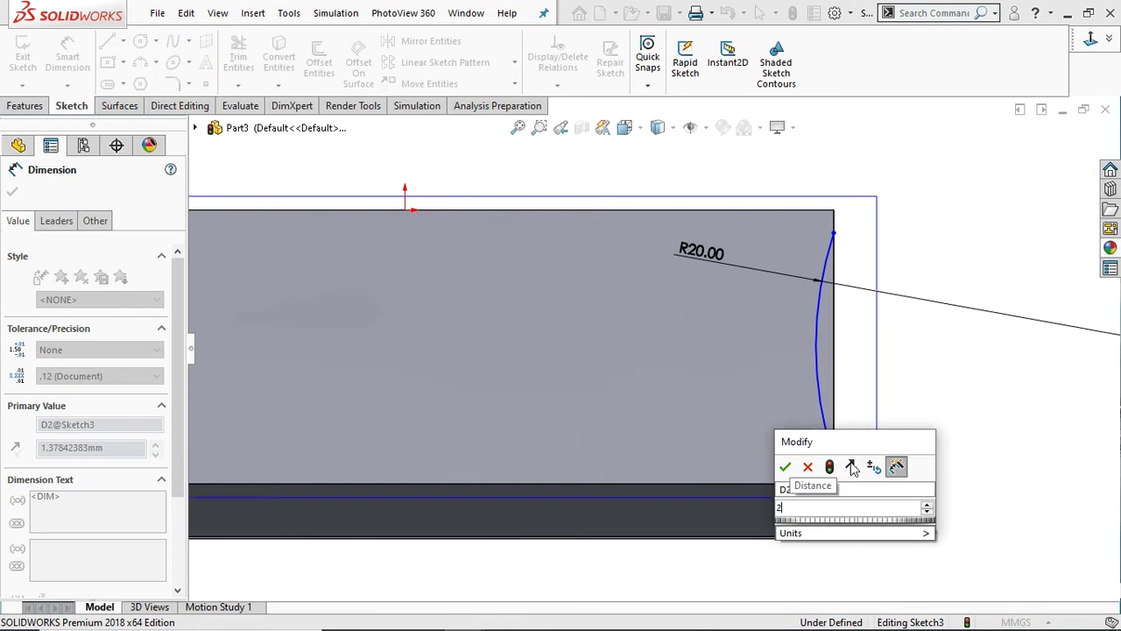
pyautogui.press('Return')
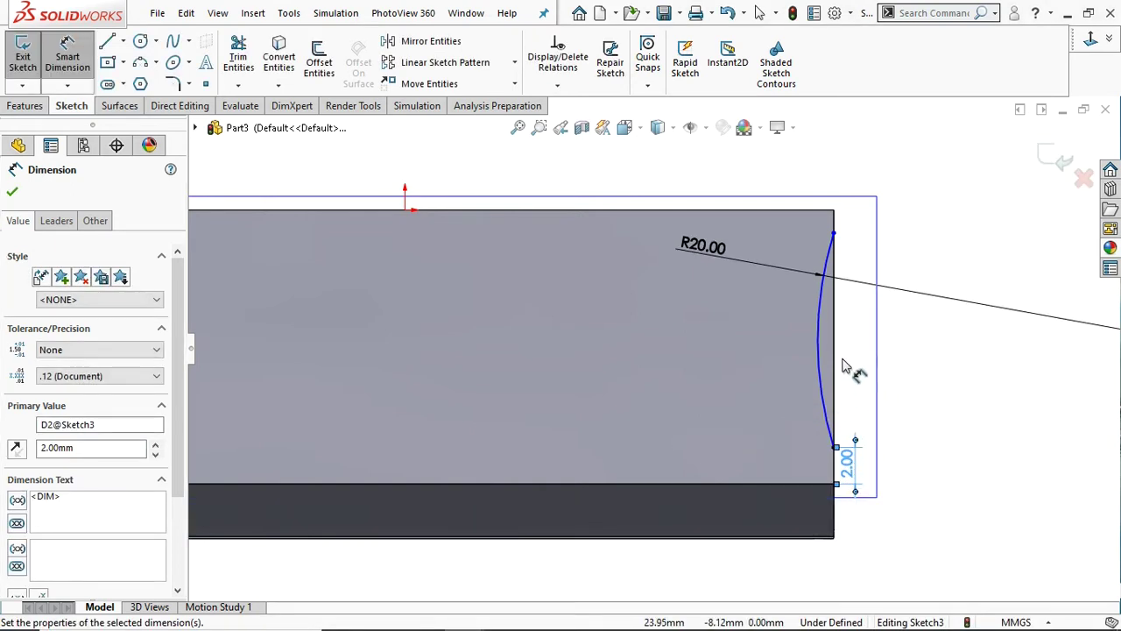
pyautogui.click(11, 194)
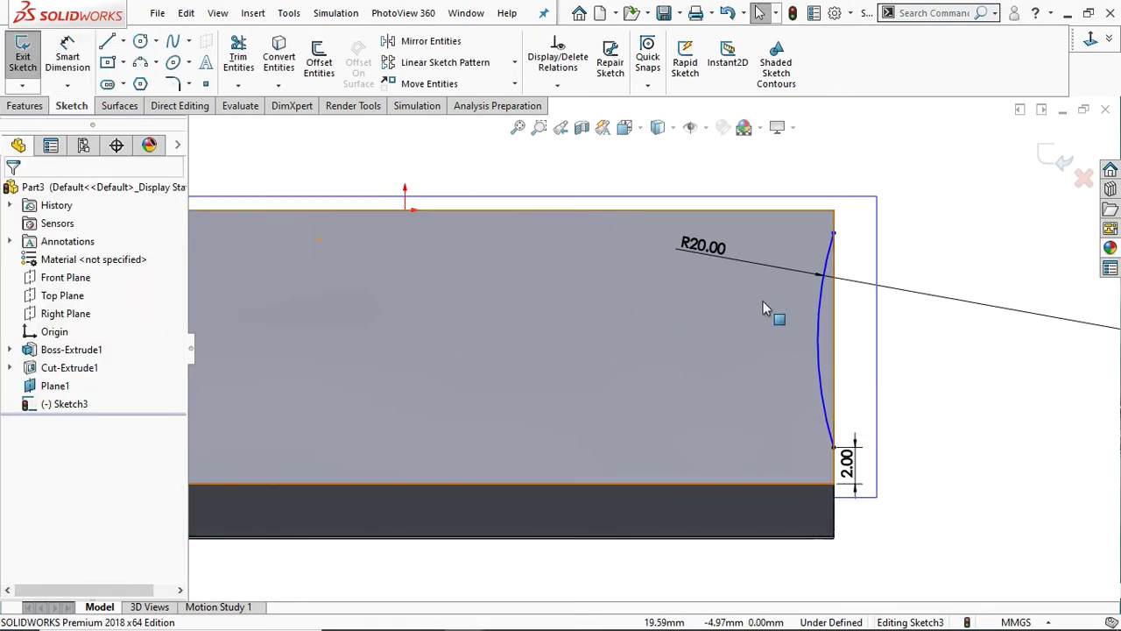
# Add a Horizontal relation between the arc midpoint and edge point to fully define Sketch3.
pyautogui.click(833, 347)
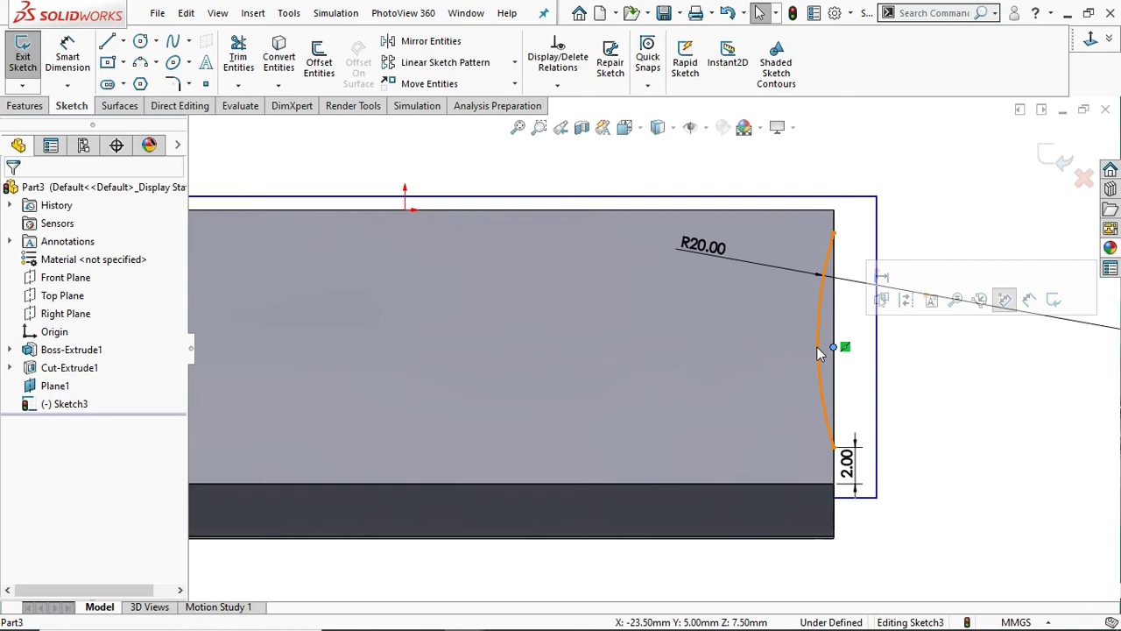
pyautogui.click(818, 340)
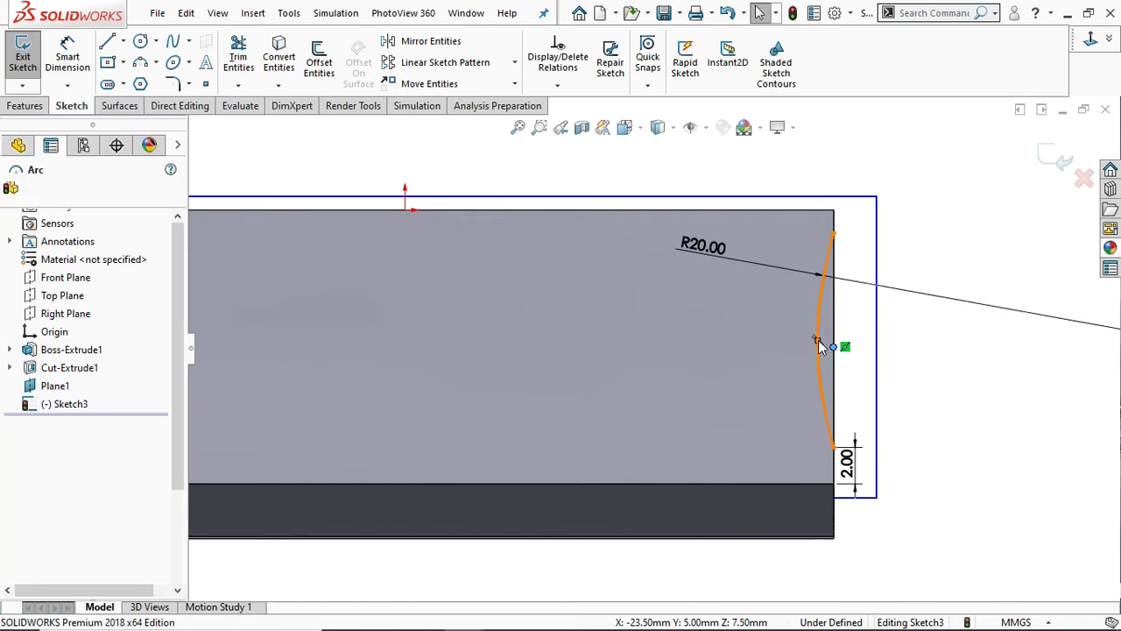
pyautogui.click(373, 170)
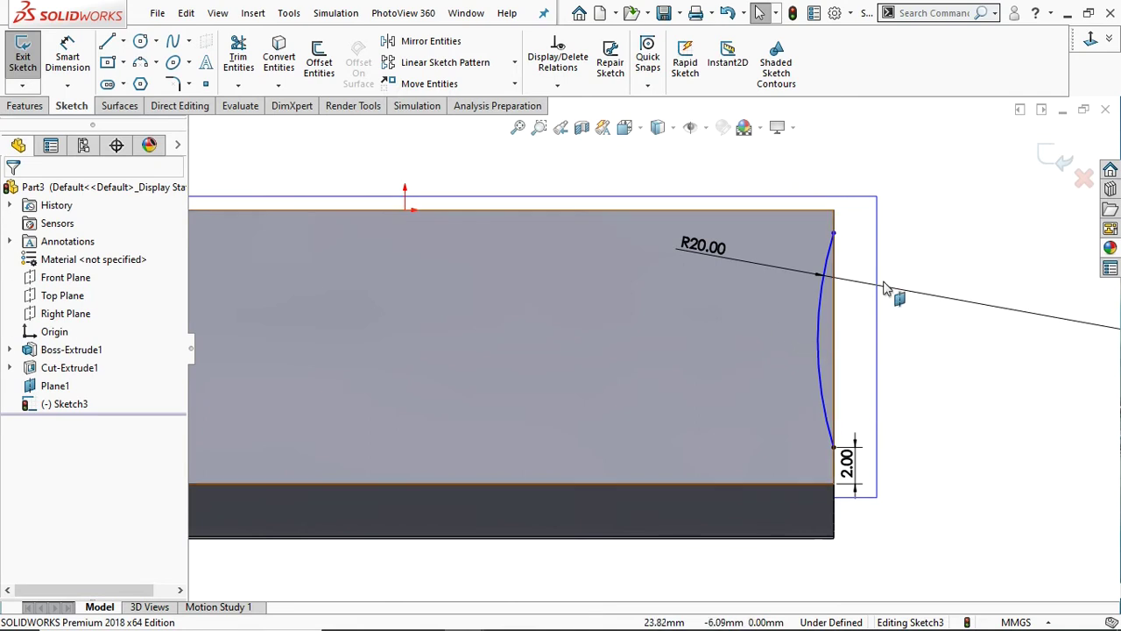
pyautogui.click(818, 342)
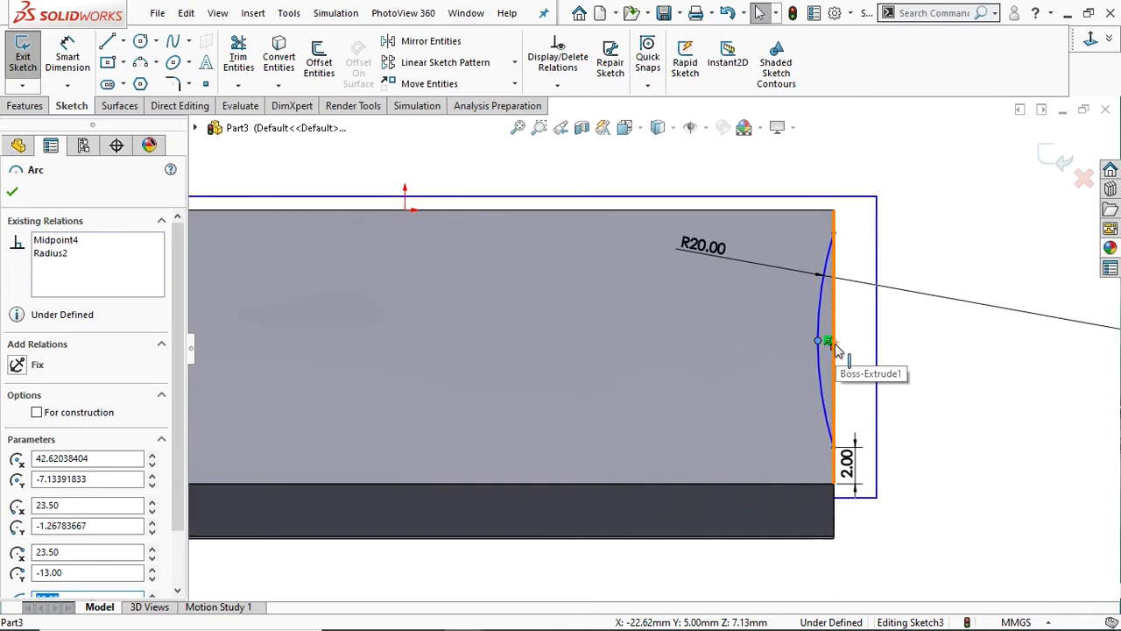
pyautogui.keyDown('ctrl'); pyautogui.click(835, 349); pyautogui.keyUp('ctrl')
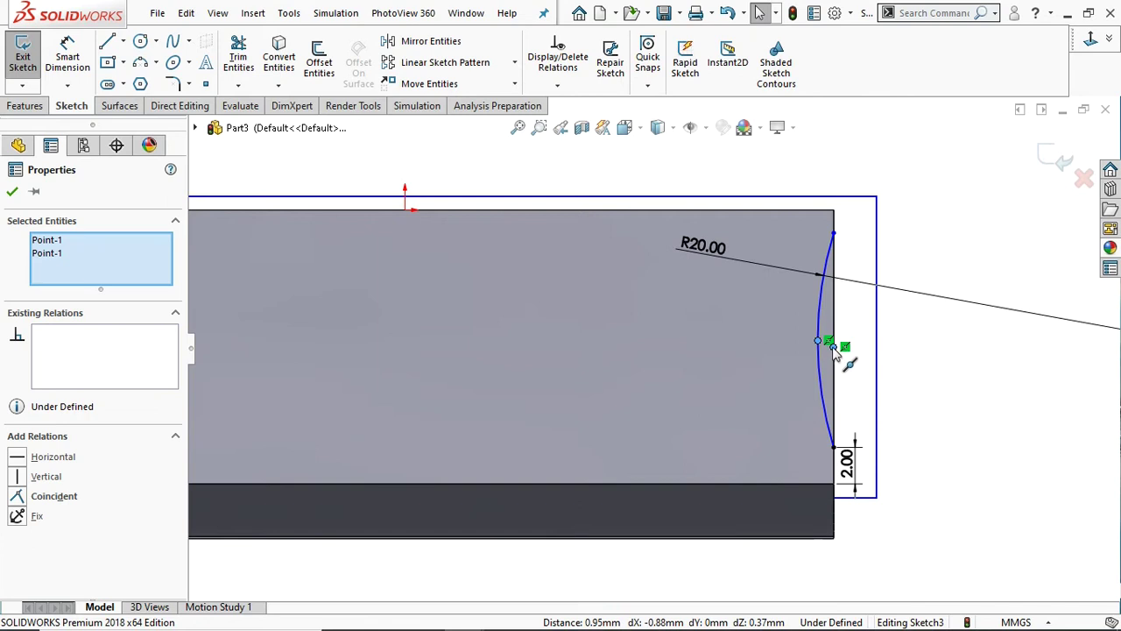
pyautogui.click(26, 457)
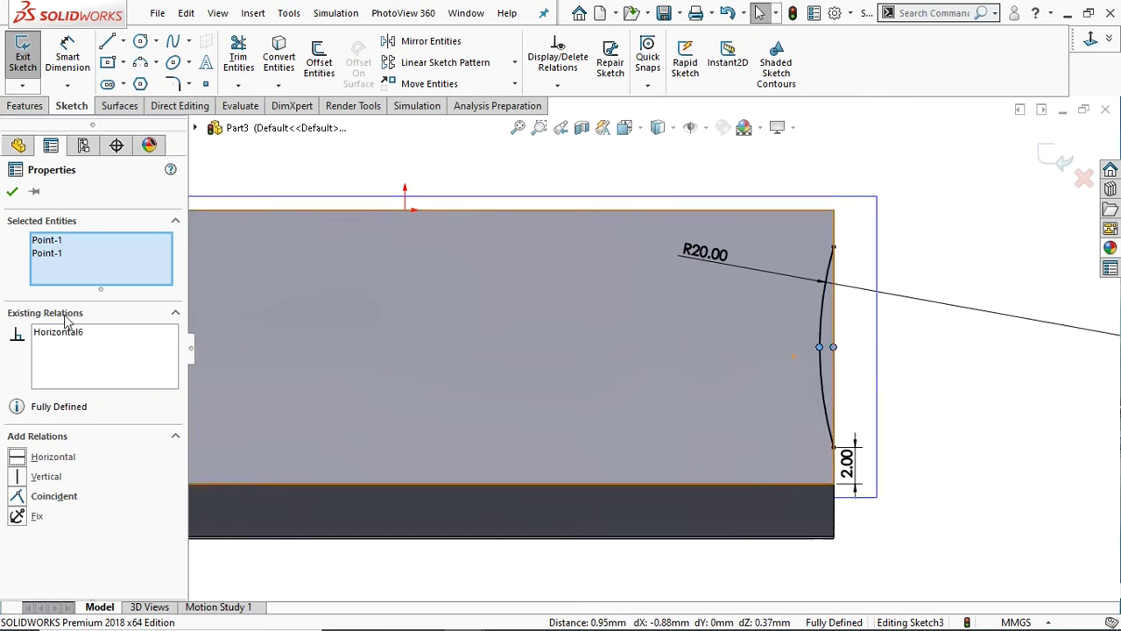
pyautogui.click(12, 194)
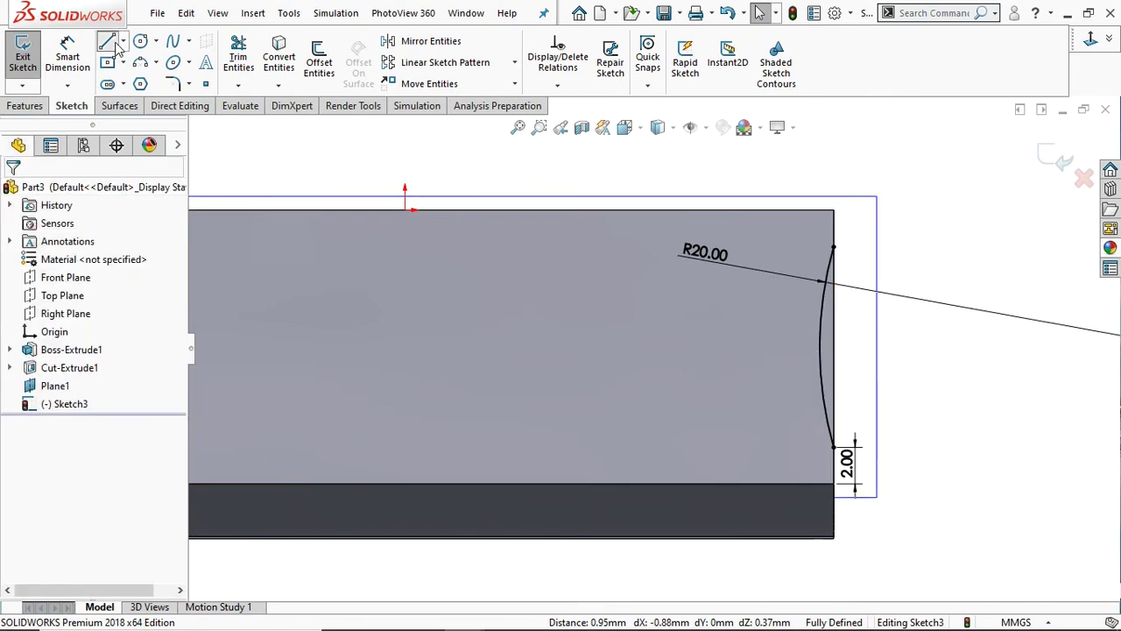
# Draw a vertical line joining the arc's top and bottom endpoints.
pyautogui.click(112, 44)
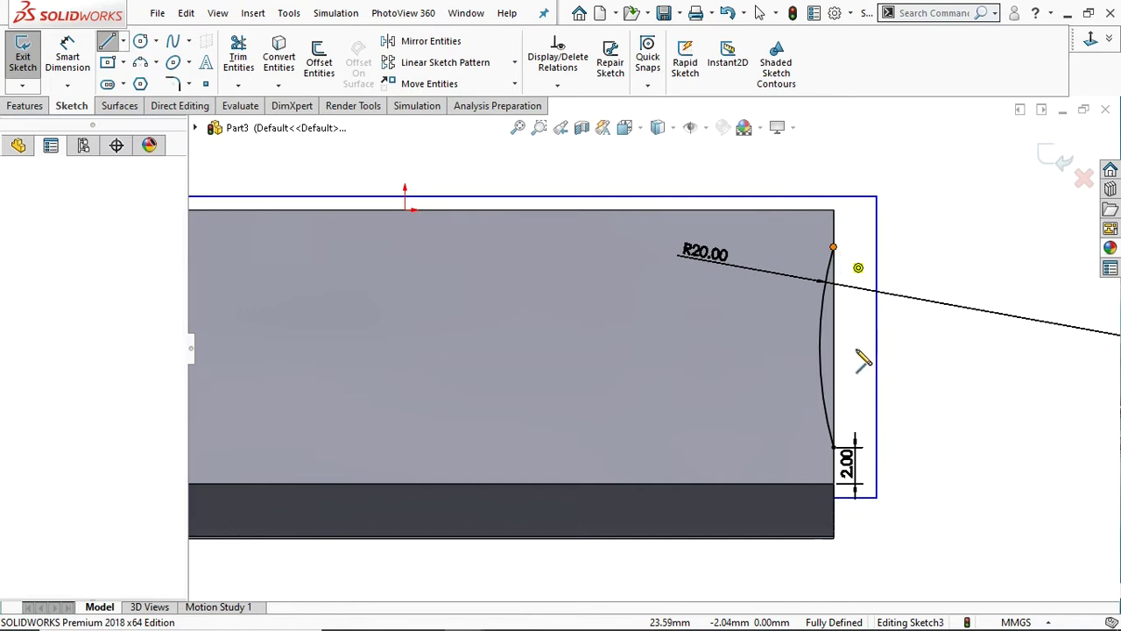
pyautogui.click(833, 246)
pyautogui.click(833, 447)
pyautogui.rightClick(839, 451)
pyautogui.click(876, 453)
# Exit Sketch3 and open Sketch4 on the plug body's large flat face.
pyautogui.press('z')
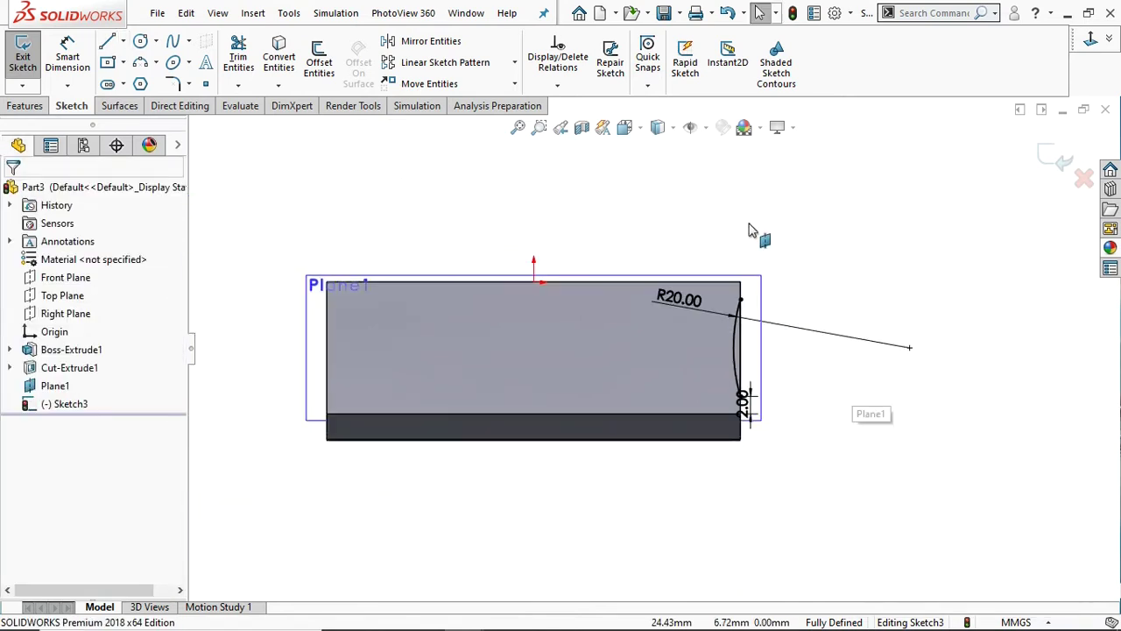
pyautogui.moveTo(749, 230); pyautogui.dragTo(788, 376, button='middle')
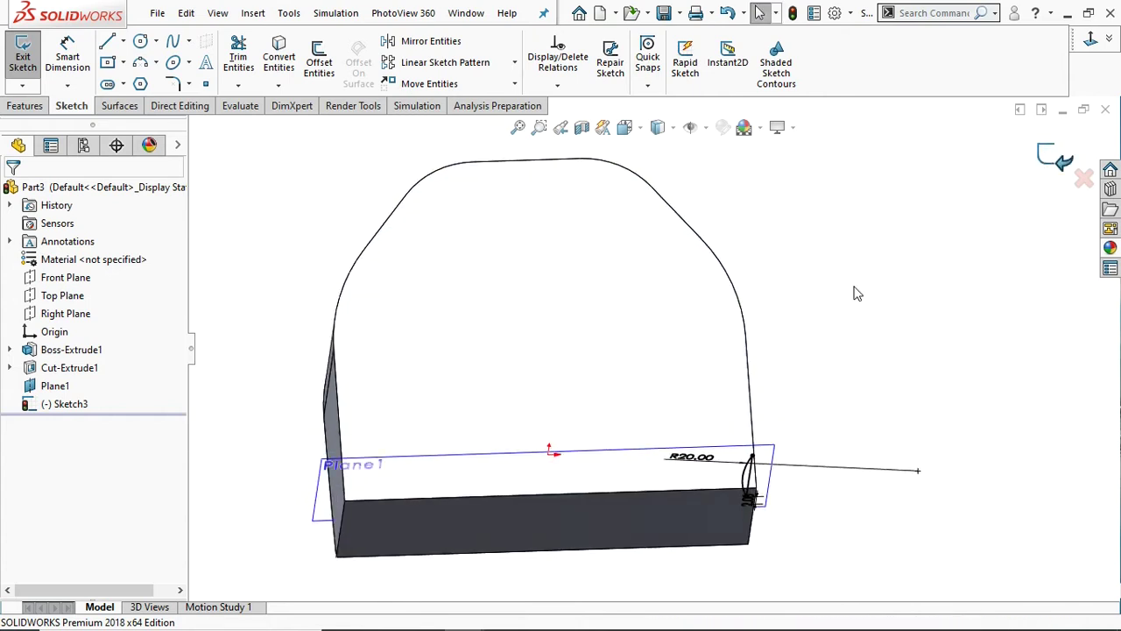
pyautogui.hotkey('ctrl', 'b')
pyautogui.moveTo(826, 318)
pyautogui.mouseDown(button='middle')
pyautogui.moveTo(782, 372)
pyautogui.moveTo(725, 388)
pyautogui.moveTo(785, 388)
pyautogui.mouseUp(button='middle')
pyautogui.click(587, 363)
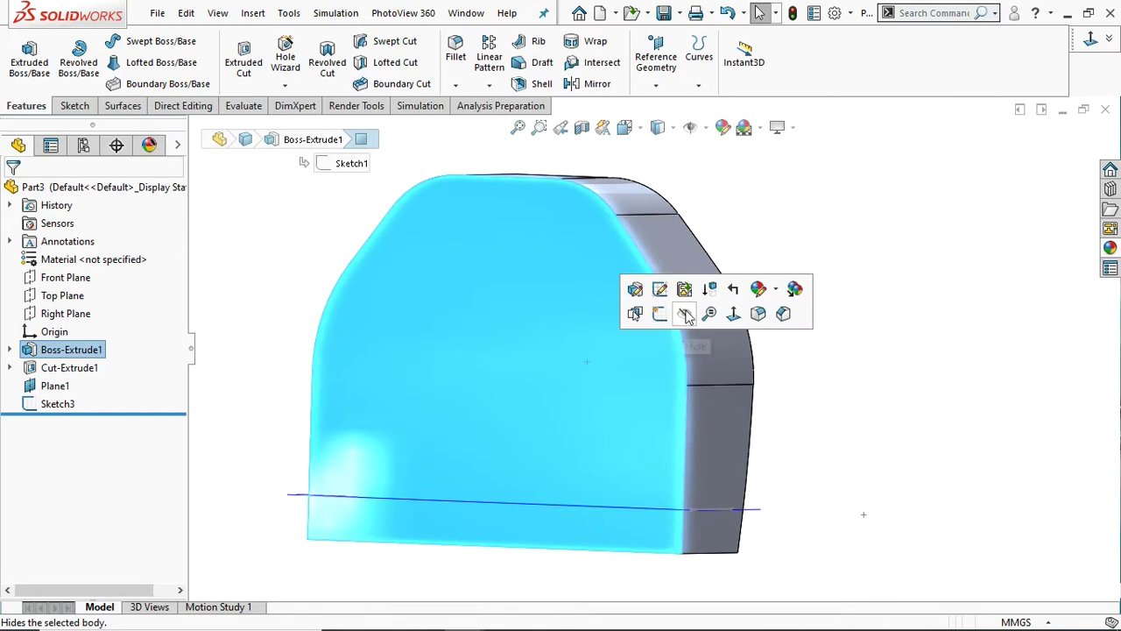
pyautogui.click(663, 316)
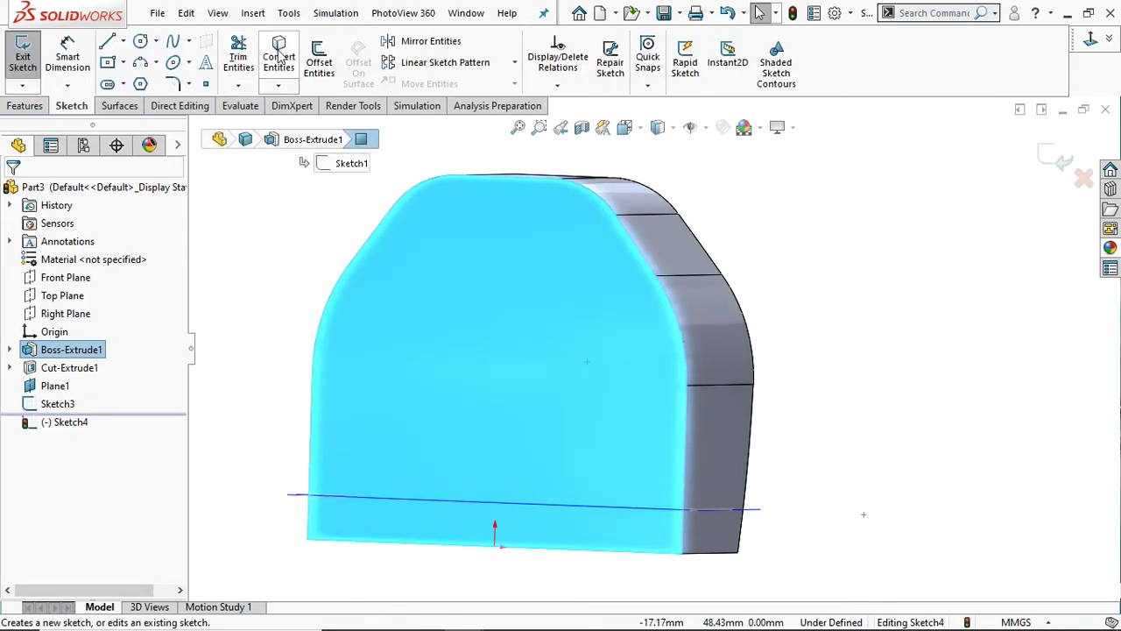
# Convert the face's outline edges into Sketch4.
pyautogui.click(279, 57)
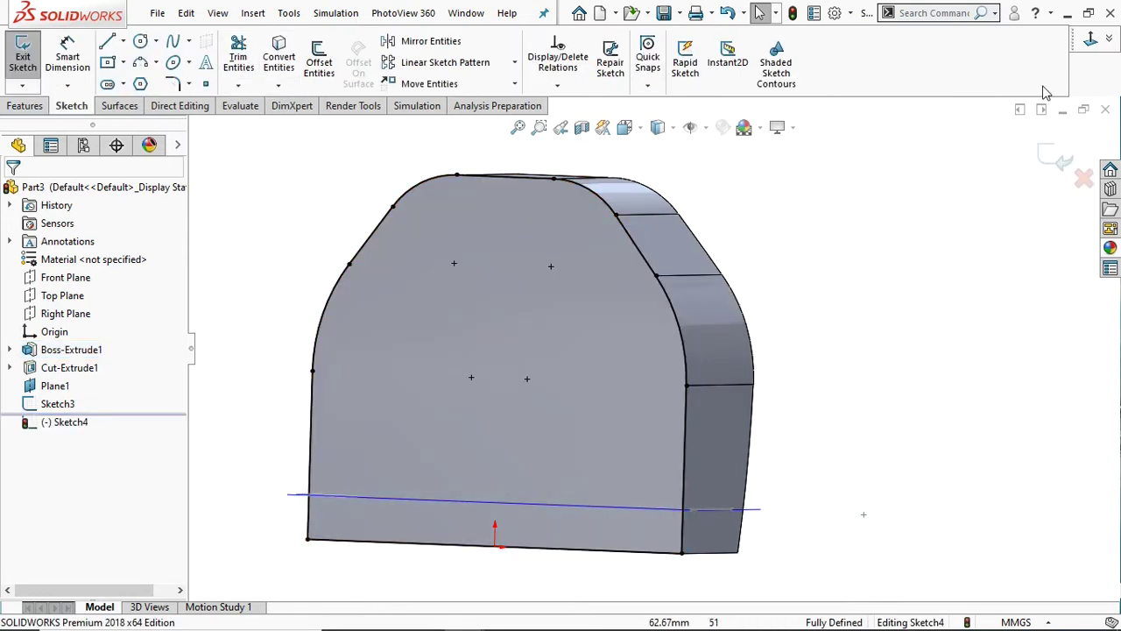
pyautogui.click(1088, 44)
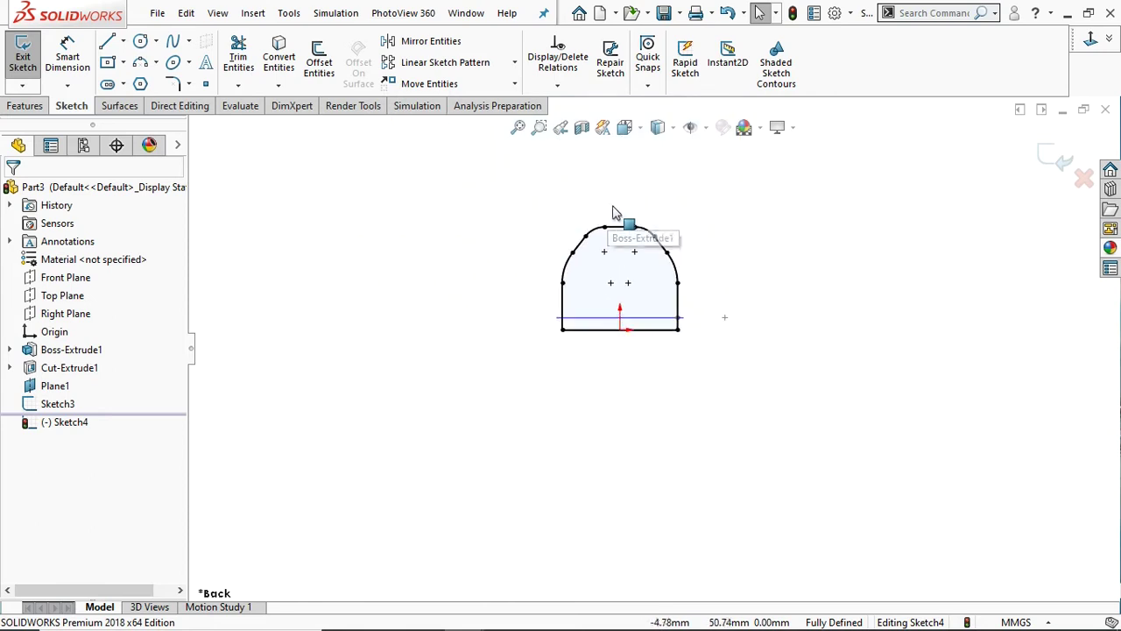
pyautogui.scroll(-2, 683, 263)
pyautogui.scroll(-2, 753, 348)
pyautogui.scroll(-1, 719, 324)
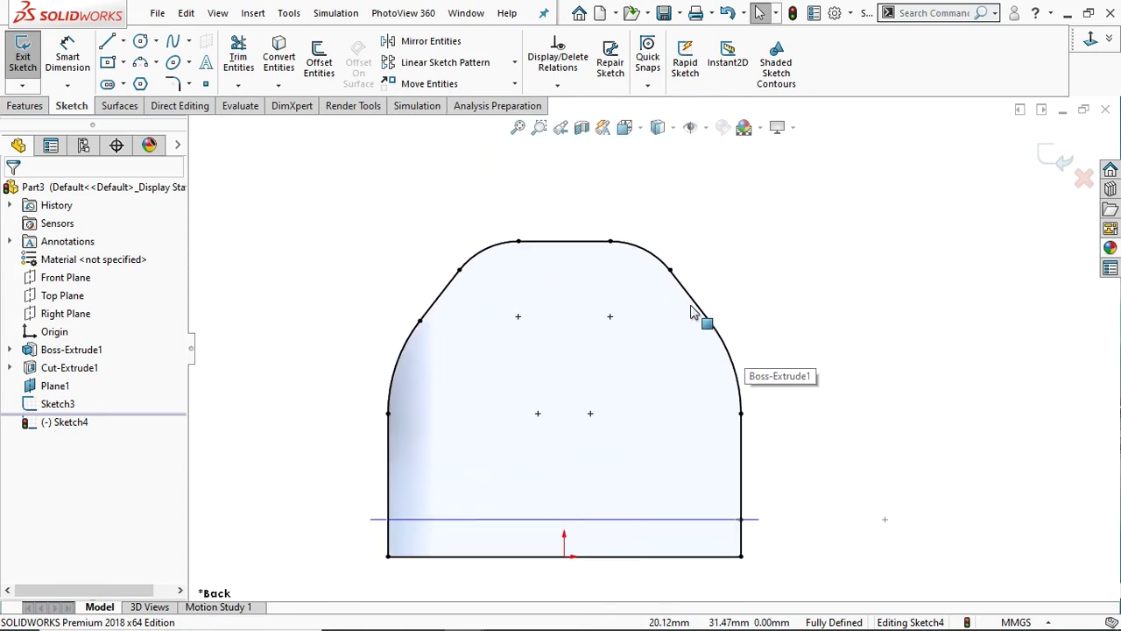
# Draw a short slanted line from the upper-right curved edge into the face.
pyautogui.click(107, 42)
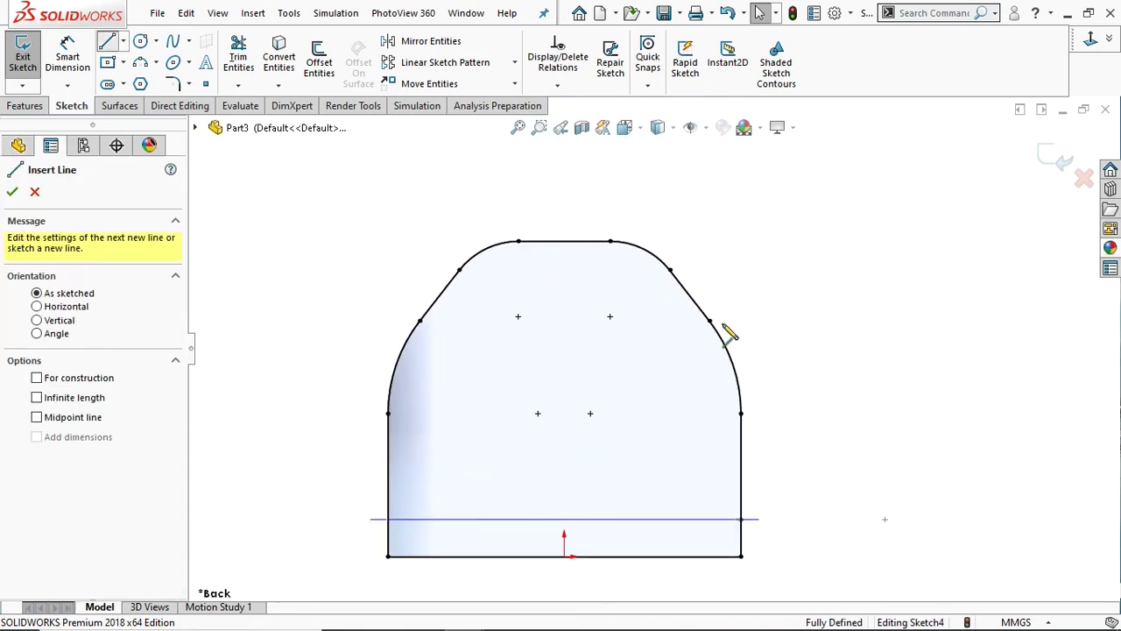
pyautogui.click(688, 302)
pyautogui.click(653, 333)
pyautogui.rightClick(653, 333)
pyautogui.click(701, 369)
pyautogui.press('Escape')
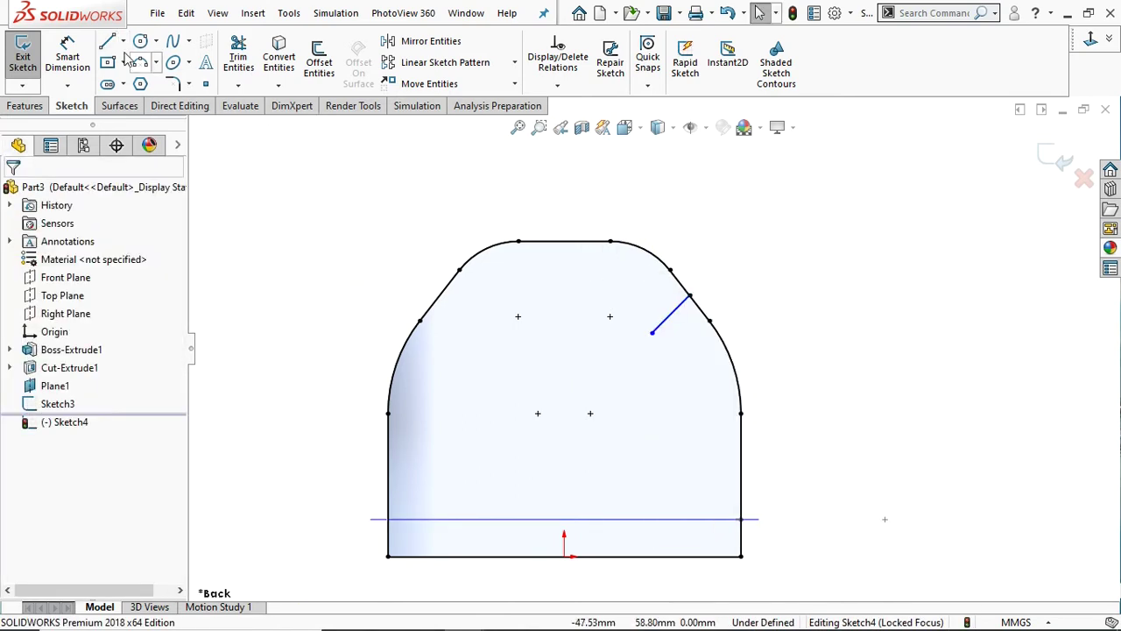
# Draw a short horizontal line inward from the lower-right edge.
pyautogui.click(759, 521)
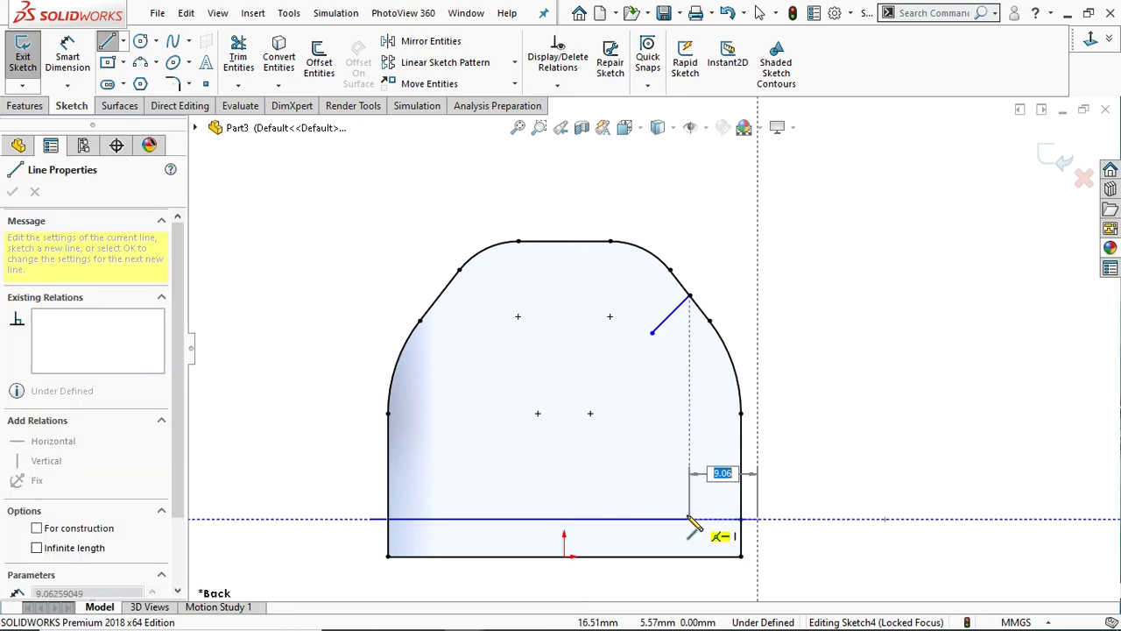
pyautogui.click(671, 520)
pyautogui.rightClick(671, 521)
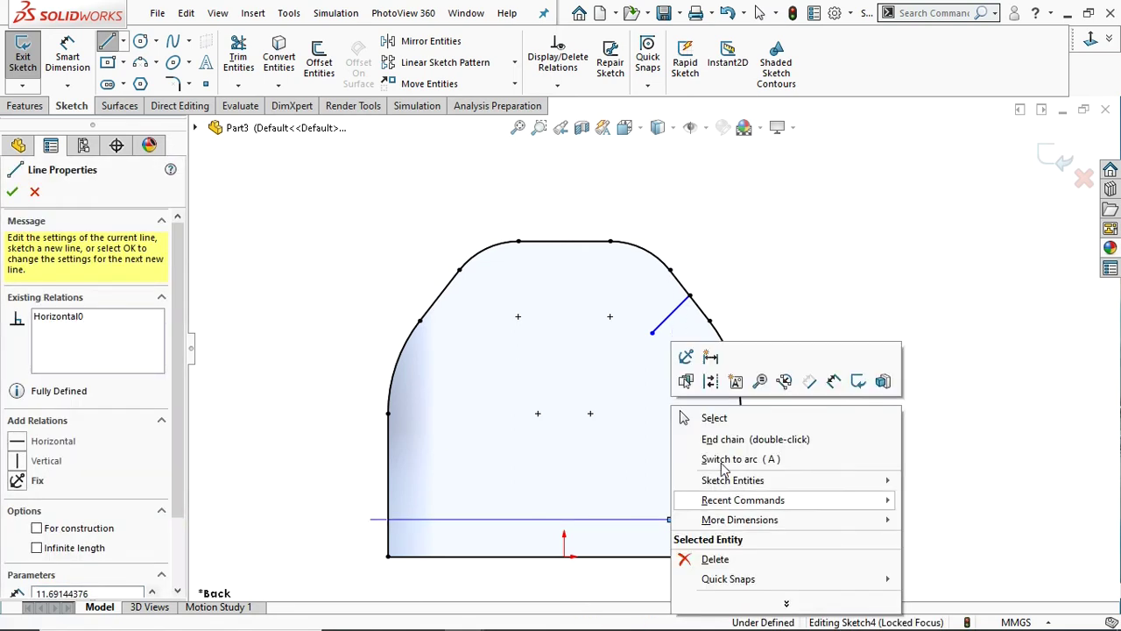
pyautogui.click(722, 420)
pyautogui.scroll(2, 749, 459)
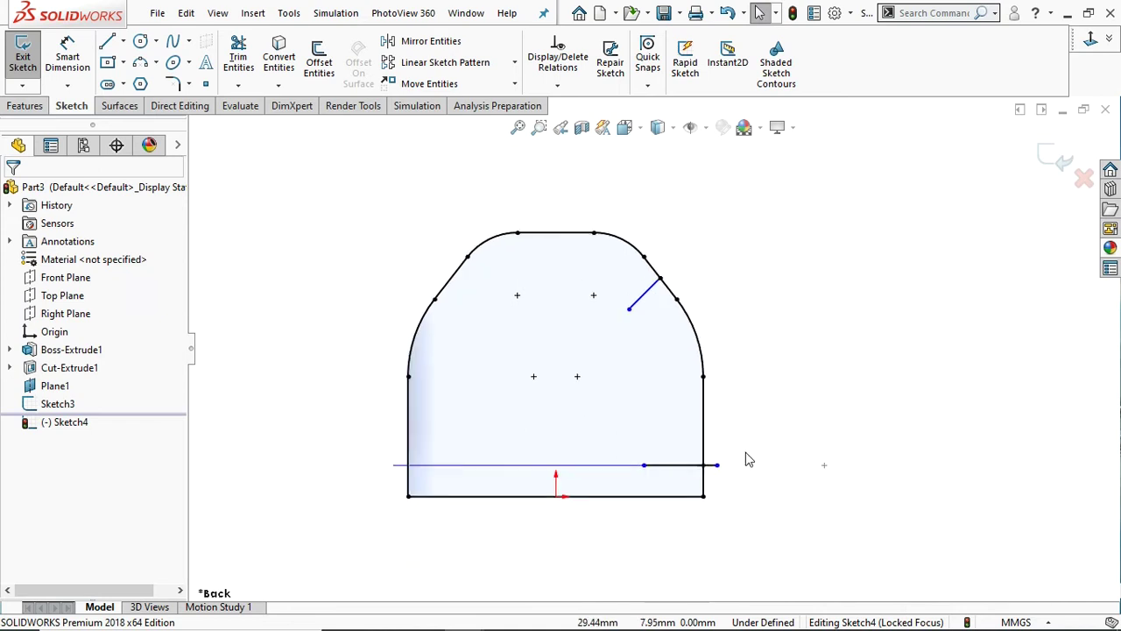
pyautogui.scroll(-2, 749, 459)
pyautogui.click(239, 54)
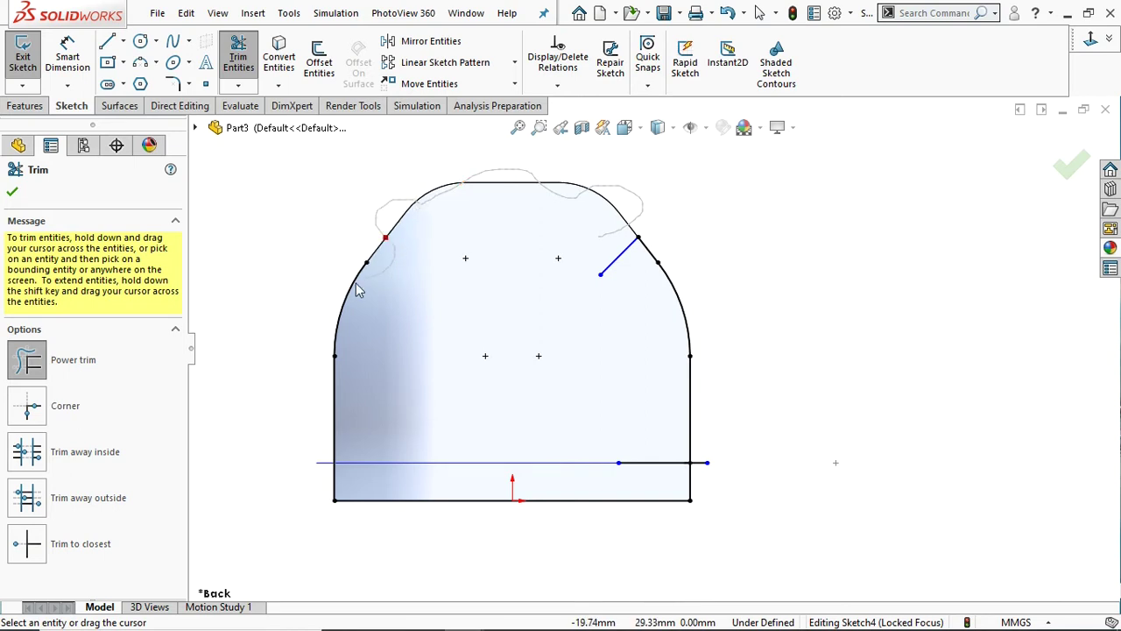
# Power-trim the outline down to just the curved right-side edge.
pyautogui.moveTo(373, 498); pyautogui.dragTo(382, 523)
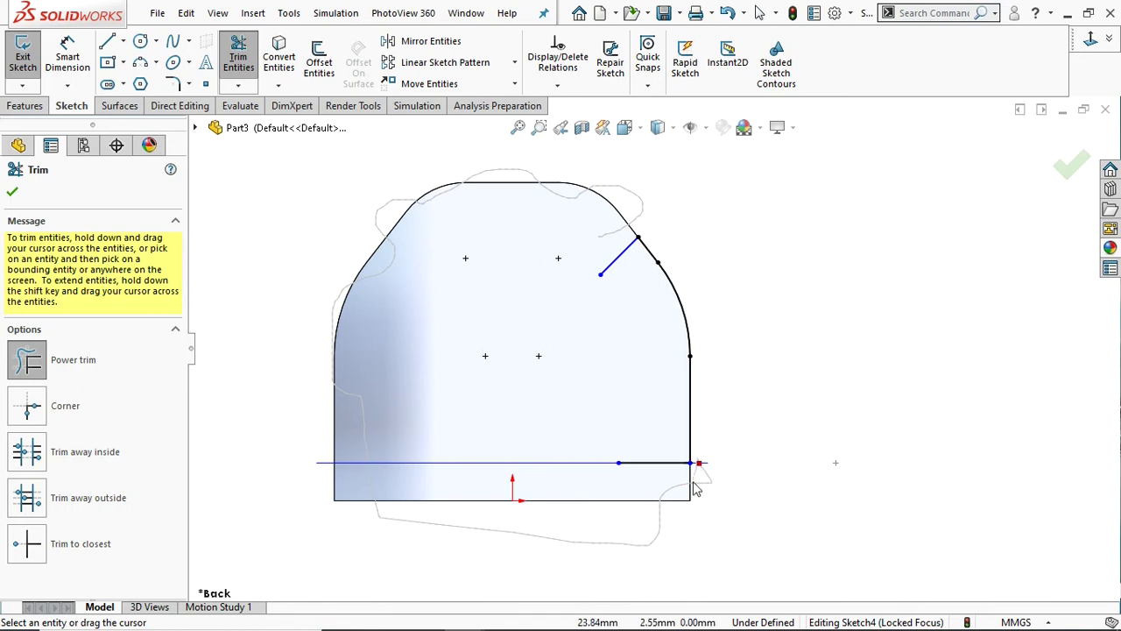
pyautogui.moveTo(706, 473); pyautogui.dragTo(734, 445)
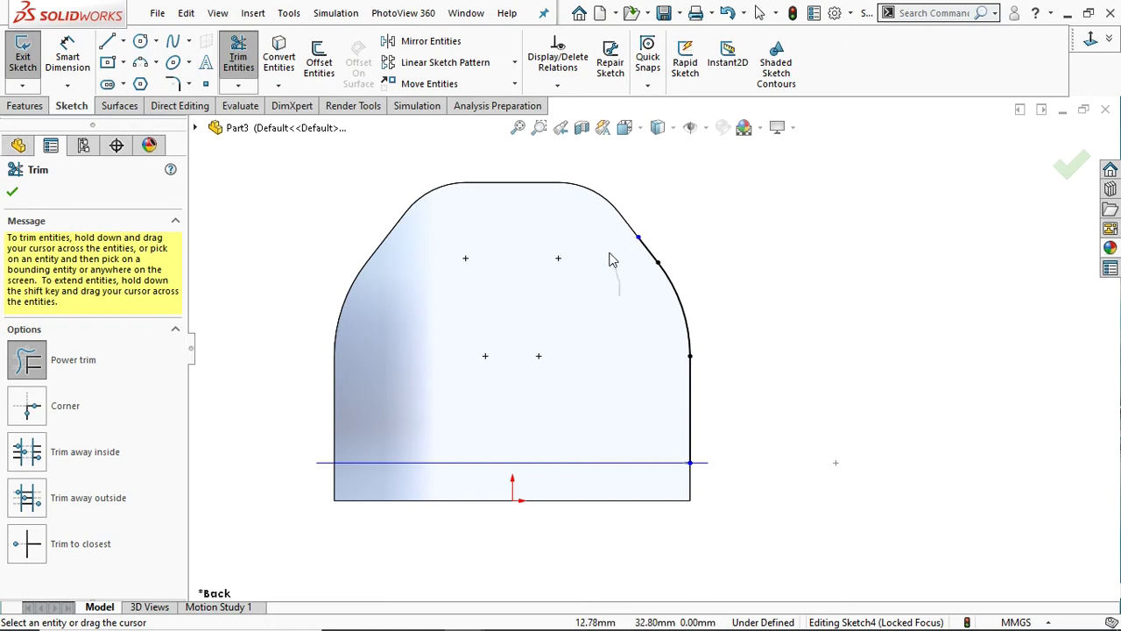
pyautogui.moveTo(815, 331); pyautogui.dragTo(804, 318, button='middle')
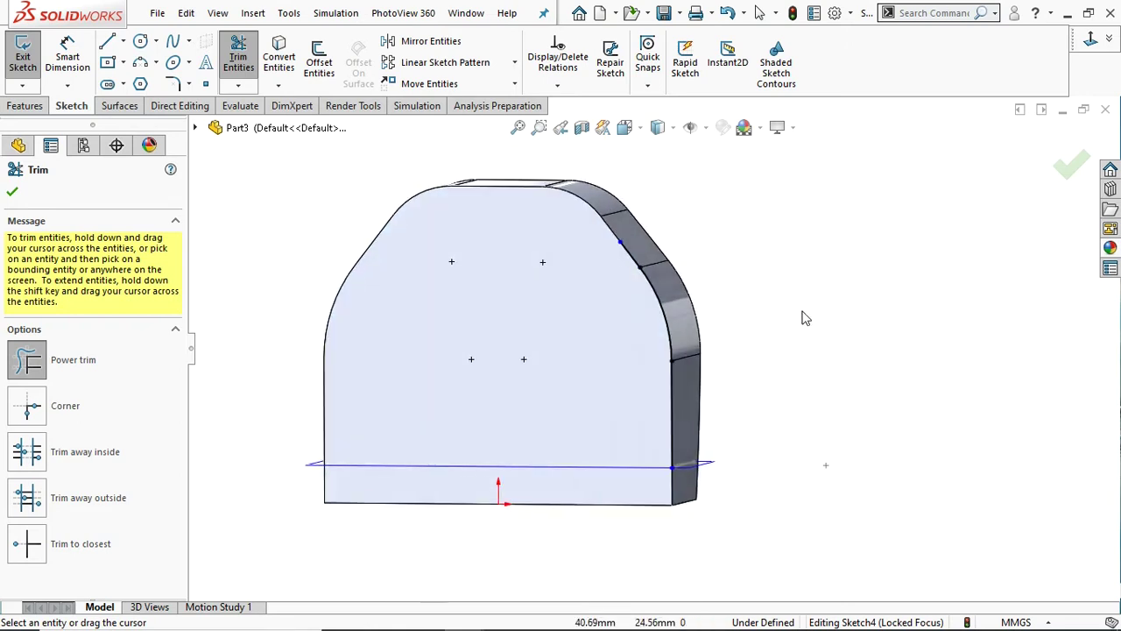
pyautogui.click(14, 194)
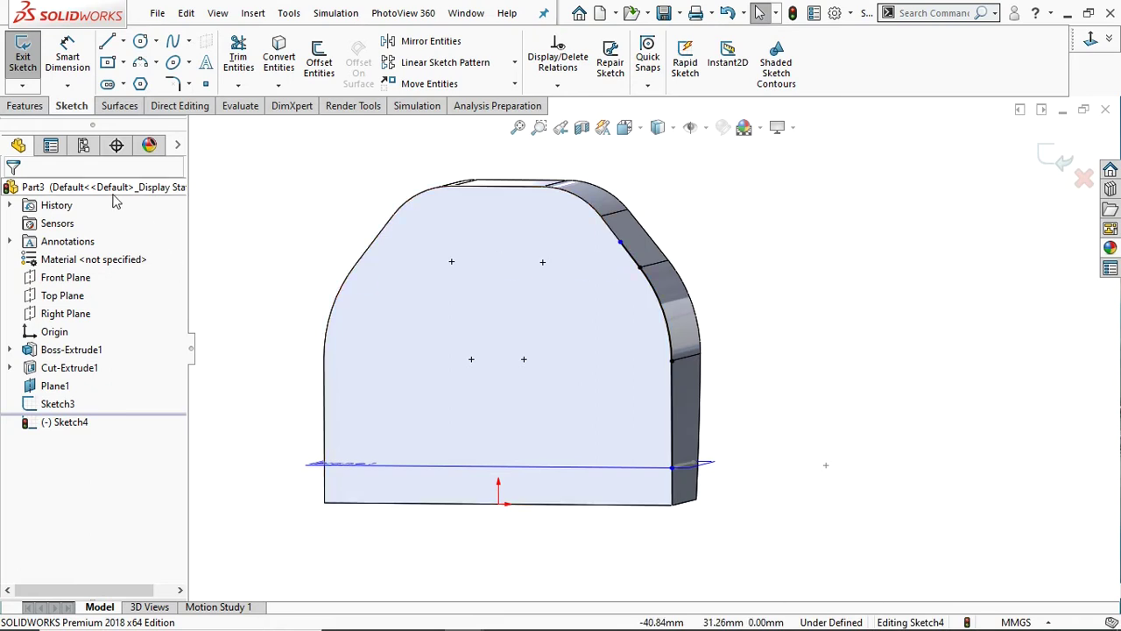
# Hide Plane1 and select Sketch3's small profile arc.
pyautogui.click(54, 385)
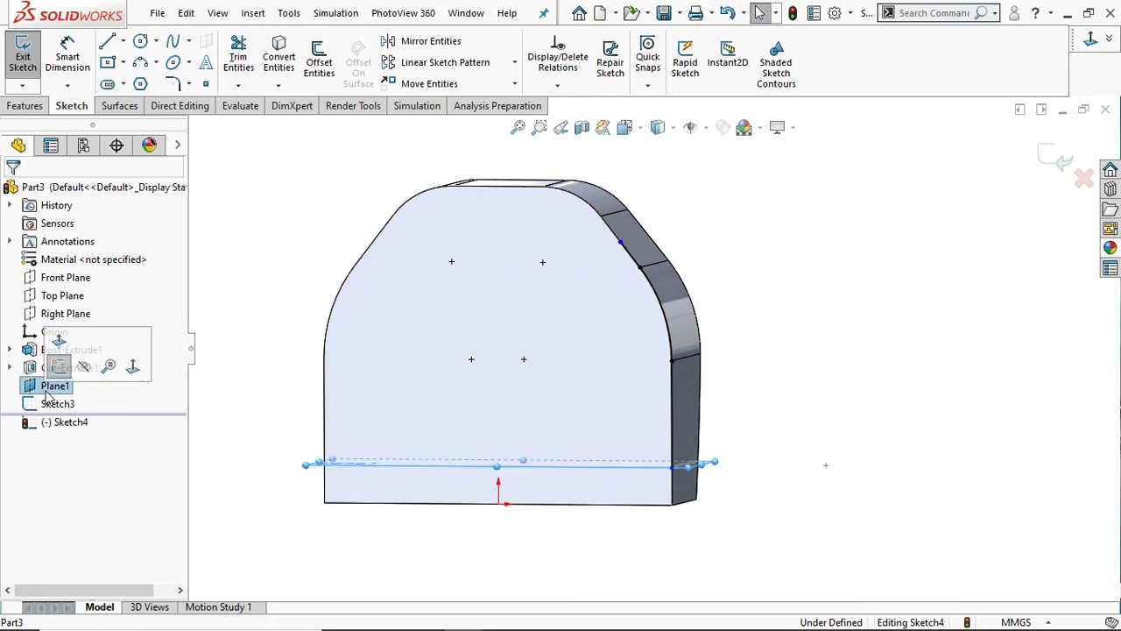
pyautogui.click(84, 369)
pyautogui.scroll(-2, 696, 473)
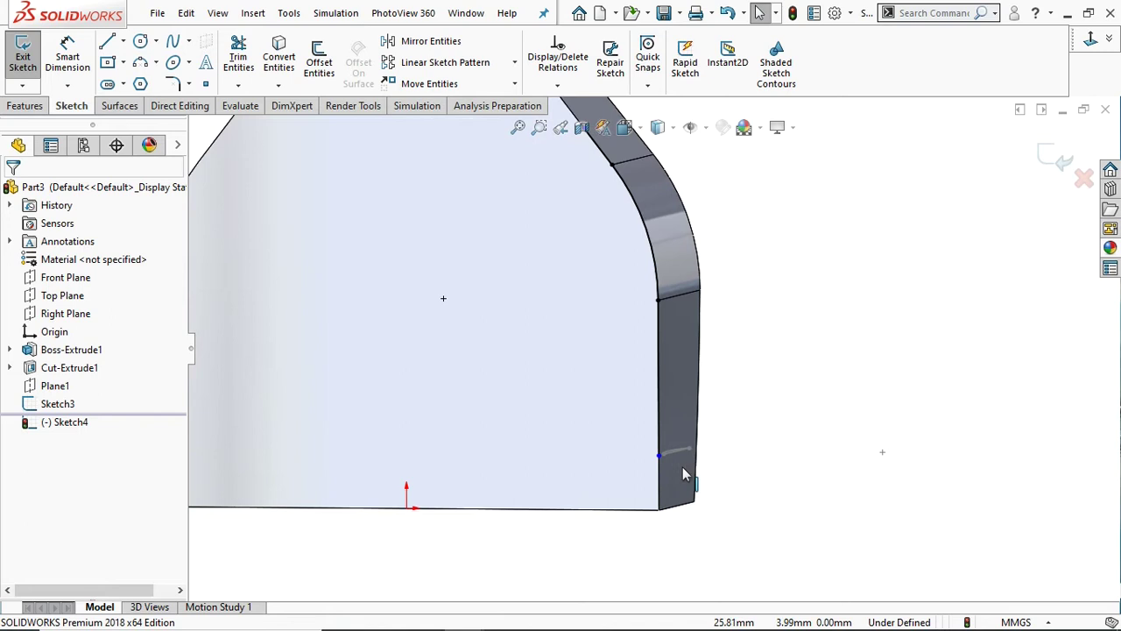
pyautogui.scroll(-2, 679, 469)
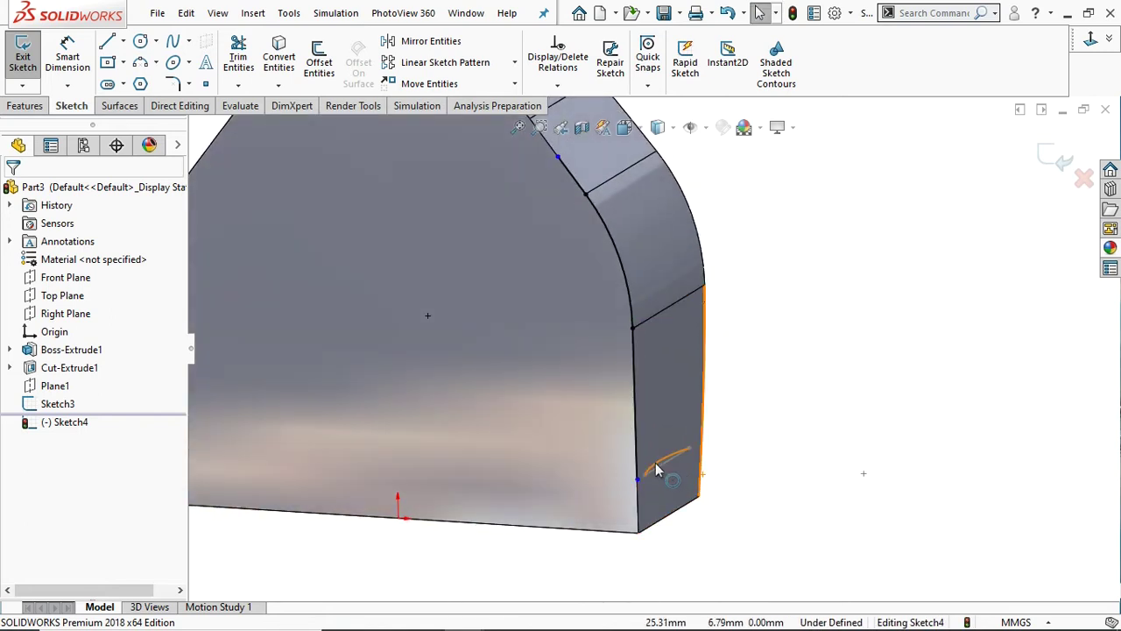
pyautogui.scroll(-2, 657, 470)
pyautogui.click(638, 442)
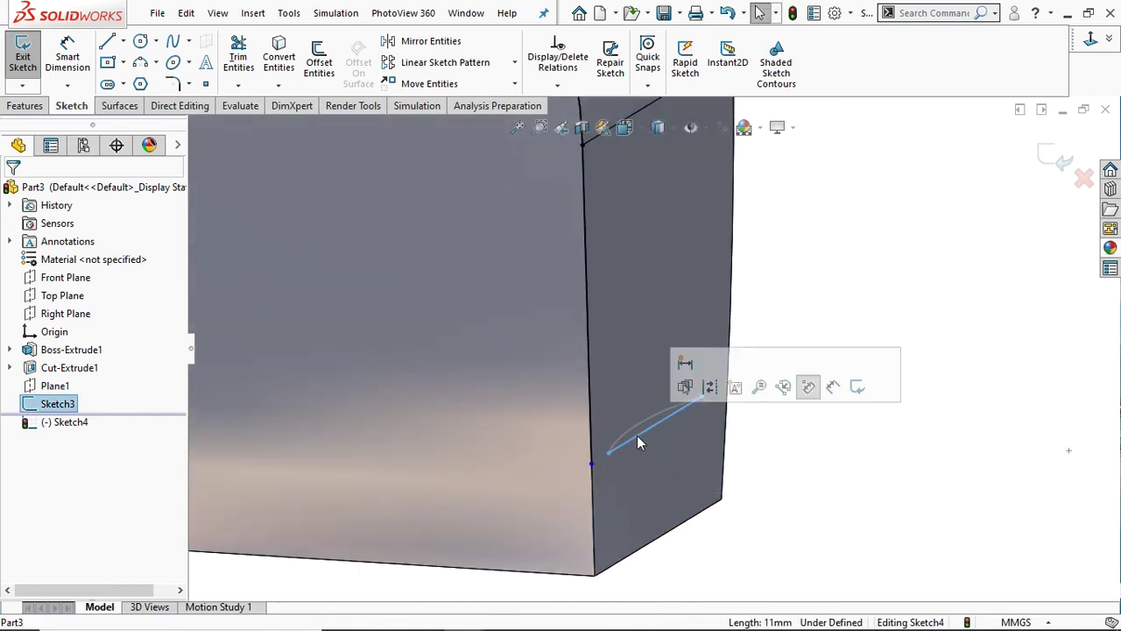
# Swept-cut Sketch3's profile along the Sketch4 path, creating Cut-Sweep1.
pyautogui.click(26, 107)
pyautogui.click(1057, 162)
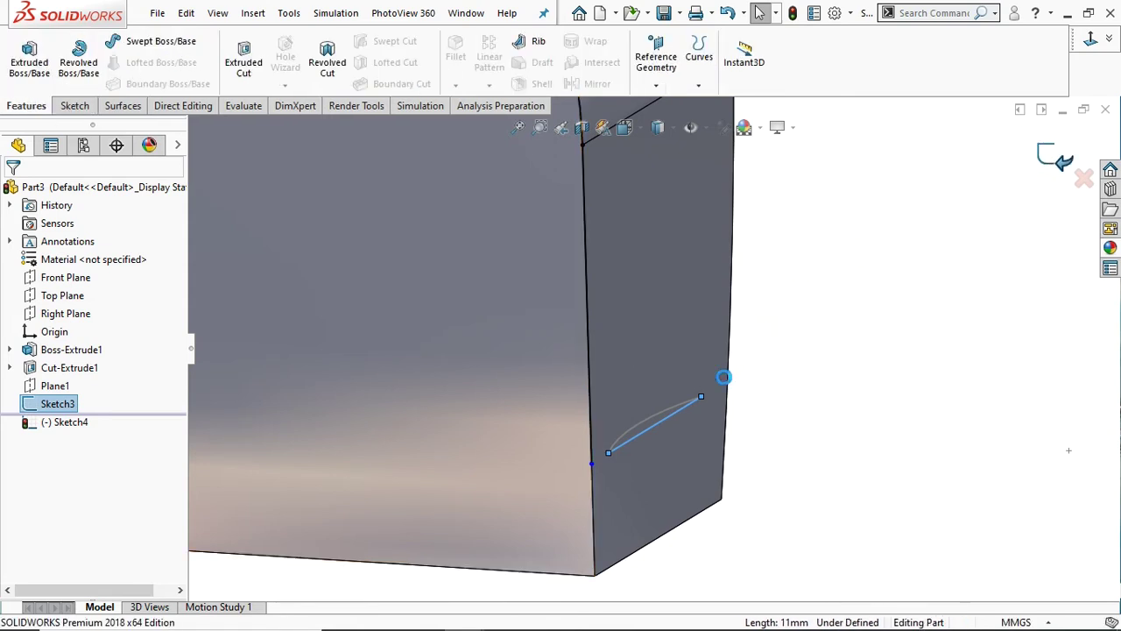
pyautogui.click(658, 421)
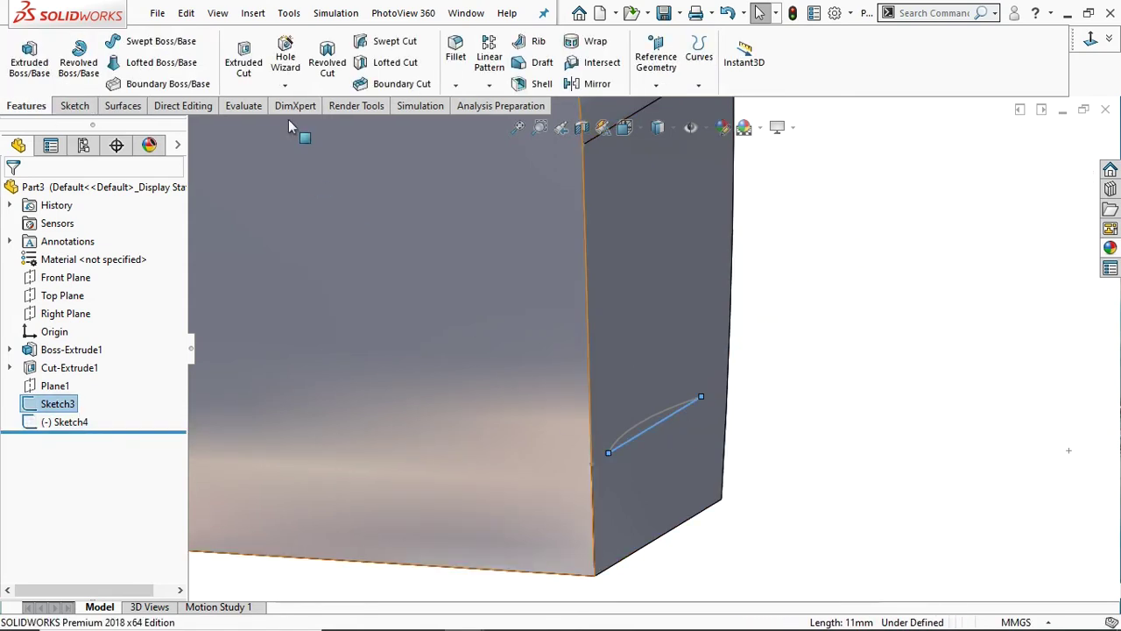
pyautogui.click(392, 45)
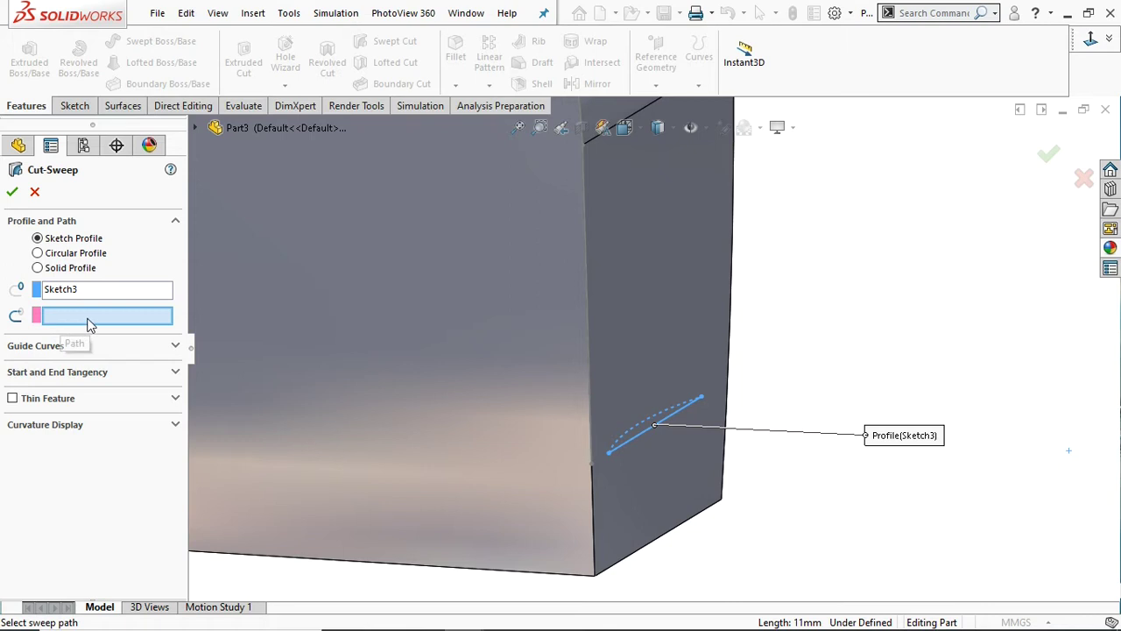
pyautogui.click(593, 346)
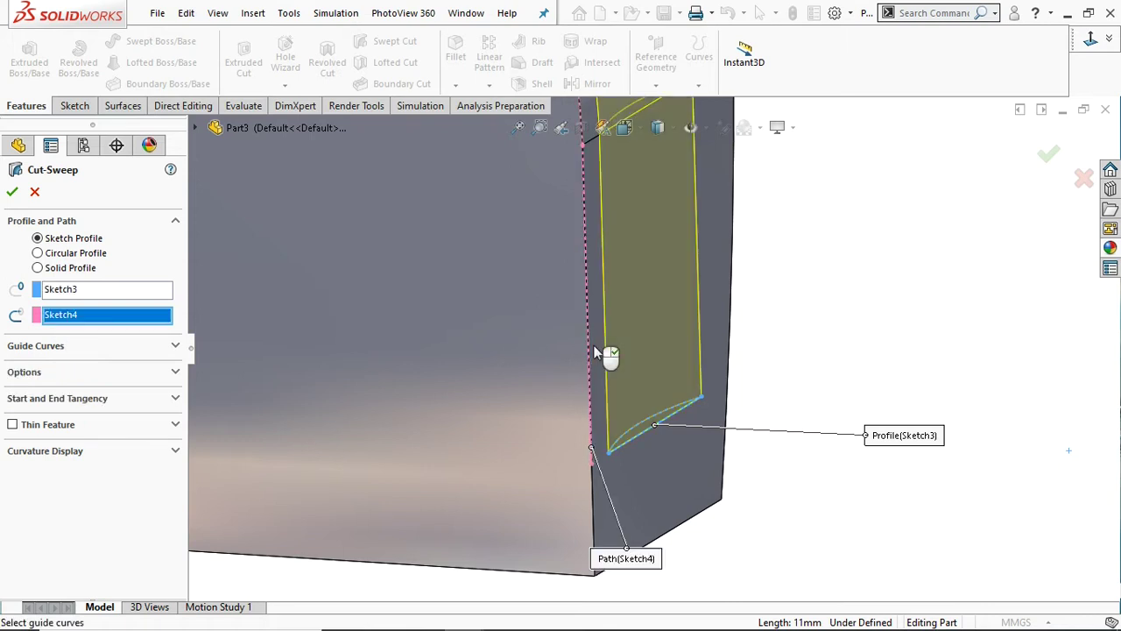
pyautogui.scroll(3, 736, 337)
pyautogui.scroll(2, 723, 315)
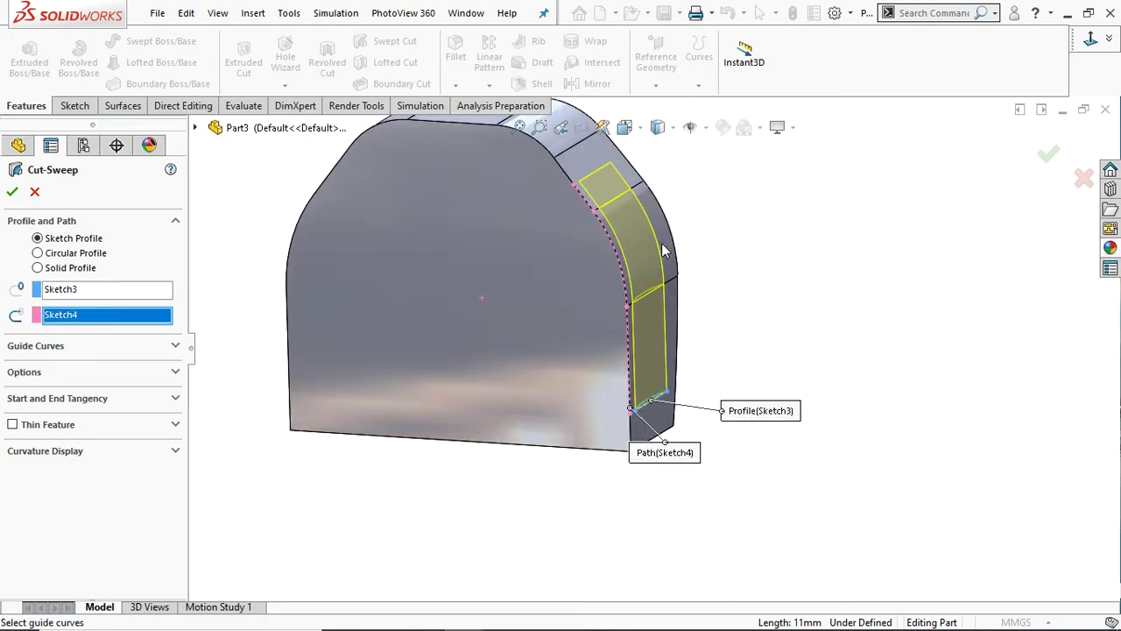
pyautogui.moveTo(675, 333); pyautogui.dragTo(219, 241, button='middle')
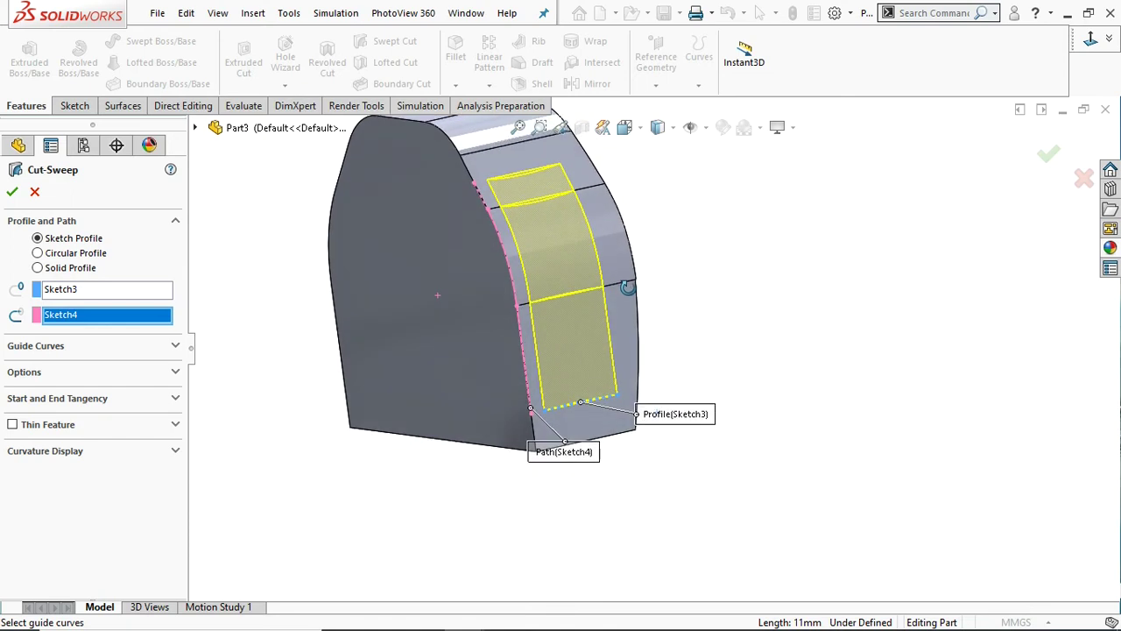
pyautogui.click(9, 195)
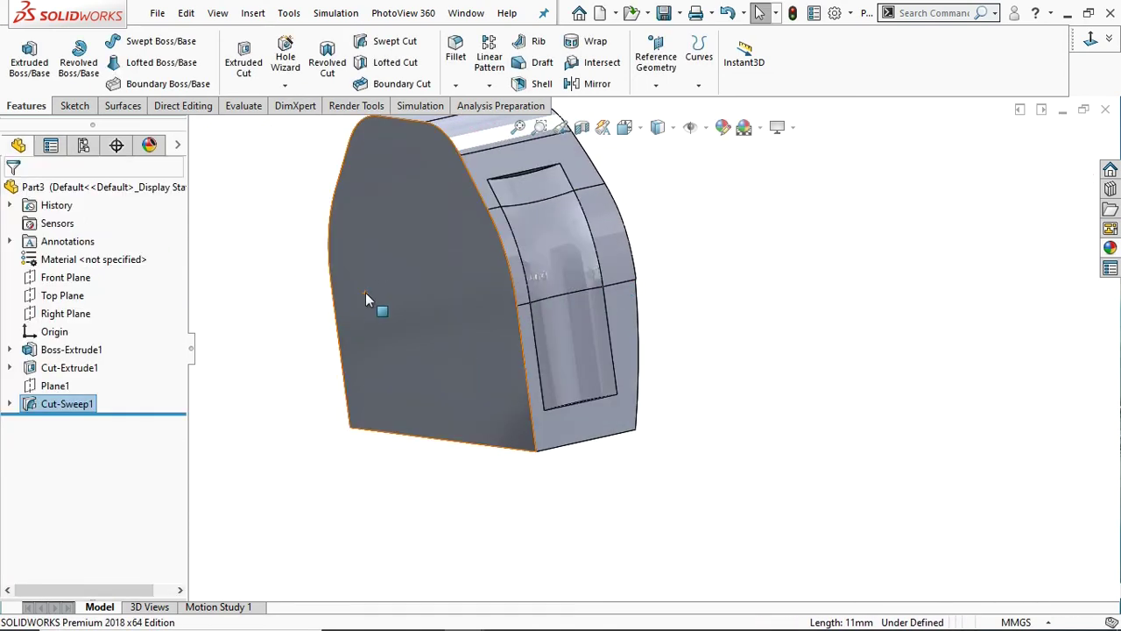
pyautogui.scroll(-2, 557, 254)
pyautogui.moveTo(593, 280); pyautogui.dragTo(864, 275, button='middle')
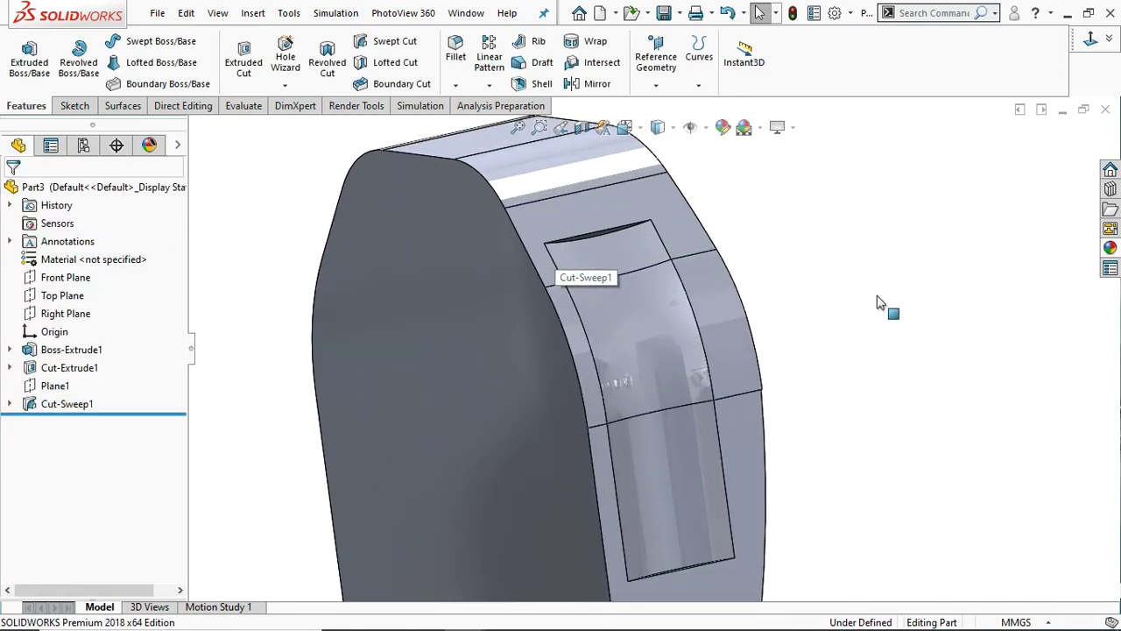
pyautogui.click(456, 52)
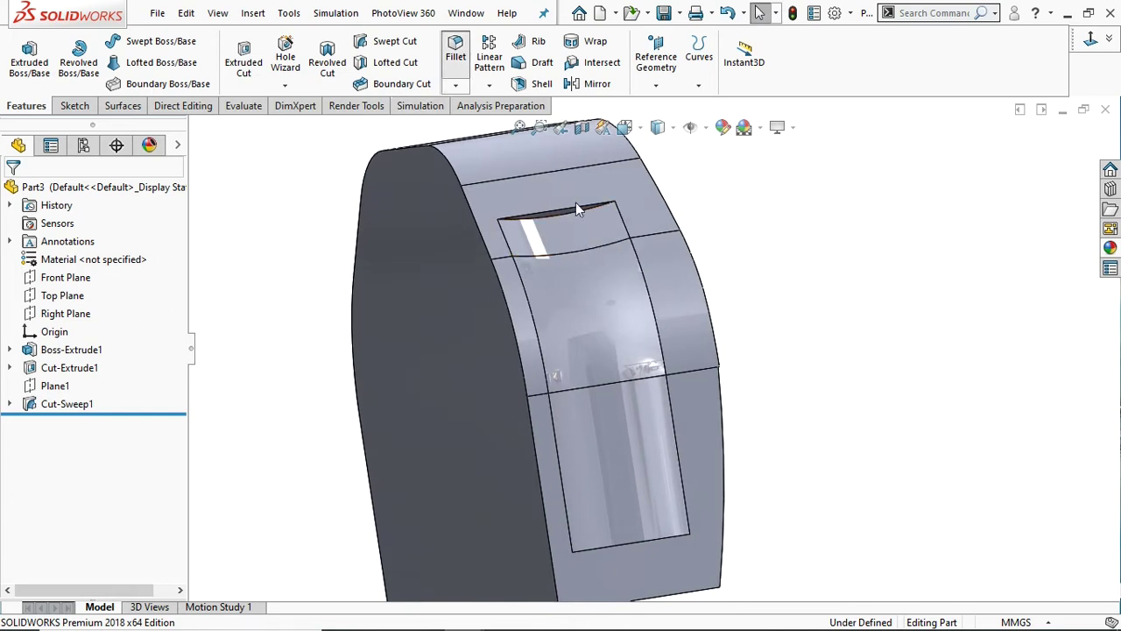
# Fillet the grip groove's top and bottom edges with a 5 mm radius.
pyautogui.click(553, 218)
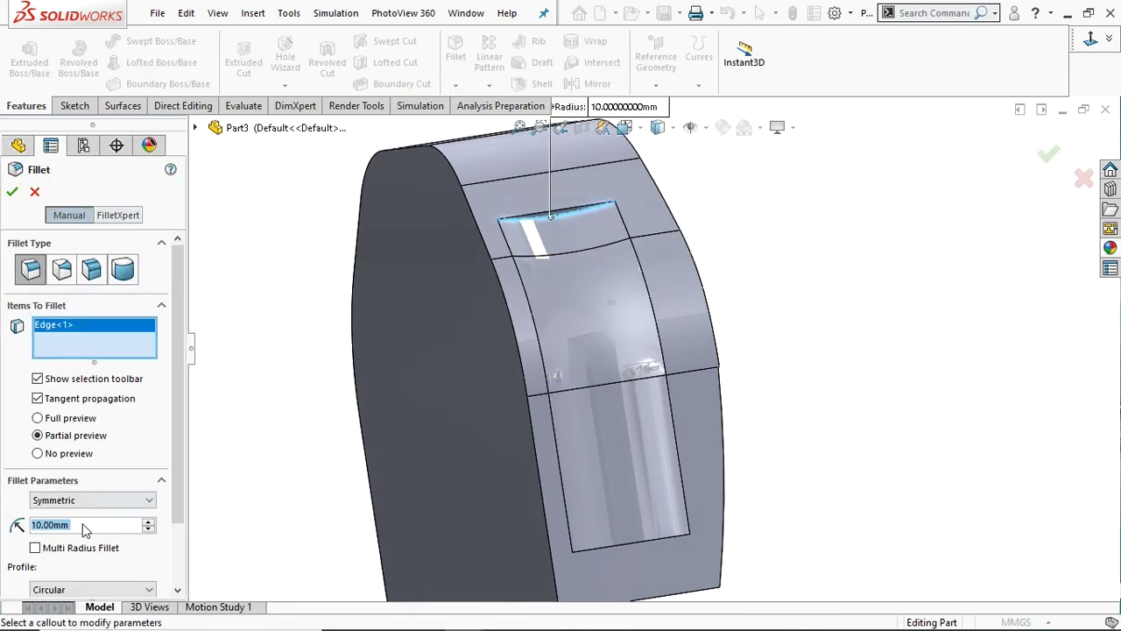
pyautogui.write('5')
pyautogui.press('Return')
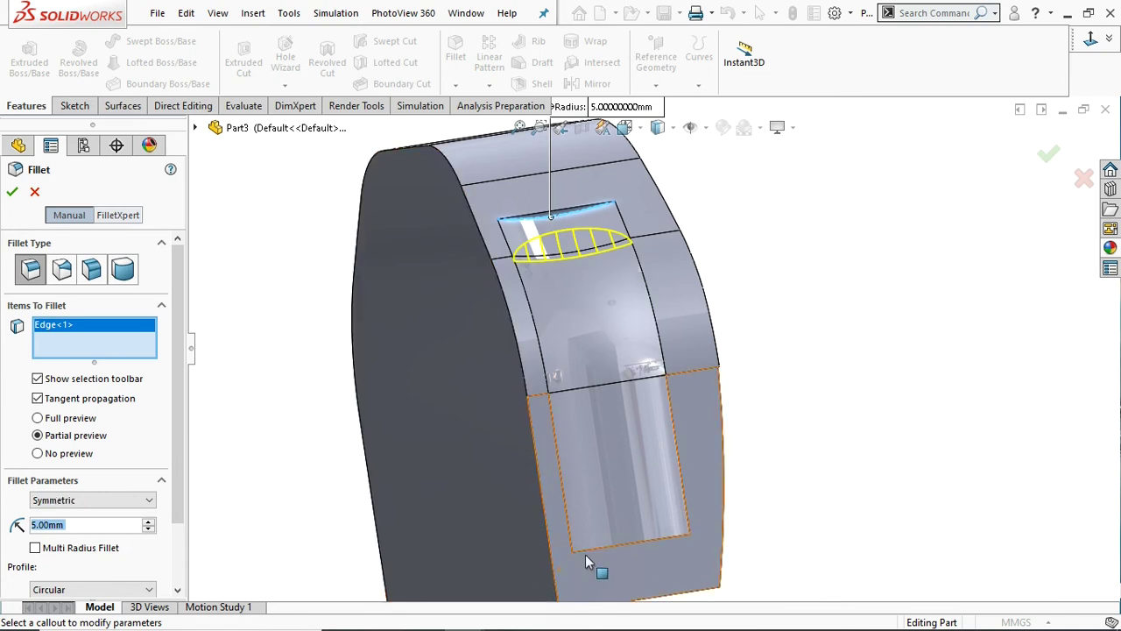
pyautogui.moveTo(800, 531)
pyautogui.mouseDown(button='middle')
pyautogui.moveTo(710, 574)
pyautogui.moveTo(671, 518)
pyautogui.moveTo(673, 465)
pyautogui.moveTo(676, 481)
pyautogui.moveTo(647, 476)
pyautogui.mouseUp(button='middle')
pyautogui.scroll(-3, 647, 479)
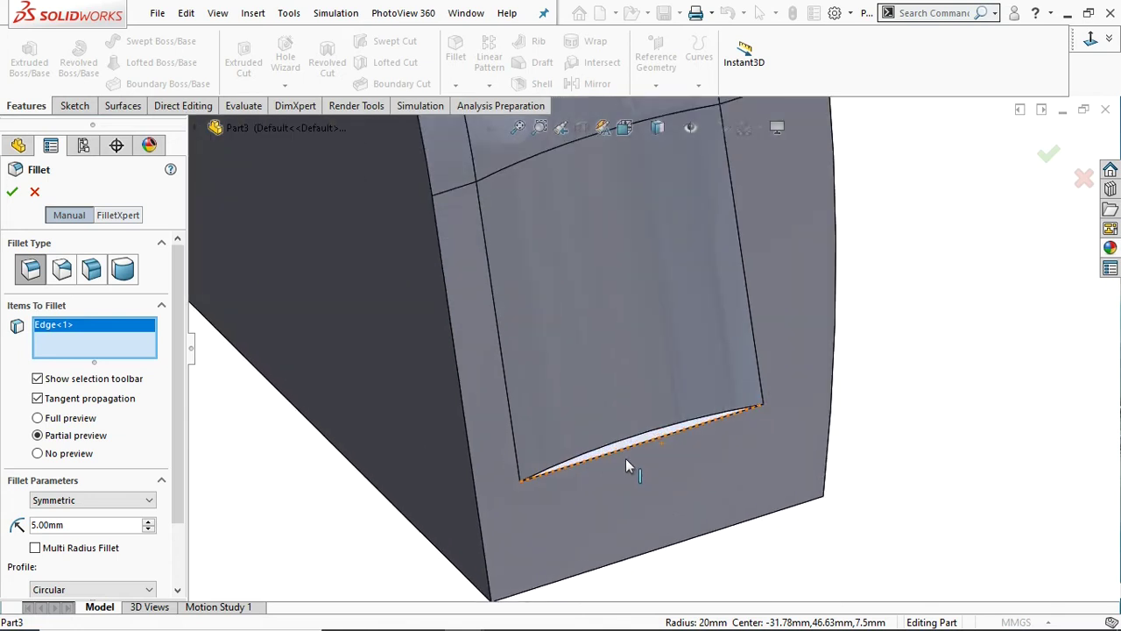
pyautogui.click(617, 439)
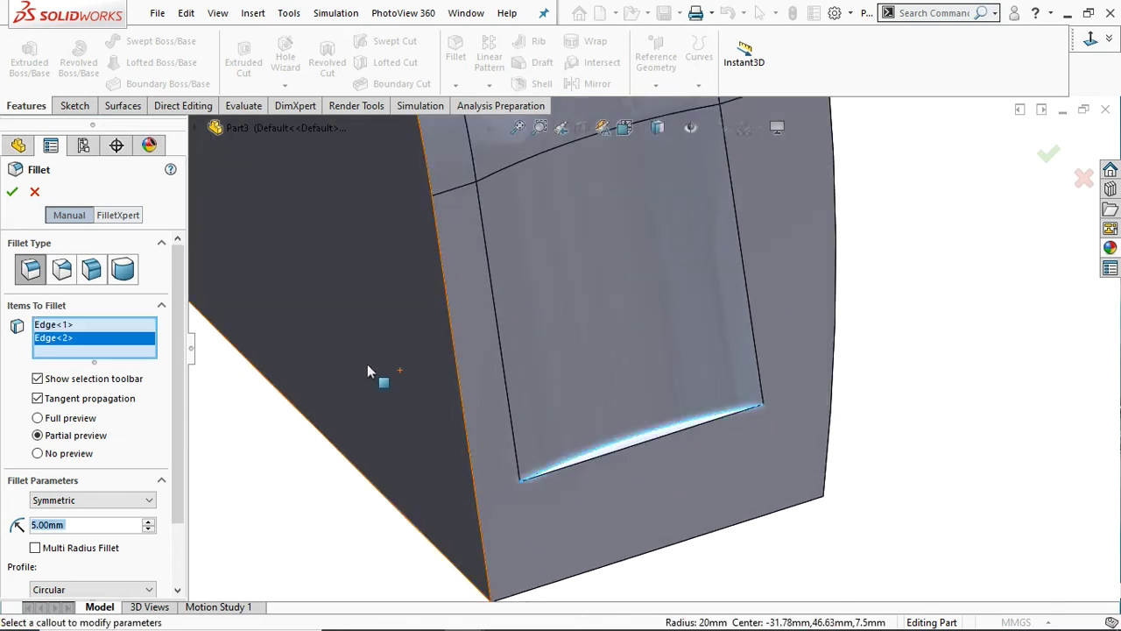
pyautogui.click(11, 191)
# Zoom and orbit the model to inspect the filleted grip slot side-on.
pyautogui.scroll(2, 549, 344)
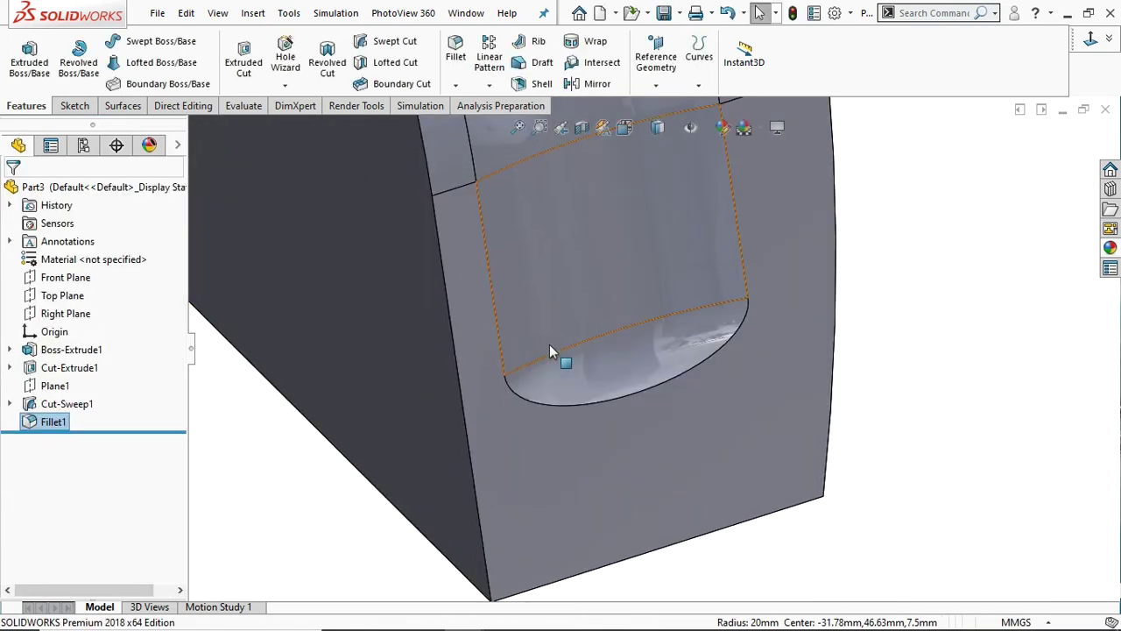
pyautogui.scroll(2, 597, 299)
pyautogui.scroll(2, 634, 269)
pyautogui.moveTo(635, 269); pyautogui.dragTo(660, 270, button='middle')
pyautogui.moveTo(814, 290)
pyautogui.mouseDown(button='middle')
pyautogui.moveTo(832, 250)
pyautogui.moveTo(856, 249)
pyautogui.moveTo(806, 275)
pyautogui.mouseUp(button='middle')
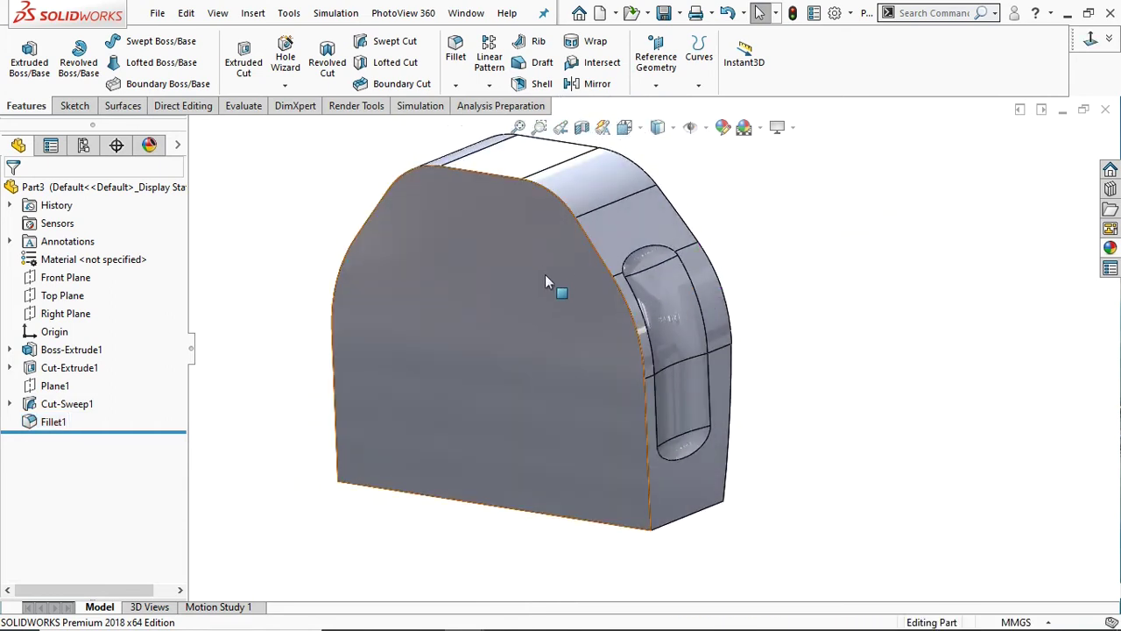
pyautogui.scroll(2, 507, 272)
# Mirror Cut-Sweep1 and Fillet1 about the Right Plane onto the plug's opposite side.
pyautogui.click(76, 406)
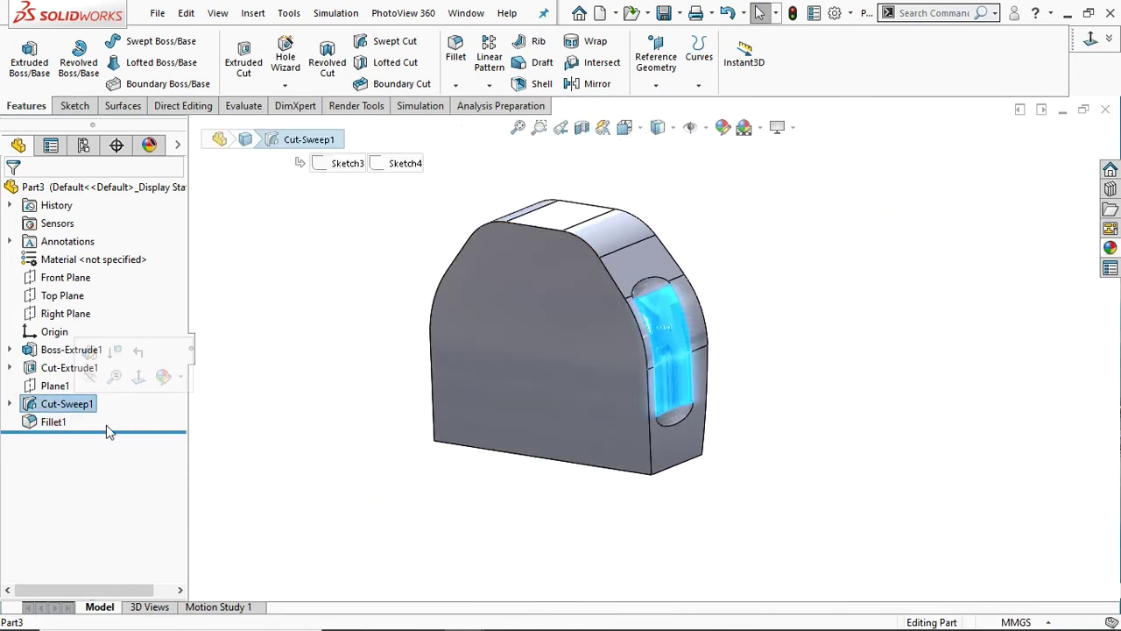
pyautogui.keyDown('ctrl'); pyautogui.click(54, 422); pyautogui.keyUp('ctrl')
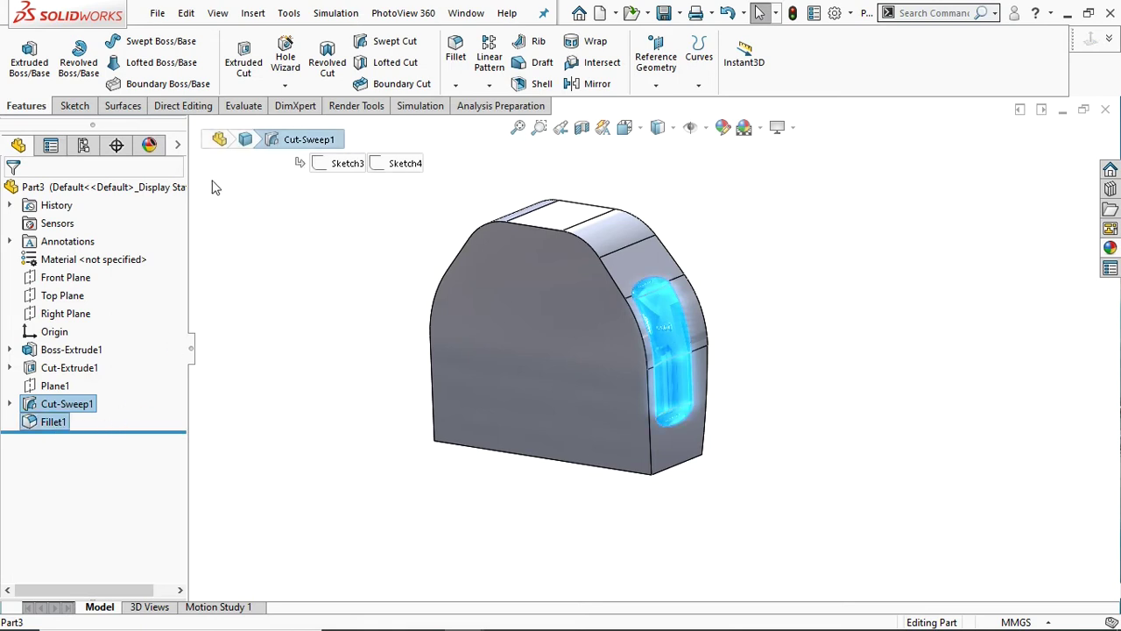
pyautogui.click(598, 85)
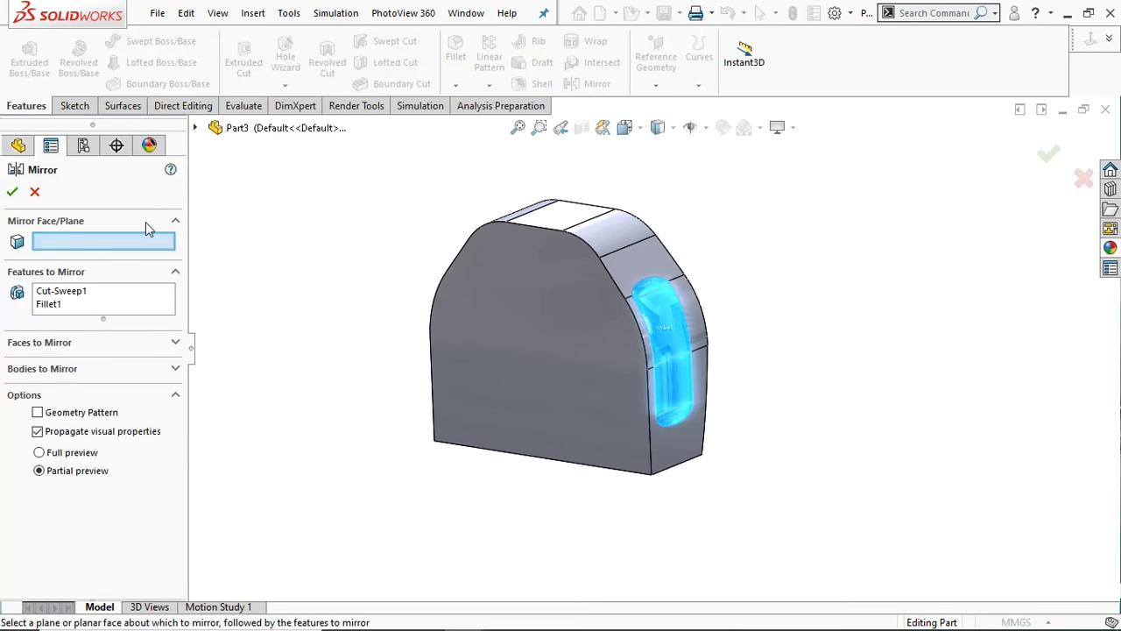
pyautogui.click(195, 128)
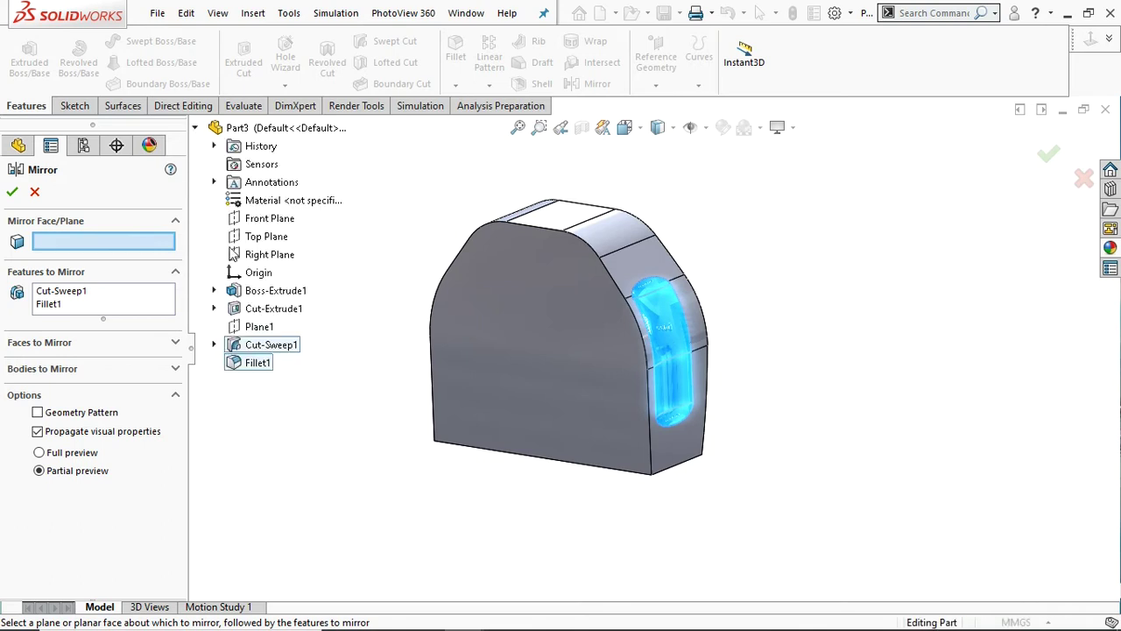
pyautogui.click(260, 261)
pyautogui.press('Return')
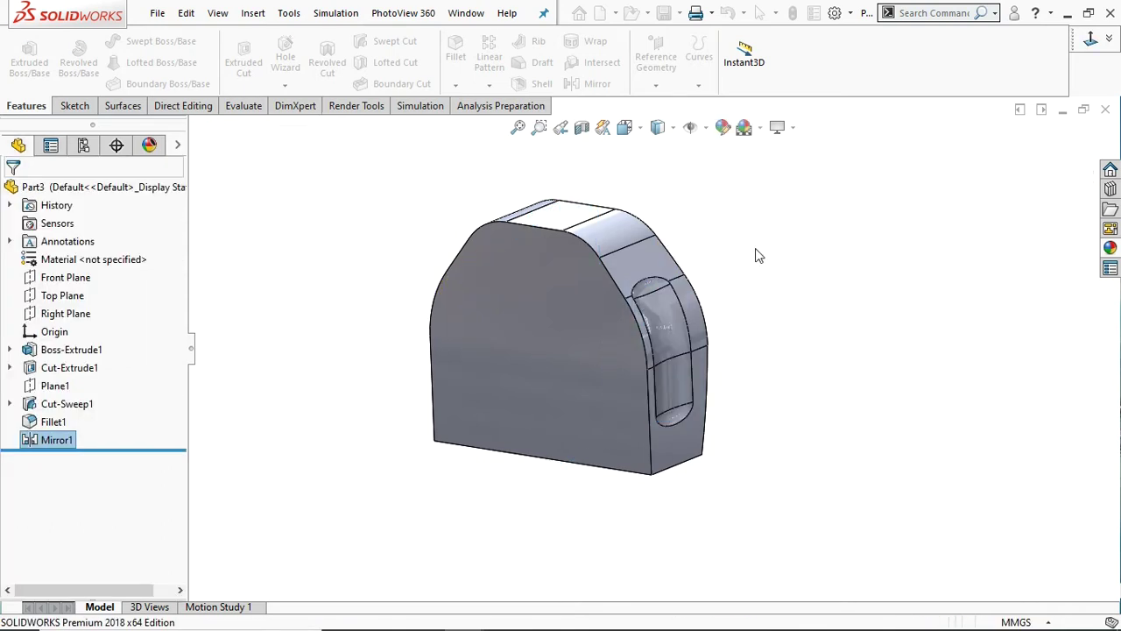
pyautogui.moveTo(626, 261); pyautogui.dragTo(650, 301, button='middle')
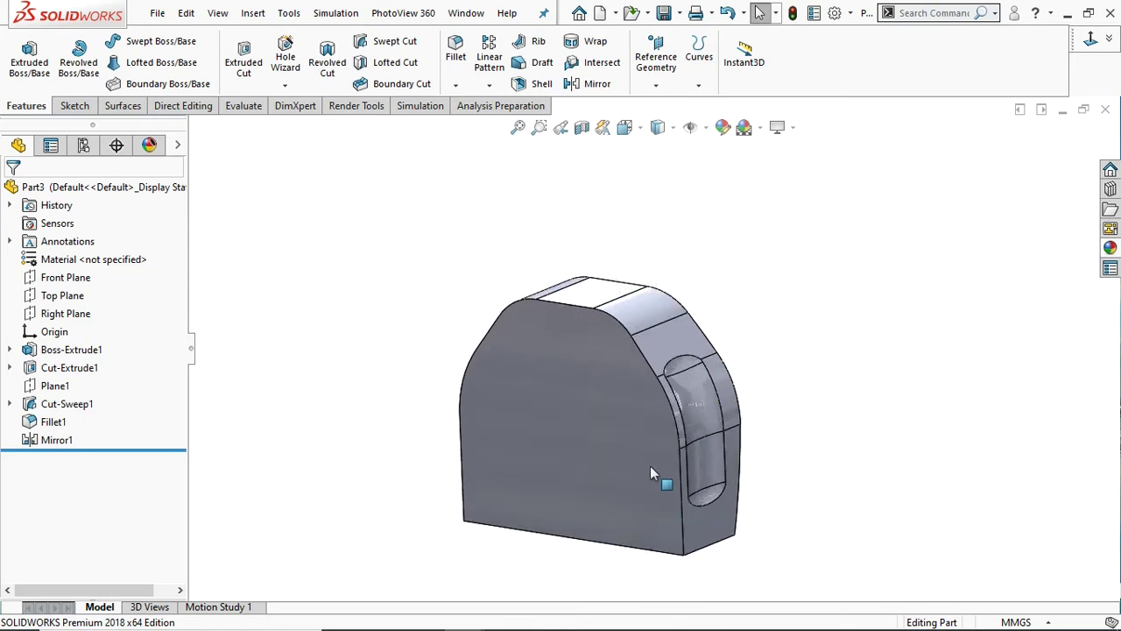
pyautogui.moveTo(801, 318)
pyautogui.mouseDown(button='middle')
pyautogui.moveTo(937, 296)
pyautogui.moveTo(964, 306)
pyautogui.moveTo(882, 343)
pyautogui.moveTo(889, 368)
pyautogui.moveTo(837, 334)
pyautogui.moveTo(683, 370)
pyautogui.moveTo(819, 334)
pyautogui.moveTo(781, 318)
pyautogui.moveTo(646, 372)
pyautogui.mouseUp(button='middle')
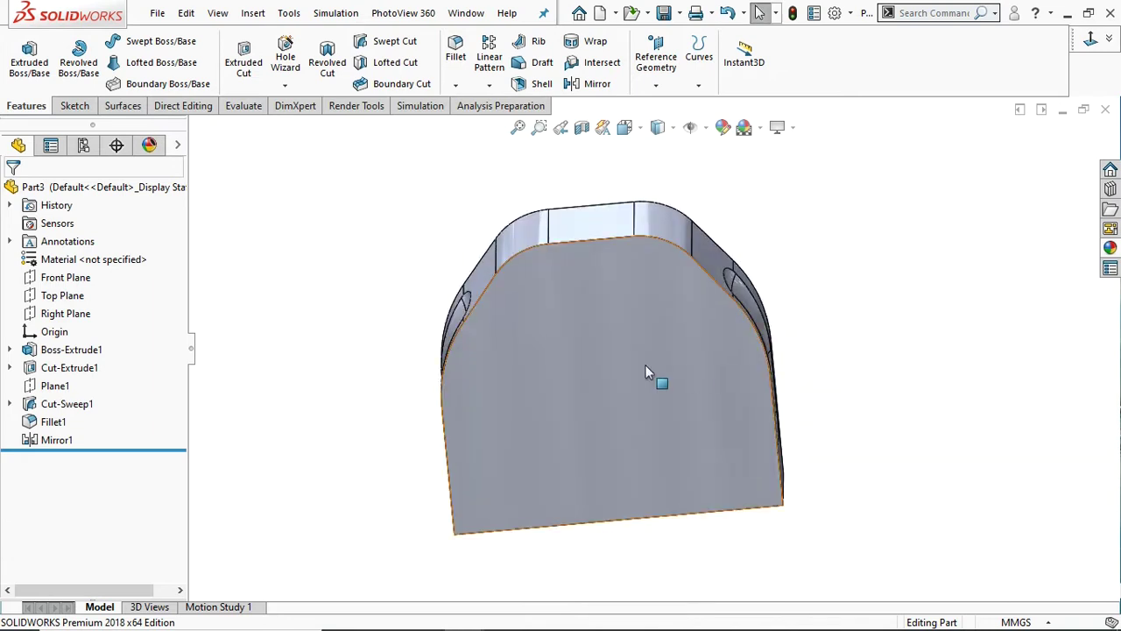
# Start a sketch on the plug's back face and view it normal to.
pyautogui.click(646, 372)
pyautogui.click(744, 320)
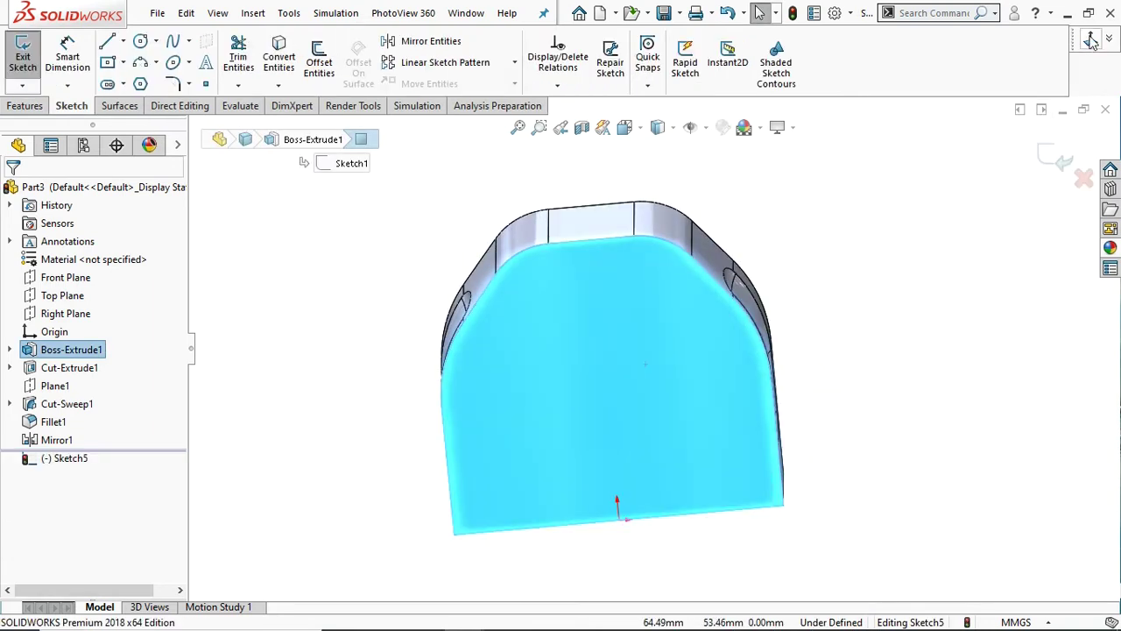
pyautogui.click(1091, 42)
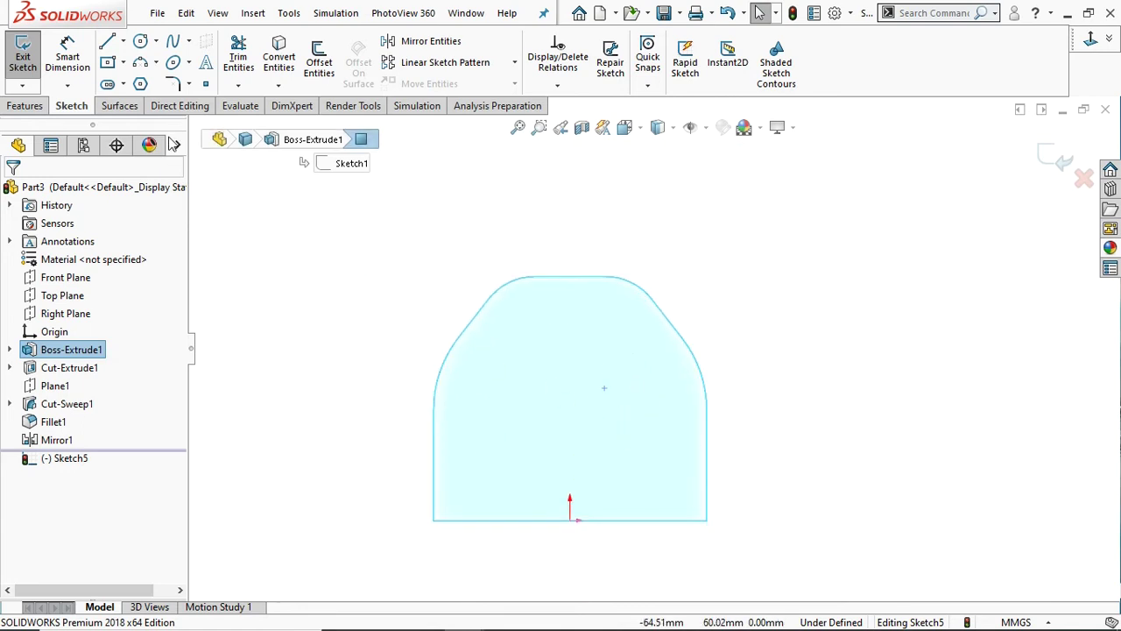
# Draw corner rectangles for the top and lower-left pins, removing an extra lower-right one.
pyautogui.click(122, 62)
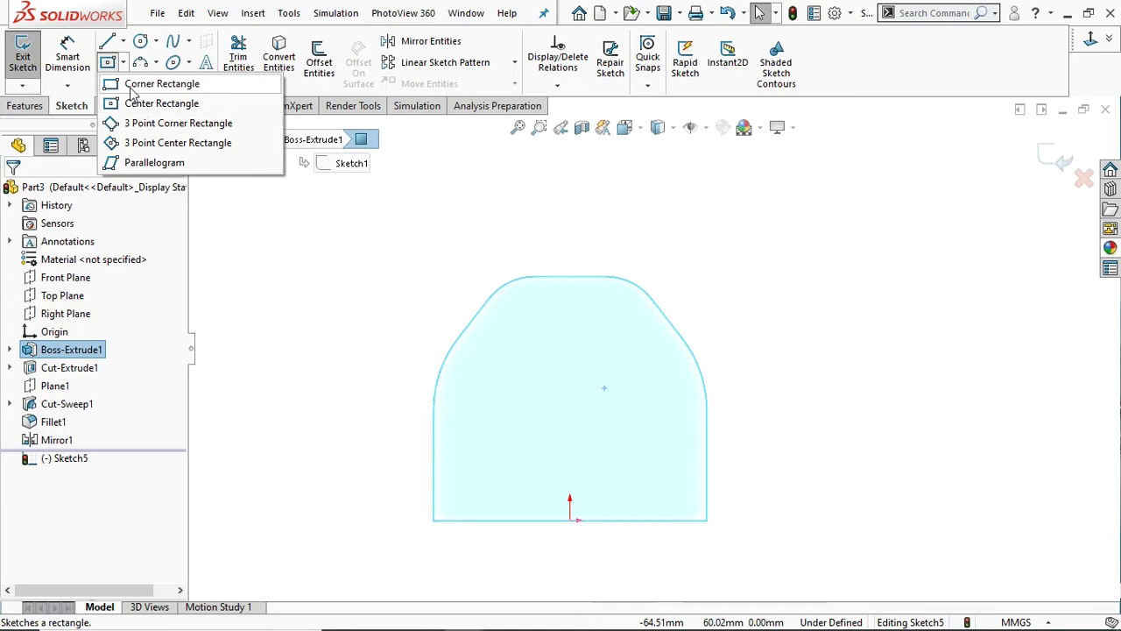
pyautogui.click(132, 83)
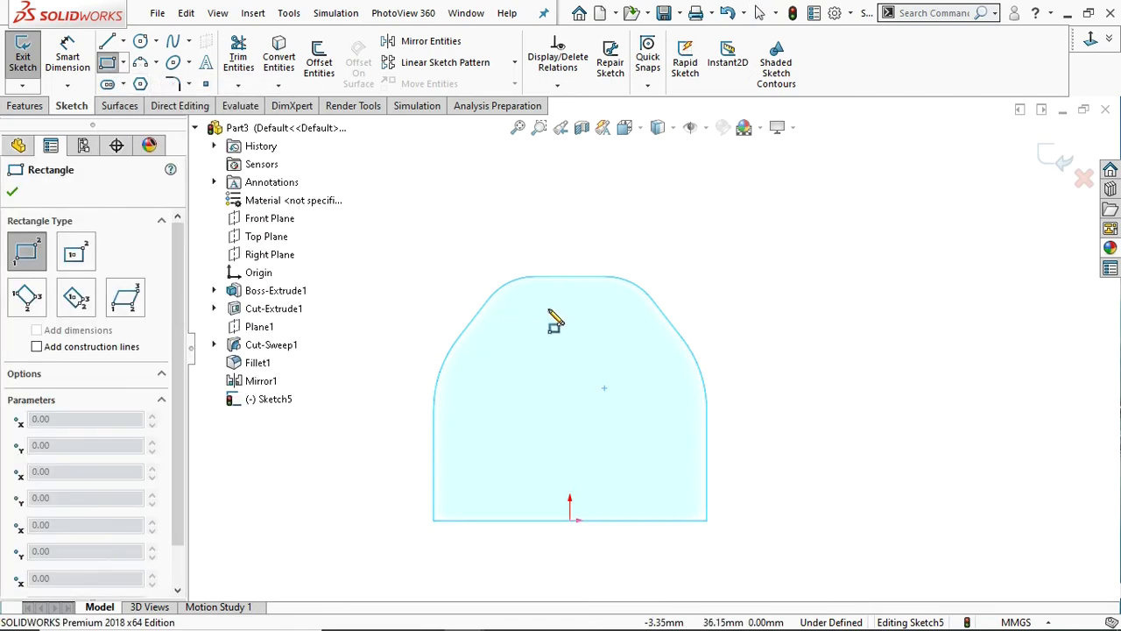
pyautogui.click(548, 310)
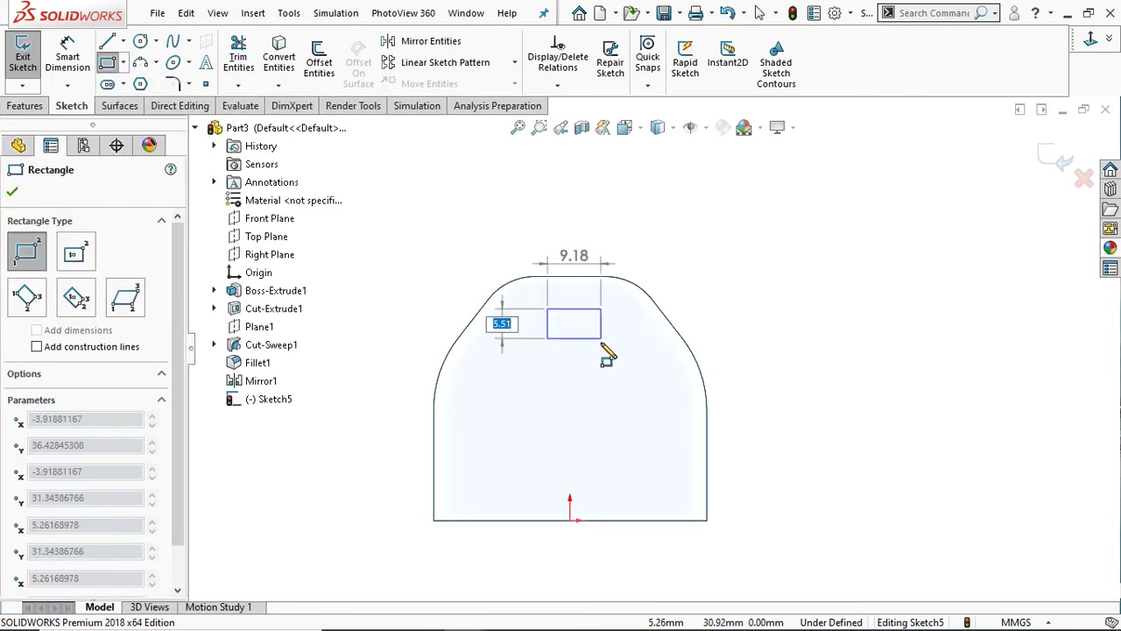
pyautogui.click(601, 341)
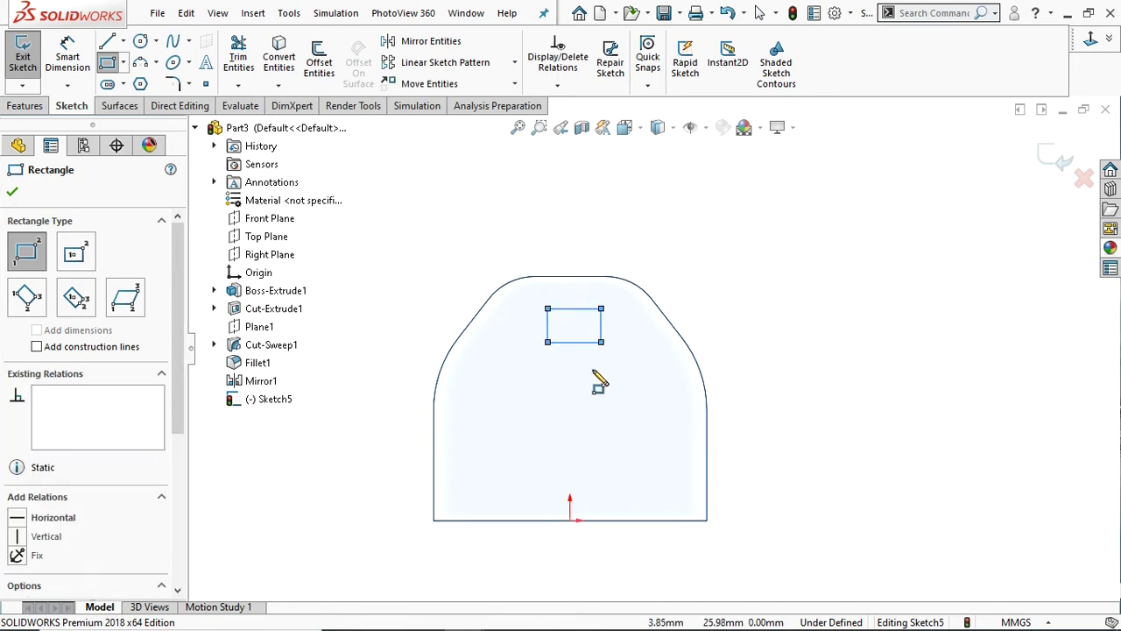
pyautogui.click(479, 457)
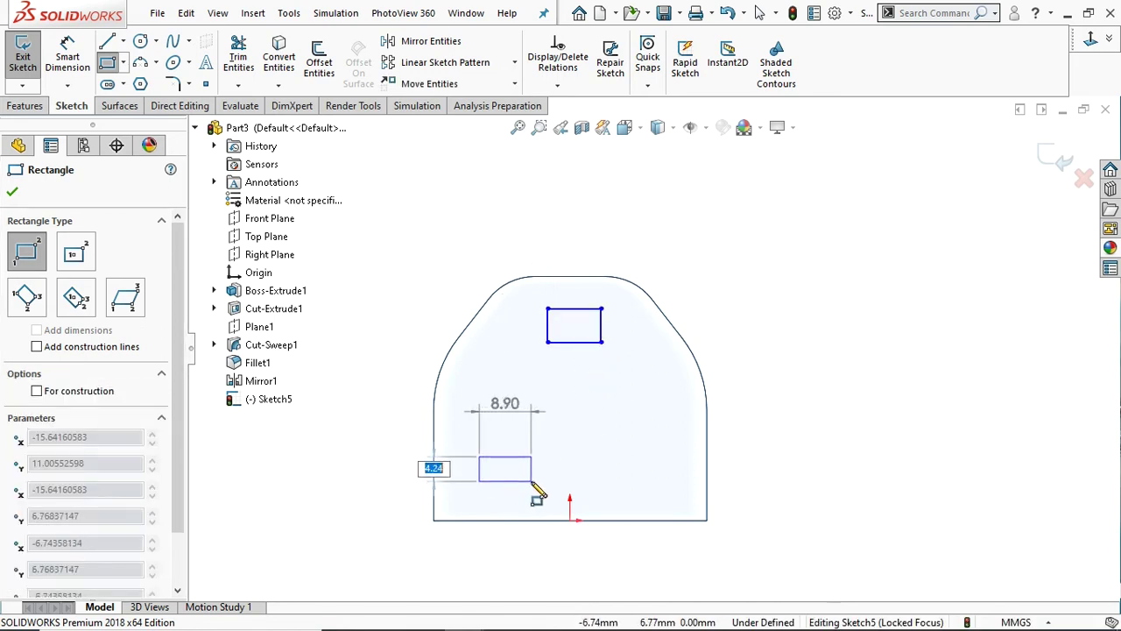
pyautogui.click(530, 481)
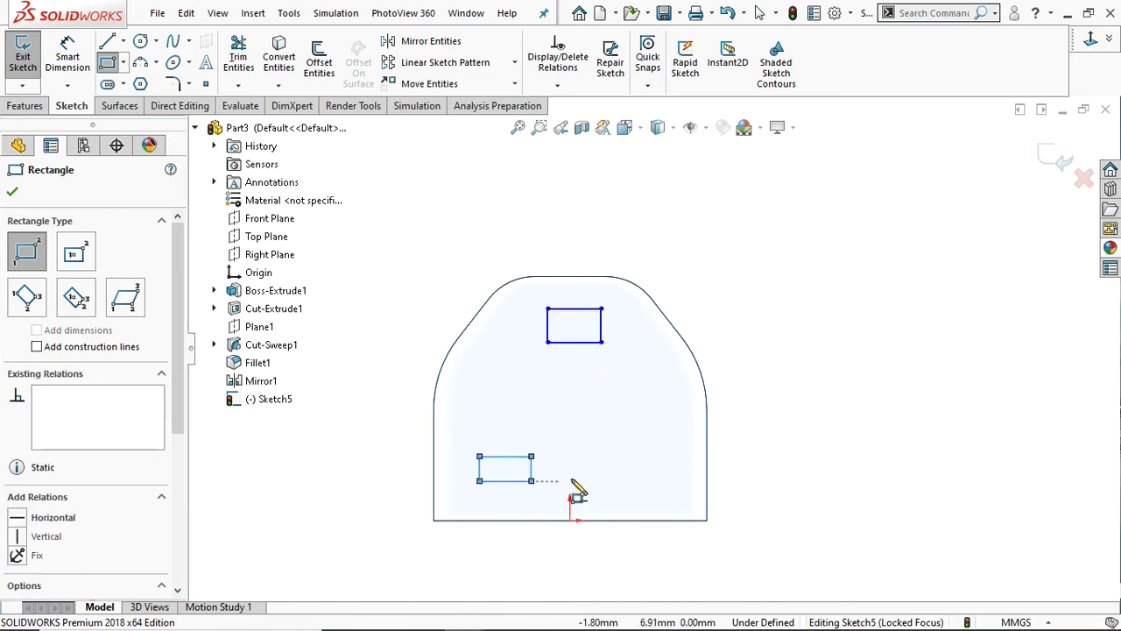
pyautogui.click(622, 458)
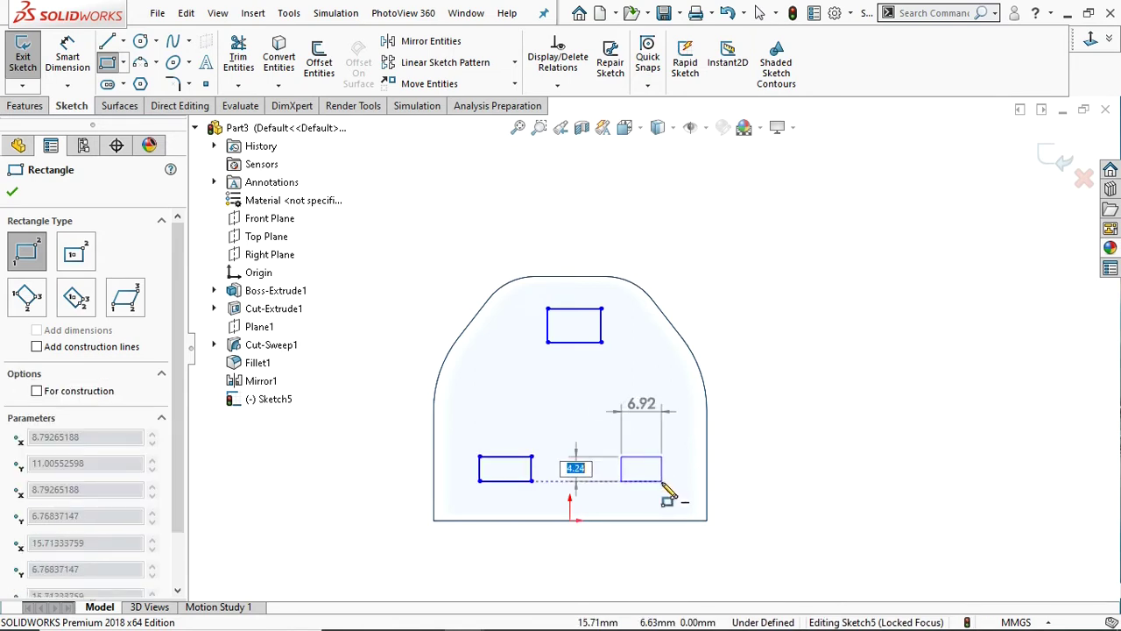
pyautogui.click(666, 480)
pyautogui.rightClick(668, 467)
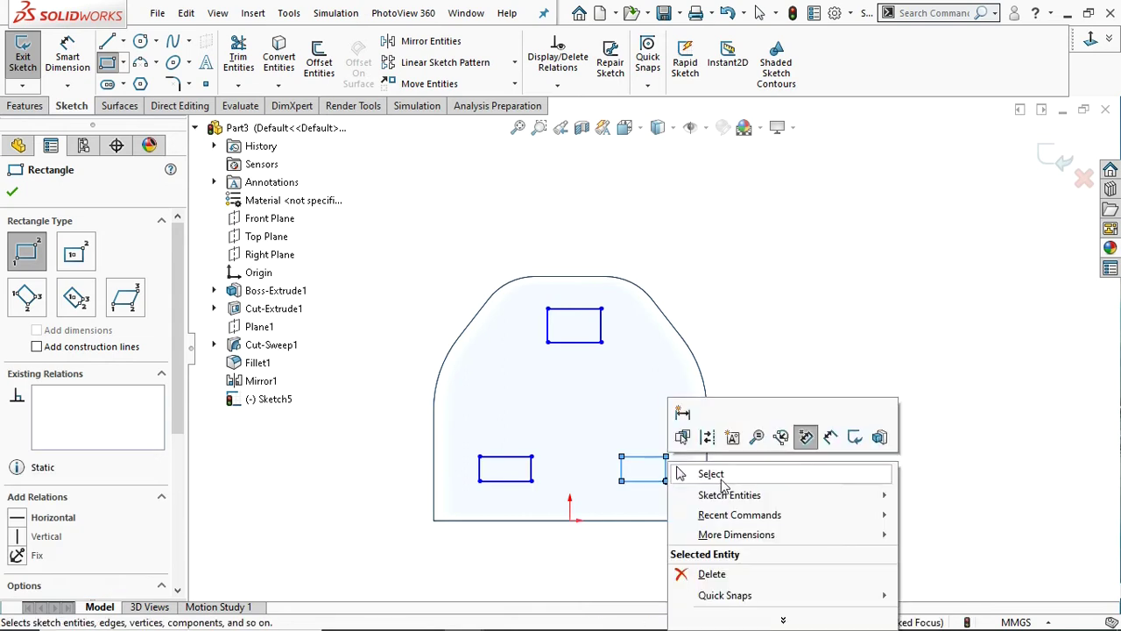
pyautogui.click(722, 481)
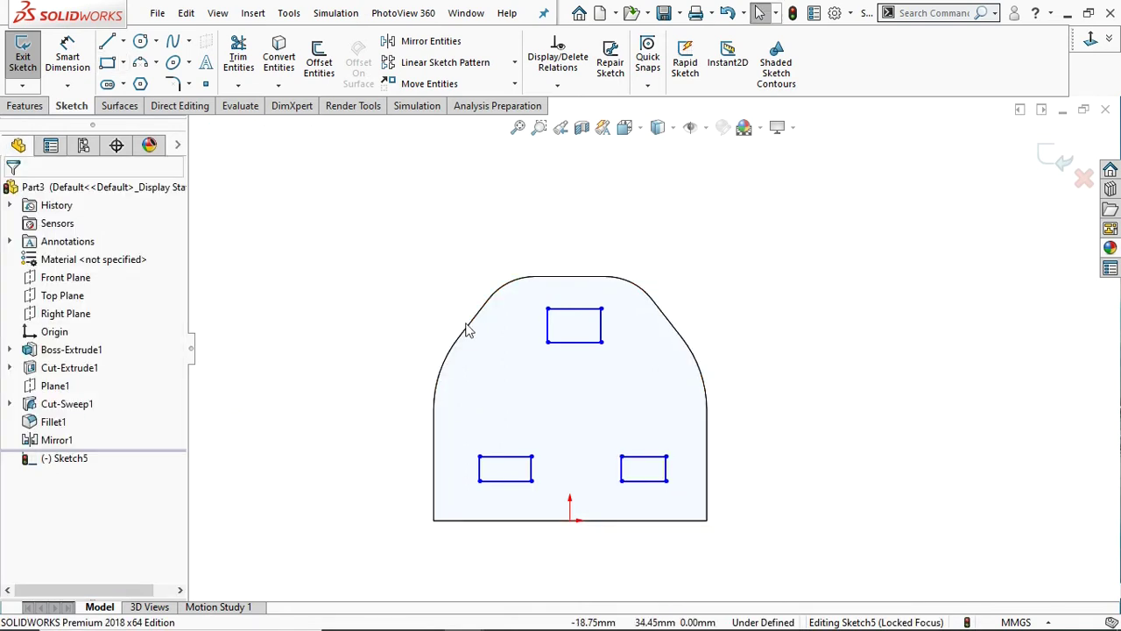
pyautogui.hotkey('ctrl', 'z')
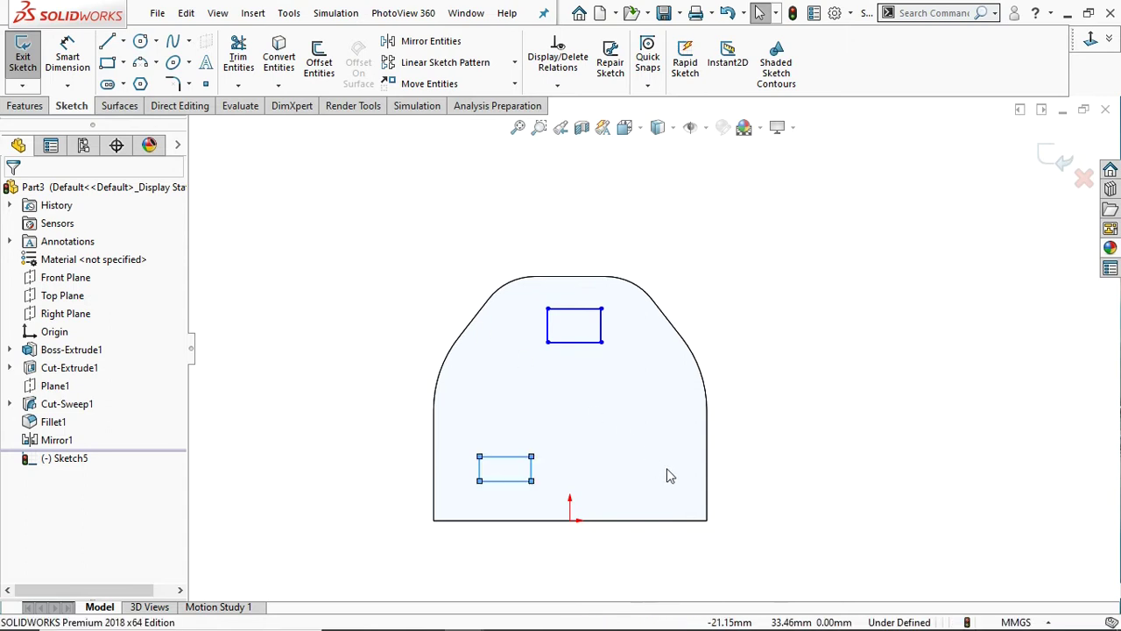
pyautogui.click(550, 480)
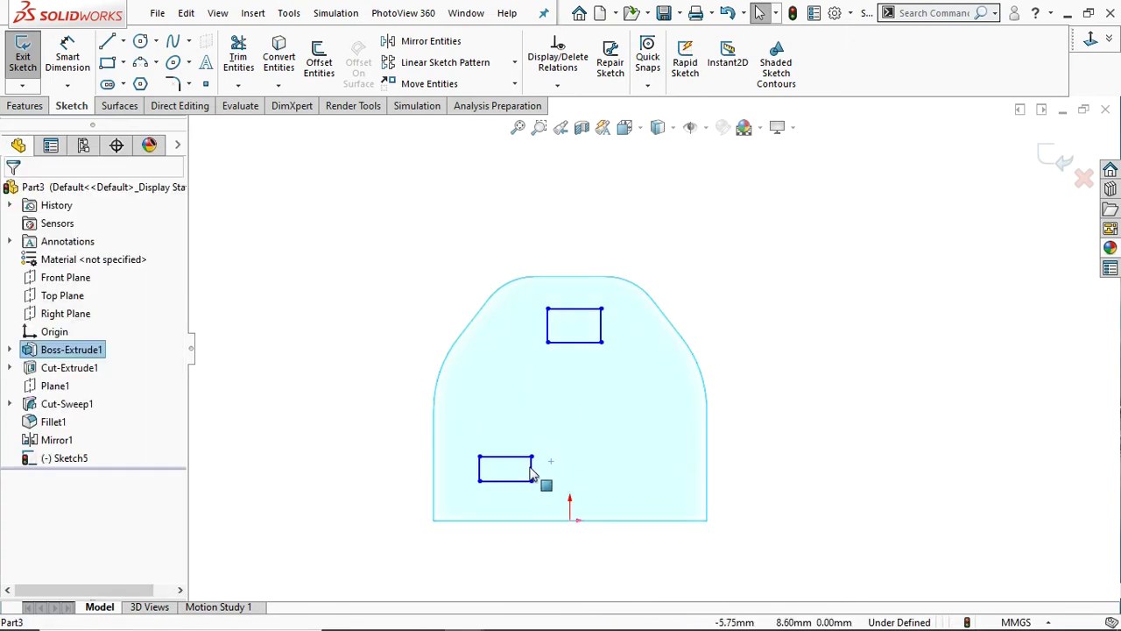
# Draw a vertical centerline from the origin up through the top pin rectangle.
pyautogui.click(123, 41)
pyautogui.click(161, 80)
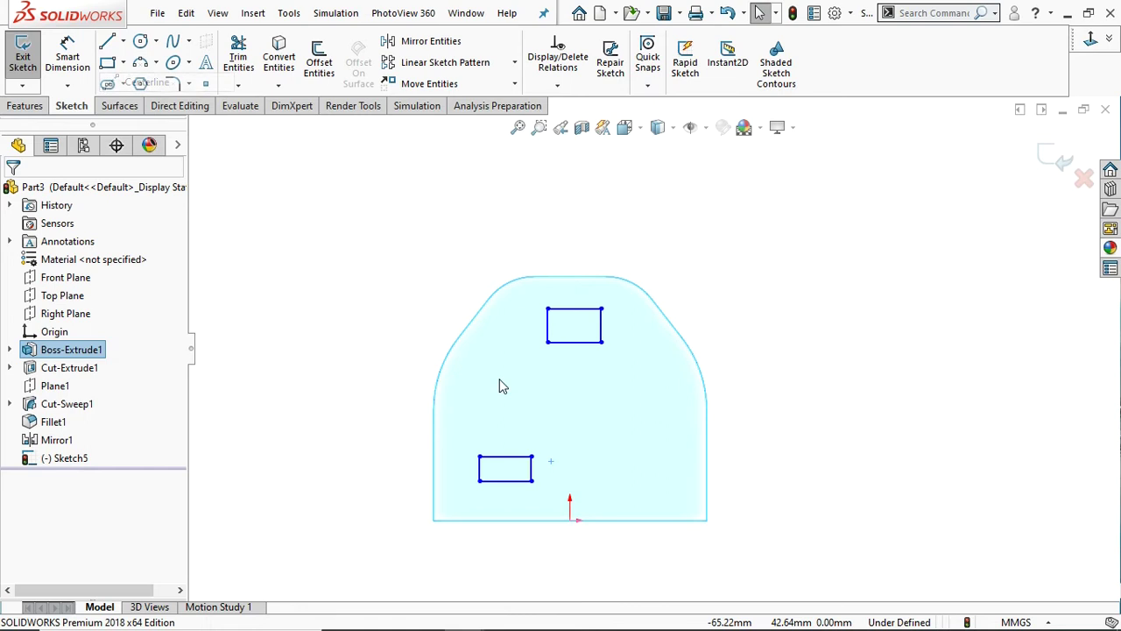
pyautogui.click(570, 521)
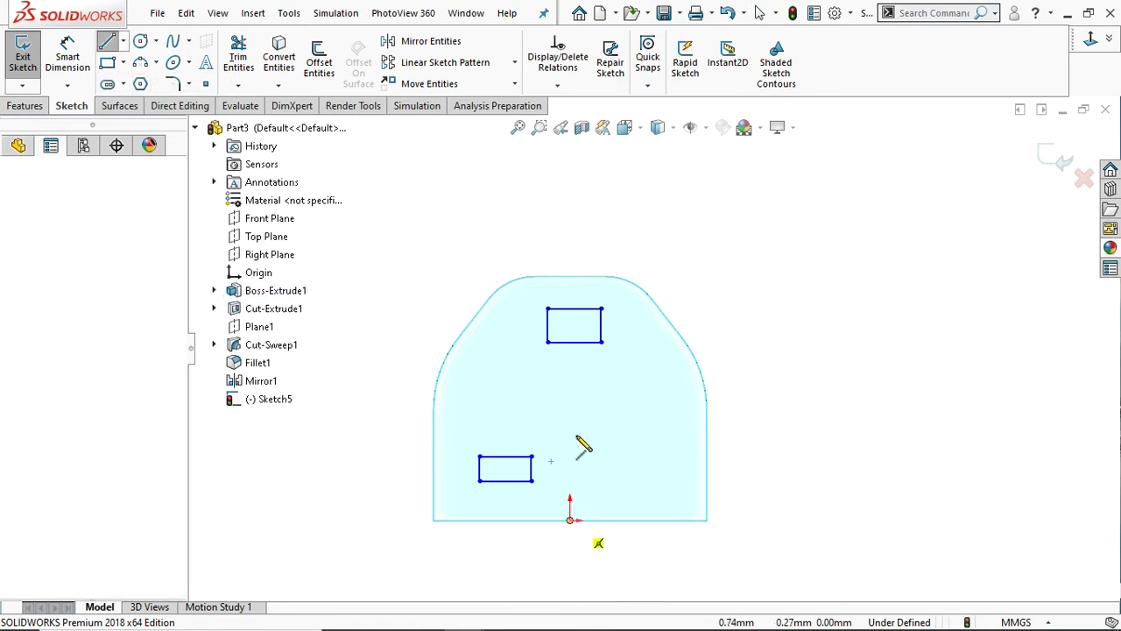
pyautogui.click(571, 236)
pyautogui.rightClick(572, 242)
pyautogui.click(596, 246)
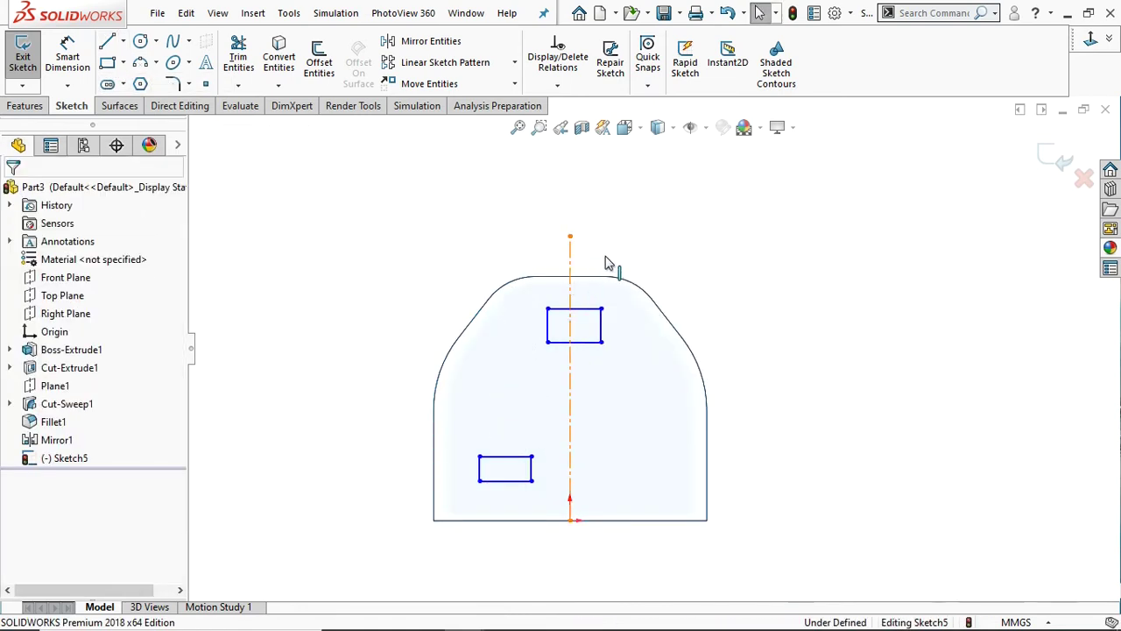
pyautogui.click(570, 263)
pyautogui.click(16, 192)
pyautogui.click(68, 57)
pyautogui.click(617, 327)
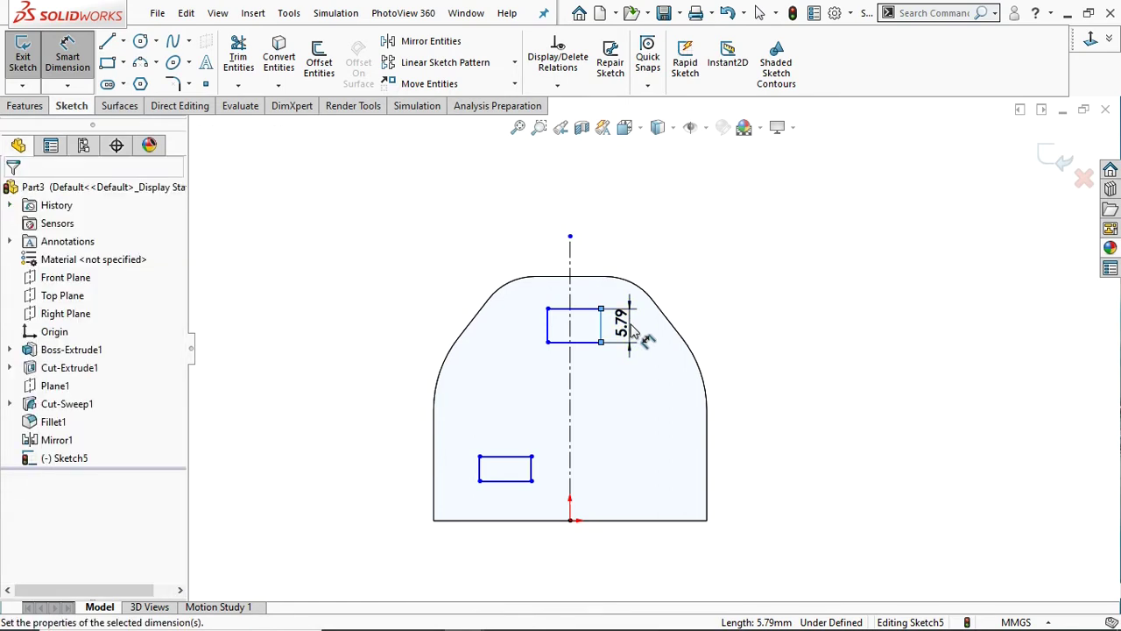
# Dimension the top pin rectangle 8 mm high and 4 mm wide.
pyautogui.click(634, 329)
pyautogui.write('8')
pyautogui.press('Return')
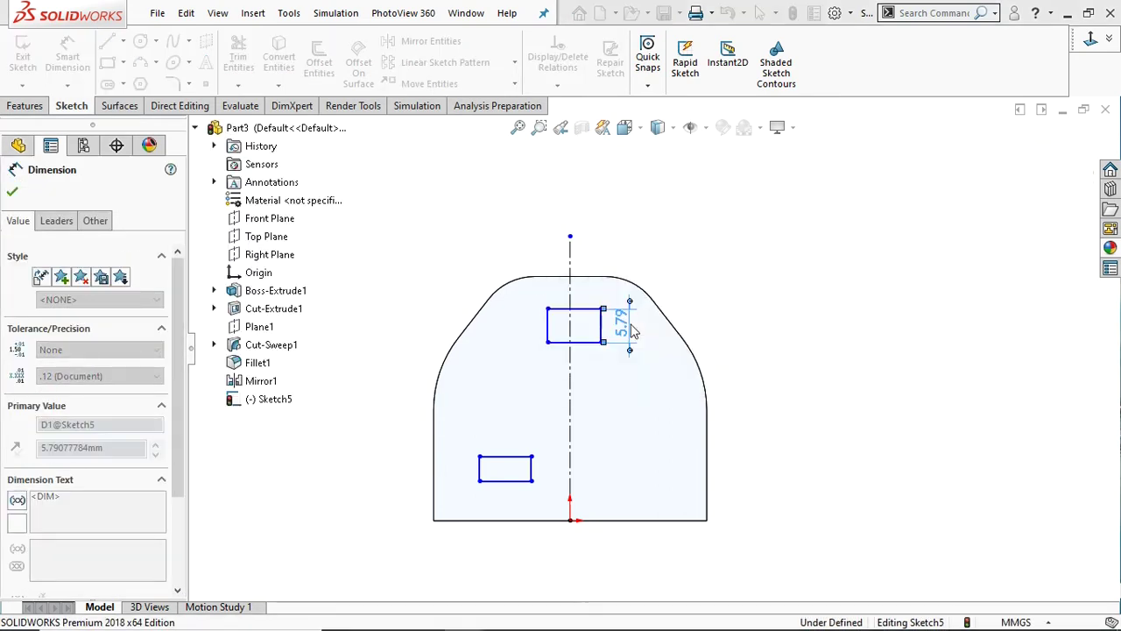
pyautogui.click(565, 349)
pyautogui.click(594, 390)
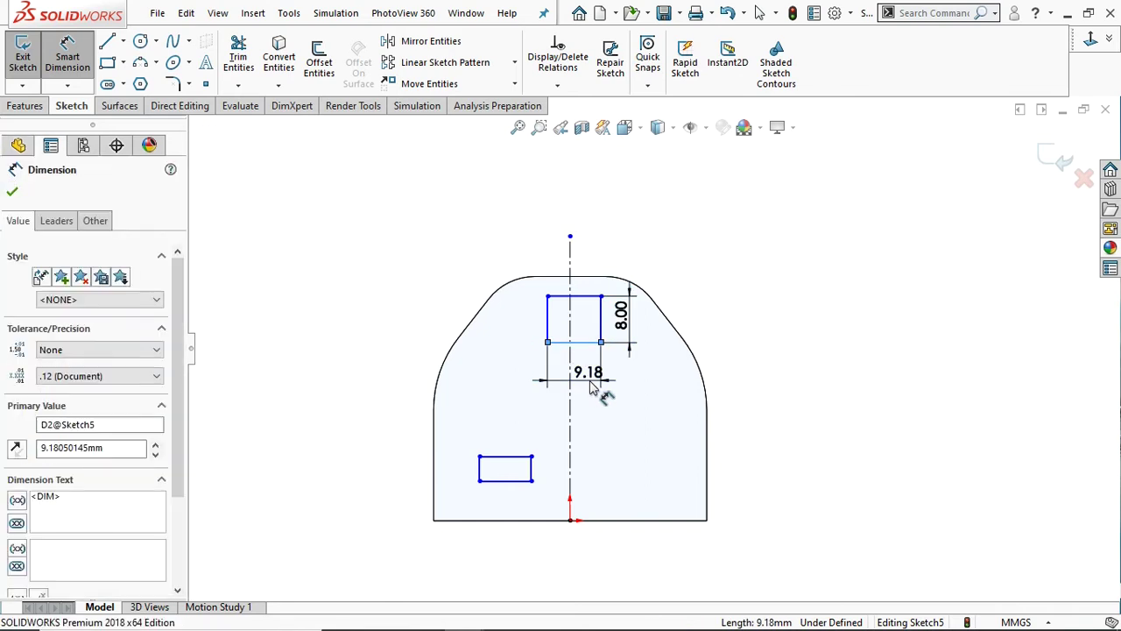
pyautogui.click(593, 389)
pyautogui.write('4')
pyautogui.press('Return')
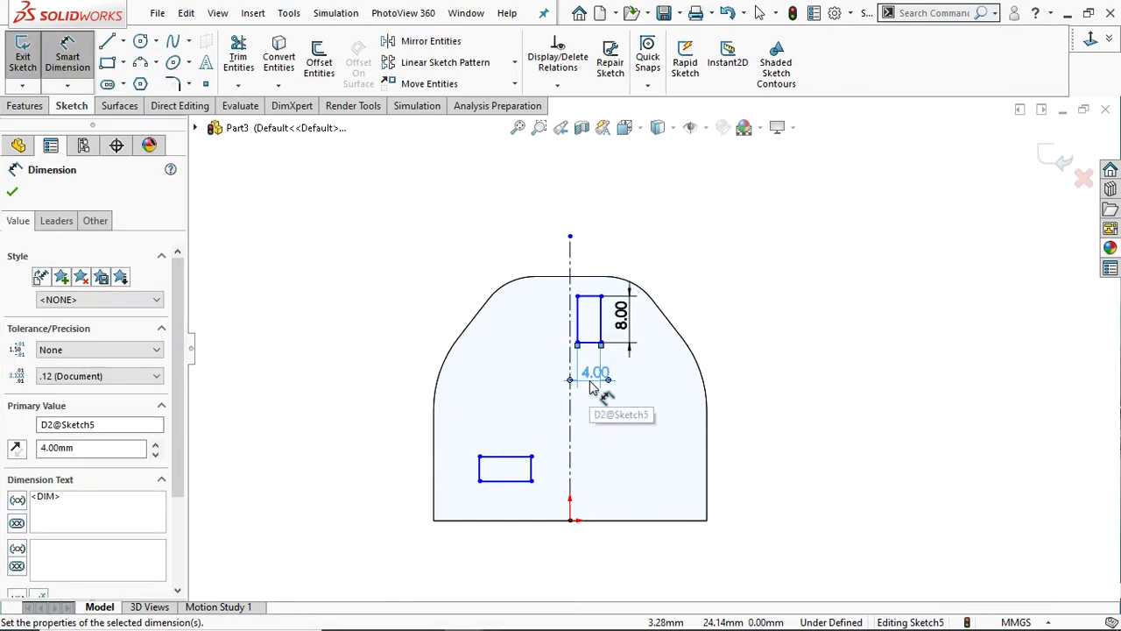
pyautogui.click(12, 193)
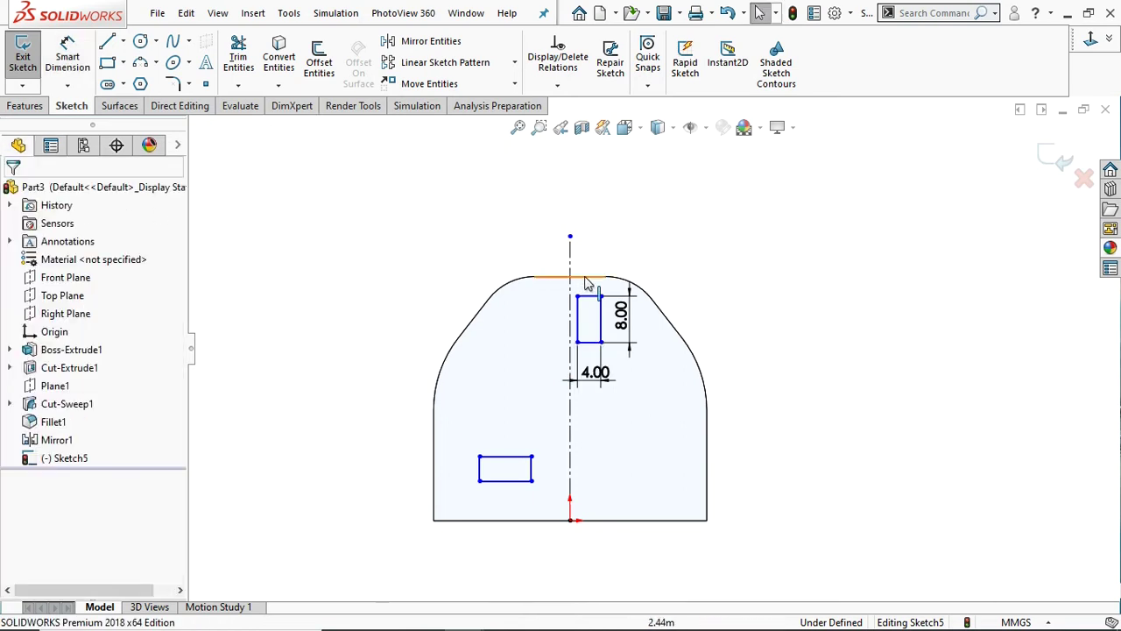
# Make the top rectangle's top midpoint coincident with the vertical centerline.
pyautogui.scroll(-1, 593, 307)
pyautogui.scroll(-1, 594, 305)
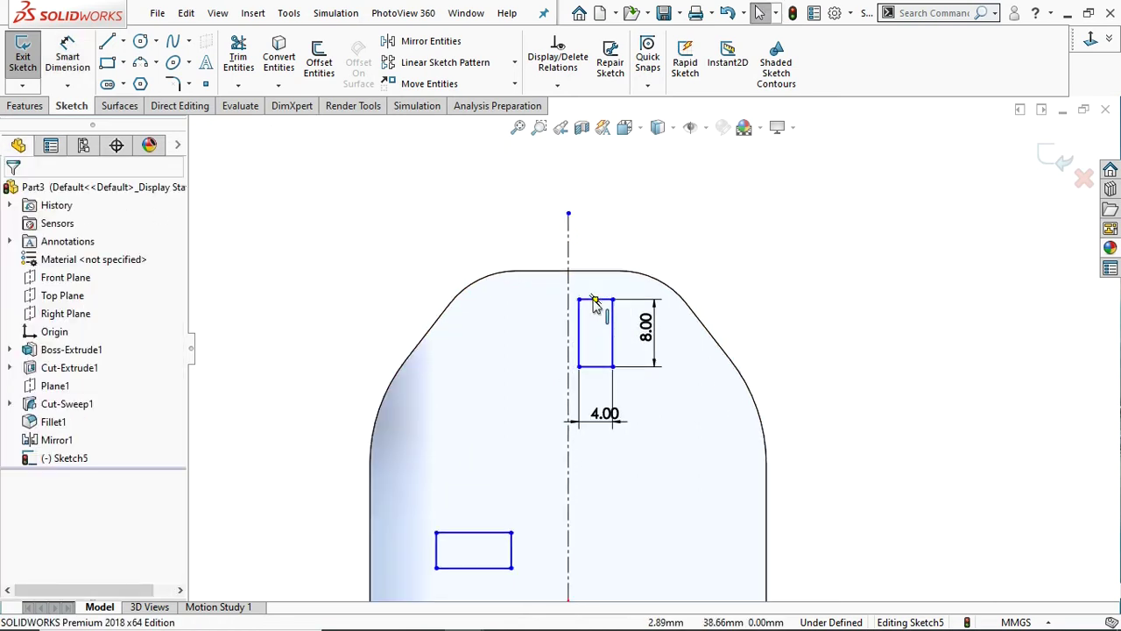
pyautogui.click(596, 301)
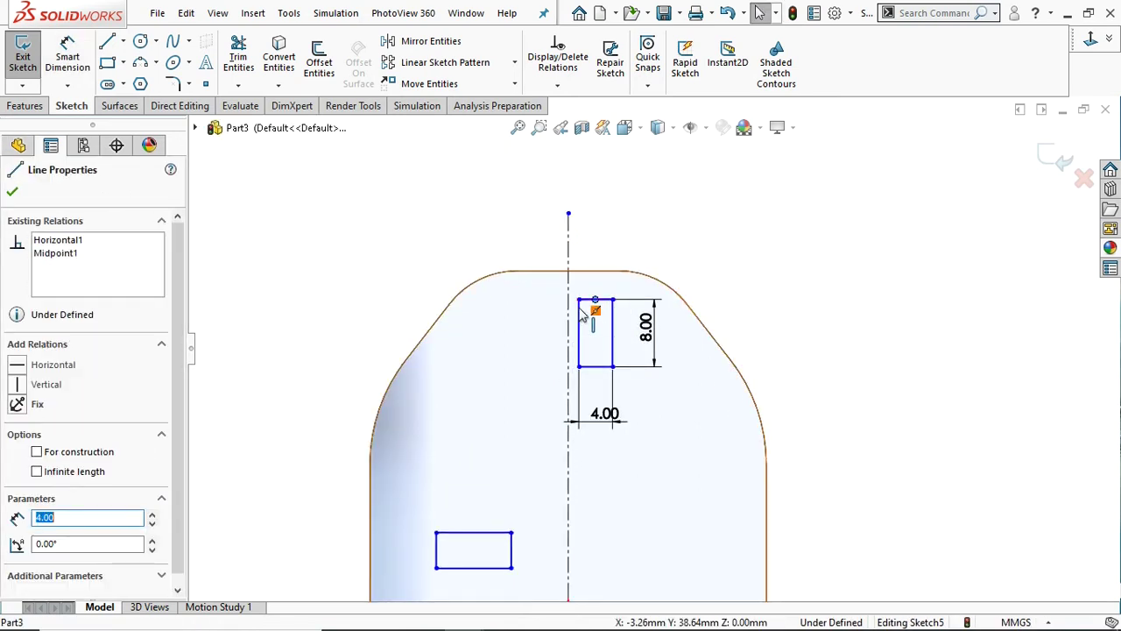
pyautogui.click(569, 274)
pyautogui.keyDown('ctrl'); pyautogui.click(567, 213); pyautogui.keyUp('ctrl')
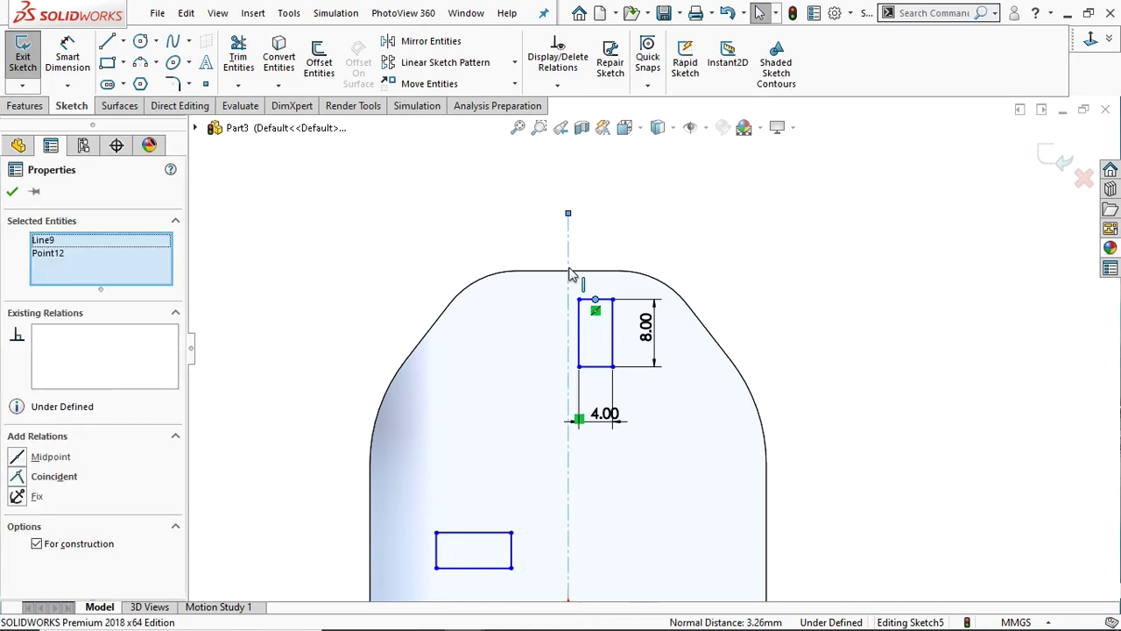
pyautogui.click(36, 479)
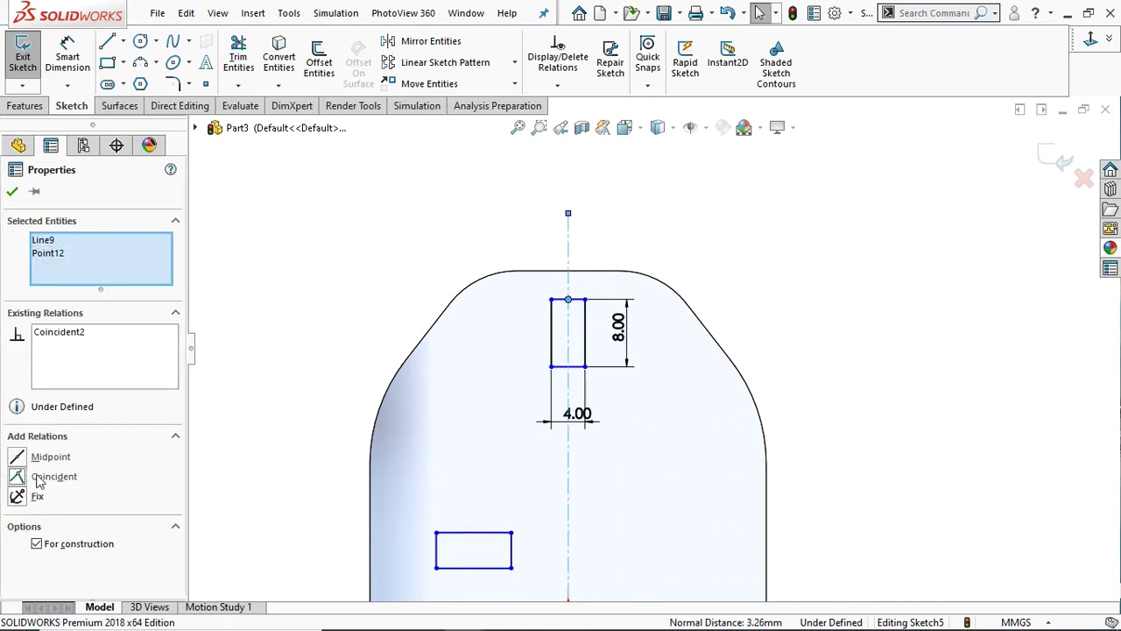
pyautogui.click(12, 192)
pyautogui.scroll(3, 662, 342)
pyautogui.scroll(-2, 660, 429)
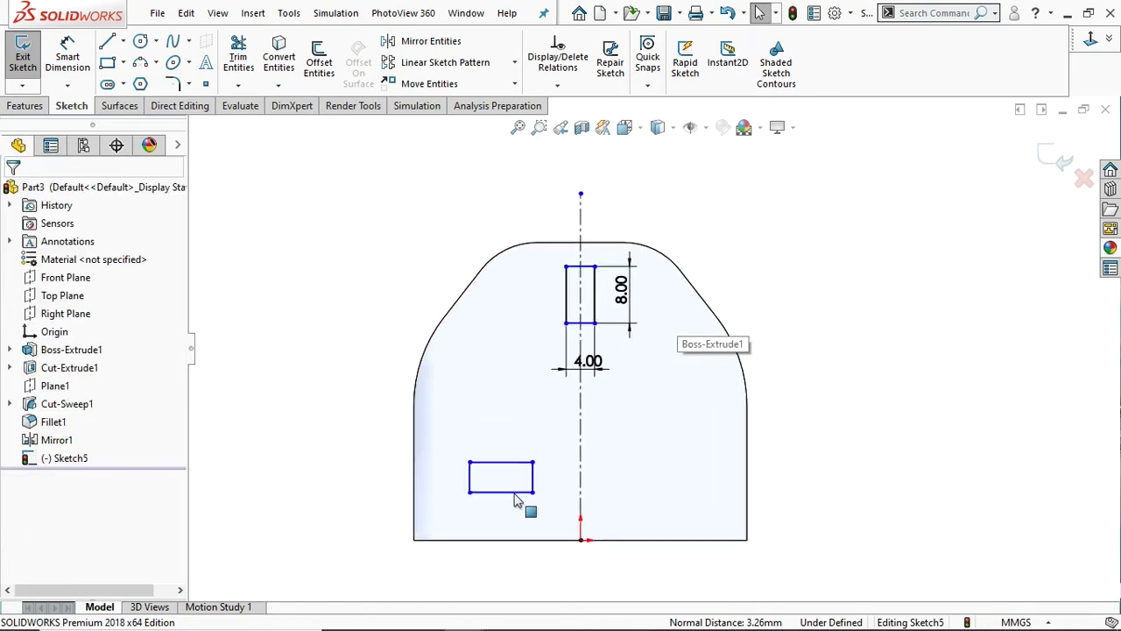
pyautogui.click(68, 57)
pyautogui.click(575, 250)
# Dimension the top rectangle's corner 5 mm below the plug's top edge.
pyautogui.click(578, 243)
pyautogui.click(421, 256)
pyautogui.click(420, 255)
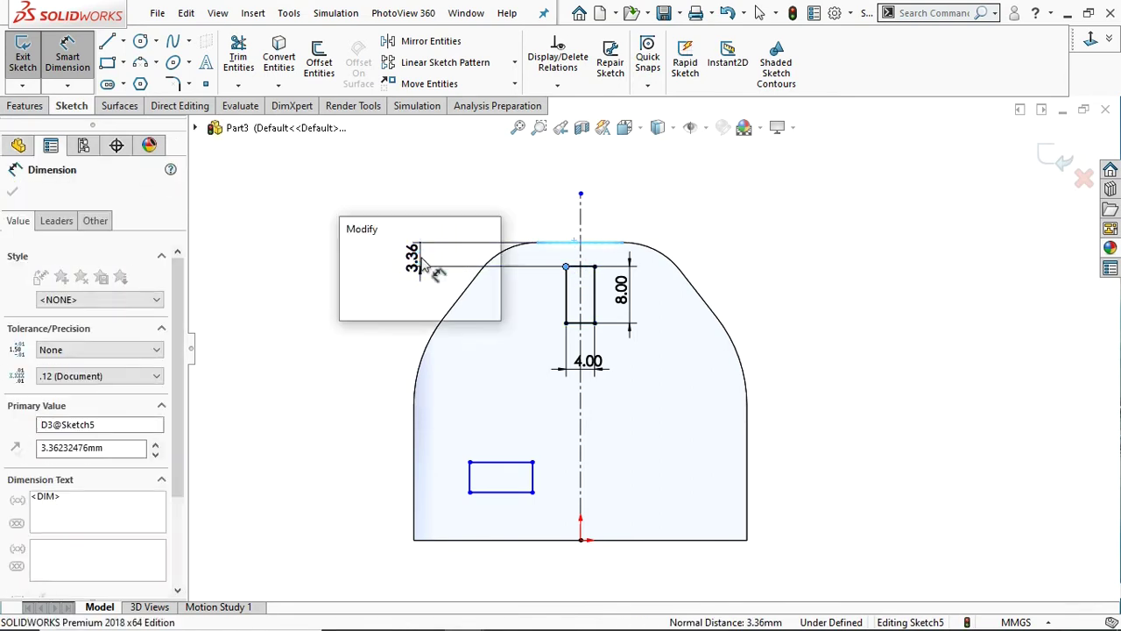
pyautogui.write('5')
pyautogui.press('Return')
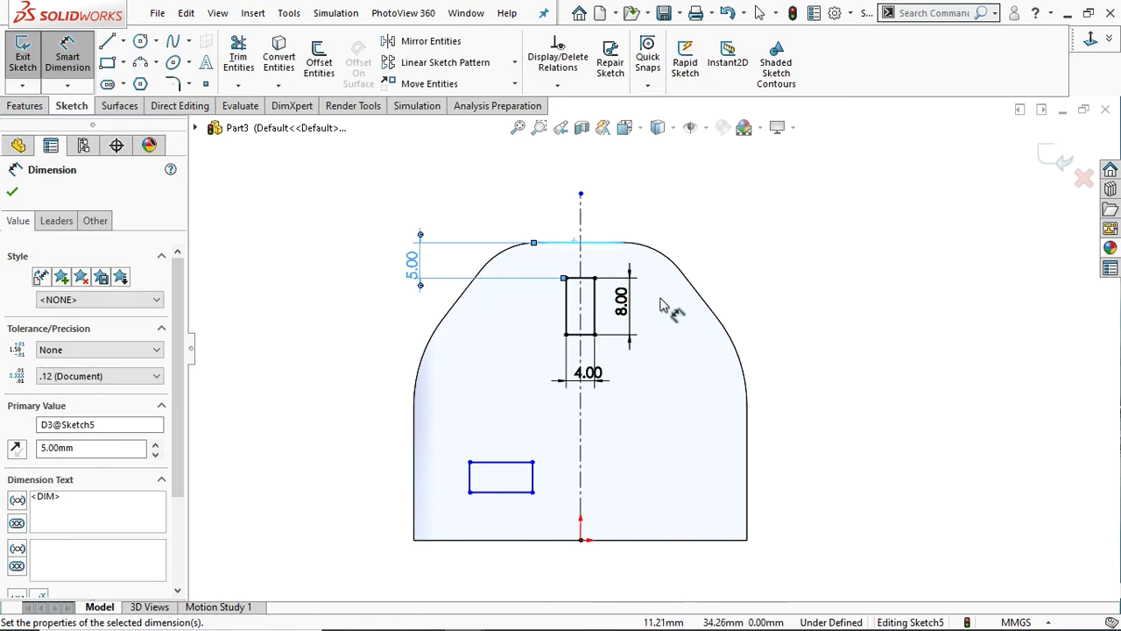
pyautogui.scroll(2, 657, 307)
pyautogui.scroll(-2, 644, 313)
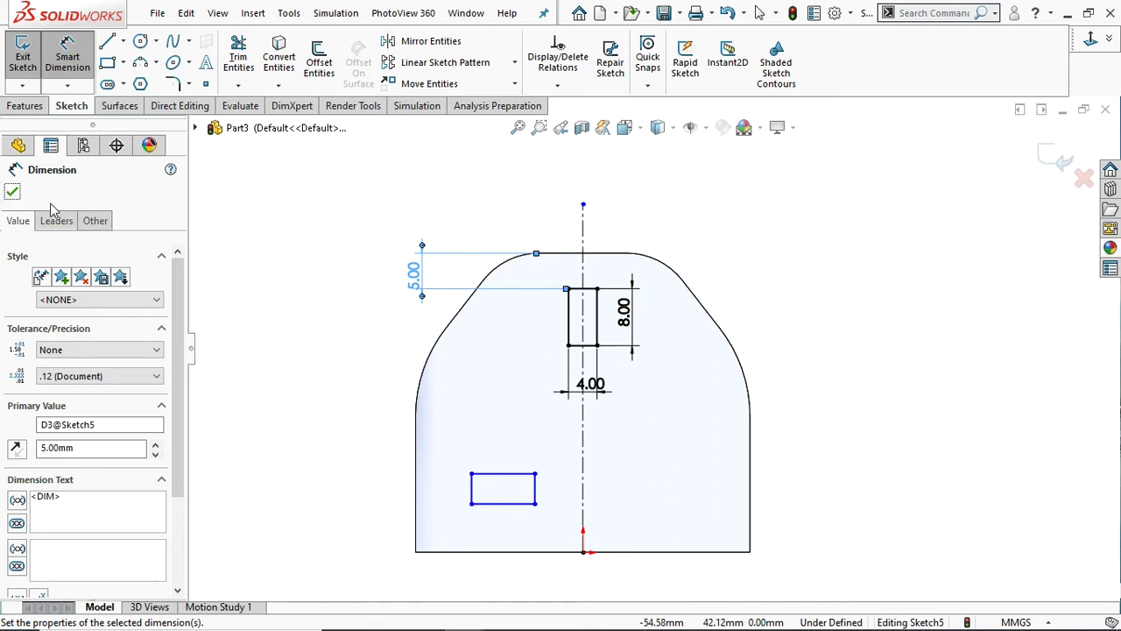
pyautogui.click(13, 191)
pyautogui.press('f')
pyautogui.moveTo(784, 328)
pyautogui.mouseDown(button='middle')
pyautogui.moveTo(758, 378)
pyautogui.moveTo(776, 401)
pyautogui.moveTo(768, 379)
pyautogui.mouseUp(button='middle')
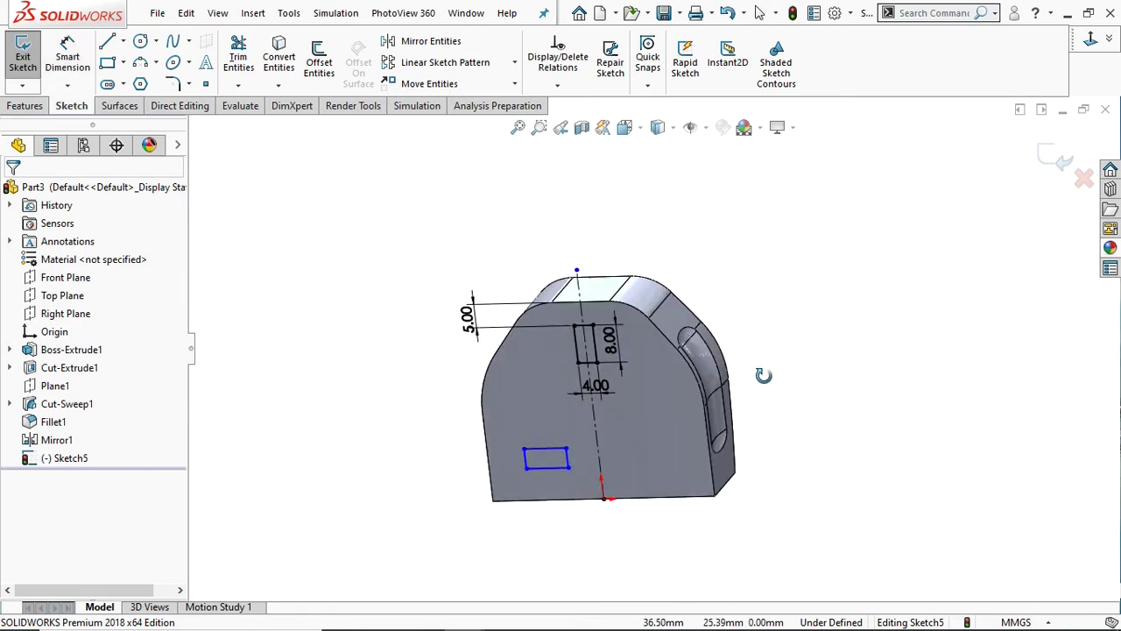
pyautogui.click(14, 111)
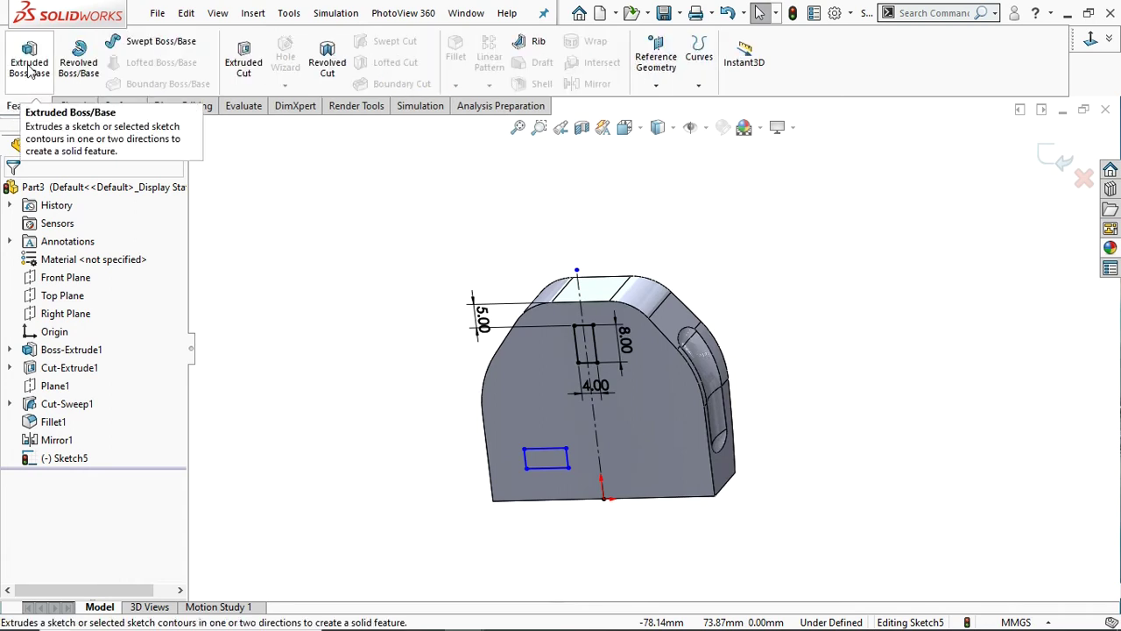
pyautogui.click(29, 57)
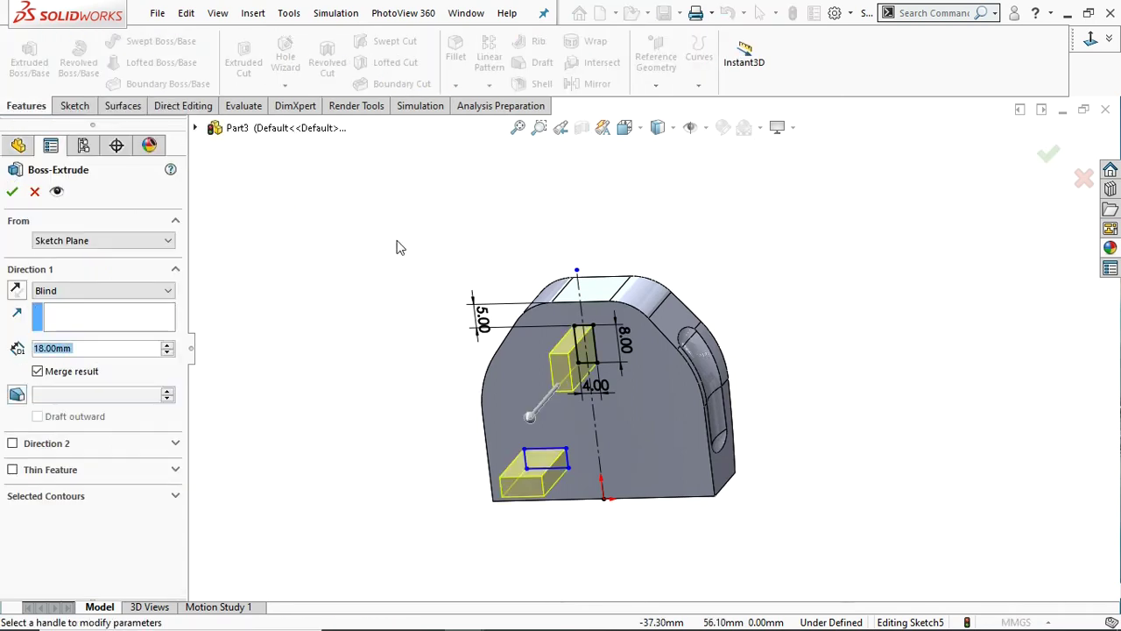
pyautogui.click(35, 191)
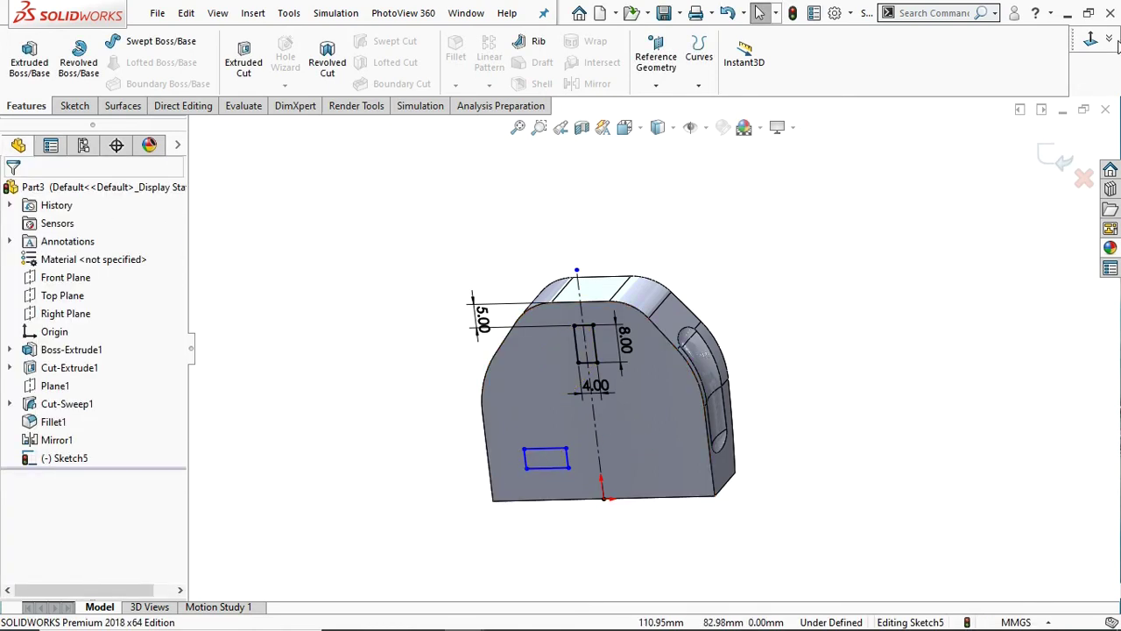
pyautogui.click(1091, 41)
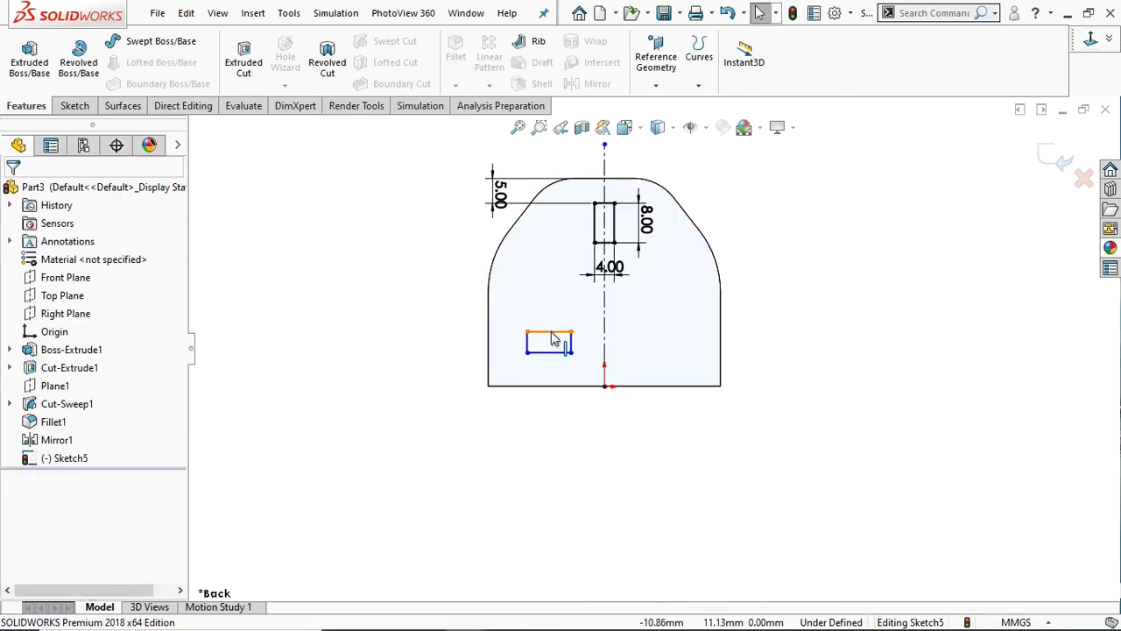
pyautogui.click(75, 105)
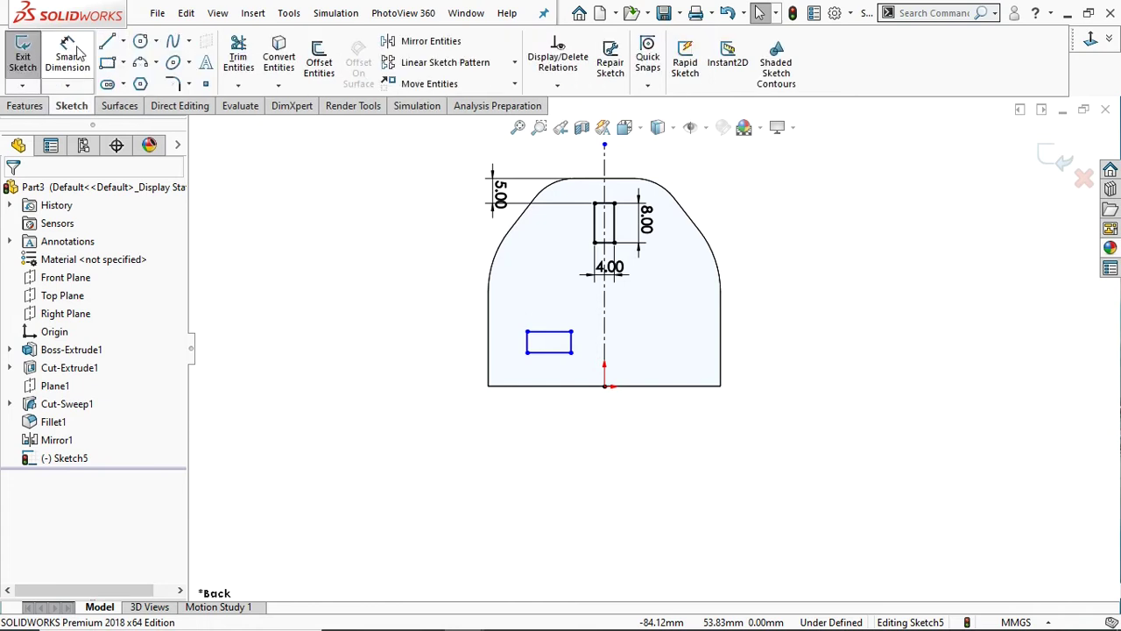
# Size the lower-left pin rectangle to 4 mm high by 6 mm wide.
pyautogui.click(68, 54)
pyautogui.click(526, 343)
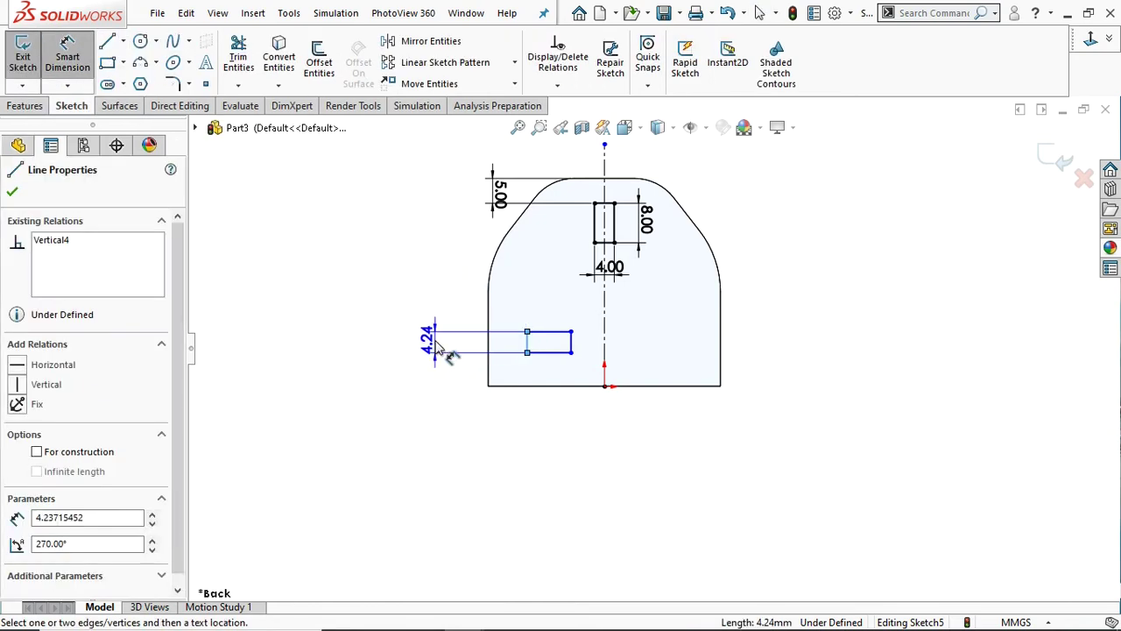
pyautogui.click(444, 347)
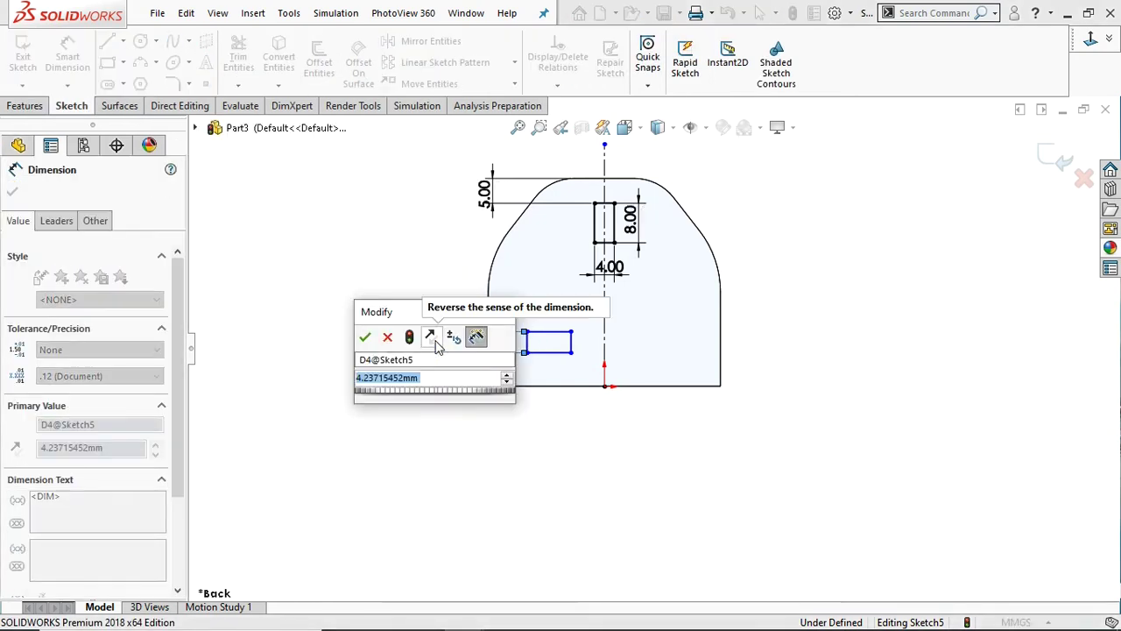
pyautogui.write('4')
pyautogui.press('Return')
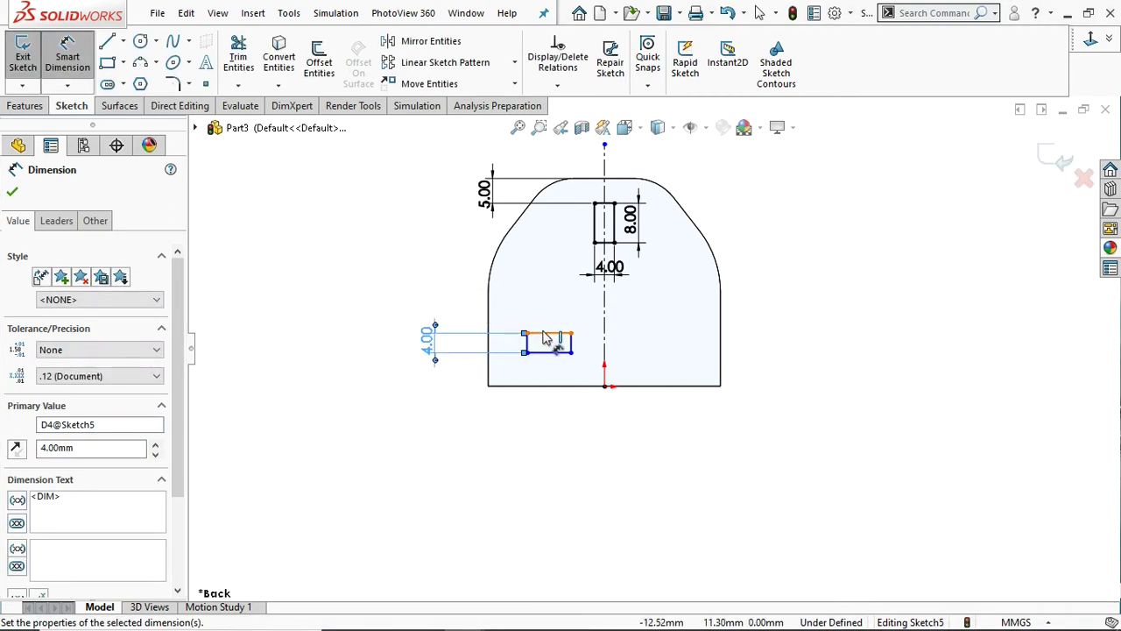
pyautogui.click(545, 339)
pyautogui.click(563, 319)
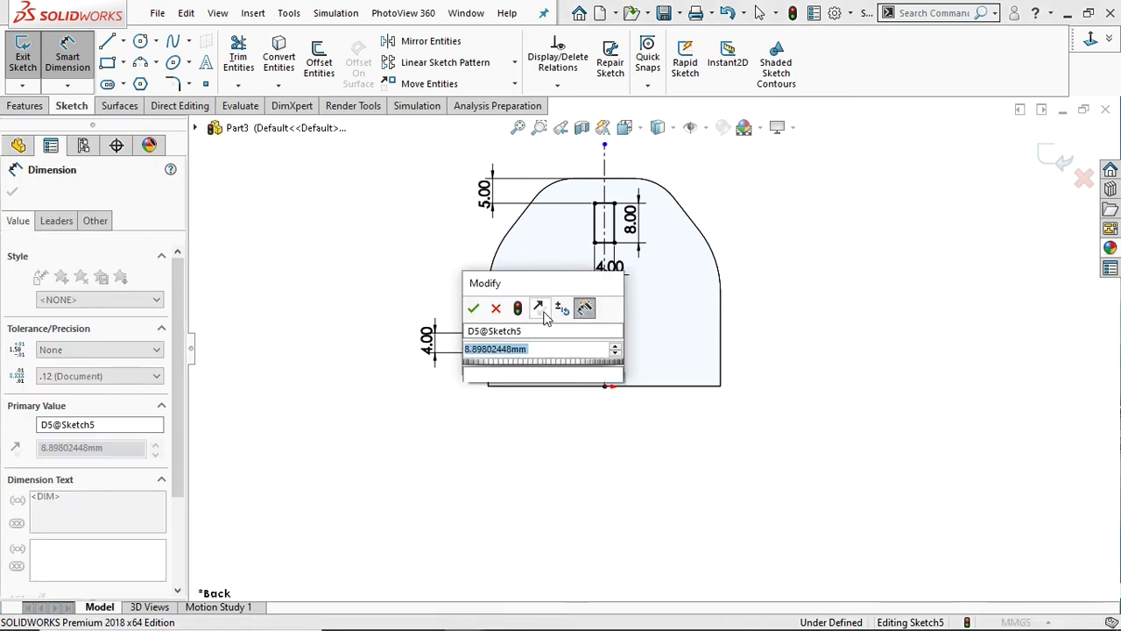
pyautogui.write('6')
pyautogui.press('Return')
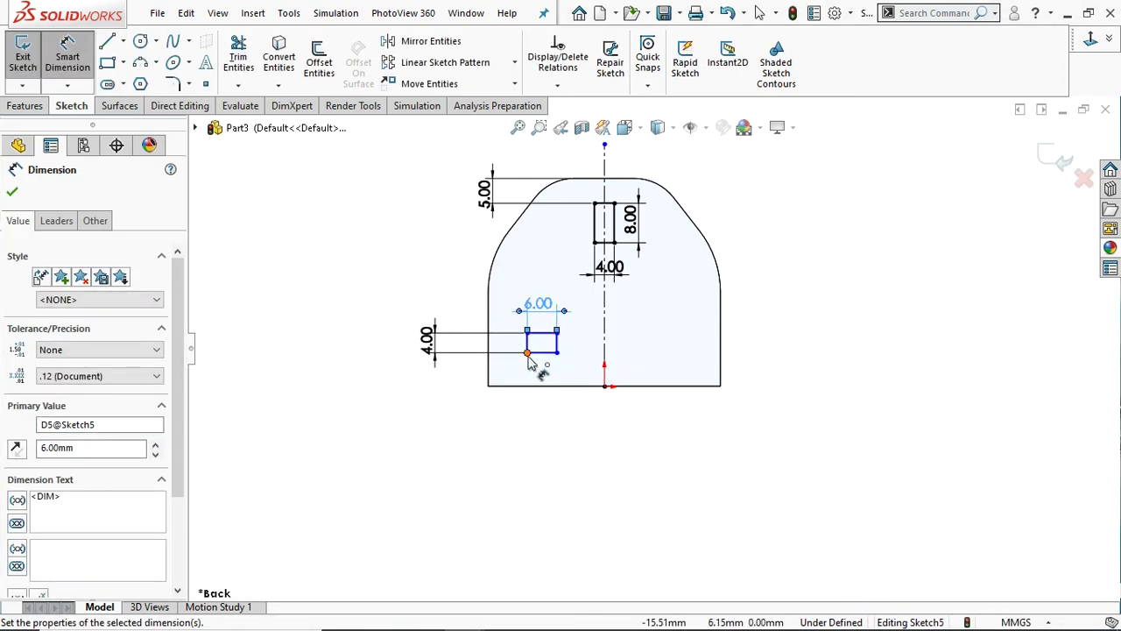
# Place the lower-left rectangle 11 mm up and 10 mm in from the bottom-left corner.
pyautogui.click(527, 352)
pyautogui.click(488, 385)
pyautogui.click(385, 375)
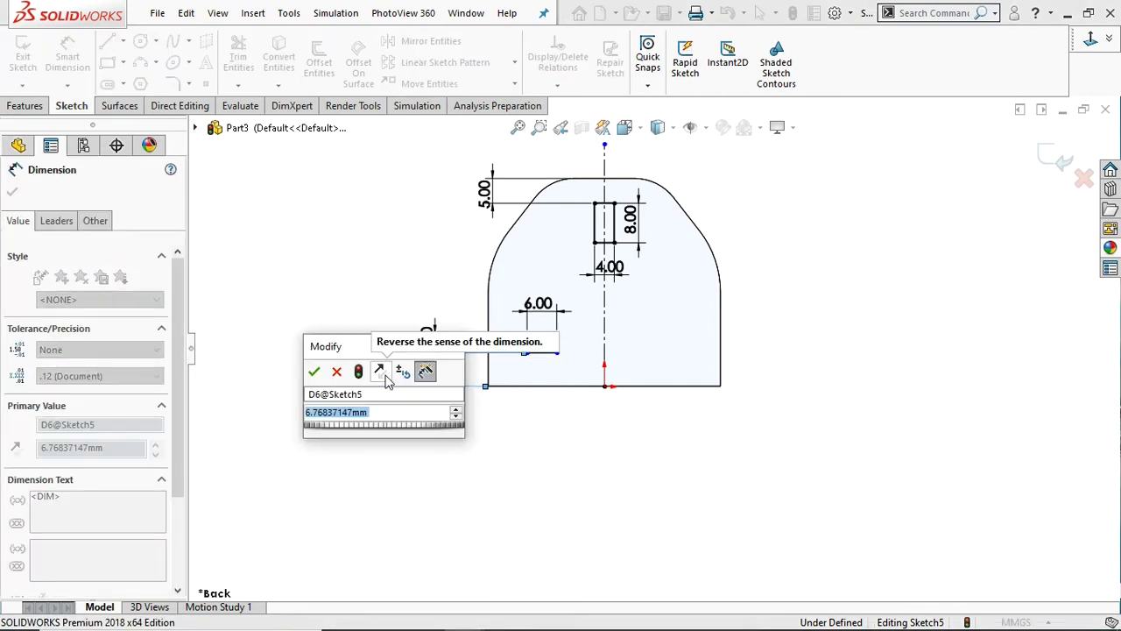
pyautogui.write('11')
pyautogui.press('Return')
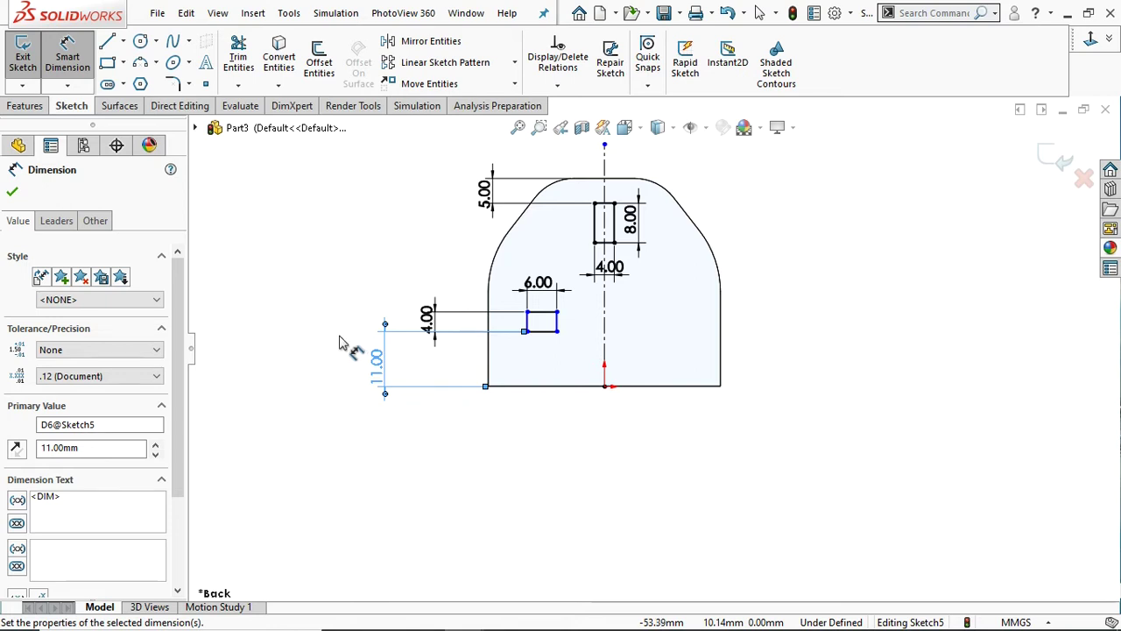
pyautogui.click(527, 332)
pyautogui.click(488, 386)
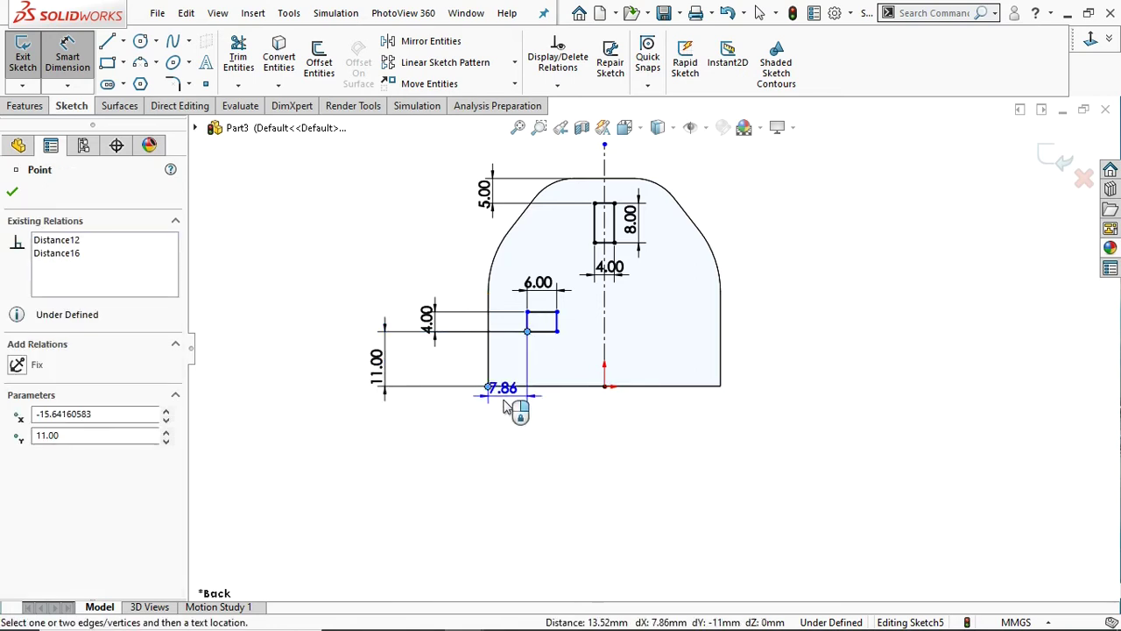
pyautogui.click(508, 435)
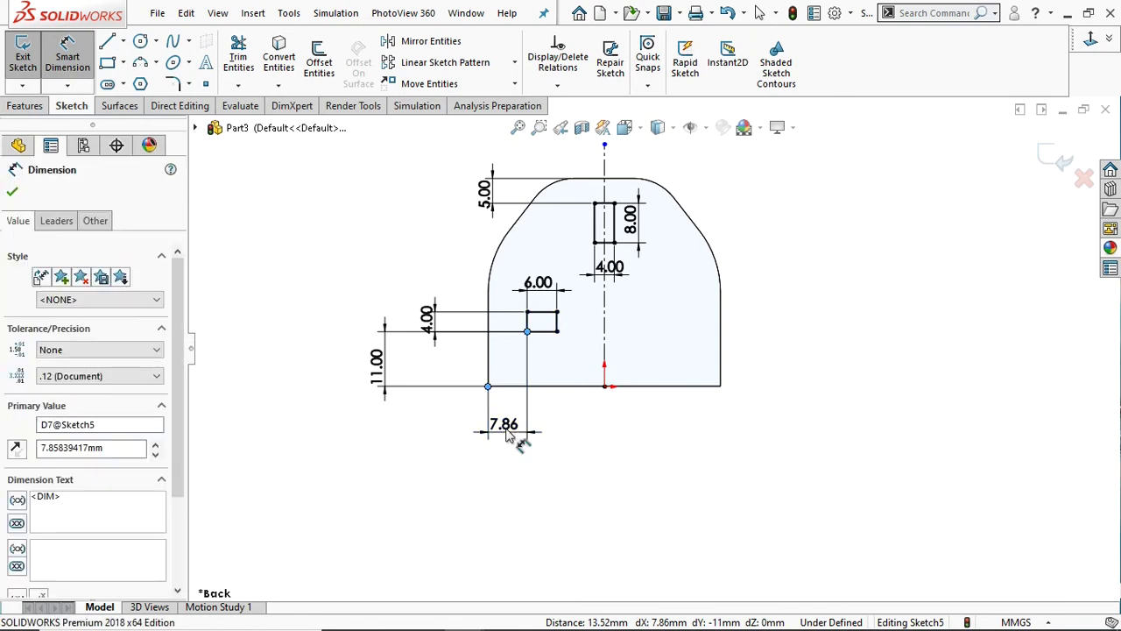
pyautogui.click(508, 435)
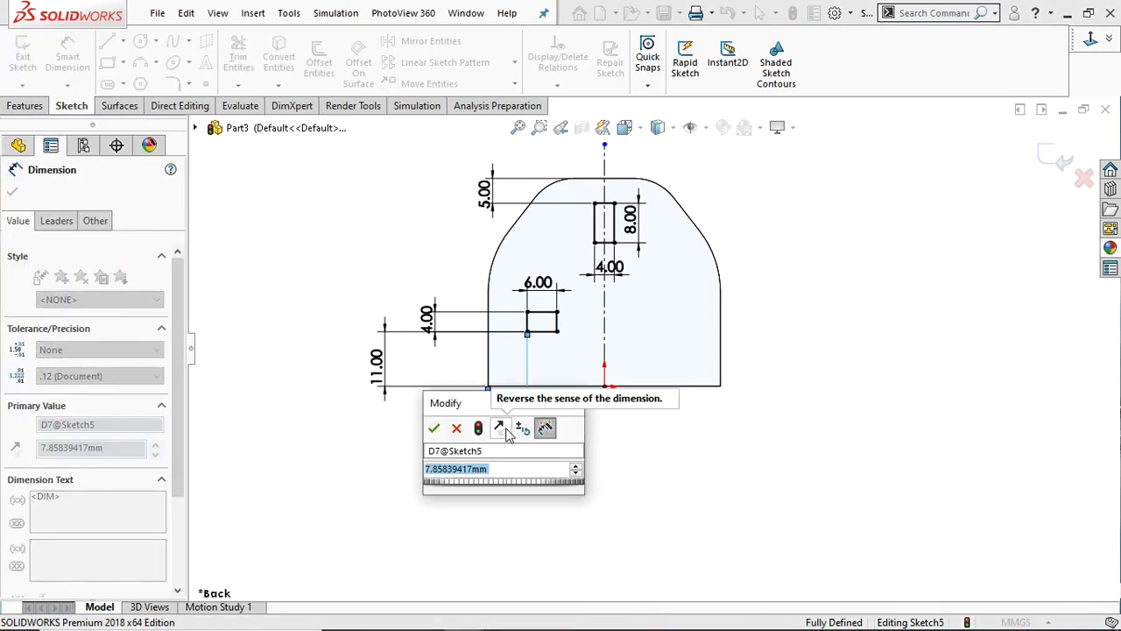
pyautogui.write('10')
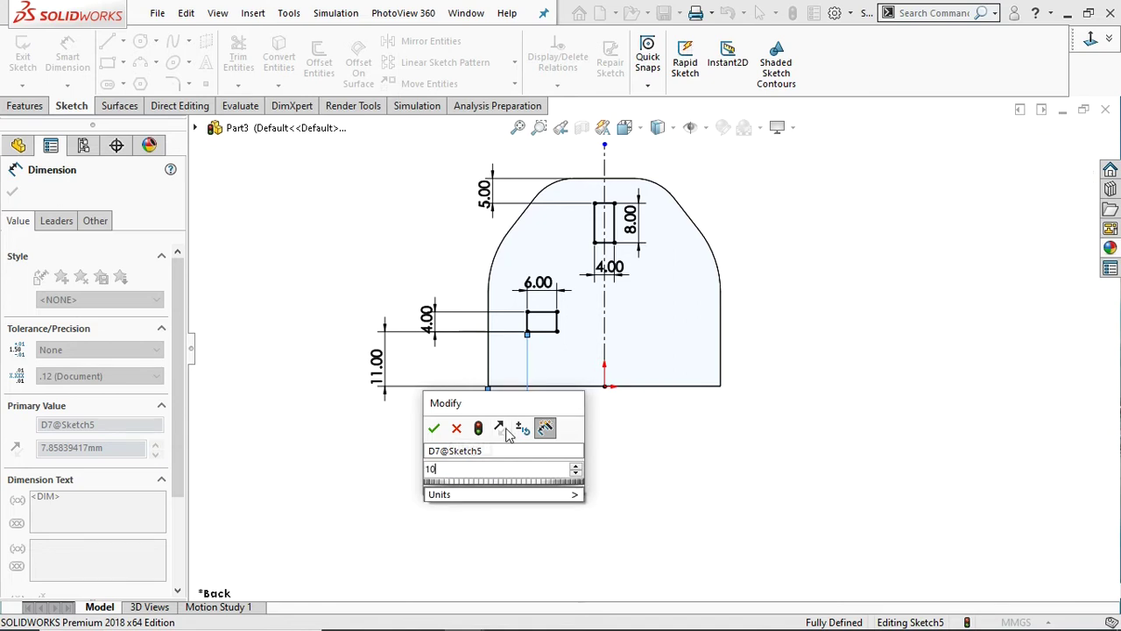
pyautogui.press('Return')
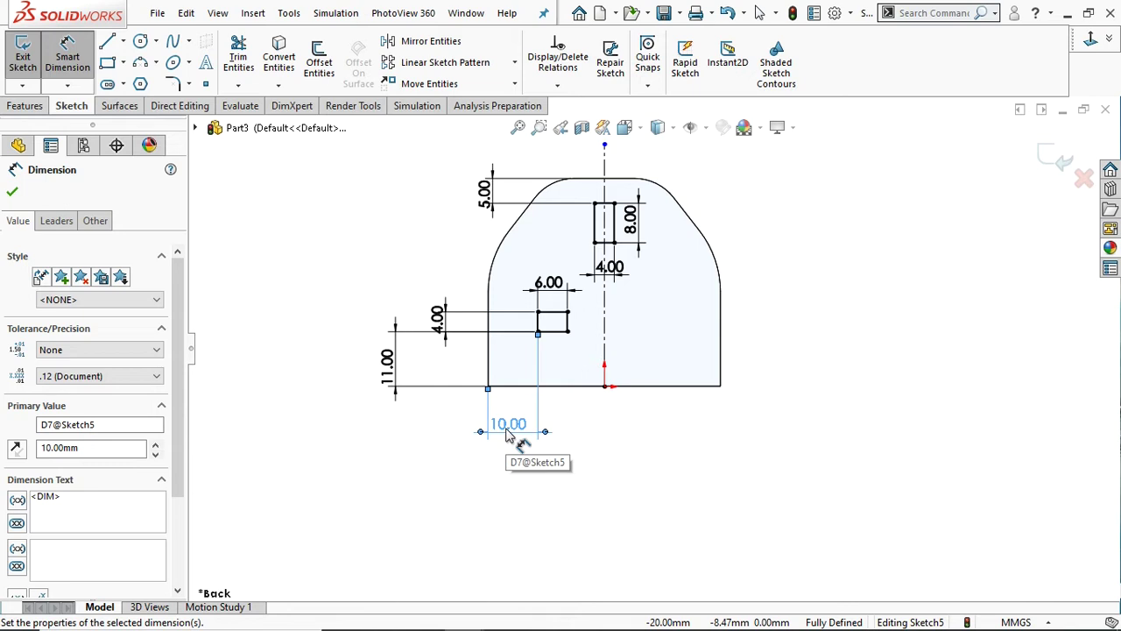
pyautogui.click(12, 194)
pyautogui.scroll(2, 675, 318)
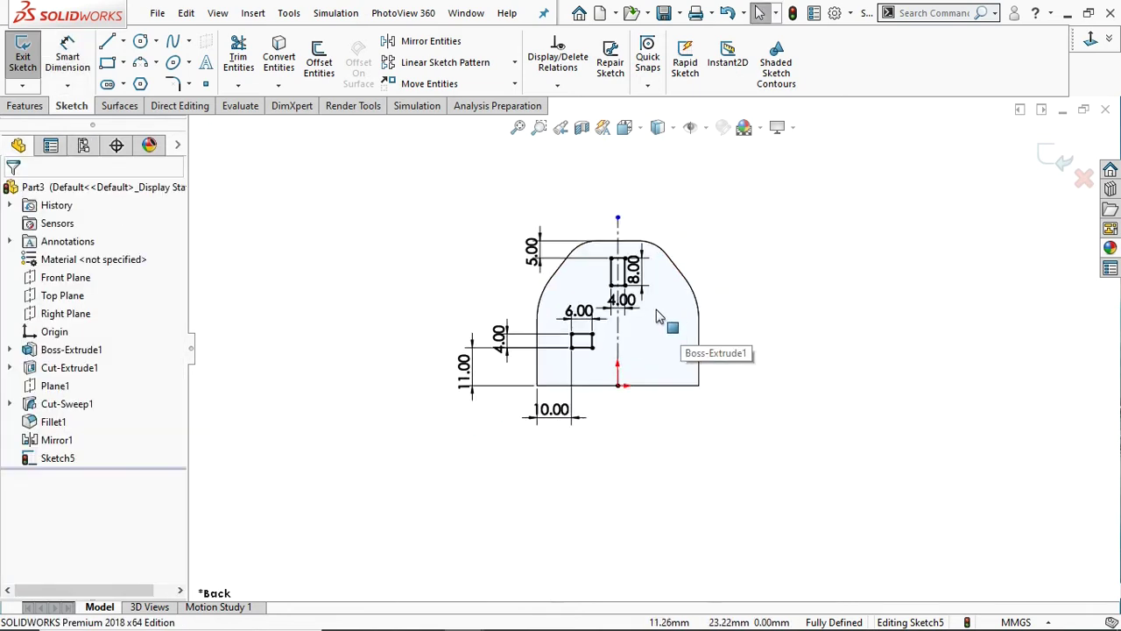
pyautogui.scroll(-2, 657, 317)
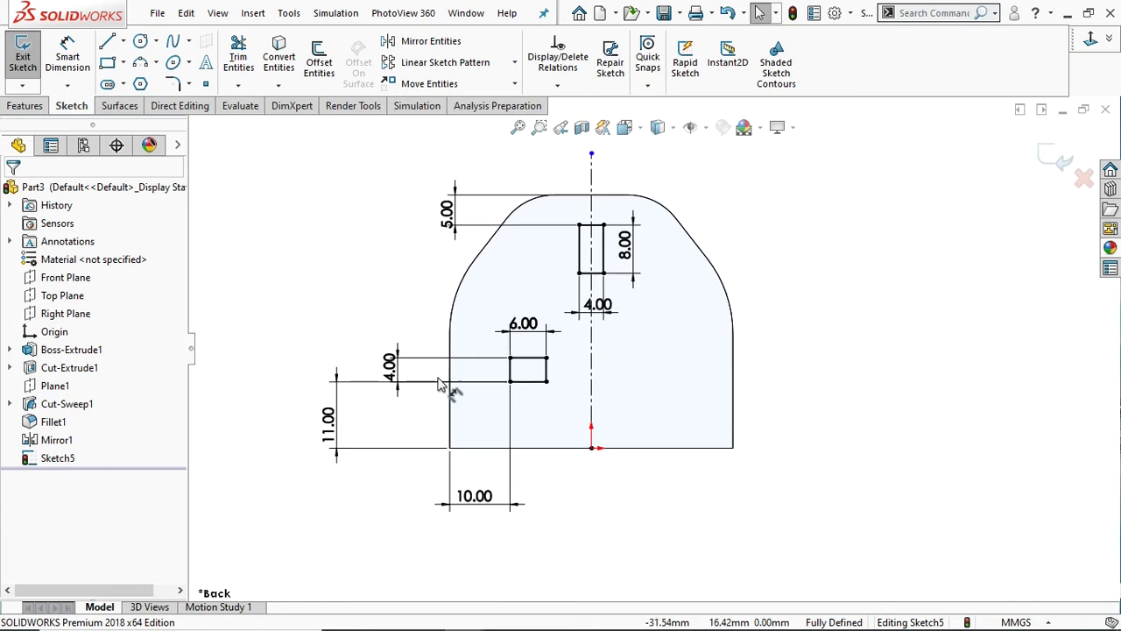
pyautogui.moveTo(562, 403); pyautogui.dragTo(484, 346)
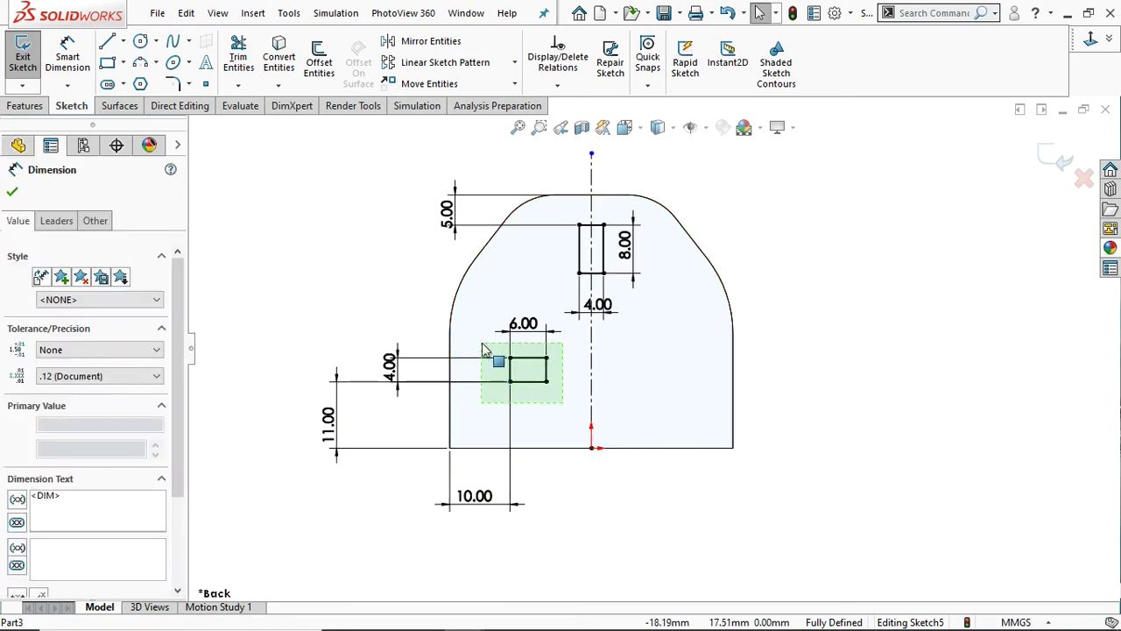
# Mirror the lower-left pin rectangle about the vertical centerline to the right side.
pyautogui.click(428, 44)
pyautogui.click(69, 428)
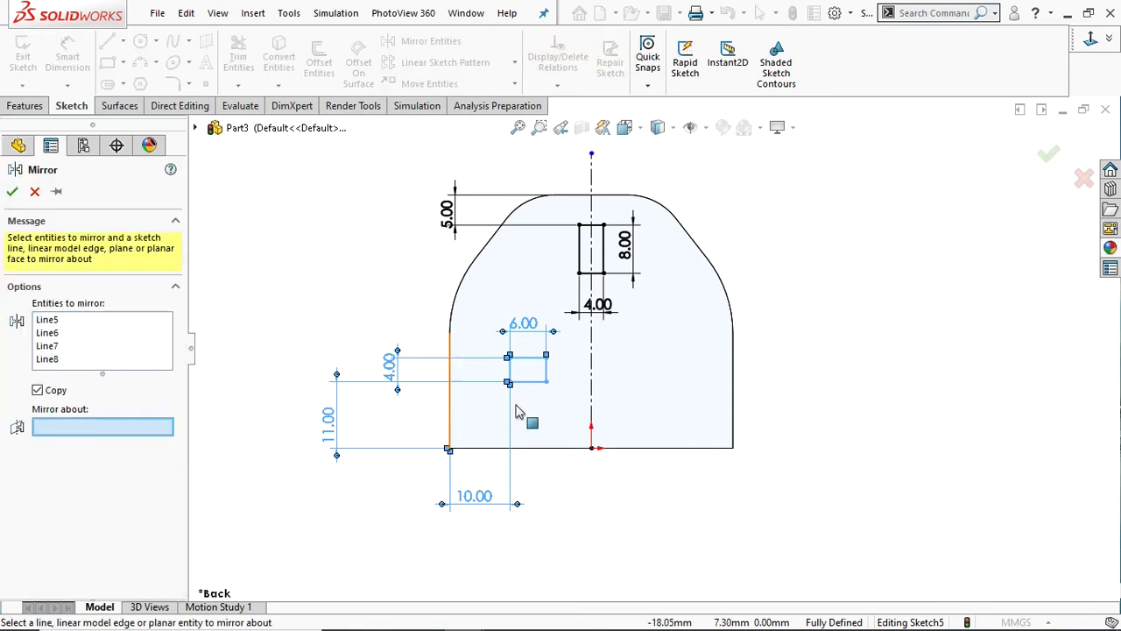
pyautogui.click(592, 390)
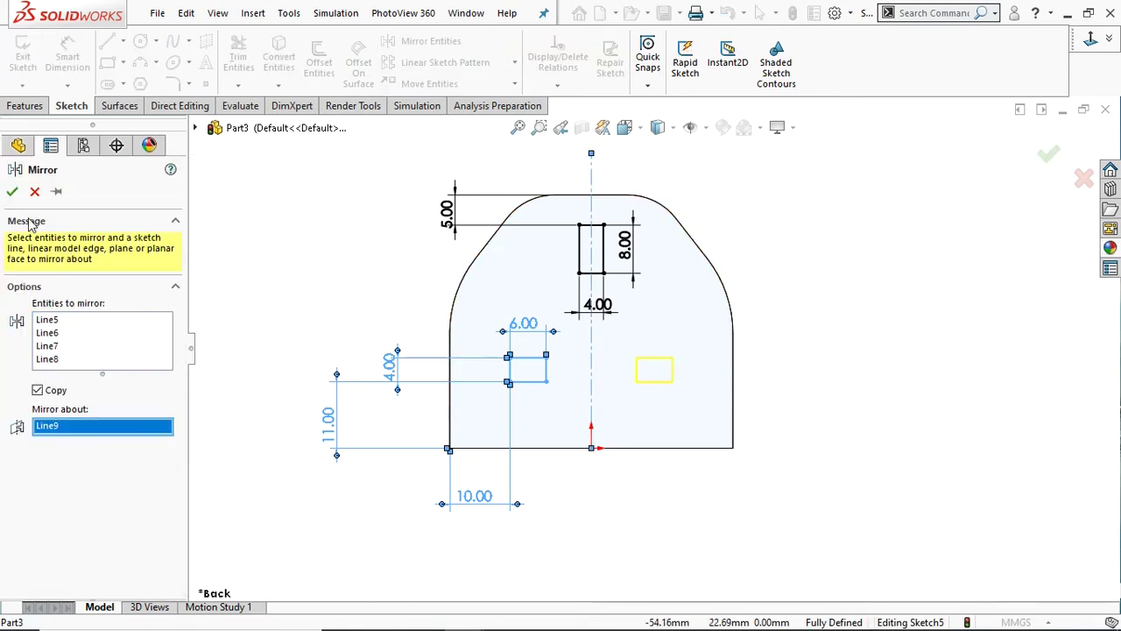
pyautogui.click(12, 191)
pyautogui.scroll(1, 671, 342)
pyautogui.scroll(1, 675, 320)
pyautogui.moveTo(752, 287)
pyautogui.mouseDown(button='middle')
pyautogui.moveTo(709, 284)
pyautogui.moveTo(745, 318)
pyautogui.mouseUp(button='middle')
pyautogui.moveTo(721, 357); pyautogui.dragTo(714, 365, button='middle')
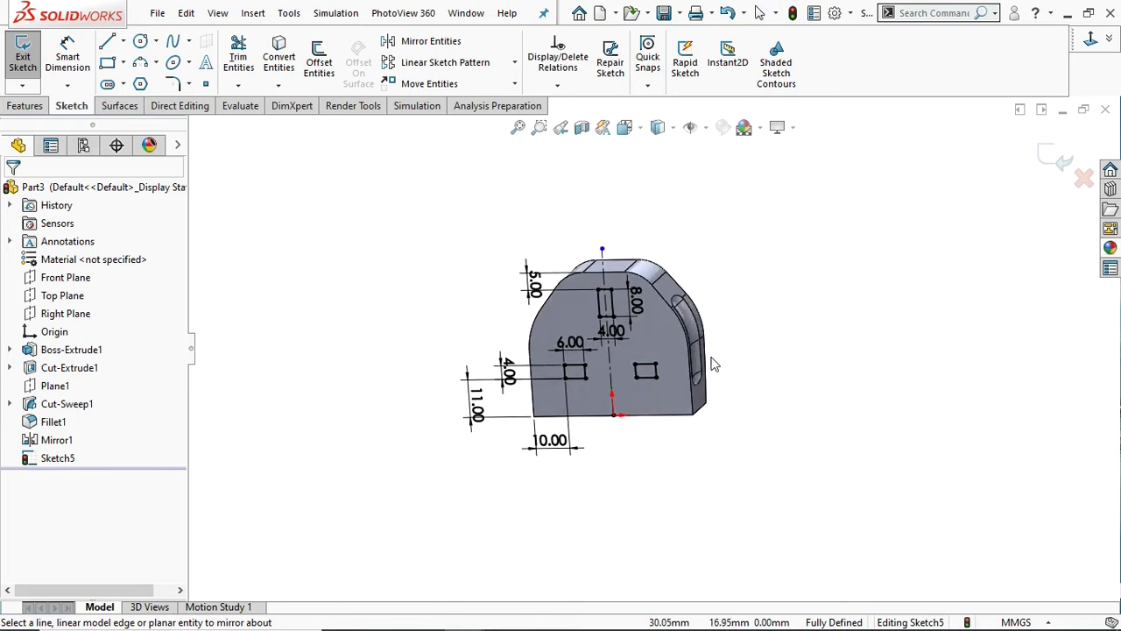
# Boss-extrude the three pin rectangles 10 mm, then sketch on the top pin's end face.
pyautogui.click(31, 106)
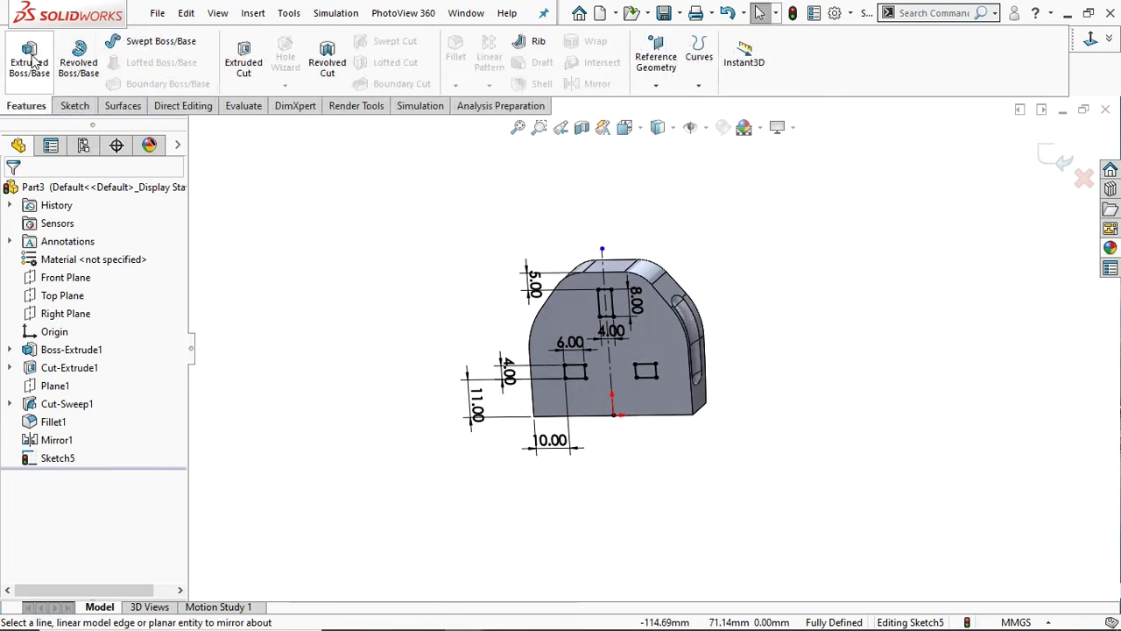
pyautogui.click(33, 60)
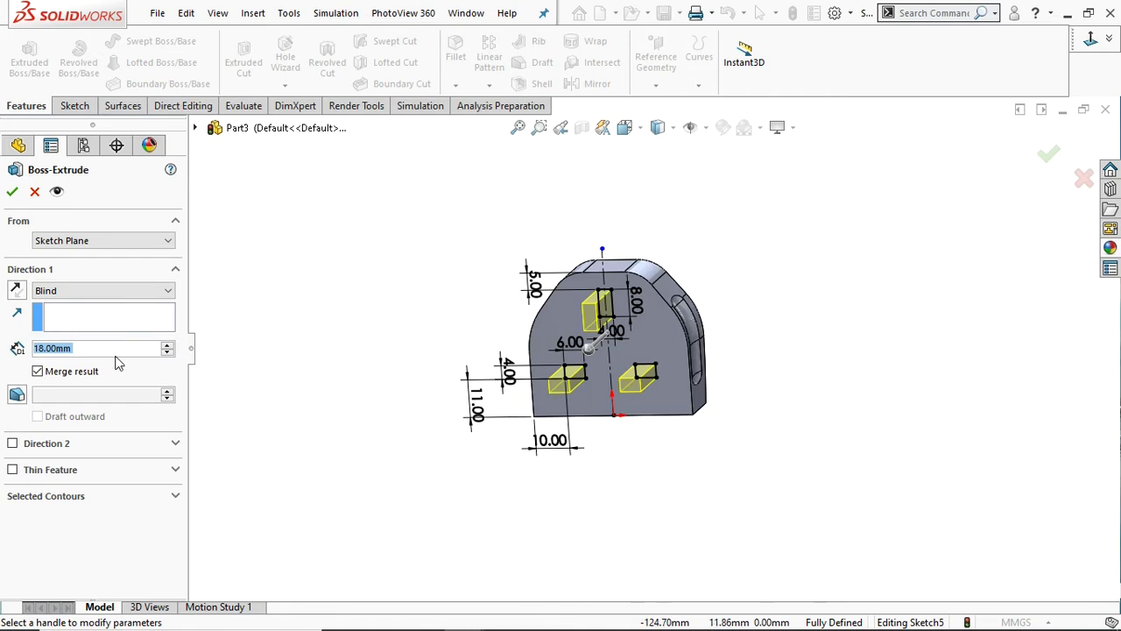
pyautogui.write('10')
pyautogui.press('Return')
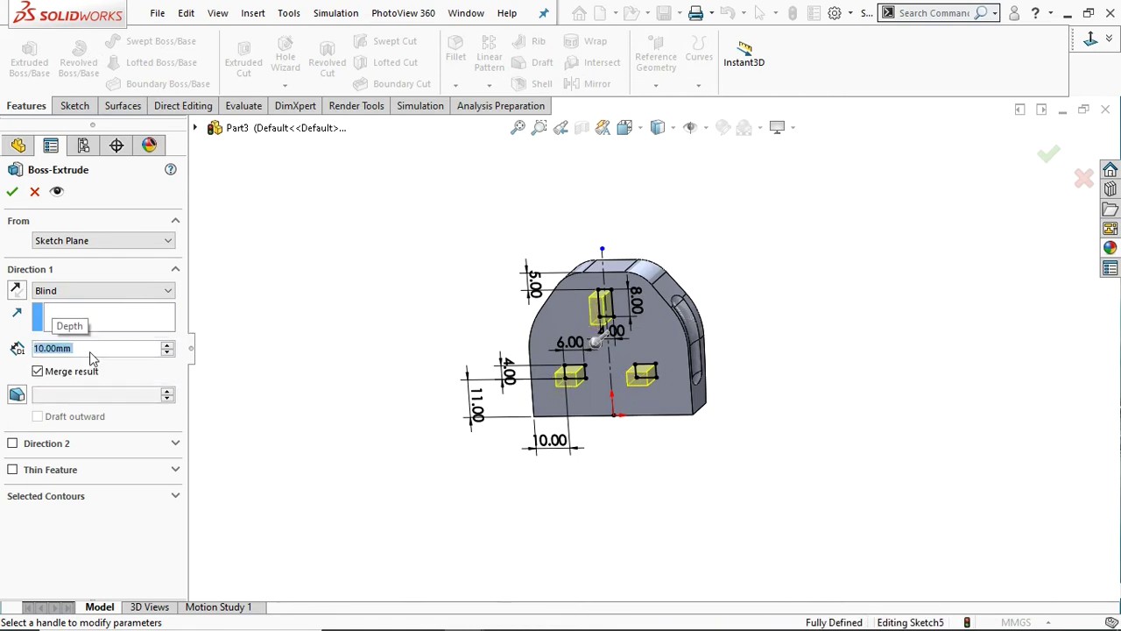
pyautogui.click(13, 192)
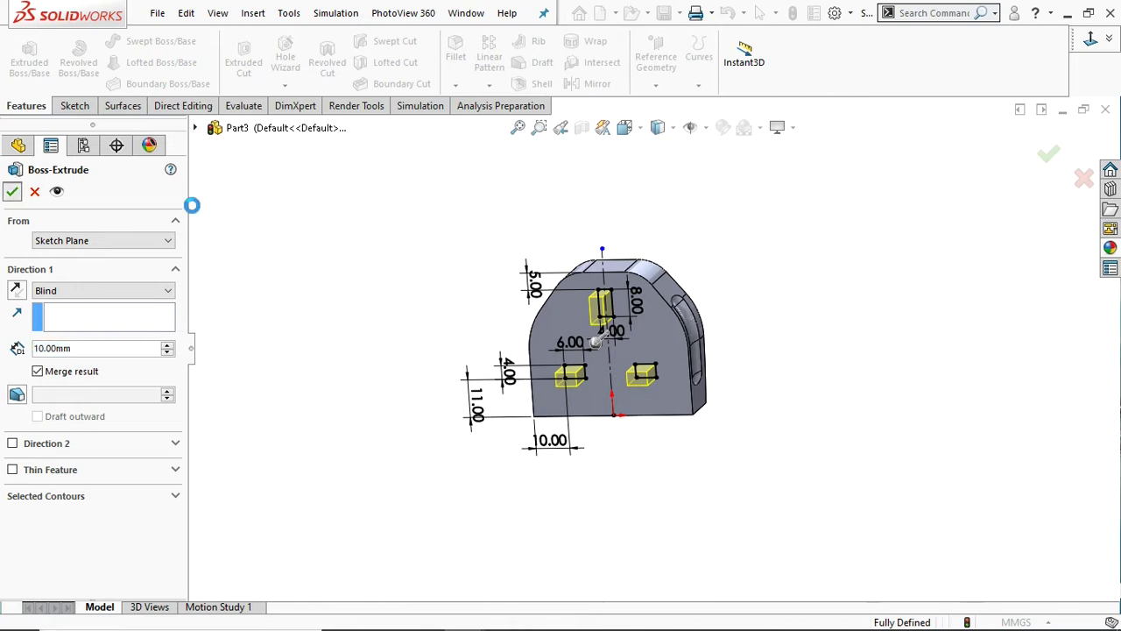
pyautogui.moveTo(737, 285)
pyautogui.mouseDown(button='middle')
pyautogui.moveTo(743, 312)
pyautogui.moveTo(765, 275)
pyautogui.moveTo(727, 343)
pyautogui.moveTo(649, 392)
pyautogui.moveTo(720, 317)
pyautogui.moveTo(741, 275)
pyautogui.mouseUp(button='middle')
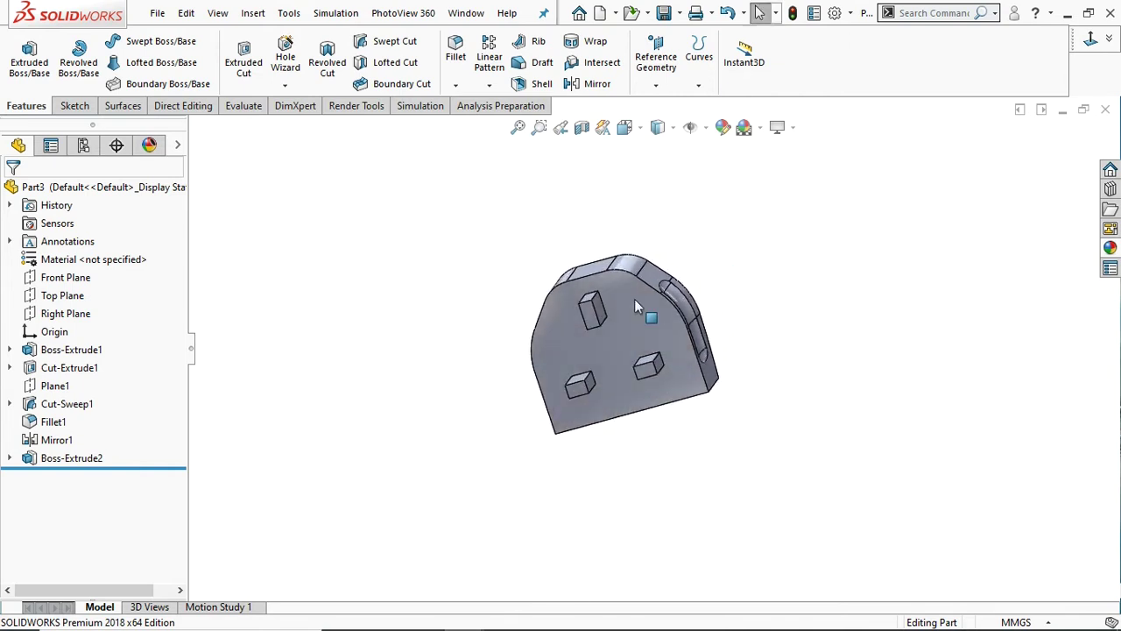
pyautogui.click(589, 319)
pyautogui.click(637, 245)
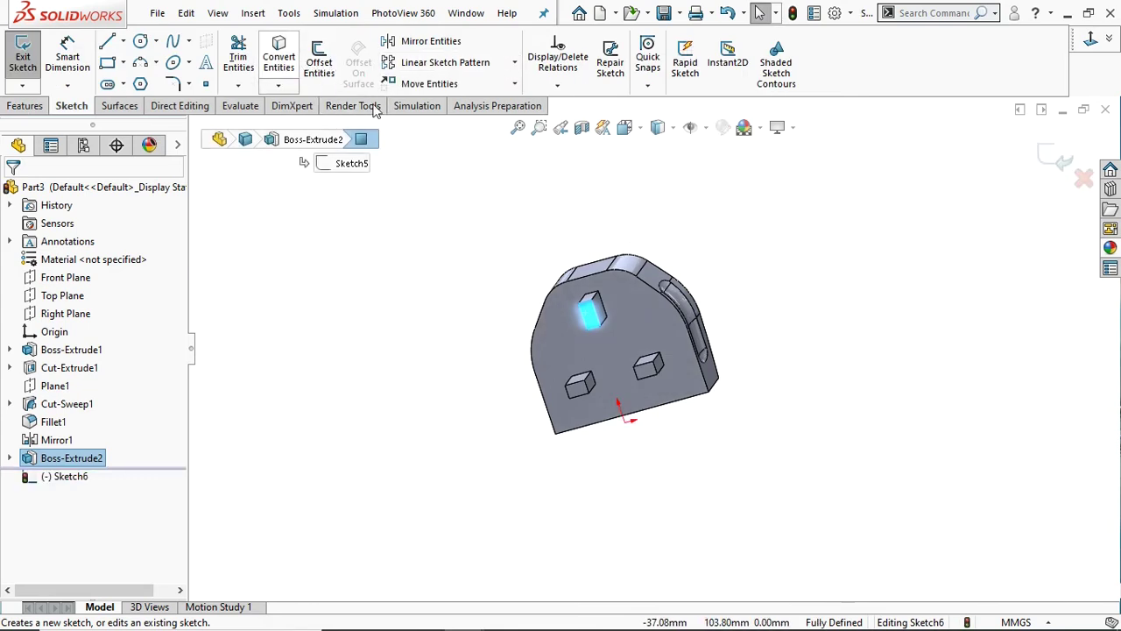
# Convert the top pin face outline and extrude it a further 10 mm.
pyautogui.click(296, 66)
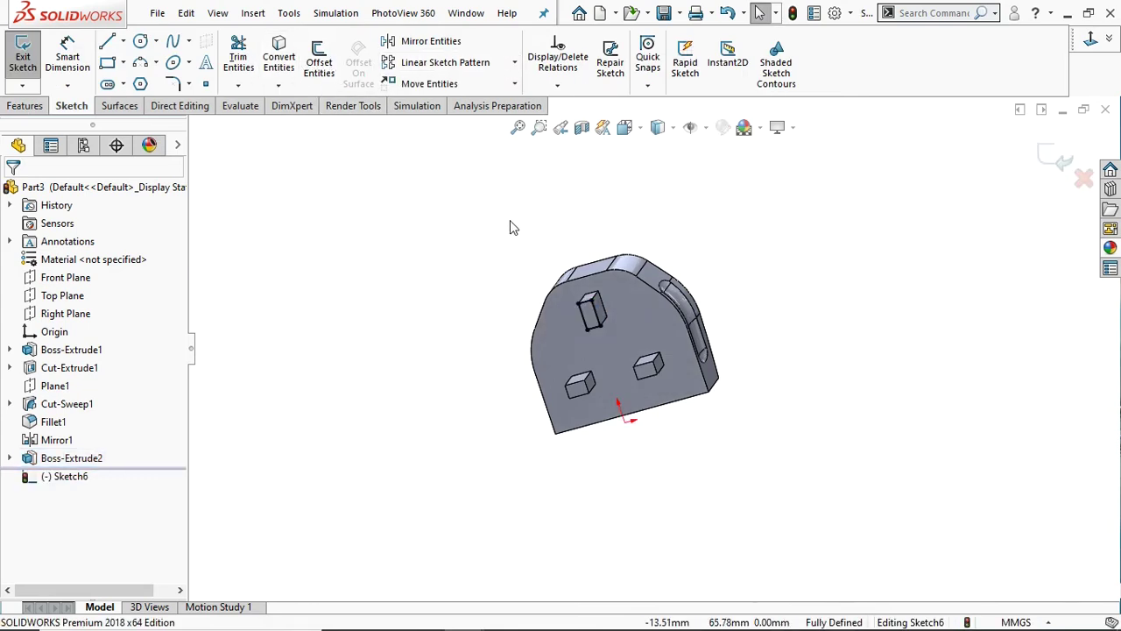
pyautogui.click(27, 106)
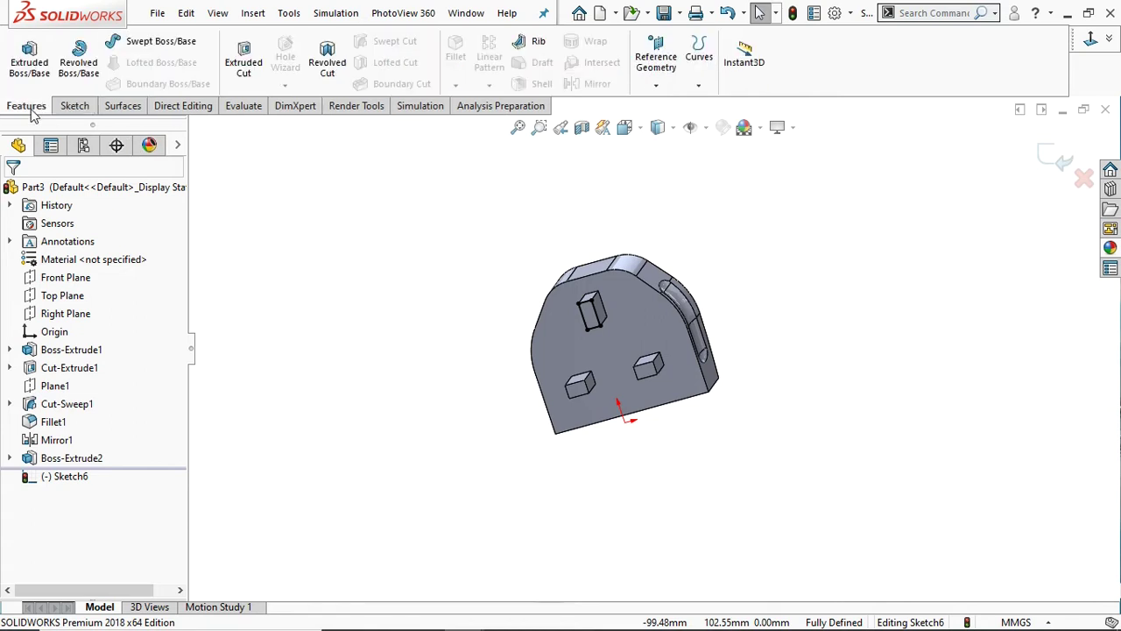
pyautogui.click(29, 57)
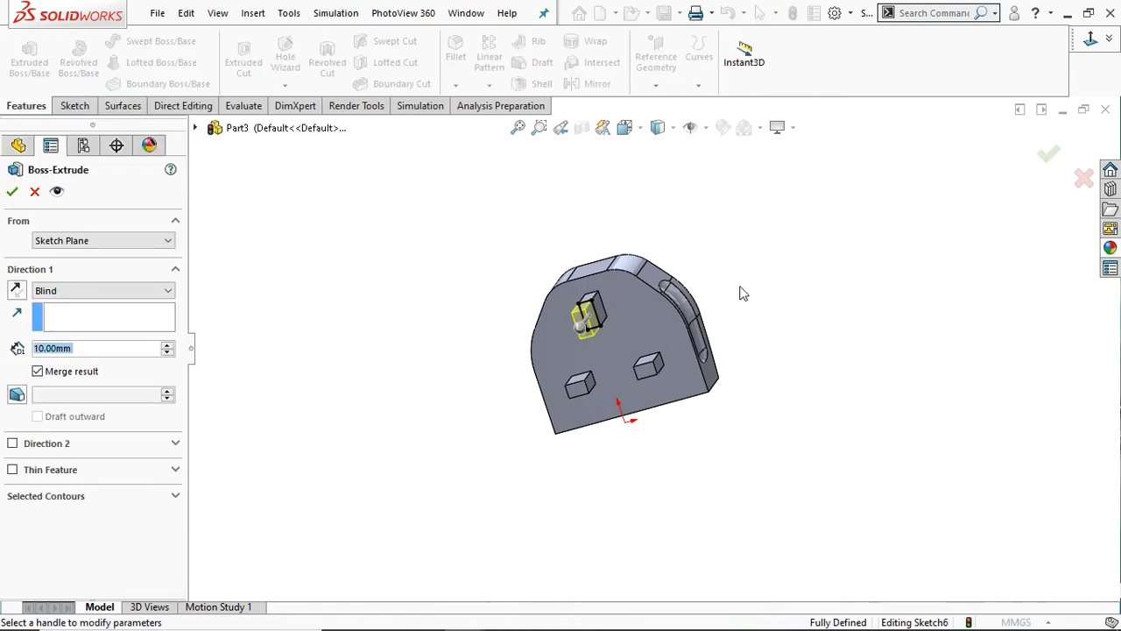
pyautogui.moveTo(741, 293); pyautogui.dragTo(420, 346, button='middle')
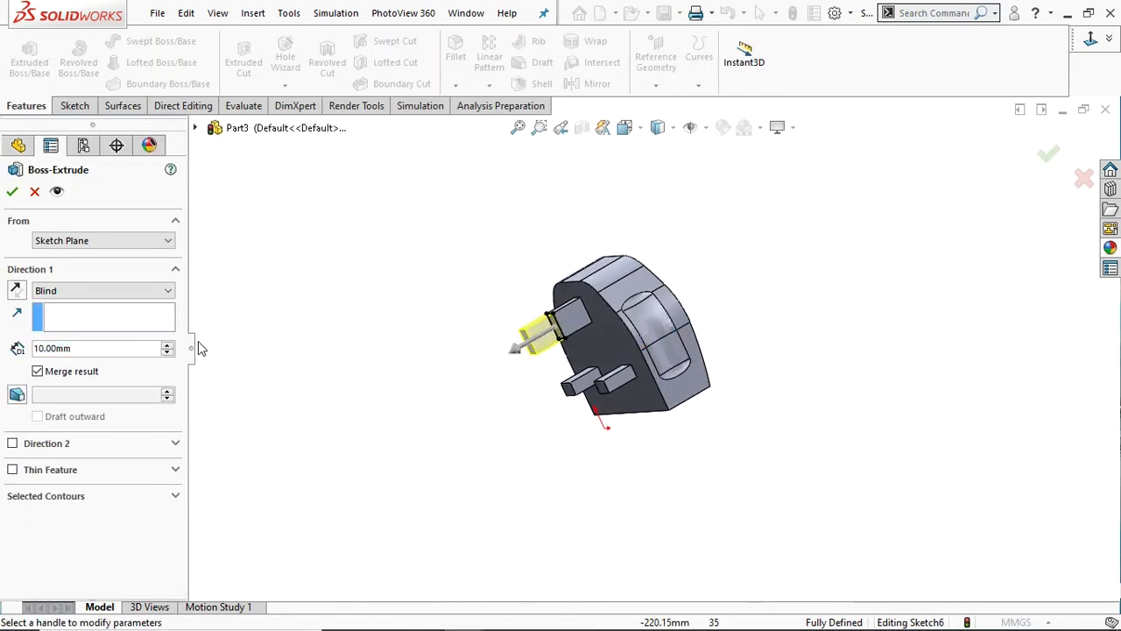
pyautogui.click(12, 193)
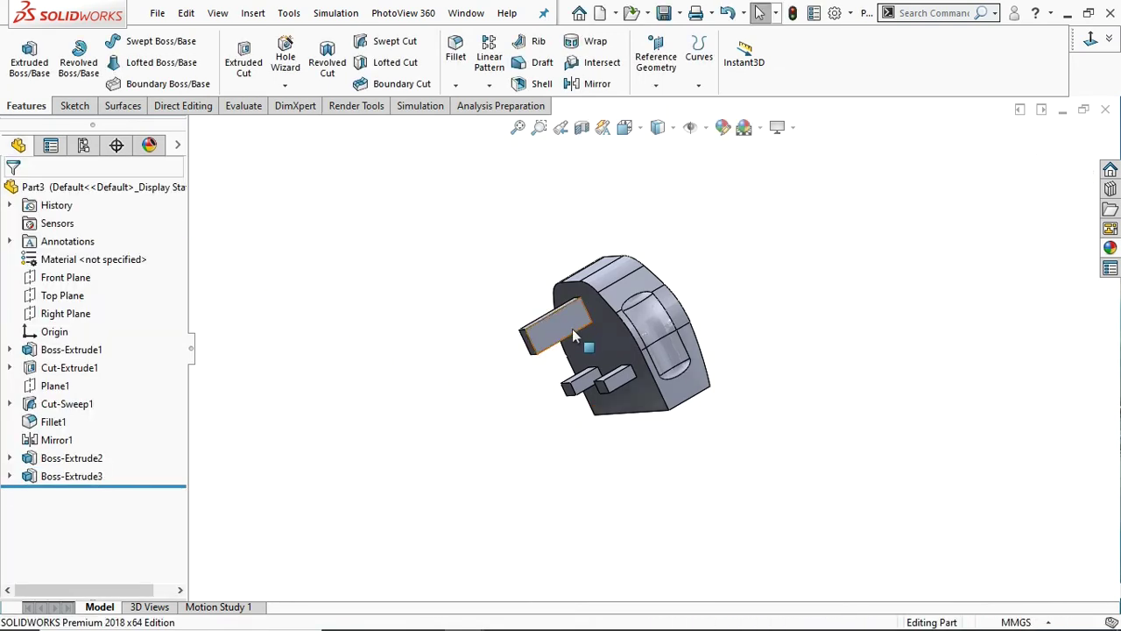
pyautogui.scroll(-3, 571, 337)
pyautogui.moveTo(512, 435); pyautogui.dragTo(528, 407, button='middle')
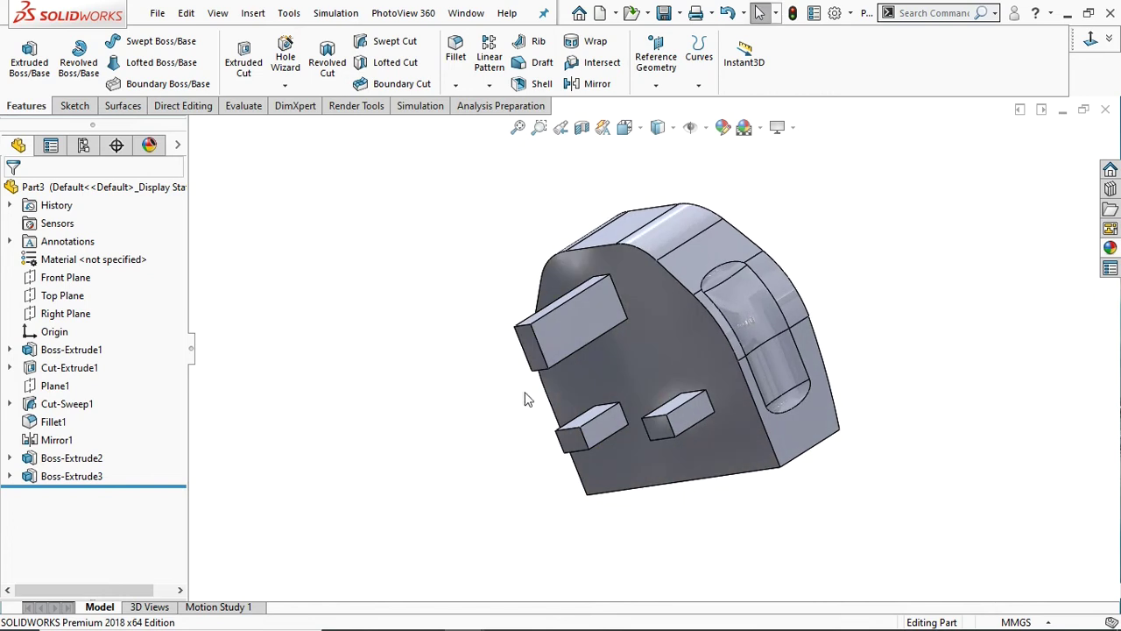
pyautogui.click(529, 355)
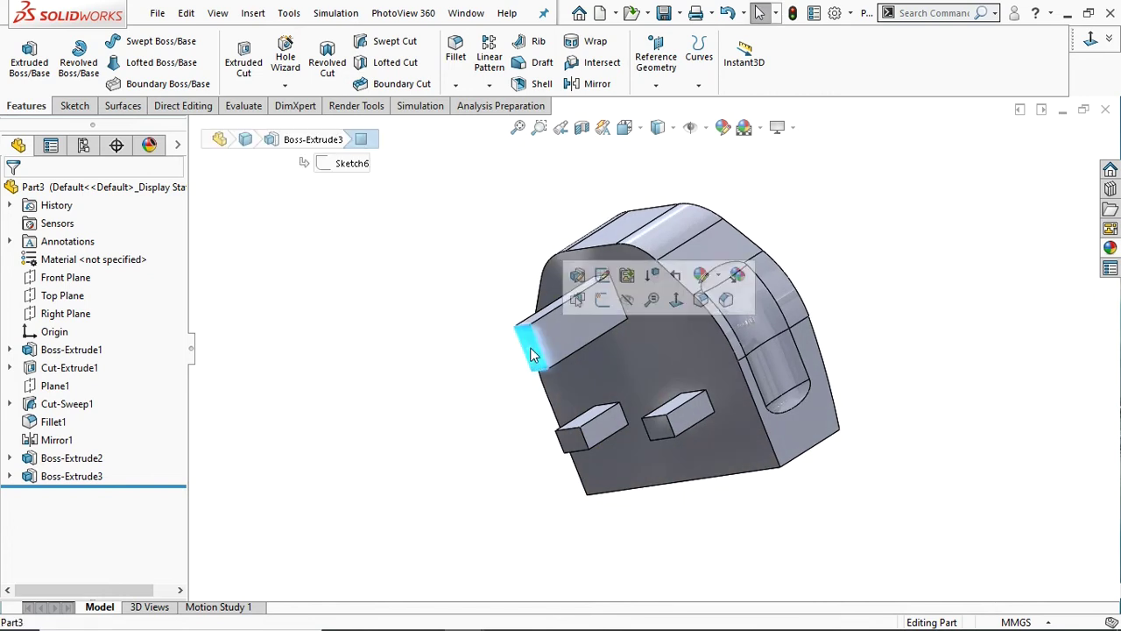
# Copy the top pin's end outline into a sketch and extrude it 5 mm with a 20° draft.
pyautogui.click(604, 306)
pyautogui.click(281, 60)
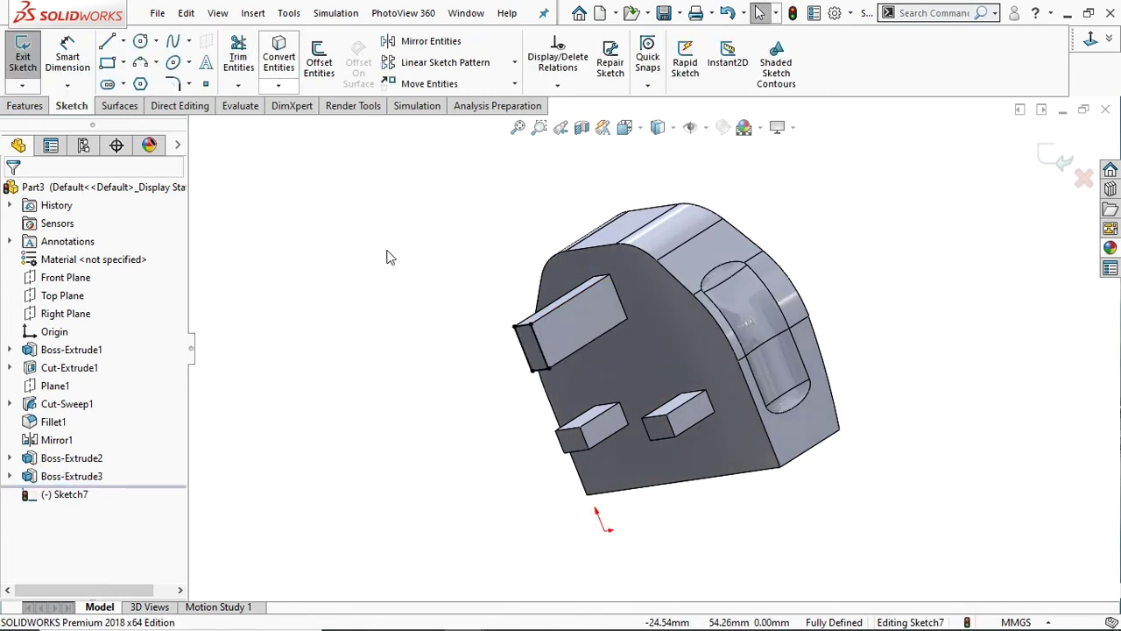
pyautogui.click(21, 110)
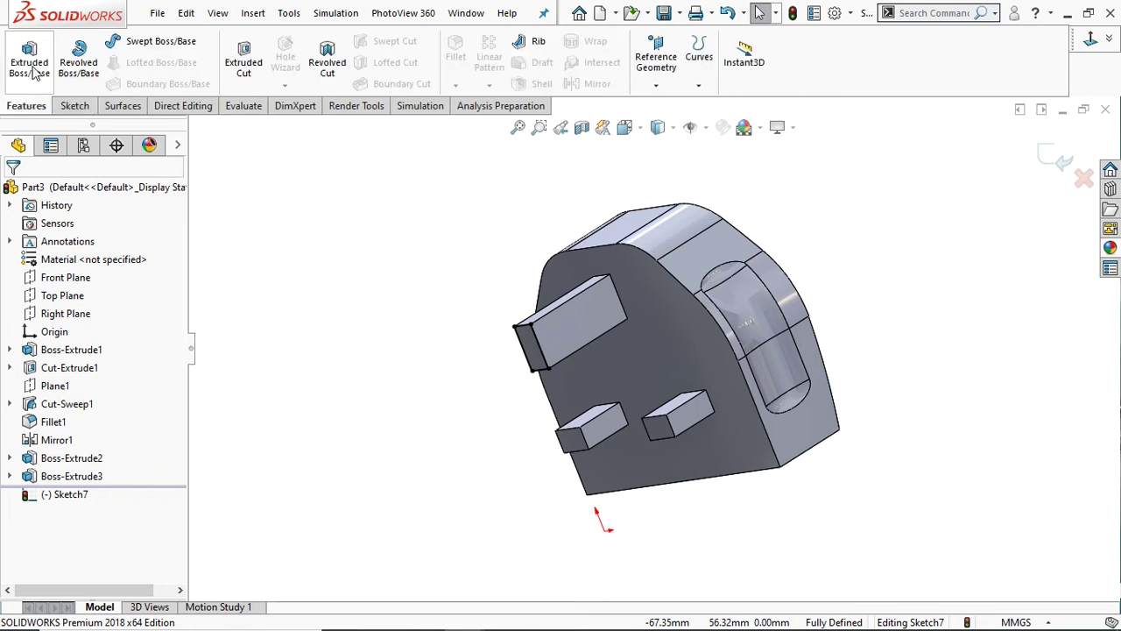
pyautogui.click(32, 70)
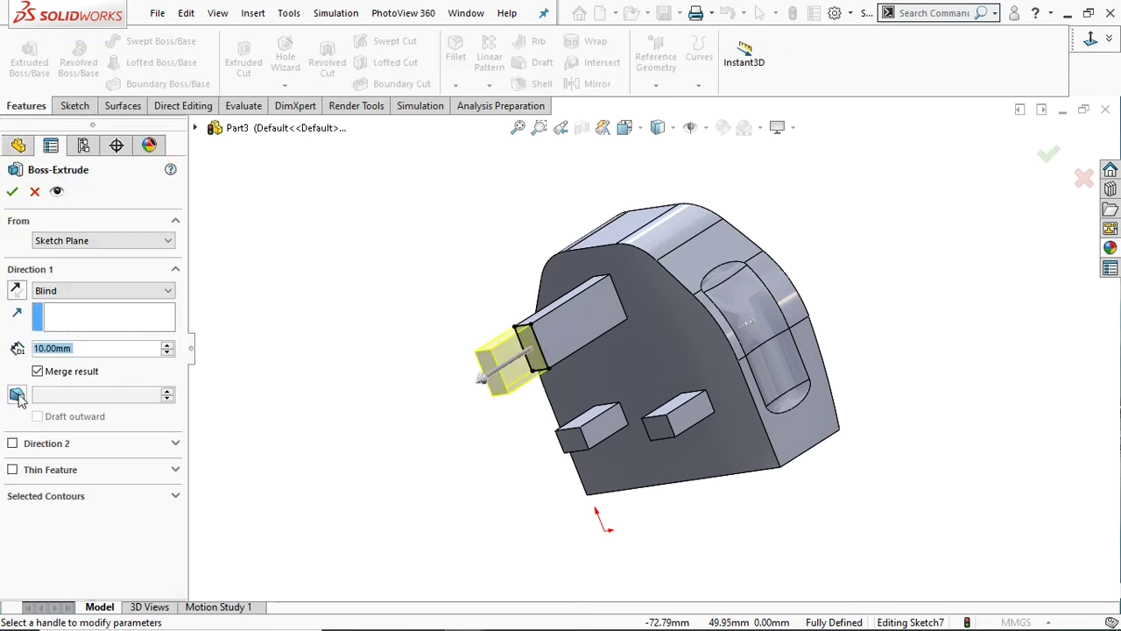
pyautogui.write('5')
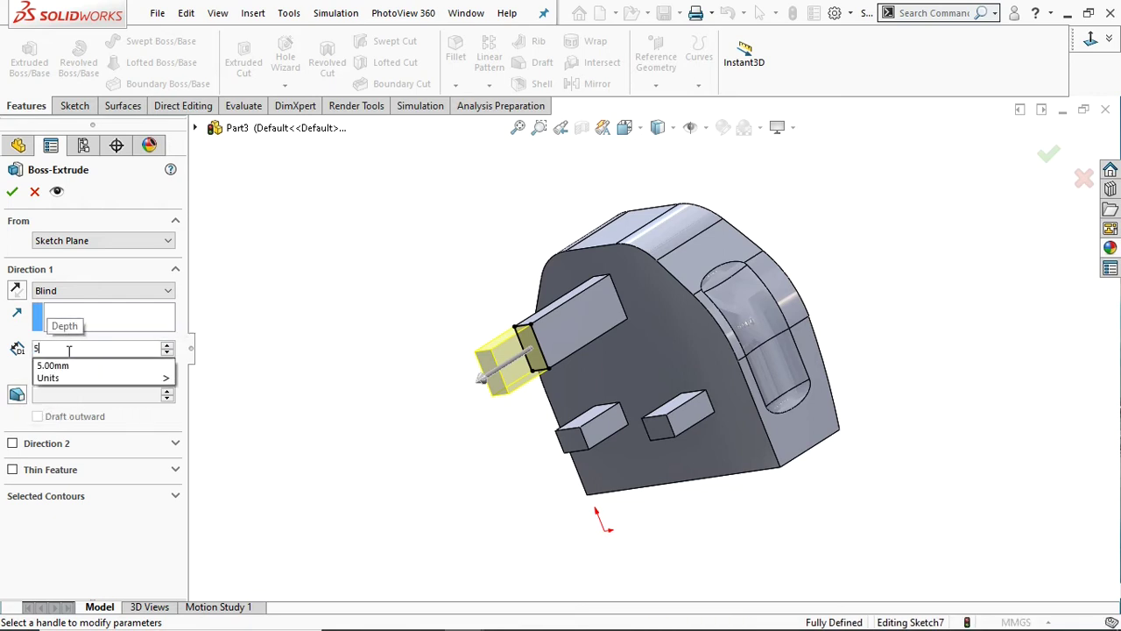
pyautogui.press('Return')
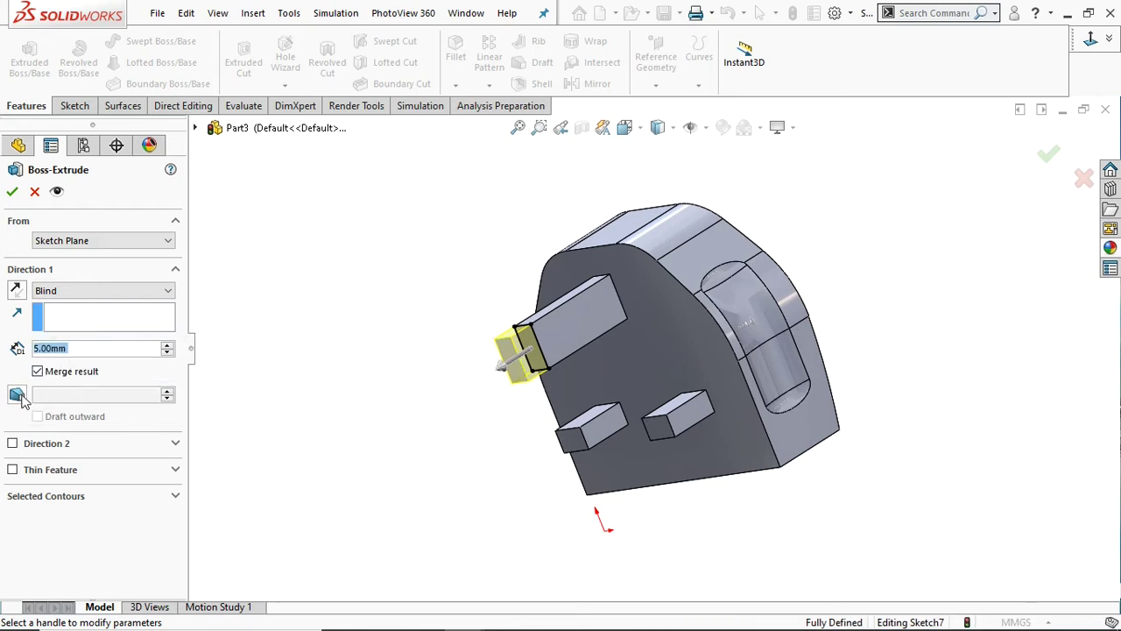
pyautogui.click(16, 395)
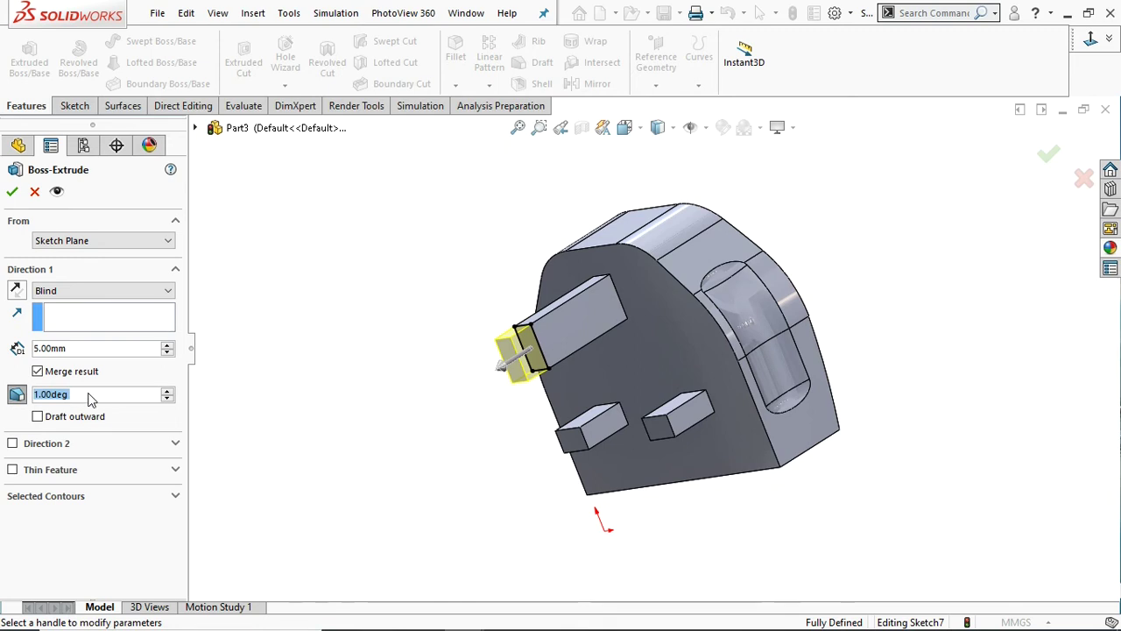
pyautogui.write('20')
pyautogui.press('Return')
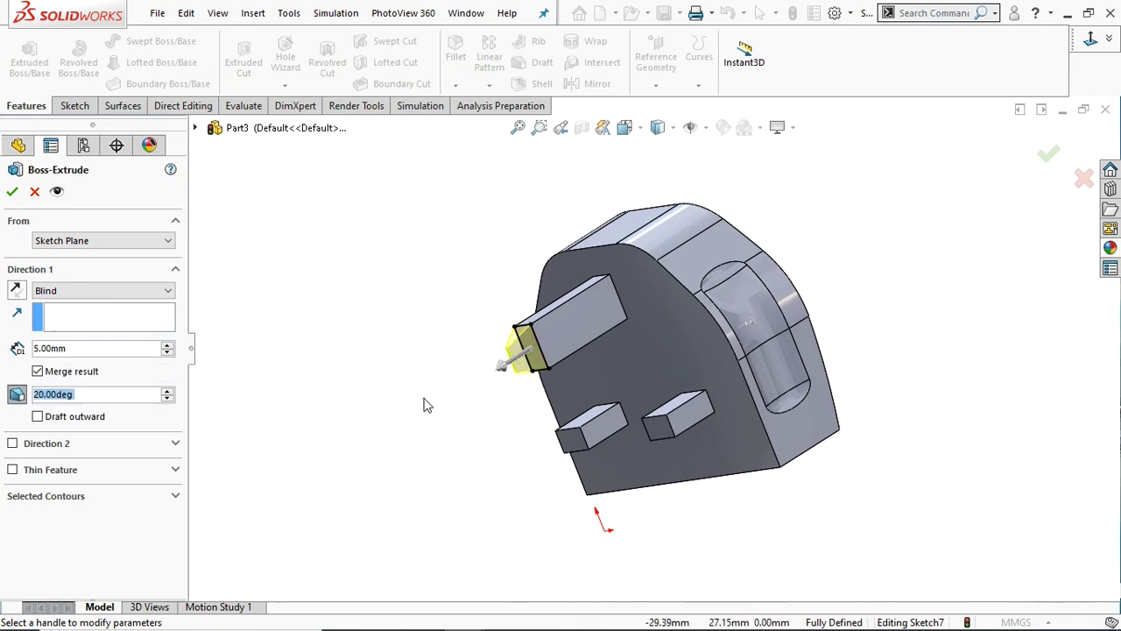
# Try a 25° draft, return to 20°, and accept the tip at 4 mm depth.
pyautogui.moveTo(426, 400); pyautogui.dragTo(454, 386, button='middle')
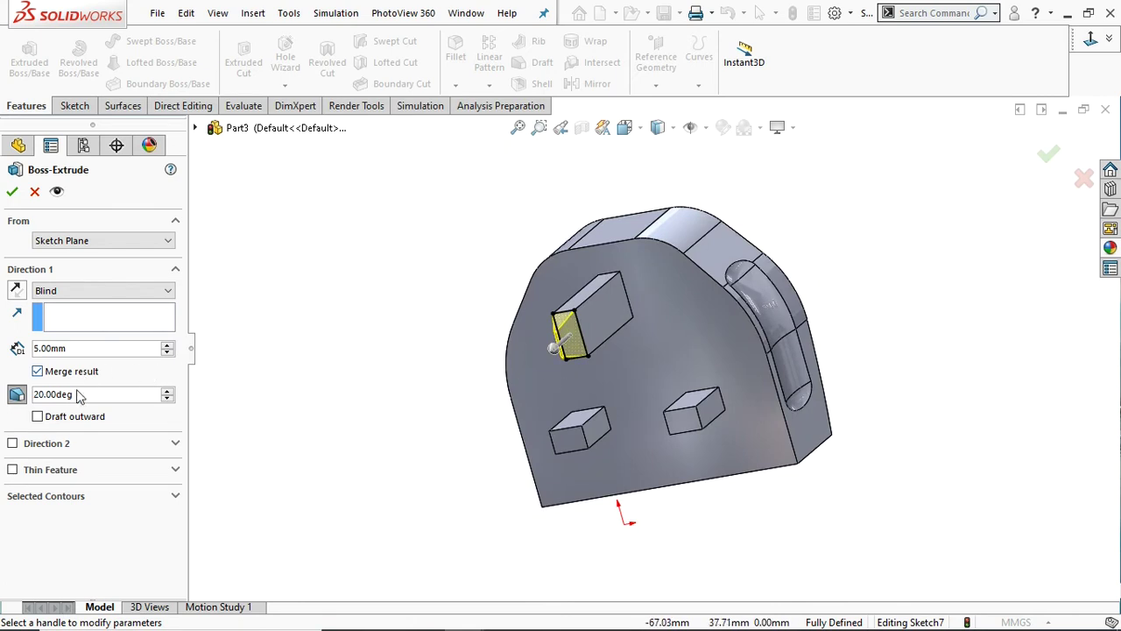
pyautogui.moveTo(99, 398); pyautogui.dragTo(4, 392)
pyautogui.write('2')
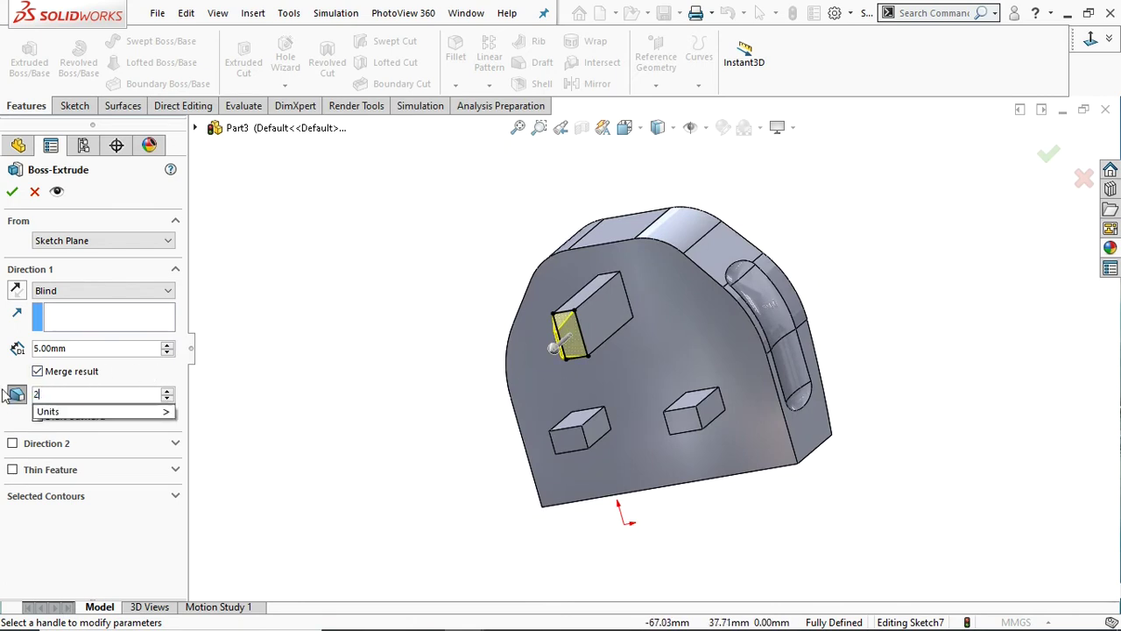
pyautogui.write('5')
pyautogui.press('Return')
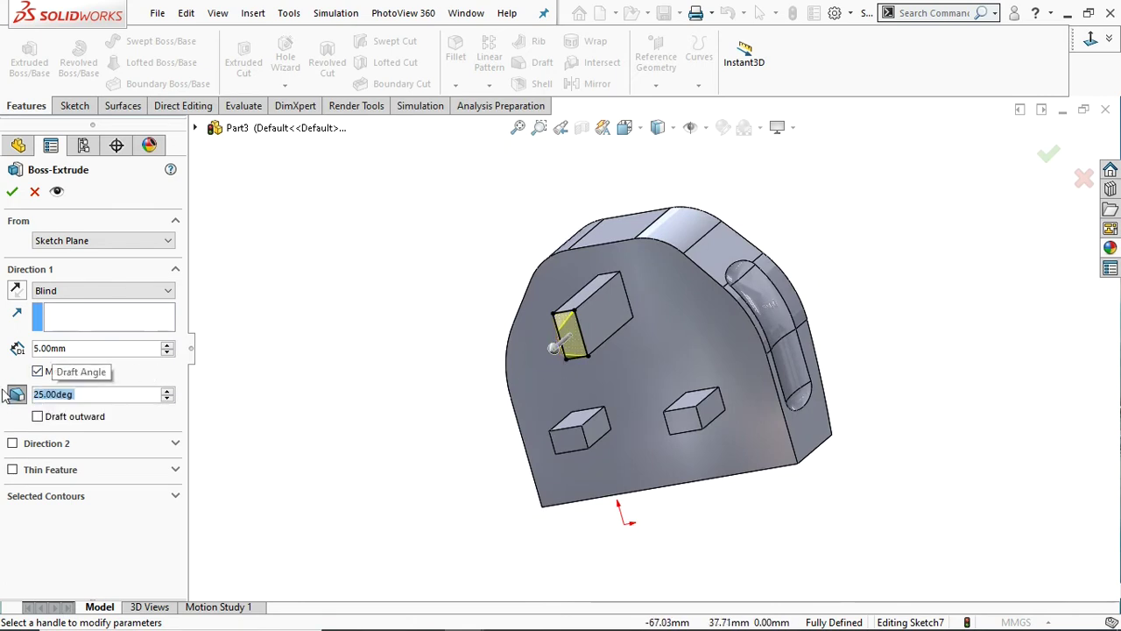
pyautogui.write('20')
pyautogui.press('Return')
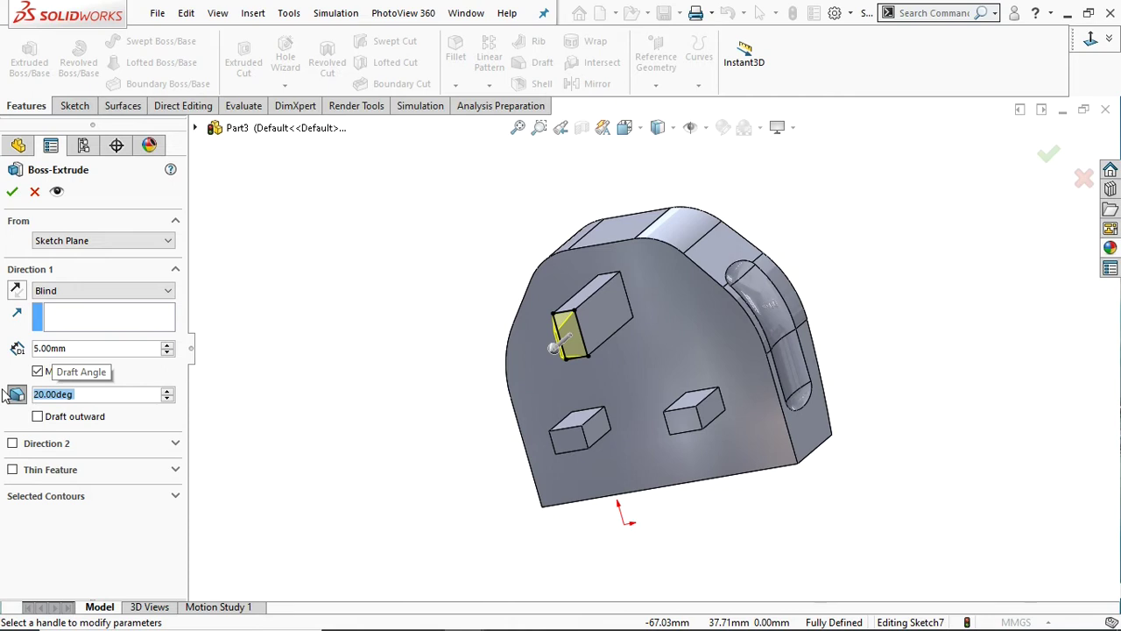
pyautogui.click(84, 348)
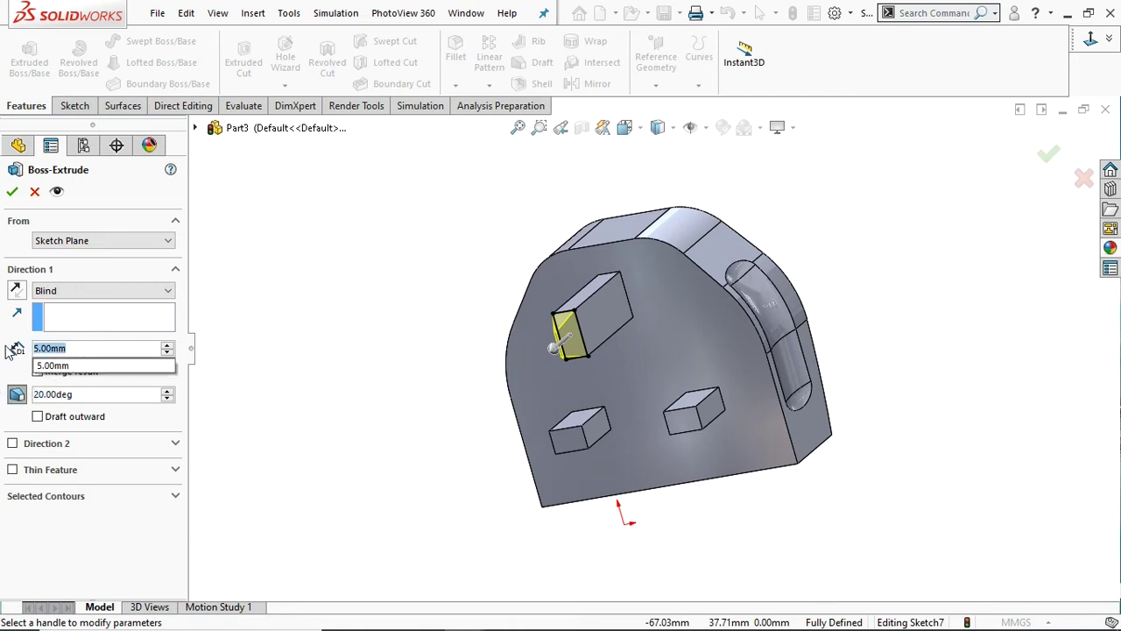
pyautogui.write('4')
pyautogui.press('Return')
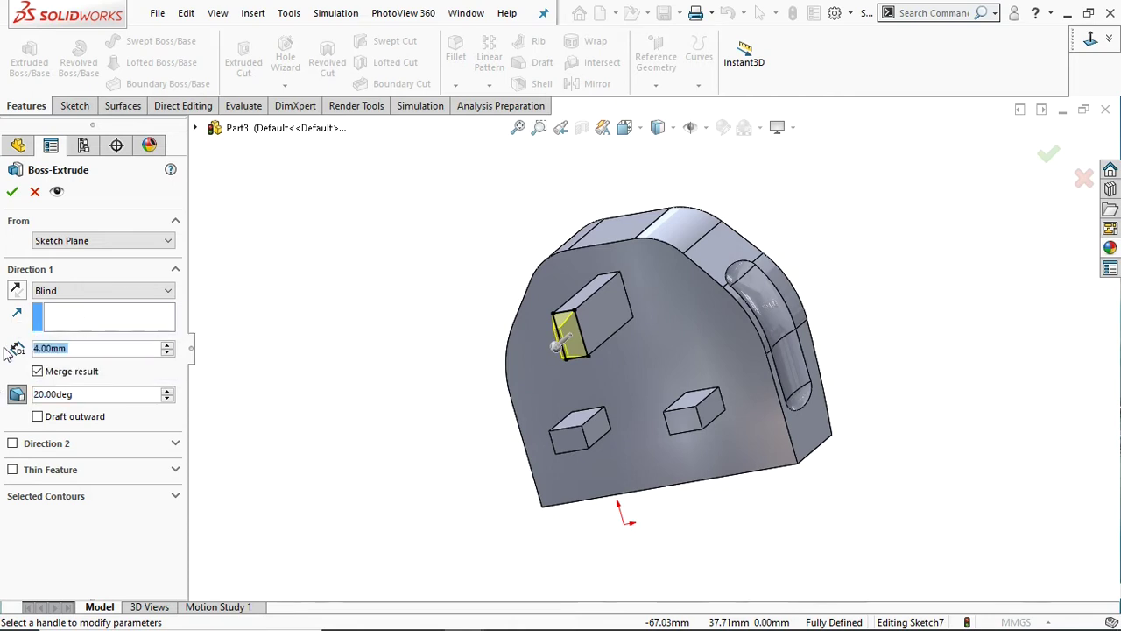
pyautogui.click(13, 192)
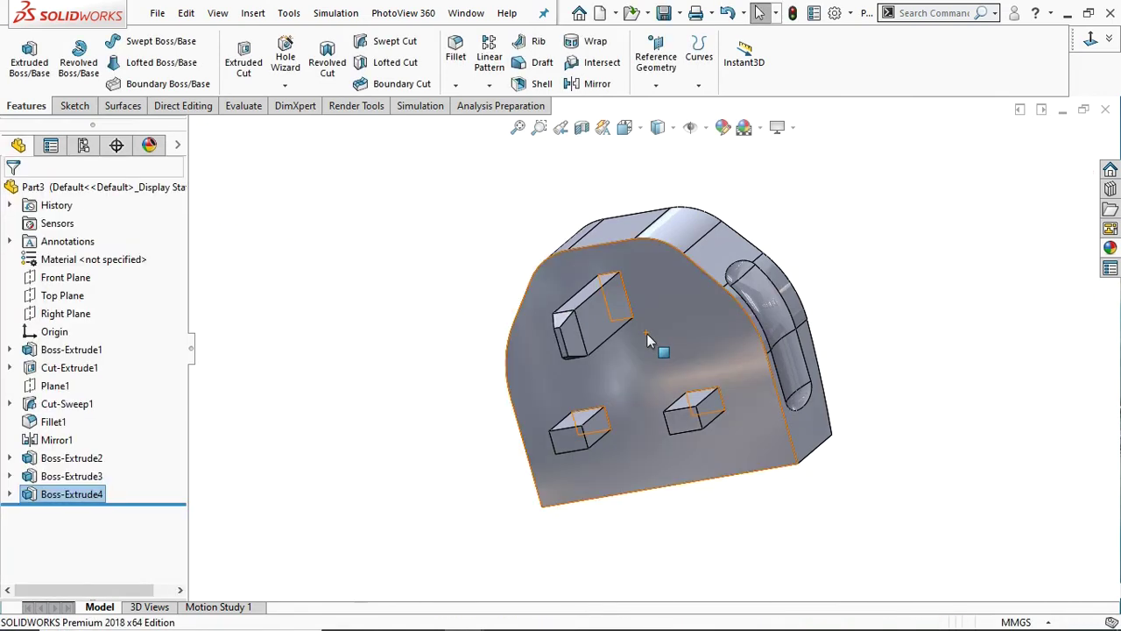
pyautogui.moveTo(631, 342)
pyautogui.mouseDown(button='middle')
pyautogui.moveTo(758, 304)
pyautogui.moveTo(770, 288)
pyautogui.mouseUp(button='middle')
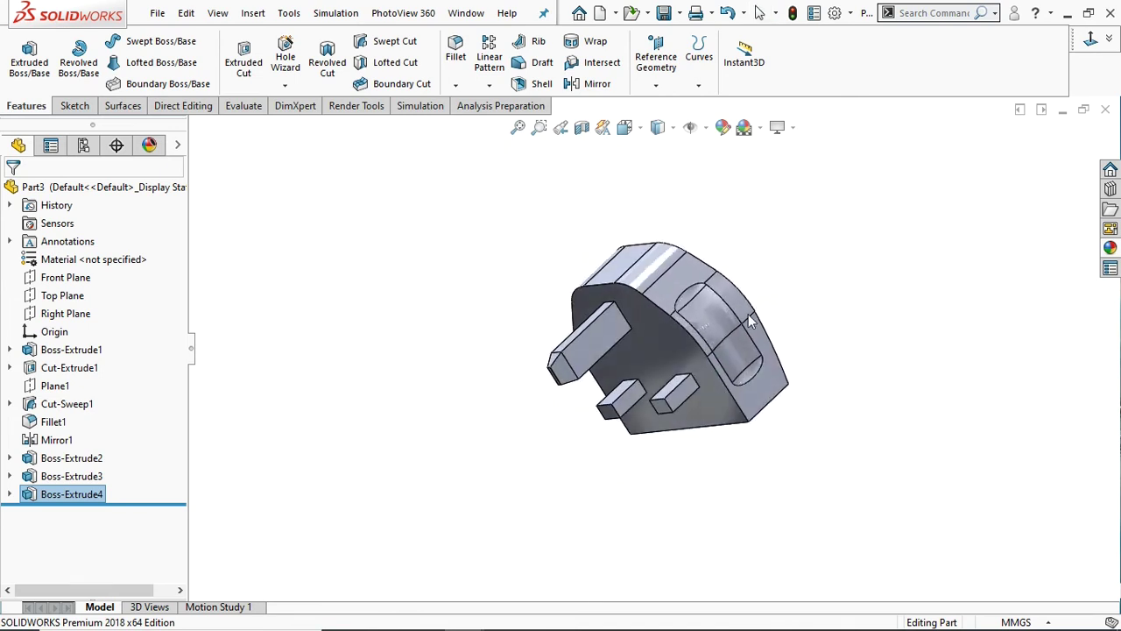
# Sketch the lower-right pin's end face, convert its outline, and begin an Extruded Boss/Base.
pyautogui.scroll(-2, 699, 371)
pyautogui.scroll(-3, 698, 370)
pyautogui.click(615, 417)
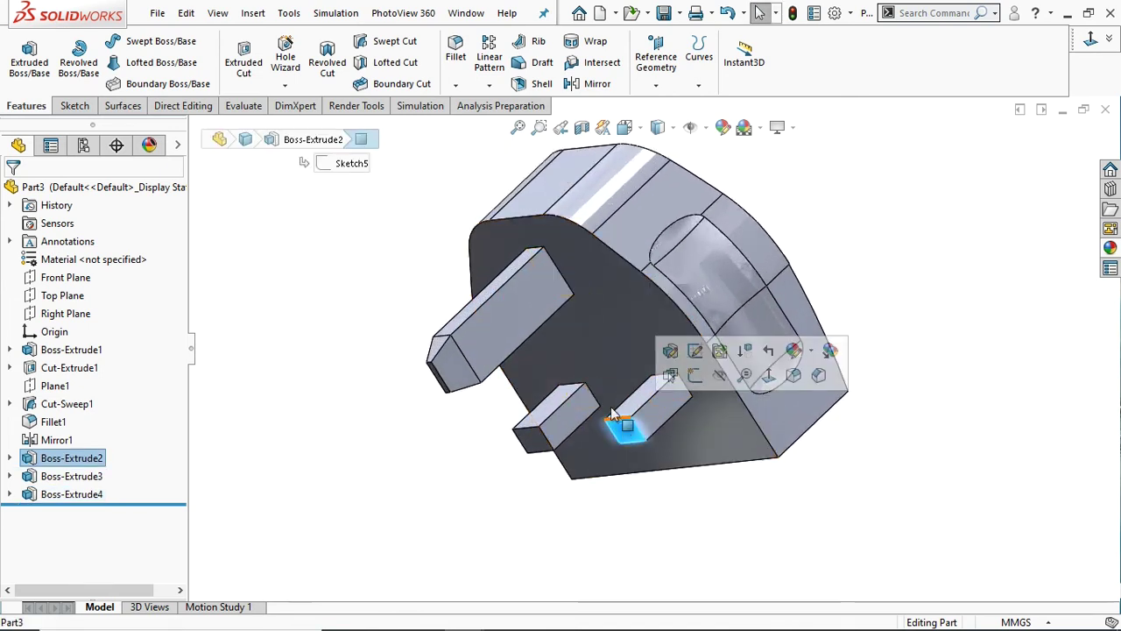
pyautogui.click(694, 350)
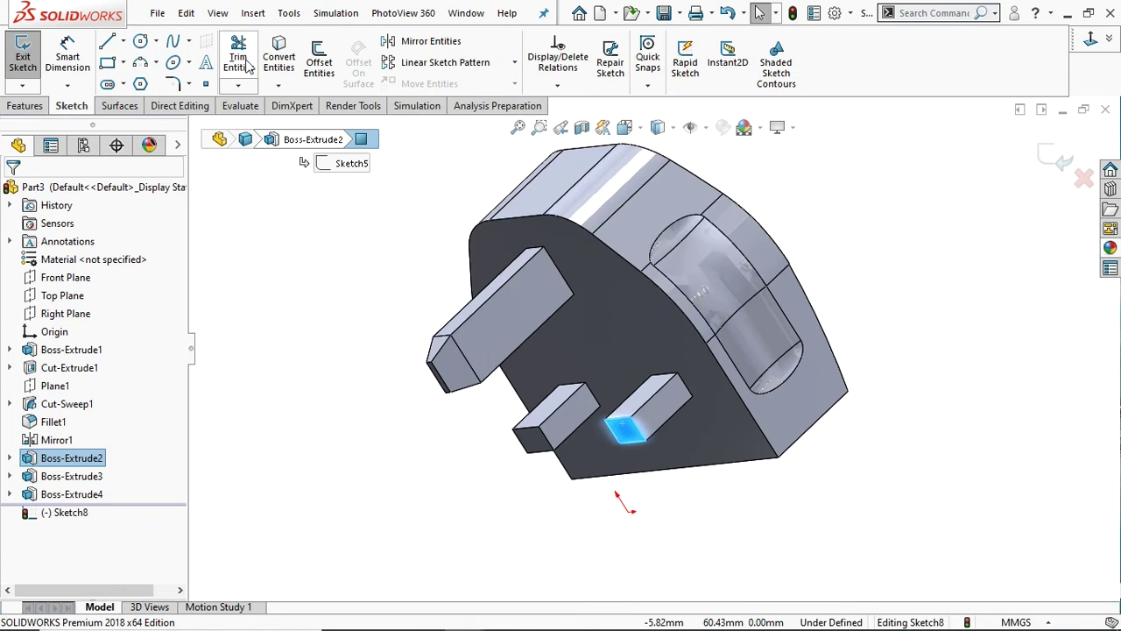
pyautogui.click(278, 57)
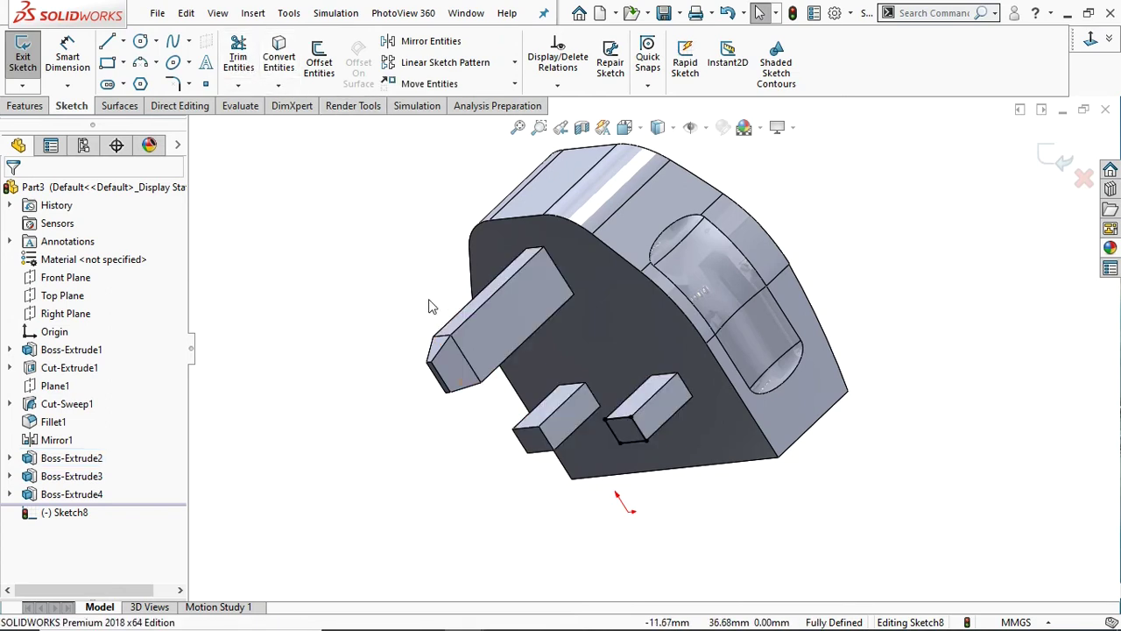
pyautogui.click(537, 445)
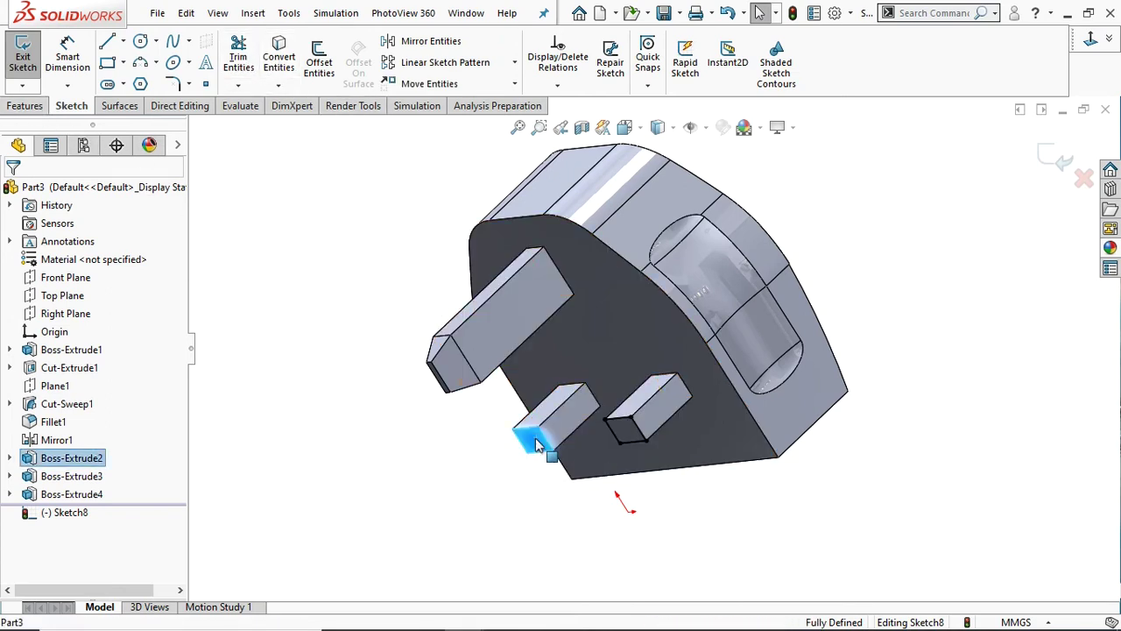
pyautogui.click(353, 294)
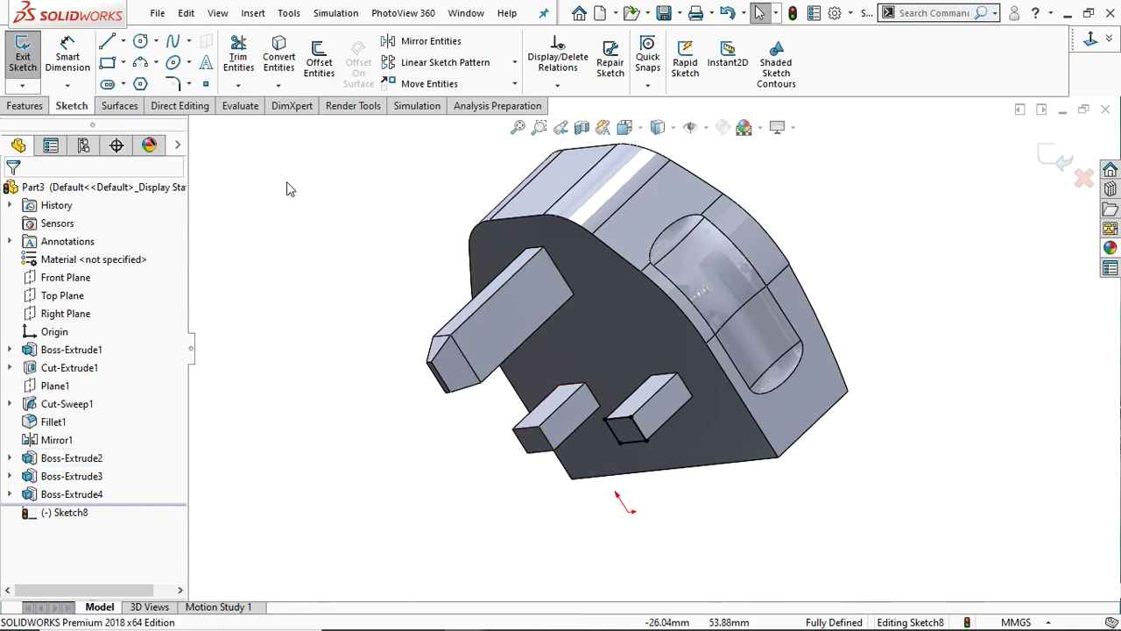
pyautogui.click(26, 105)
pyautogui.click(29, 61)
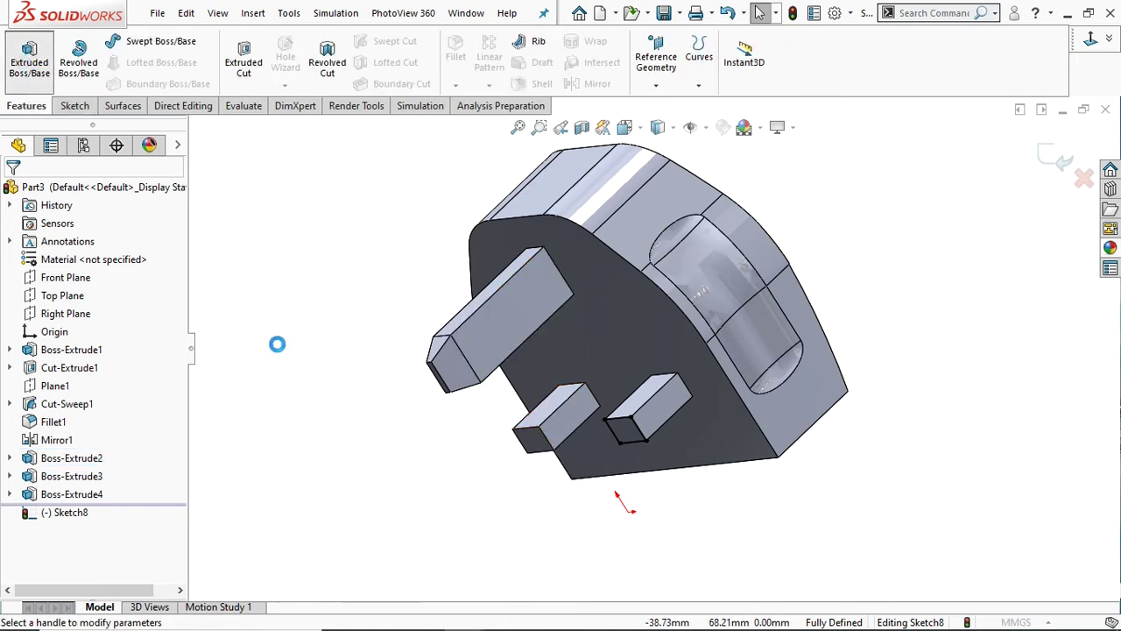
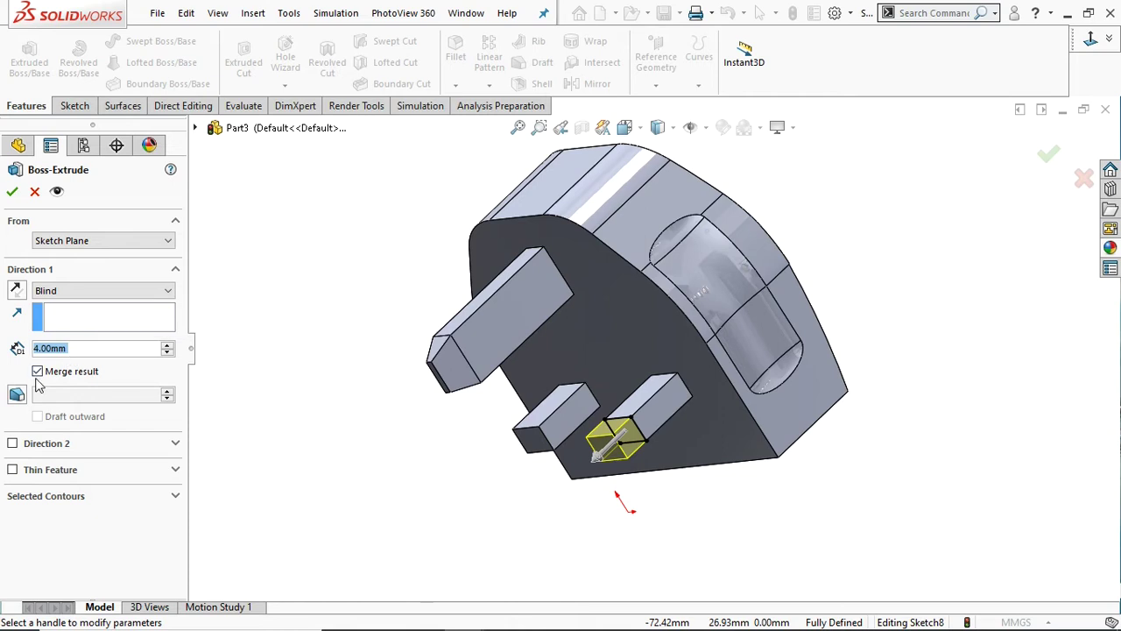
# Extrude the short prong extension to a depth of 5 mm.
pyautogui.scroll(2, 710, 346)
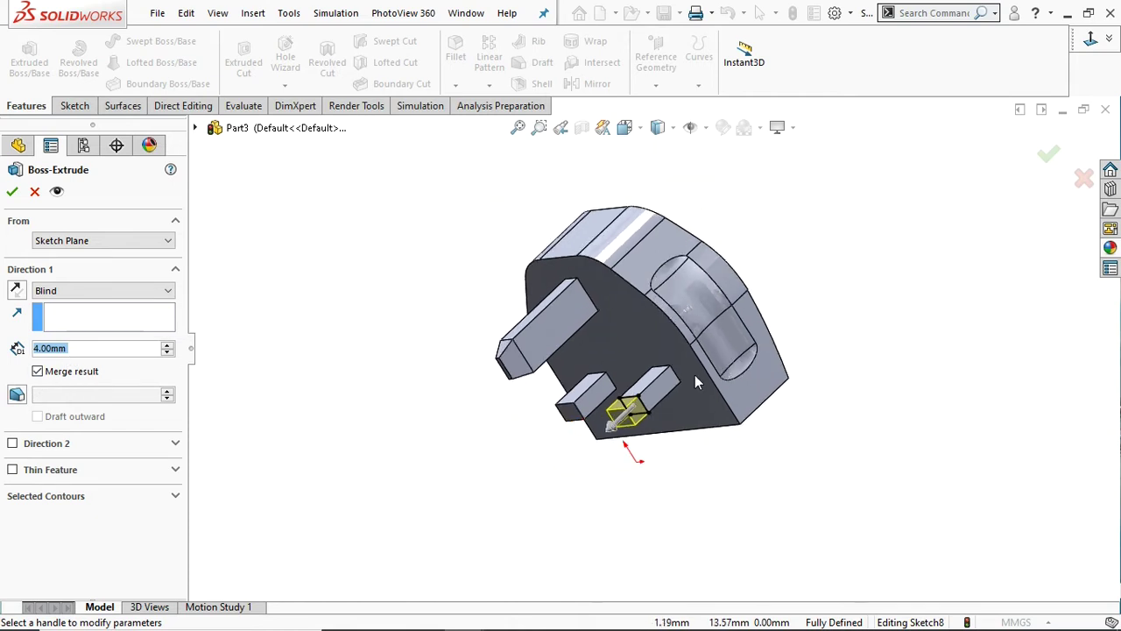
pyautogui.moveTo(848, 299)
pyautogui.mouseDown(button='middle')
pyautogui.moveTo(806, 268)
pyautogui.moveTo(793, 228)
pyautogui.moveTo(831, 276)
pyautogui.mouseUp(button='middle')
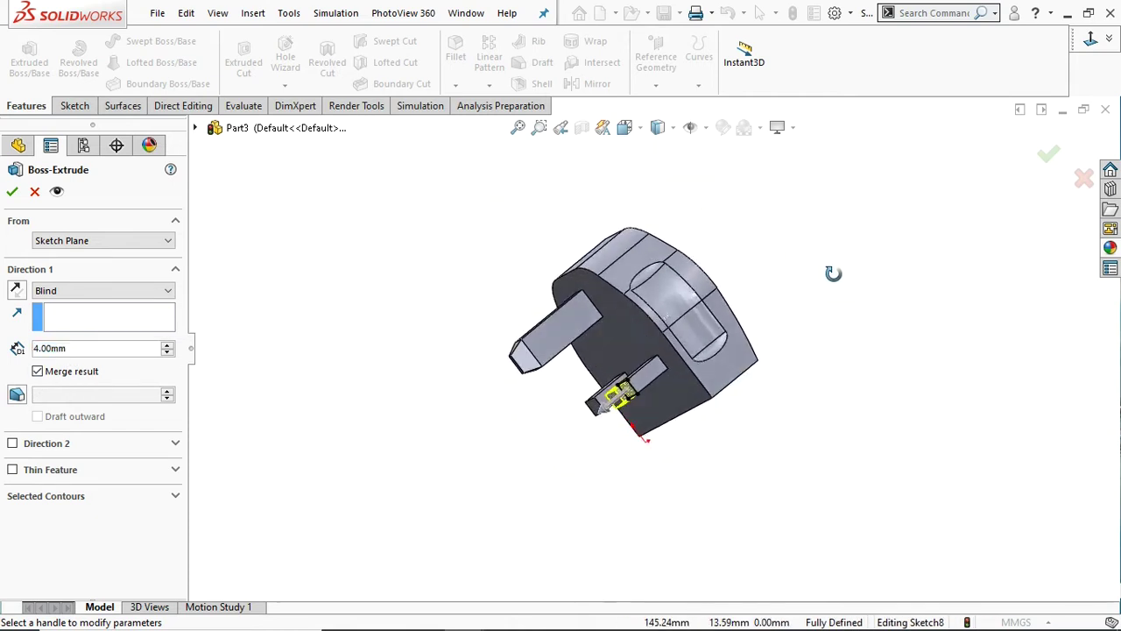
pyautogui.click(97, 349)
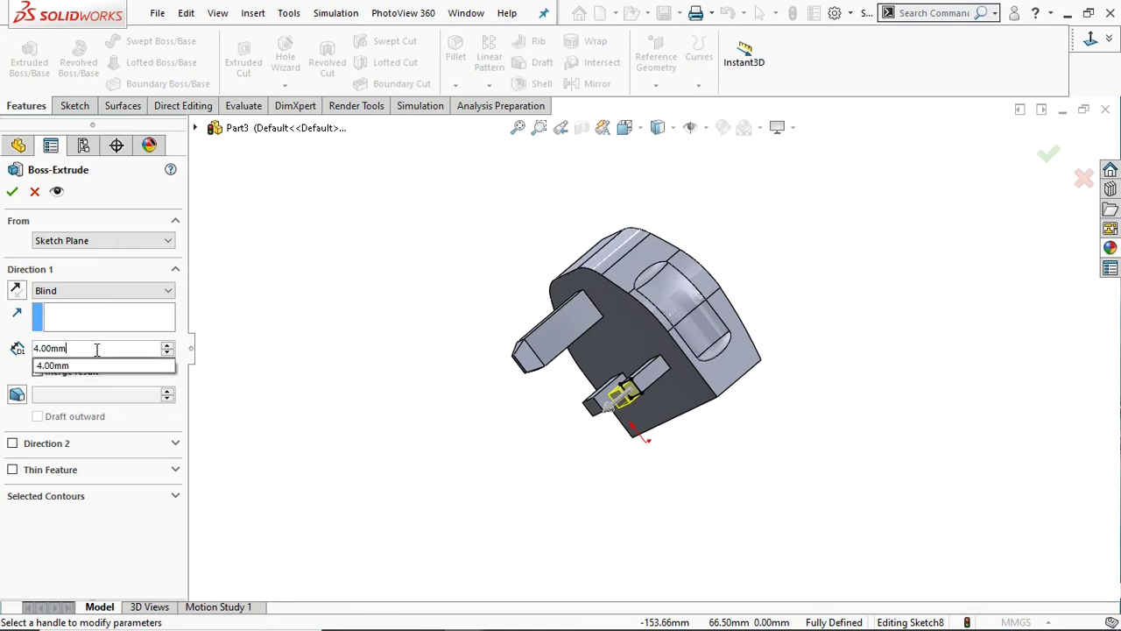
pyautogui.write('5')
pyautogui.press('Return')
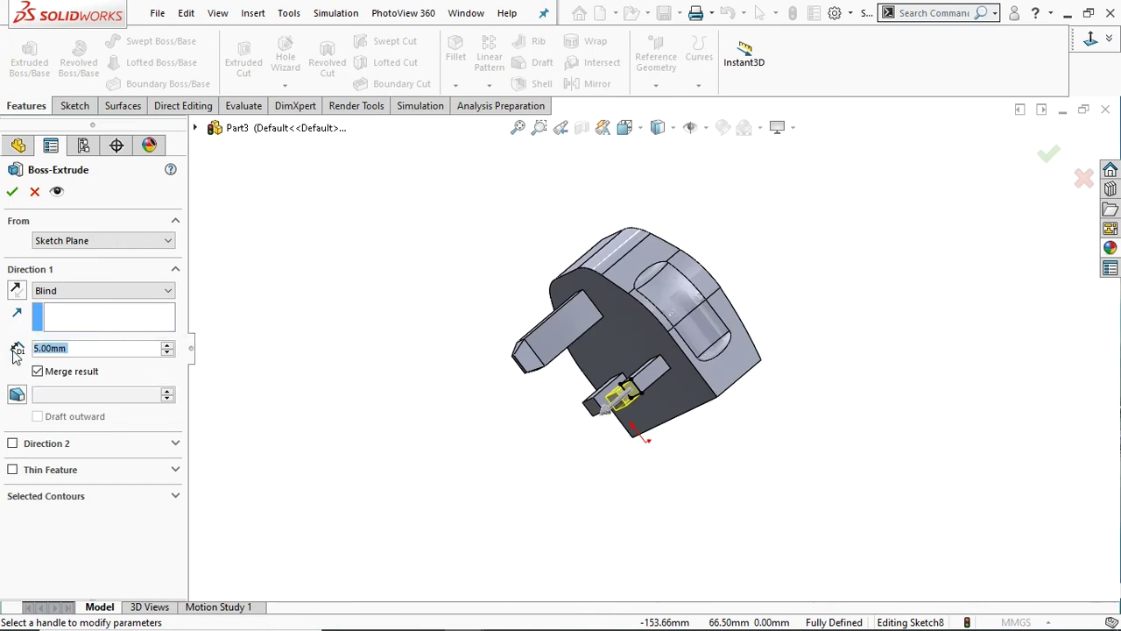
pyautogui.click(12, 193)
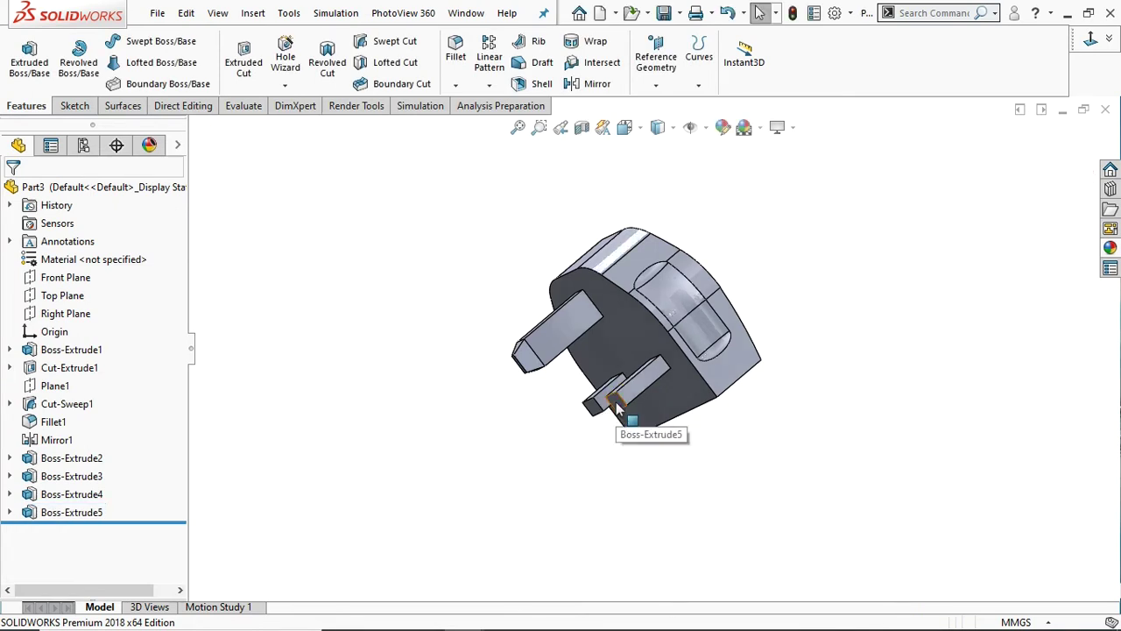
# Untick Merge result on Boss-Extrude5 so the extension stays a separate body.
pyautogui.click(56, 512)
pyautogui.click(70, 463)
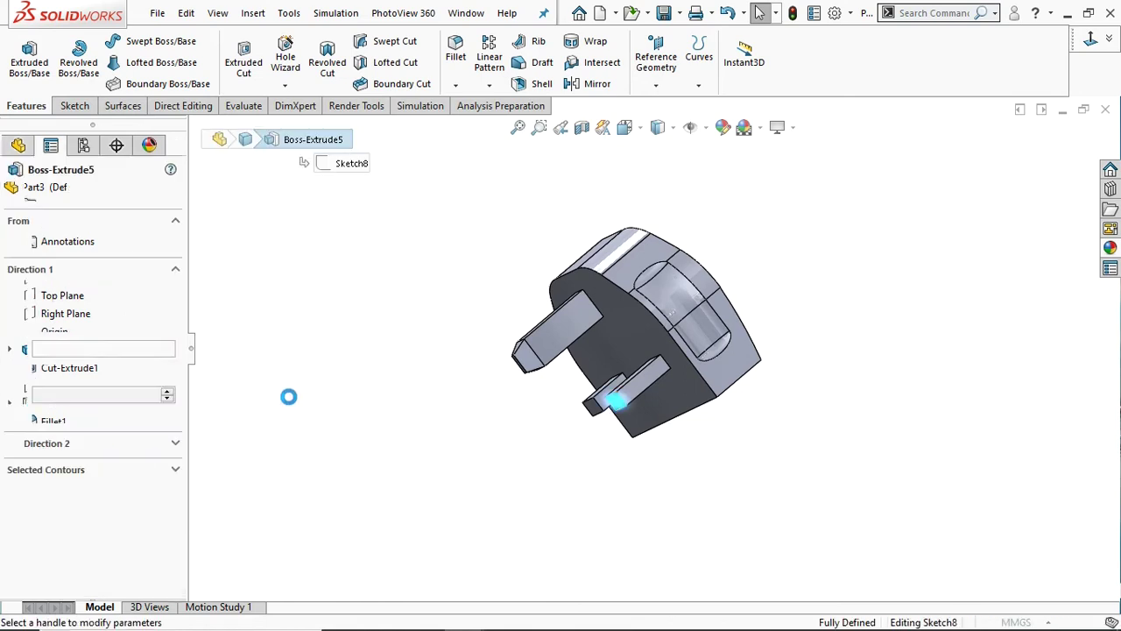
pyautogui.click(37, 372)
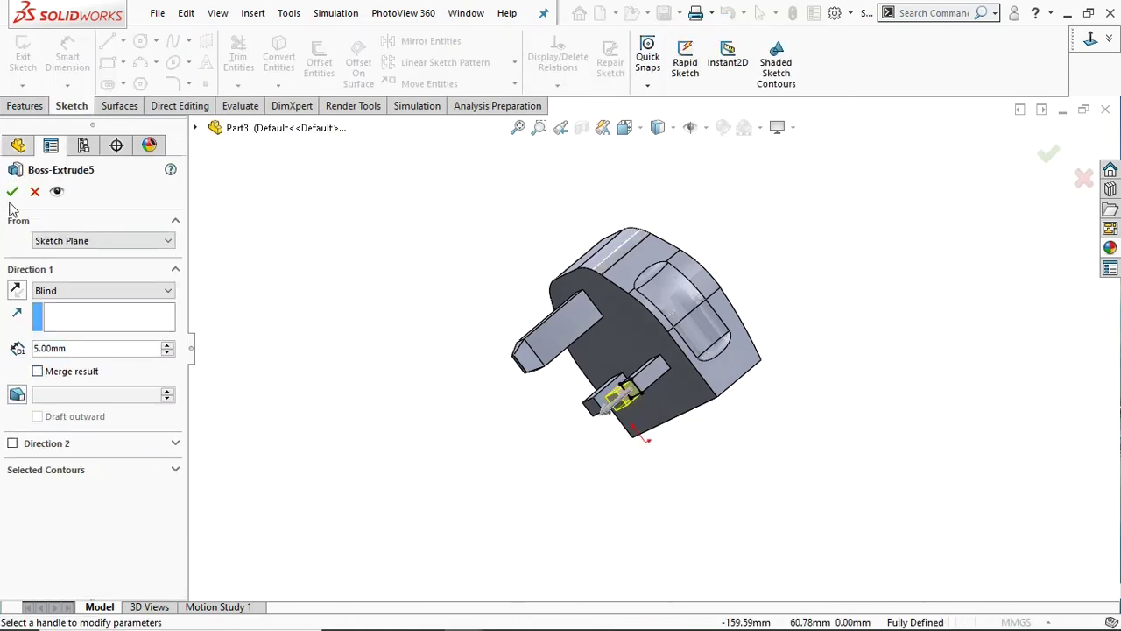
pyautogui.click(10, 193)
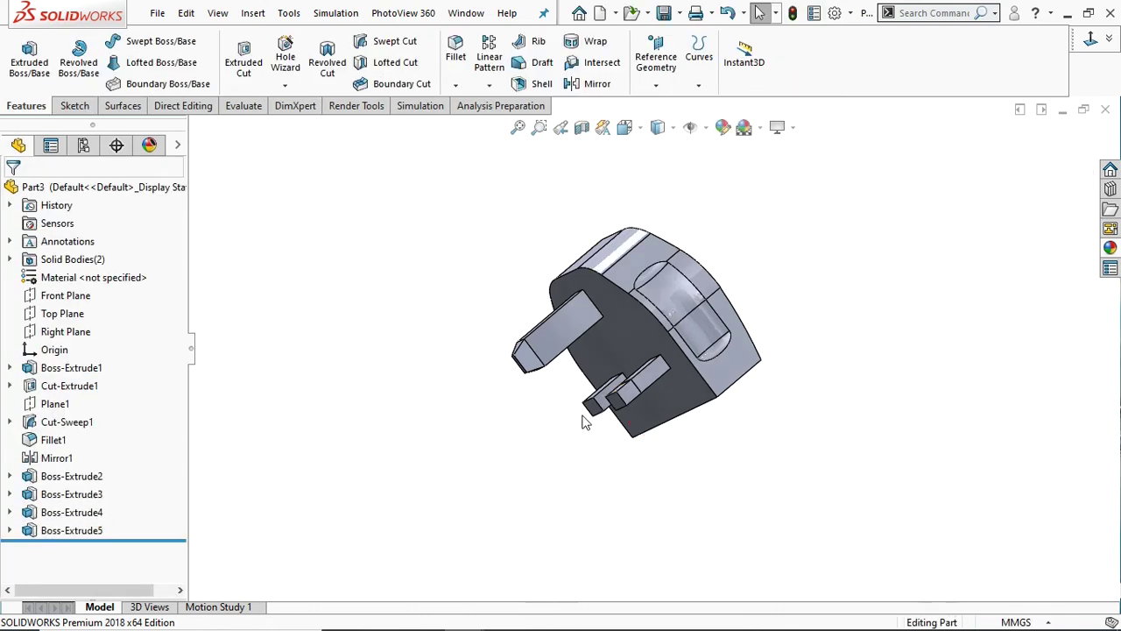
# Sketch on the extension's end face and convert its edges into sketch entities.
pyautogui.click(617, 410)
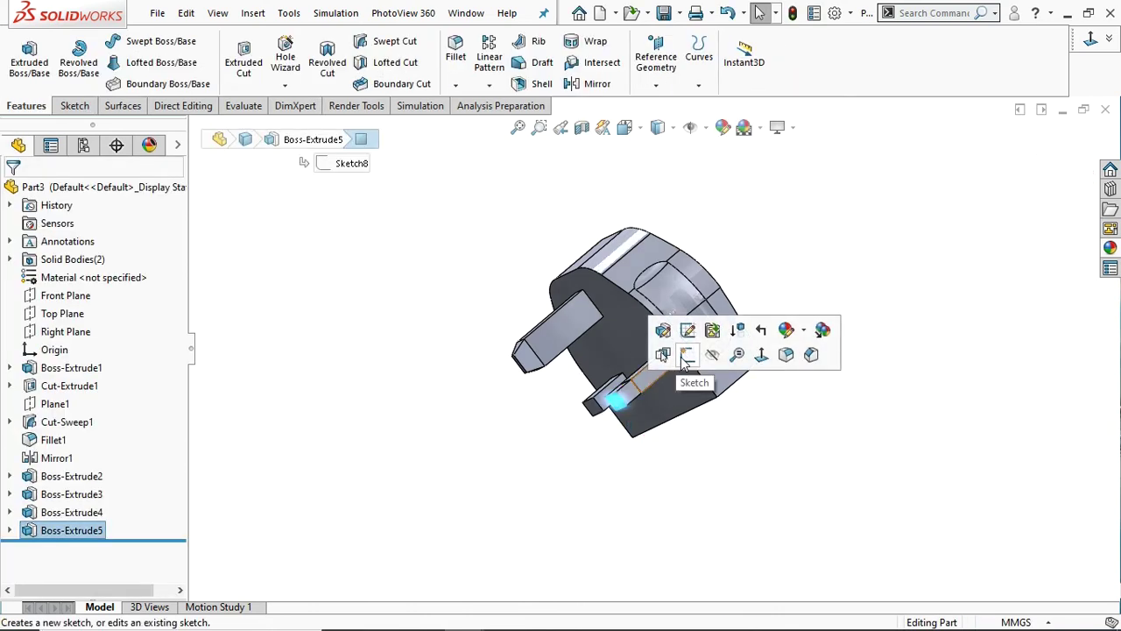
pyautogui.click(680, 357)
pyautogui.click(279, 57)
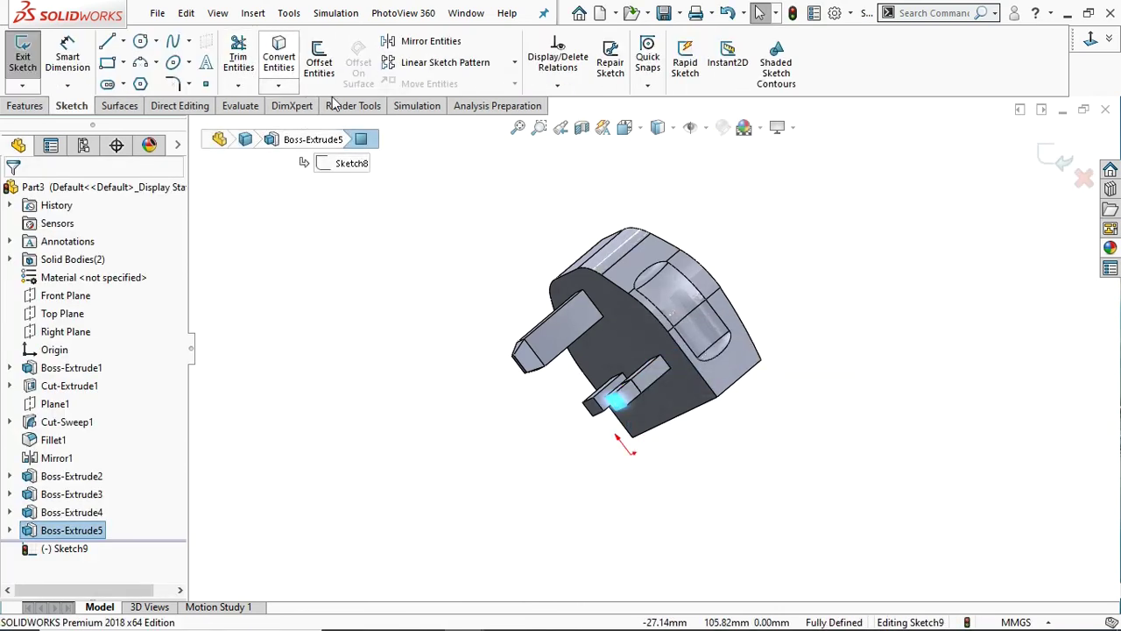
pyautogui.scroll(-2, 628, 401)
pyautogui.scroll(-2, 628, 401)
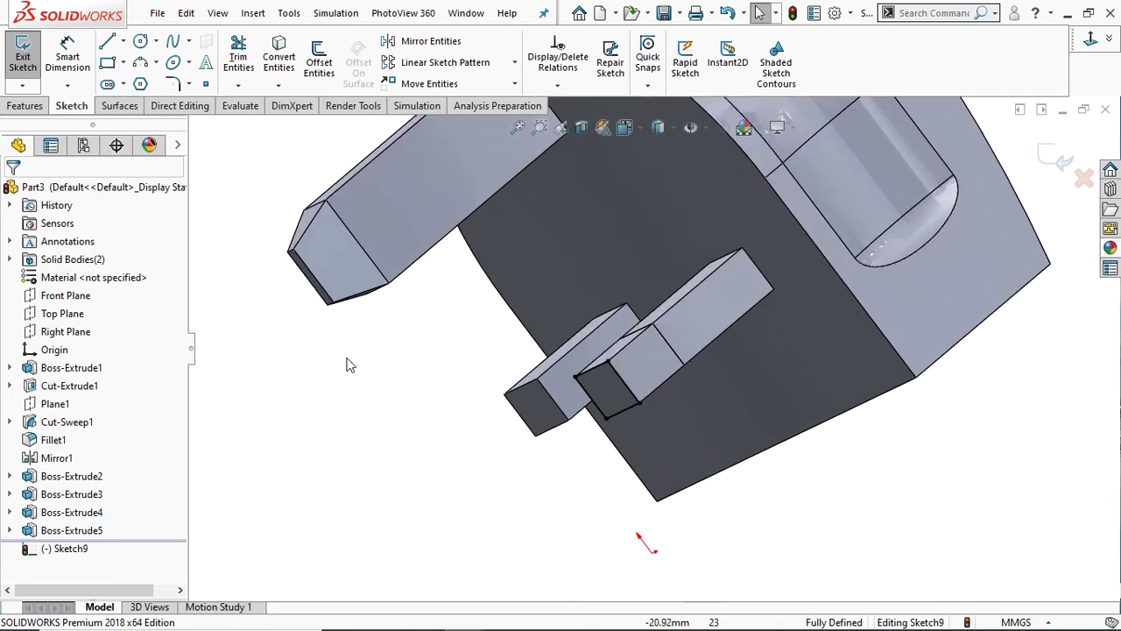
pyautogui.scroll(1, 431, 356)
# Extrude the converted outline 4 mm with a 20° draft to taper the tip.
pyautogui.click(25, 106)
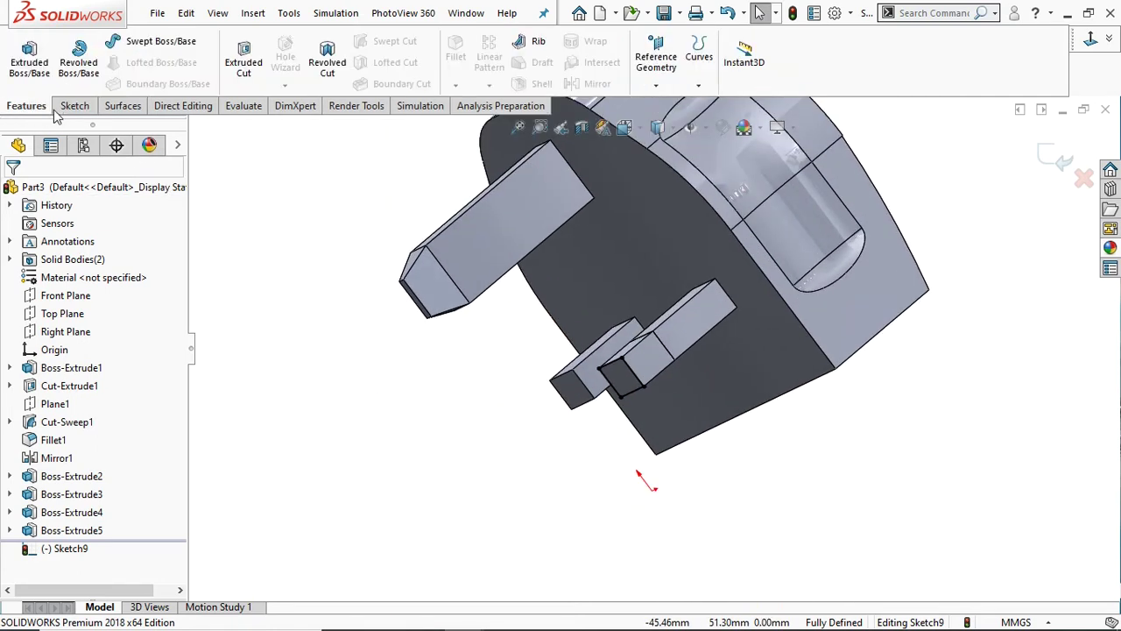
pyautogui.click(29, 57)
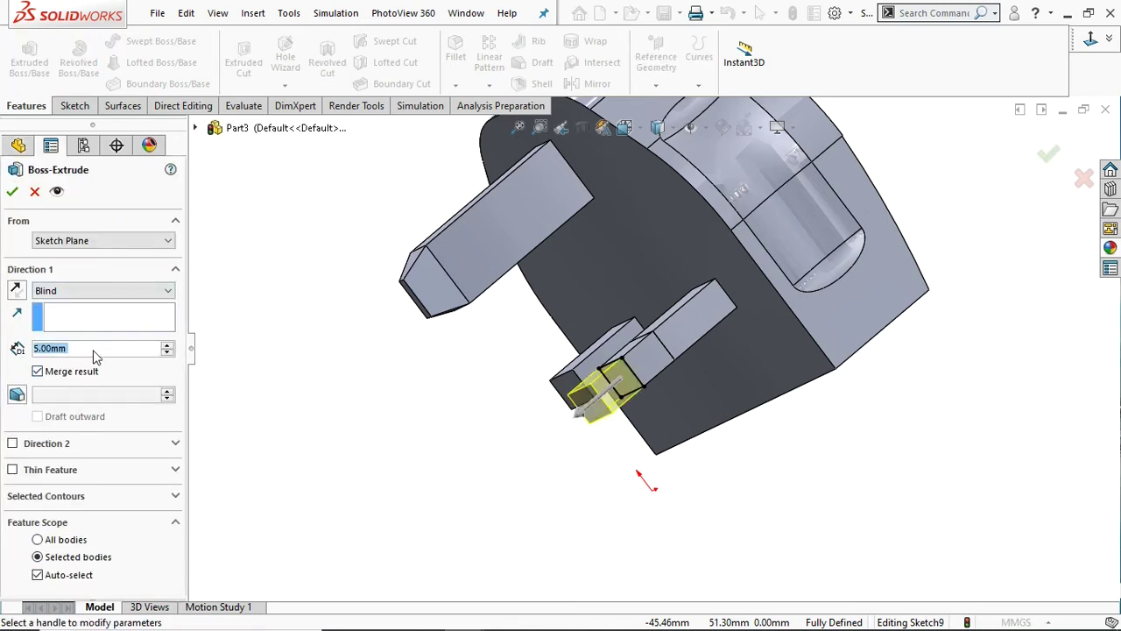
pyautogui.scroll(-1, 96, 355)
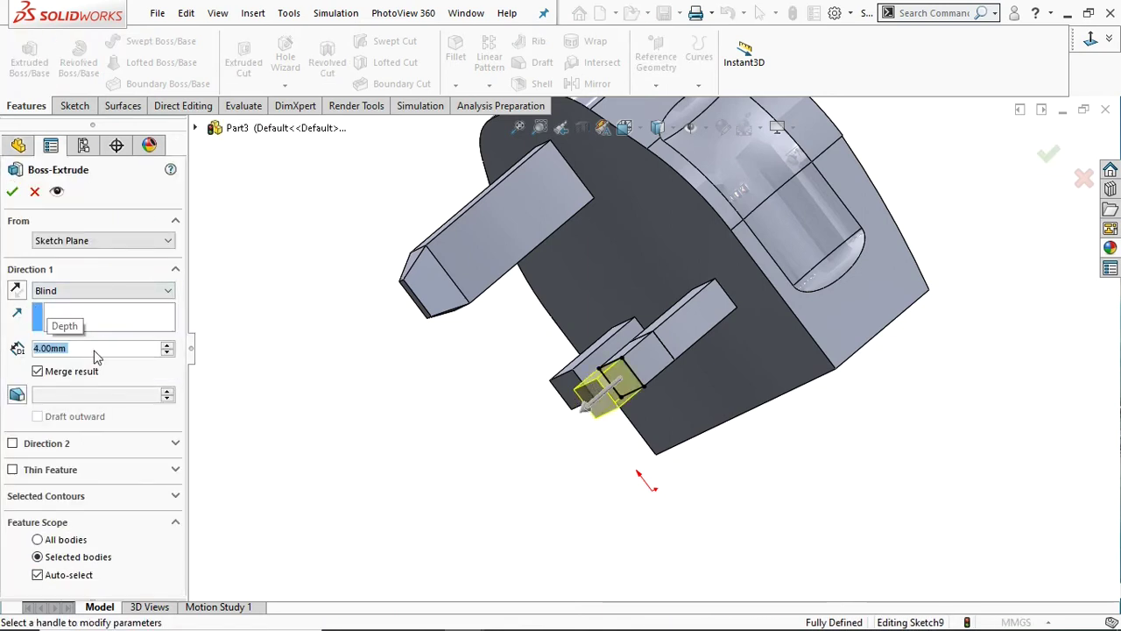
pyautogui.click(24, 401)
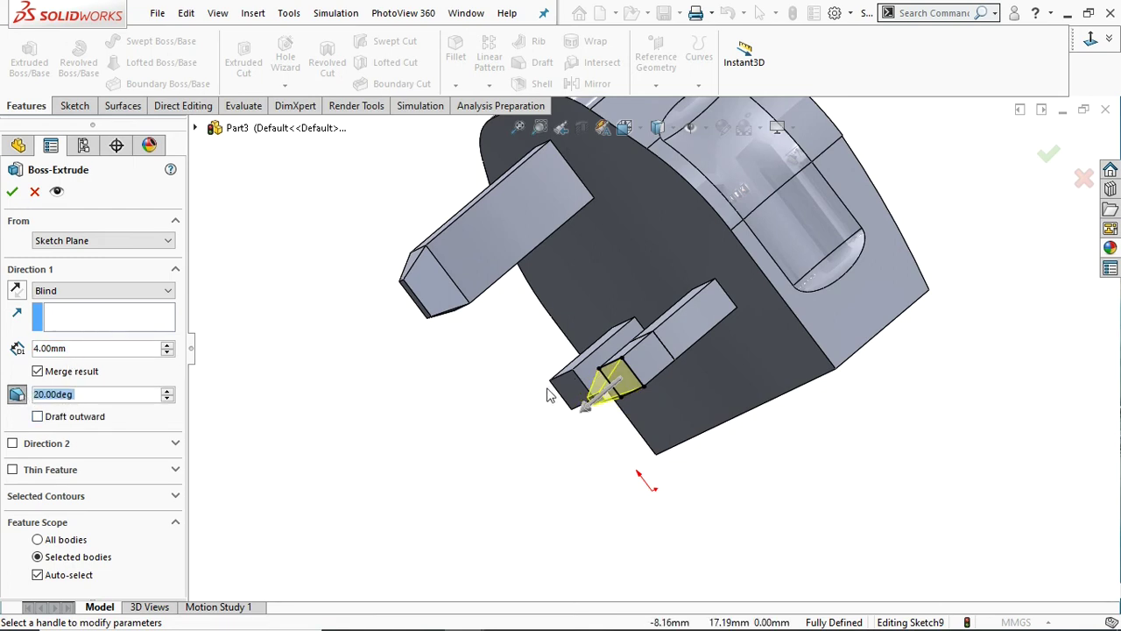
pyautogui.moveTo(662, 400)
pyautogui.mouseDown(button='middle')
pyautogui.moveTo(704, 404)
pyautogui.moveTo(551, 371)
pyautogui.mouseUp(button='middle')
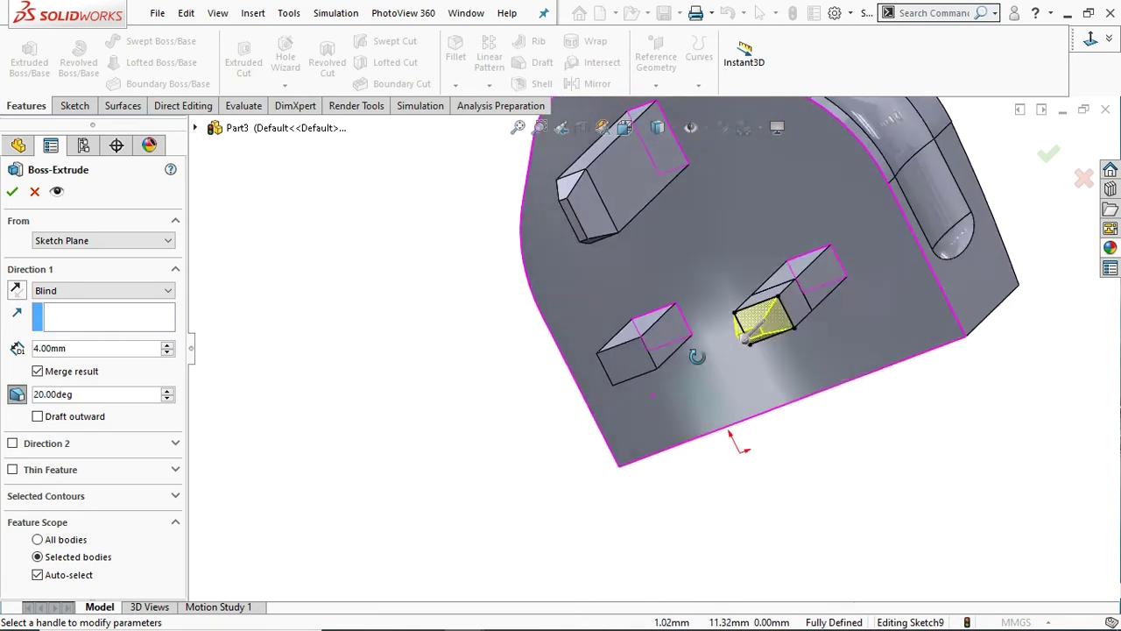
pyautogui.click(14, 192)
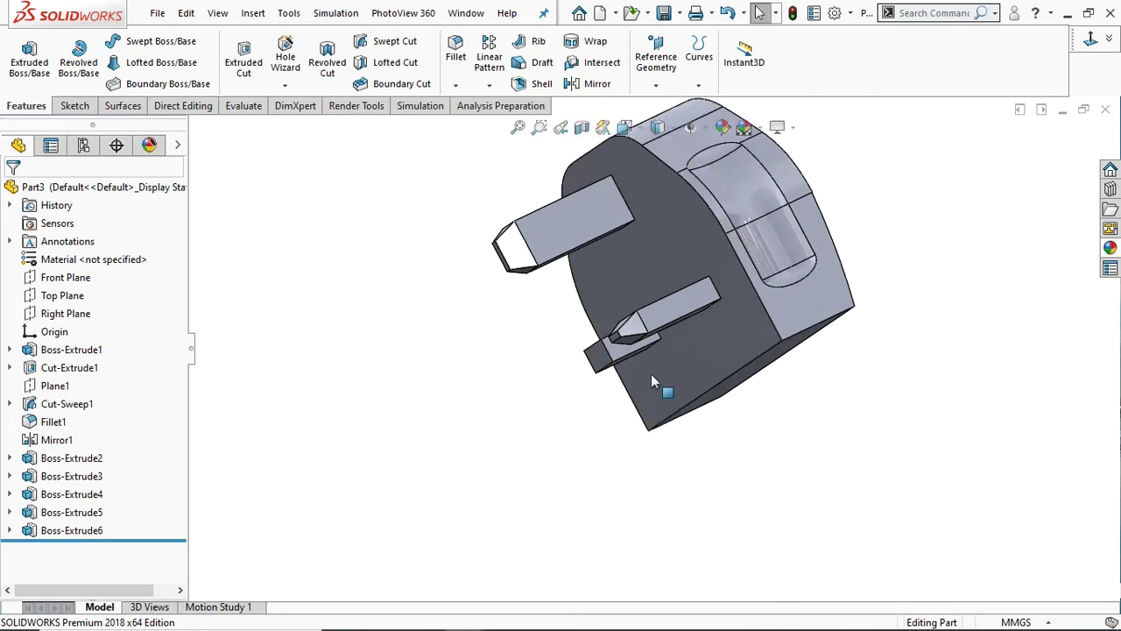
# Edit Boss-Extrude2 so its 10 mm prong no longer merges with the part.
pyautogui.moveTo(646, 370); pyautogui.dragTo(604, 370, button='middle')
pyautogui.click(618, 342)
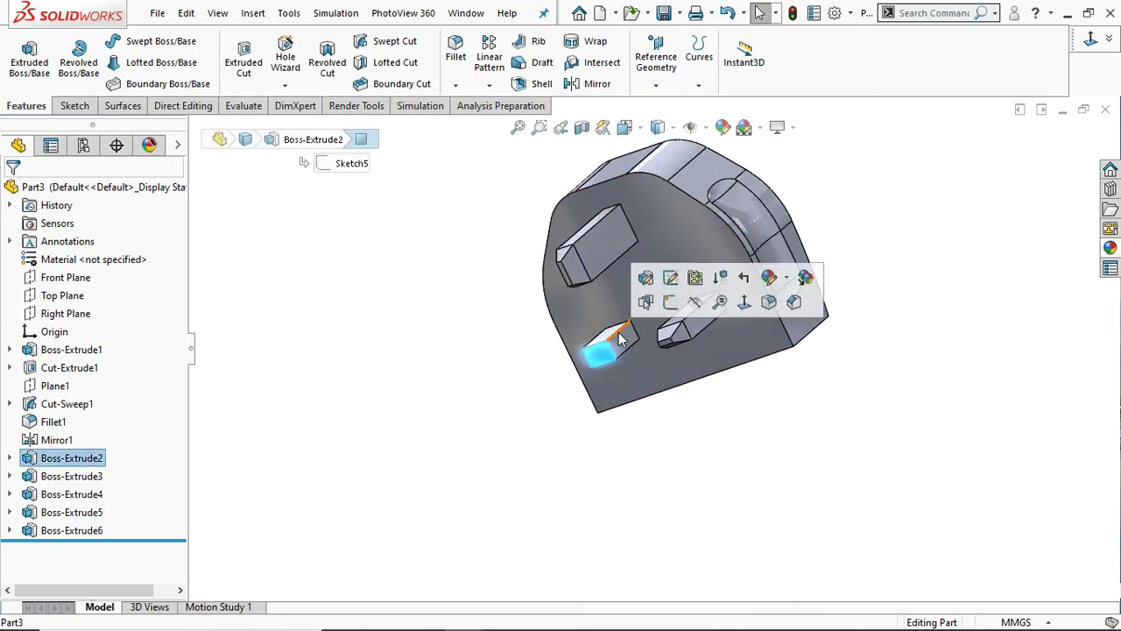
pyautogui.moveTo(744, 370)
pyautogui.mouseDown(button='middle')
pyautogui.moveTo(710, 437)
pyautogui.moveTo(731, 412)
pyautogui.mouseUp(button='middle')
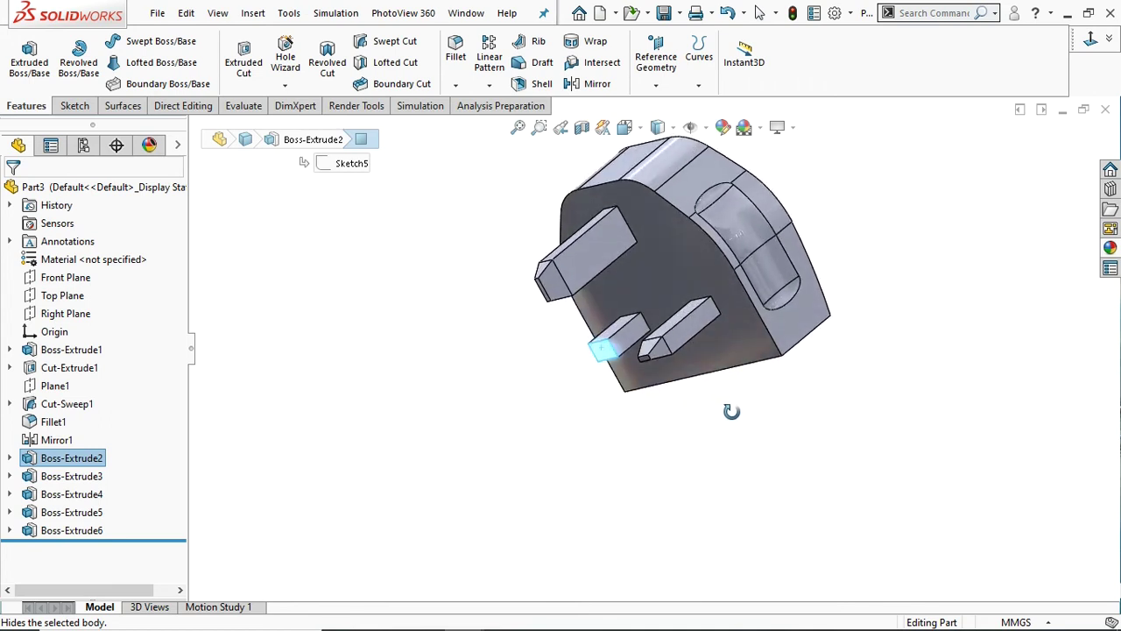
pyautogui.click(682, 333)
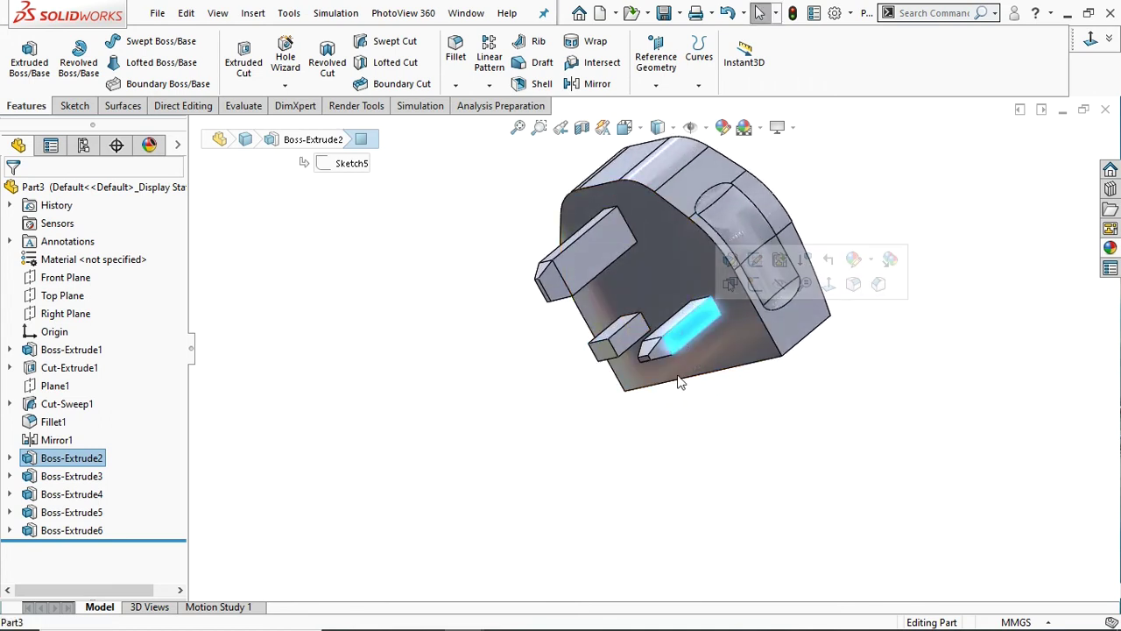
pyautogui.click(673, 425)
pyautogui.click(684, 333)
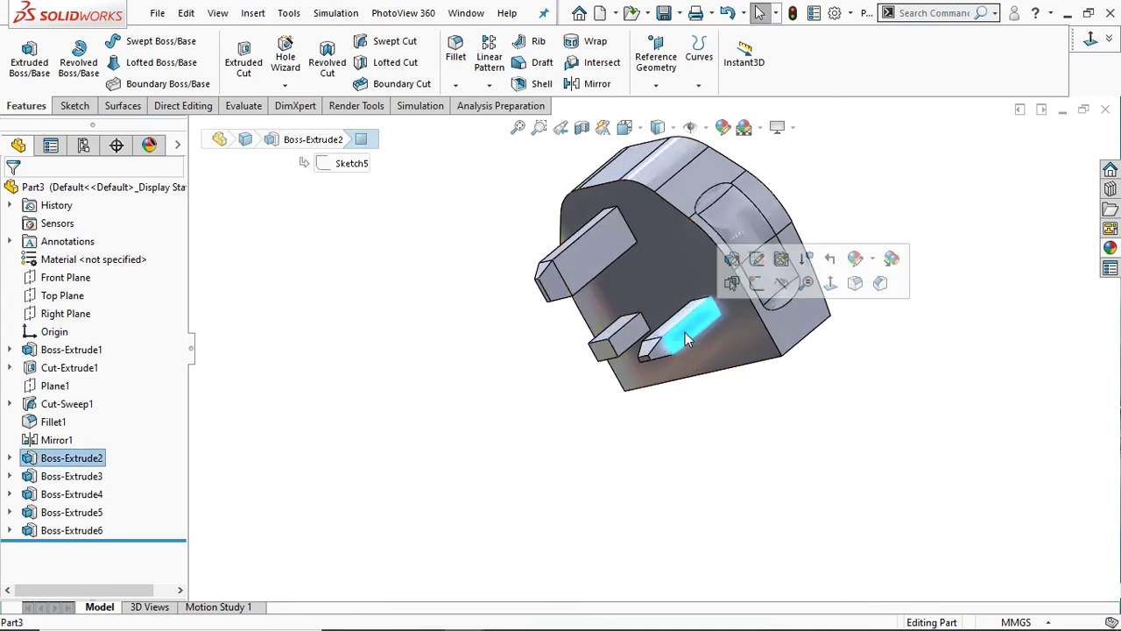
pyautogui.click(48, 459)
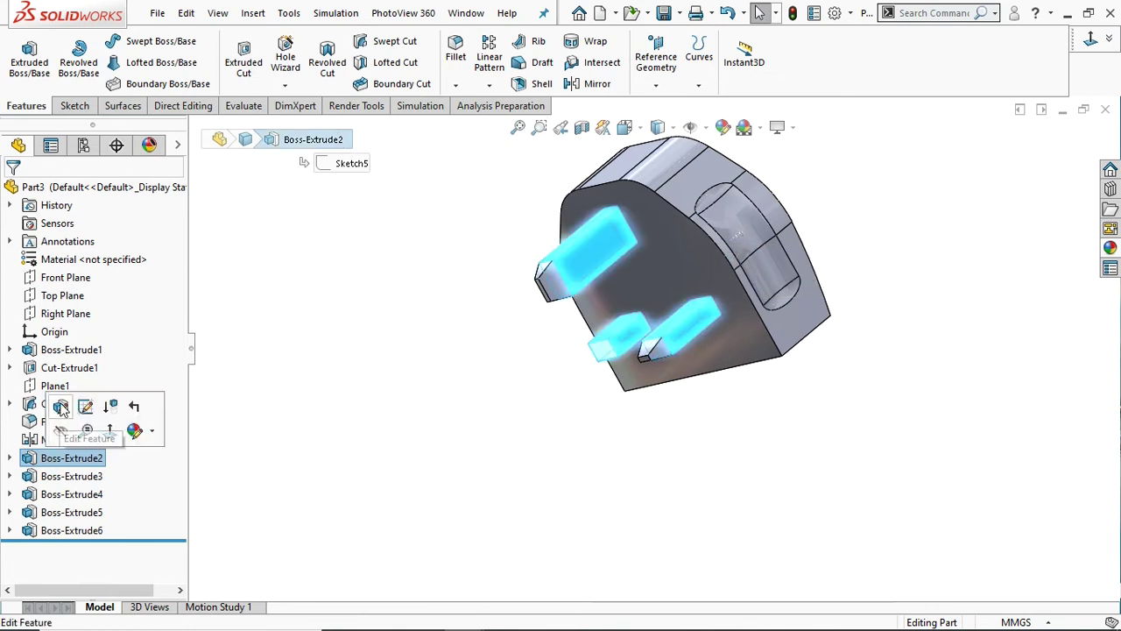
pyautogui.click(166, 400)
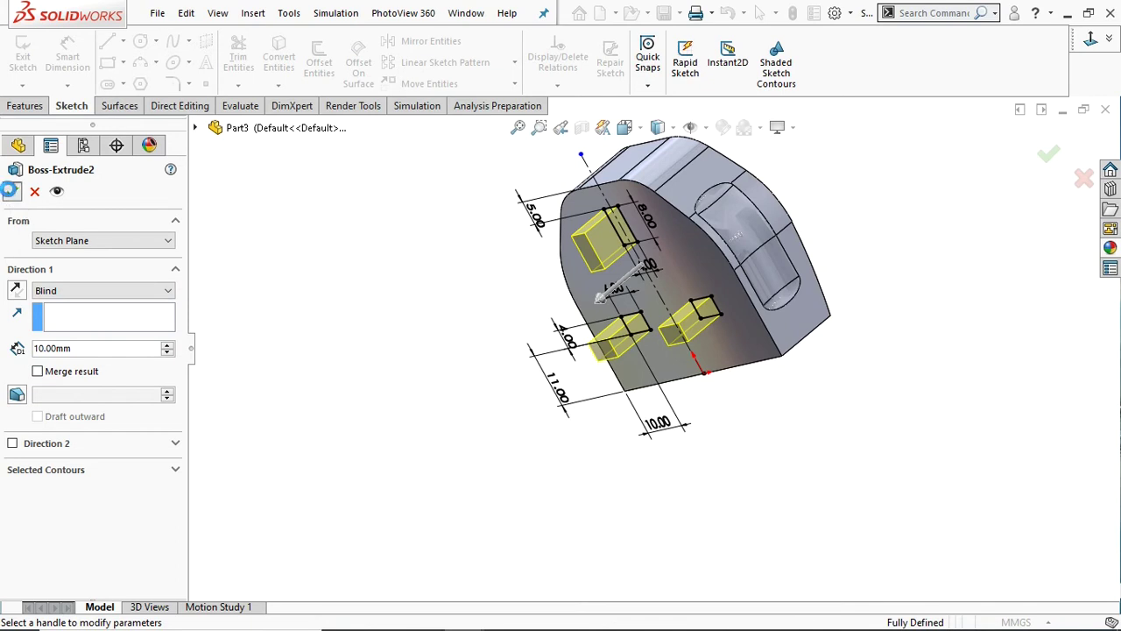
pyautogui.press('Return')
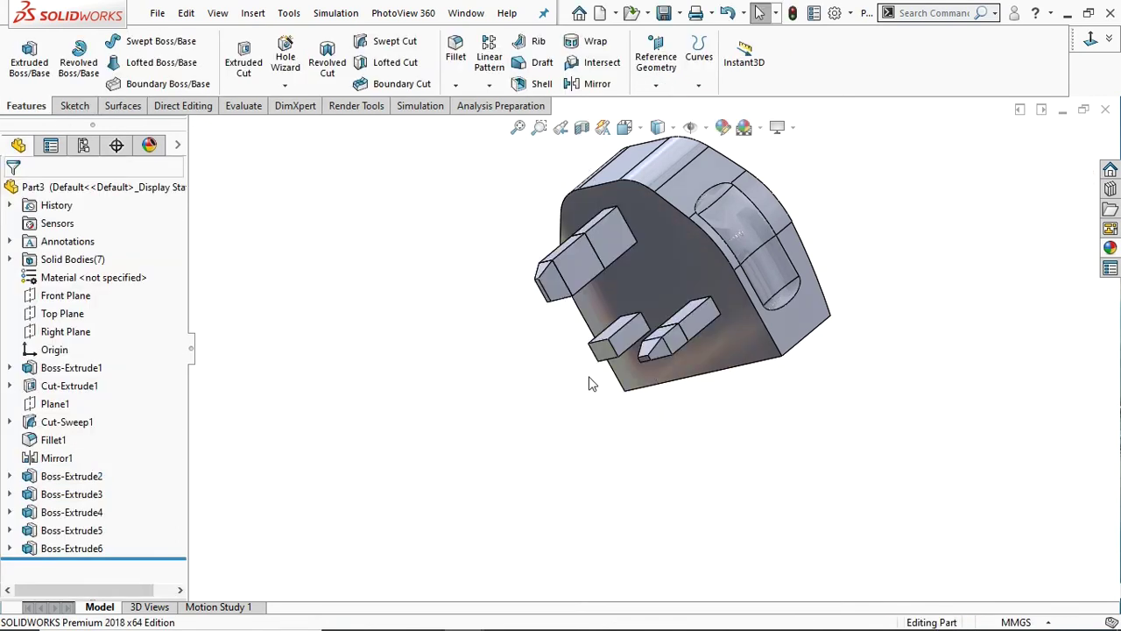
# Limit Boss-Extrude6's feature scope to the Mirror1 and Boss-Extrude5 bodies.
pyautogui.click(661, 353)
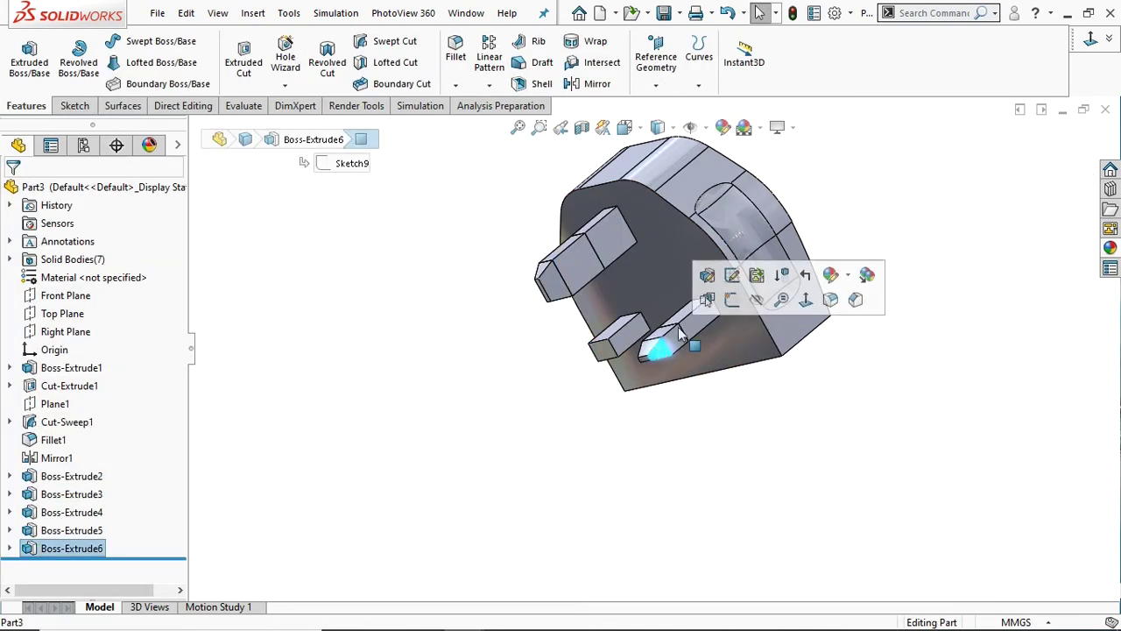
pyautogui.click(713, 272)
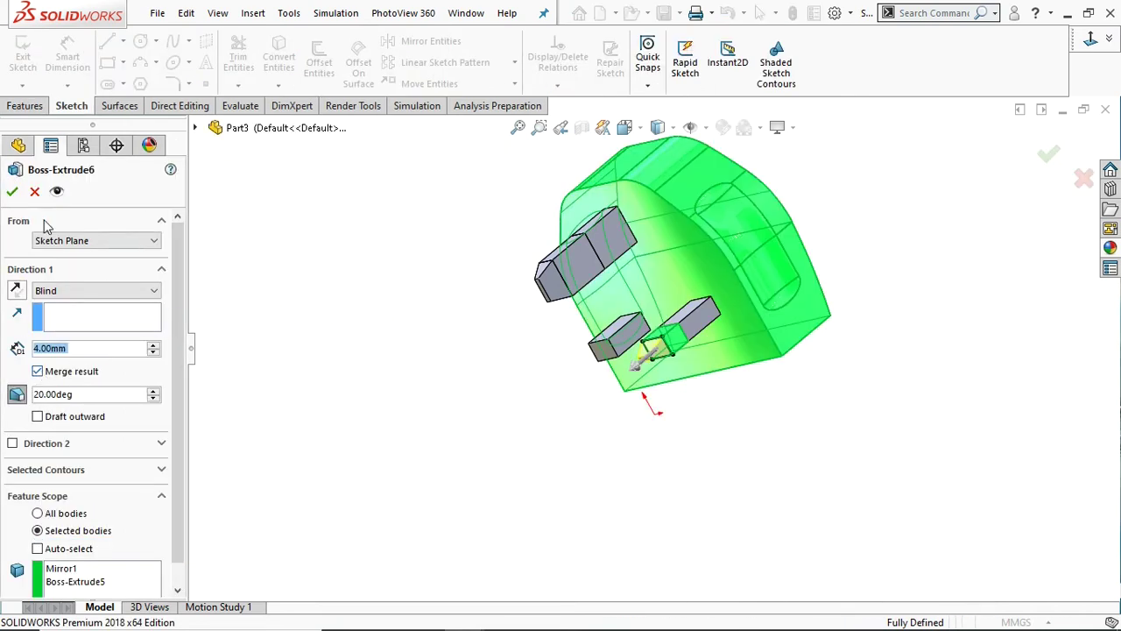
pyautogui.click(11, 194)
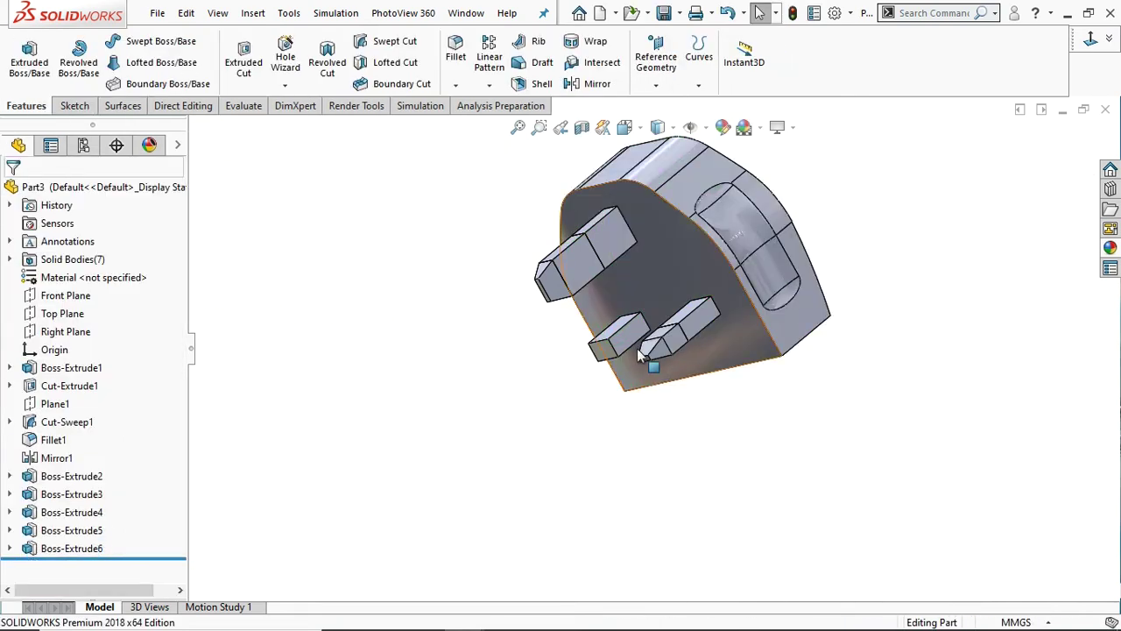
pyautogui.scroll(-3, 679, 332)
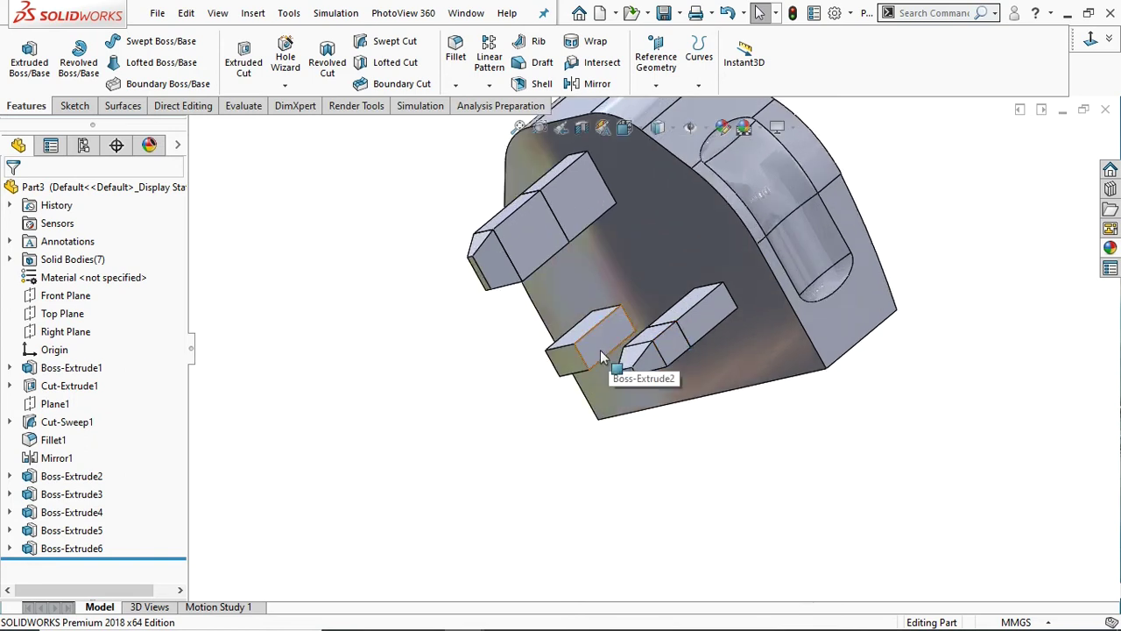
# Convert the lower prong's end face into a sketch and extrude it 5 mm.
pyautogui.click(570, 362)
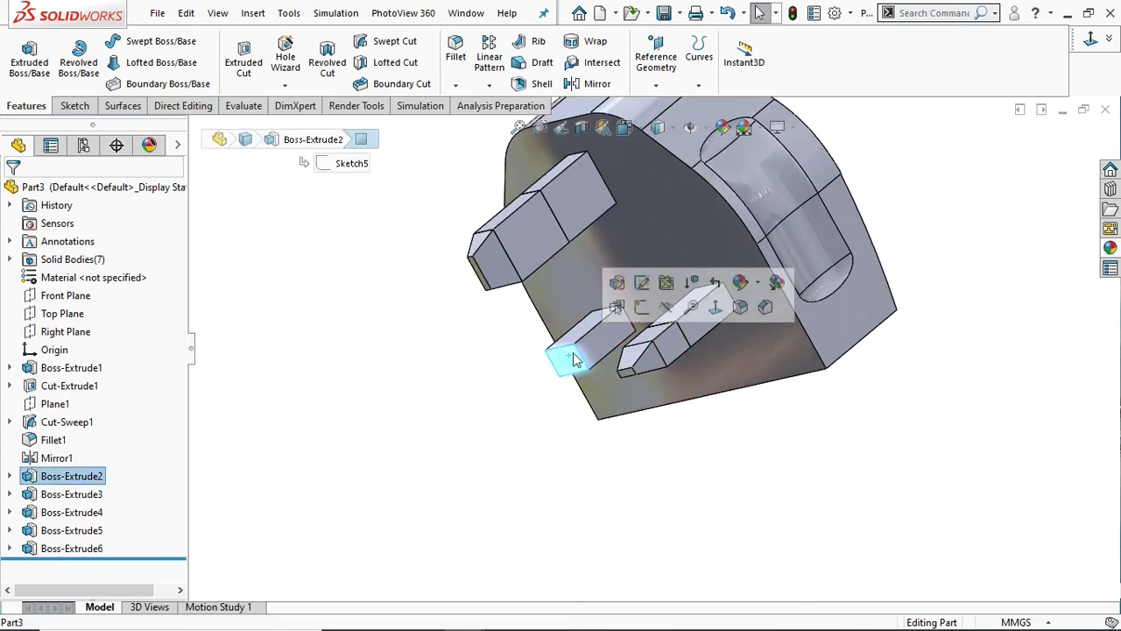
pyautogui.click(648, 316)
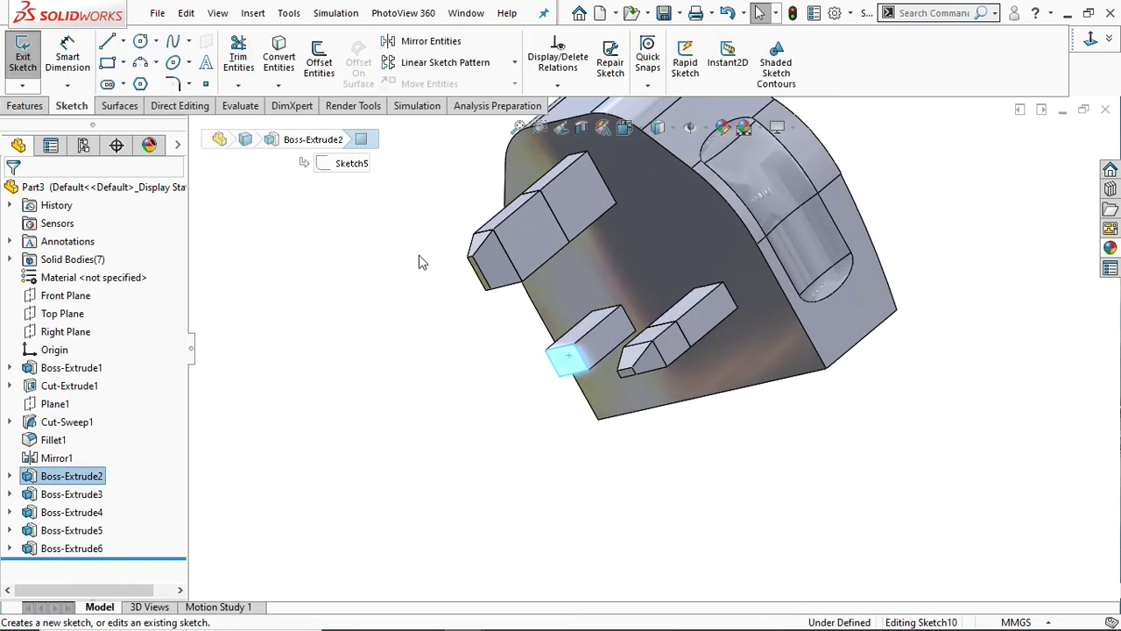
pyautogui.click(270, 51)
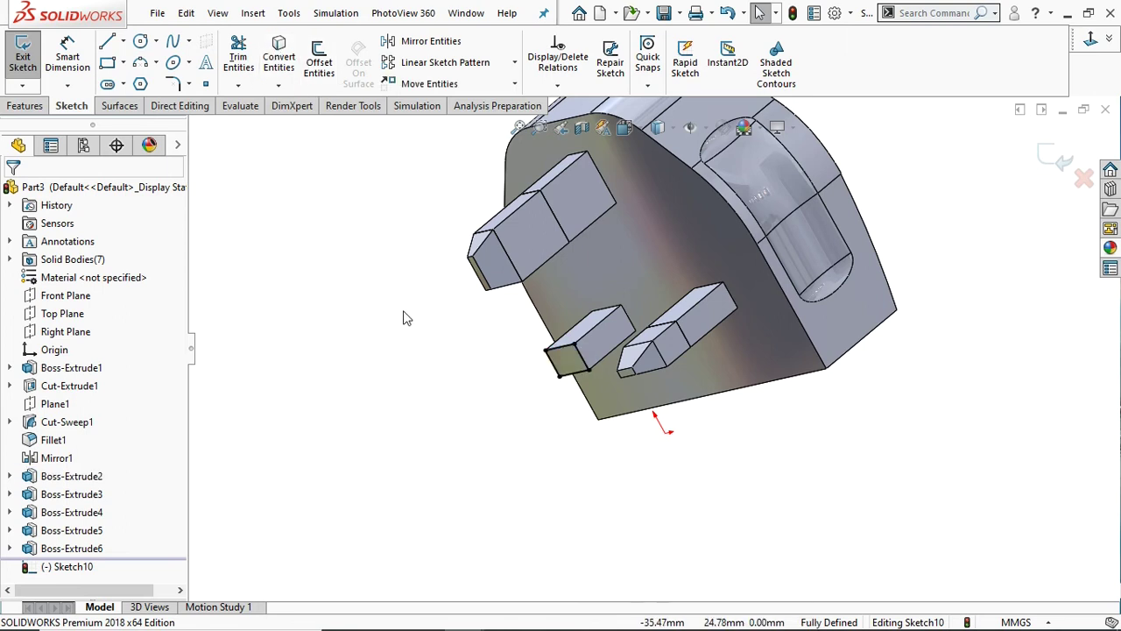
pyautogui.click(26, 106)
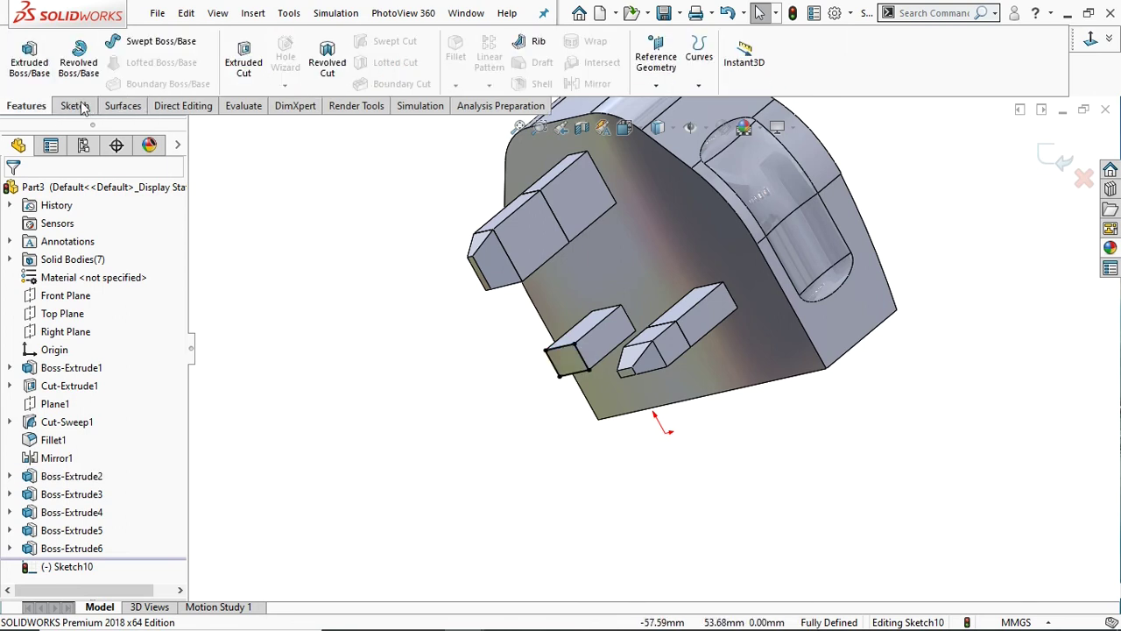
pyautogui.click(29, 55)
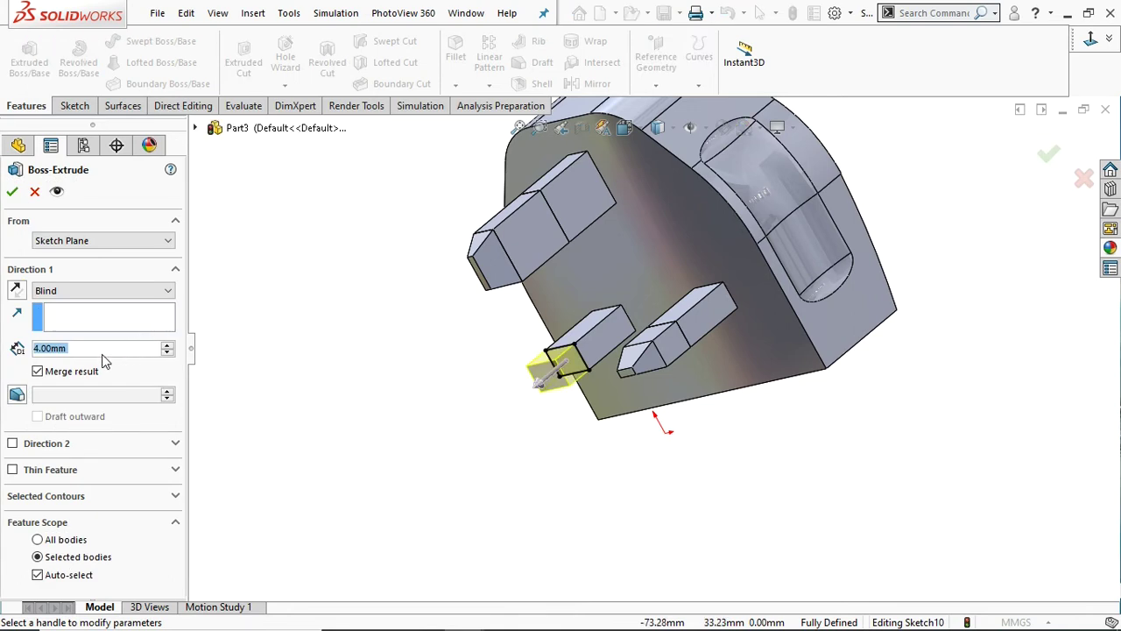
pyautogui.scroll(1, 103, 355)
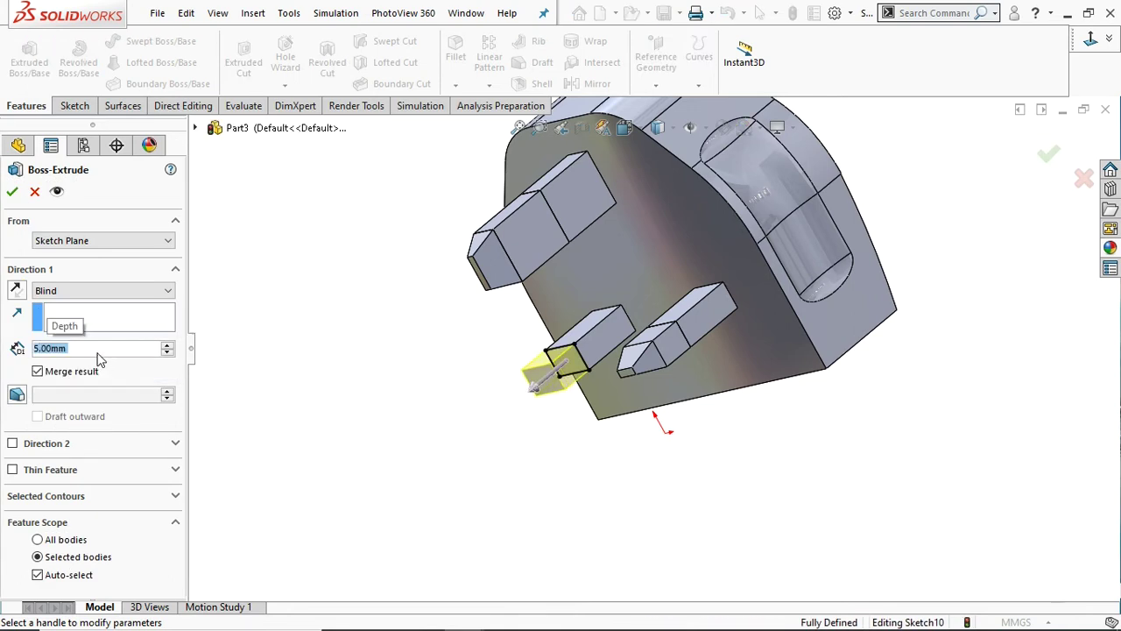
pyautogui.click(12, 191)
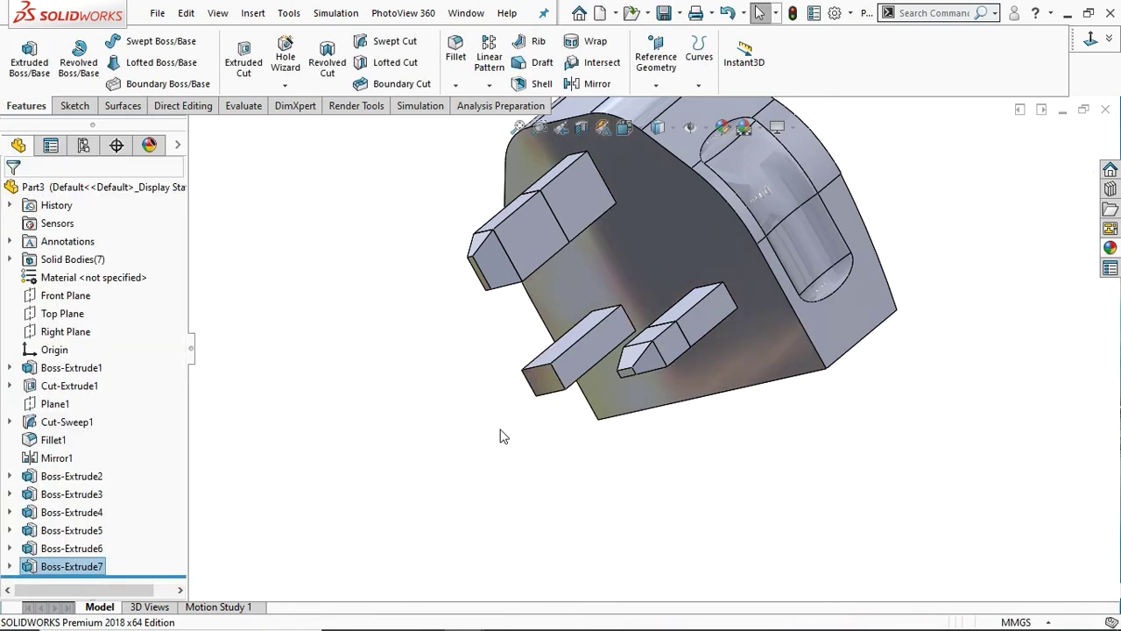
# Untick Merge result on Boss-Extrude7 to keep the extension a separate body.
pyautogui.click(56, 566)
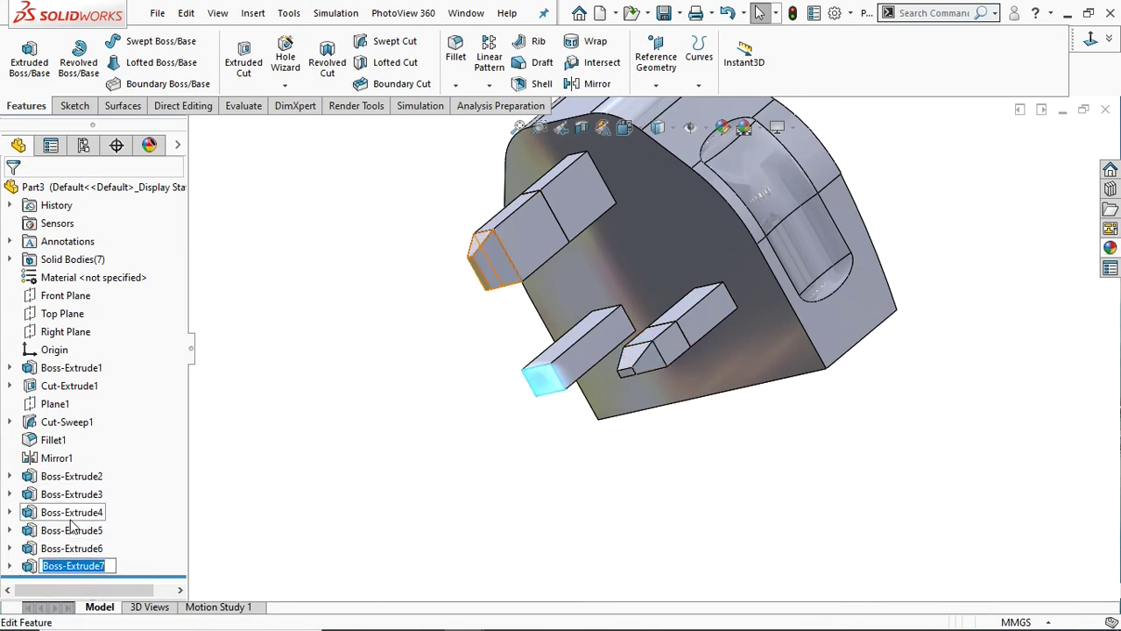
pyautogui.click(36, 570)
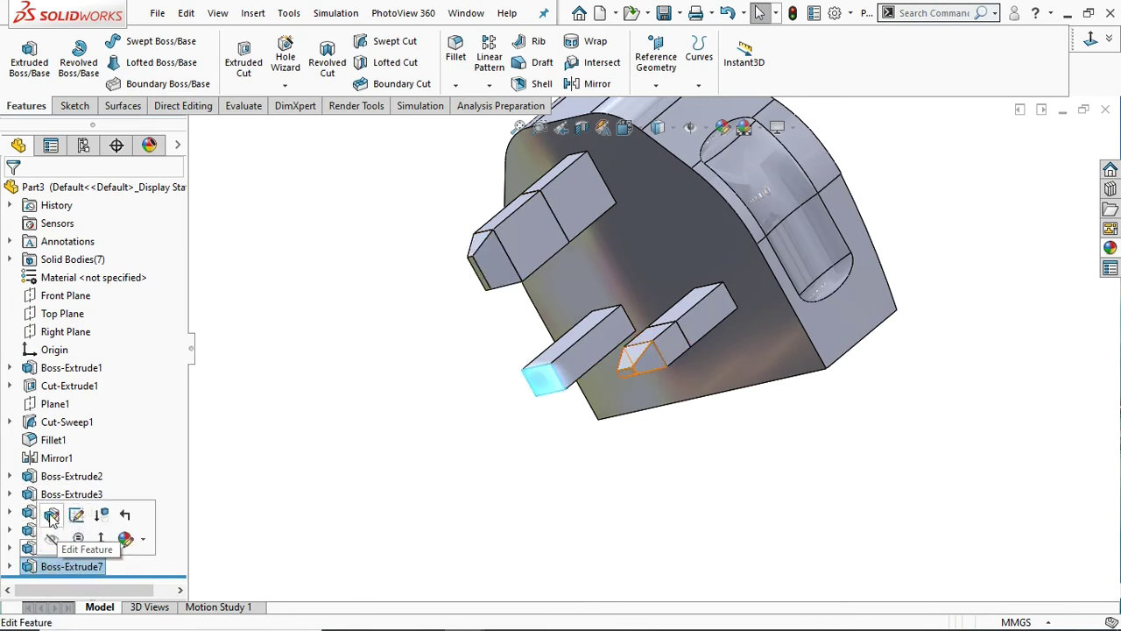
pyautogui.click(46, 515)
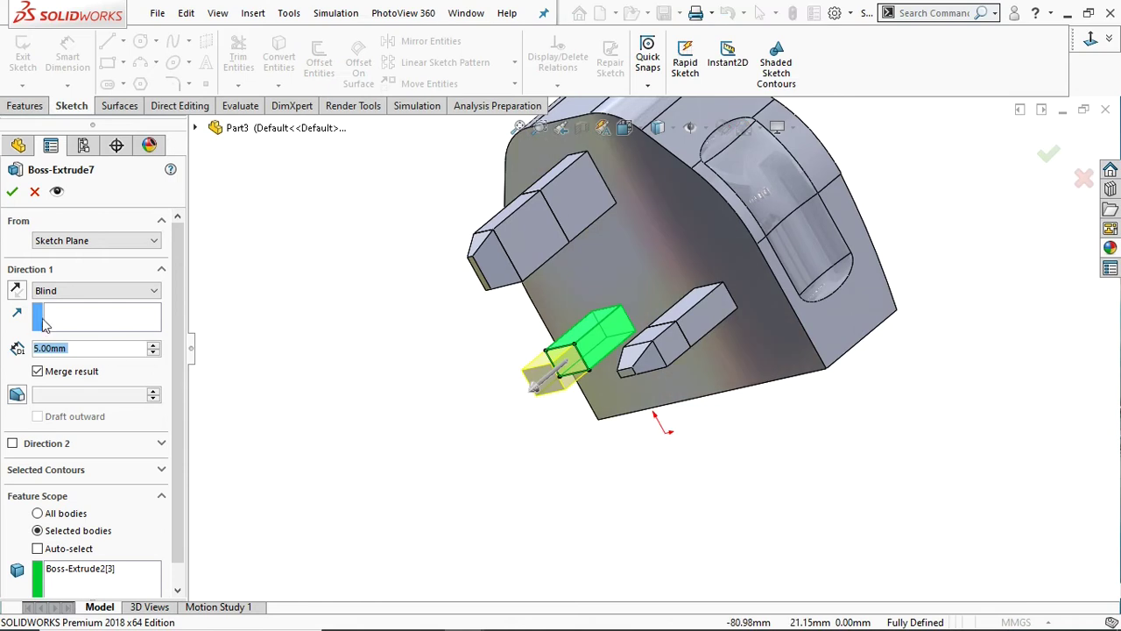
pyautogui.click(37, 372)
pyautogui.click(12, 191)
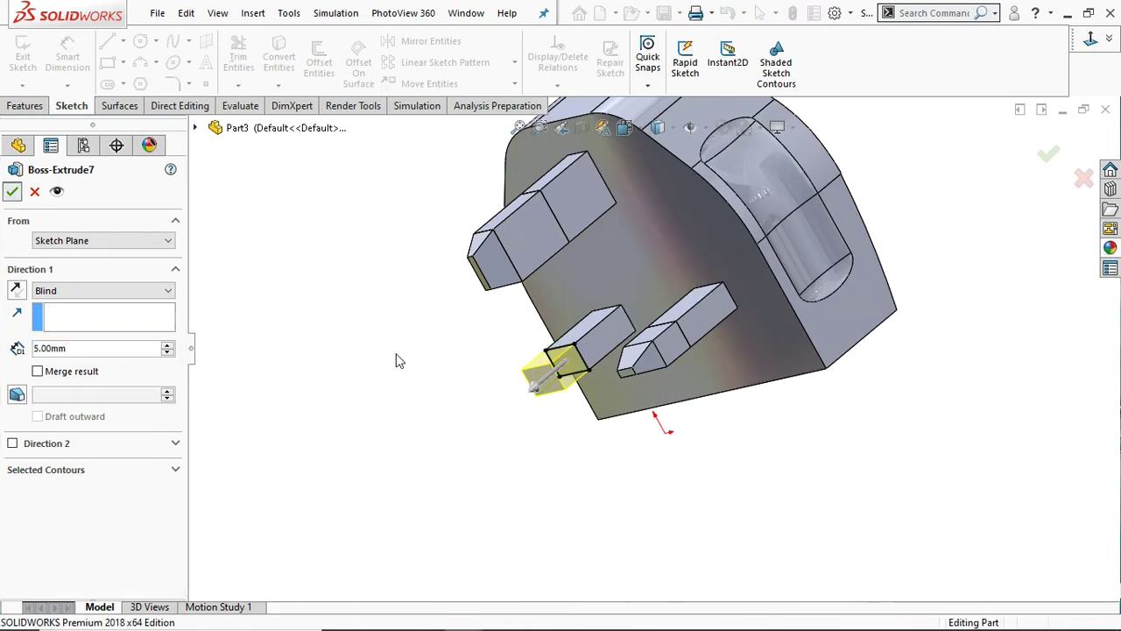
pyautogui.click(553, 386)
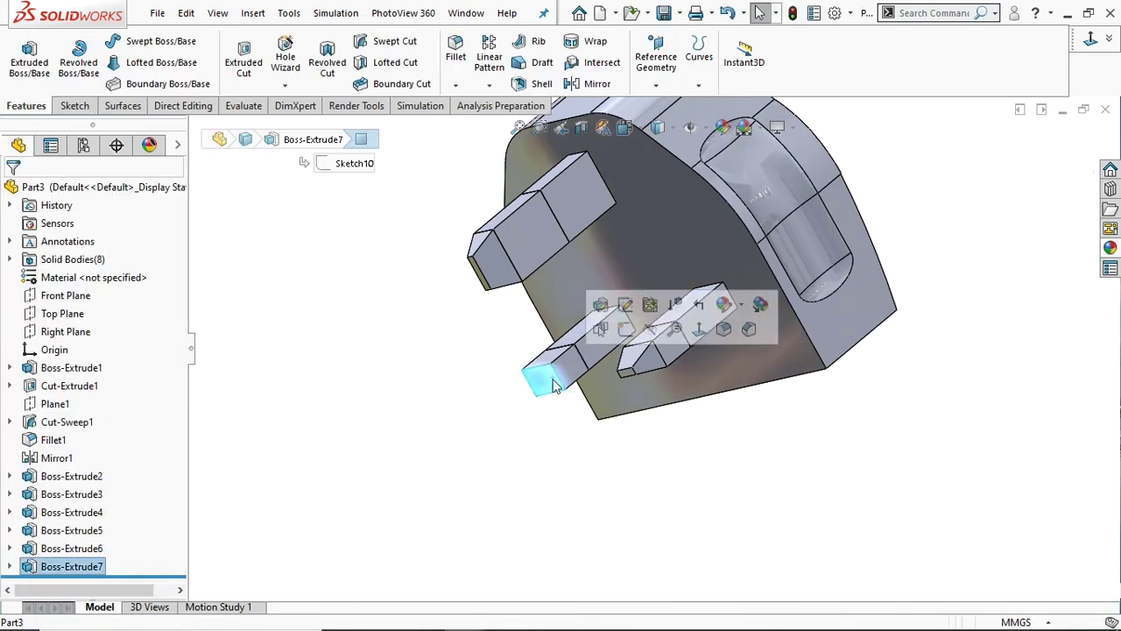
# Convert the extension's end-face outline and extrude a 4 mm tip with 20° draft.
pyautogui.click(631, 334)
pyautogui.click(278, 57)
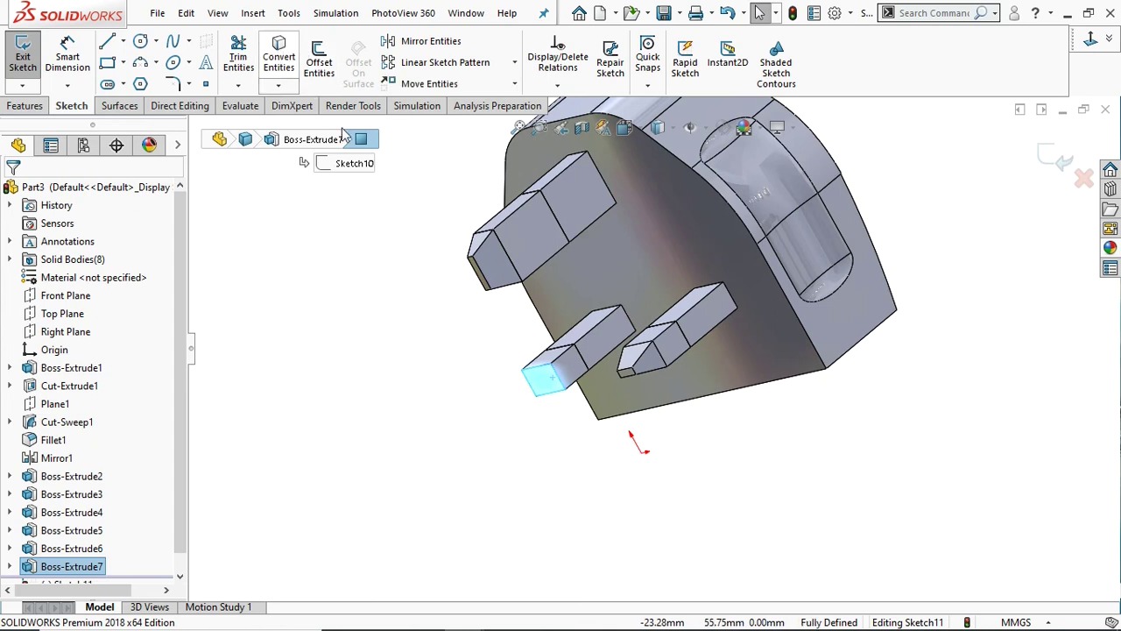
pyautogui.click(24, 105)
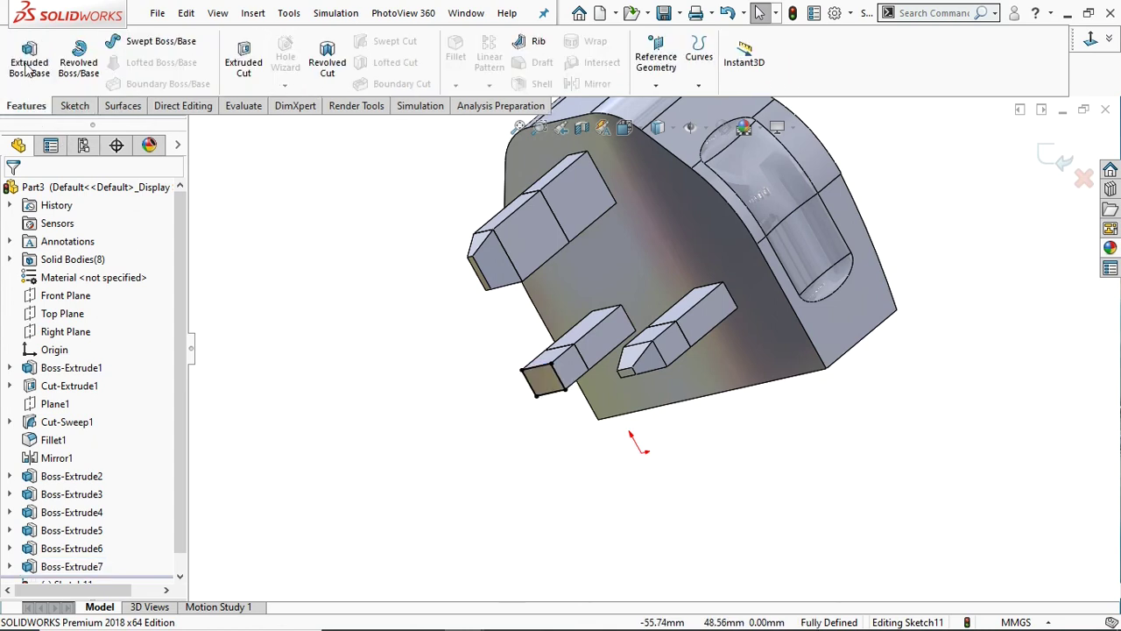
pyautogui.click(29, 57)
pyautogui.moveTo(609, 455)
pyautogui.mouseDown(button='middle')
pyautogui.moveTo(766, 392)
pyautogui.moveTo(736, 404)
pyautogui.mouseUp(button='middle')
pyautogui.click(17, 395)
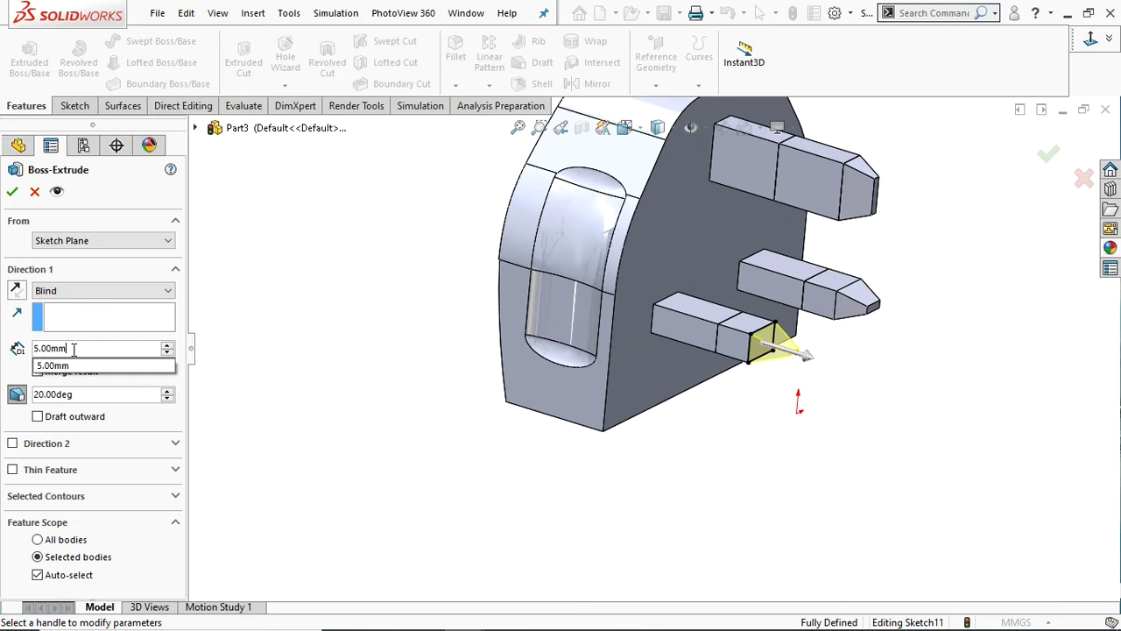
pyautogui.write('4')
pyautogui.press('Return')
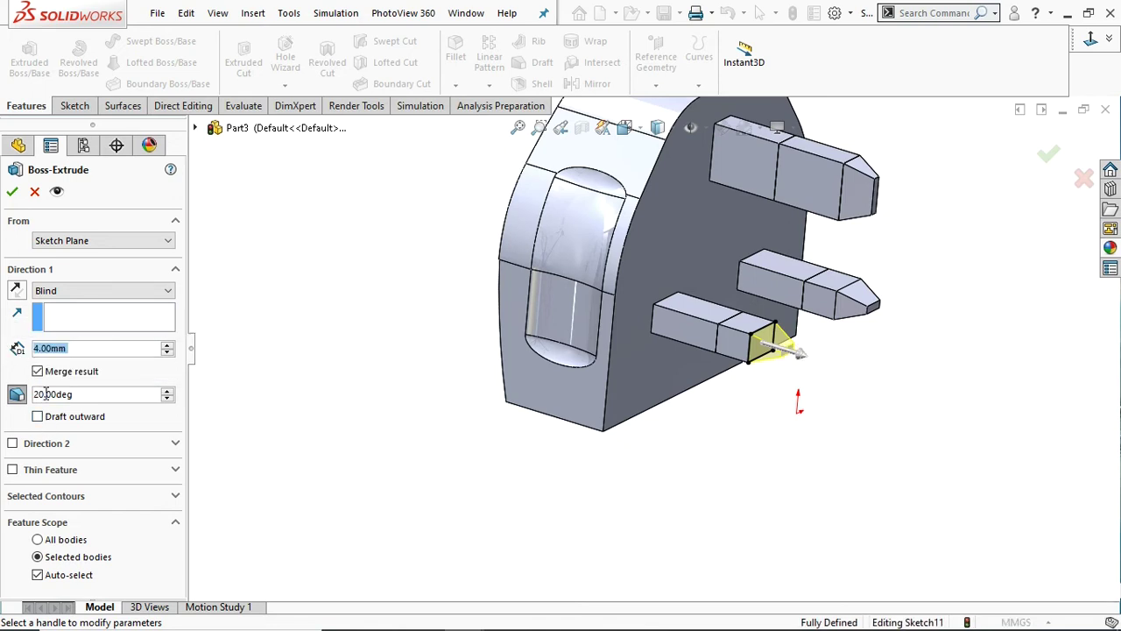
pyautogui.click(13, 192)
# Orbit to the plug's pin side and select its flat face.
pyautogui.scroll(2, 834, 366)
pyautogui.moveTo(848, 298)
pyautogui.mouseDown(button='middle')
pyautogui.moveTo(794, 246)
pyautogui.moveTo(781, 188)
pyautogui.moveTo(779, 255)
pyautogui.moveTo(864, 257)
pyautogui.moveTo(809, 245)
pyautogui.mouseUp(button='middle')
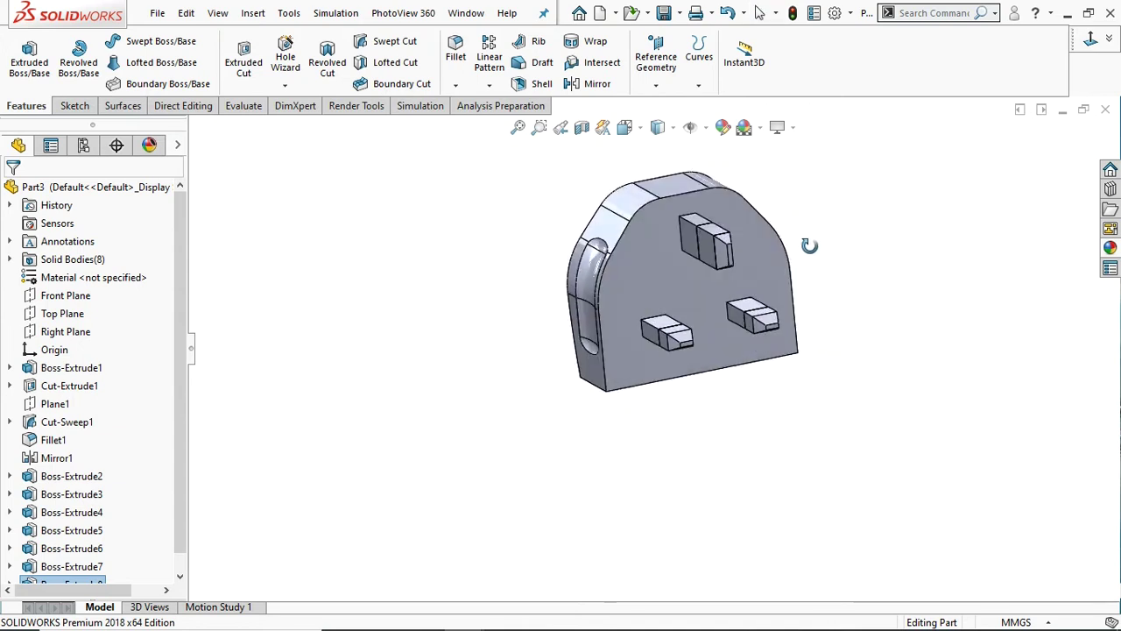
pyautogui.click(714, 288)
# Draw a center rectangle on the pin face between the three pins.
pyautogui.click(785, 246)
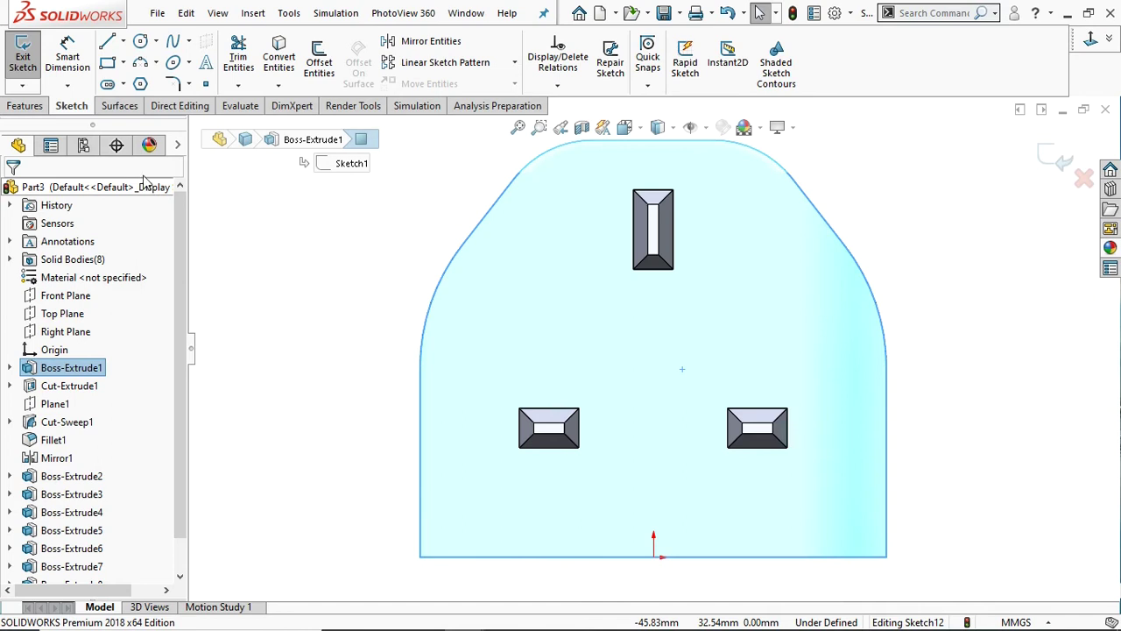
pyautogui.click(126, 64)
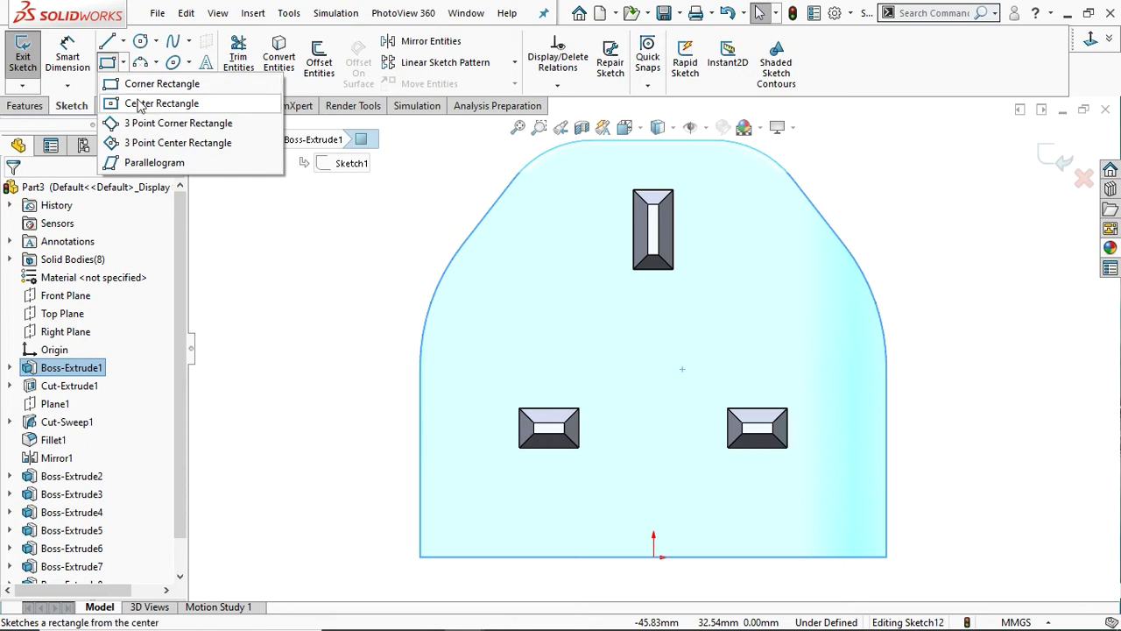
pyautogui.click(145, 103)
pyautogui.click(653, 337)
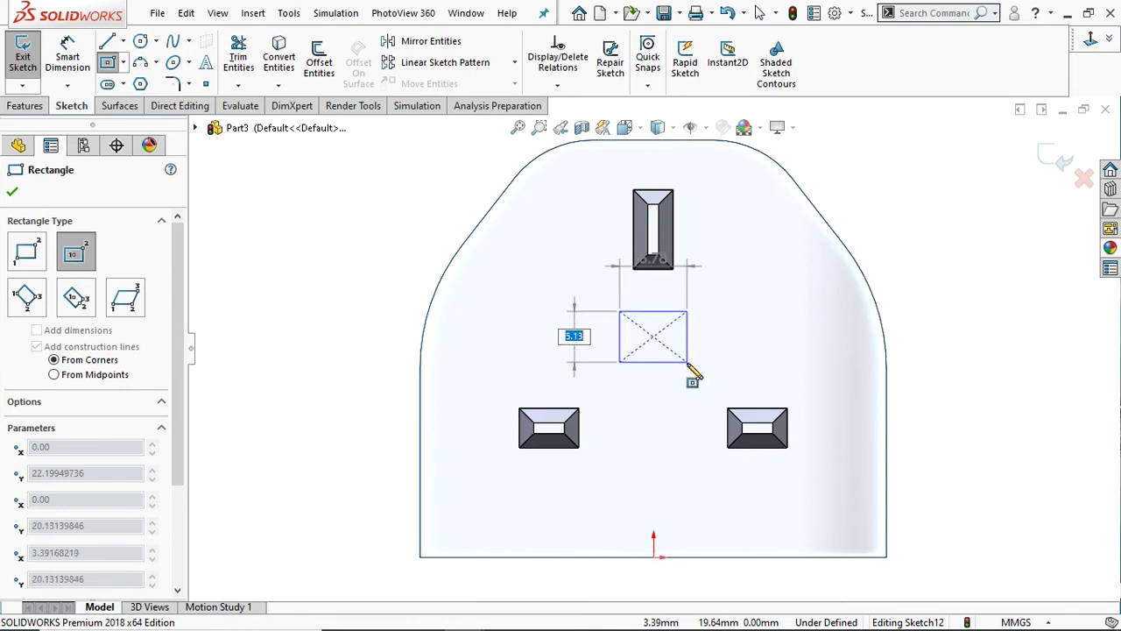
pyautogui.click(693, 350)
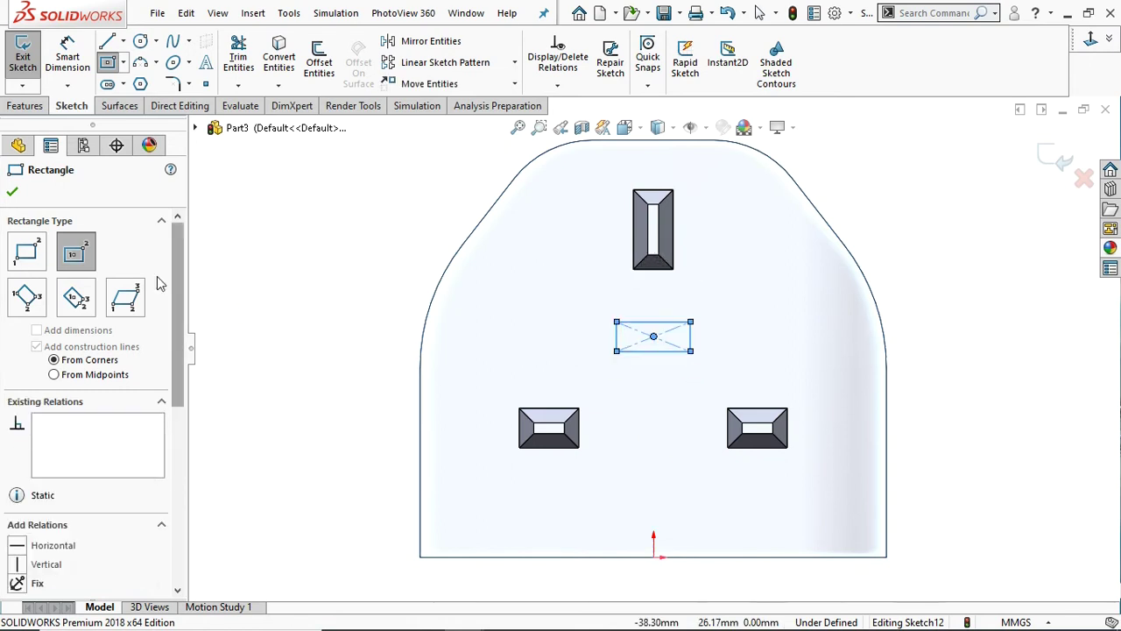
pyautogui.click(12, 195)
# Dimension the rectangle 8 mm wide and 4 mm high.
pyautogui.click(68, 57)
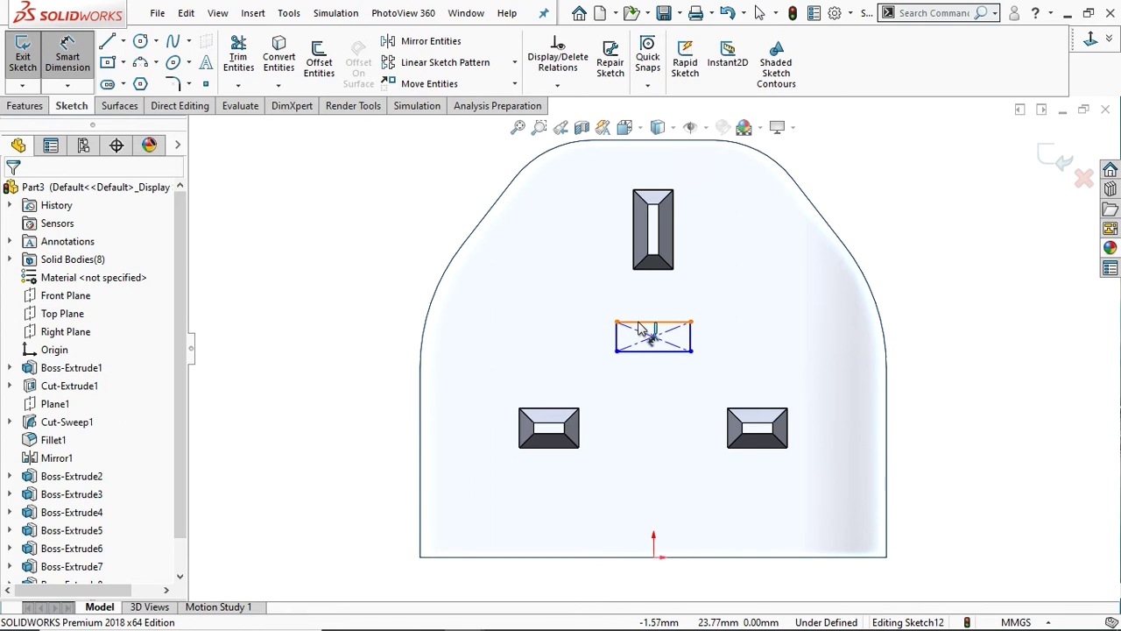
pyautogui.click(653, 323)
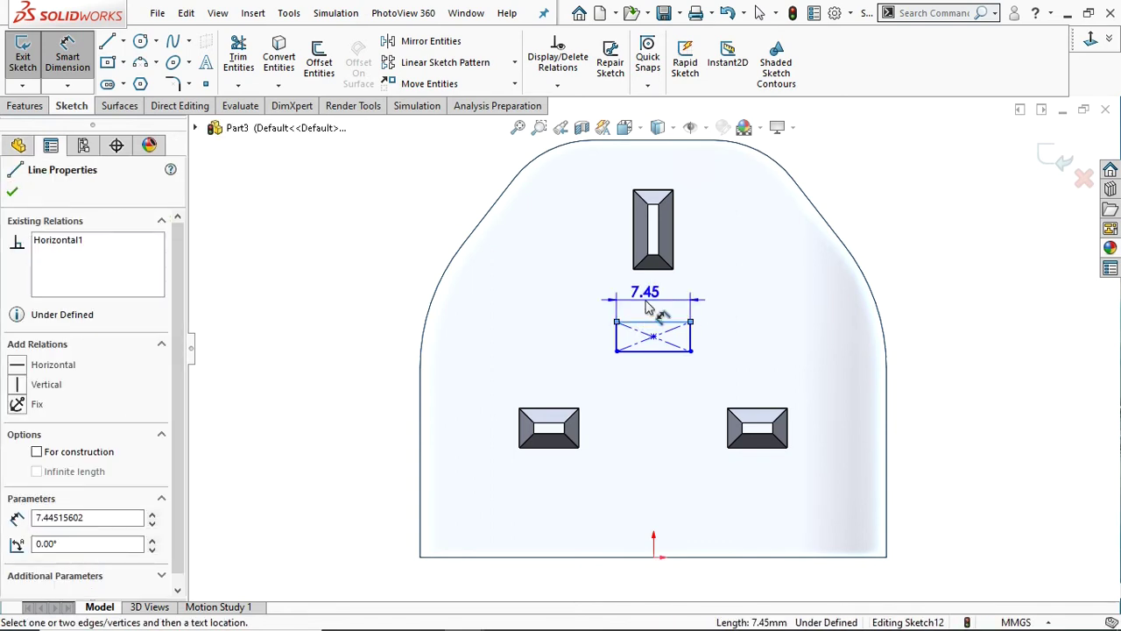
pyautogui.click(646, 306)
pyautogui.write('8')
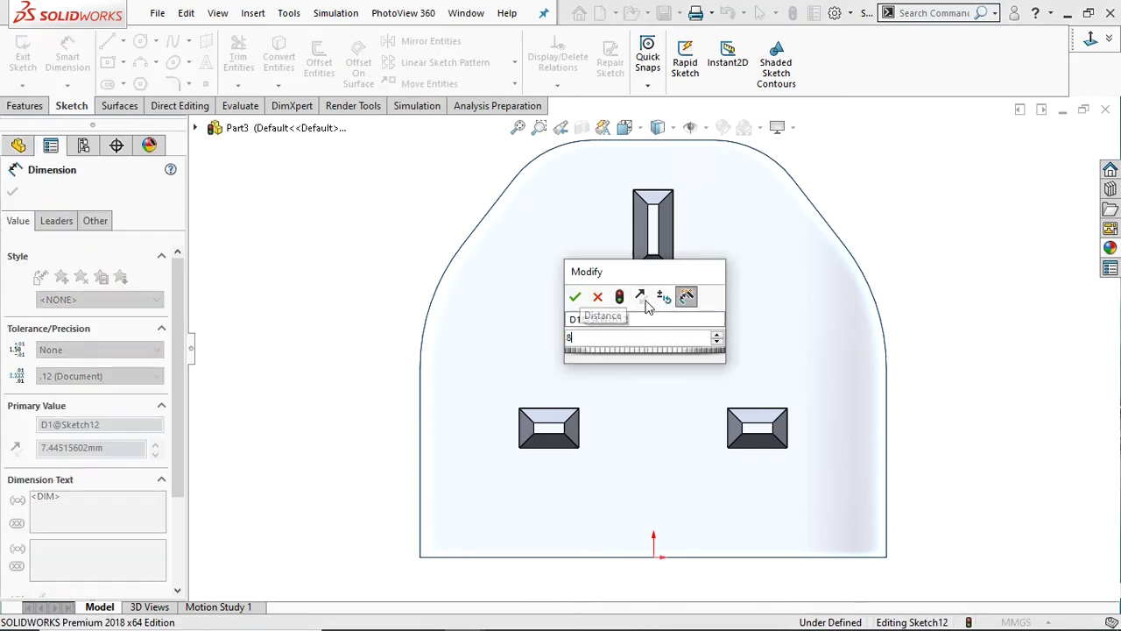
pyautogui.press('Return')
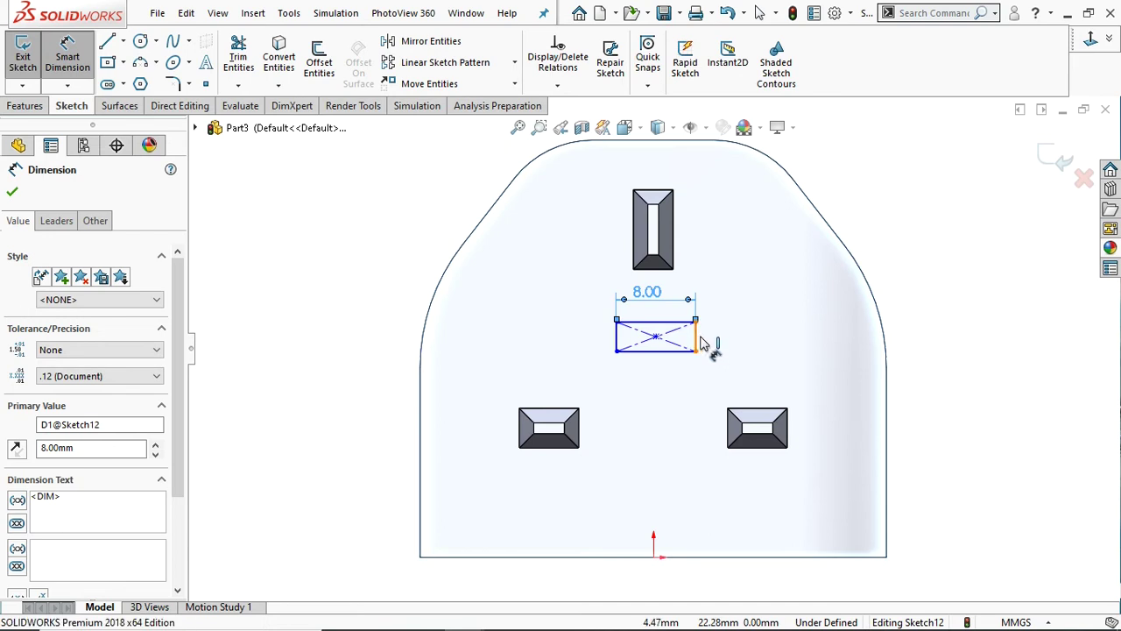
pyautogui.click(706, 342)
pyautogui.click(731, 343)
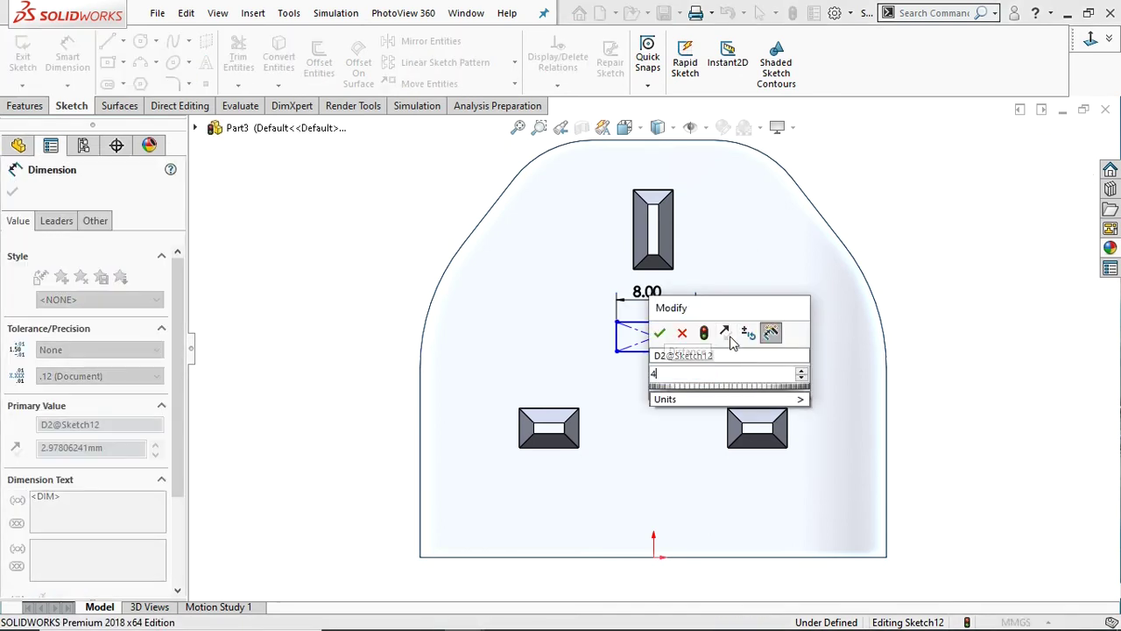
pyautogui.write('4')
pyautogui.press('Return')
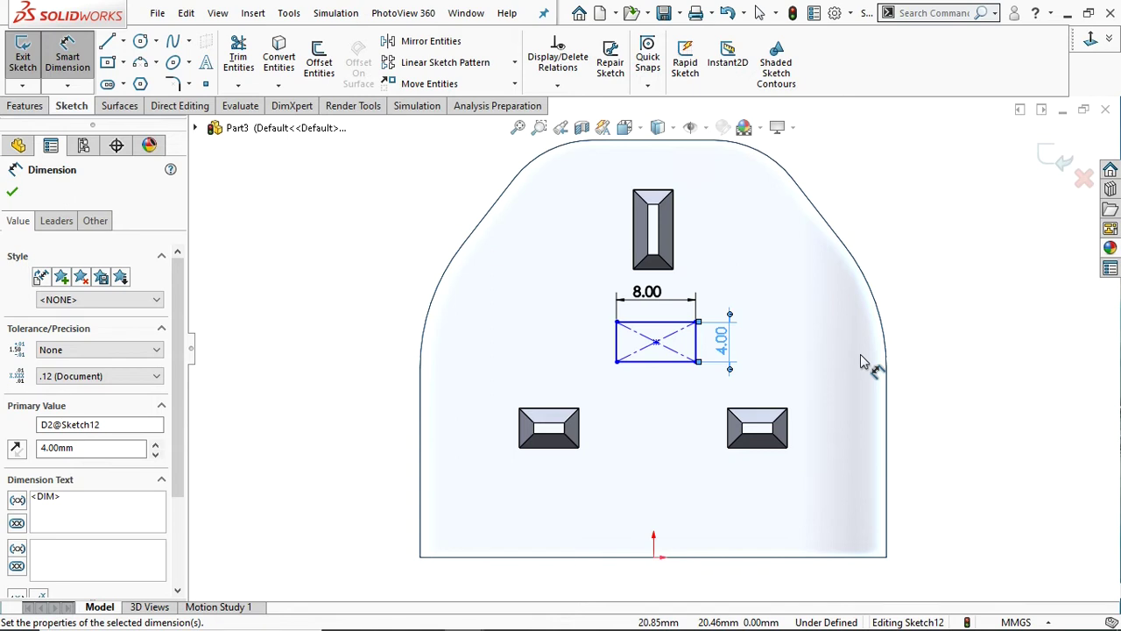
pyautogui.click(11, 194)
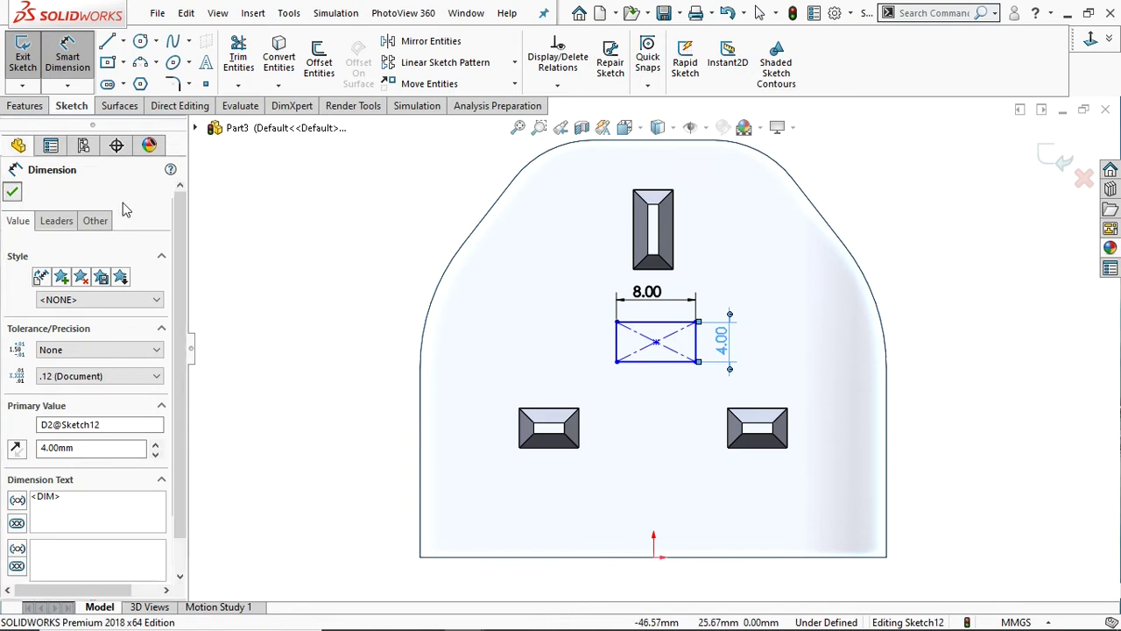
# Add a vertical relation between the rectangle centre and the origin.
pyautogui.click(656, 343)
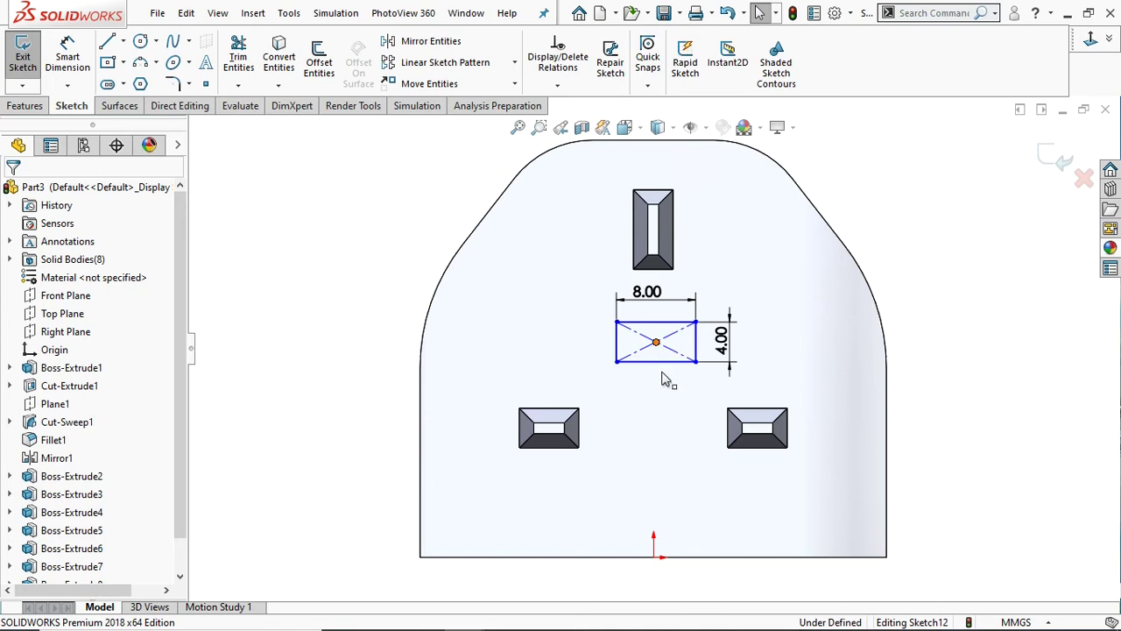
pyautogui.keyDown('ctrl'); pyautogui.click(655, 558); pyautogui.keyUp('ctrl')
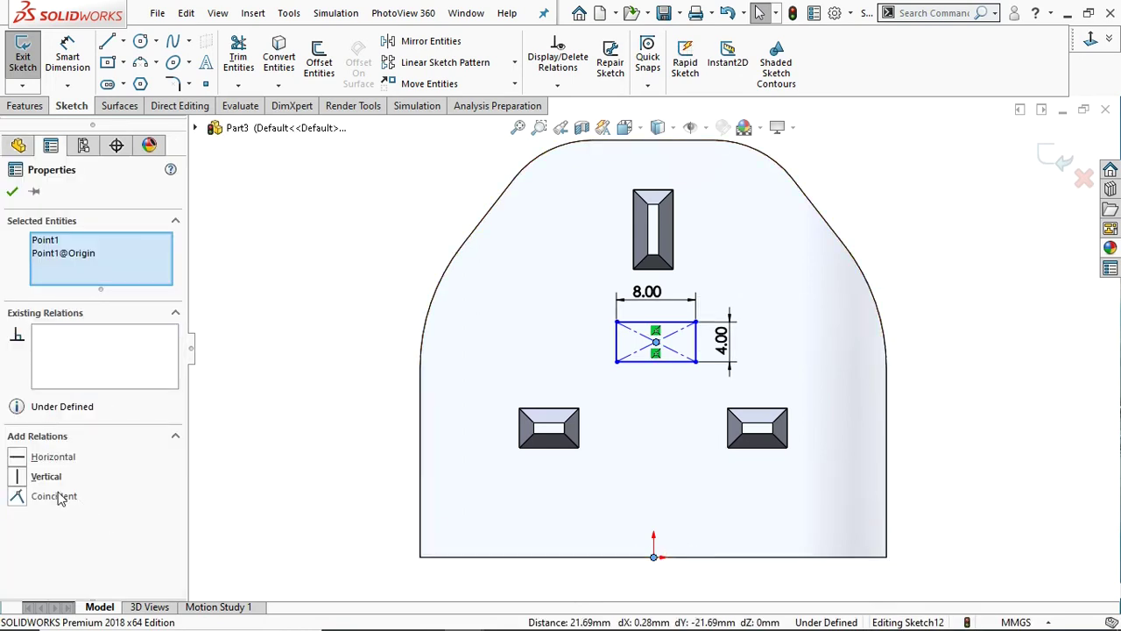
pyautogui.click(20, 481)
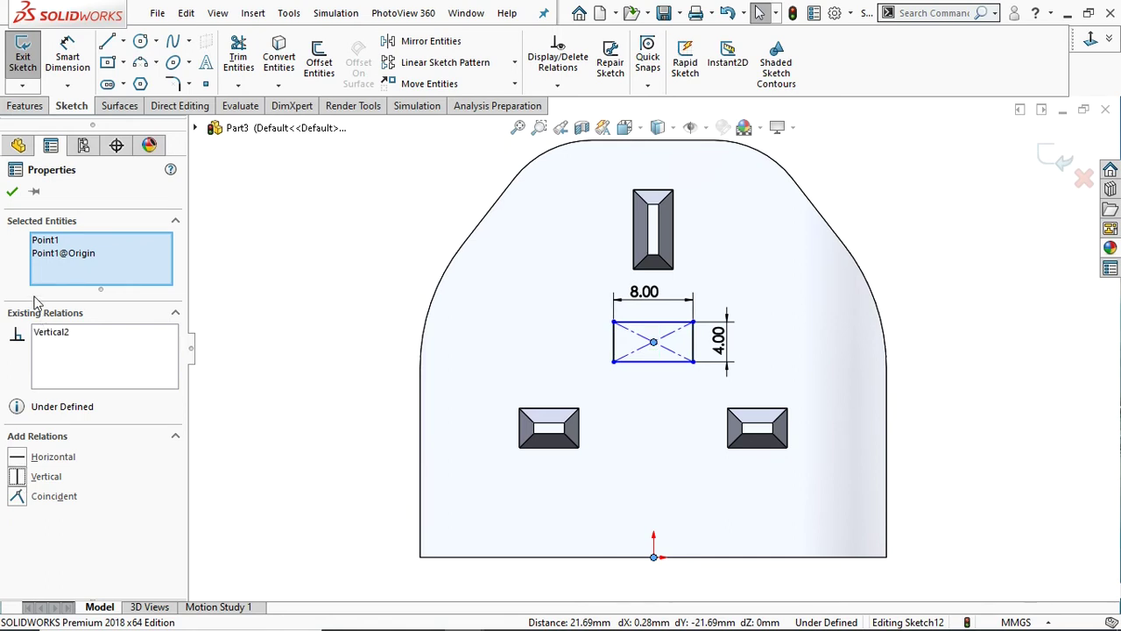
pyautogui.click(13, 195)
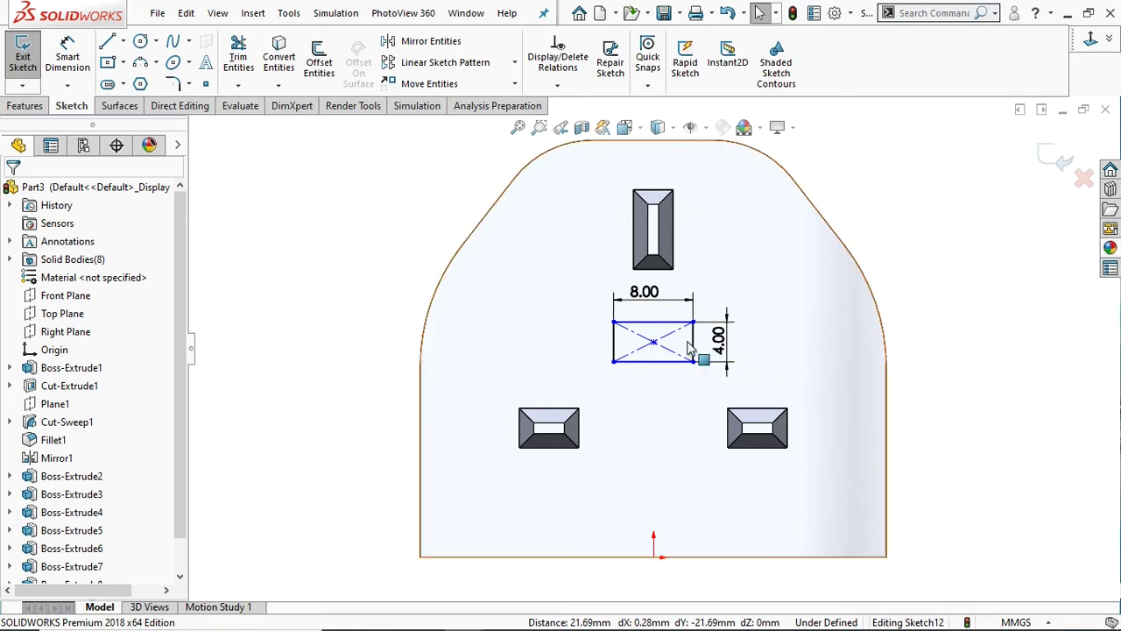
# Dimension the rectangle corner 5 mm vertically below the top pin's corner.
pyautogui.click(67, 57)
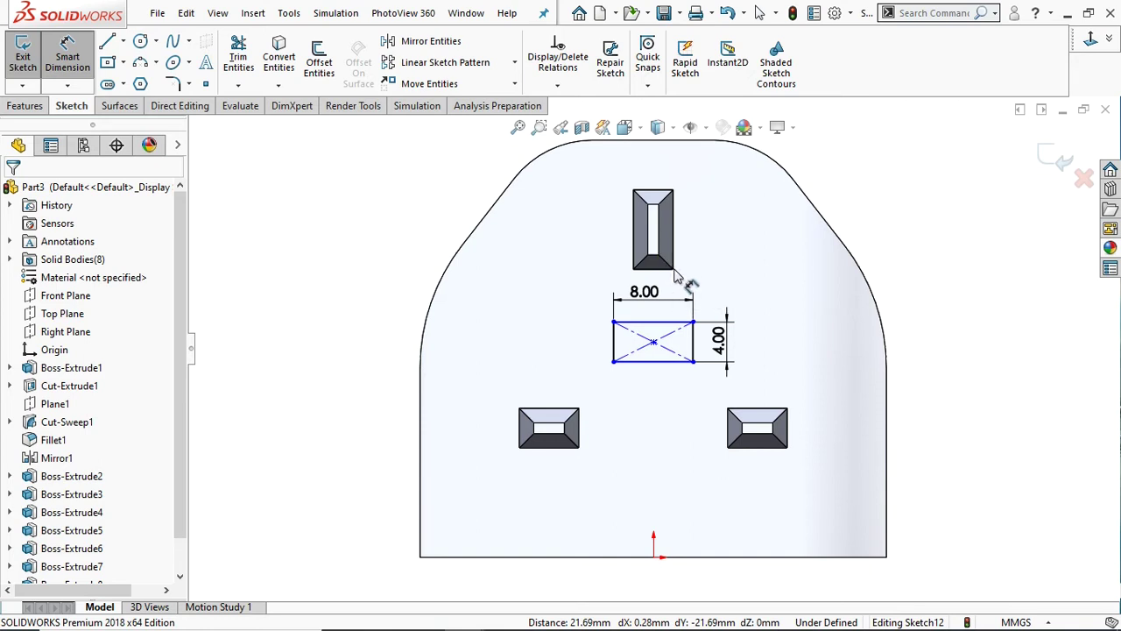
pyautogui.click(673, 269)
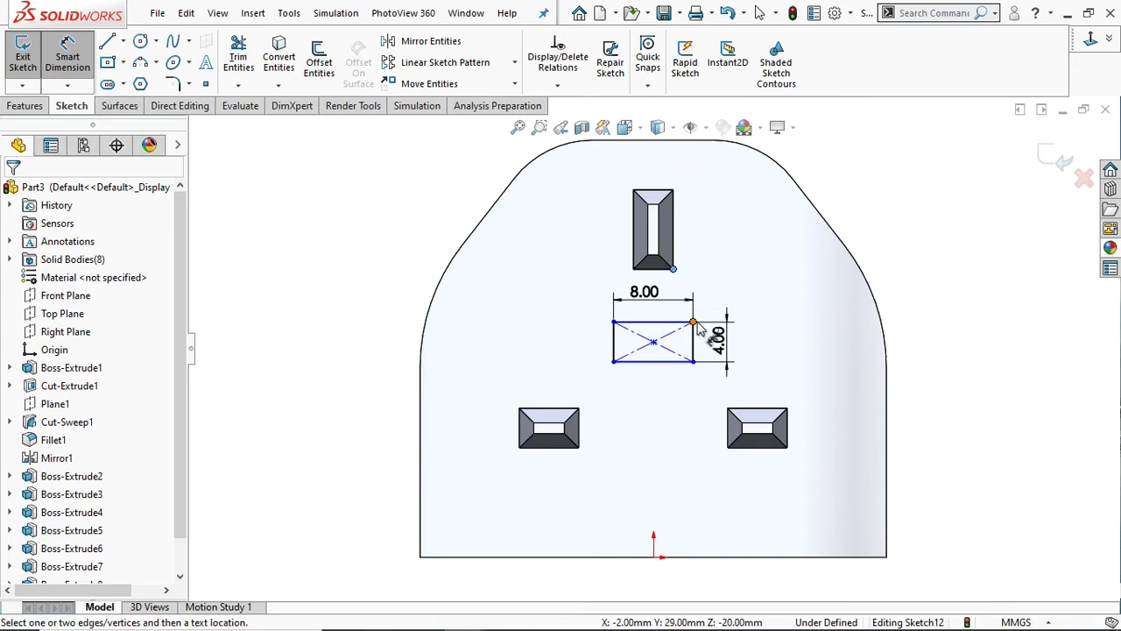
pyautogui.click(693, 322)
pyautogui.click(775, 303)
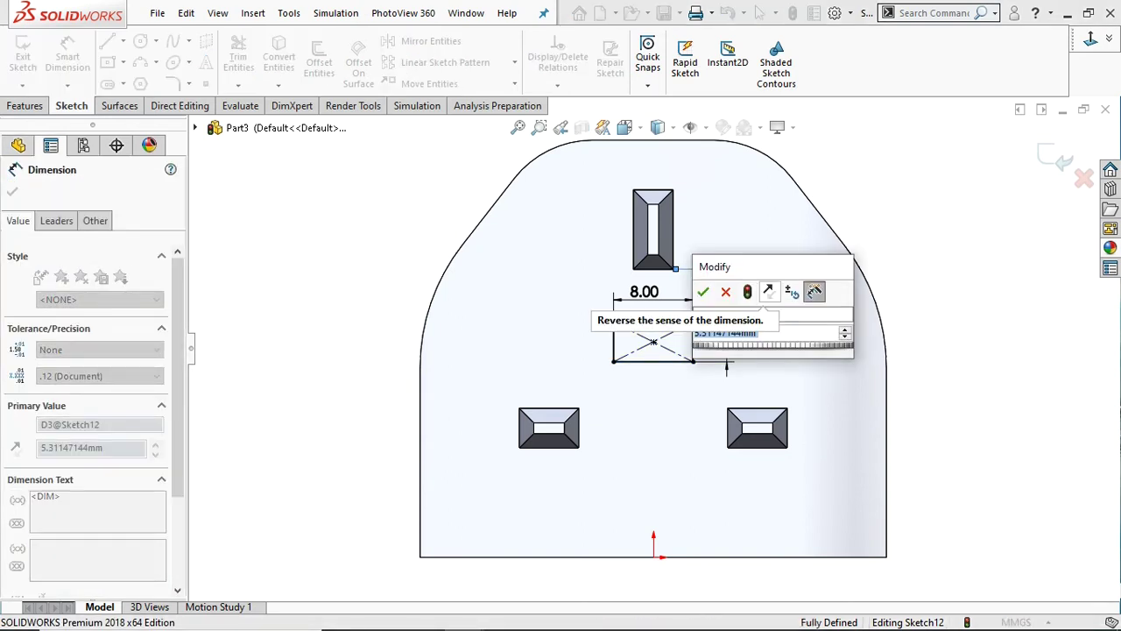
pyautogui.write('5')
pyautogui.press('Return')
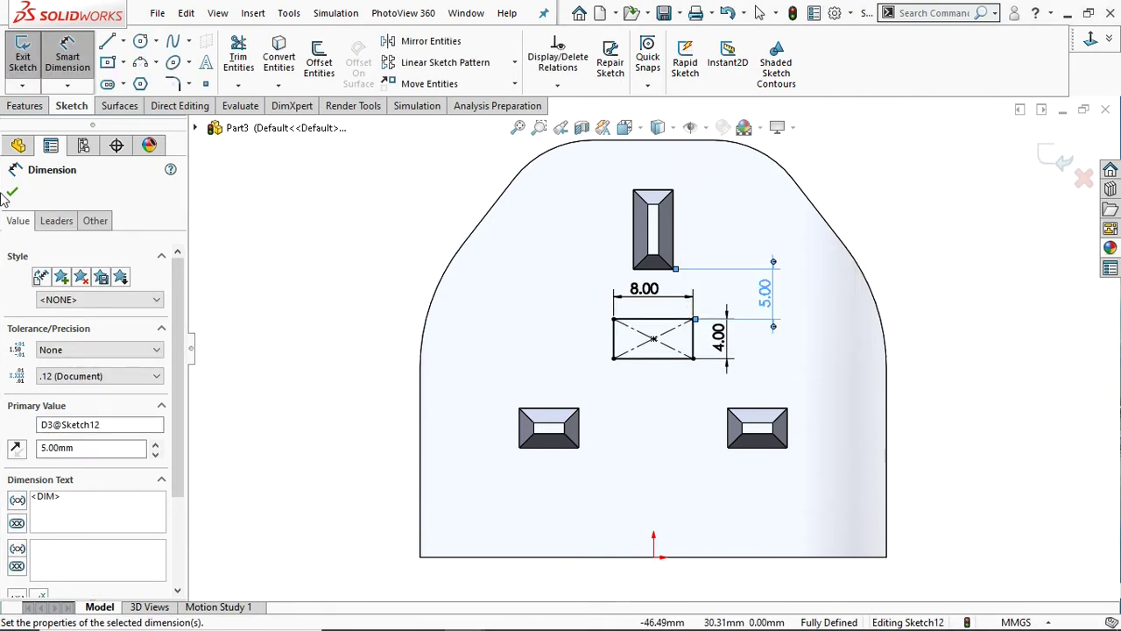
pyautogui.click(11, 193)
pyautogui.moveTo(780, 320)
pyautogui.mouseDown(button='middle')
pyautogui.moveTo(815, 301)
pyautogui.moveTo(756, 286)
pyautogui.mouseUp(button='middle')
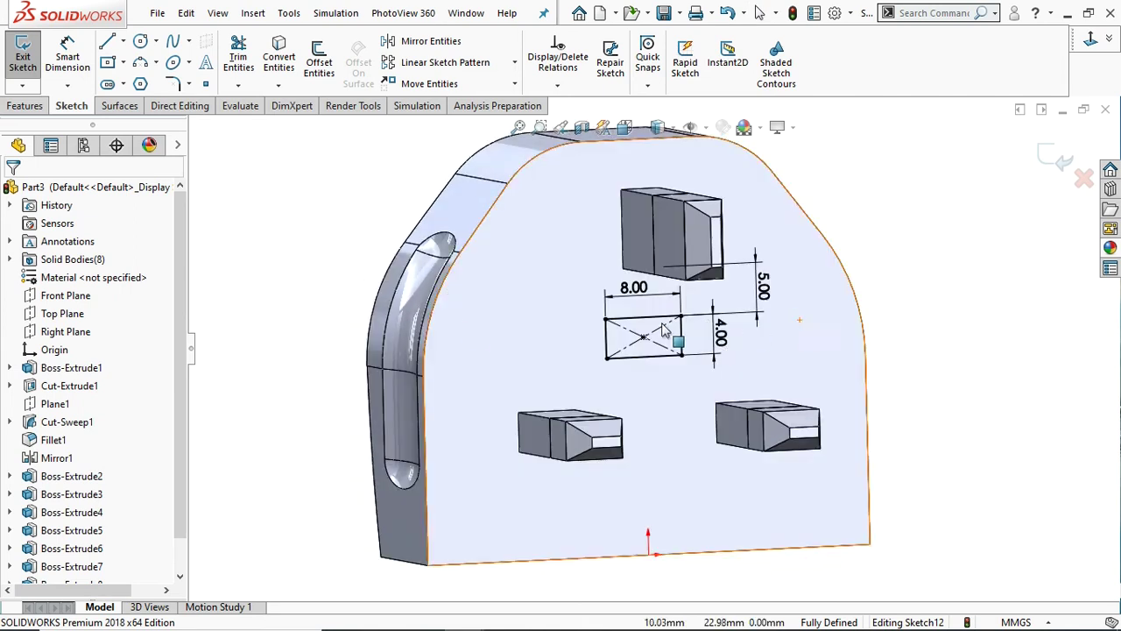
# Cut the 8 × 4 mm rectangle 10 mm blind into the plug's pin face.
pyautogui.click(23, 106)
pyautogui.click(244, 62)
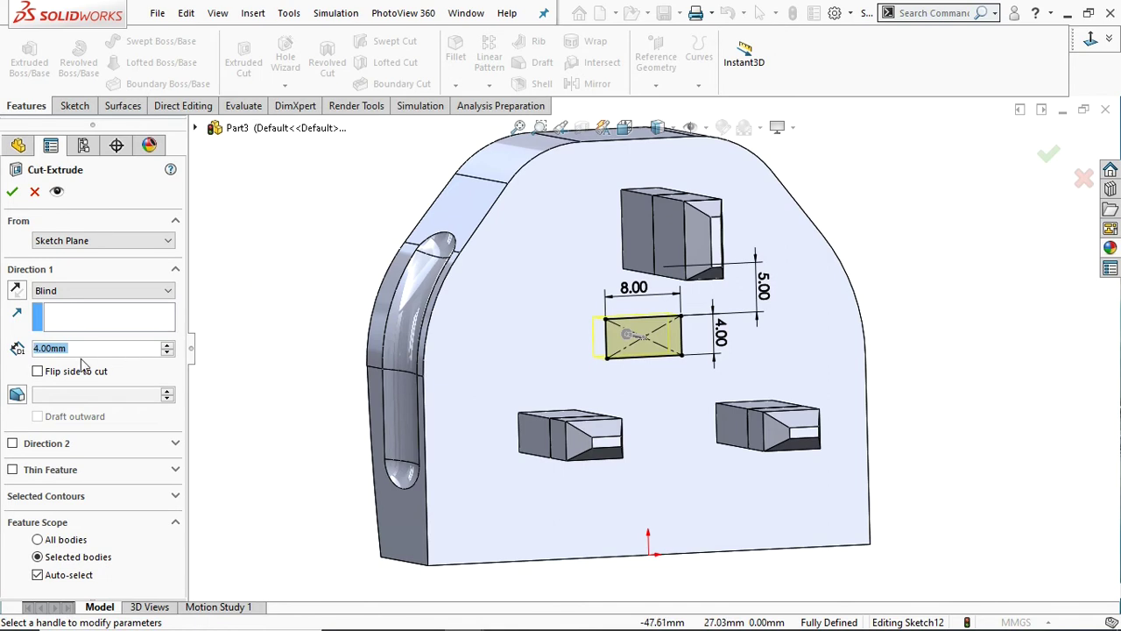
pyautogui.write('10')
pyautogui.press('Return')
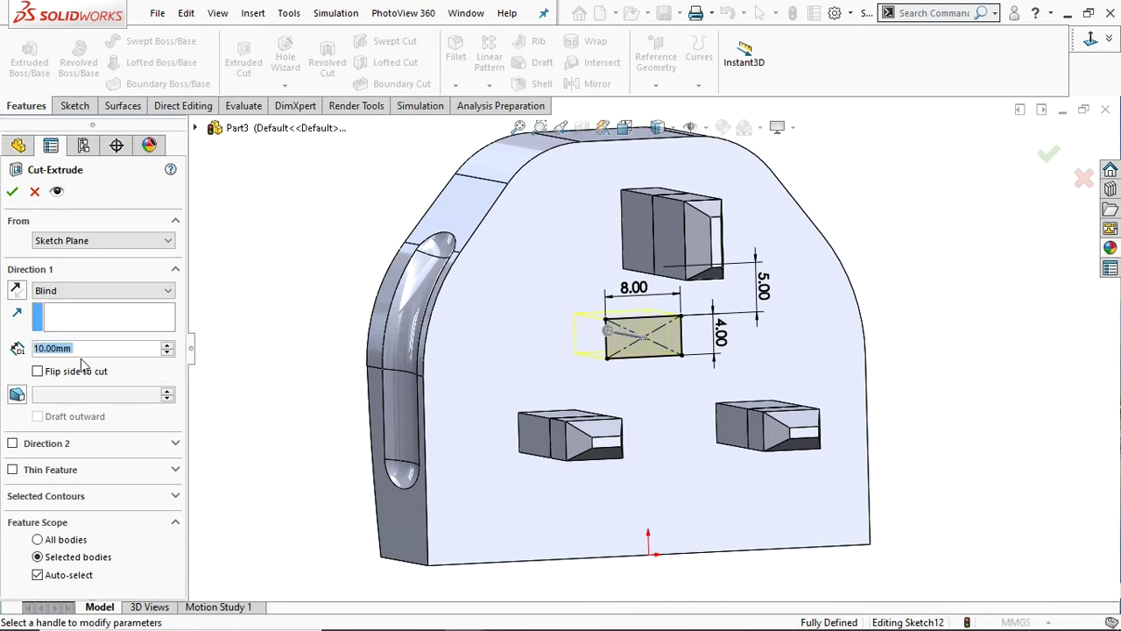
pyautogui.click(12, 193)
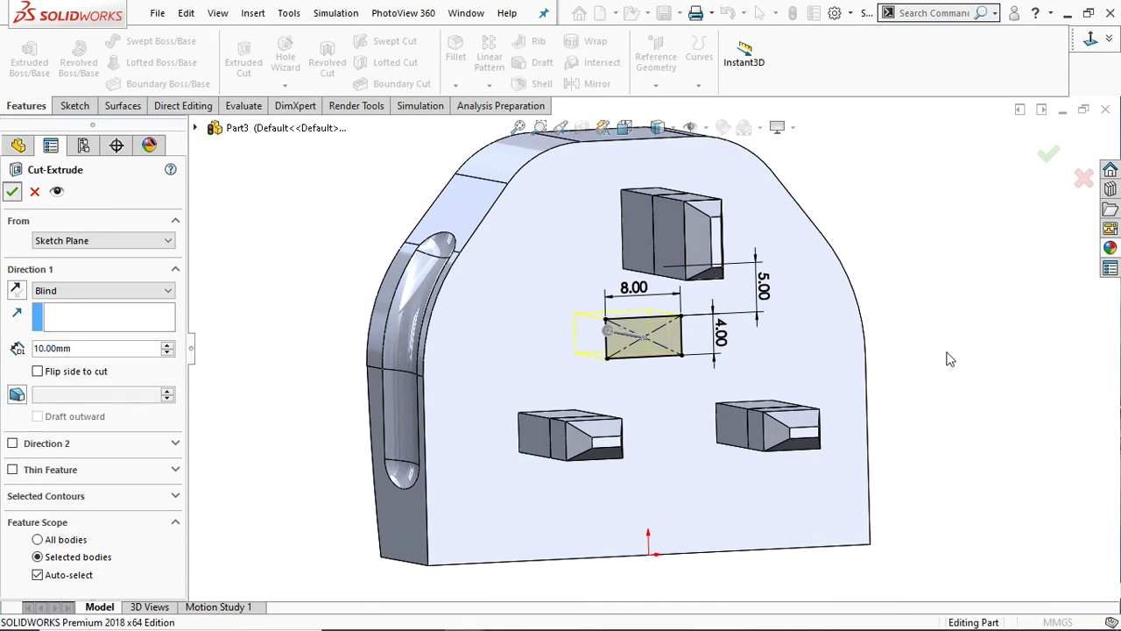
pyautogui.moveTo(822, 359)
pyautogui.mouseDown(button='middle')
pyautogui.moveTo(718, 317)
pyautogui.moveTo(755, 355)
pyautogui.mouseUp(button='middle')
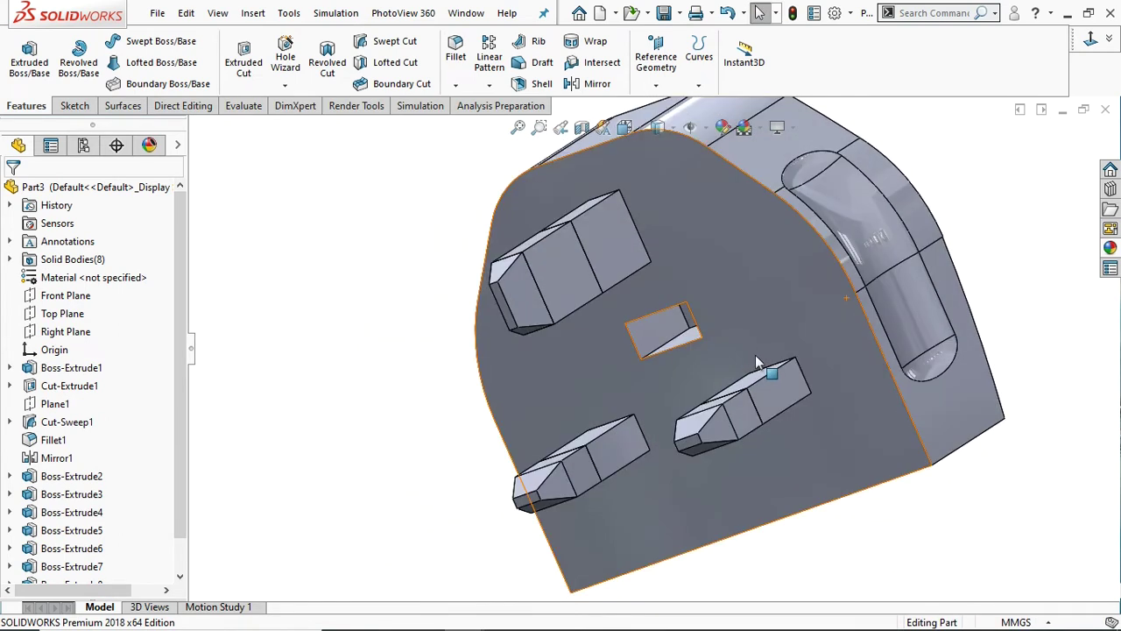
# Orbit the plug around to its rear side and select the rear face.
pyautogui.scroll(5, 755, 355)
pyautogui.moveTo(781, 293)
pyautogui.mouseDown(button='middle')
pyautogui.moveTo(637, 305)
pyautogui.moveTo(801, 313)
pyautogui.moveTo(901, 257)
pyautogui.mouseUp(button='middle')
pyautogui.moveTo(807, 278)
pyautogui.mouseDown(button='middle')
pyautogui.moveTo(808, 205)
pyautogui.moveTo(796, 233)
pyautogui.moveTo(739, 284)
pyautogui.moveTo(610, 247)
pyautogui.moveTo(651, 186)
pyautogui.moveTo(752, 201)
pyautogui.moveTo(764, 141)
pyautogui.moveTo(698, 181)
pyautogui.mouseUp(button='middle')
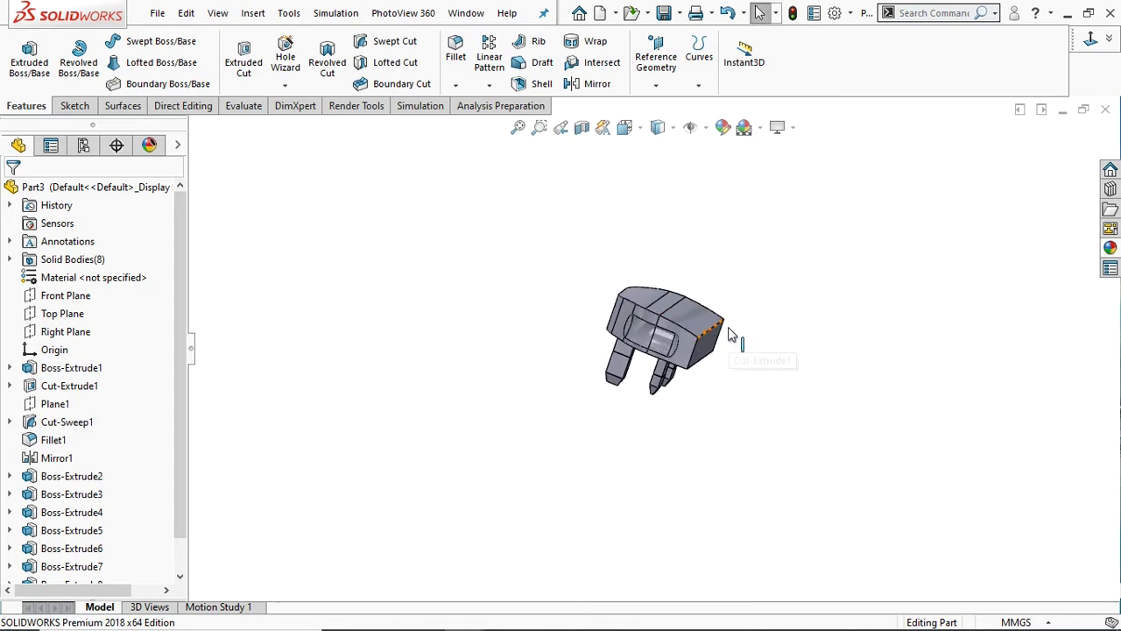
pyautogui.scroll(-3, 764, 338)
pyautogui.scroll(-3, 721, 350)
pyautogui.moveTo(814, 353)
pyautogui.mouseDown(button='middle')
pyautogui.moveTo(766, 352)
pyautogui.moveTo(768, 318)
pyautogui.moveTo(761, 353)
pyautogui.mouseUp(button='middle')
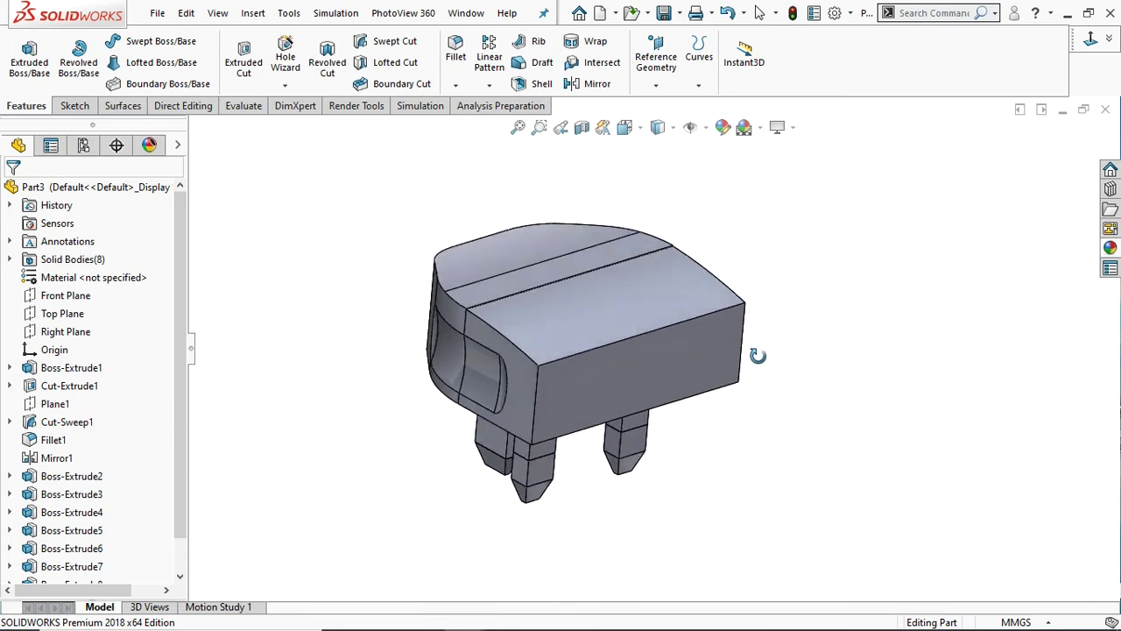
pyautogui.click(615, 369)
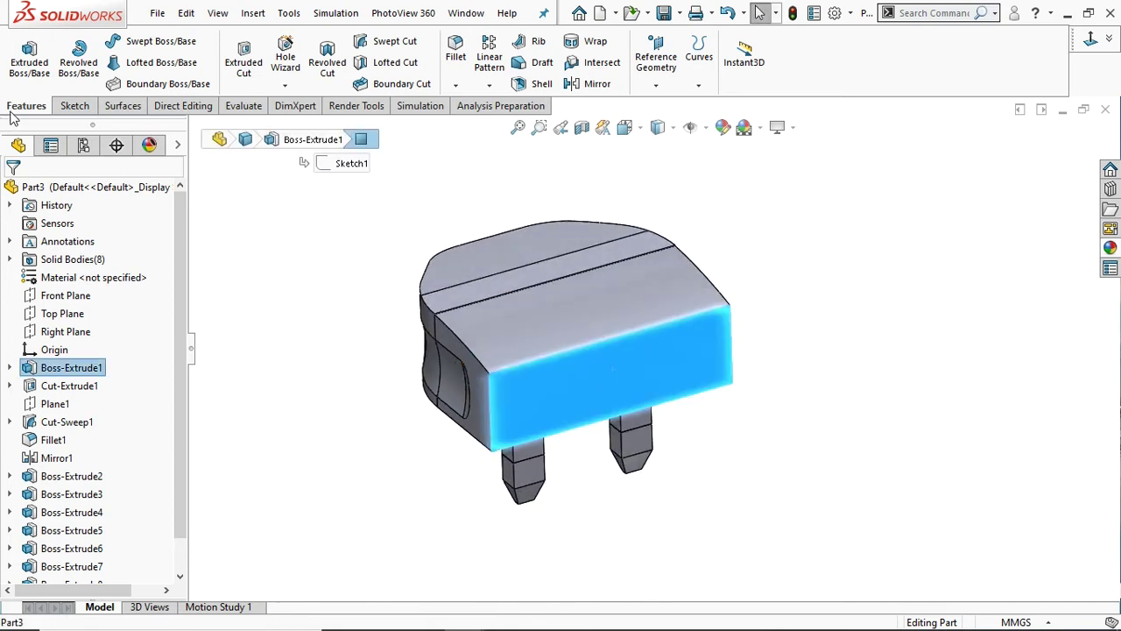
# Create Plane2 offset 40 mm from the plug's rear face.
pyautogui.click(657, 79)
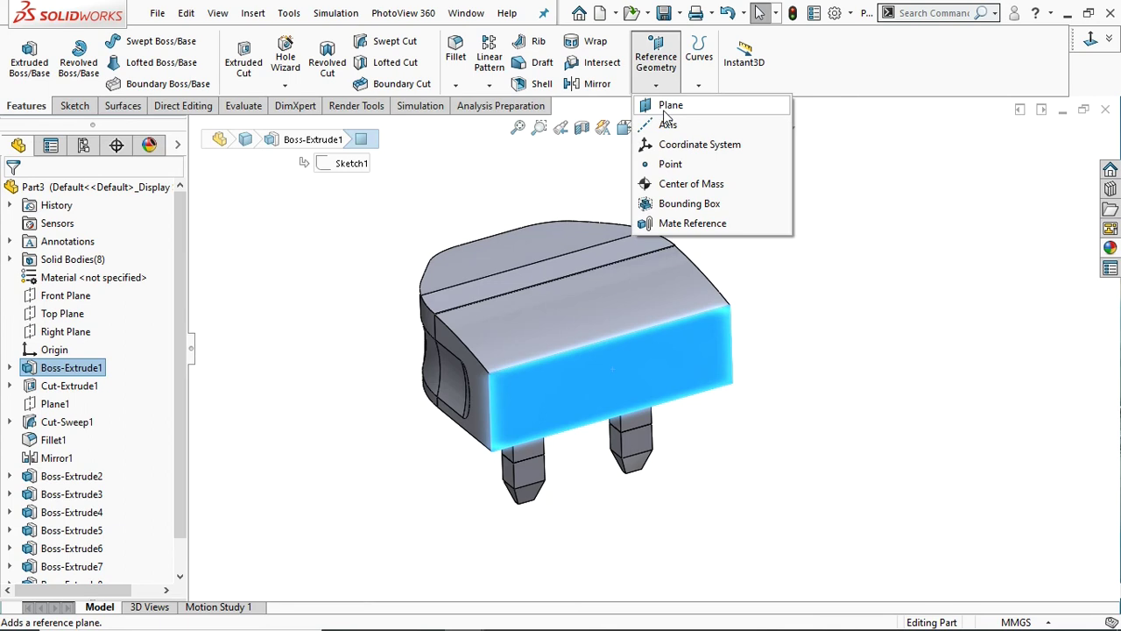
pyautogui.click(667, 106)
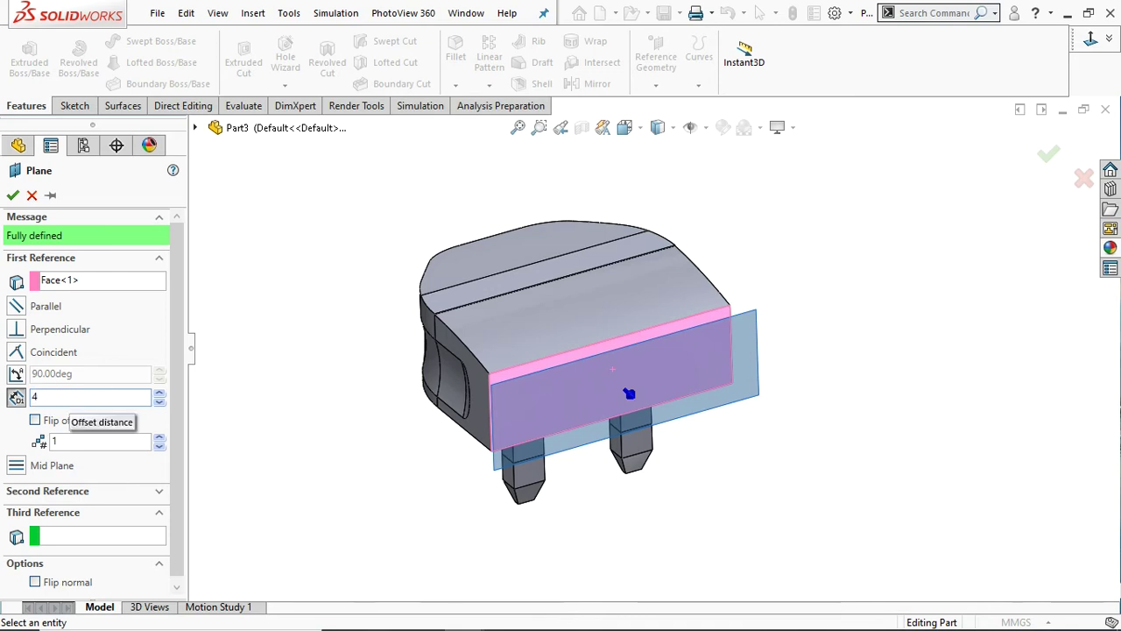
pyautogui.write('40')
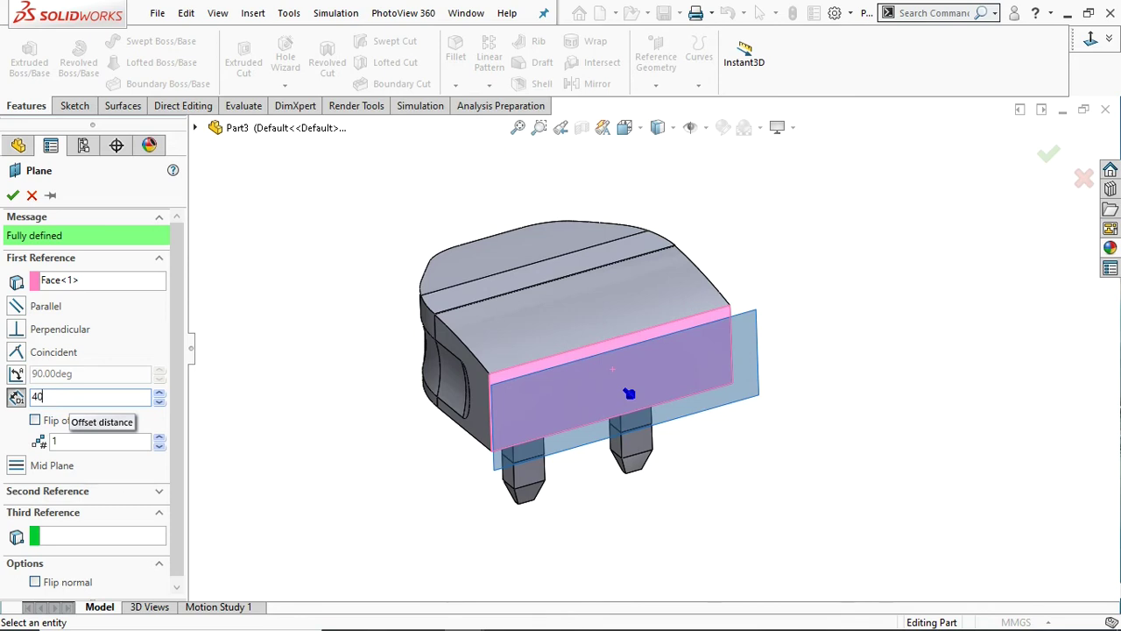
pyautogui.press('Return')
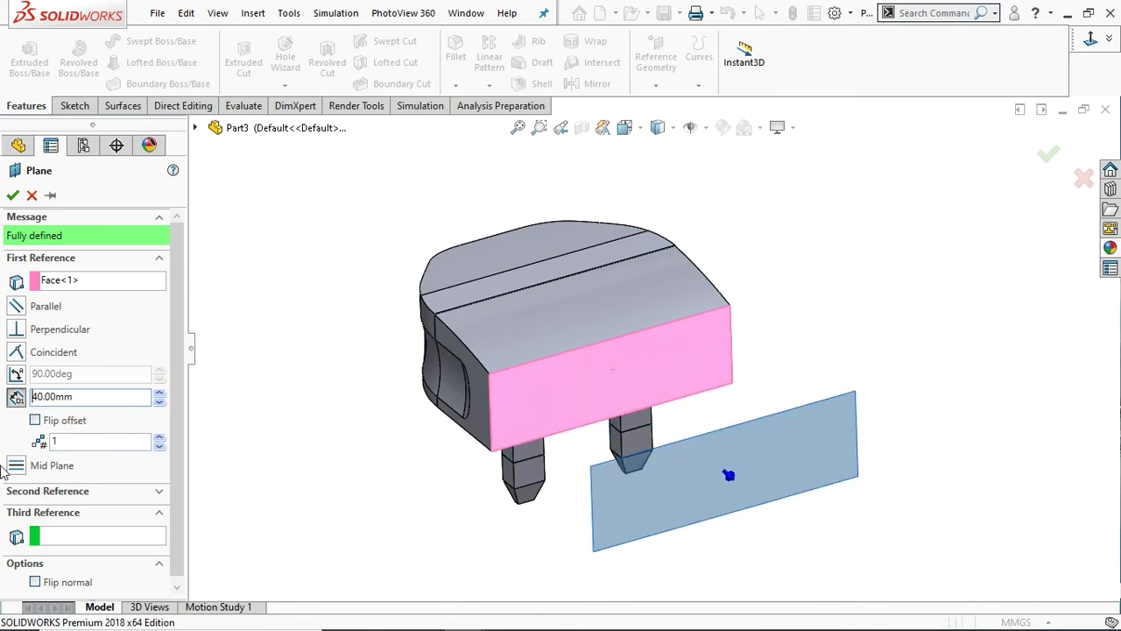
pyautogui.click(13, 195)
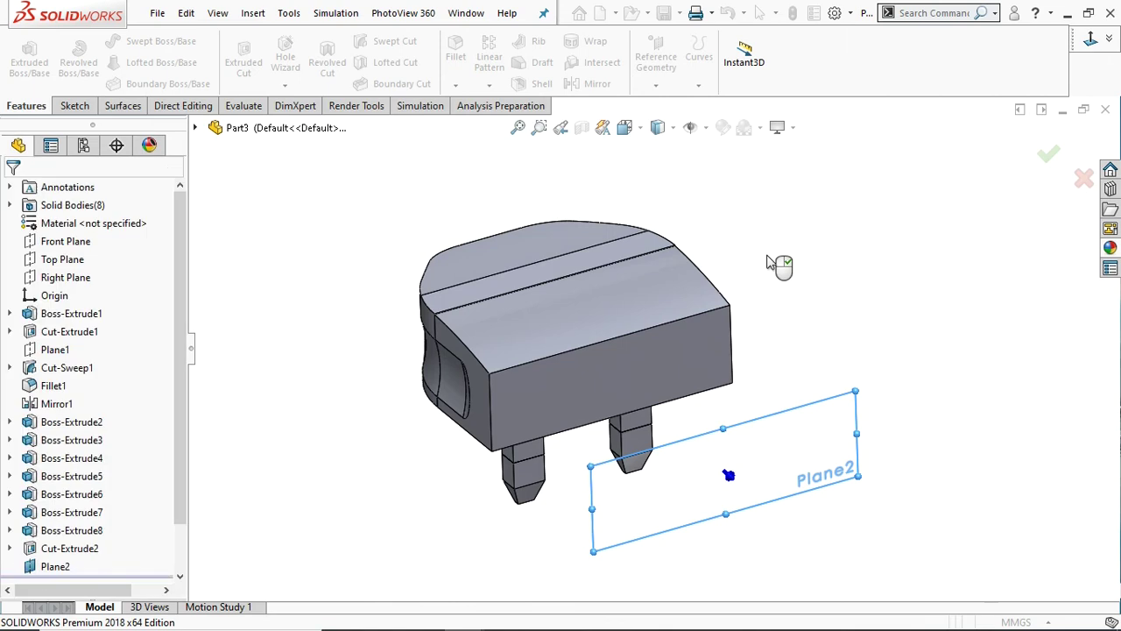
# Orbit the model and start Sketch13 on the selected plug face.
pyautogui.moveTo(550, 473); pyautogui.dragTo(643, 344, button='middle')
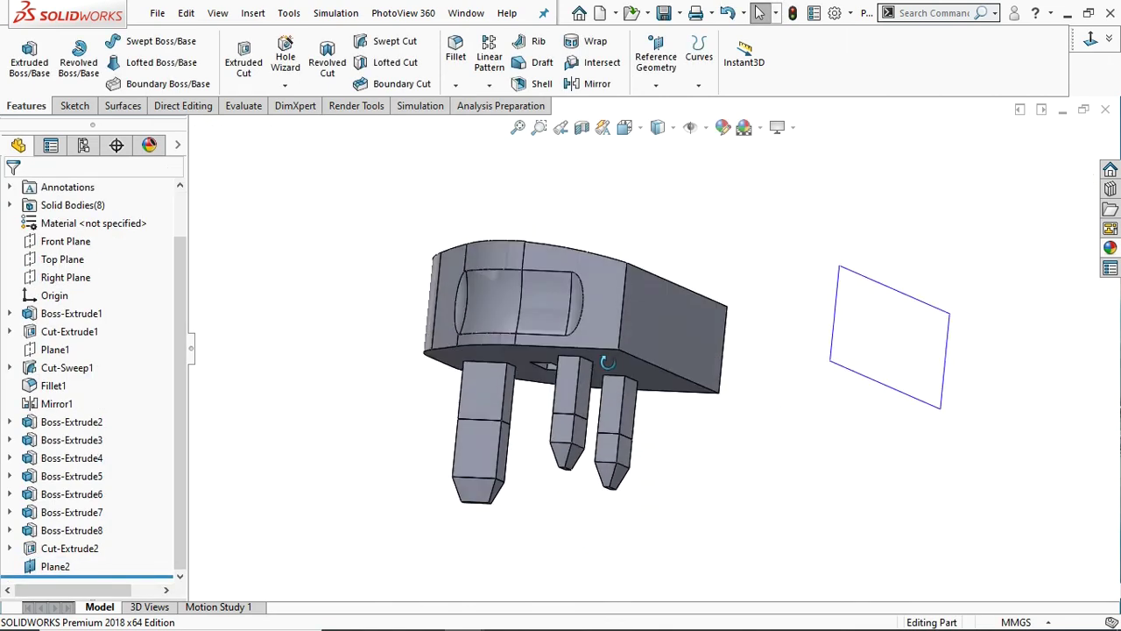
pyautogui.click(643, 345)
pyautogui.click(708, 292)
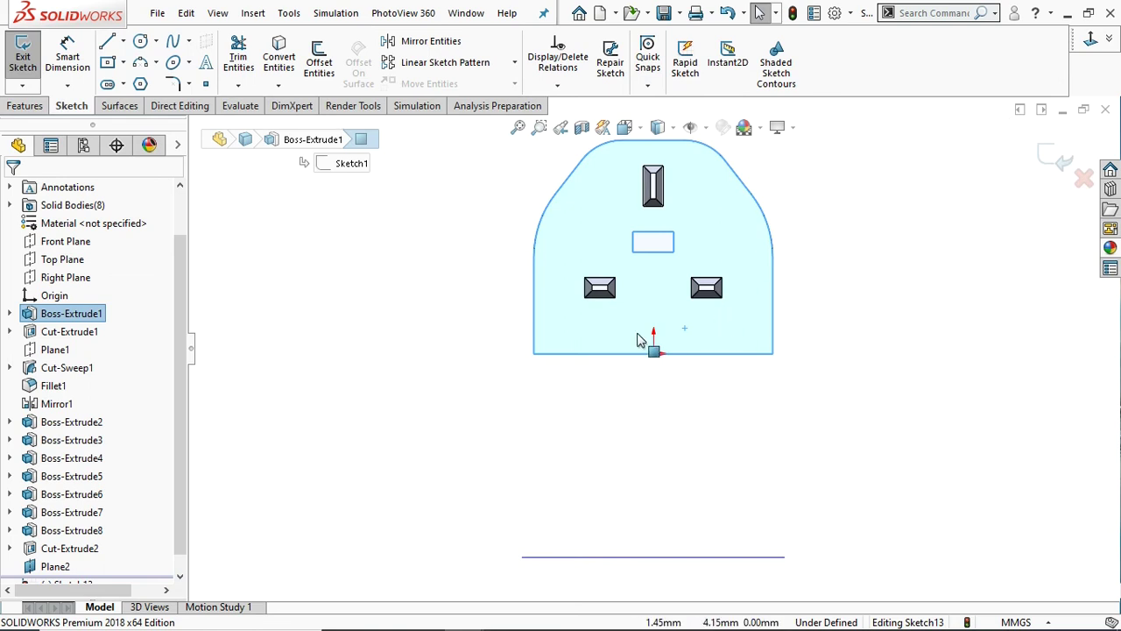
# Draw a three-point arc between the lower-left and lower-right corners of the plug face.
pyautogui.click(140, 63)
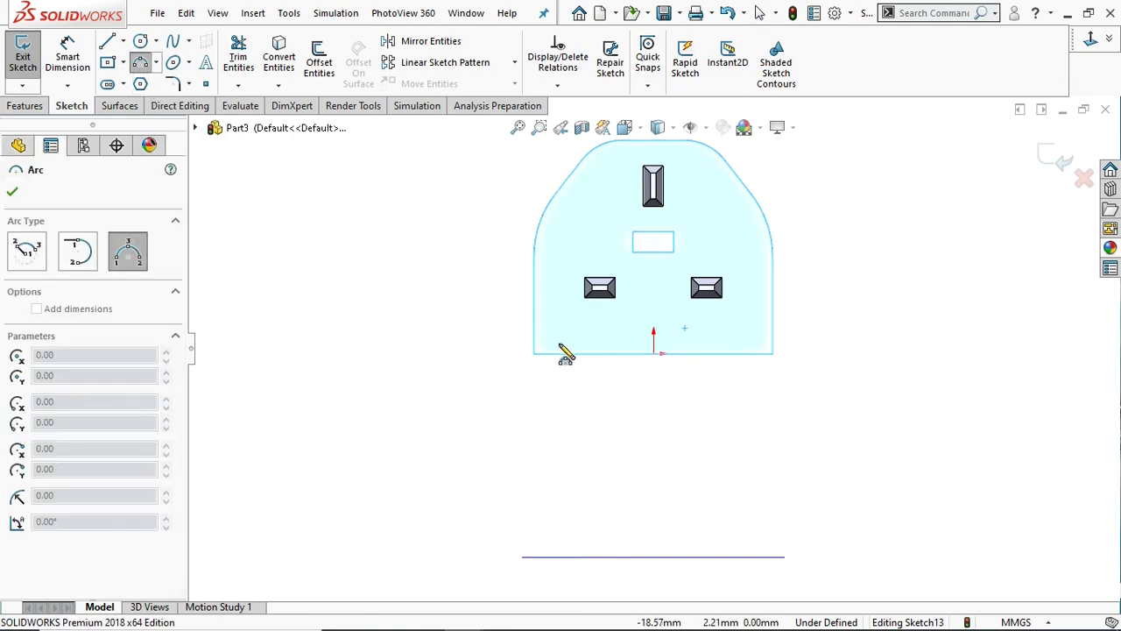
pyautogui.click(536, 353)
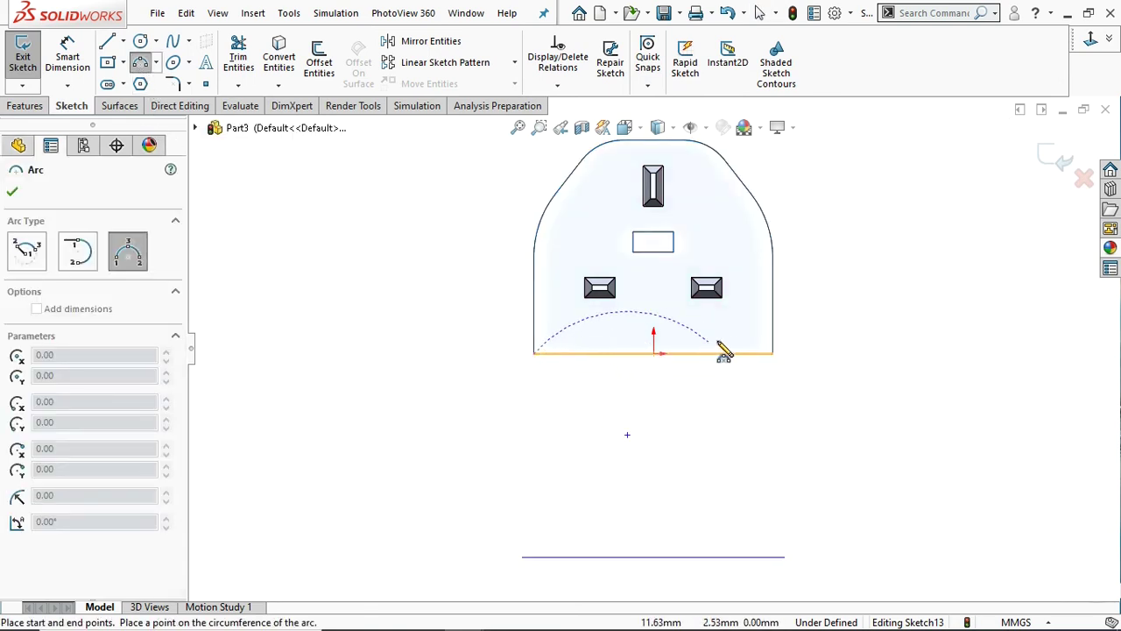
pyautogui.click(772, 353)
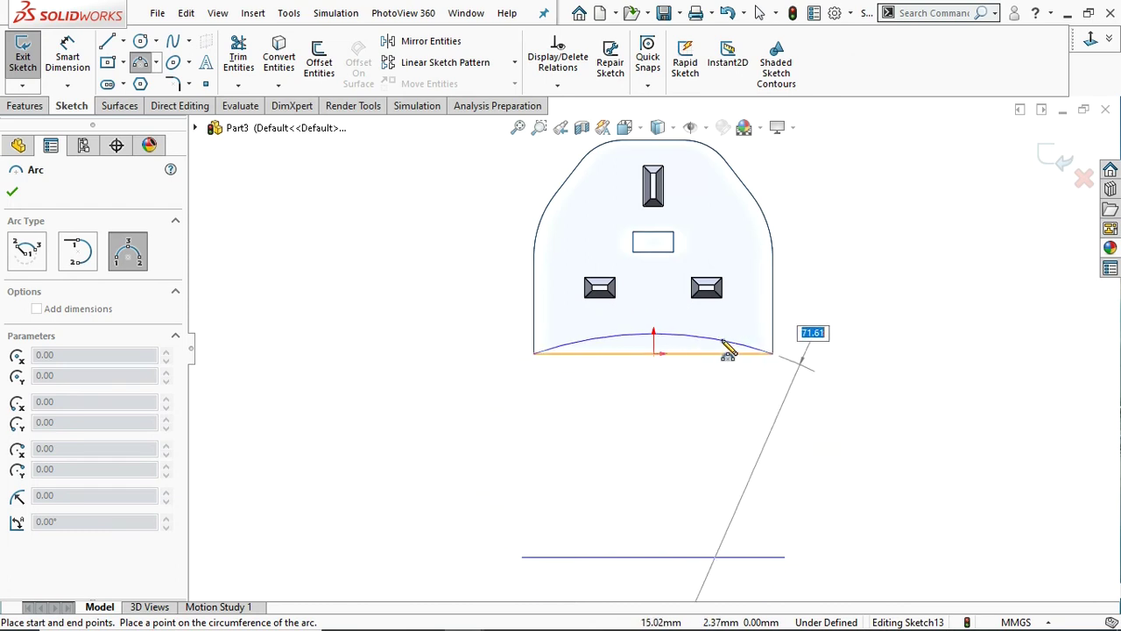
pyautogui.click(684, 349)
pyautogui.rightClick(688, 350)
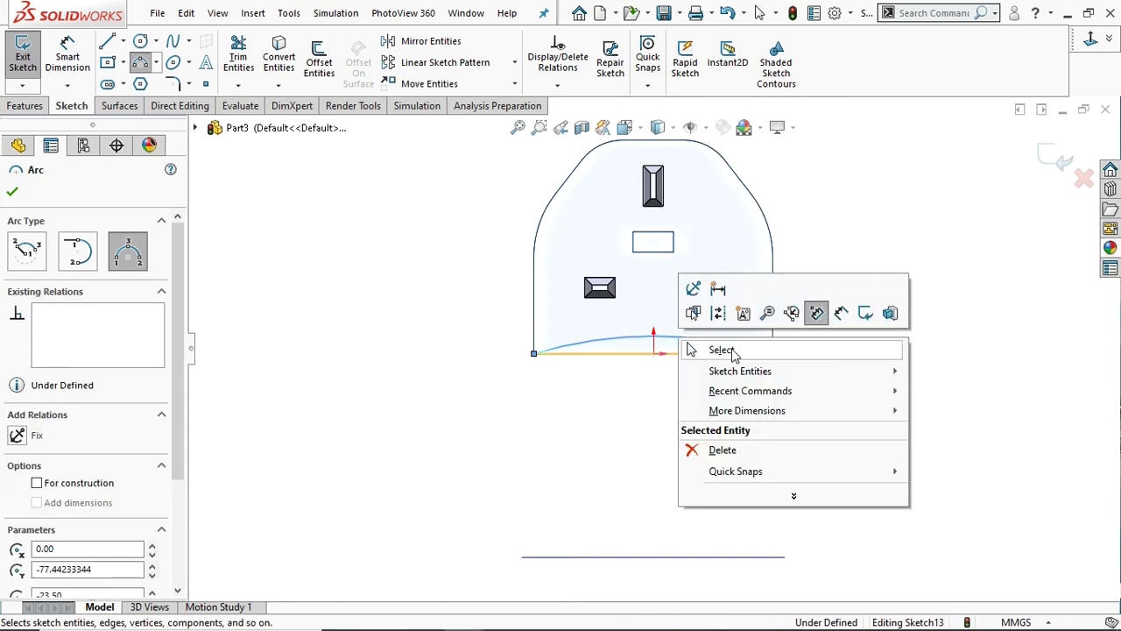
pyautogui.click(701, 351)
pyautogui.press('f')
pyautogui.scroll(-1, 767, 327)
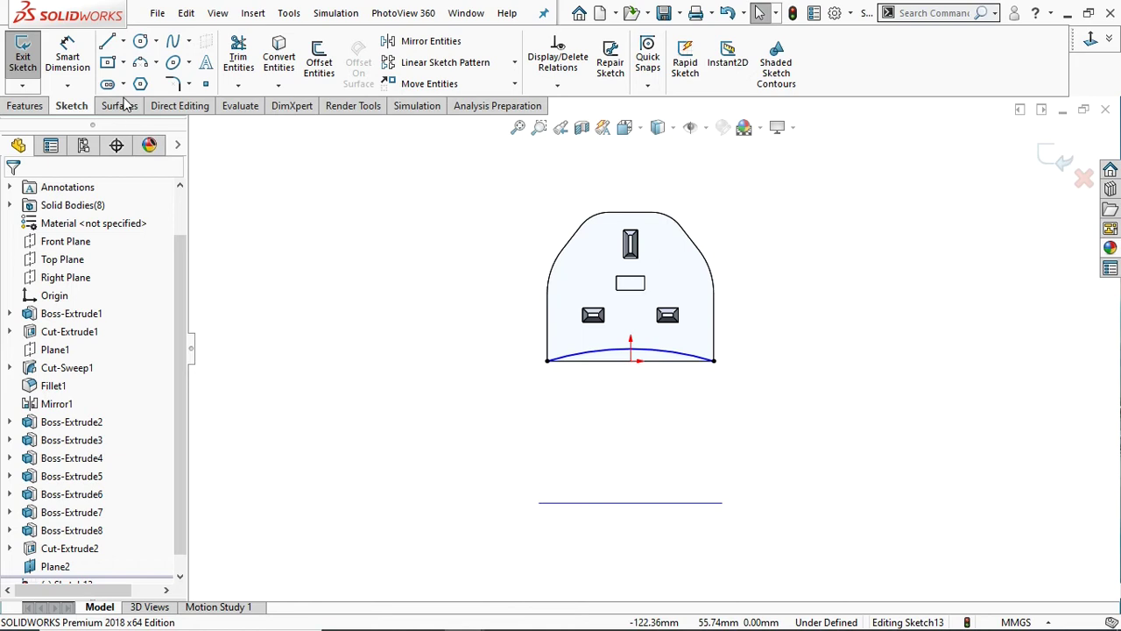
# Add a radius dimension to the arc and set it to 25 mm.
pyautogui.click(77, 64)
pyautogui.click(699, 356)
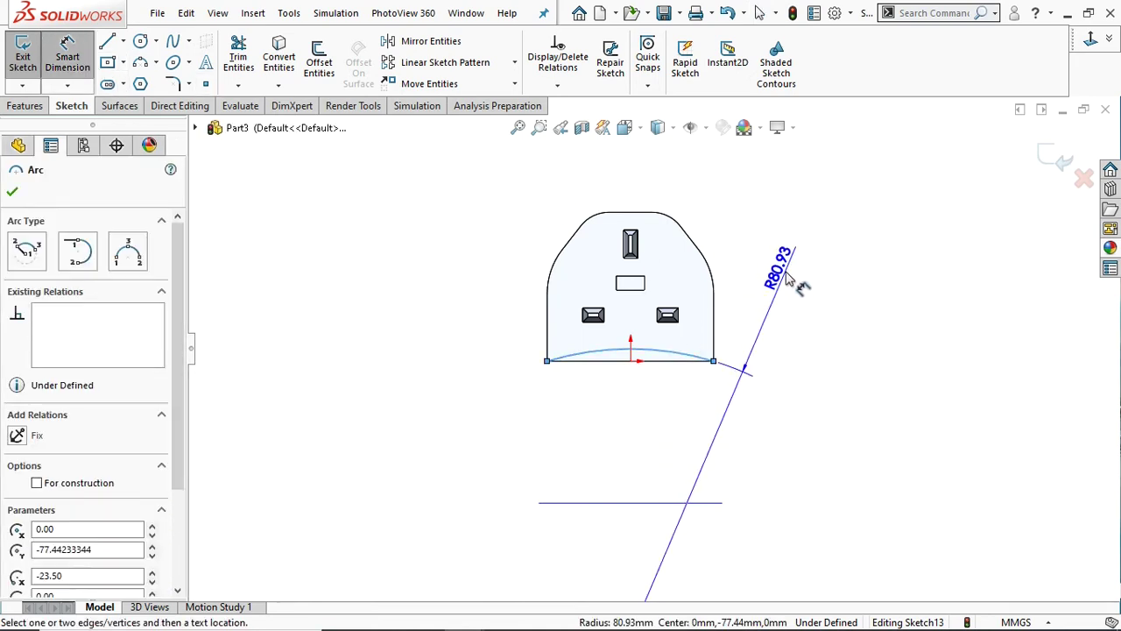
pyautogui.click(791, 279)
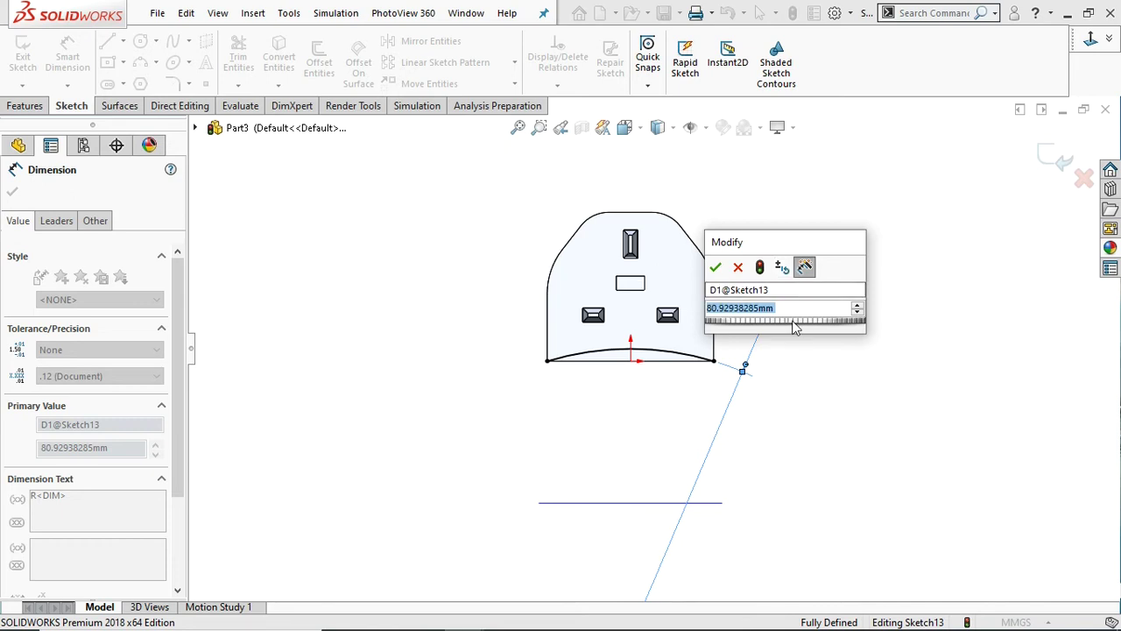
pyautogui.press('Return')
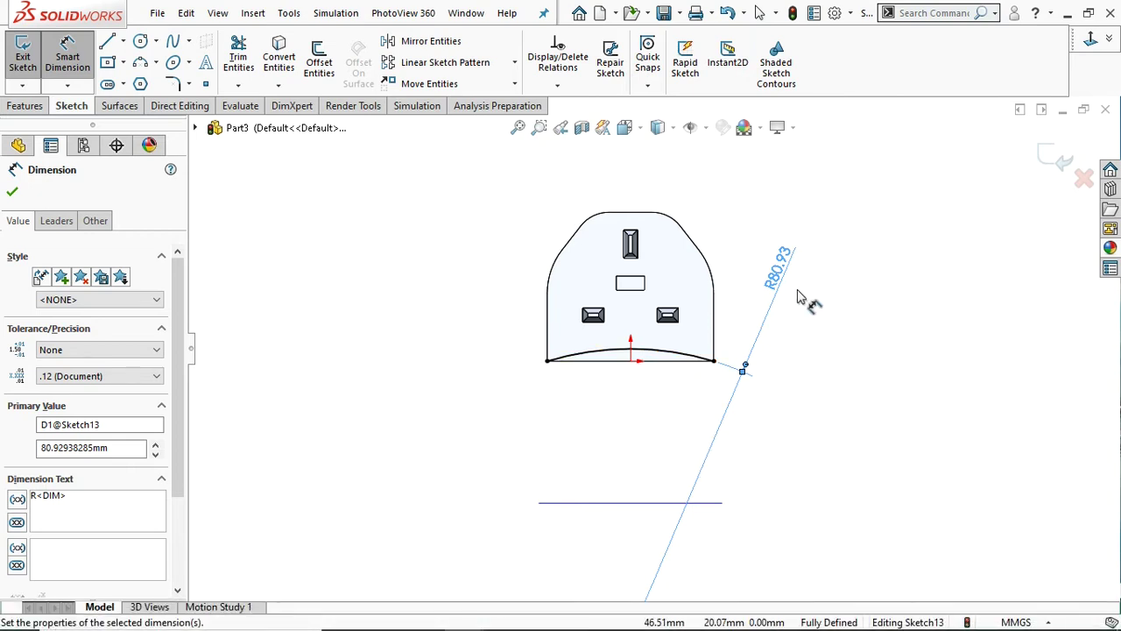
pyautogui.doubleClick(780, 273)
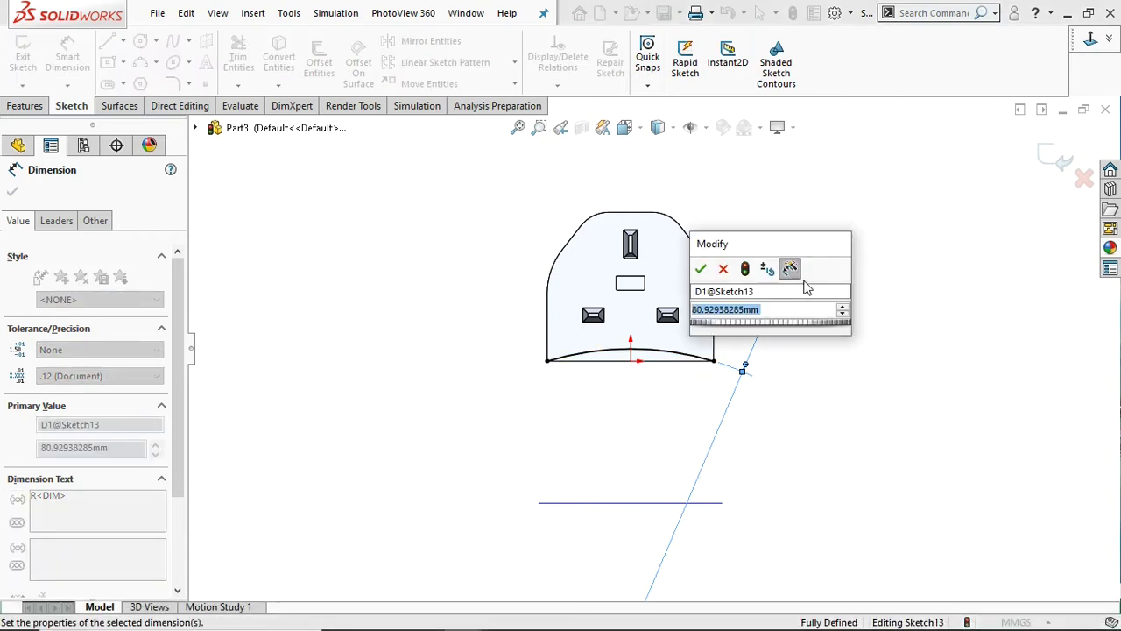
pyautogui.write('25')
pyautogui.press('Return')
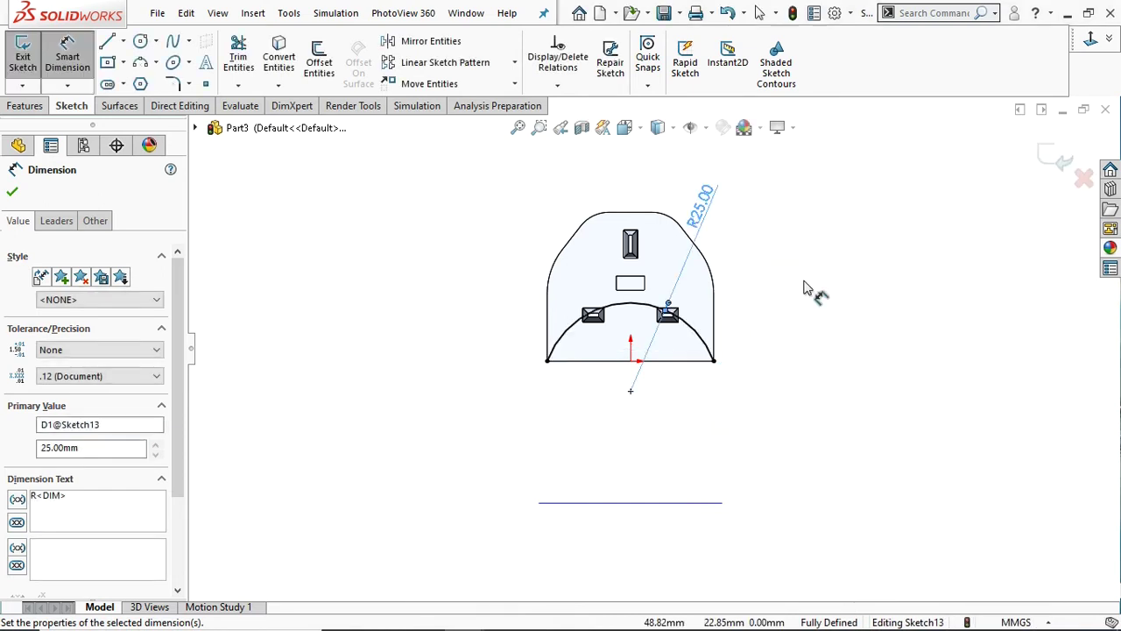
pyautogui.doubleClick(701, 224)
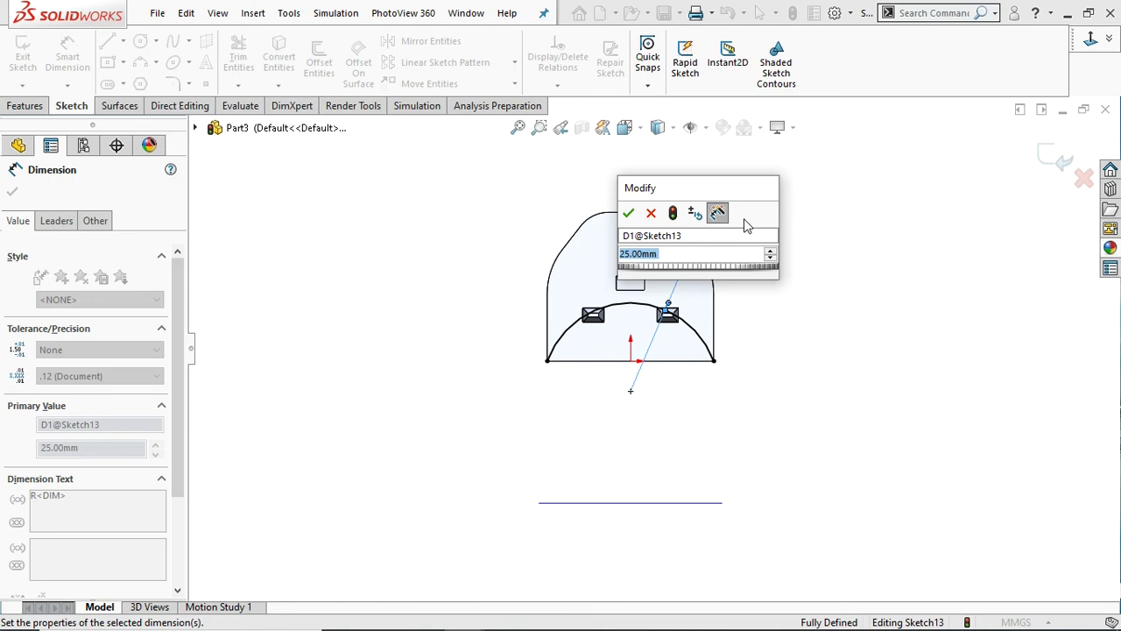
pyautogui.press('Return')
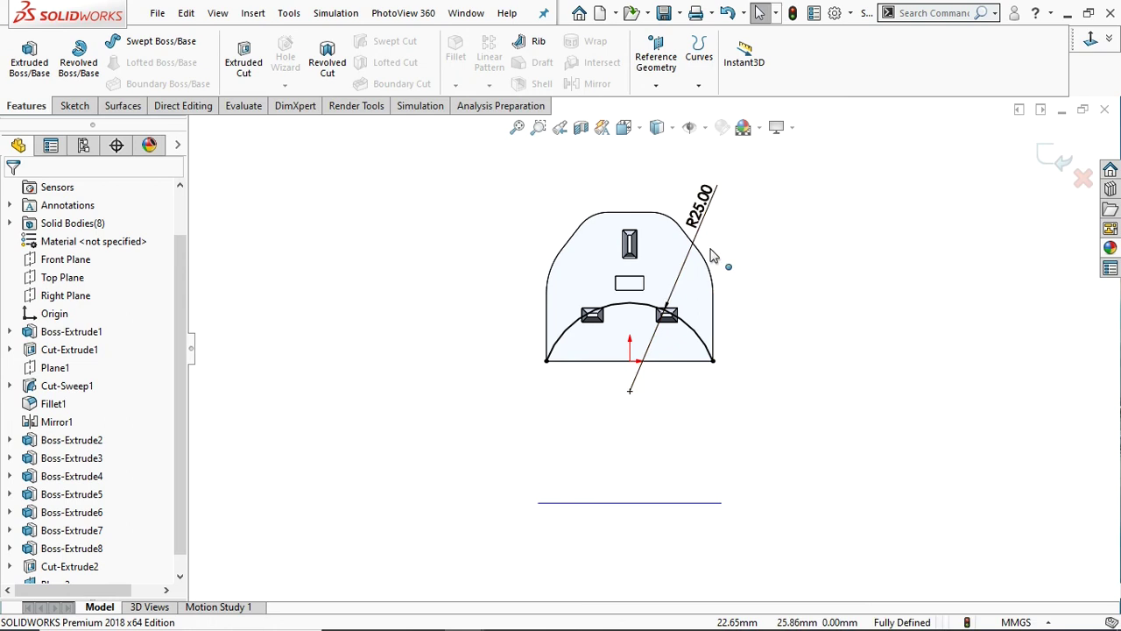
# Change the arc's radius dimension from R25 to 250 mm.
pyautogui.doubleClick(705, 211)
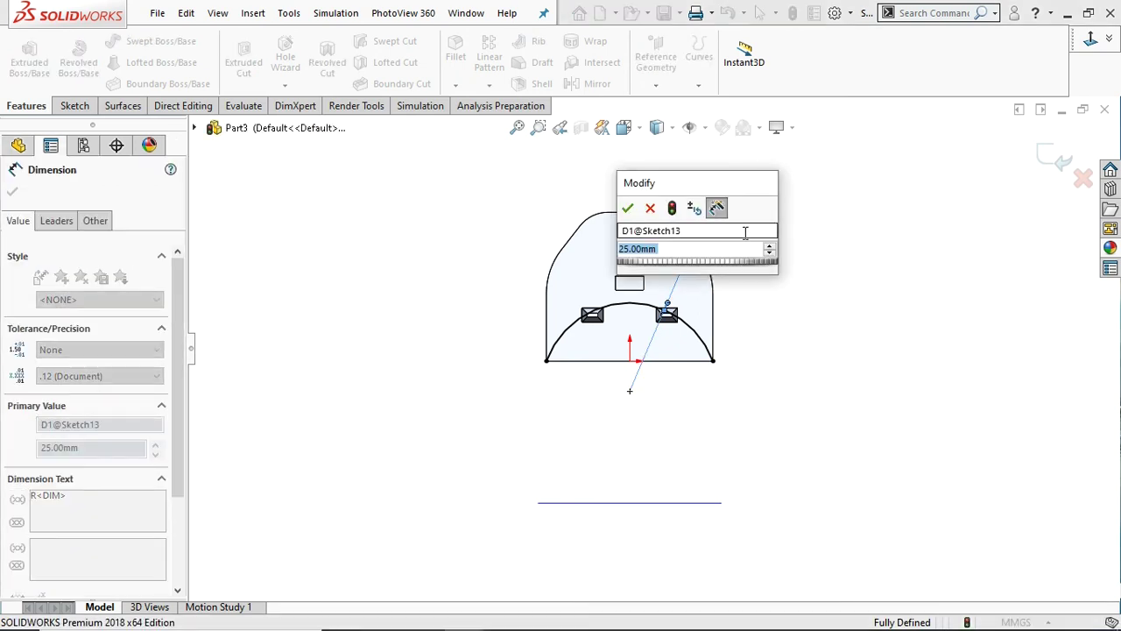
pyautogui.write('250')
pyautogui.press('Return')
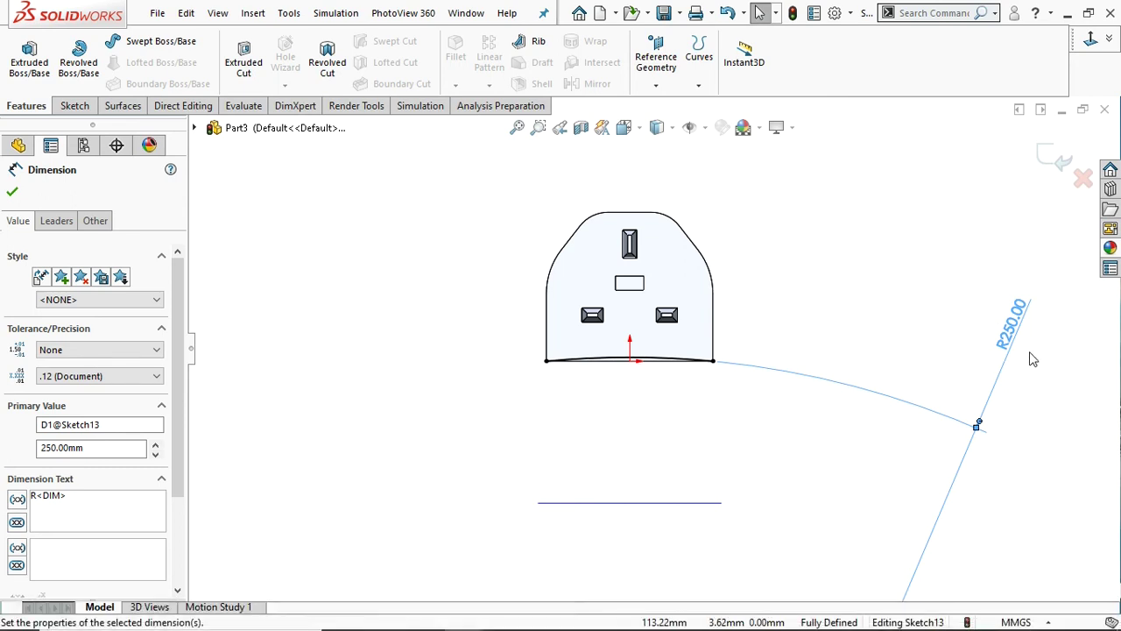
pyautogui.scroll(2, 724, 385)
pyautogui.scroll(-1, 655, 366)
pyautogui.scroll(-2, 655, 368)
pyautogui.scroll(-1, 653, 412)
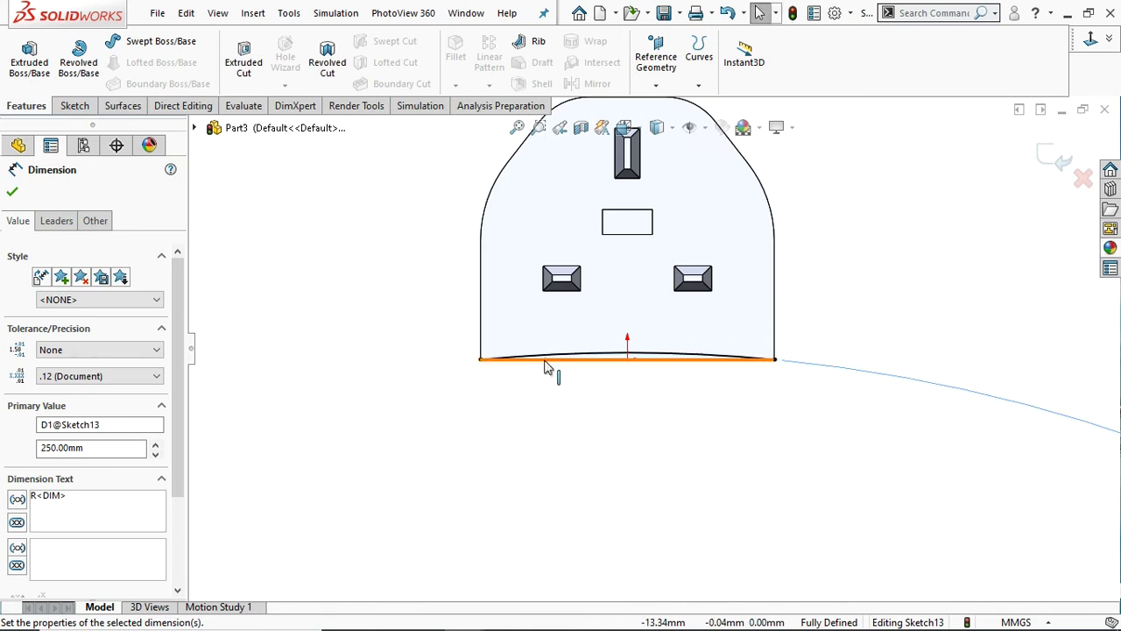
pyautogui.click(12, 195)
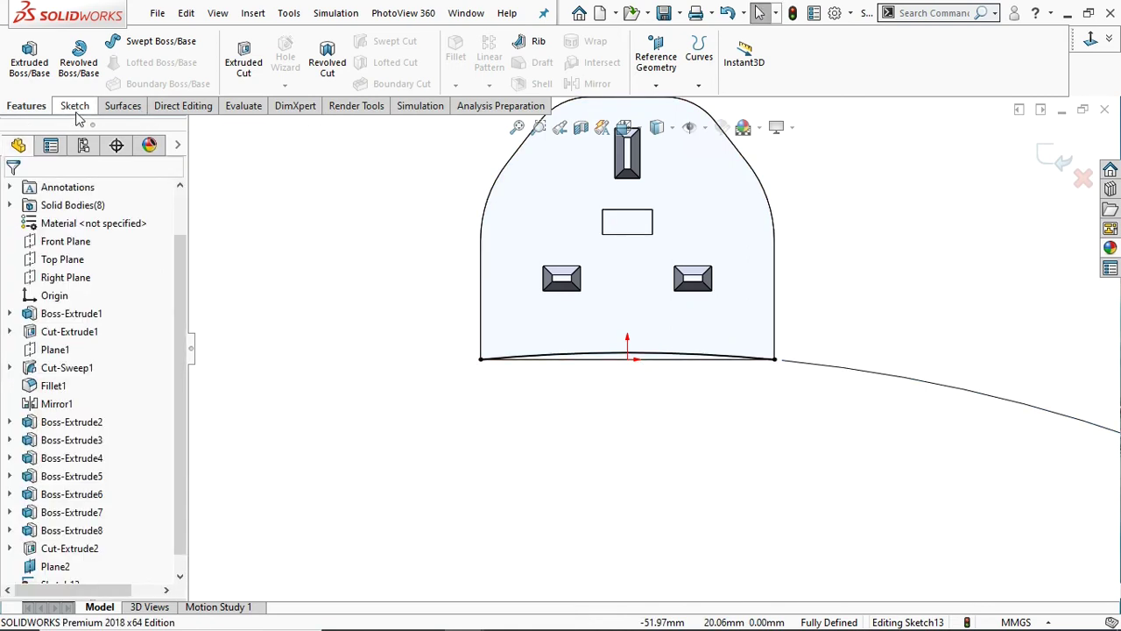
# Draw a straight line chord joining the arc's two endpoints.
pyautogui.click(108, 41)
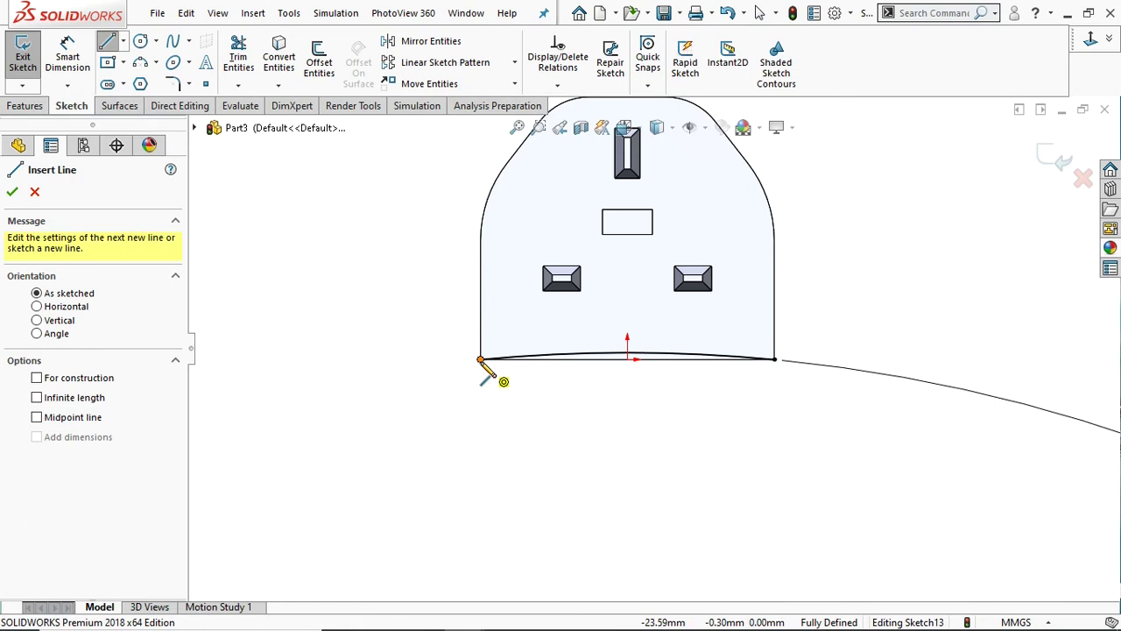
pyautogui.click(480, 358)
pyautogui.click(774, 358)
pyautogui.doubleClick(791, 376)
pyautogui.rightClick(796, 376)
pyautogui.click(816, 373)
pyautogui.moveTo(663, 428)
pyautogui.mouseDown(button='middle')
pyautogui.moveTo(663, 368)
pyautogui.moveTo(744, 371)
pyautogui.moveTo(691, 388)
pyautogui.mouseUp(button='middle')
pyautogui.scroll(-2, 679, 381)
pyautogui.scroll(-3, 666, 373)
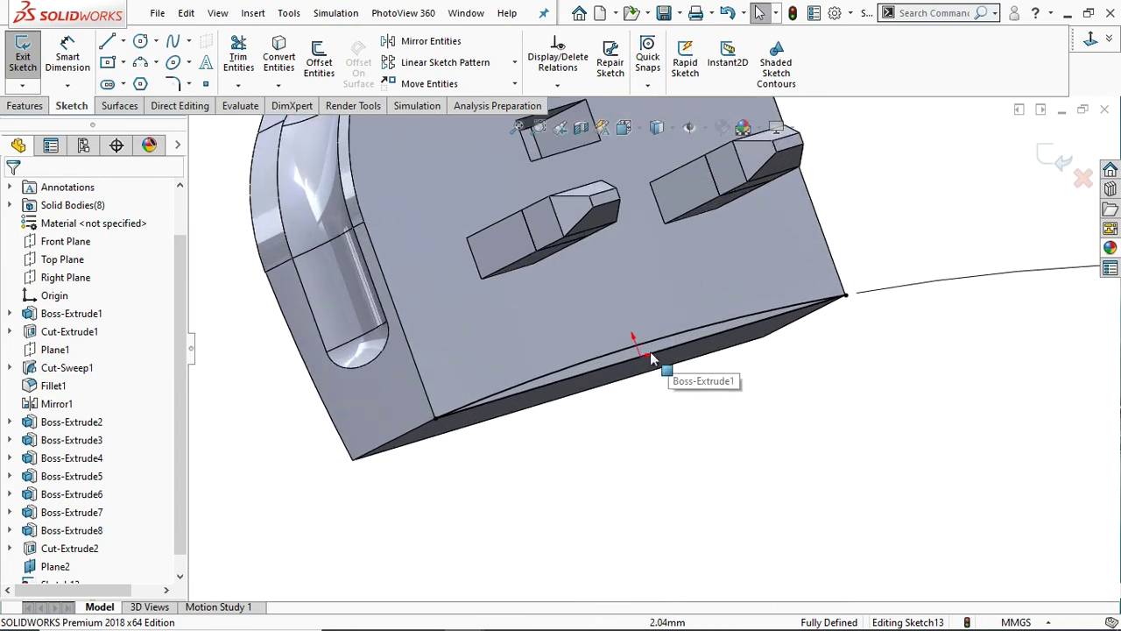
# Remove the sliver between arc and chord with a Through All extruded cut.
pyautogui.click(24, 105)
pyautogui.click(243, 59)
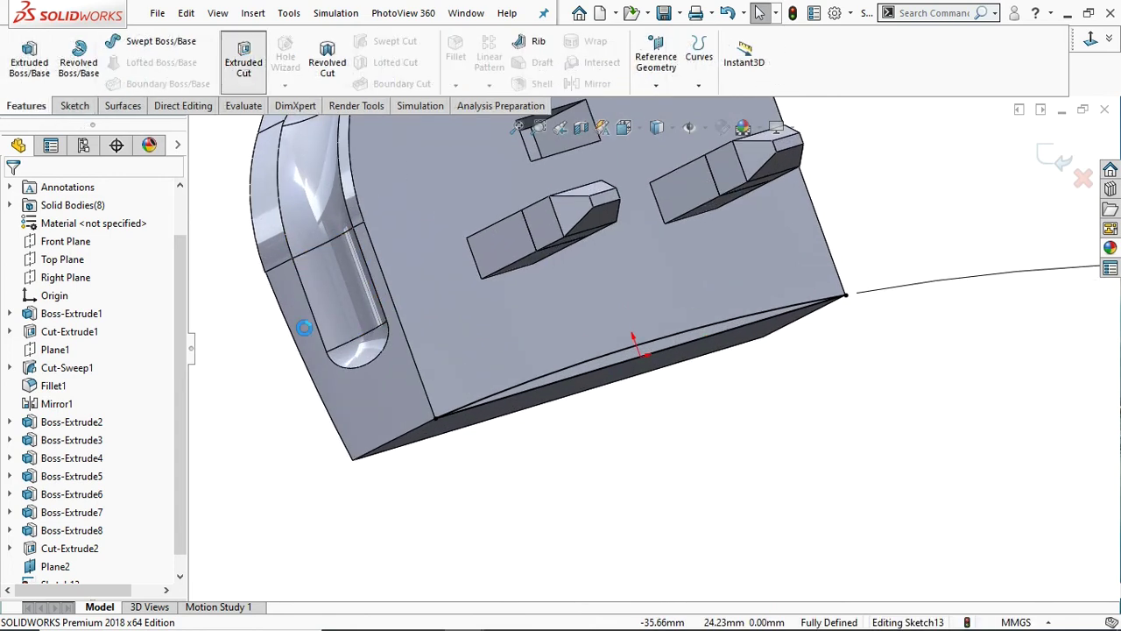
pyautogui.click(75, 291)
pyautogui.click(69, 316)
pyautogui.moveTo(561, 458)
pyautogui.mouseDown(button='middle')
pyautogui.moveTo(604, 372)
pyautogui.moveTo(611, 397)
pyautogui.mouseUp(button='middle')
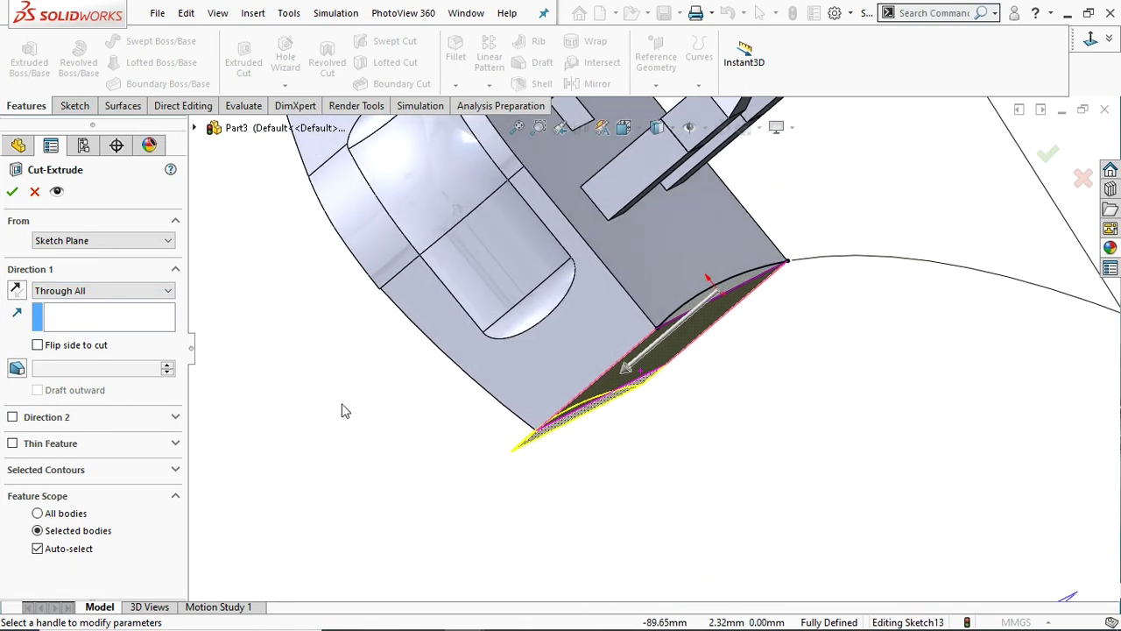
pyautogui.click(12, 193)
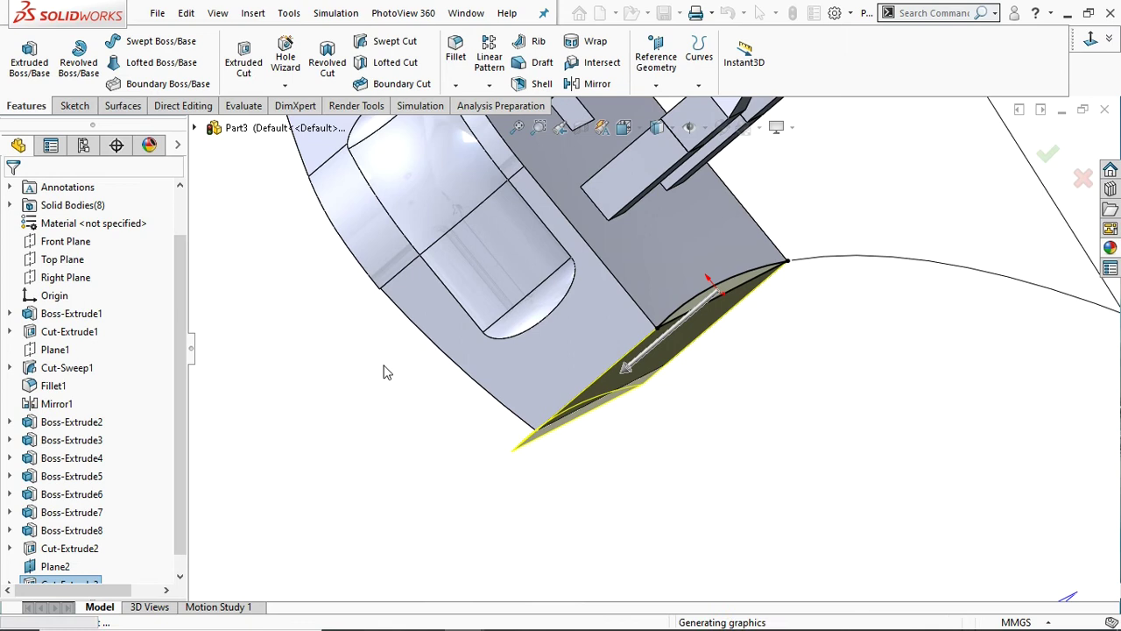
pyautogui.scroll(5, 773, 342)
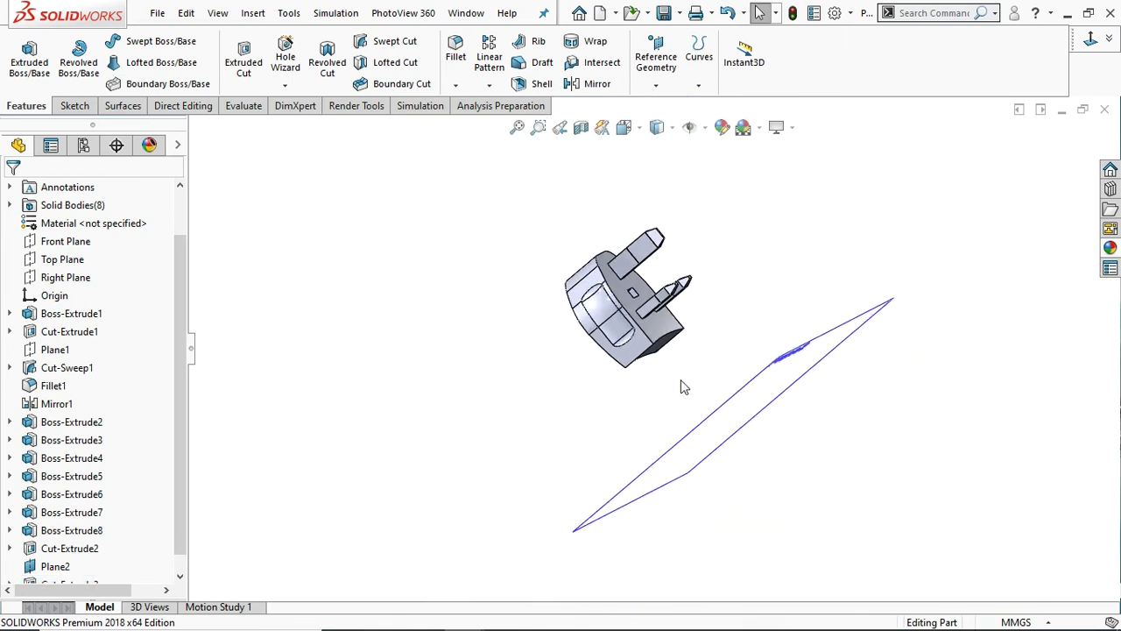
# Start a new sketch on Plane2 and view it normal-to.
pyautogui.moveTo(680, 379); pyautogui.dragTo(645, 375, button='middle')
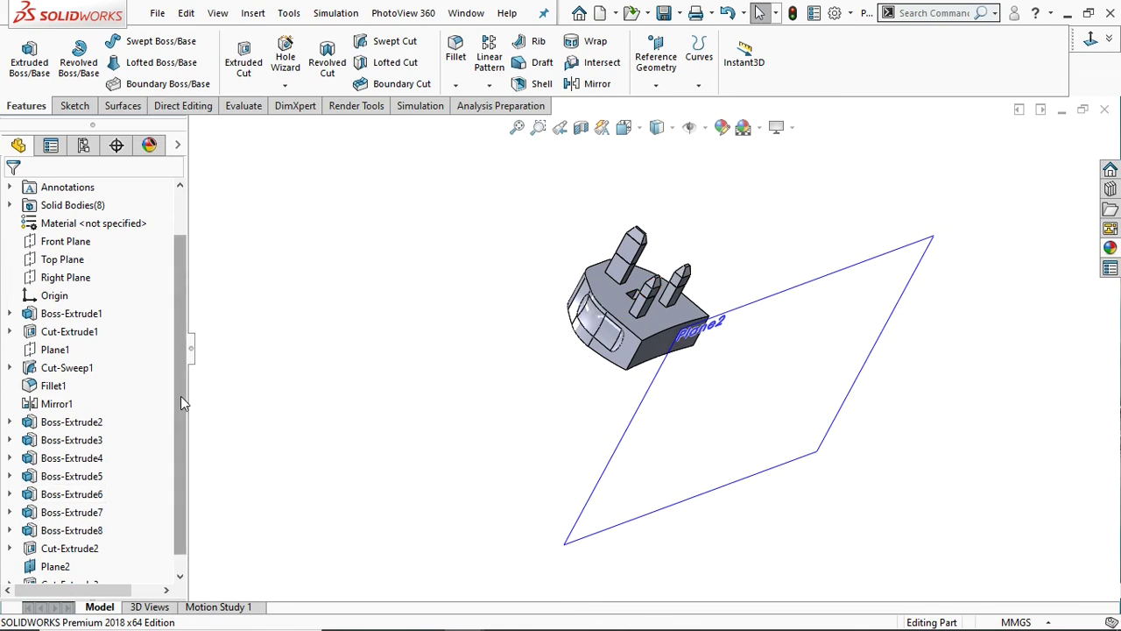
pyautogui.scroll(-1, 144, 491)
pyautogui.click(73, 544)
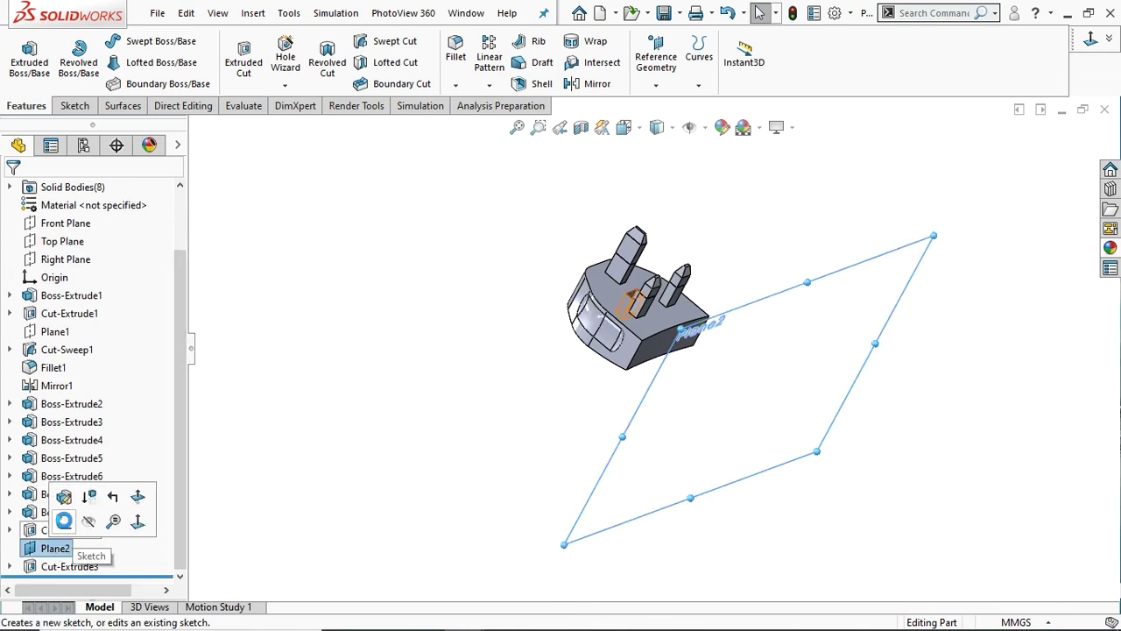
pyautogui.click(63, 521)
pyautogui.click(1089, 42)
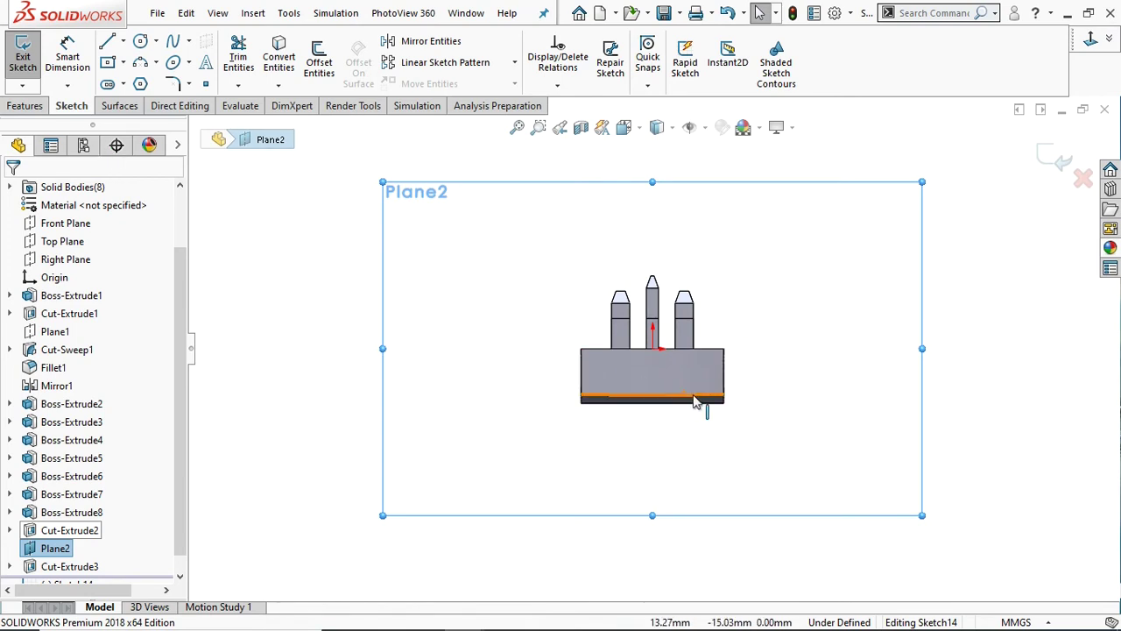
pyautogui.scroll(-3, 692, 386)
pyautogui.scroll(-2, 673, 372)
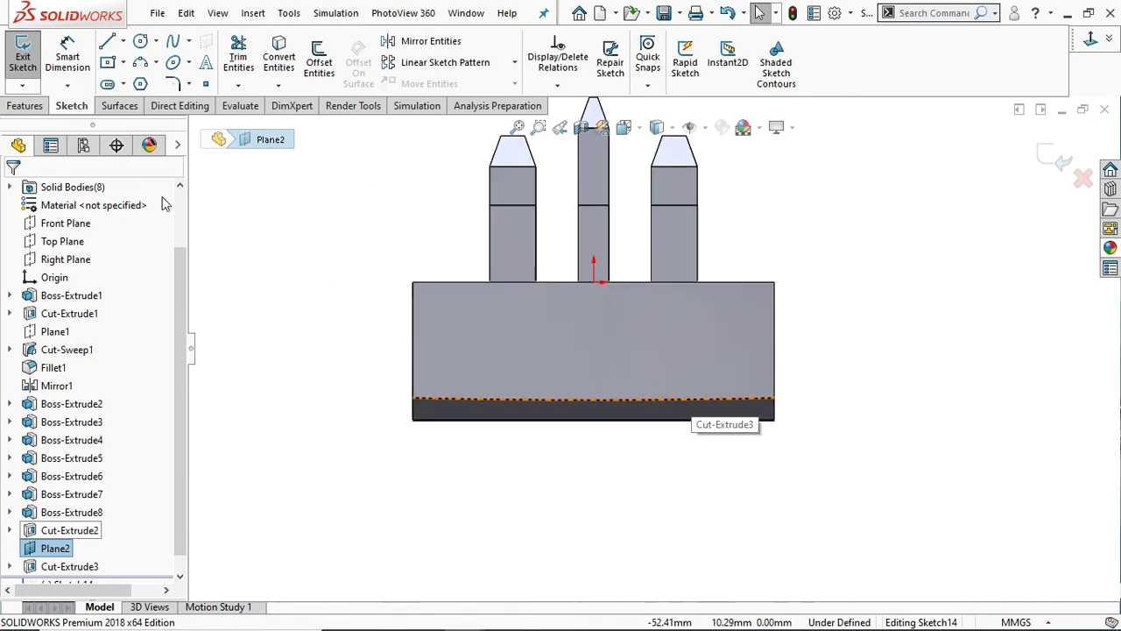
# Draw a circle about 12 mm across, centred below the middle pin.
pyautogui.click(140, 43)
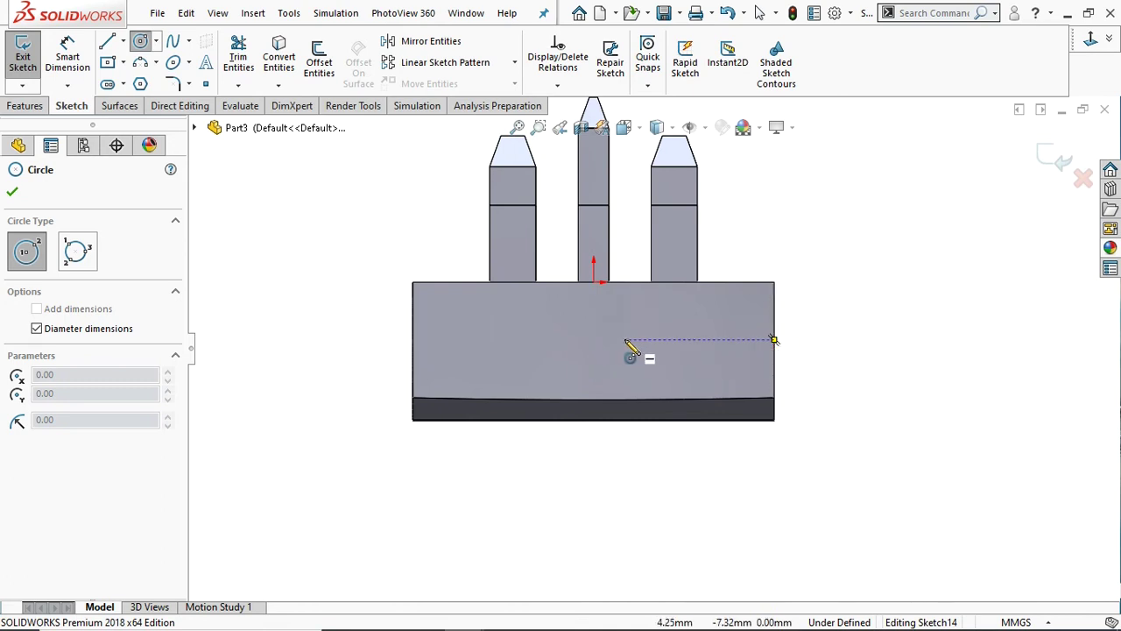
pyautogui.click(593, 340)
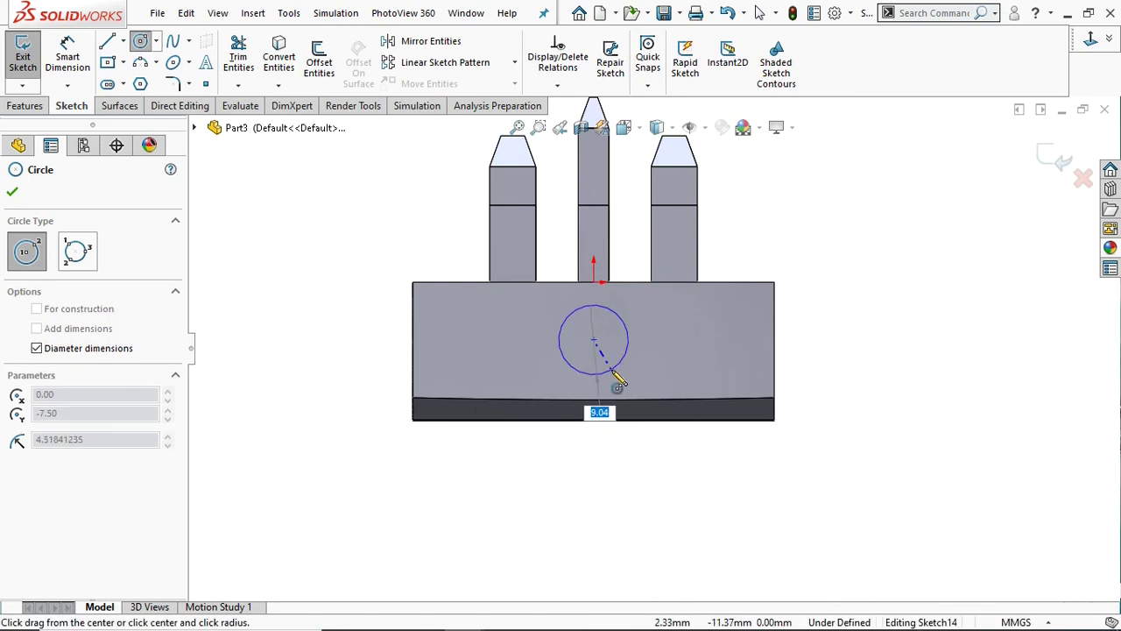
pyautogui.click(599, 386)
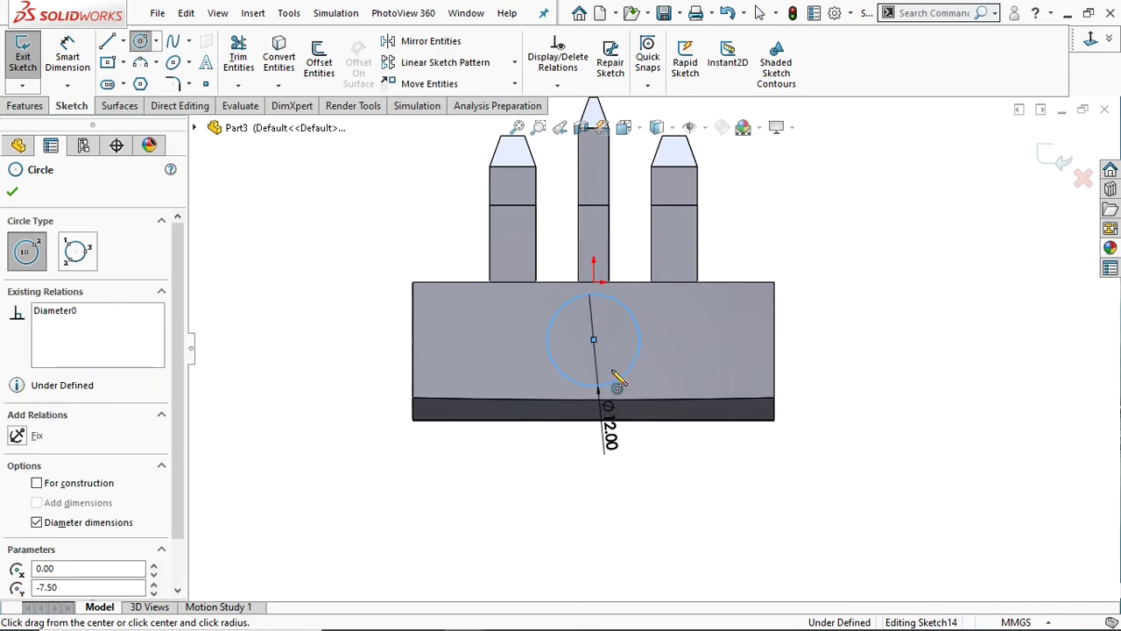
pyautogui.click(11, 195)
# Hide Plane2 from the view.
pyautogui.press('f')
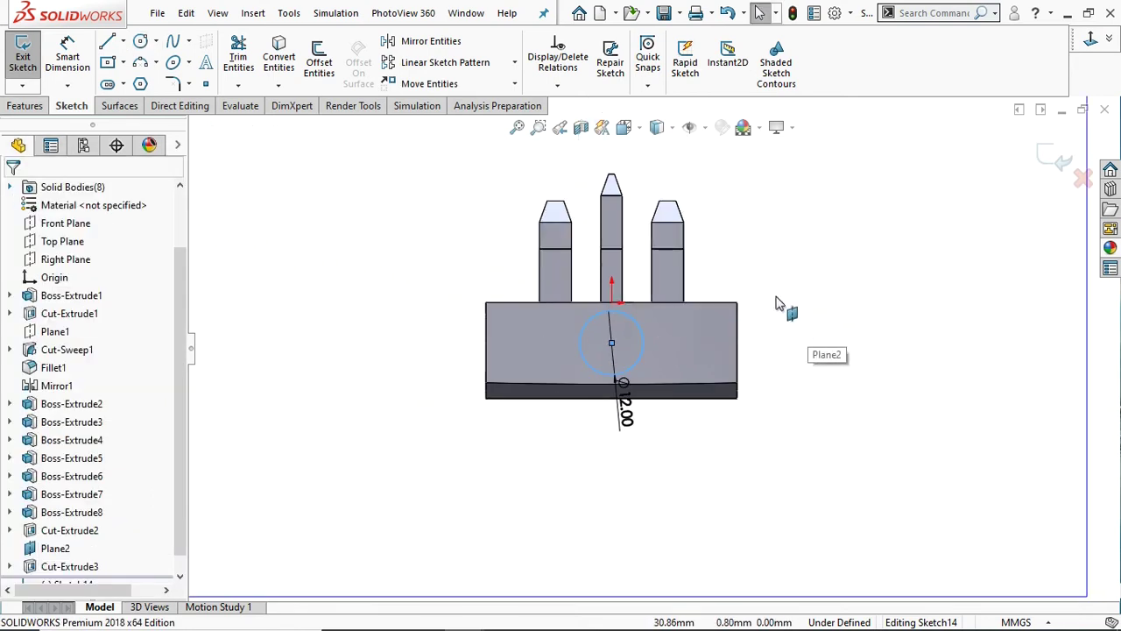
pyautogui.moveTo(772, 298); pyautogui.dragTo(830, 372, button='middle')
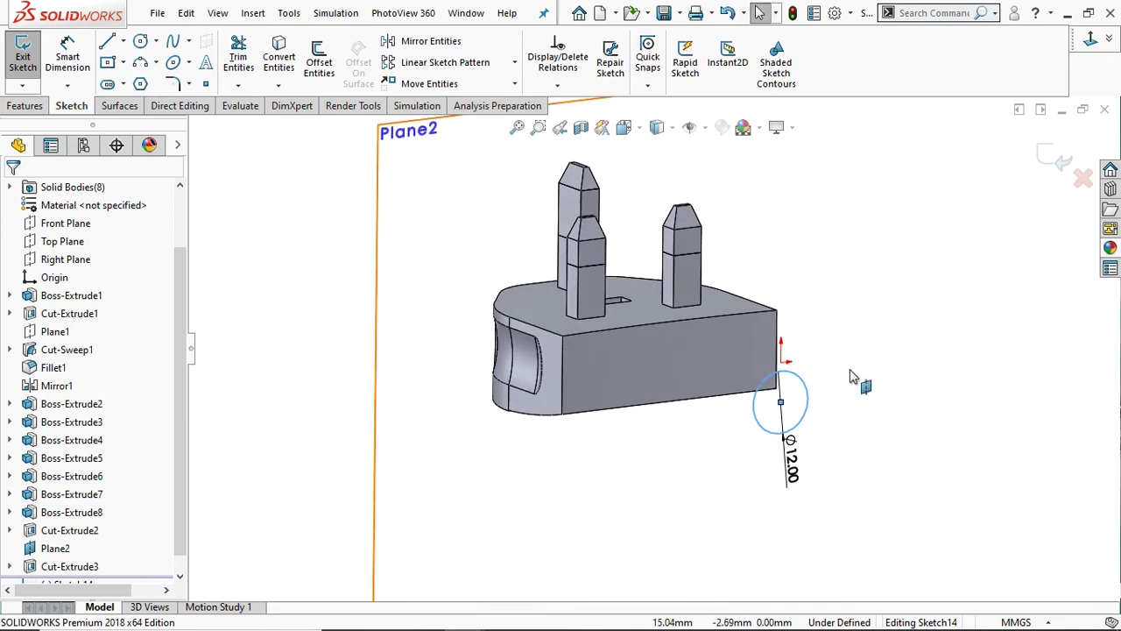
pyautogui.scroll(-2, 830, 373)
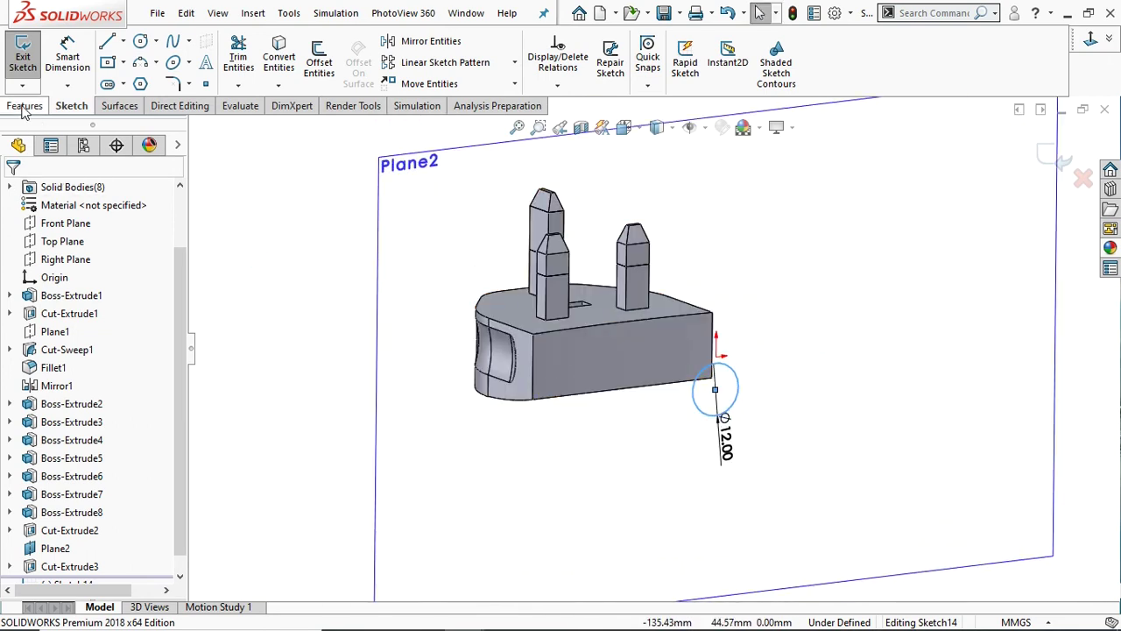
pyautogui.click(54, 548)
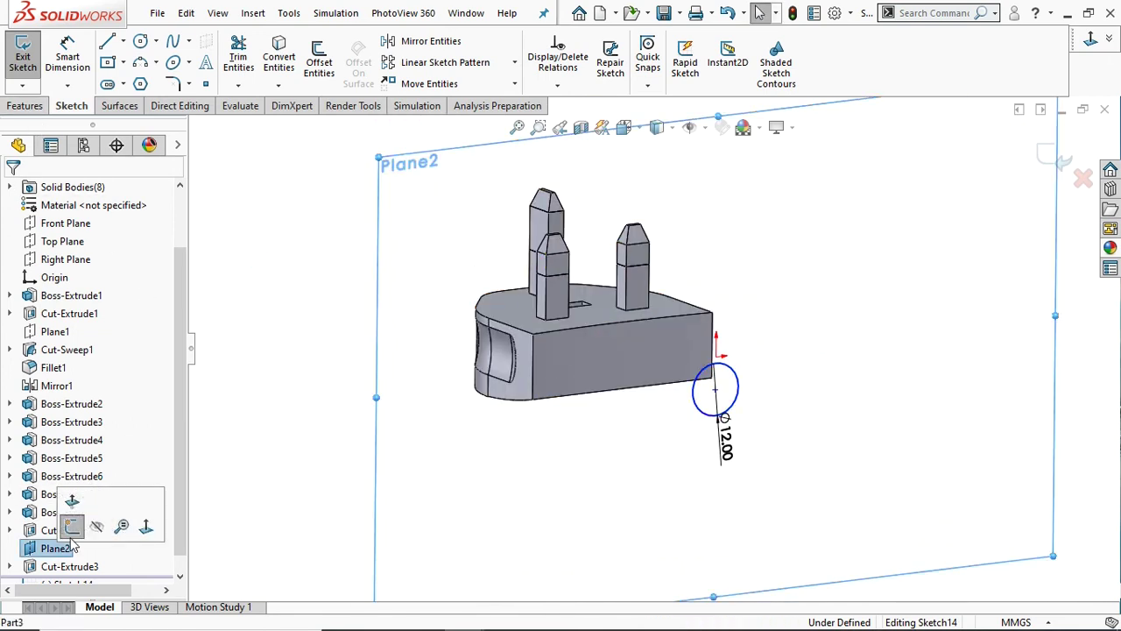
pyautogui.click(96, 529)
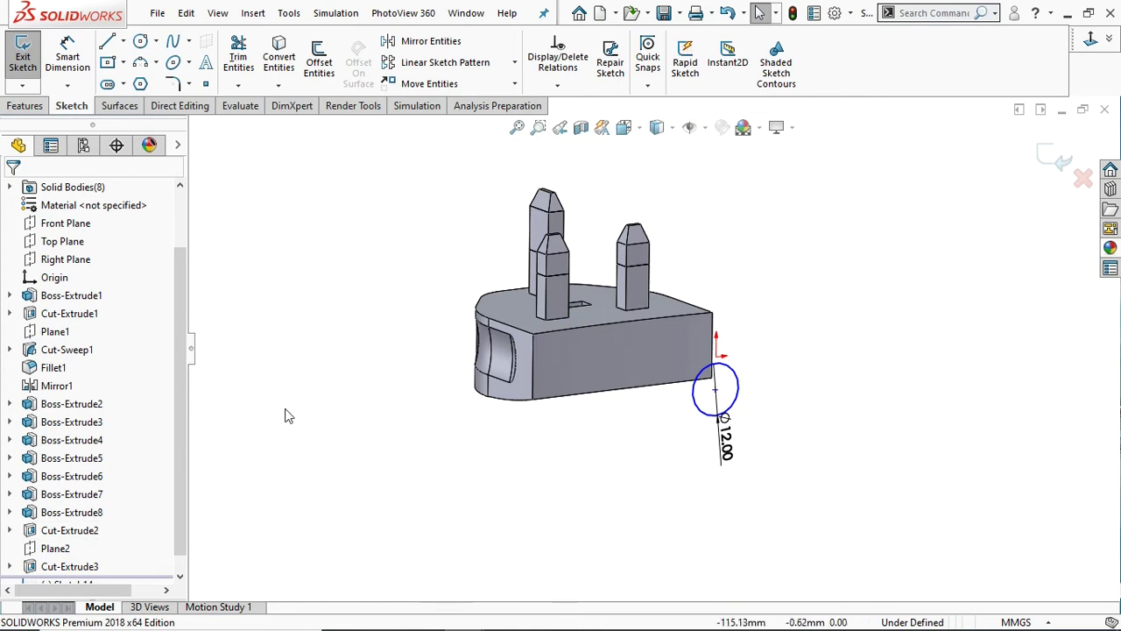
# Extrude the 12 mm circle Up To Surface, ending at the plug's side face.
pyautogui.click(24, 106)
pyautogui.click(30, 61)
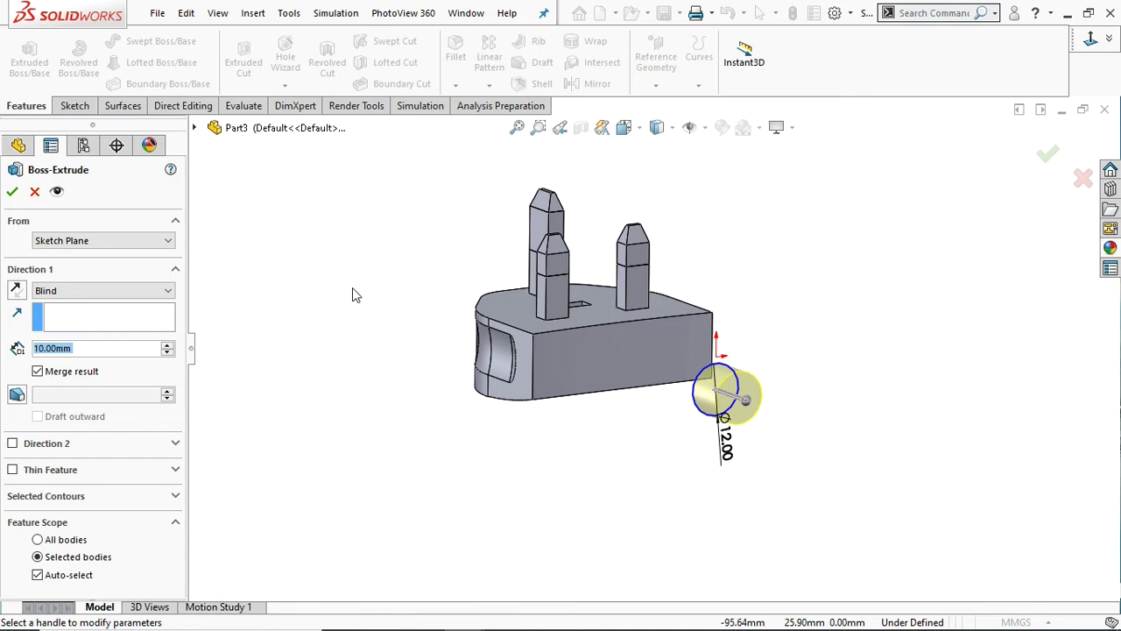
pyautogui.click(55, 291)
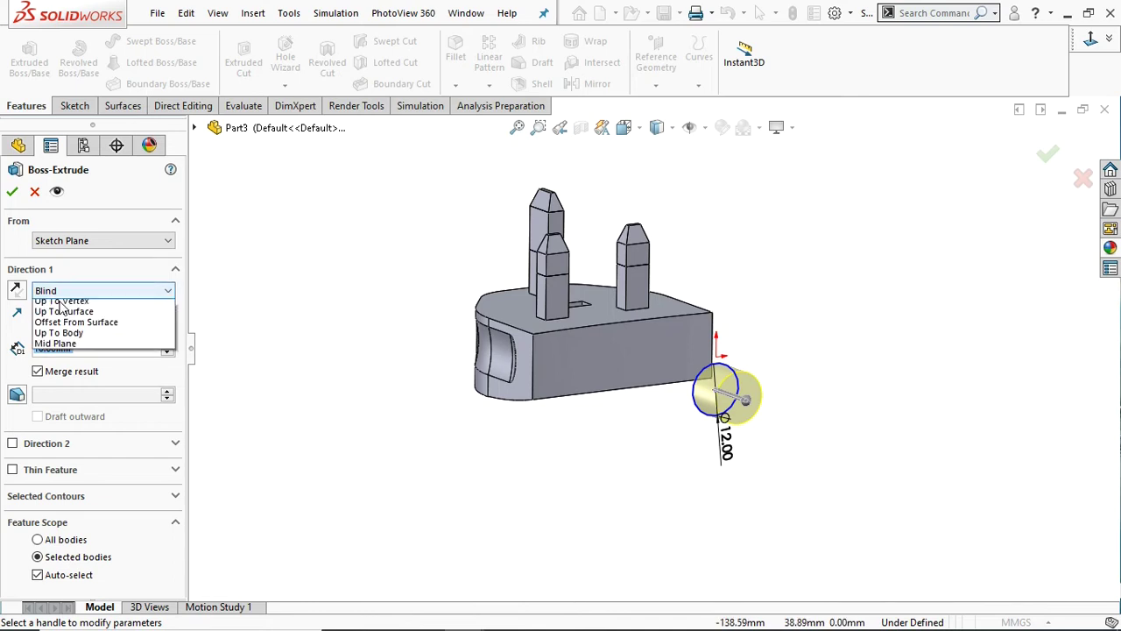
pyautogui.click(64, 338)
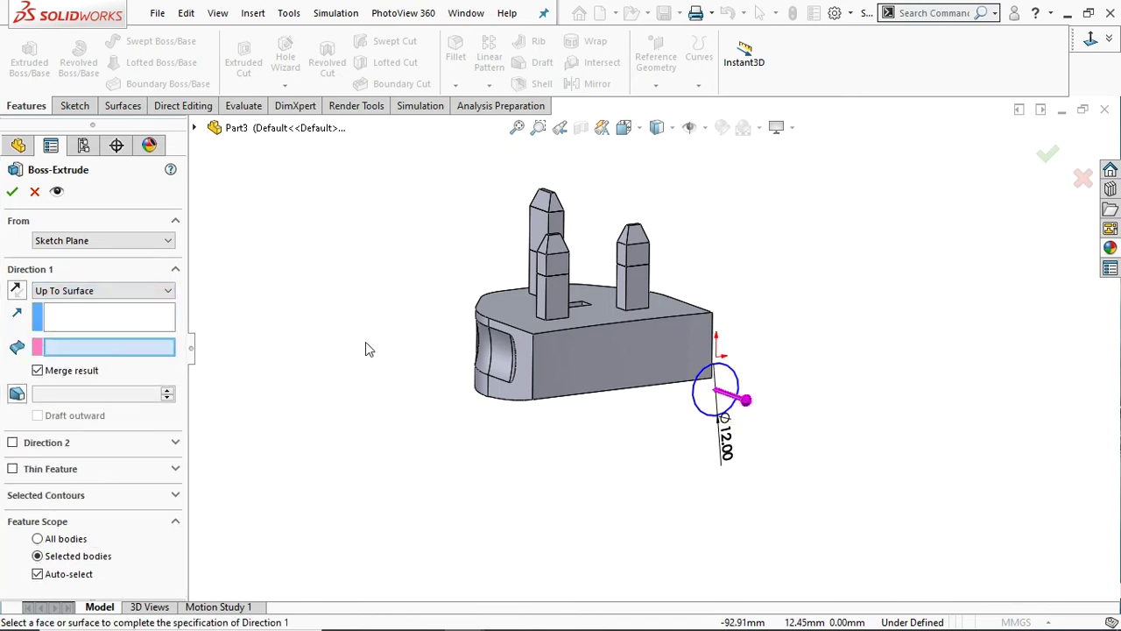
pyautogui.click(565, 355)
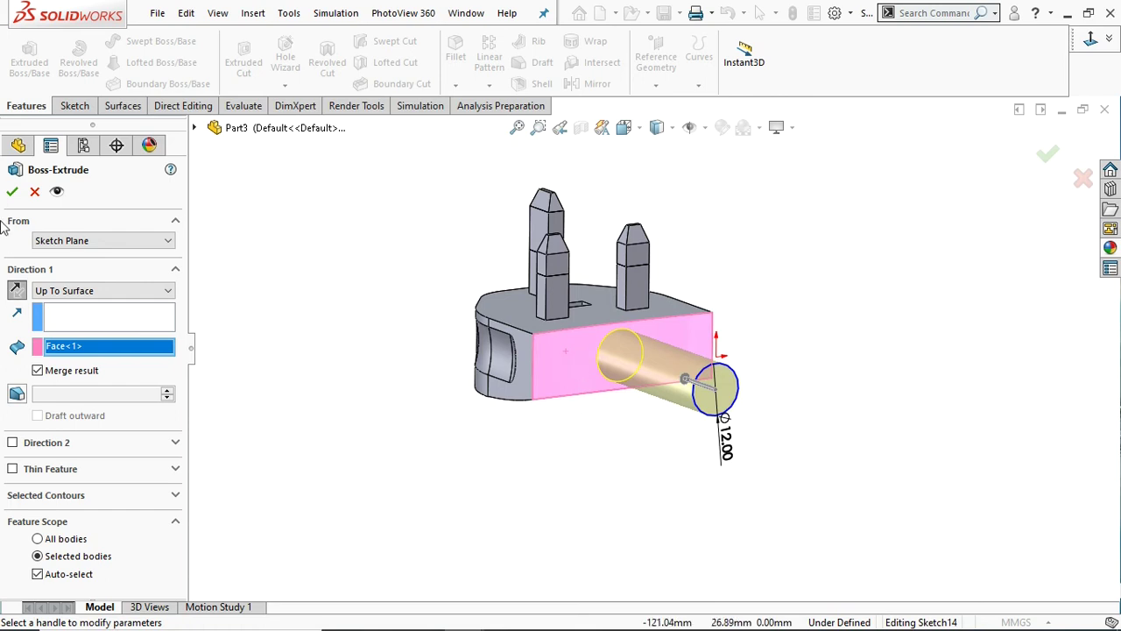
pyautogui.click(12, 193)
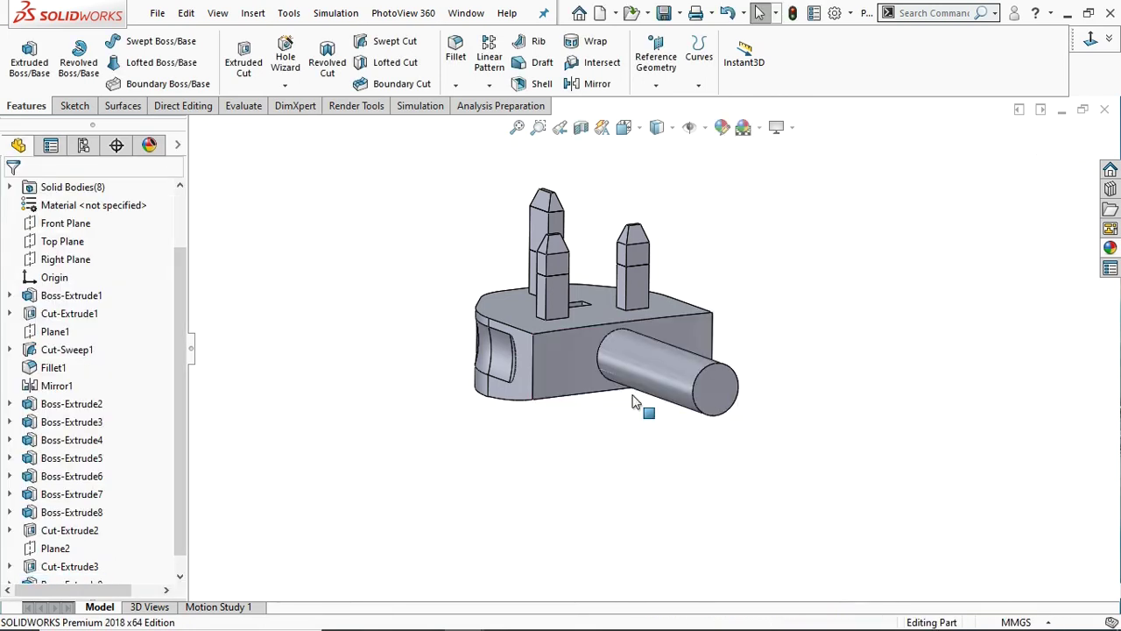
# Start a sketch on the boss end face and draw a circle centred on it.
pyautogui.moveTo(575, 426); pyautogui.dragTo(675, 175, button='middle')
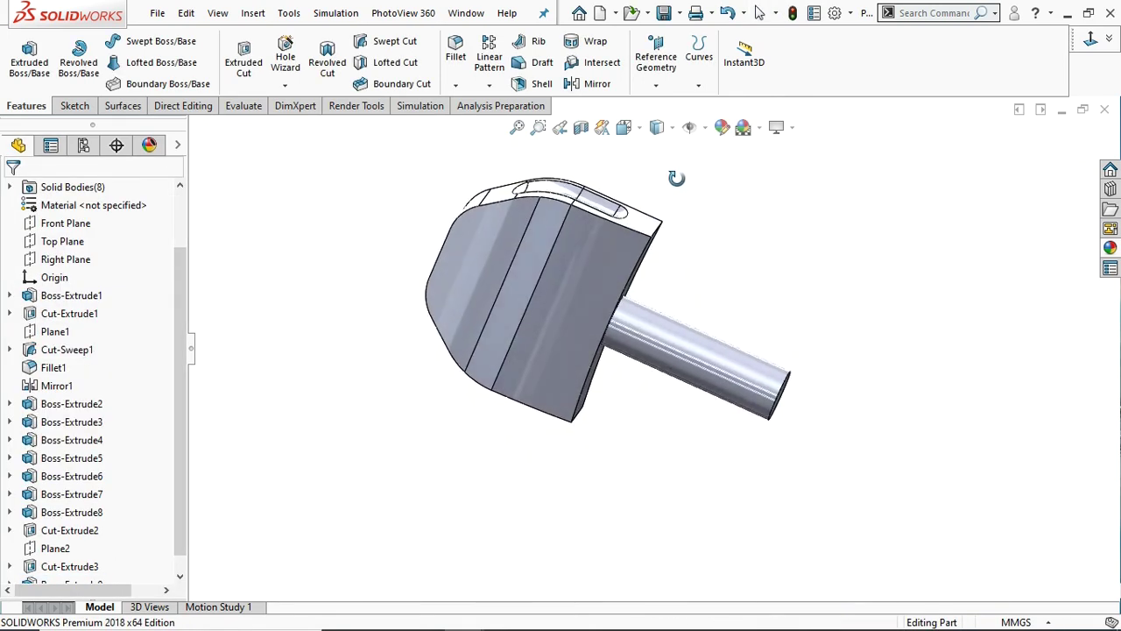
pyautogui.moveTo(659, 374)
pyautogui.mouseDown(button='middle')
pyautogui.moveTo(742, 391)
pyautogui.moveTo(793, 283)
pyautogui.moveTo(734, 286)
pyautogui.moveTo(701, 346)
pyautogui.moveTo(583, 413)
pyautogui.moveTo(596, 368)
pyautogui.moveTo(649, 306)
pyautogui.mouseUp(button='middle')
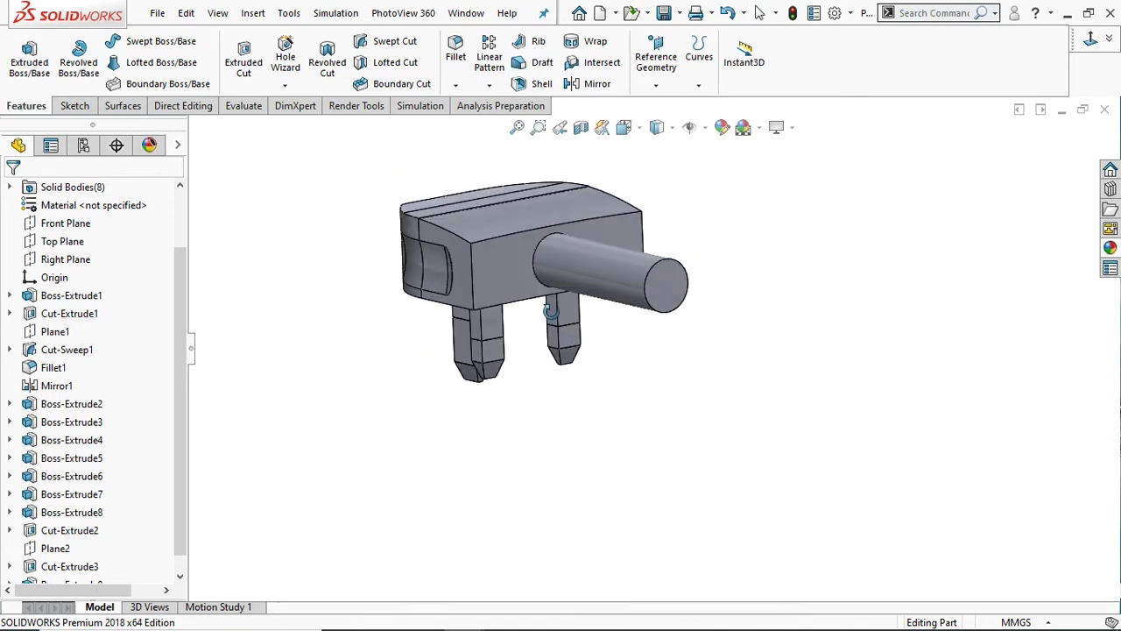
pyautogui.click(655, 298)
pyautogui.click(743, 230)
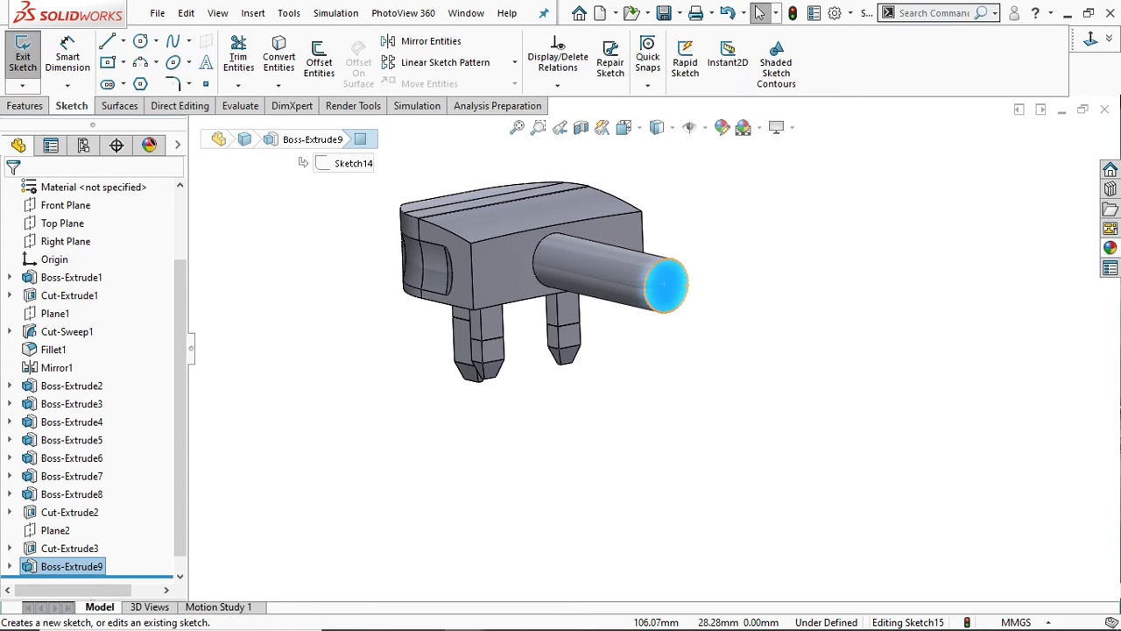
pyautogui.click(1091, 38)
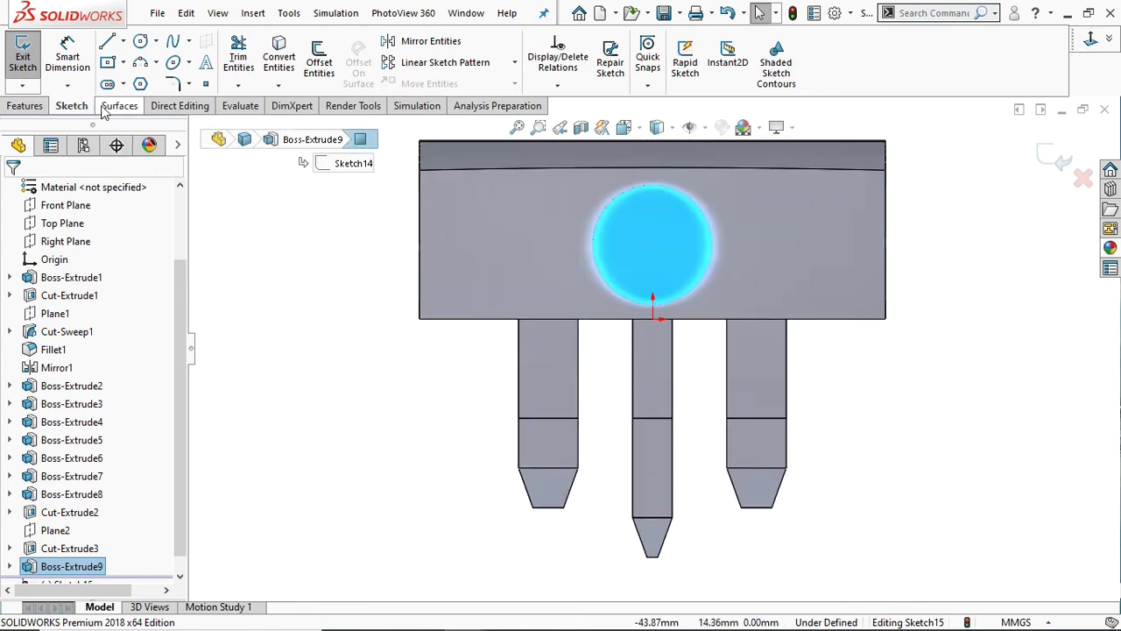
pyautogui.click(140, 42)
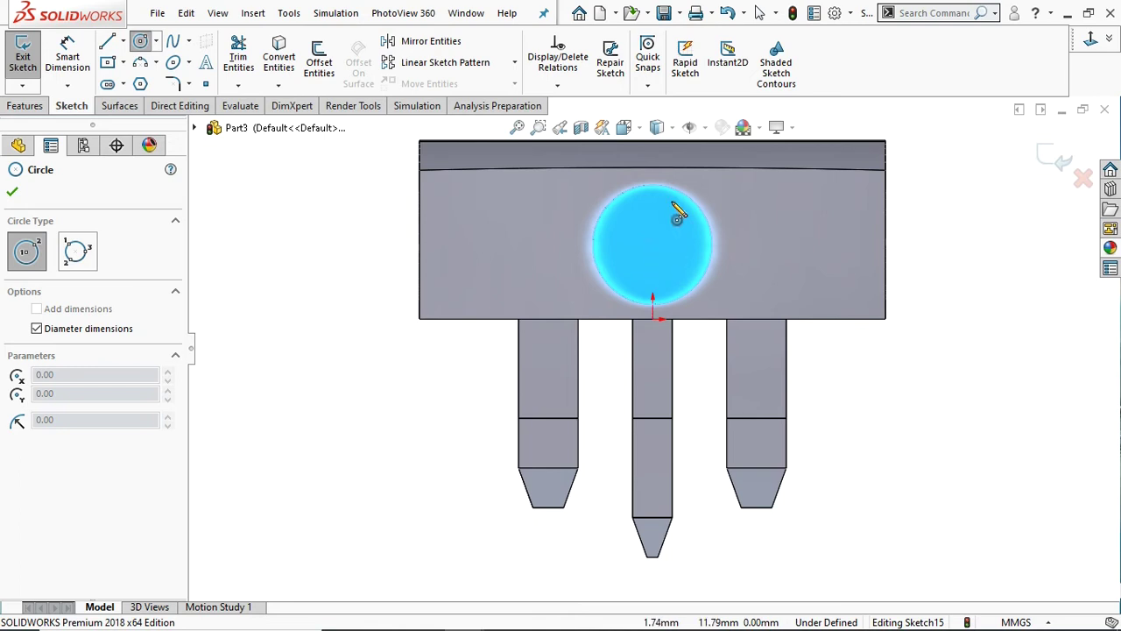
pyautogui.moveTo(653, 245); pyautogui.dragTo(673, 266)
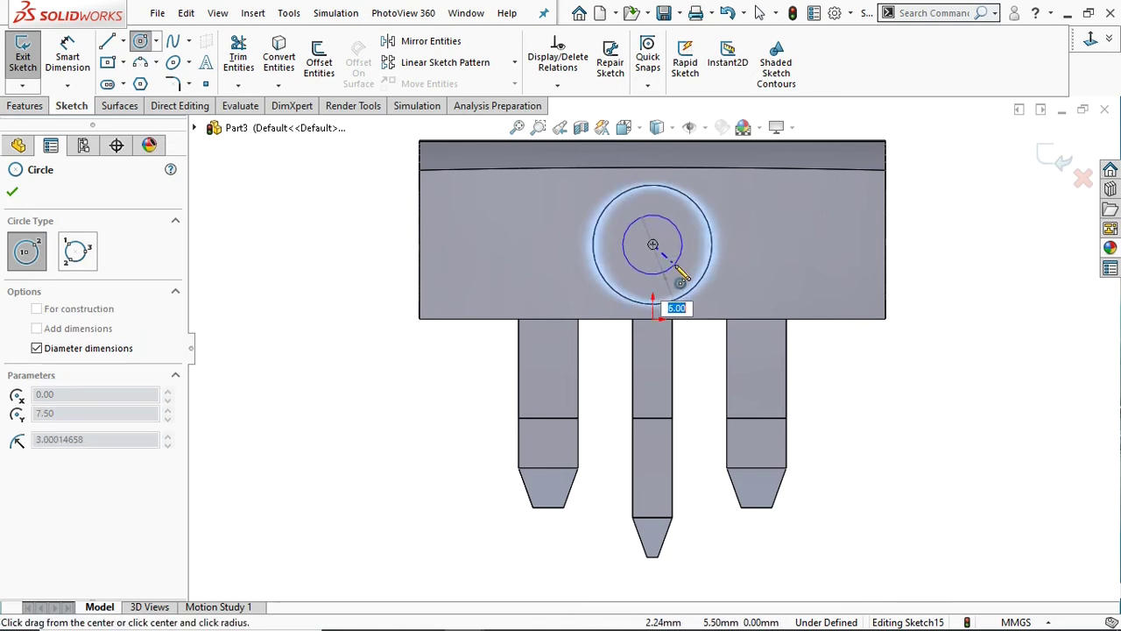
pyautogui.press('Return')
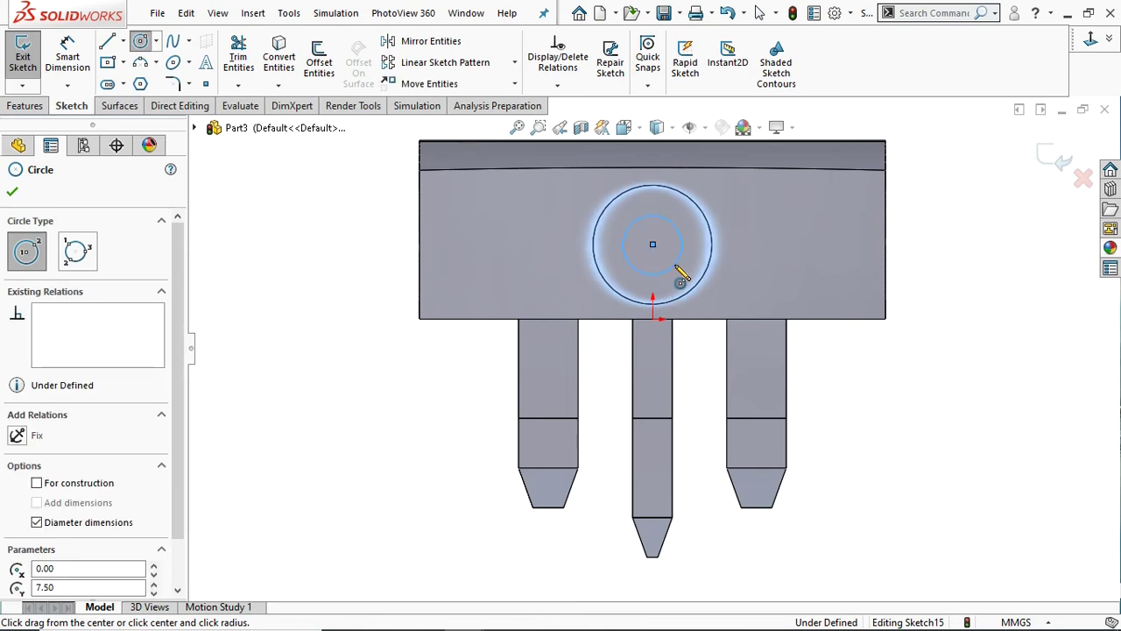
# Dimension the small circle's diameter to 6 mm.
pyautogui.click(67, 57)
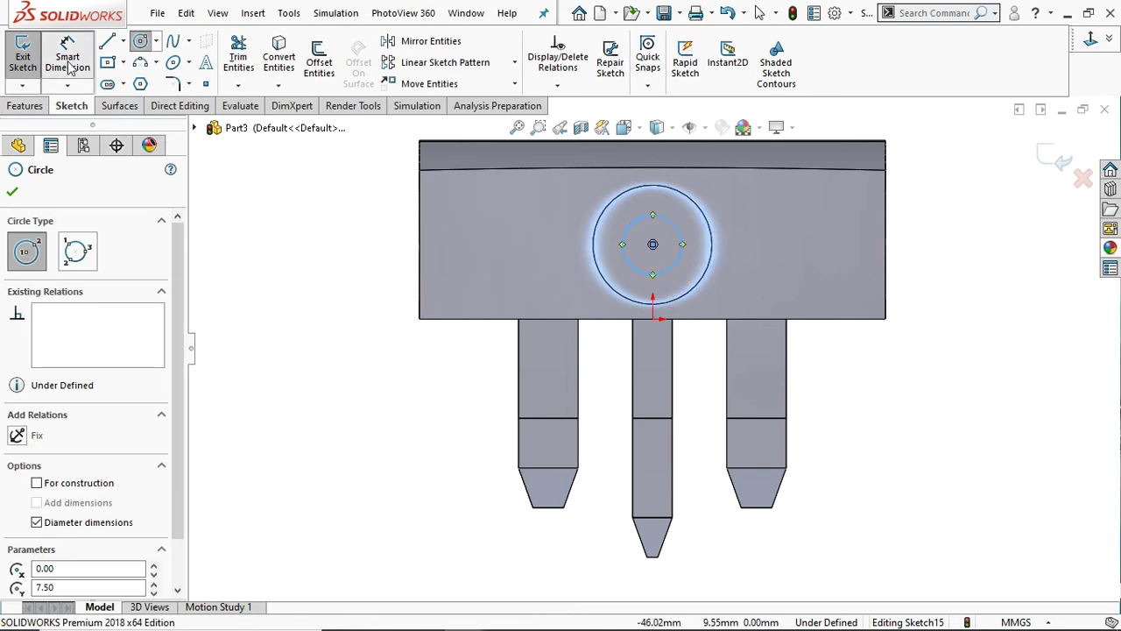
pyautogui.click(688, 240)
pyautogui.click(764, 235)
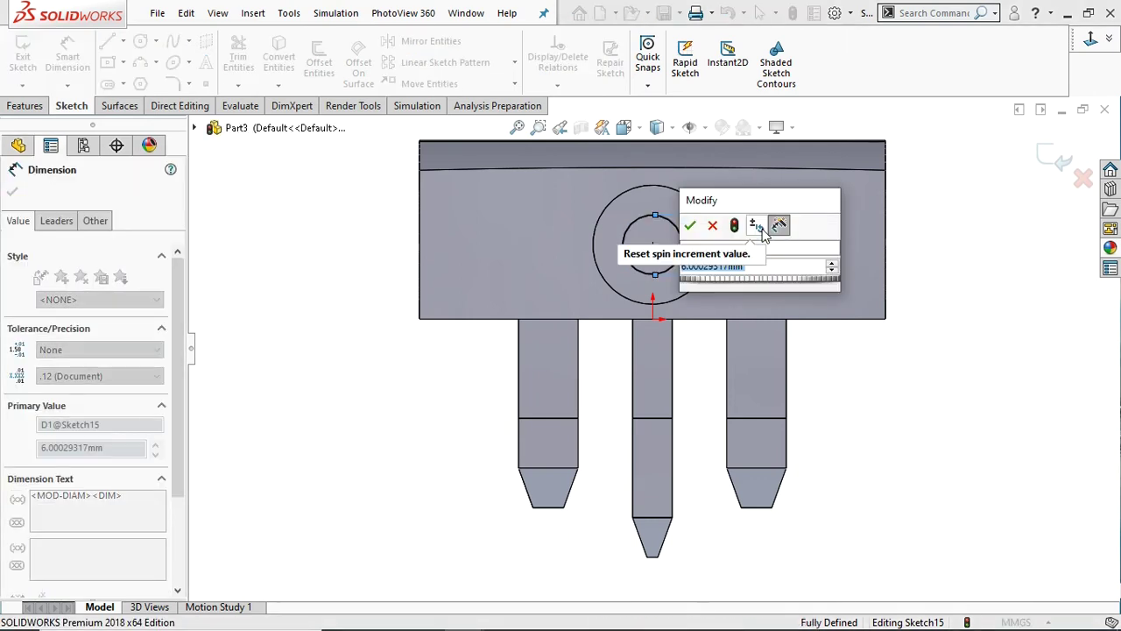
pyautogui.write('6')
pyautogui.click(689, 225)
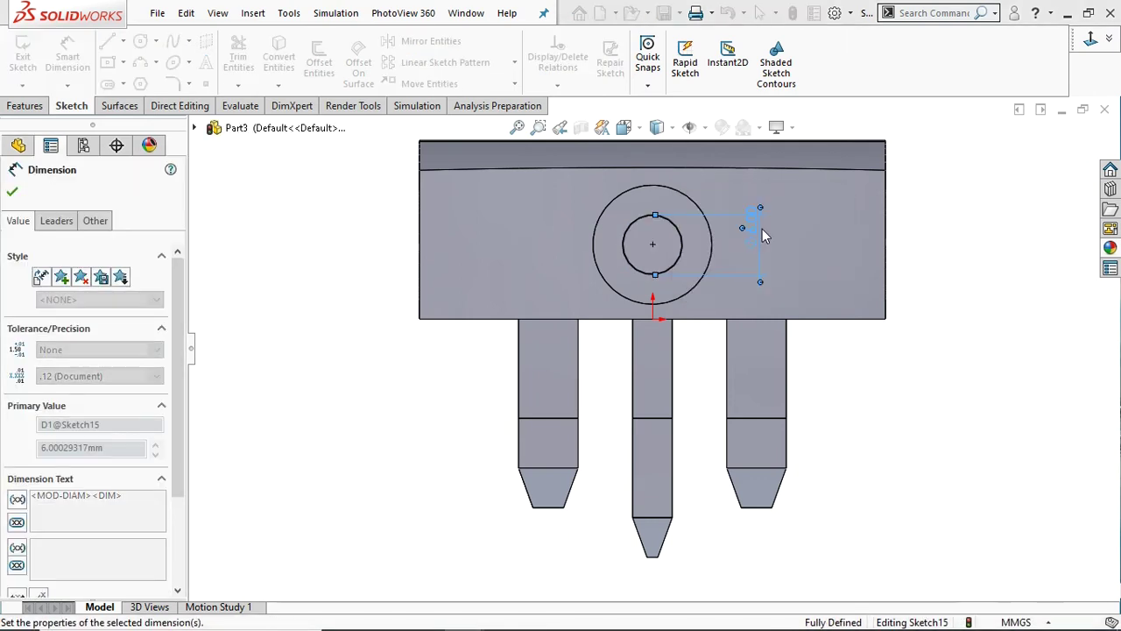
pyautogui.click(12, 194)
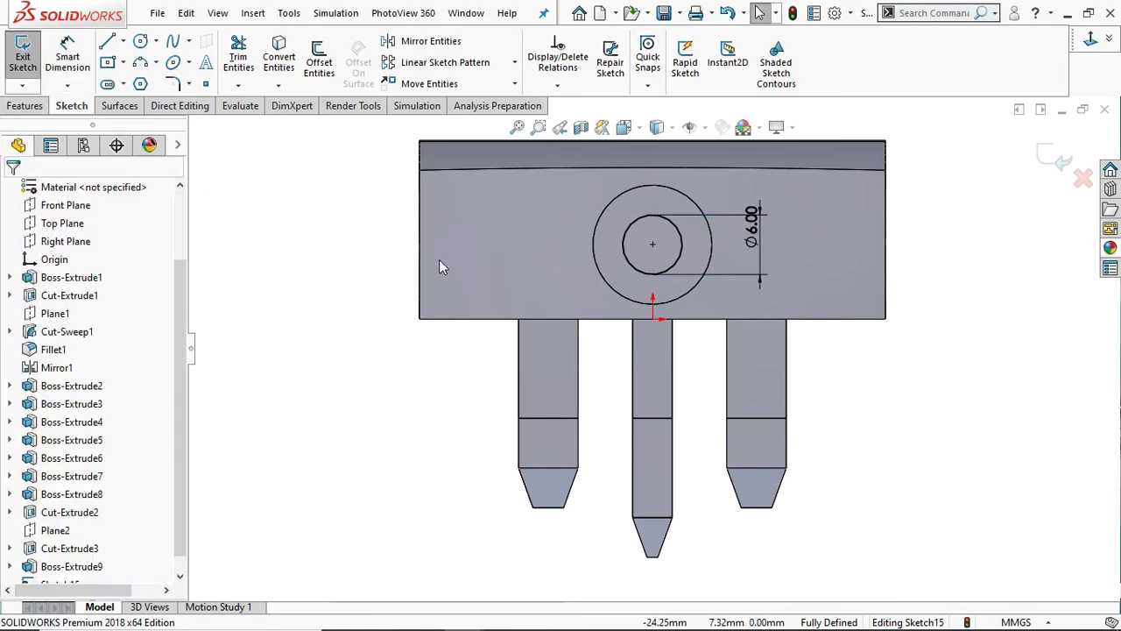
pyautogui.scroll(2, 581, 276)
pyautogui.moveTo(585, 274); pyautogui.dragTo(416, 284, button='middle')
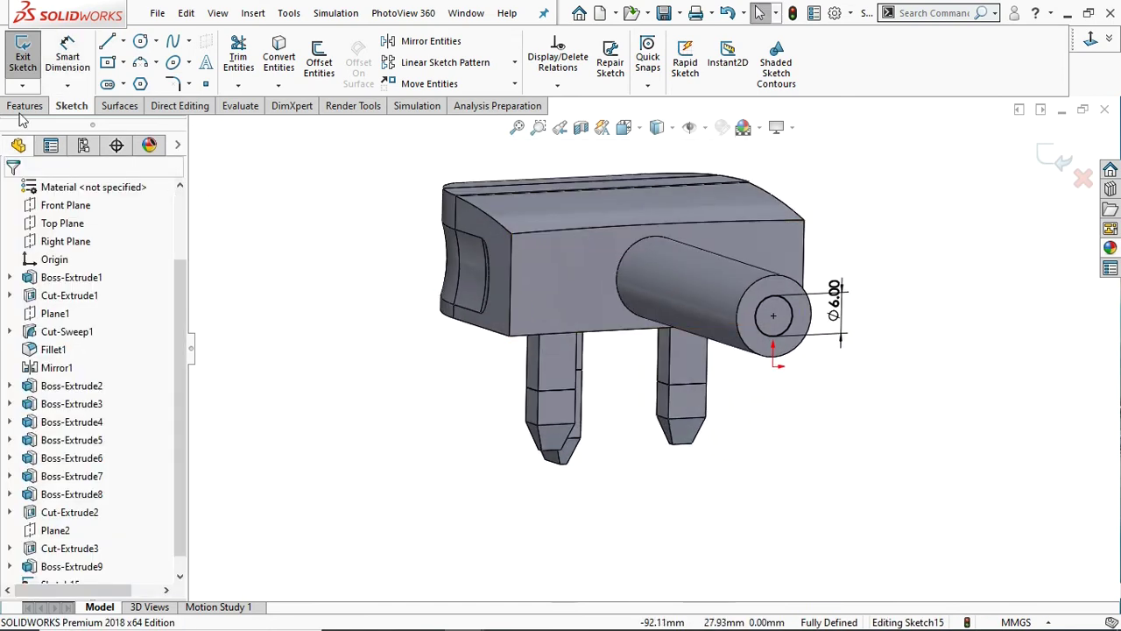
# Cut the 6 mm circle Up To Surface at the plug body's side face, hollowing the boss.
pyautogui.click(27, 105)
pyautogui.click(246, 68)
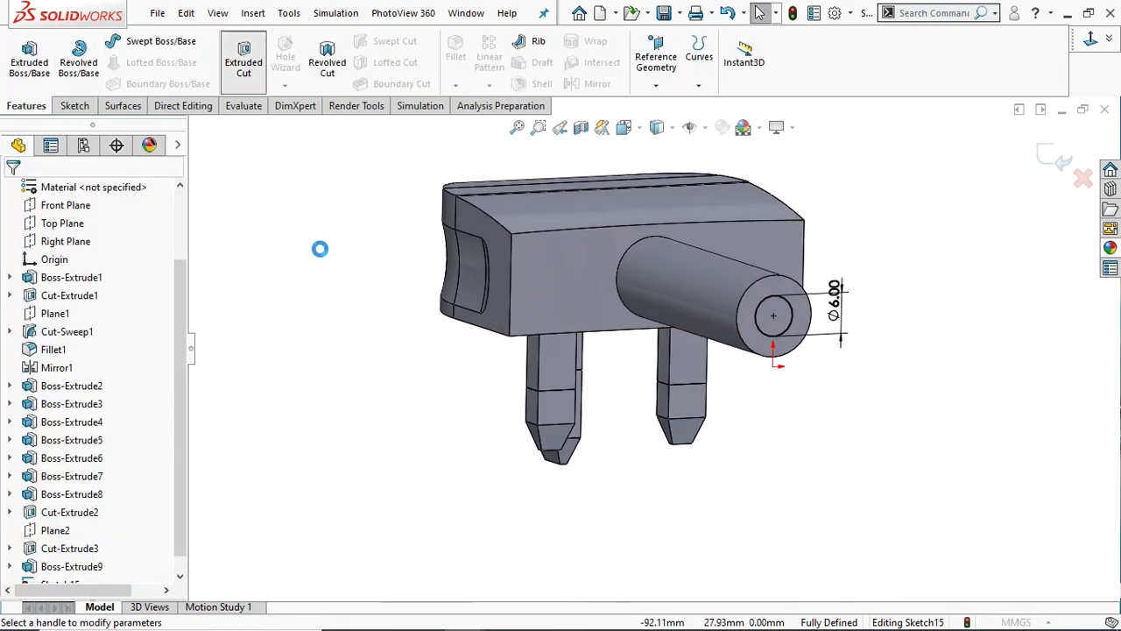
pyautogui.click(103, 290)
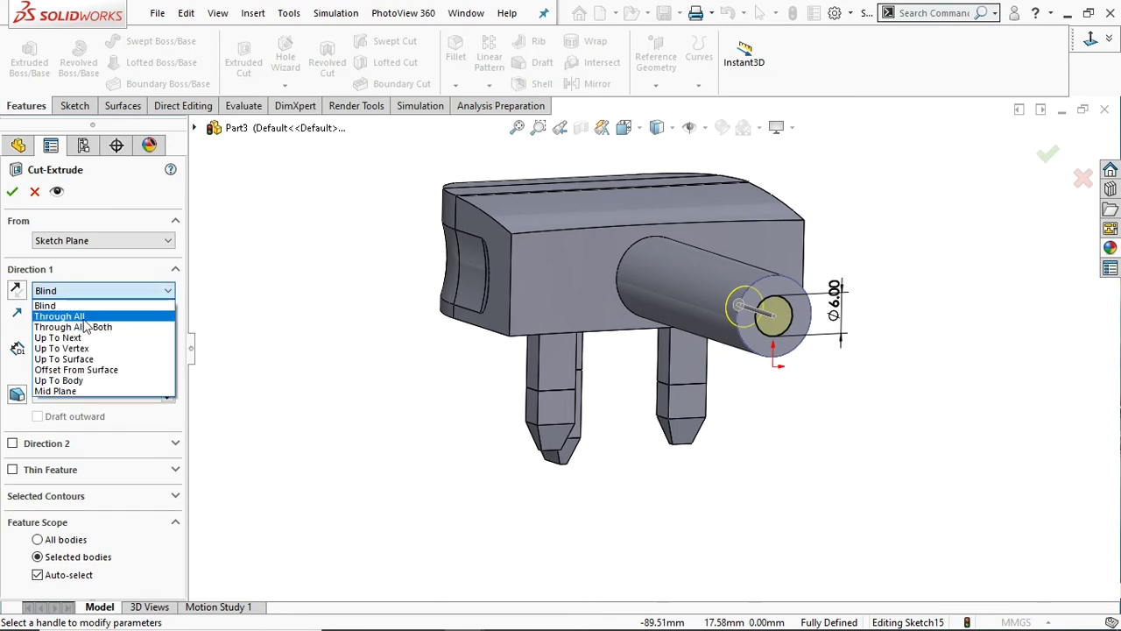
pyautogui.click(79, 348)
pyautogui.click(741, 305)
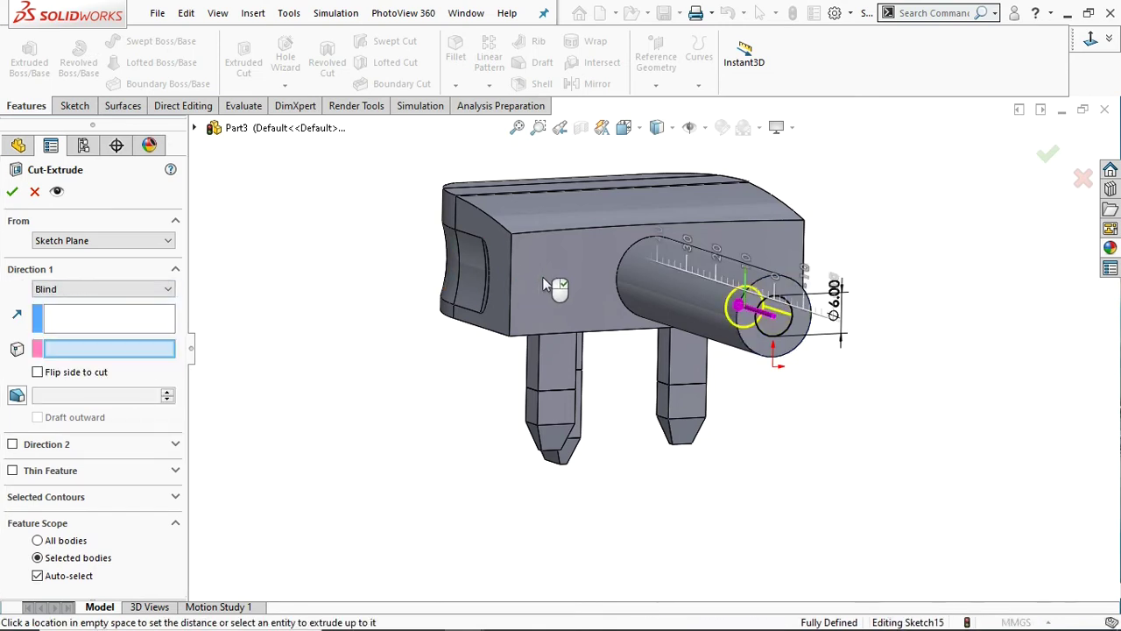
pyautogui.click(77, 291)
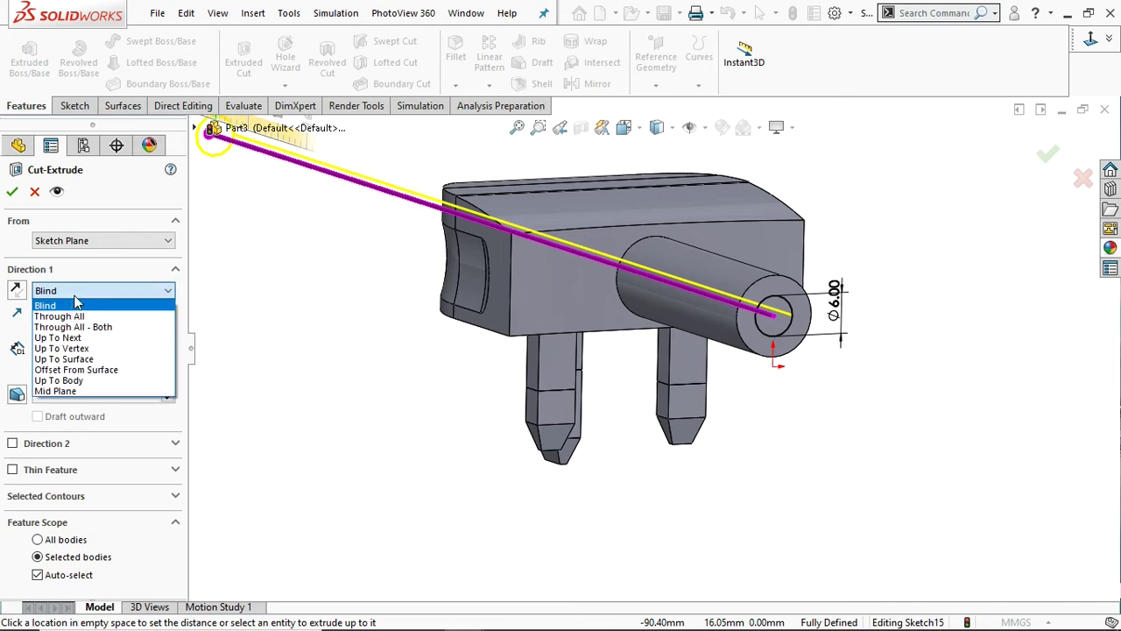
pyautogui.click(63, 359)
pyautogui.click(556, 283)
pyautogui.click(13, 191)
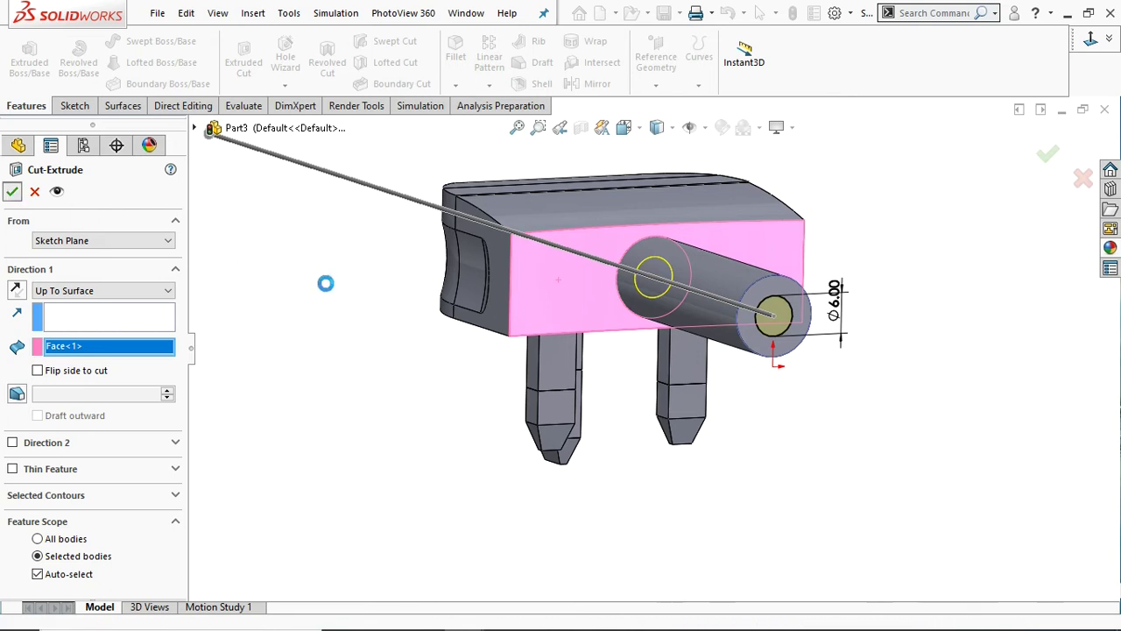
pyautogui.moveTo(800, 372)
pyautogui.mouseDown(button='middle')
pyautogui.moveTo(763, 345)
pyautogui.moveTo(783, 366)
pyautogui.moveTo(802, 348)
pyautogui.moveTo(846, 371)
pyautogui.moveTo(853, 401)
pyautogui.moveTo(856, 390)
pyautogui.mouseUp(button='middle')
pyautogui.scroll(2, 811, 323)
pyautogui.scroll(-2, 744, 307)
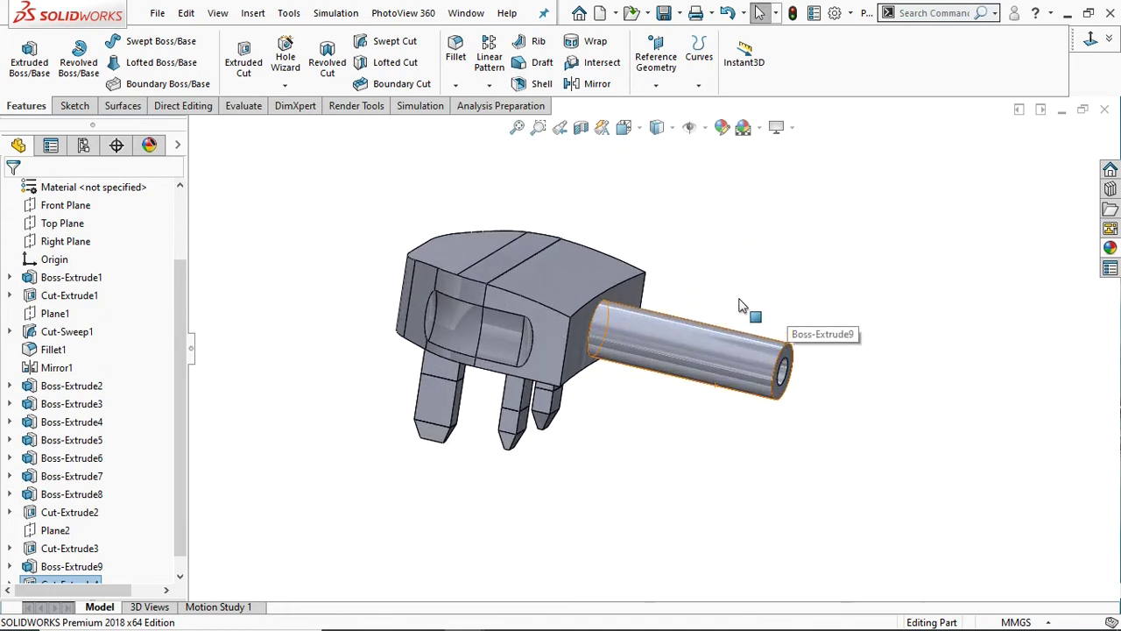
# Dismiss the unsaved-document reminder, close the stray new-document window, and bring up the File menu.
pyautogui.moveTo(744, 308)
pyautogui.mouseDown(button='middle')
pyautogui.moveTo(684, 325)
pyautogui.moveTo(688, 363)
pyautogui.moveTo(713, 321)
pyautogui.moveTo(744, 192)
pyautogui.mouseUp(button='middle')
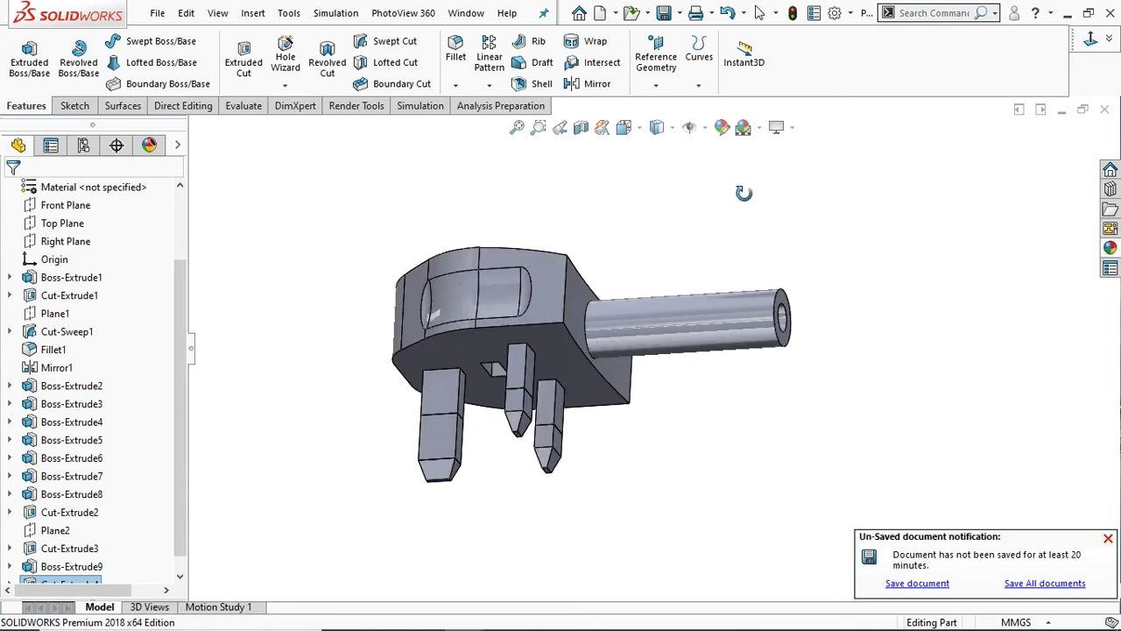
pyautogui.click(1107, 536)
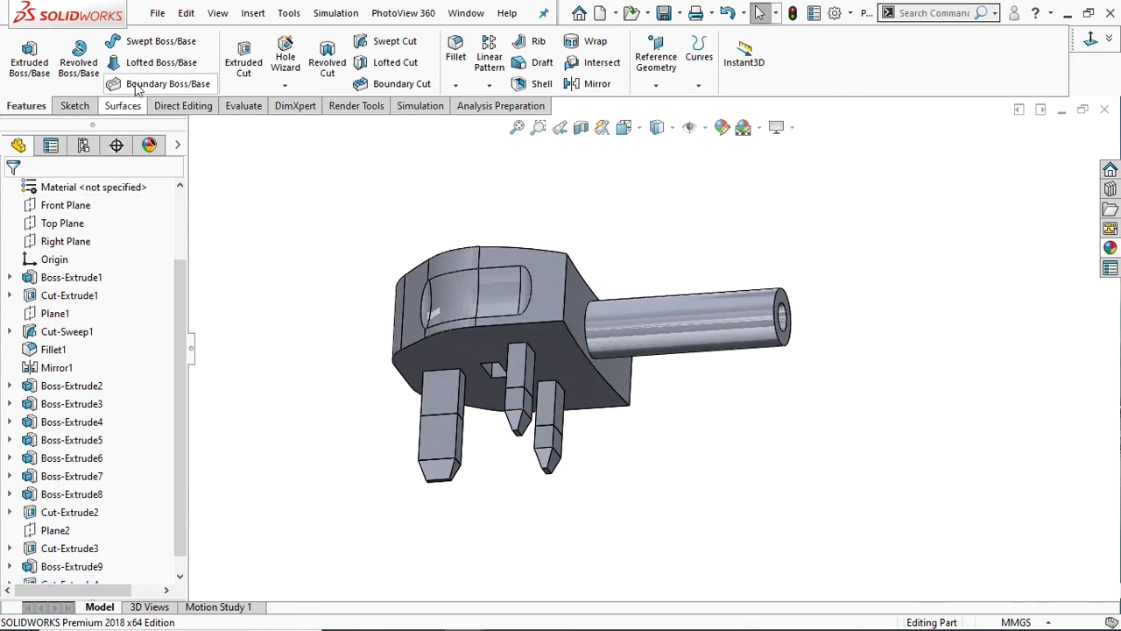
pyautogui.click(157, 14)
pyautogui.click(168, 41)
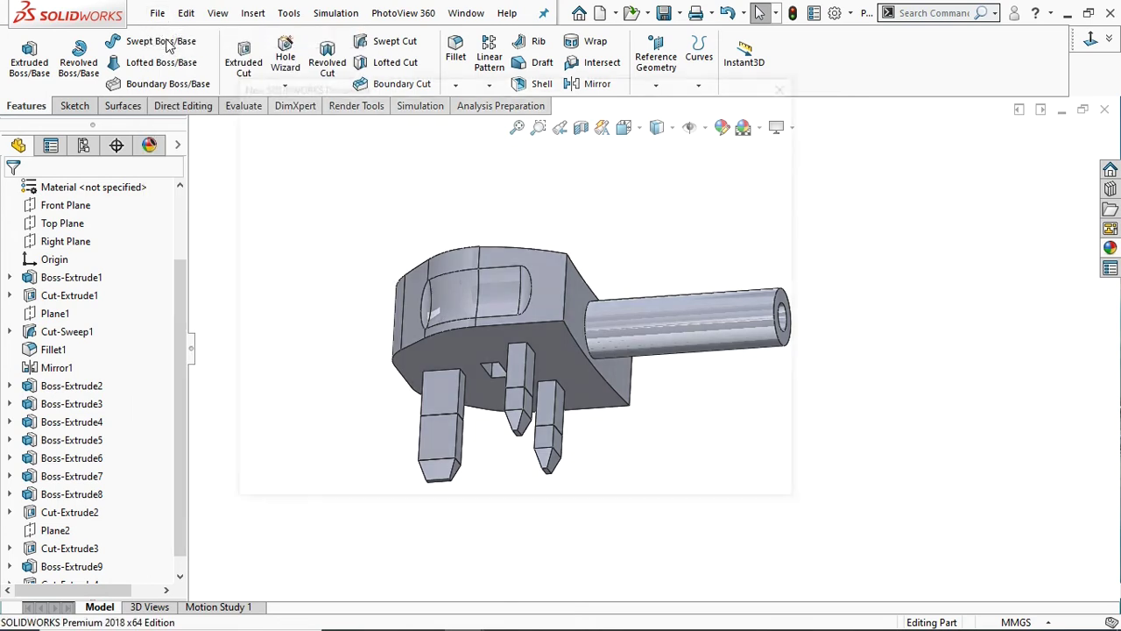
pyautogui.click(791, 84)
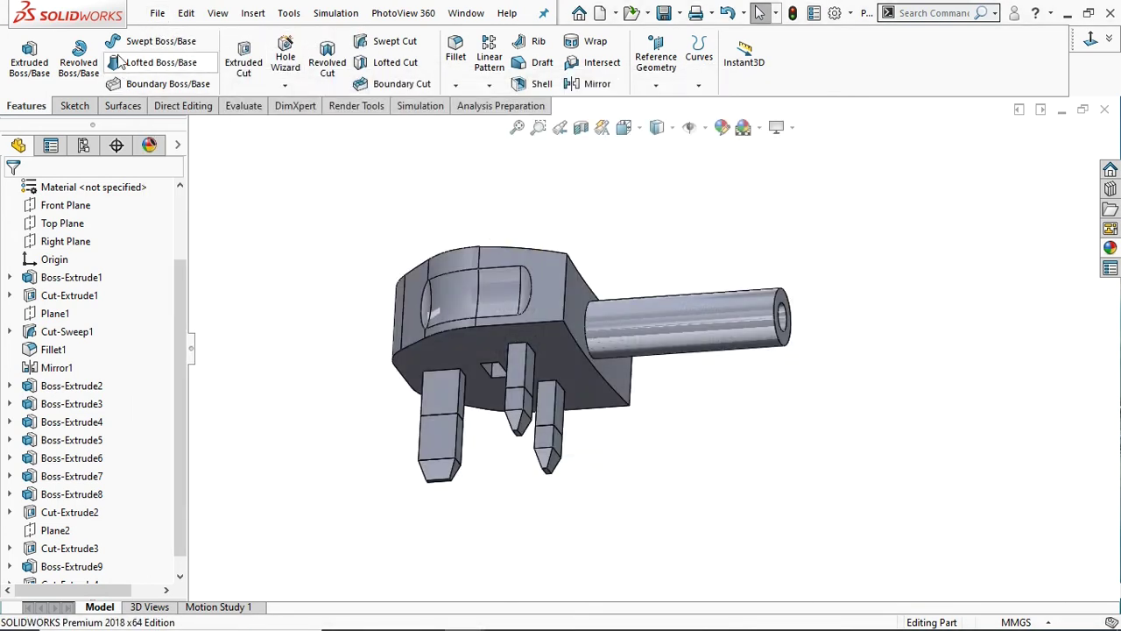
pyautogui.click(151, 16)
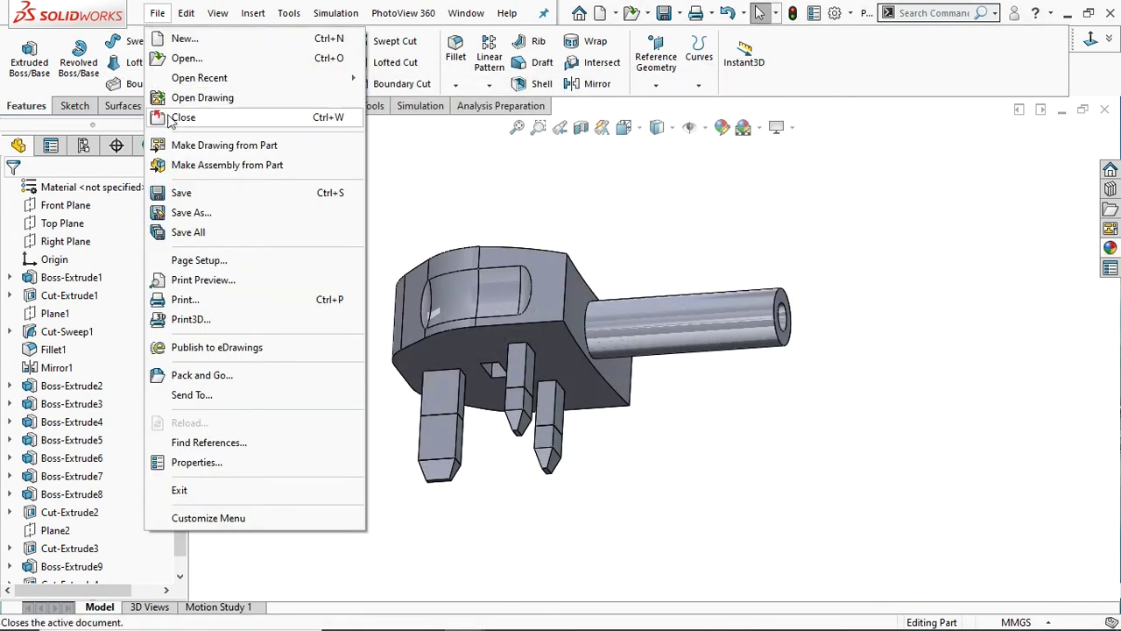
# Save the part to the Desktop as 'laptop charger head'.
pyautogui.click(181, 194)
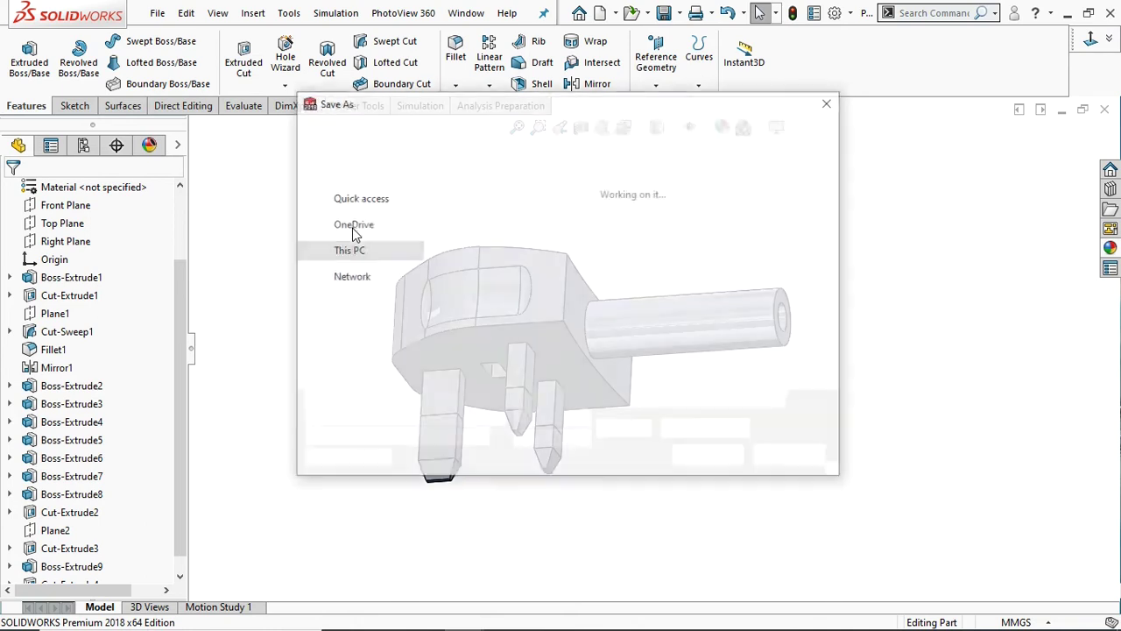
pyautogui.click(355, 296)
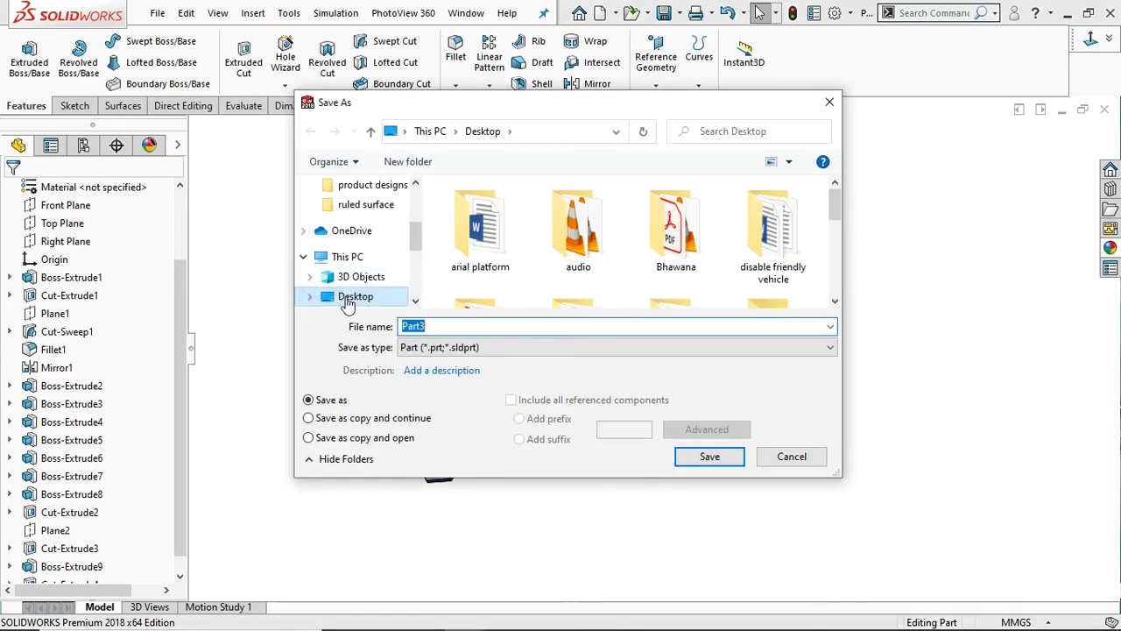
pyautogui.click(445, 326)
pyautogui.write('laptop charger head')
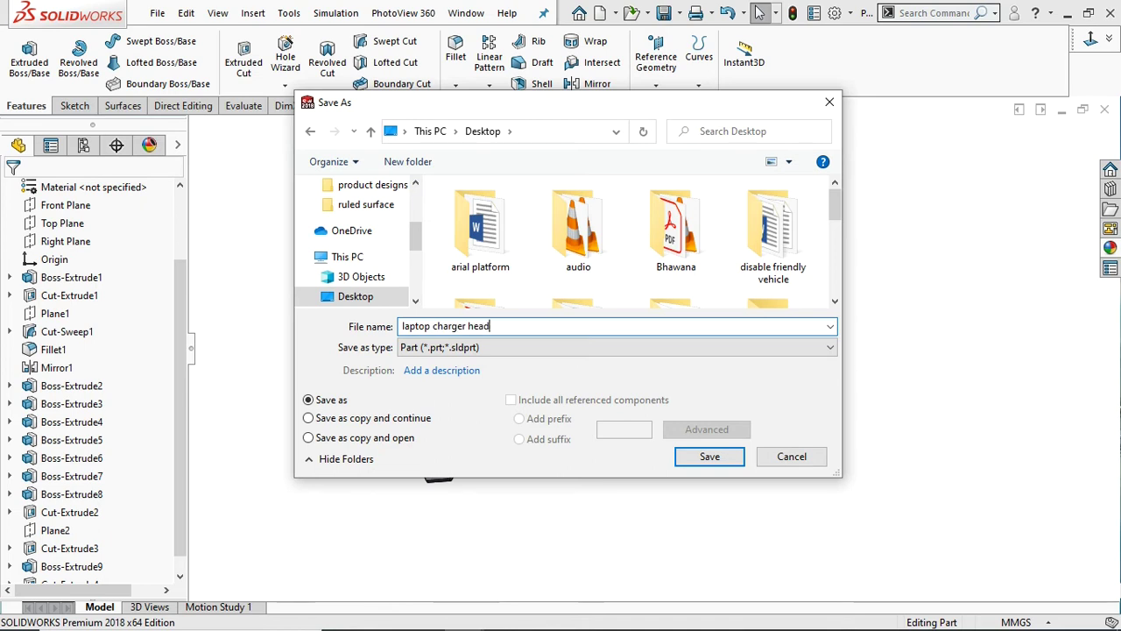
pyautogui.click(731, 457)
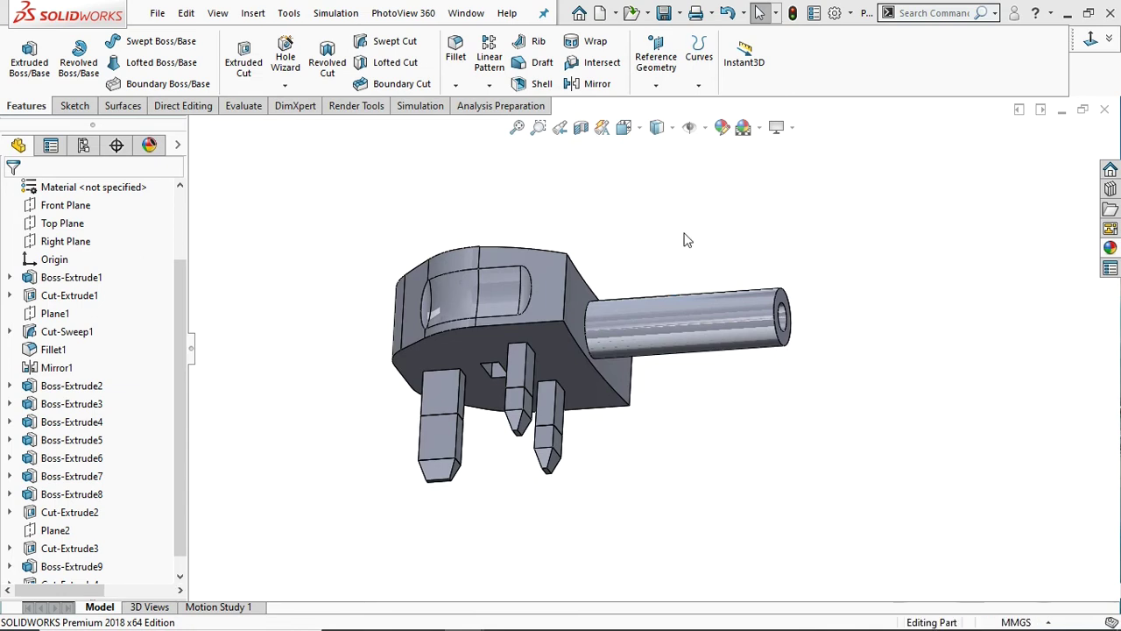
pyautogui.moveTo(671, 277)
pyautogui.mouseDown(button='middle')
pyautogui.moveTo(649, 346)
pyautogui.moveTo(632, 350)
pyautogui.mouseUp(button='middle')
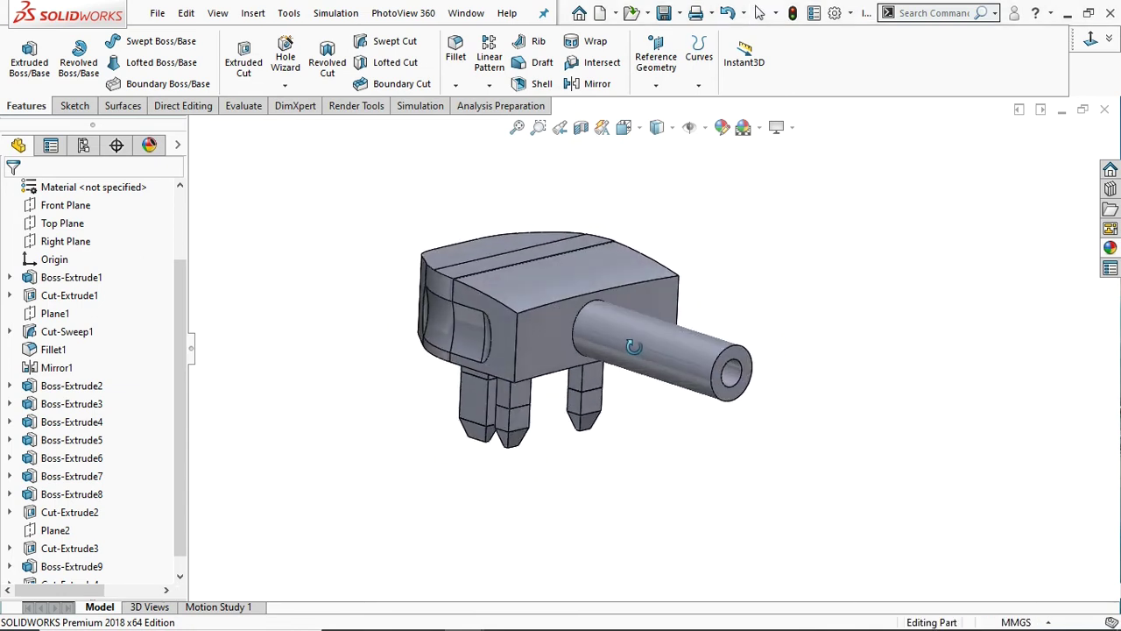
# Create Plane3 offset 13.50 mm from the plug's bottom face, with the offset flipped.
pyautogui.moveTo(605, 413)
pyautogui.mouseDown(button='middle')
pyautogui.moveTo(671, 318)
pyautogui.moveTo(605, 346)
pyautogui.mouseUp(button='middle')
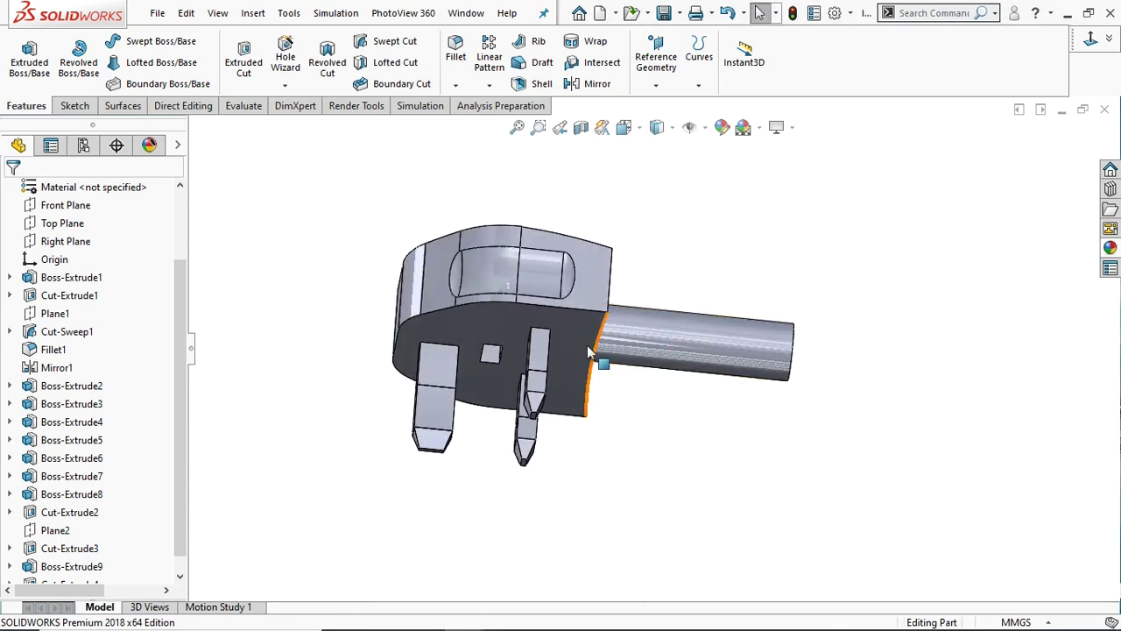
pyautogui.click(571, 336)
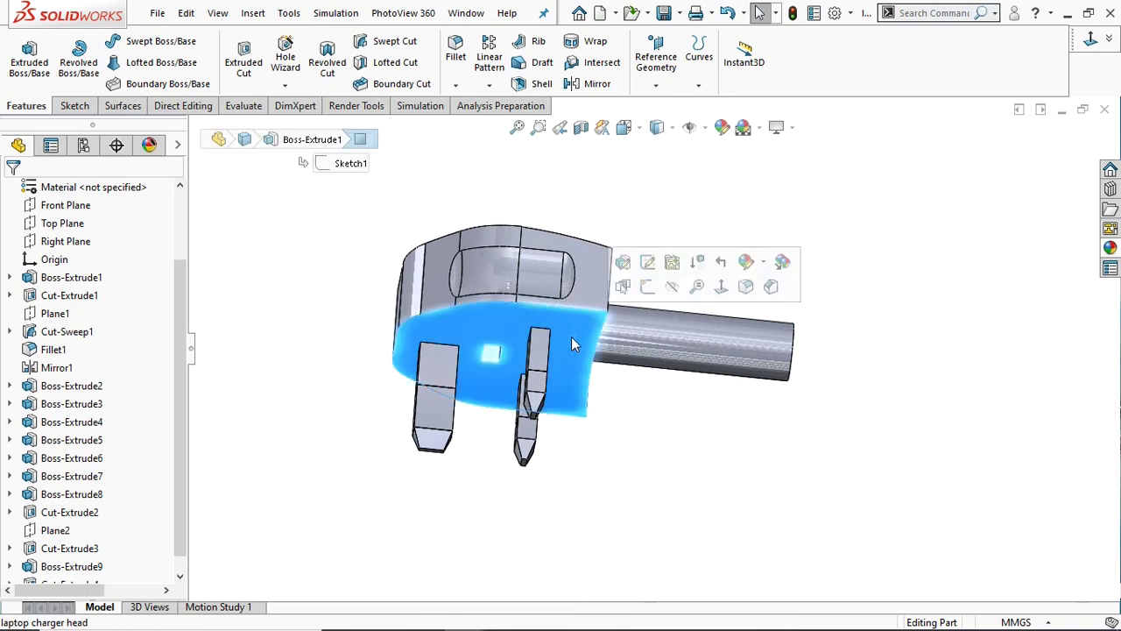
pyautogui.click(656, 85)
pyautogui.click(670, 105)
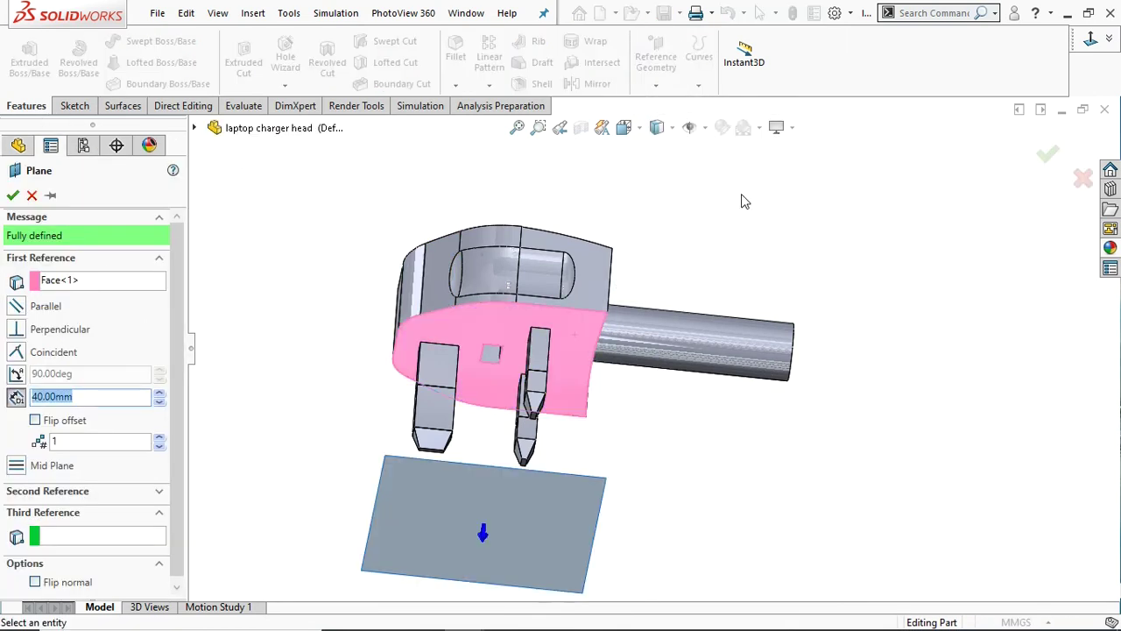
pyautogui.click(35, 421)
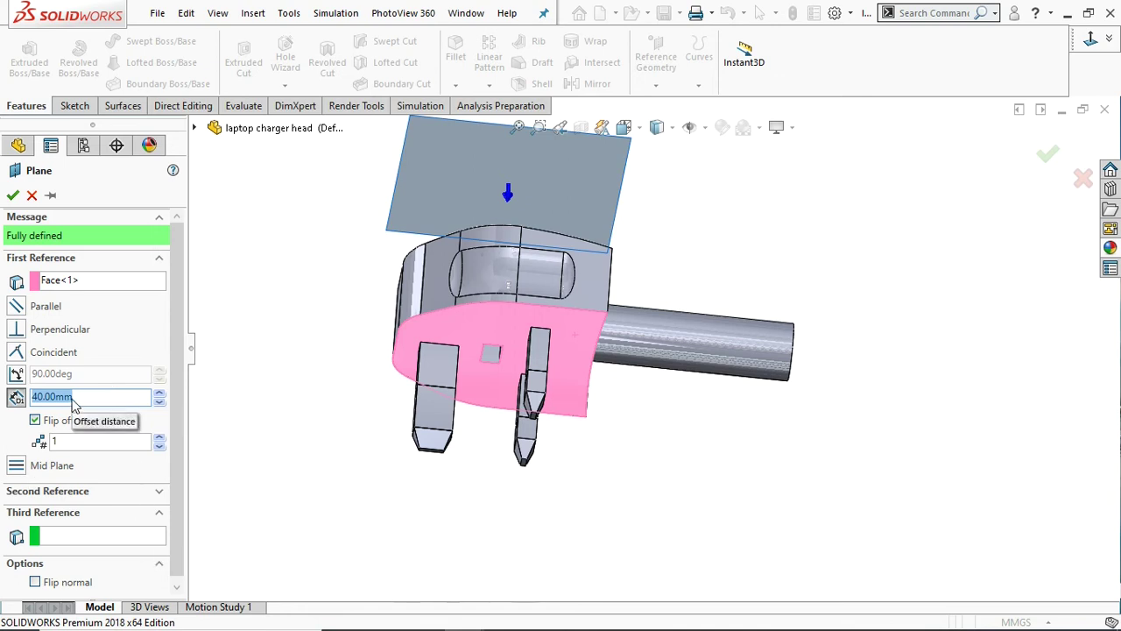
pyautogui.write('13.5')
pyautogui.press('Return')
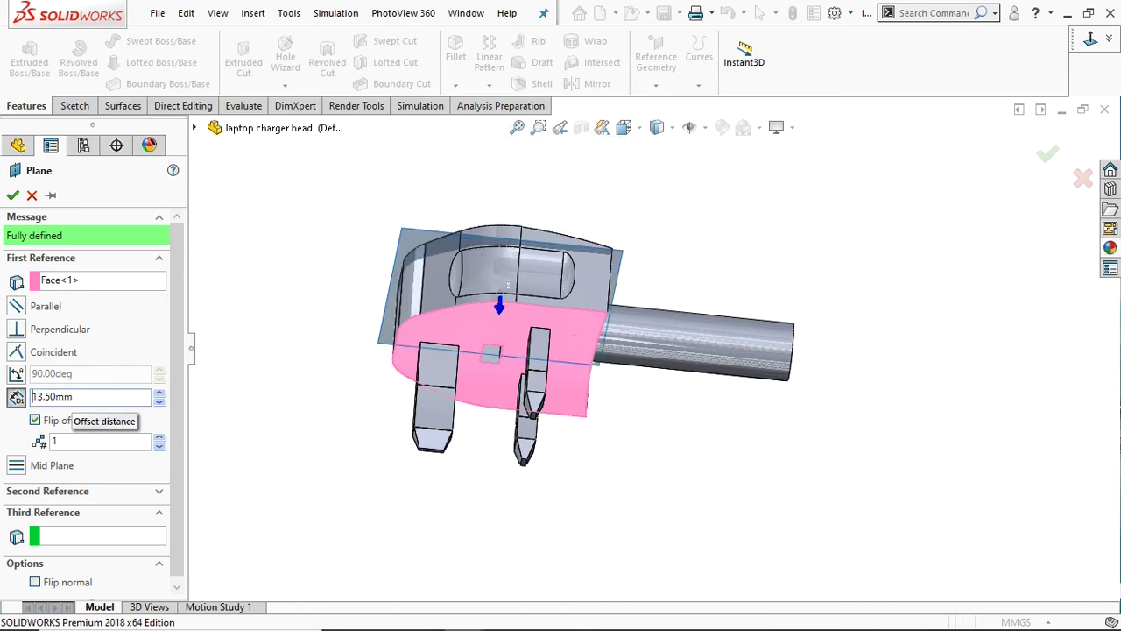
pyautogui.moveTo(735, 379); pyautogui.dragTo(688, 275, button='middle')
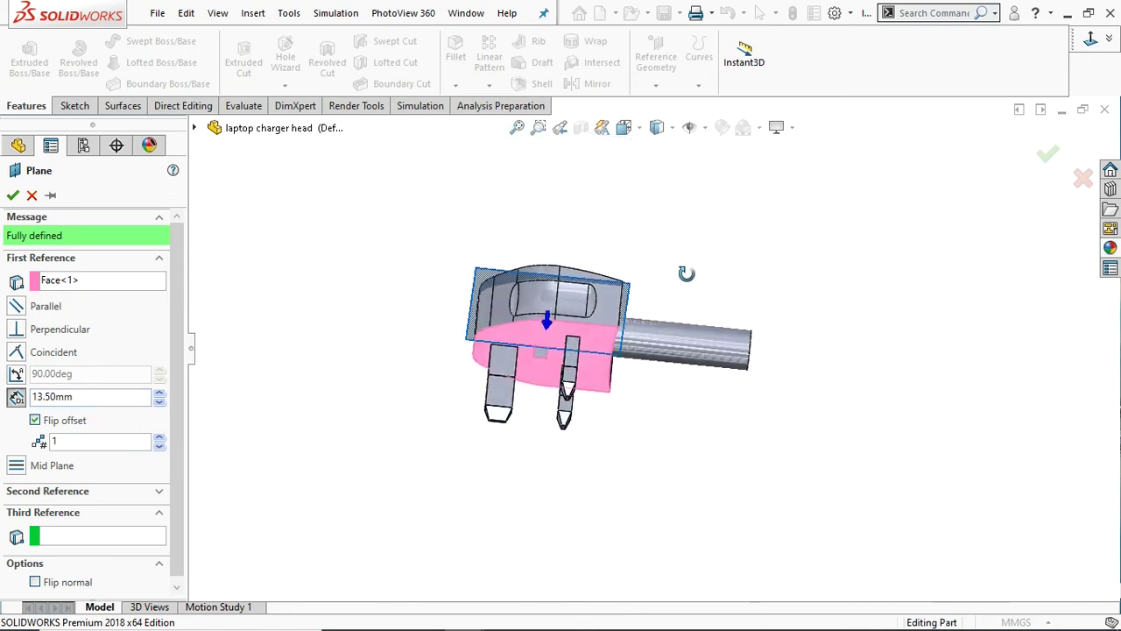
pyautogui.click(13, 194)
# Zoom in on the plug and cable boss and select Plane3.
pyautogui.scroll(-3, 628, 335)
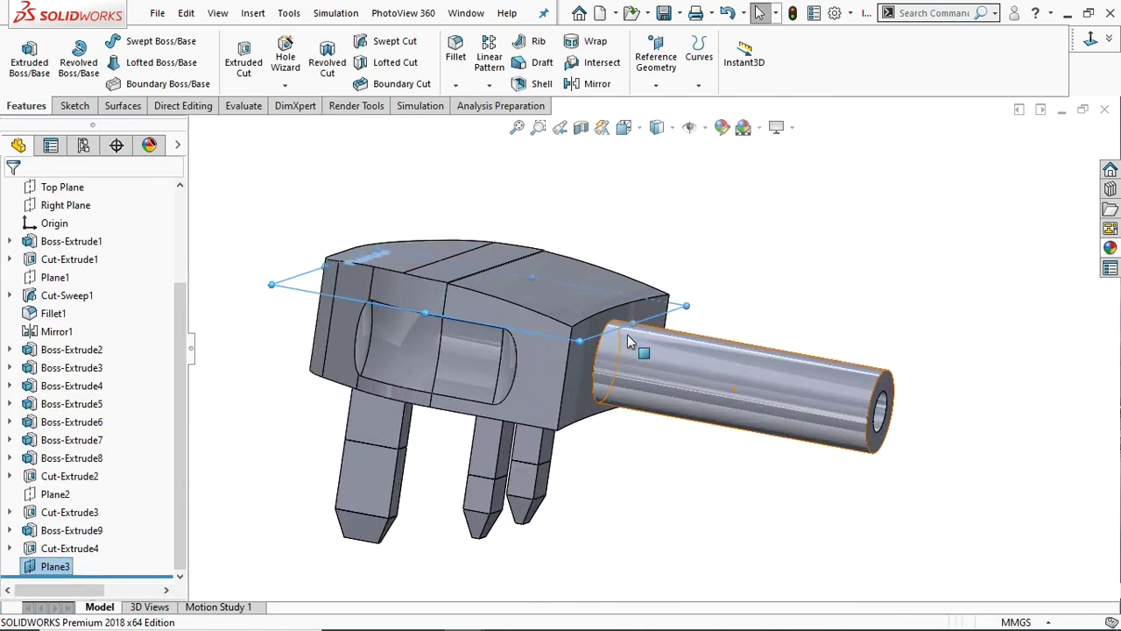
pyautogui.scroll(-3, 631, 350)
pyautogui.moveTo(710, 349)
pyautogui.mouseDown(button='middle')
pyautogui.moveTo(719, 308)
pyautogui.moveTo(721, 380)
pyautogui.mouseUp(button='middle')
pyautogui.scroll(3, 648, 370)
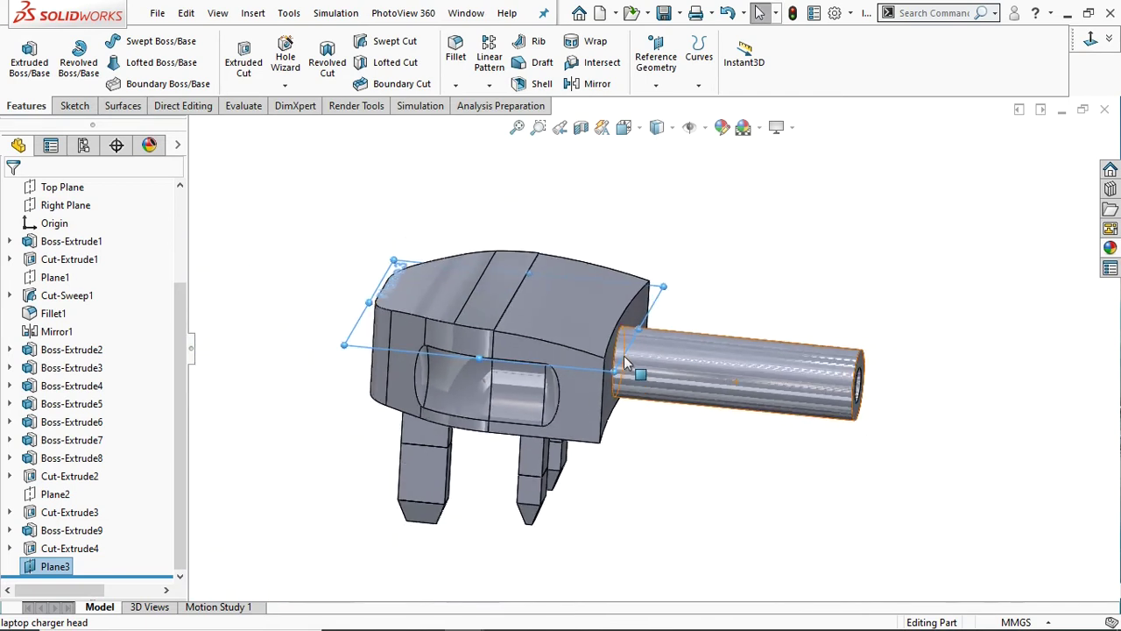
pyautogui.moveTo(648, 370); pyautogui.dragTo(349, 352, button='middle')
pyautogui.click(64, 568)
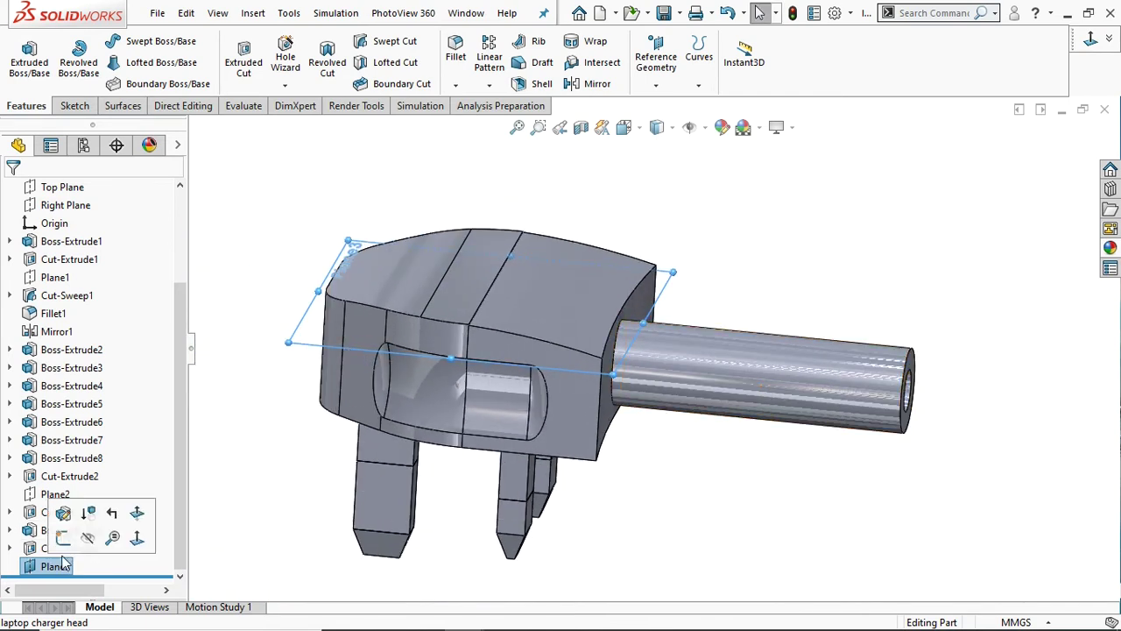
# Sketch an origin-centred straight slot on Plane3, about 13.80 mm long and 2.34 mm wide.
pyautogui.click(71, 547)
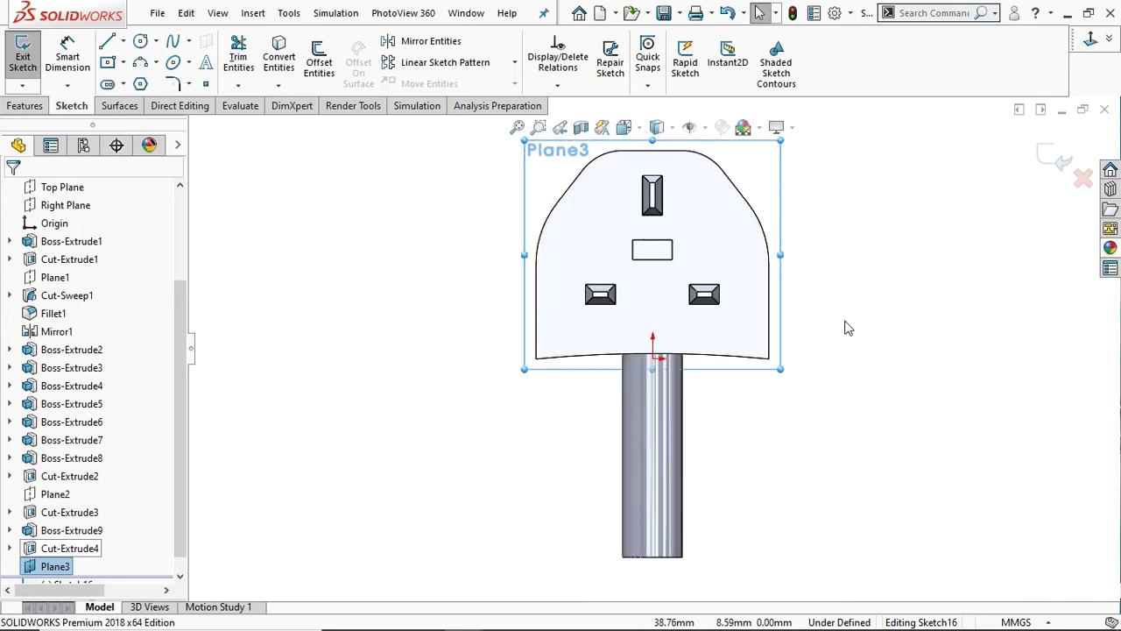
pyautogui.scroll(-3, 653, 376)
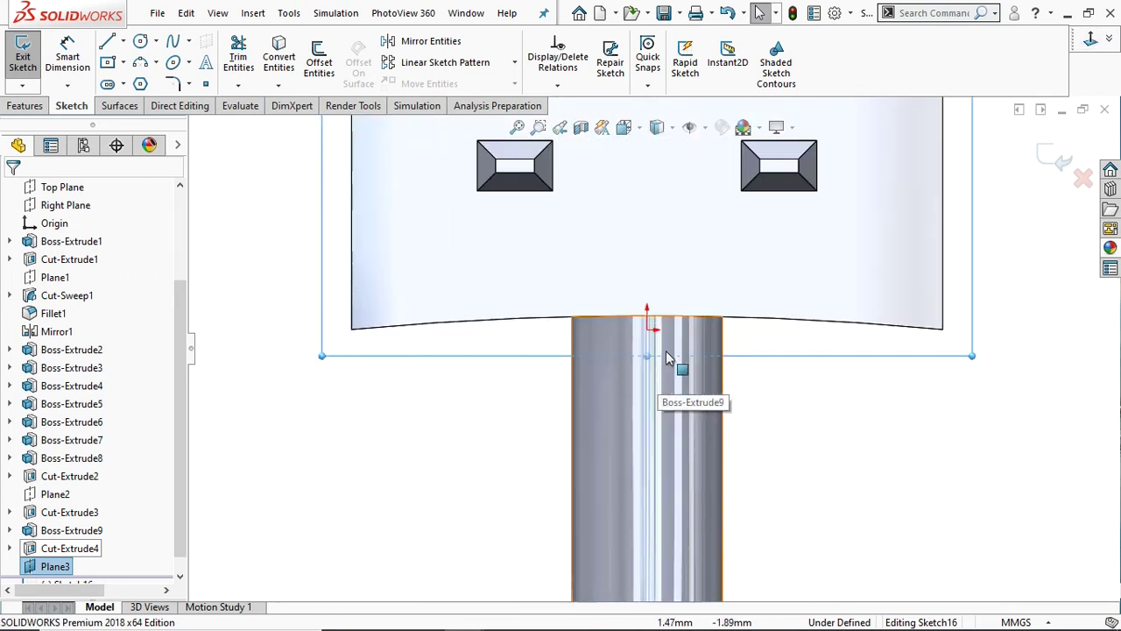
pyautogui.scroll(-2, 667, 370)
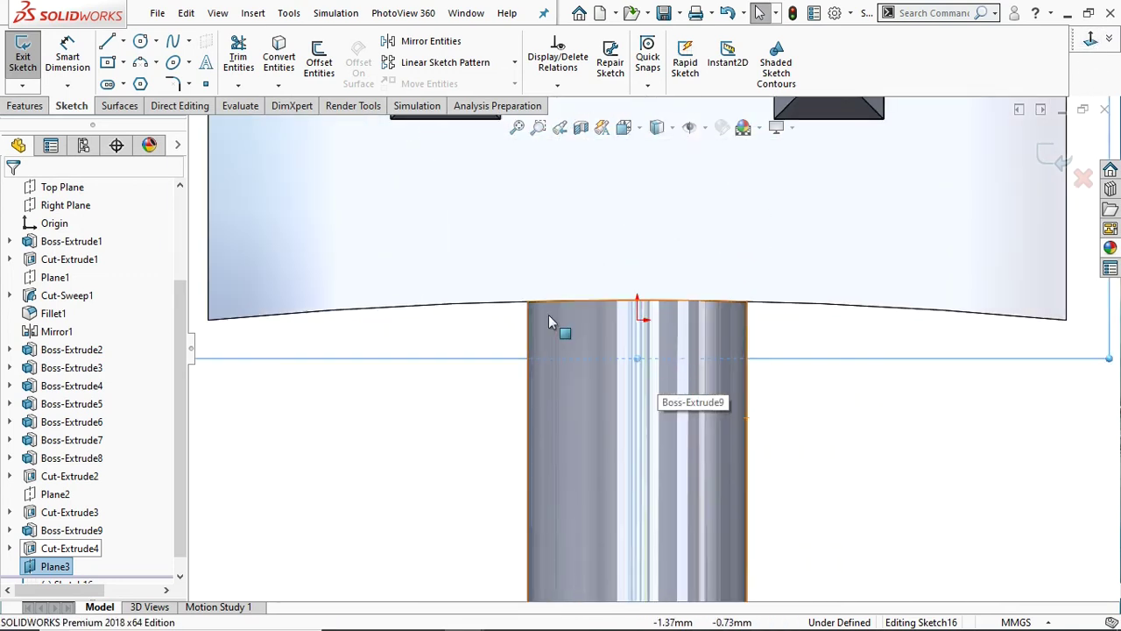
pyautogui.click(123, 84)
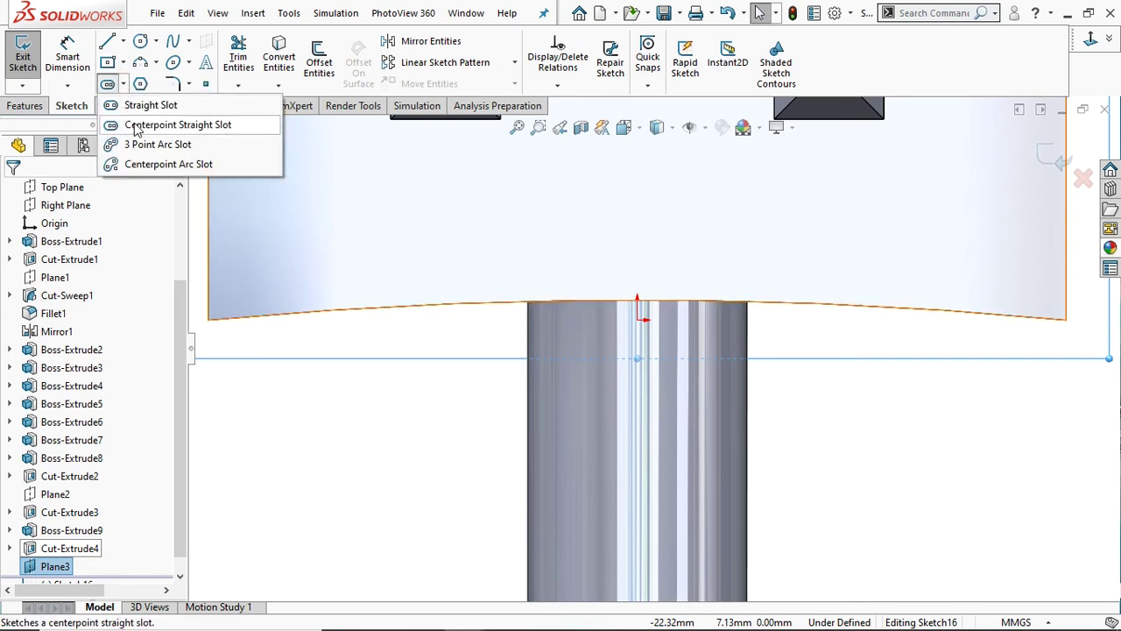
pyautogui.click(137, 125)
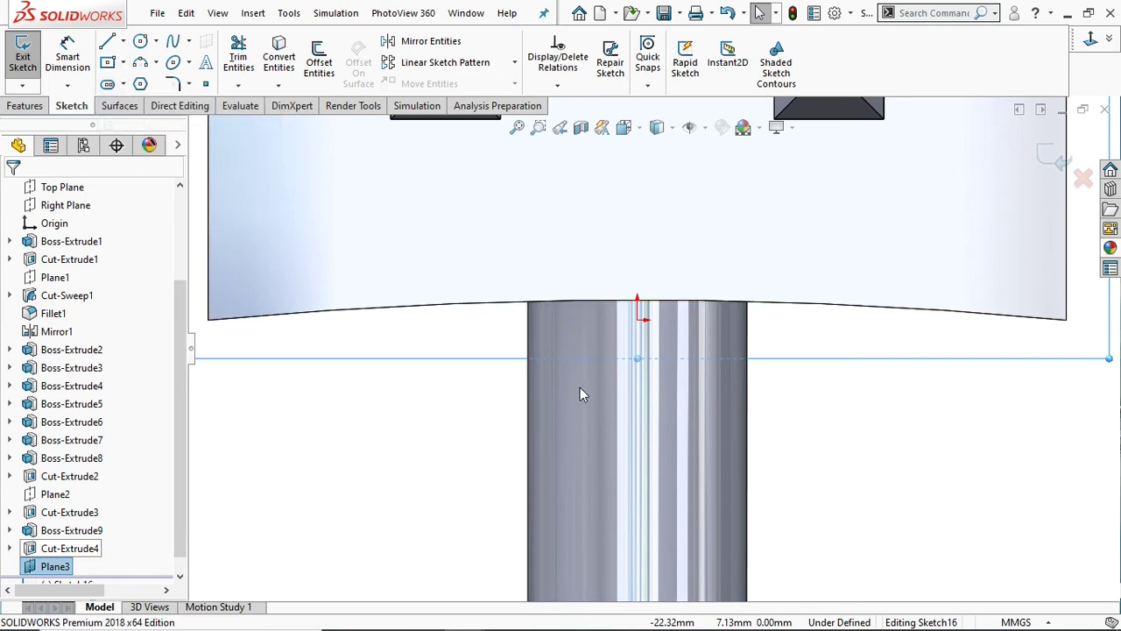
pyautogui.click(639, 356)
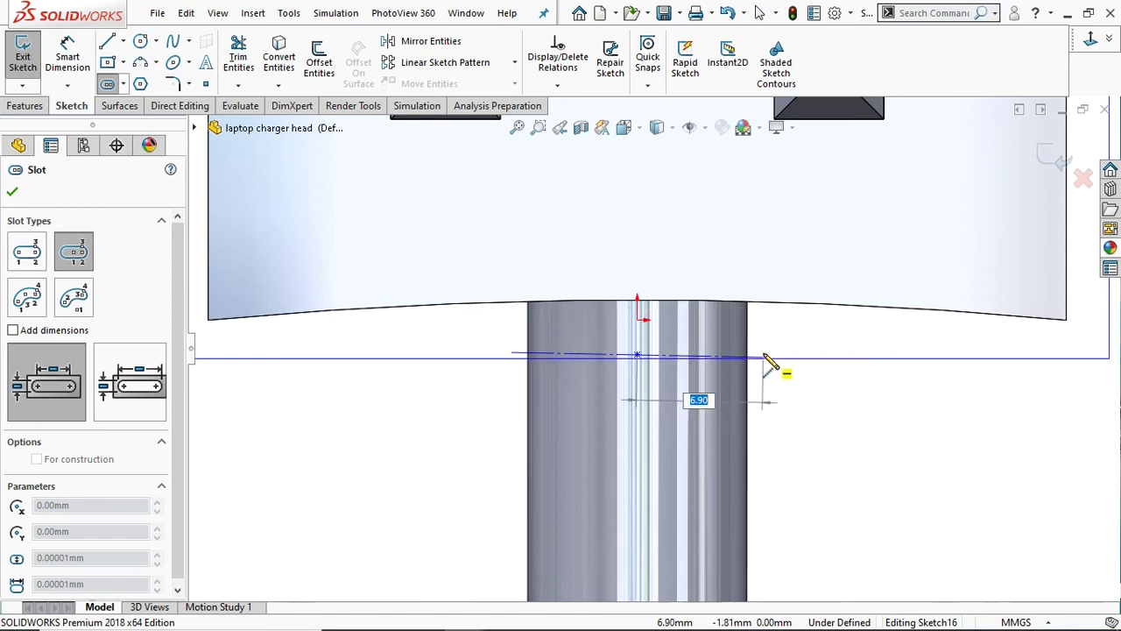
pyautogui.click(764, 358)
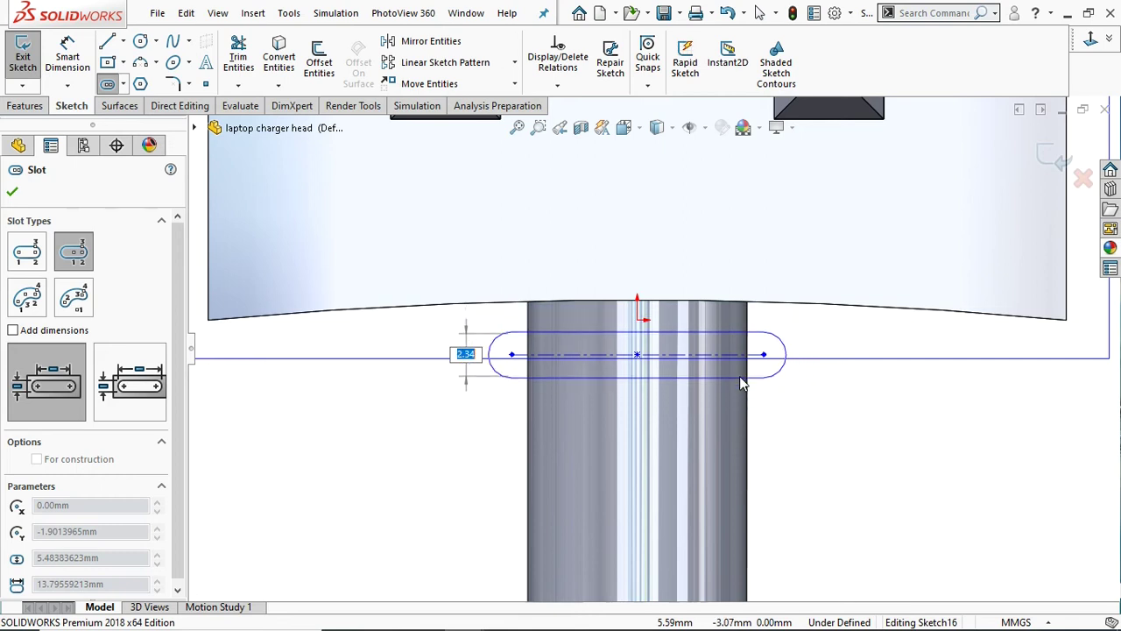
pyautogui.click(741, 382)
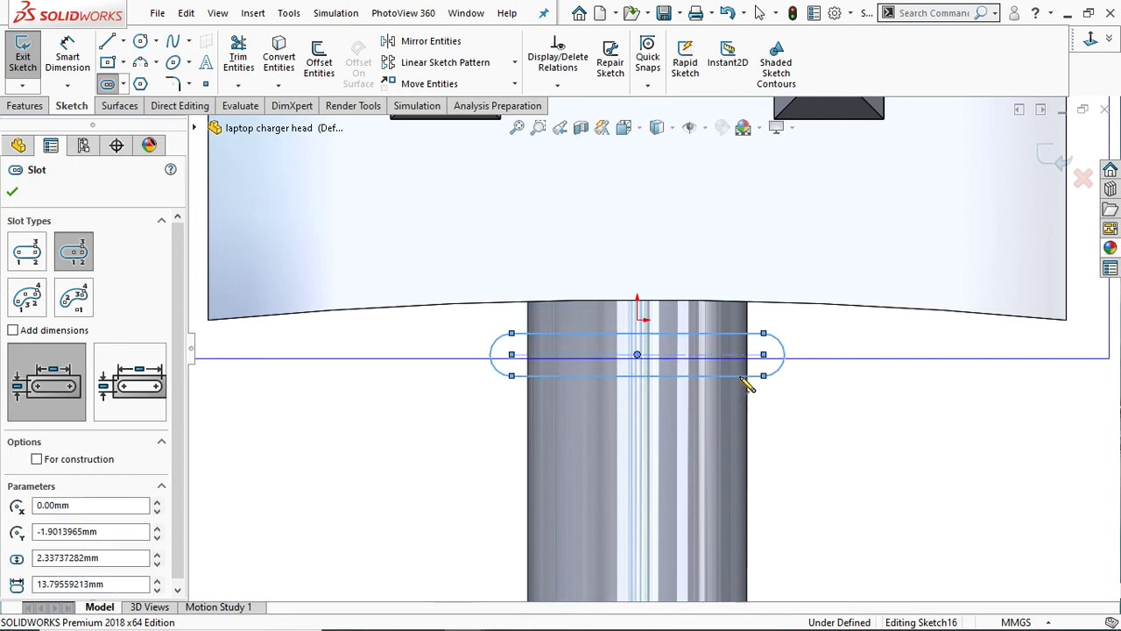
pyautogui.click(11, 194)
pyautogui.click(62, 53)
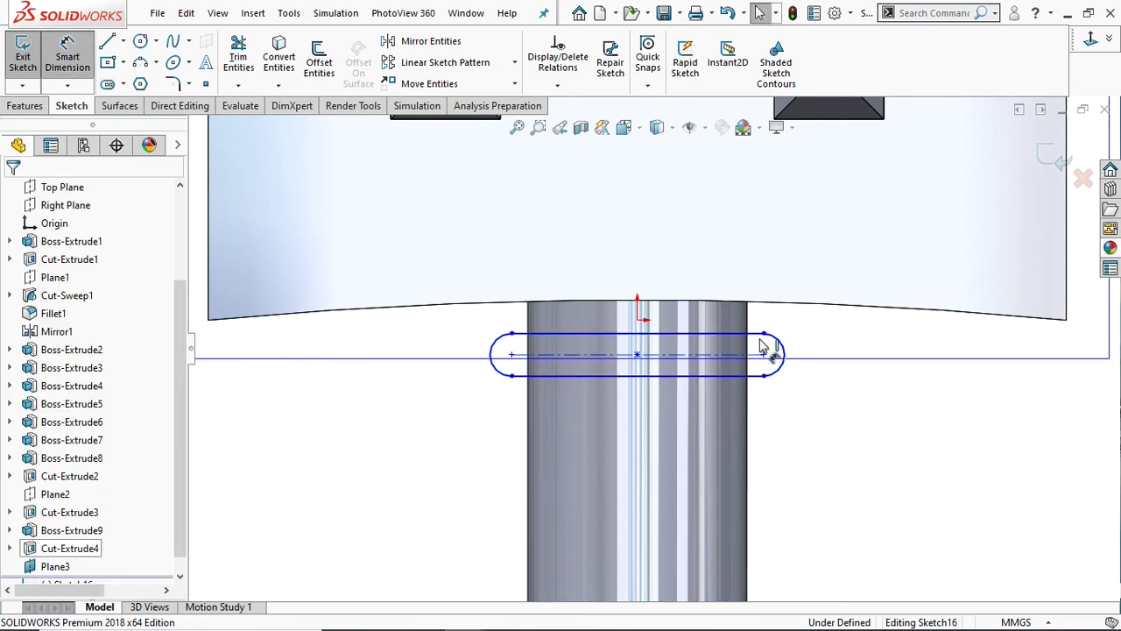
# Dimension the slot width to 3 mm.
pyautogui.click(764, 377)
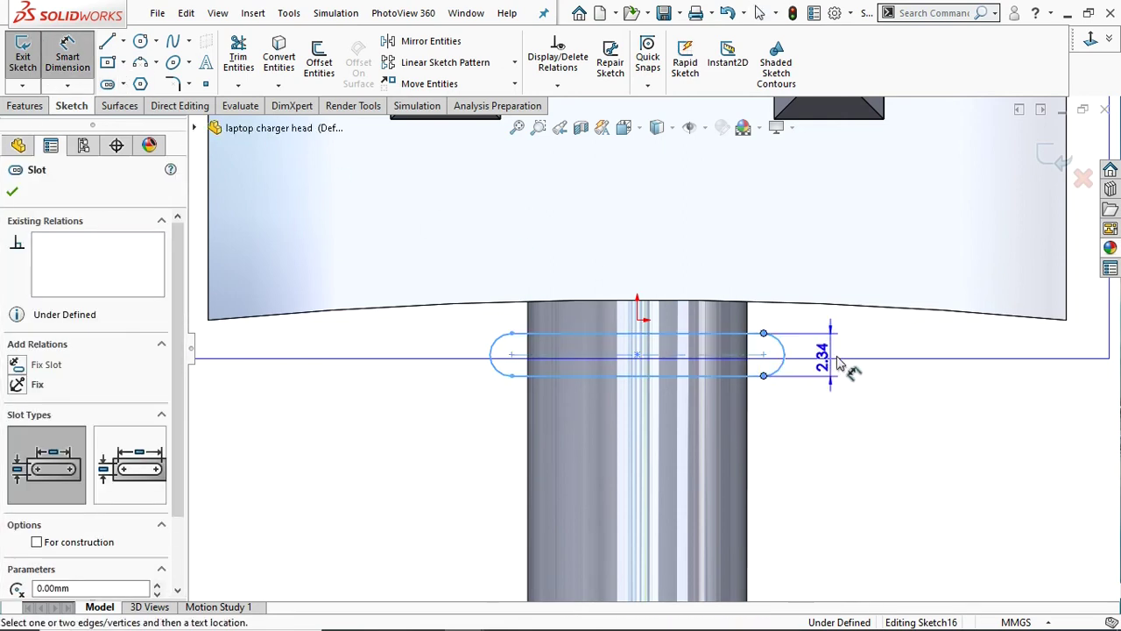
pyautogui.click(843, 364)
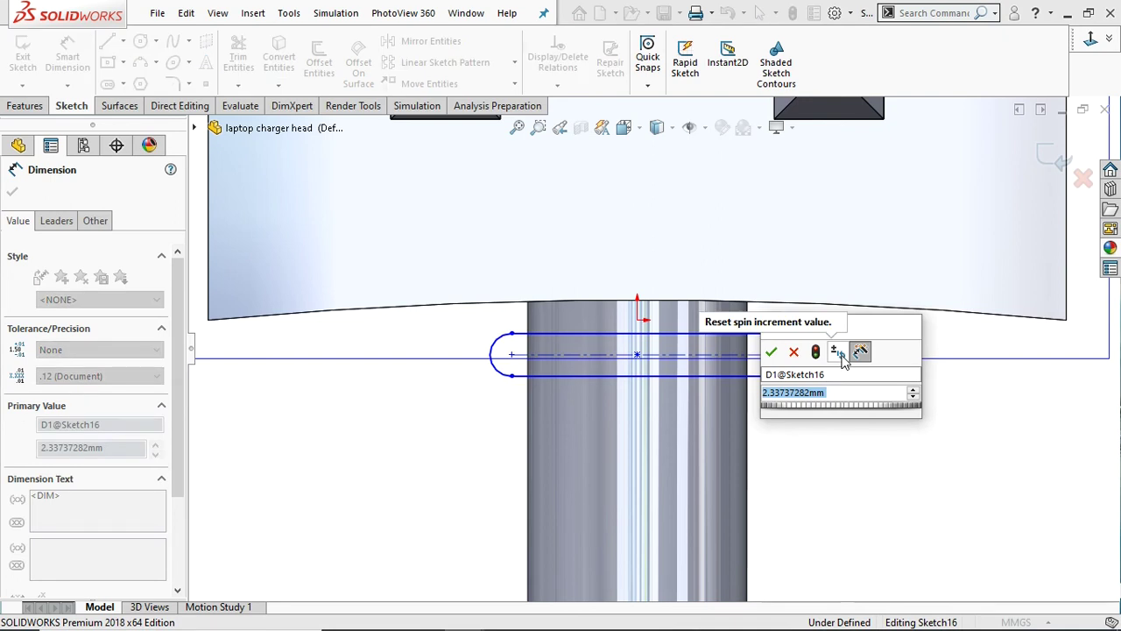
pyautogui.write('3')
pyautogui.press('Return')
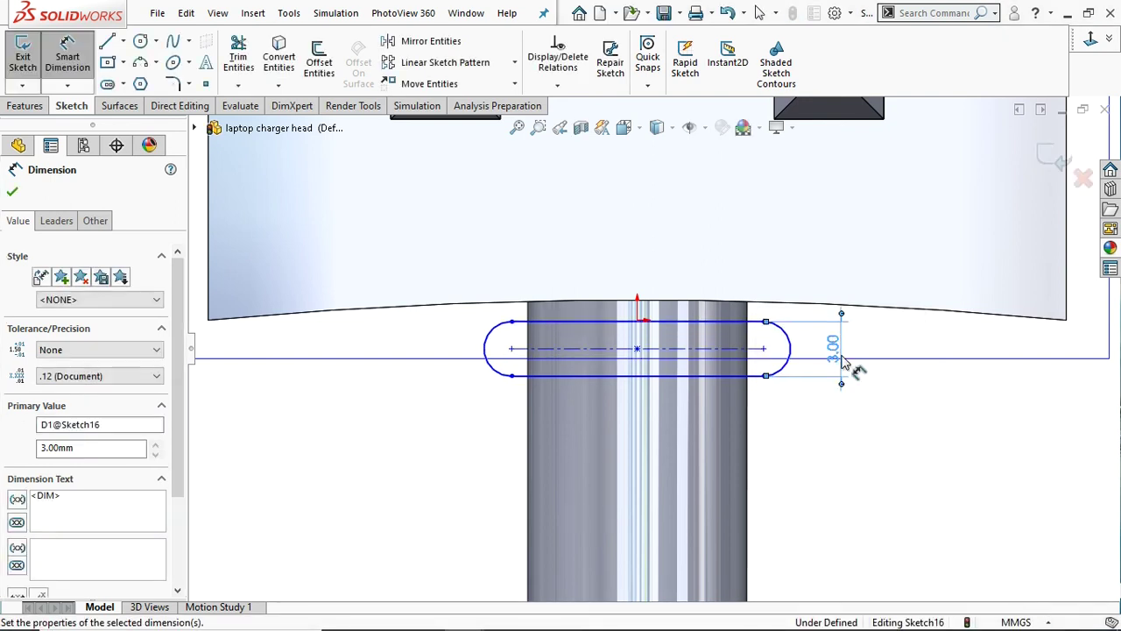
# Dimension the slot centre 1.6 mm from the sketch origin.
pyautogui.click(638, 351)
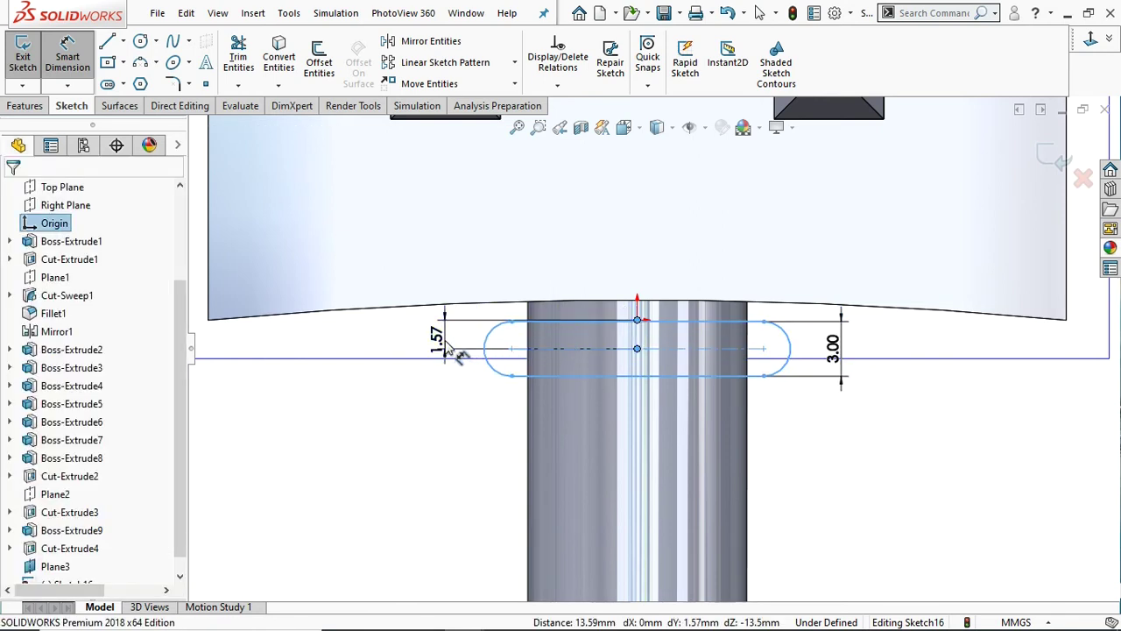
pyautogui.click(445, 344)
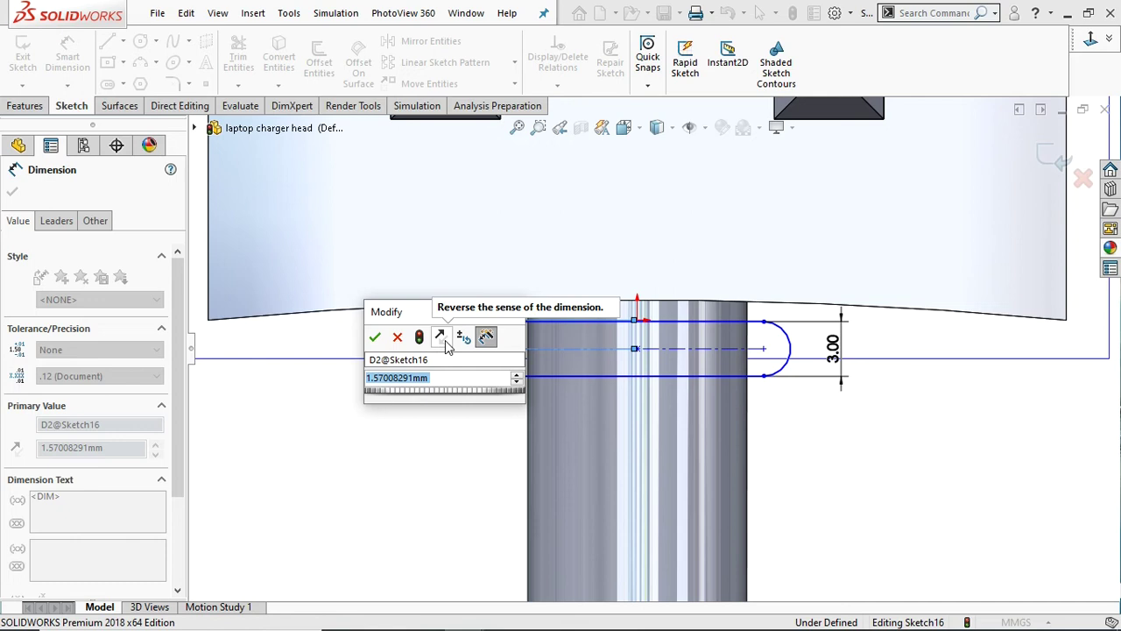
pyautogui.write('1.6')
pyautogui.press('Return')
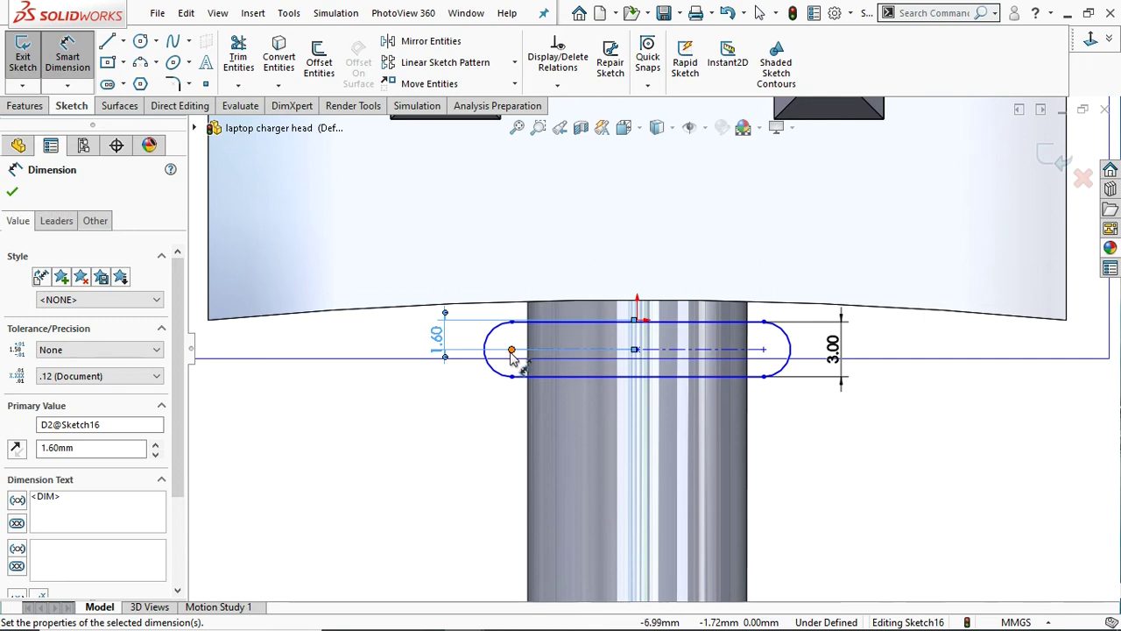
# Reorient the view onto the slot sketch and start a Cut-Extrude from it.
pyautogui.click(13, 191)
pyautogui.scroll(2, 699, 425)
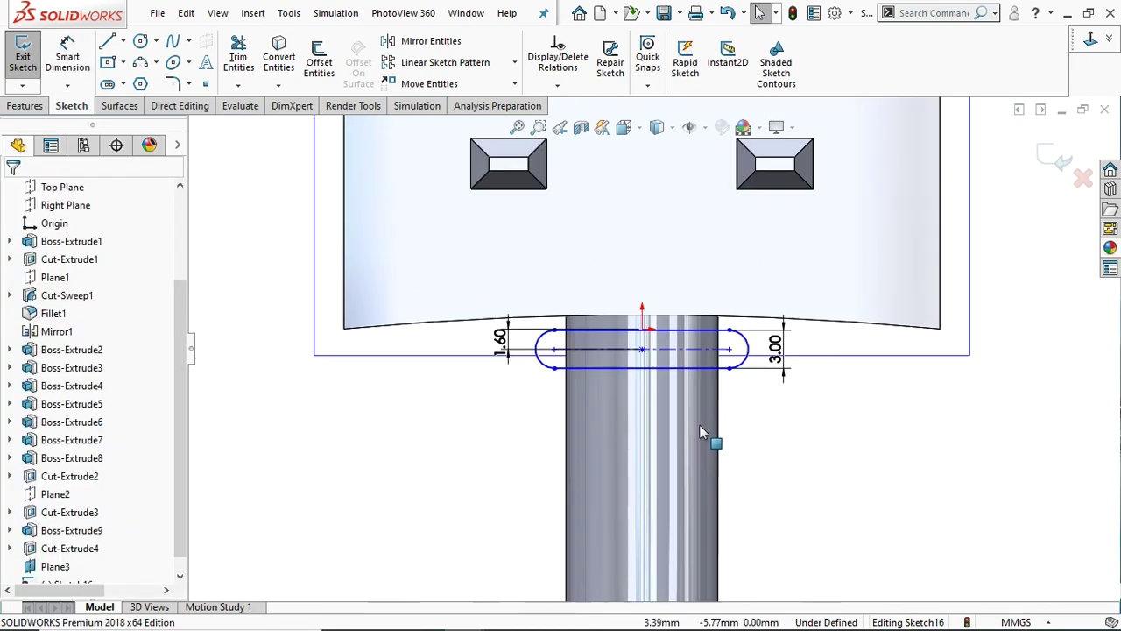
pyautogui.scroll(2, 754, 429)
pyautogui.scroll(2, 764, 429)
pyautogui.moveTo(768, 426)
pyautogui.mouseDown(button='middle')
pyautogui.moveTo(761, 355)
pyautogui.moveTo(946, 184)
pyautogui.mouseUp(button='middle')
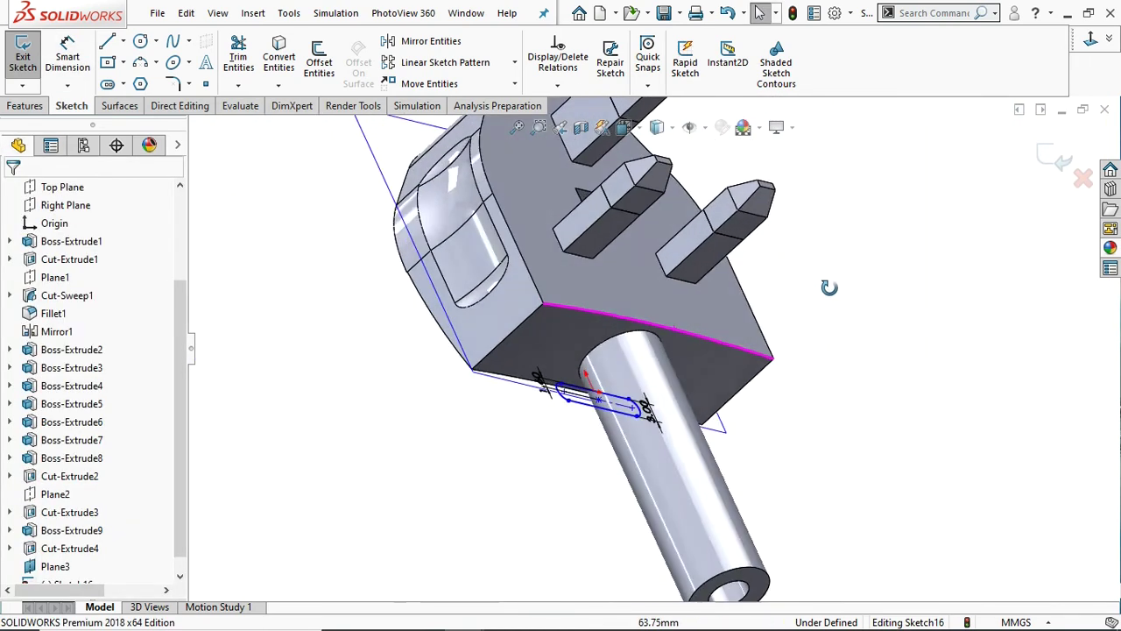
pyautogui.moveTo(787, 349)
pyautogui.mouseDown(button='middle')
pyautogui.moveTo(614, 388)
pyautogui.moveTo(691, 262)
pyautogui.mouseUp(button='middle')
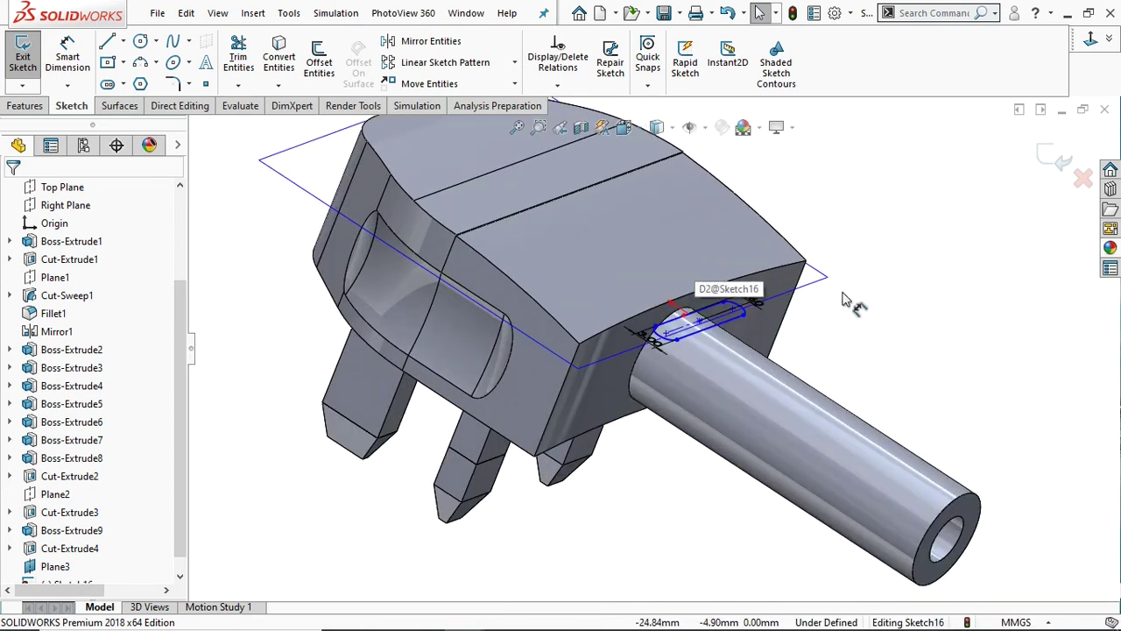
pyautogui.scroll(-3, 845, 303)
pyautogui.moveTo(845, 306); pyautogui.dragTo(404, 323, button='middle')
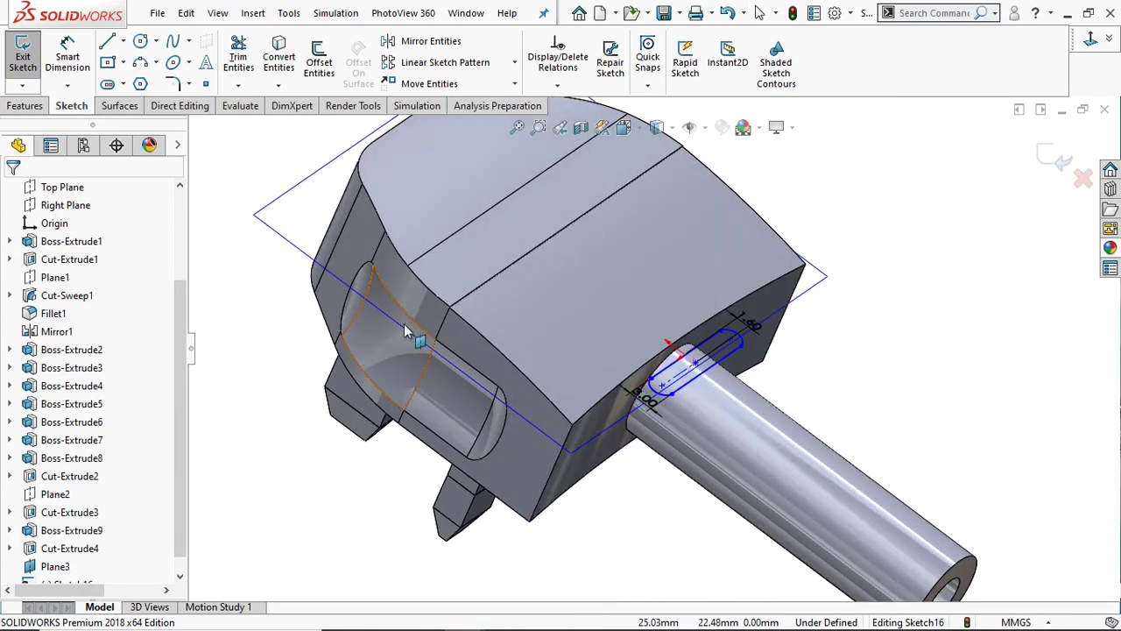
pyautogui.click(31, 106)
pyautogui.click(244, 62)
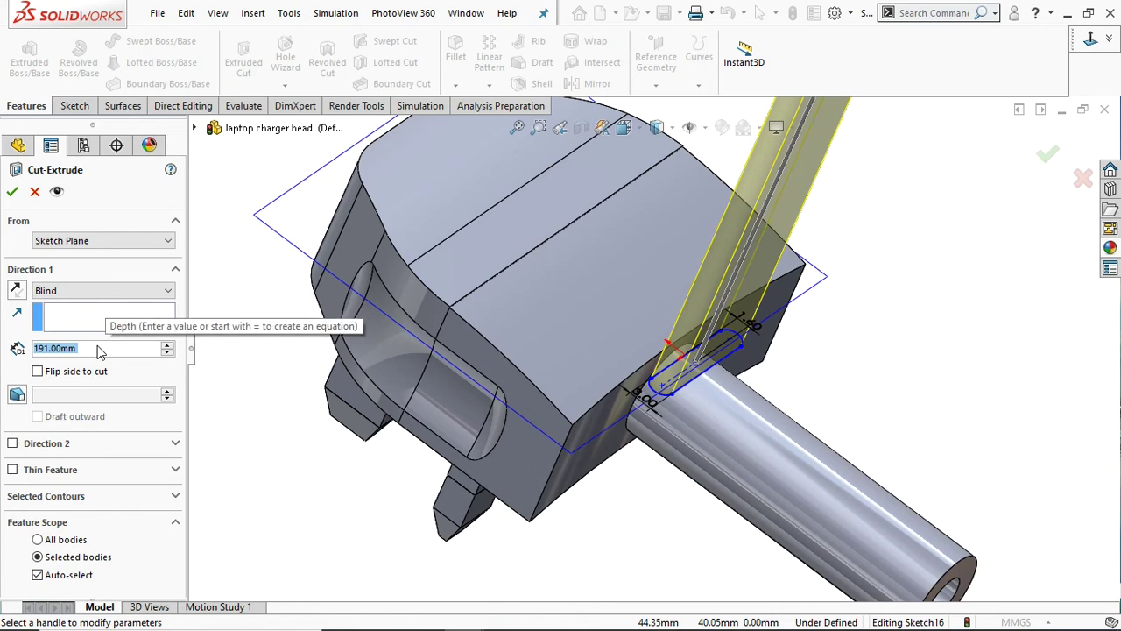
# Cut the slot 4 mm deep, reversed into the boss, with a 13° draft.
pyautogui.write('4')
pyautogui.press('Return')
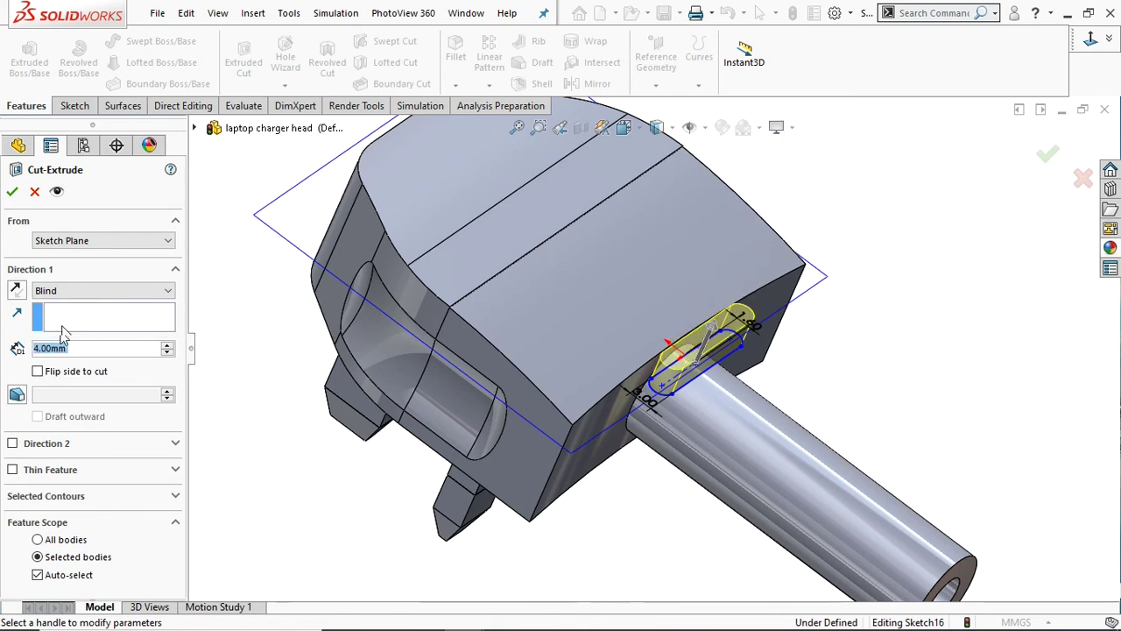
pyautogui.click(19, 292)
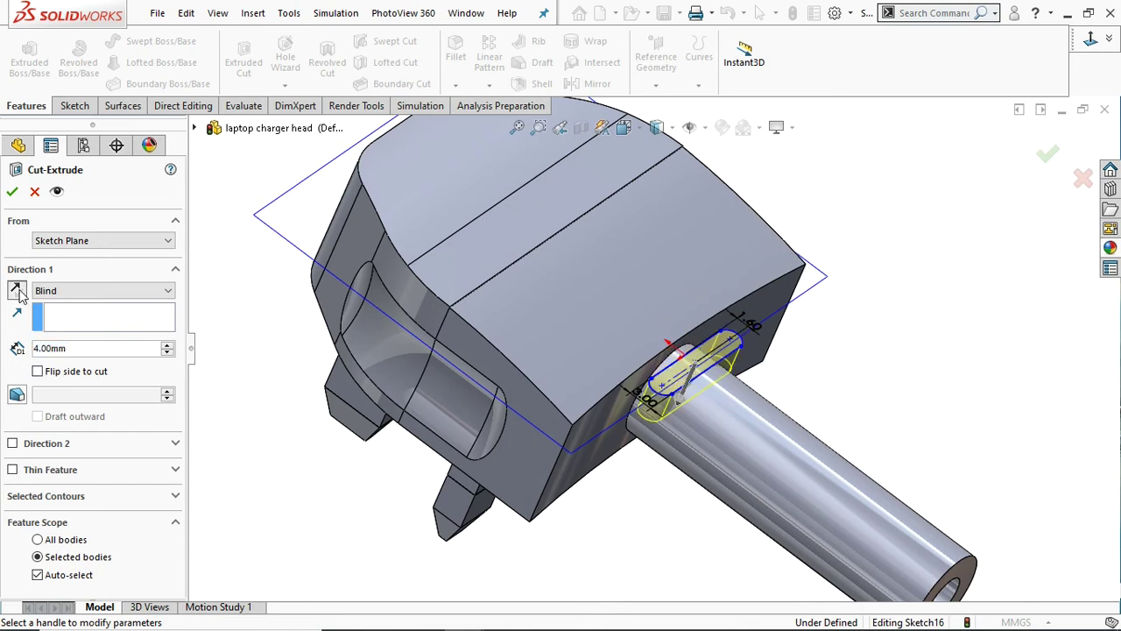
pyautogui.click(18, 395)
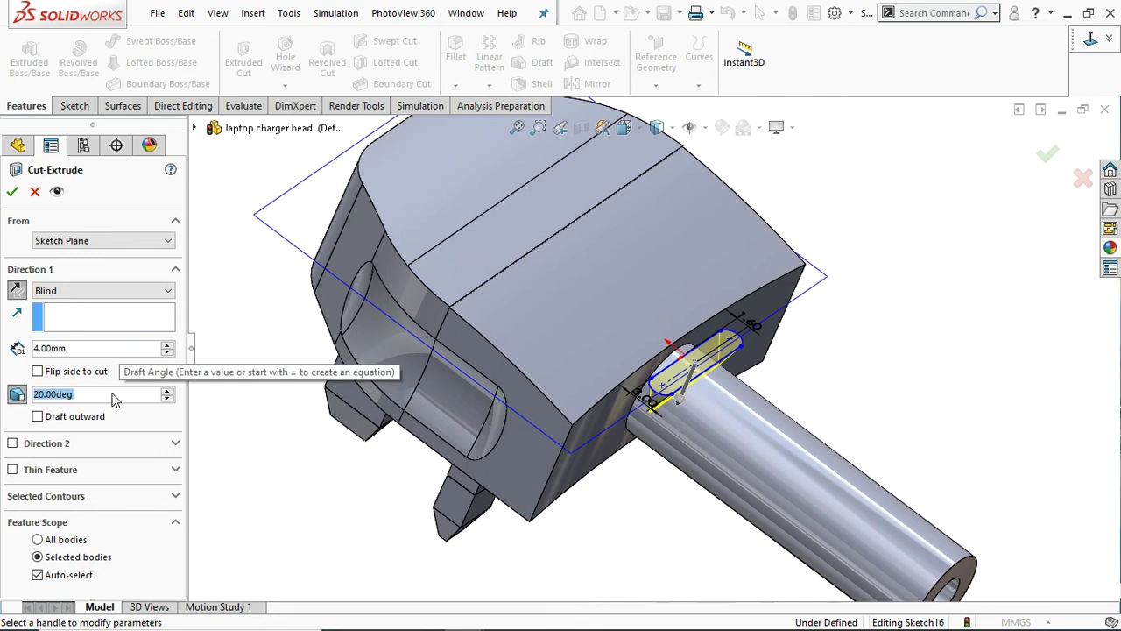
pyautogui.scroll(1, 688, 381)
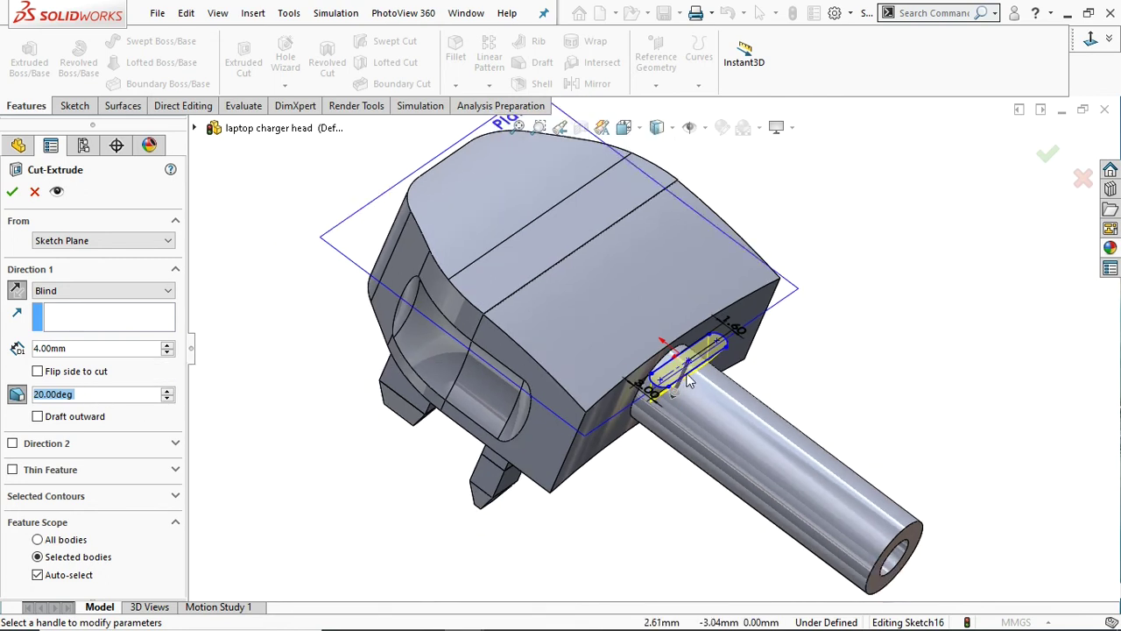
pyautogui.scroll(-1, 688, 379)
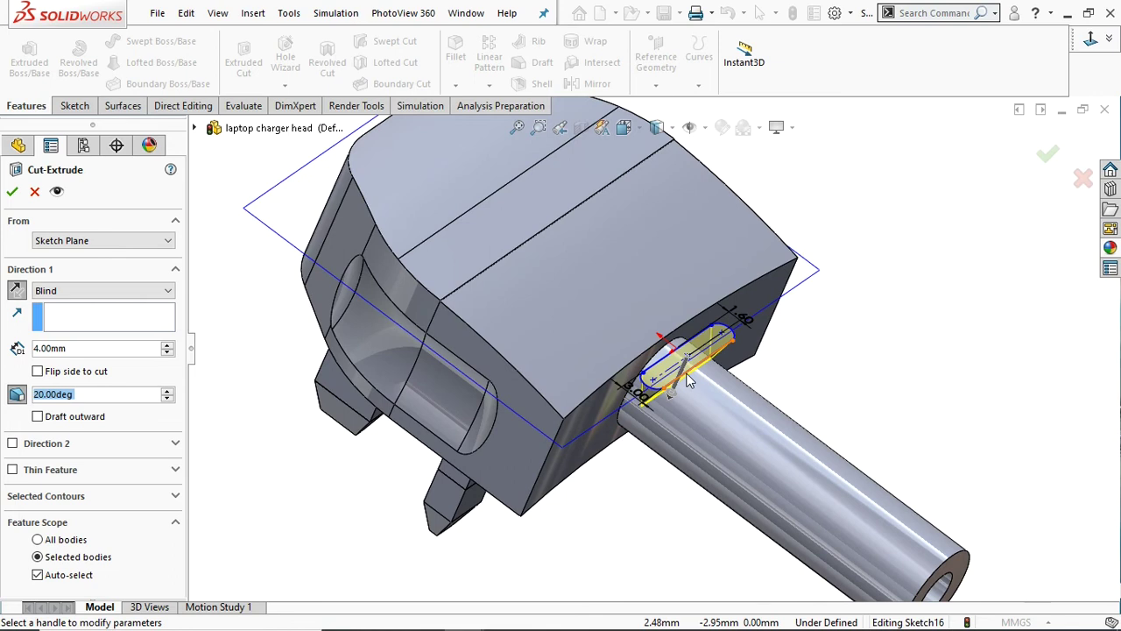
pyautogui.scroll(-1, 688, 379)
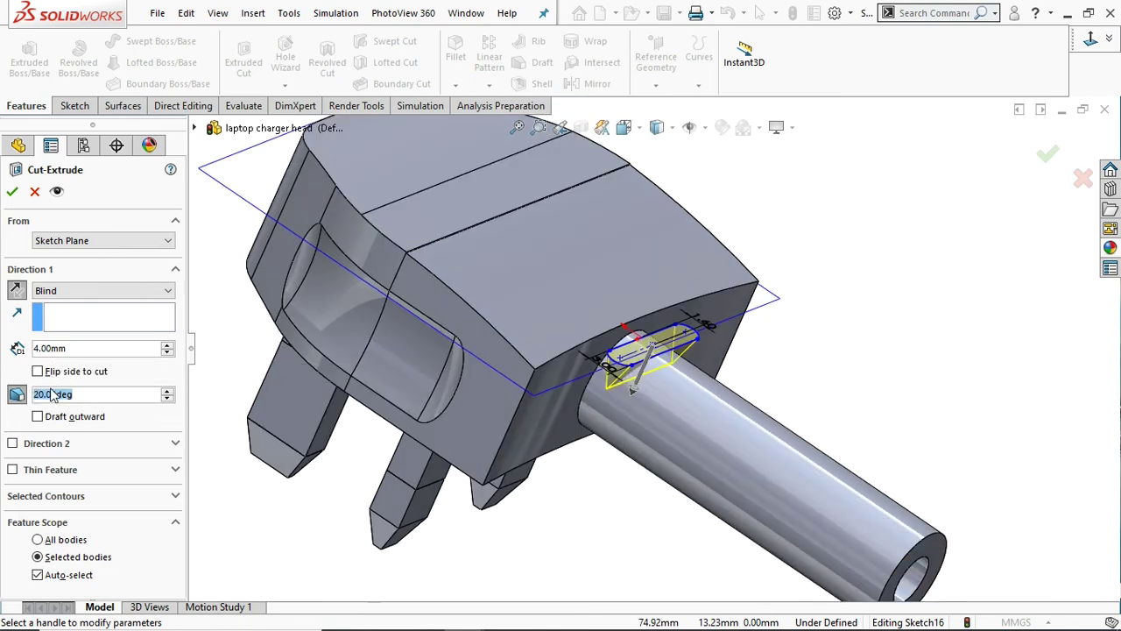
pyautogui.write('13')
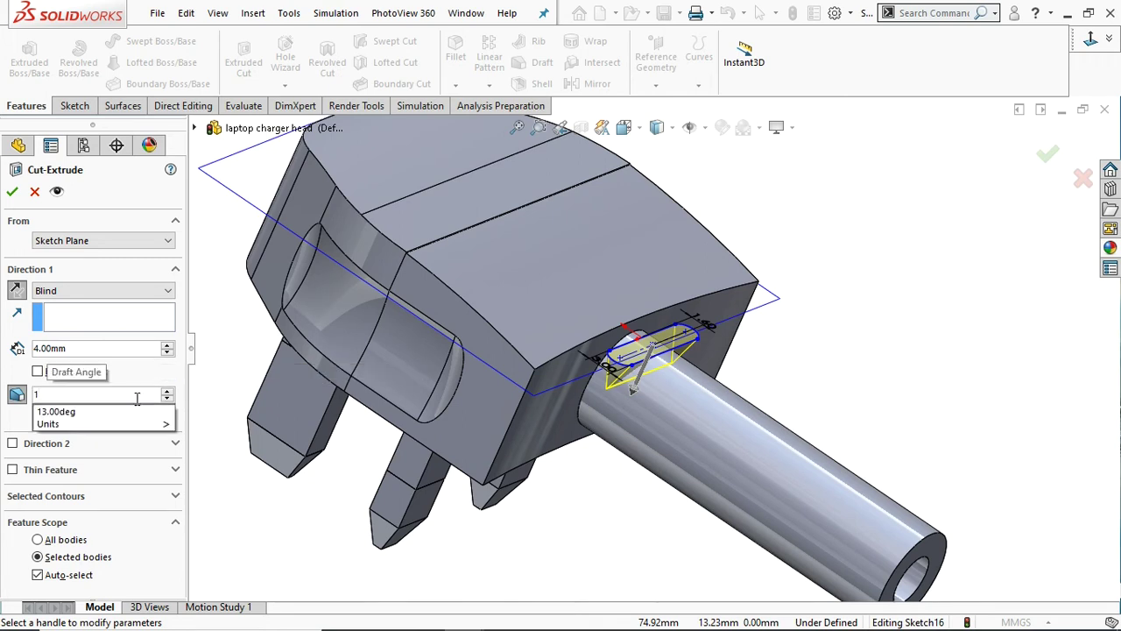
pyautogui.press('Return')
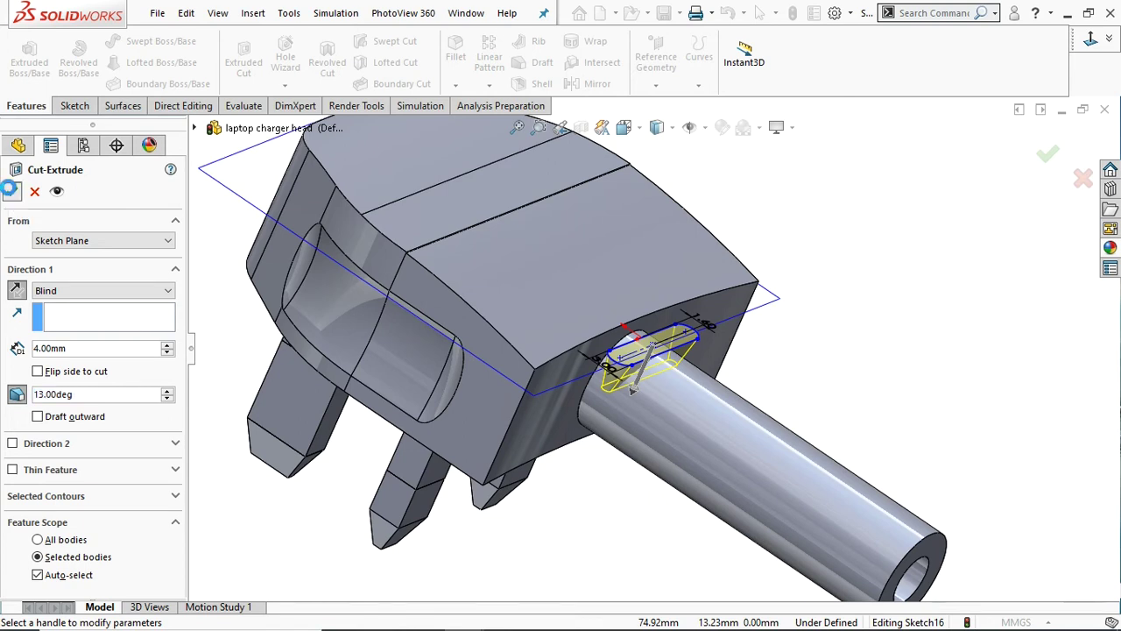
pyautogui.click(13, 192)
# Hide Plane3 and reorient the view toward the top face.
pyautogui.press('f')
pyautogui.moveTo(787, 332); pyautogui.dragTo(776, 314, button='middle')
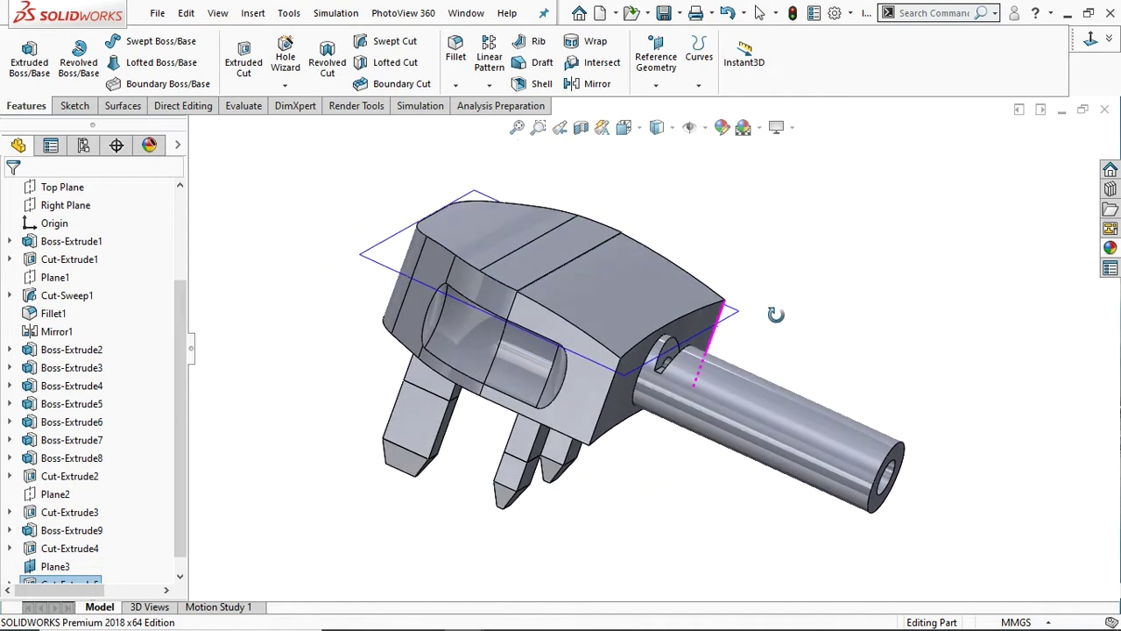
pyautogui.click(75, 568)
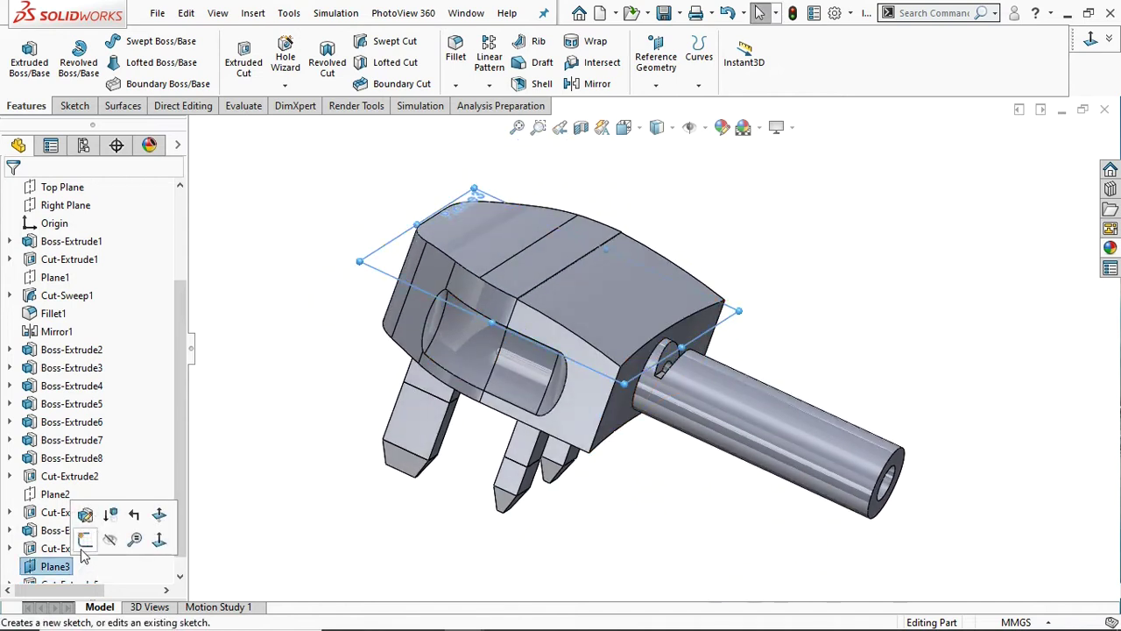
pyautogui.click(109, 539)
pyautogui.scroll(-2, 690, 356)
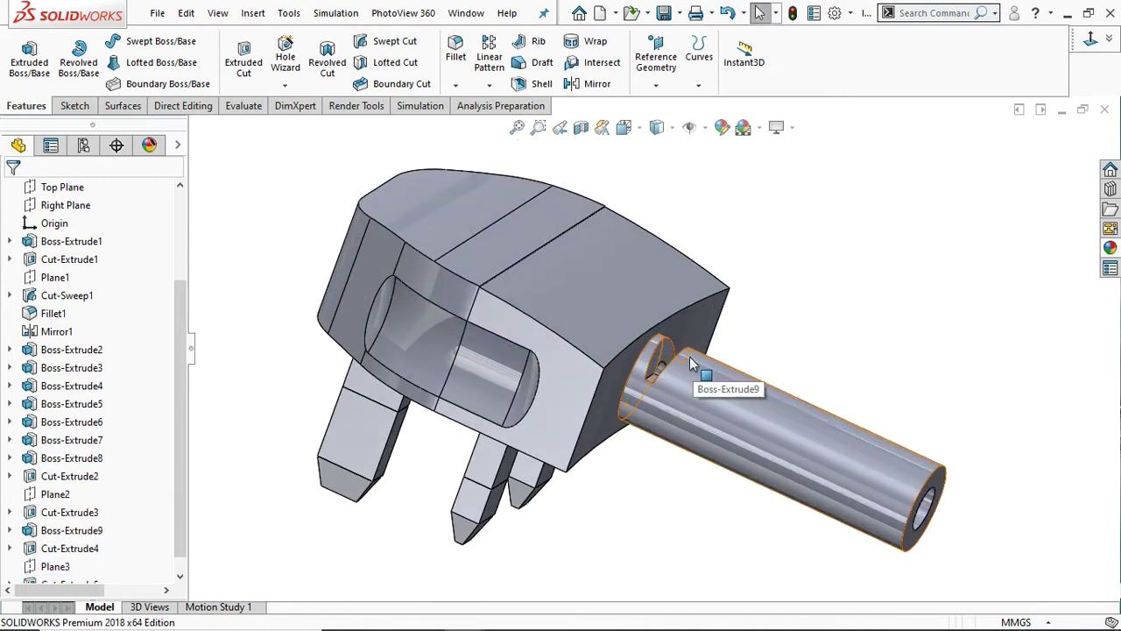
pyautogui.moveTo(781, 362); pyautogui.dragTo(776, 394, button='middle')
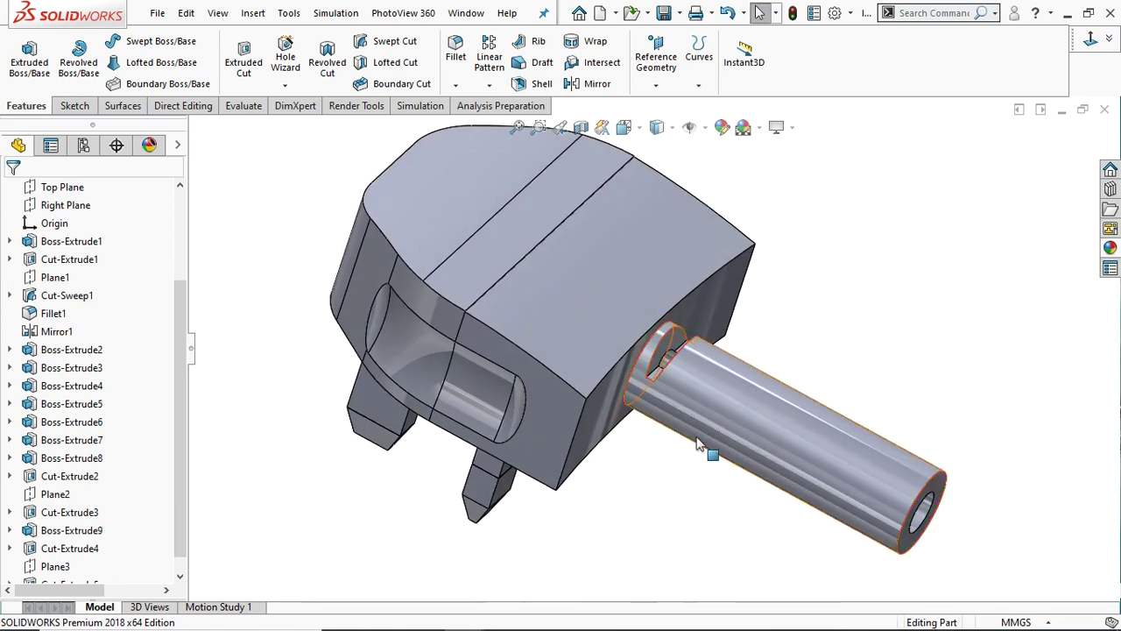
pyautogui.scroll(-2, 675, 349)
pyautogui.scroll(2, 674, 349)
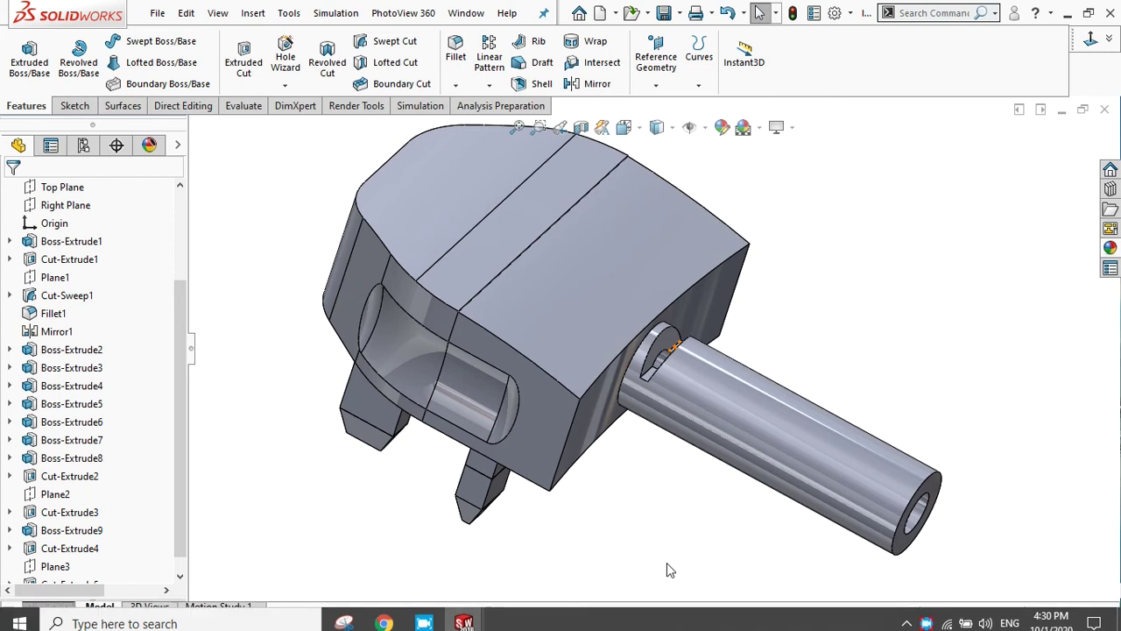
# Show temporary axes on the model and start a Linear Pattern.
pyautogui.click(673, 359)
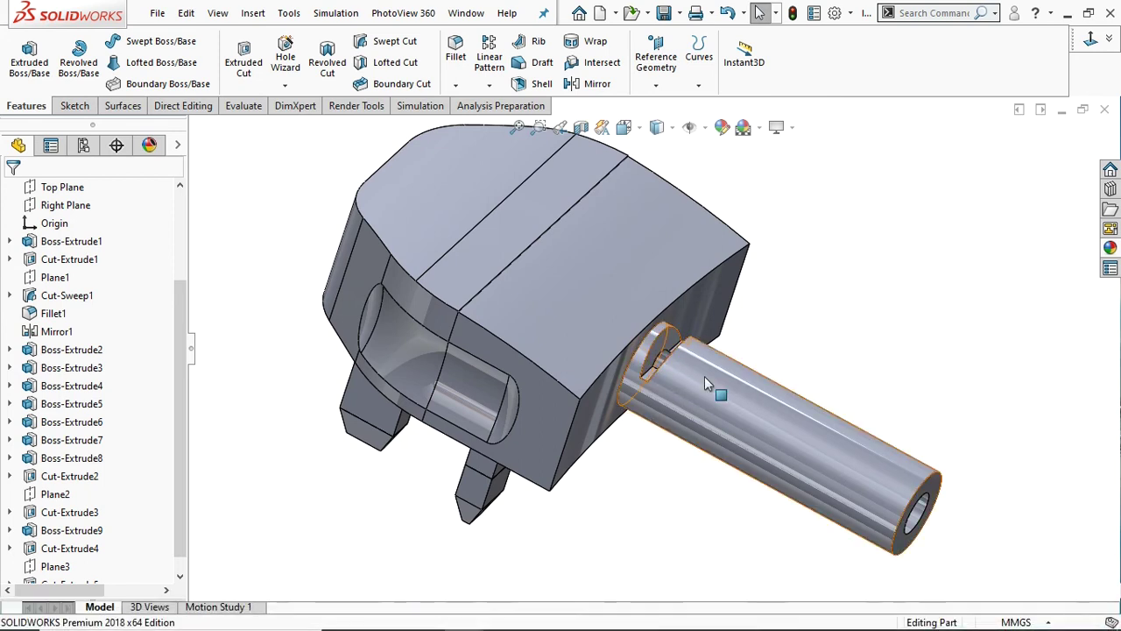
pyautogui.moveTo(818, 313)
pyautogui.mouseDown(button='middle')
pyautogui.moveTo(846, 324)
pyautogui.moveTo(824, 325)
pyautogui.mouseUp(button='middle')
pyautogui.click(823, 325)
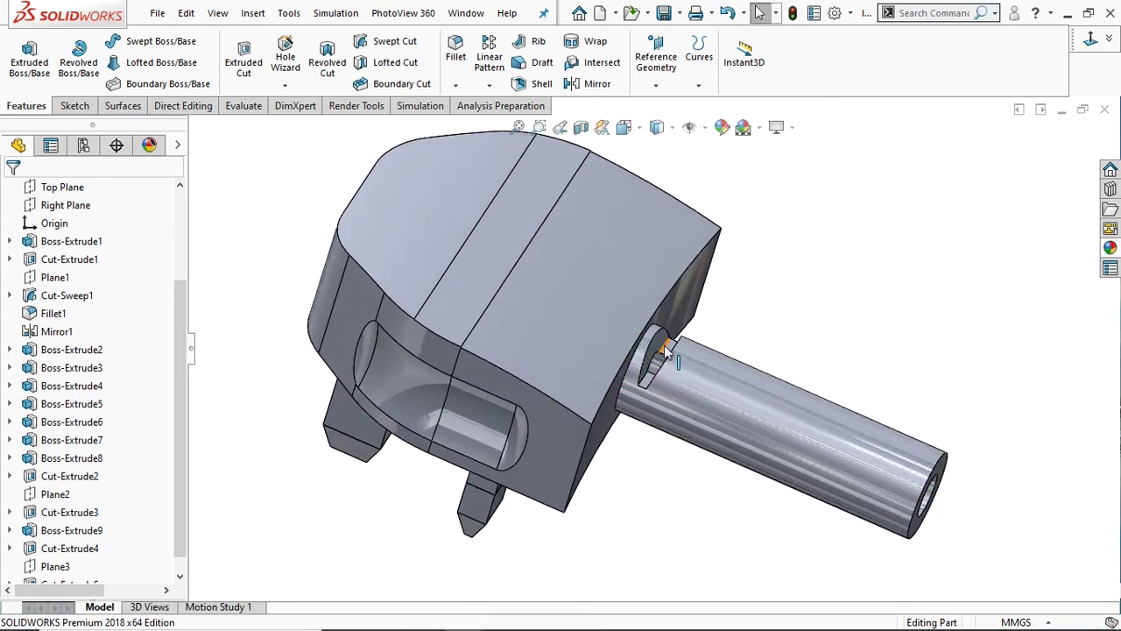
pyautogui.click(691, 128)
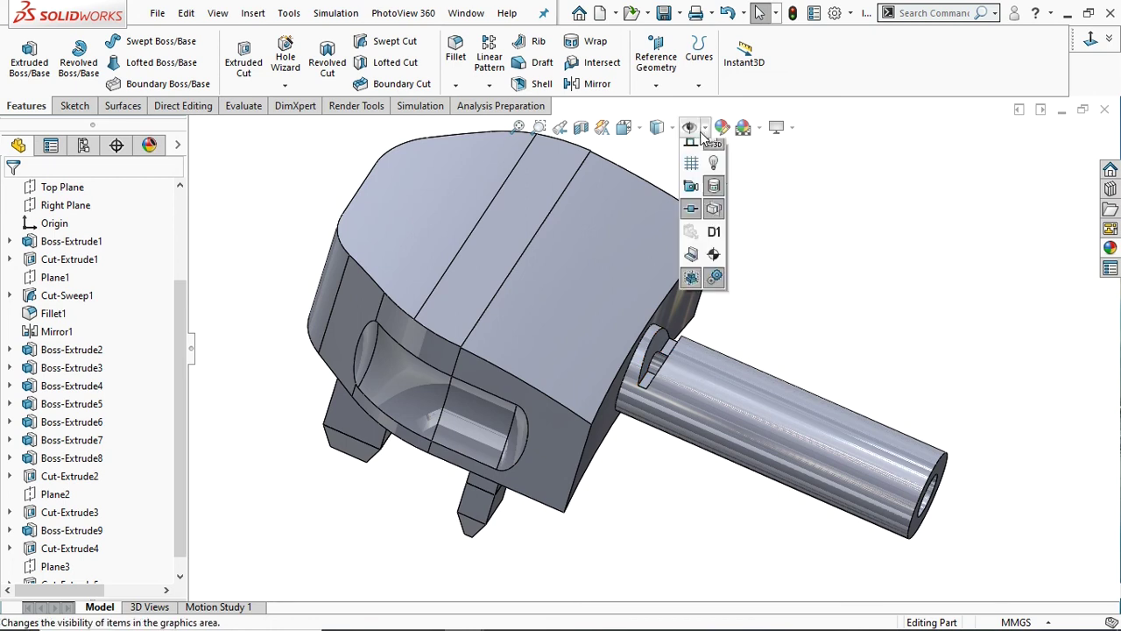
pyautogui.click(715, 176)
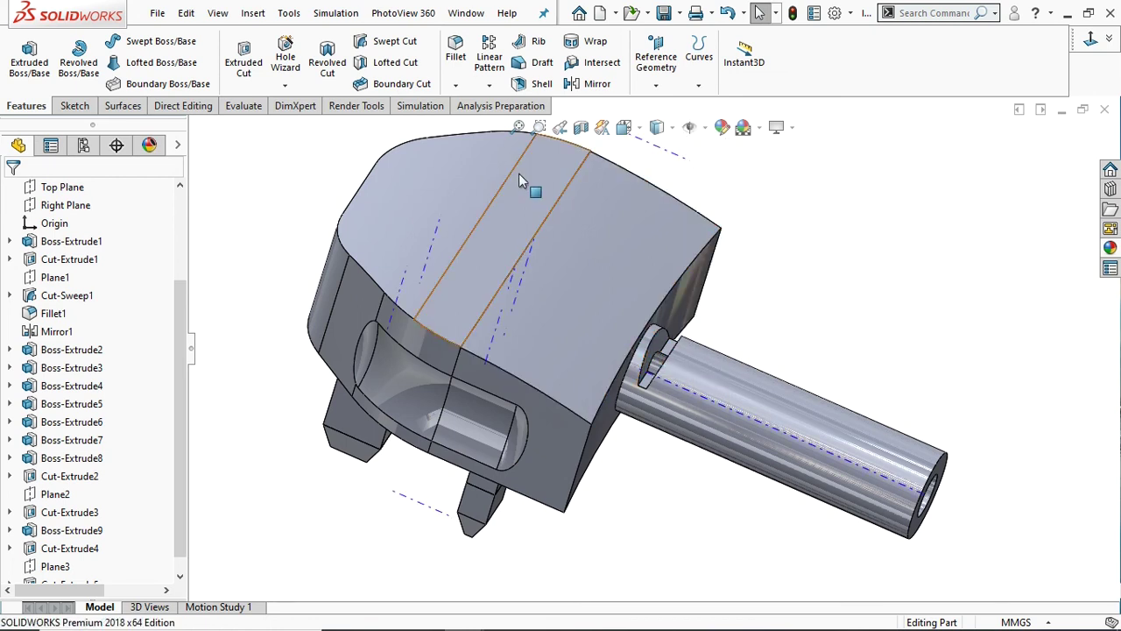
pyautogui.click(487, 90)
pyautogui.click(513, 106)
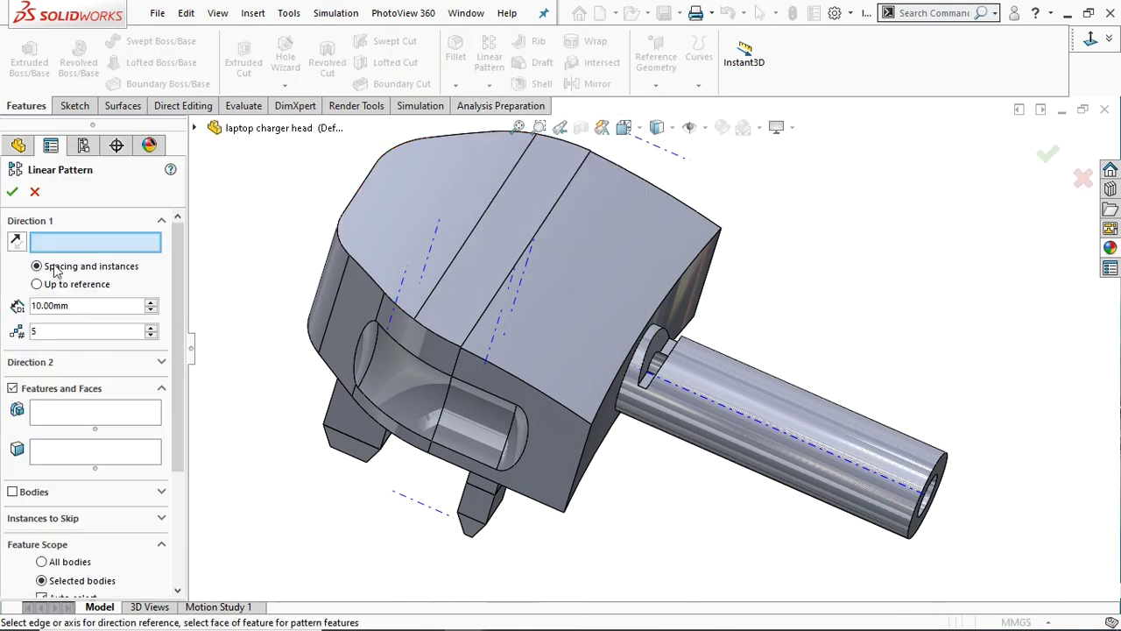
# Set the shaft's temporary axis as direction and Cut-Extrude5 as the patterned feature.
pyautogui.click(688, 396)
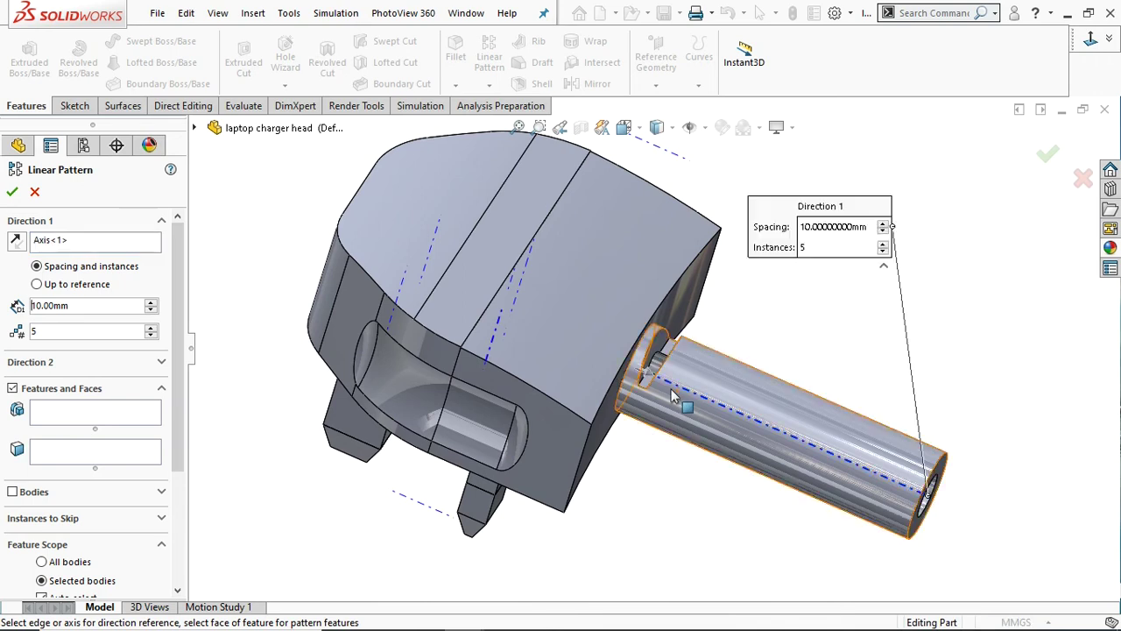
pyautogui.click(75, 419)
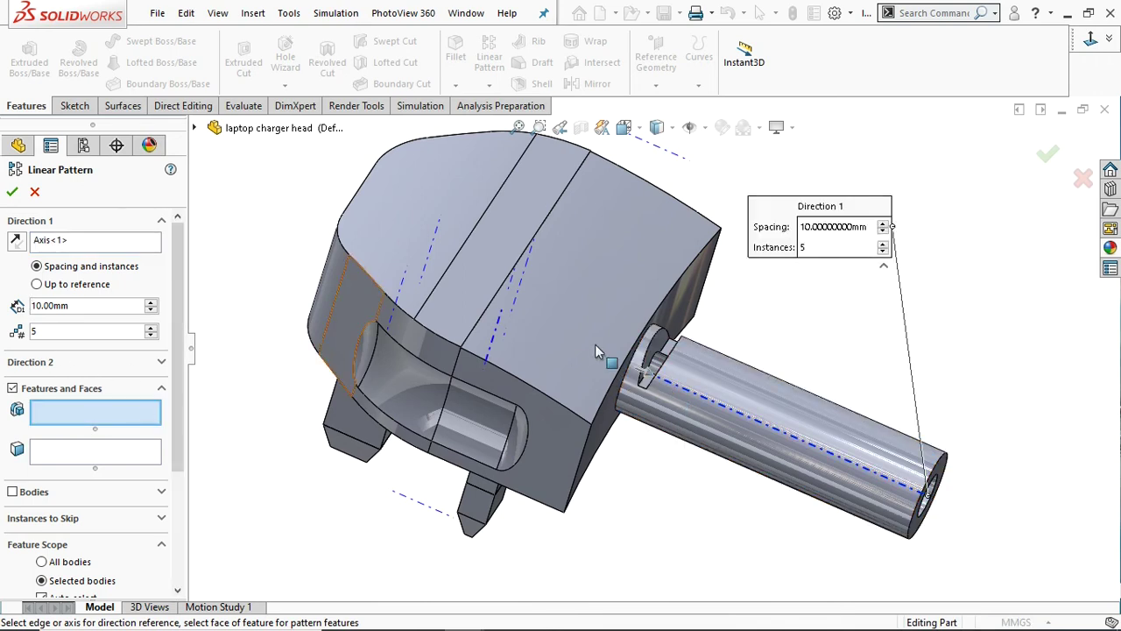
pyautogui.click(656, 347)
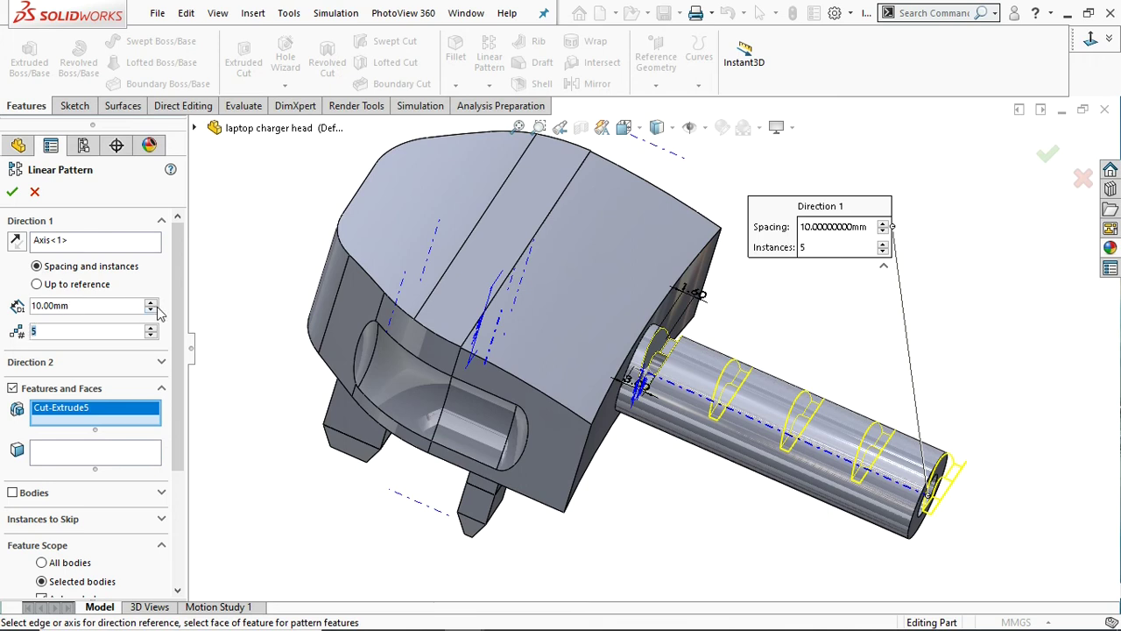
# Set 5 mm spacing and 8 instances, and apply the linear pattern.
pyautogui.hotkey('shift', 'Tab')
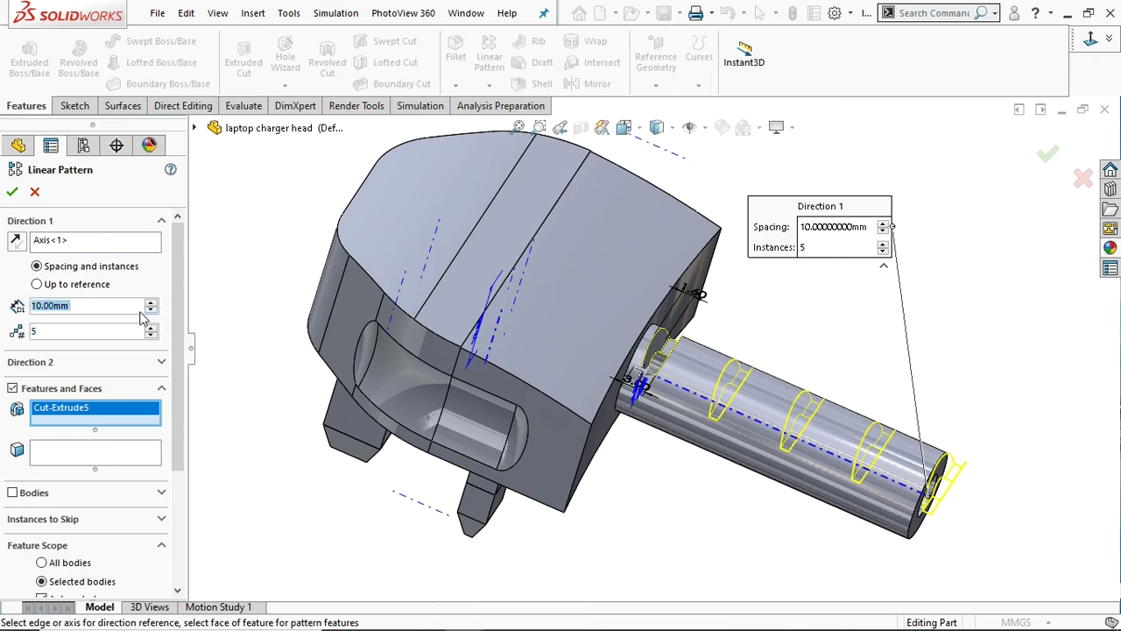
pyautogui.write('6')
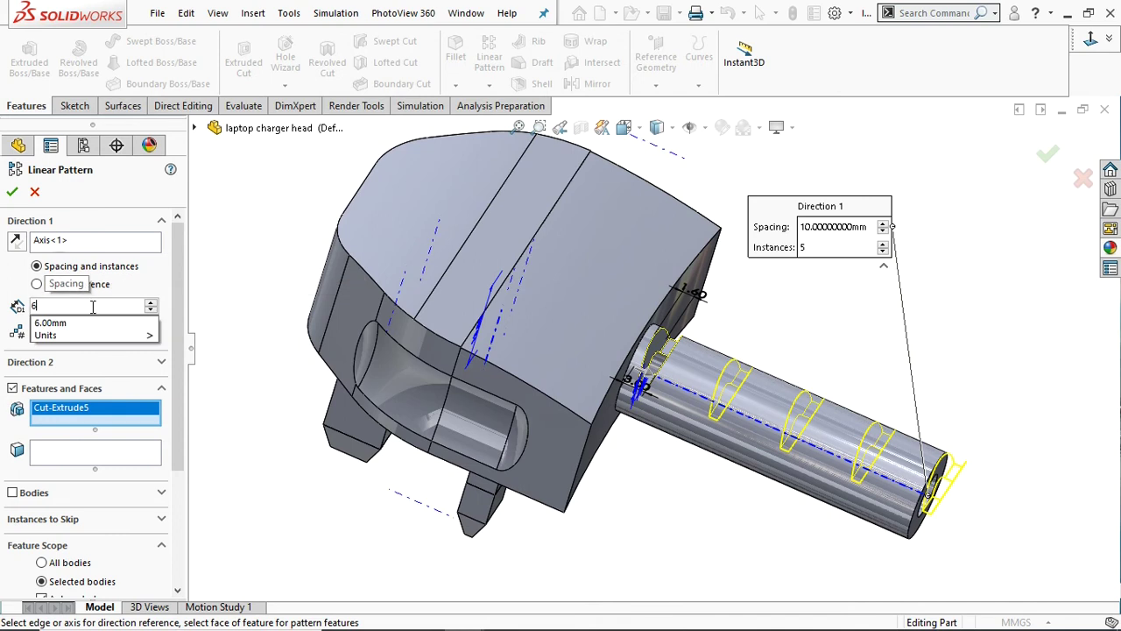
pyautogui.press('Return')
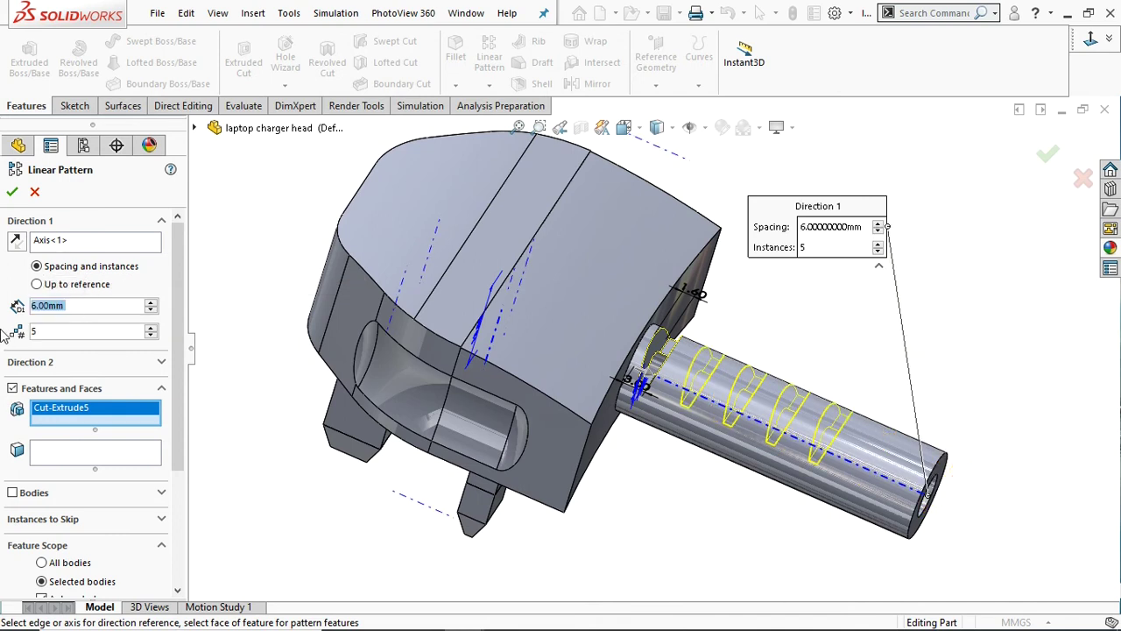
pyautogui.click(153, 331)
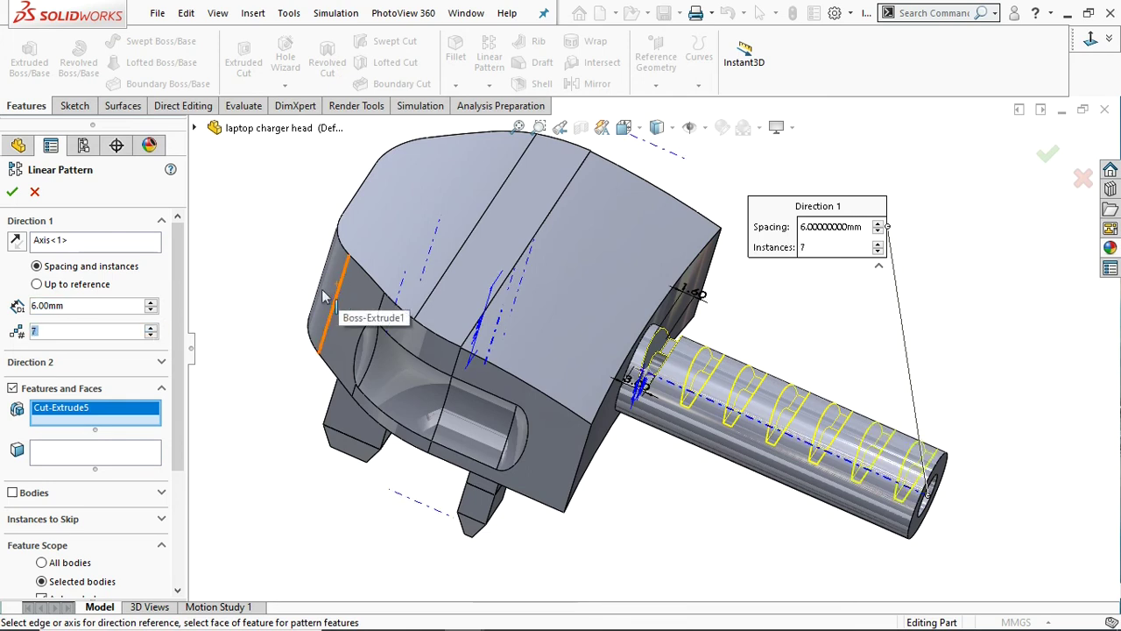
pyautogui.hotkey('shift', 'Tab')
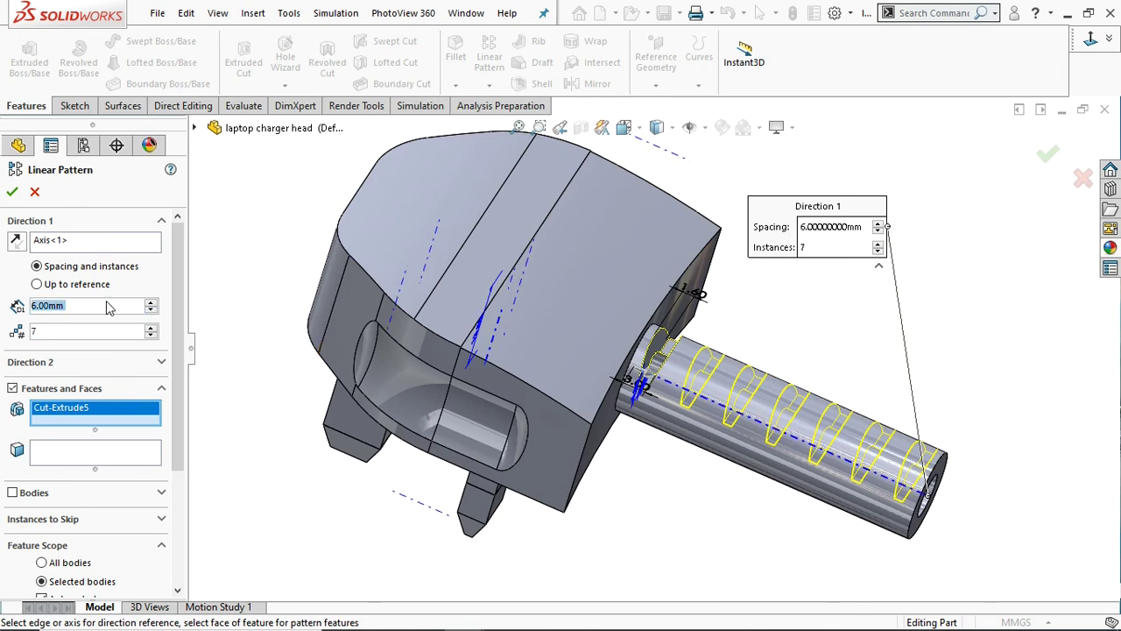
pyautogui.write('4')
pyautogui.press('Return')
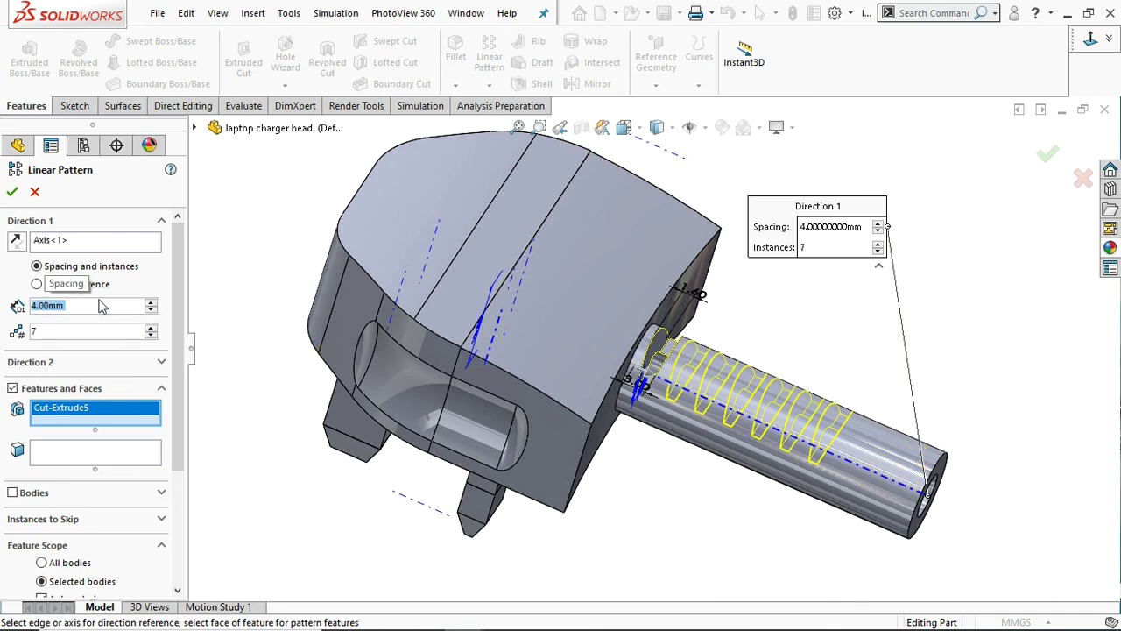
pyautogui.write('5')
pyautogui.press('Return')
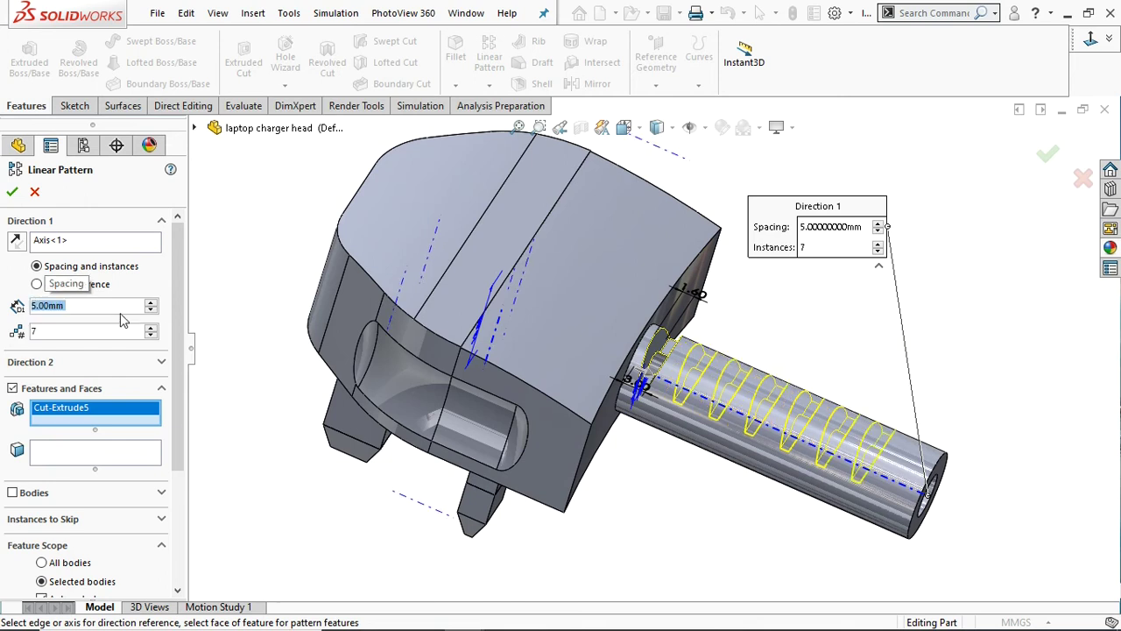
pyautogui.click(152, 329)
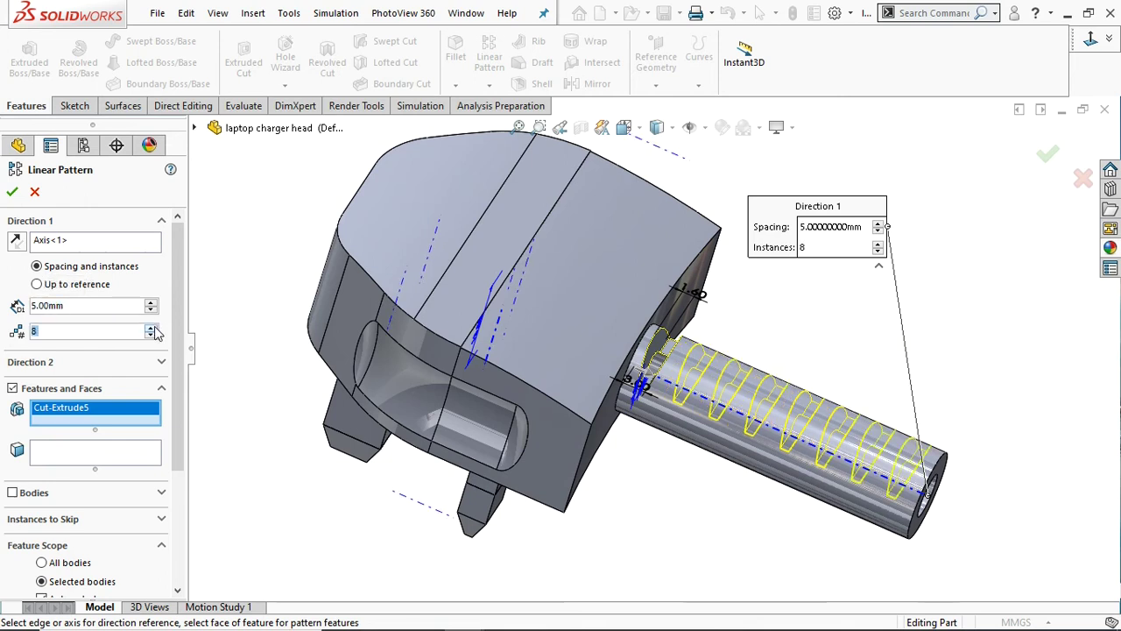
pyautogui.click(12, 193)
pyautogui.press('f')
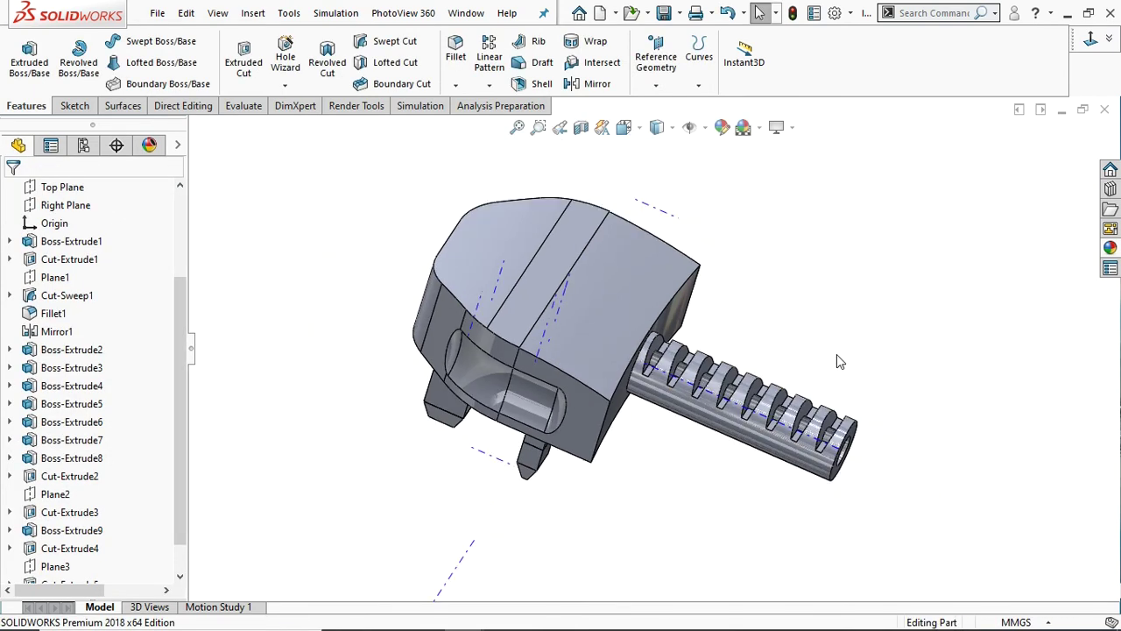
pyautogui.moveTo(796, 357)
pyautogui.mouseDown(button='middle')
pyautogui.moveTo(816, 233)
pyautogui.moveTo(758, 355)
pyautogui.moveTo(787, 345)
pyautogui.moveTo(789, 355)
pyautogui.mouseUp(button='middle')
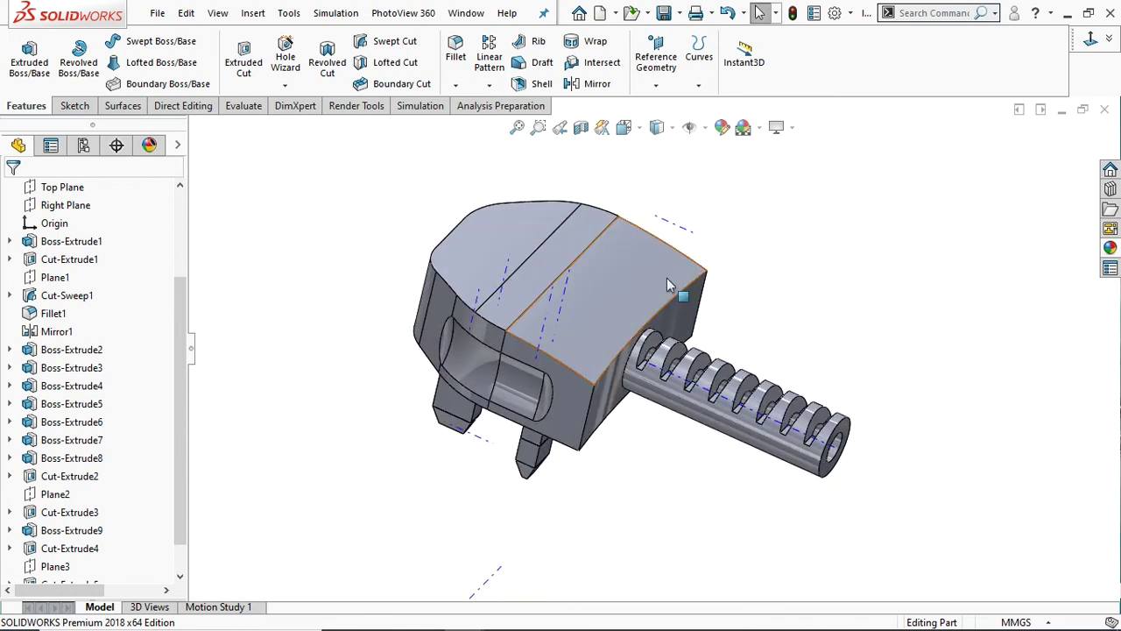
# Circular-pattern LPattern1 about the shaft axis: 180°, 2 instances.
pyautogui.click(488, 85)
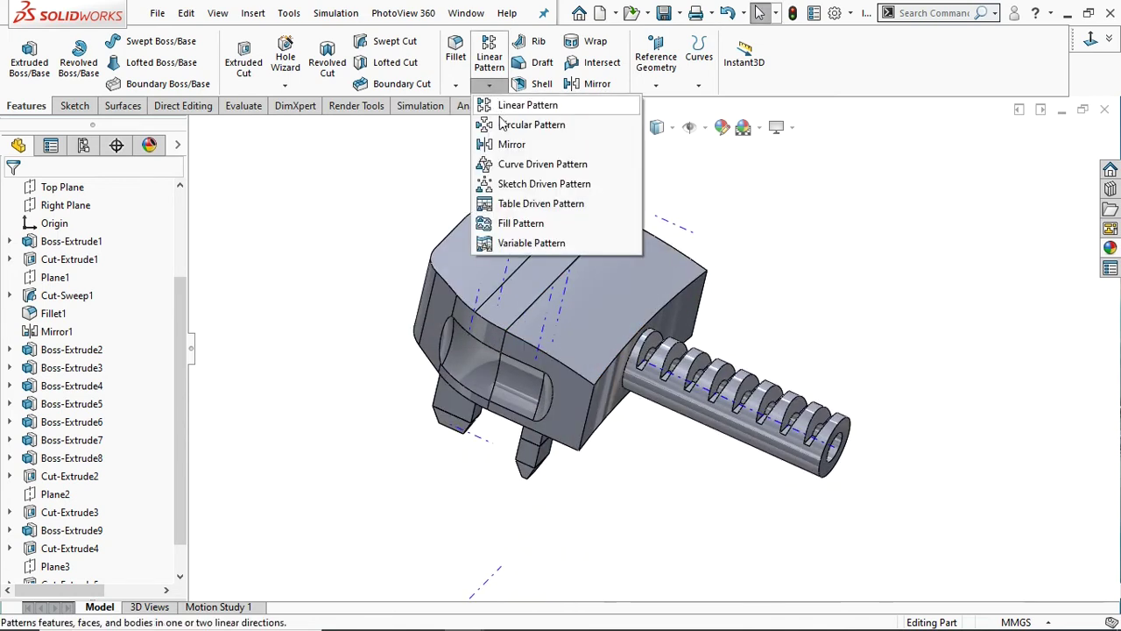
pyautogui.click(530, 125)
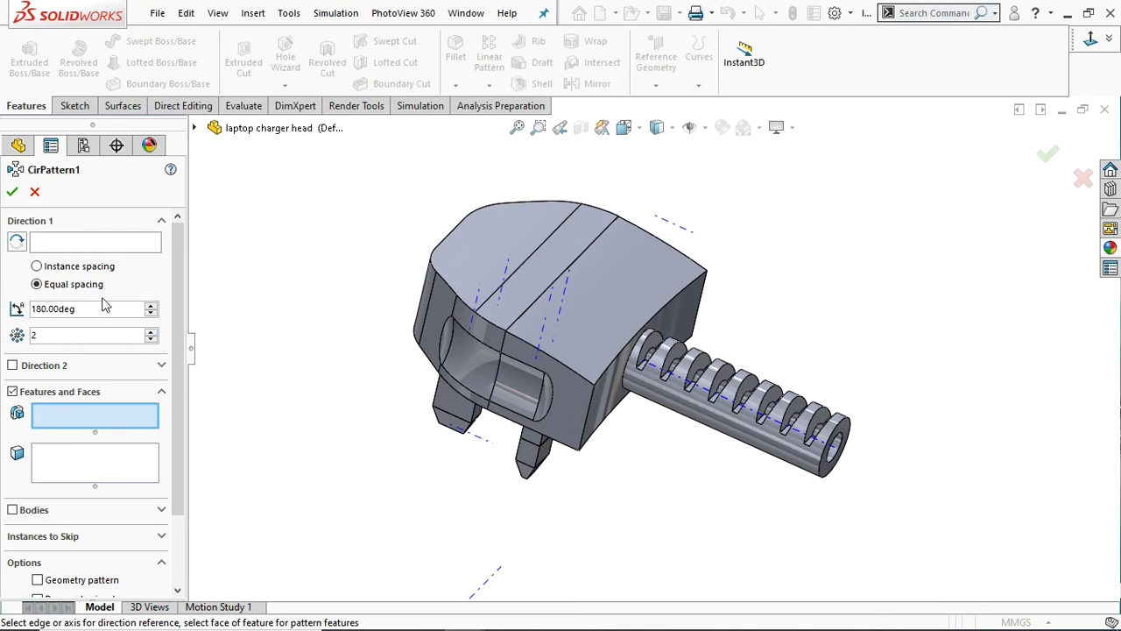
pyautogui.click(88, 246)
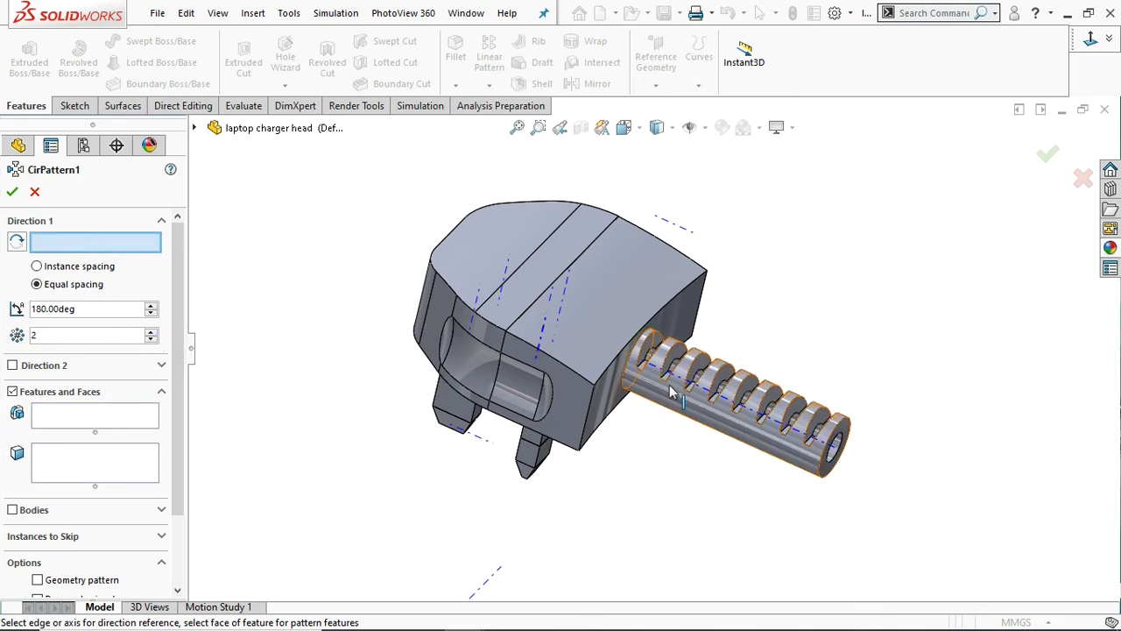
pyautogui.click(719, 401)
pyautogui.click(111, 421)
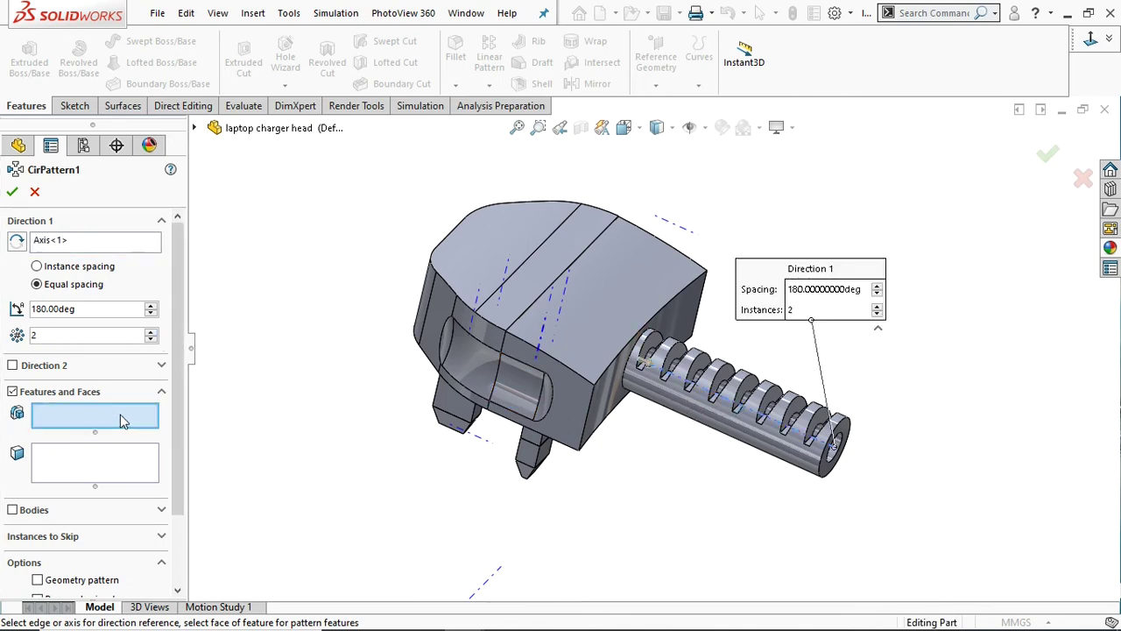
pyautogui.click(194, 128)
pyautogui.scroll(-2, 325, 532)
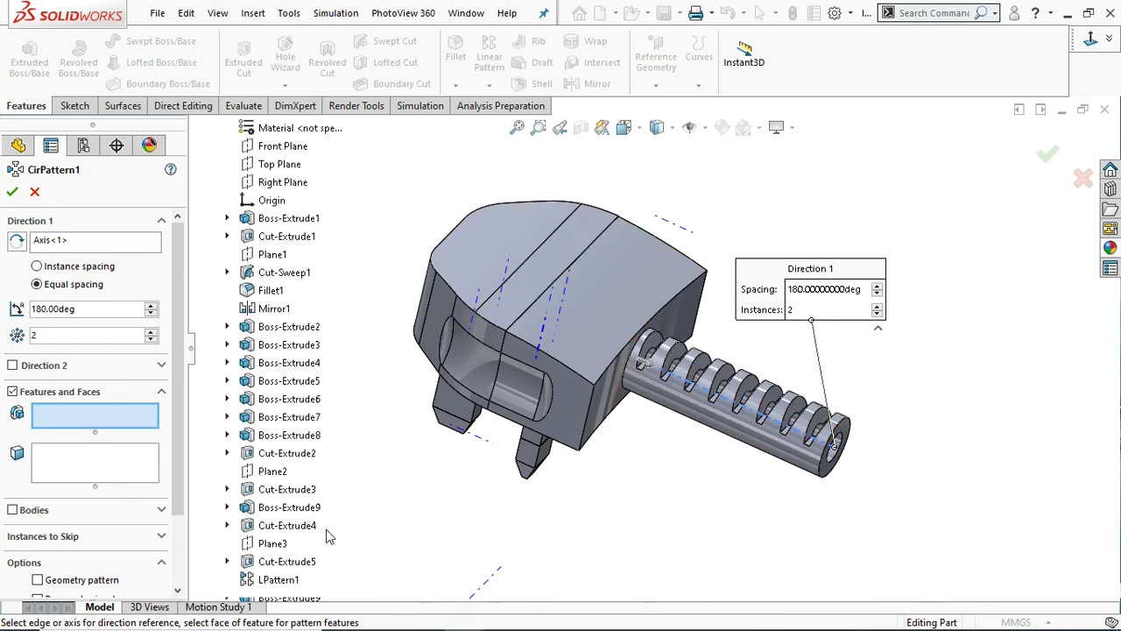
pyautogui.click(280, 582)
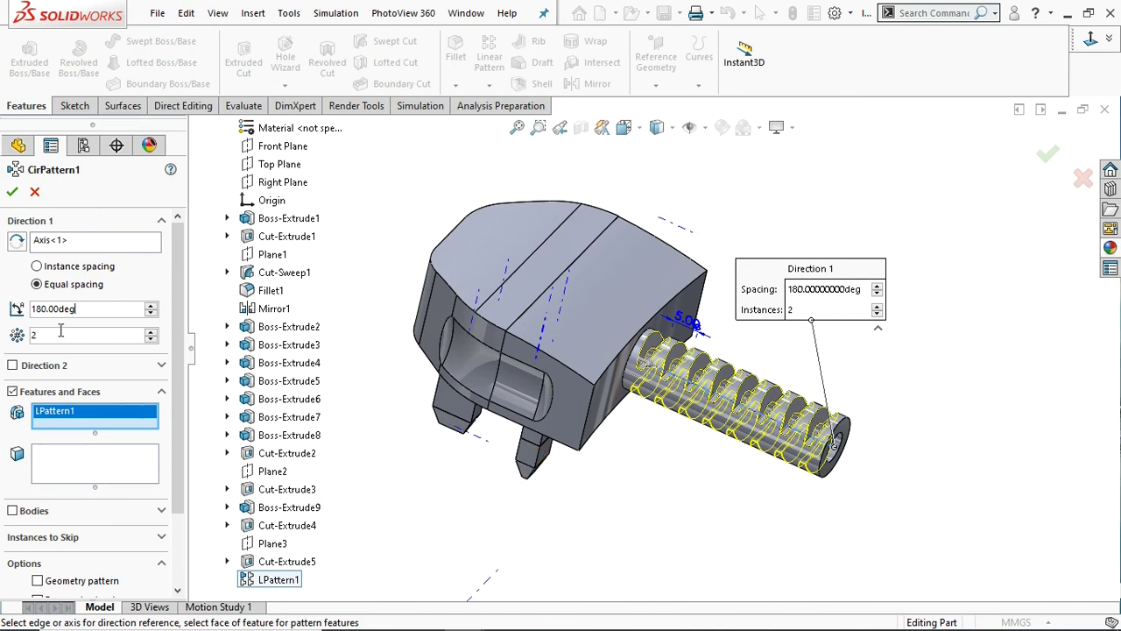
pyautogui.click(13, 194)
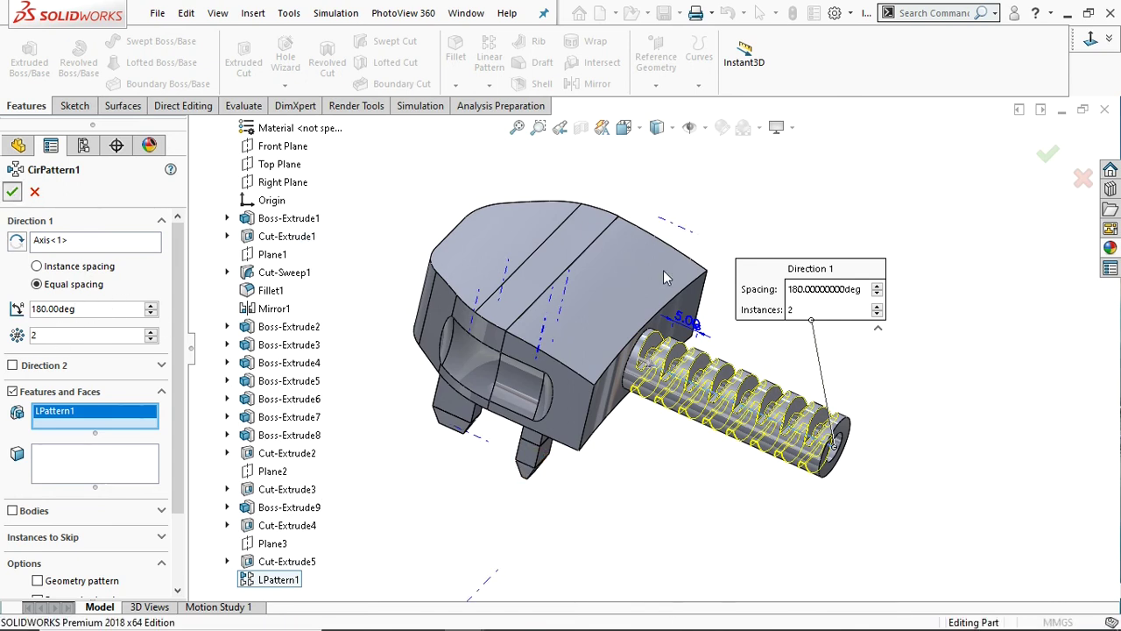
pyautogui.moveTo(765, 361)
pyautogui.mouseDown(button='middle')
pyautogui.moveTo(778, 260)
pyautogui.moveTo(702, 288)
pyautogui.moveTo(796, 275)
pyautogui.moveTo(763, 316)
pyautogui.moveTo(764, 342)
pyautogui.mouseUp(button='middle')
# Turn off View Temporary Axes so only the ribbed plug displays.
pyautogui.scroll(2, 765, 341)
pyautogui.scroll(-1, 693, 345)
pyautogui.scroll(-3, 692, 346)
pyautogui.scroll(-3, 666, 345)
pyautogui.scroll(-2, 622, 343)
pyautogui.scroll(2, 666, 343)
pyautogui.scroll(4, 701, 346)
pyautogui.moveTo(810, 394)
pyautogui.mouseDown(button='middle')
pyautogui.moveTo(753, 240)
pyautogui.moveTo(731, 318)
pyautogui.moveTo(832, 405)
pyautogui.mouseUp(button='middle')
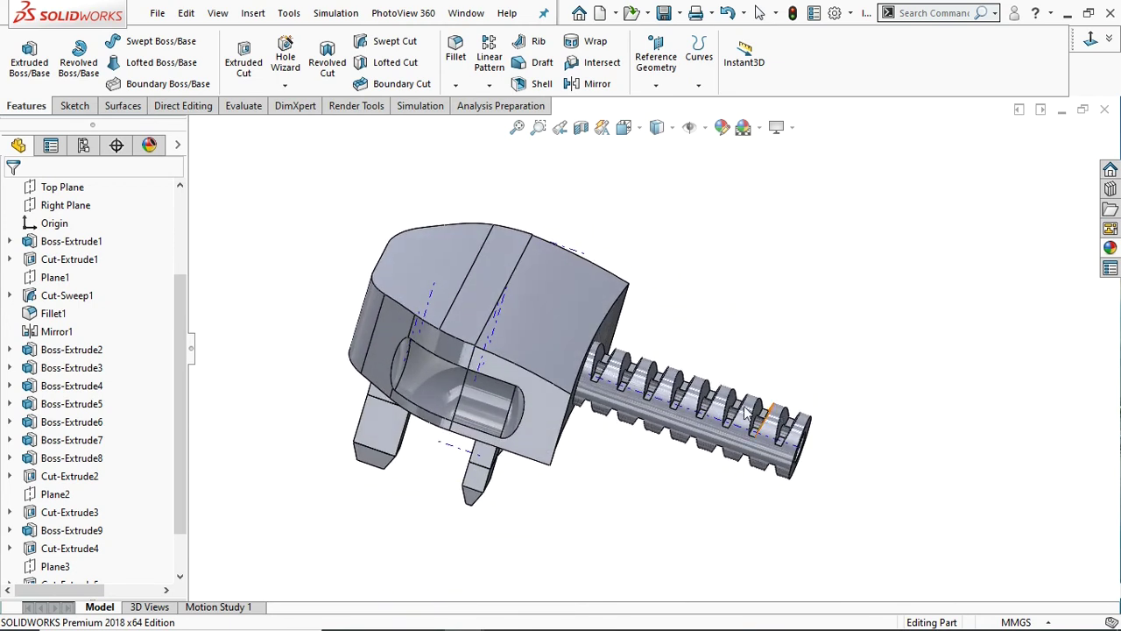
pyautogui.click(704, 128)
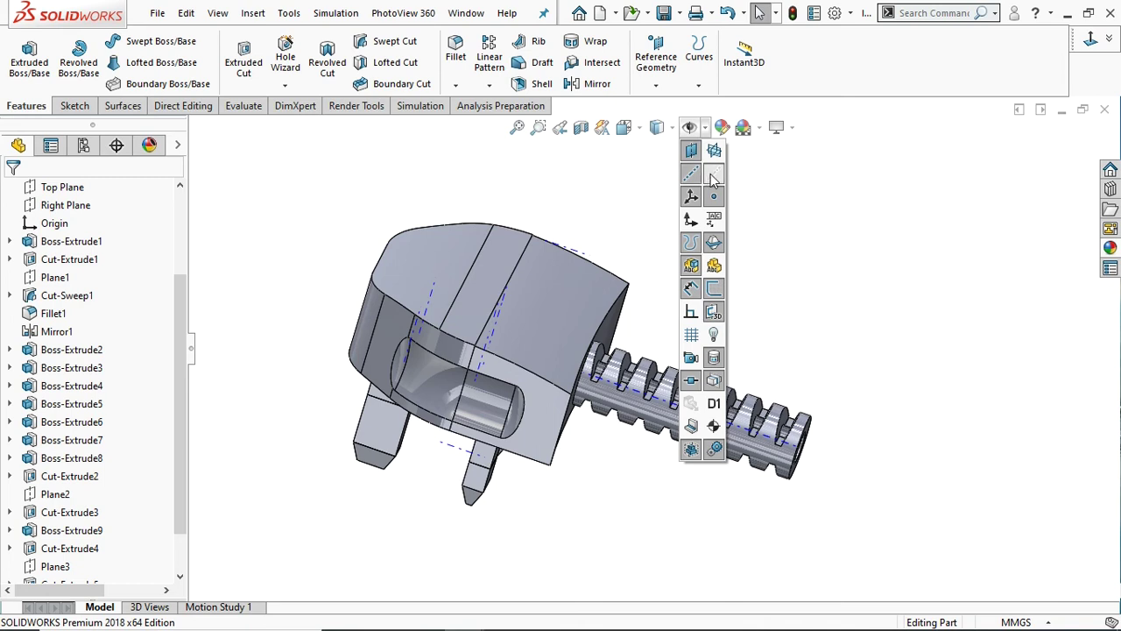
pyautogui.click(713, 178)
pyautogui.scroll(3, 543, 376)
pyautogui.moveTo(779, 371)
pyautogui.mouseDown(button='middle')
pyautogui.moveTo(710, 321)
pyautogui.moveTo(679, 332)
pyautogui.moveTo(683, 354)
pyautogui.moveTo(690, 339)
pyautogui.moveTo(753, 370)
pyautogui.moveTo(709, 327)
pyautogui.moveTo(689, 371)
pyautogui.mouseUp(button='middle')
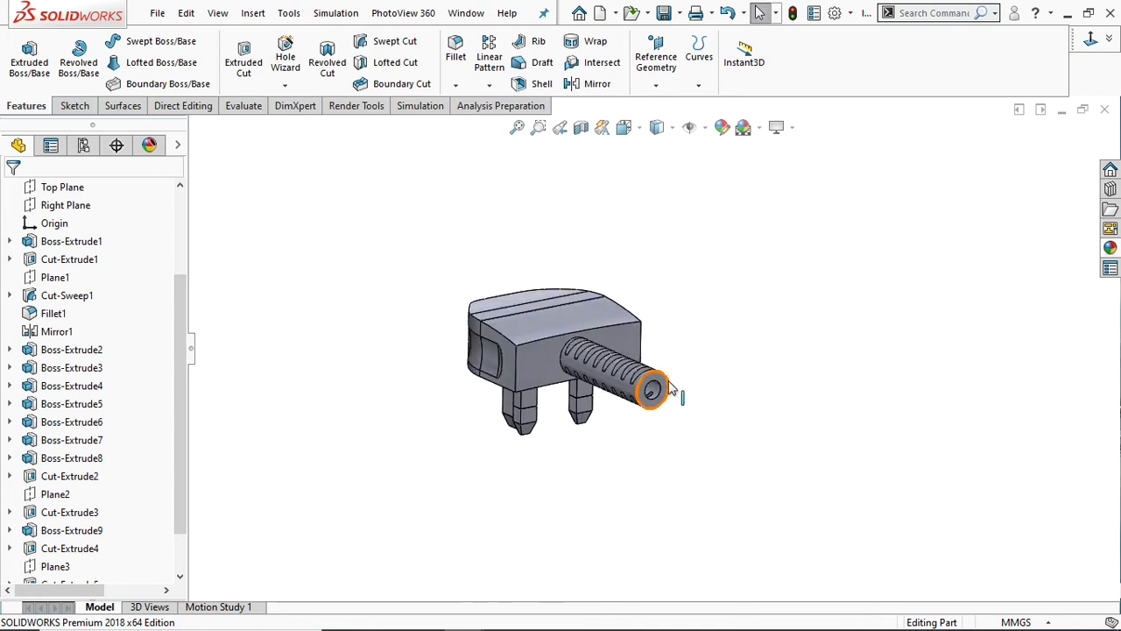
# On the boss end face, sketch a 6 mm circle centred on the hole.
pyautogui.click(667, 395)
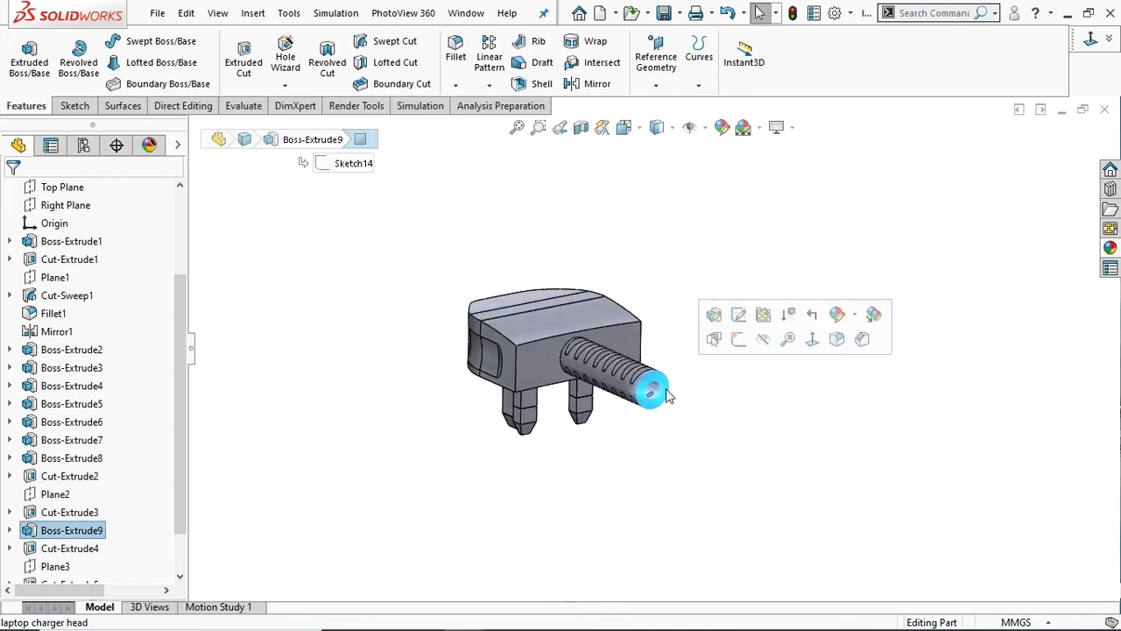
pyautogui.click(736, 346)
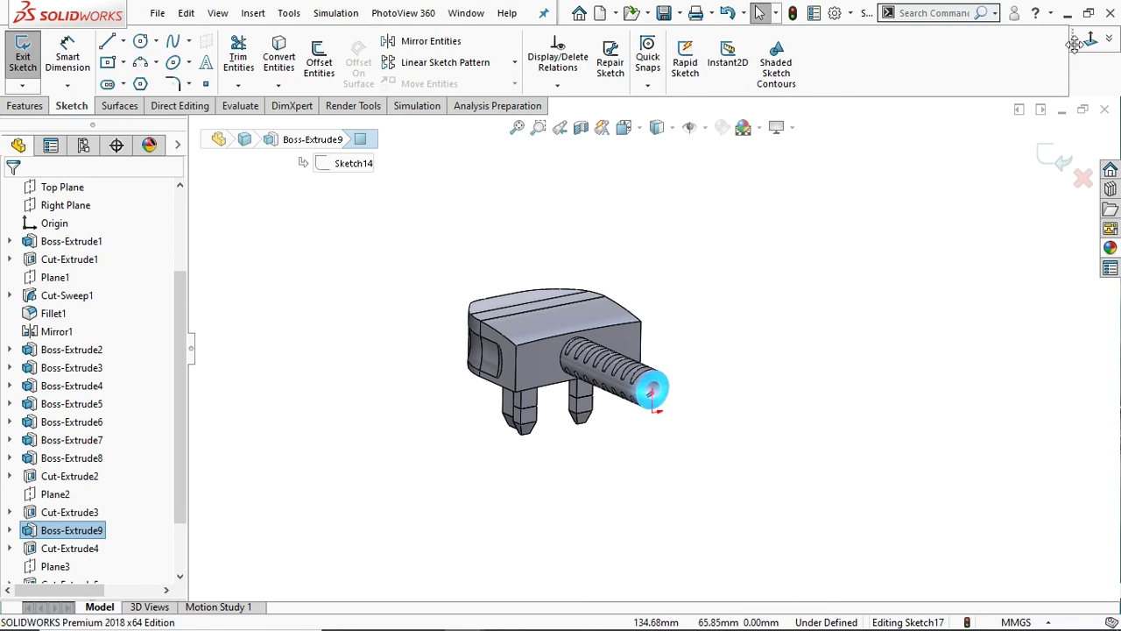
pyautogui.click(1091, 38)
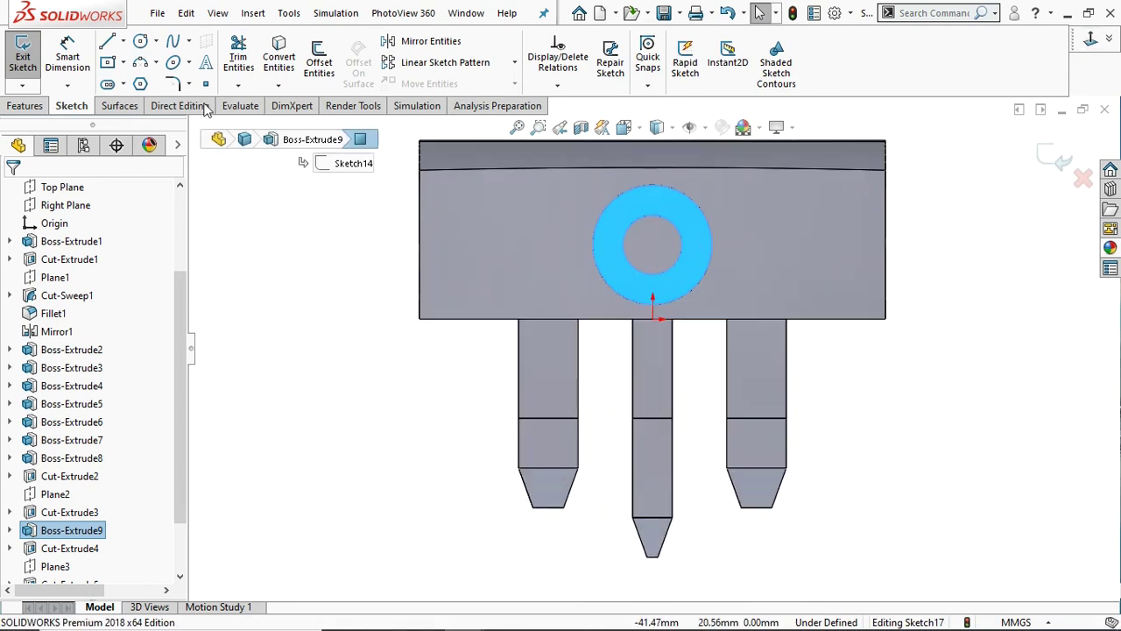
pyautogui.click(140, 42)
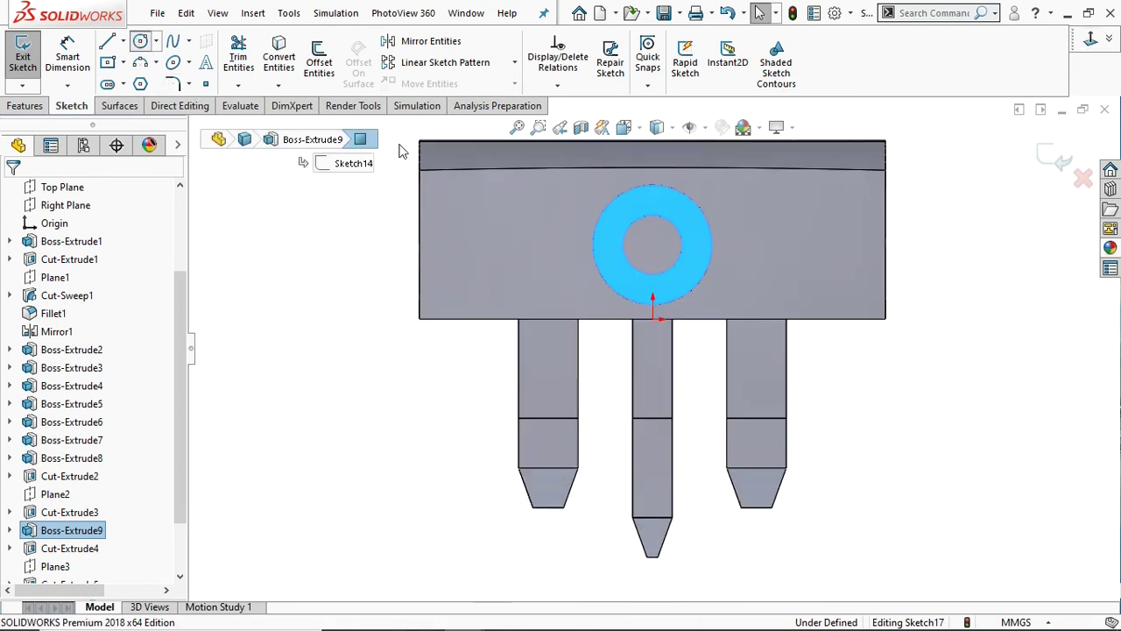
pyautogui.click(653, 245)
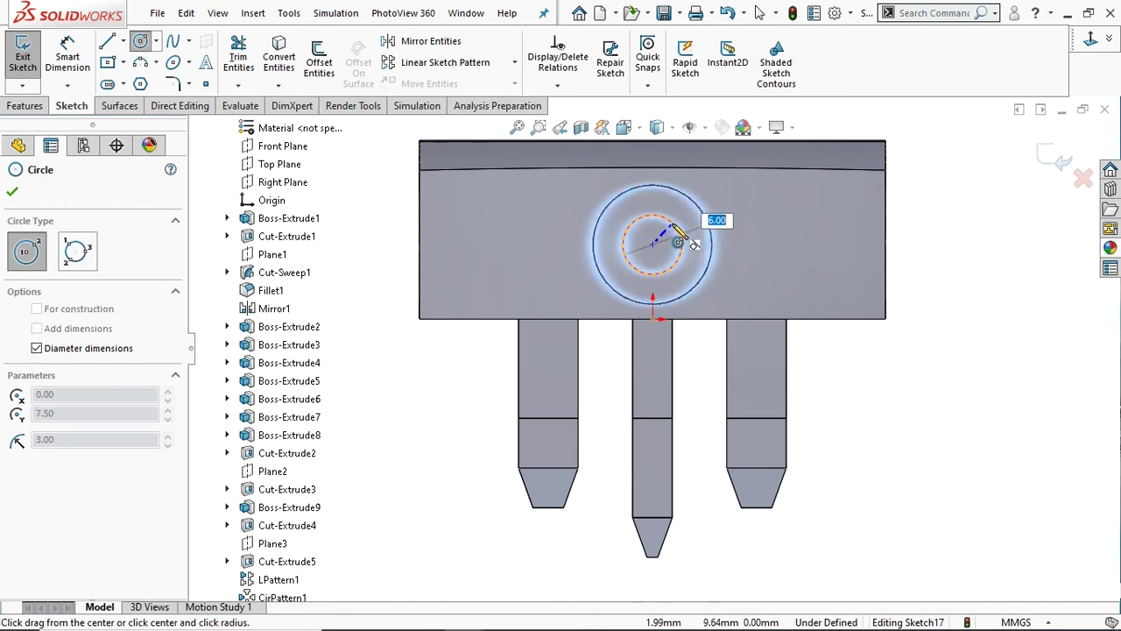
pyautogui.click(674, 234)
pyautogui.rightClick(679, 232)
pyautogui.click(701, 233)
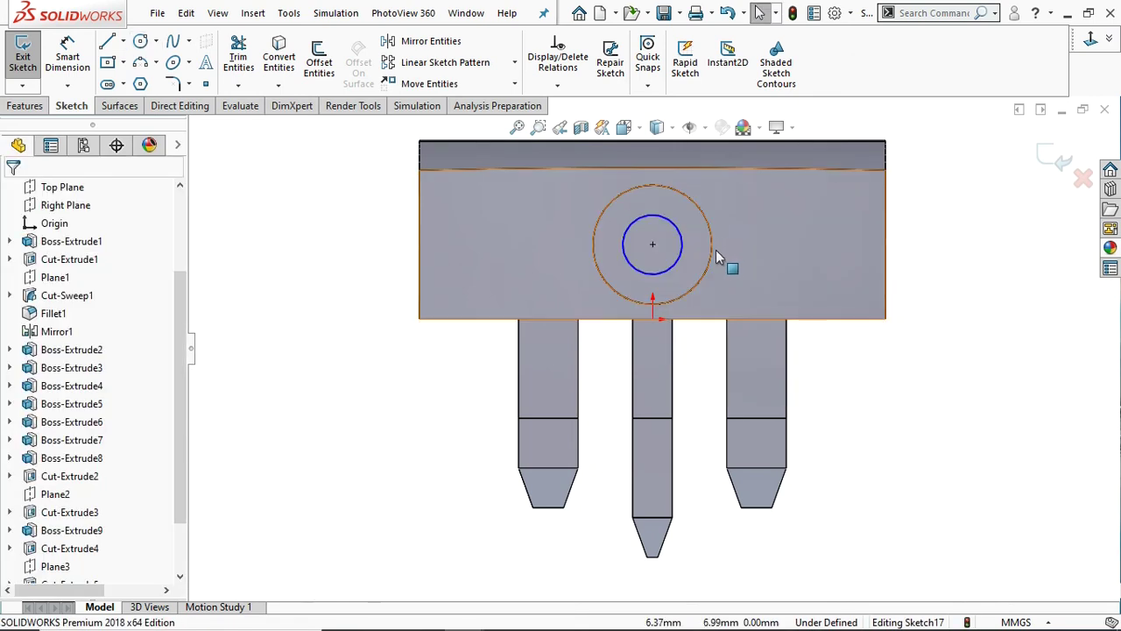
pyautogui.scroll(1, 716, 250)
pyautogui.moveTo(732, 265); pyautogui.dragTo(762, 300, button='middle')
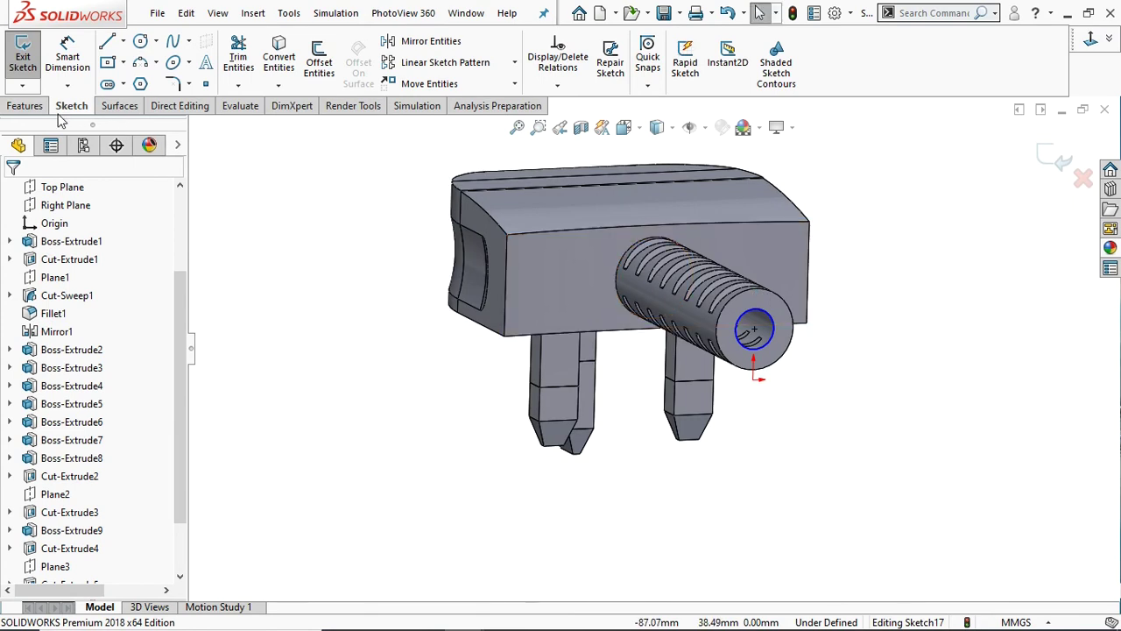
pyautogui.click(25, 105)
# Extrude the circle Up To Surface at the body's front face, plus 20 mm Blind in Direction 2.
pyautogui.click(33, 65)
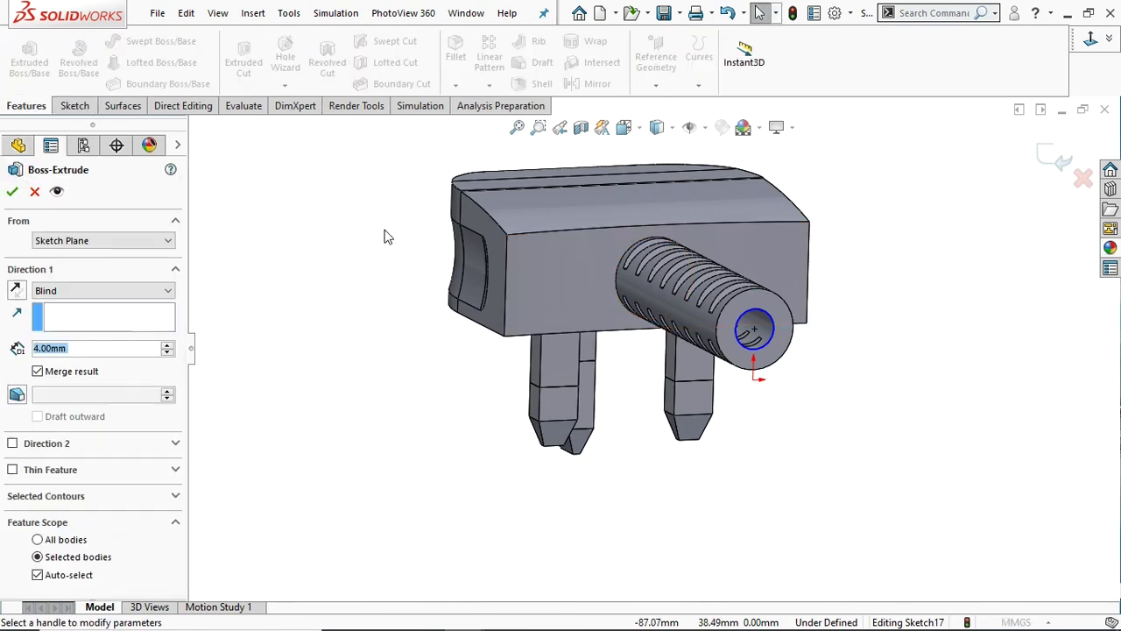
pyautogui.click(69, 291)
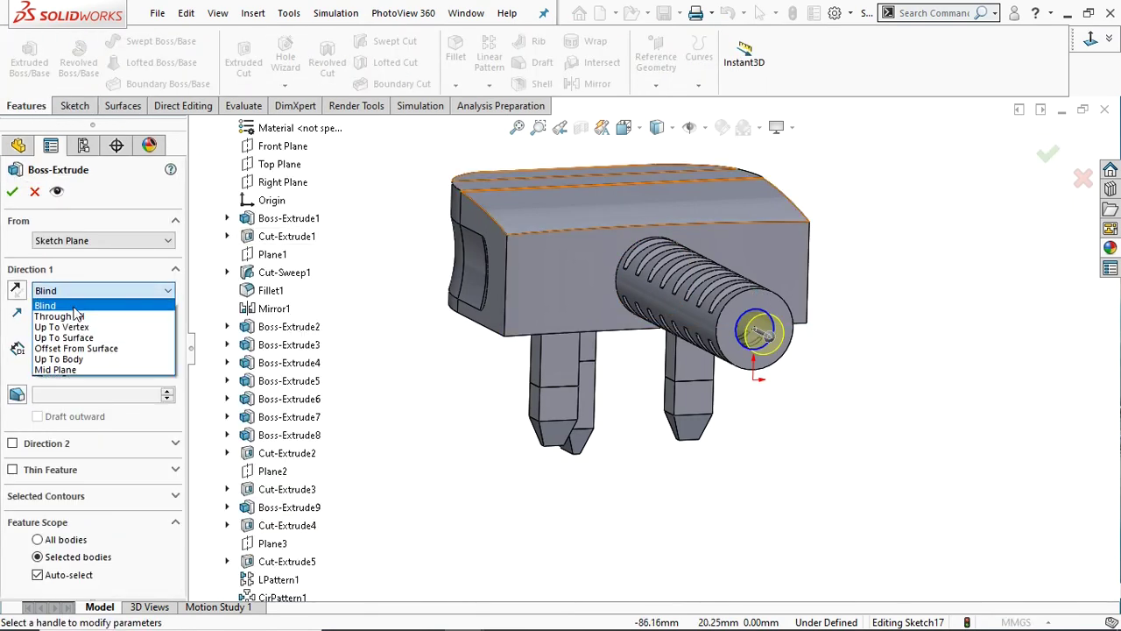
pyautogui.click(72, 342)
pyautogui.click(572, 263)
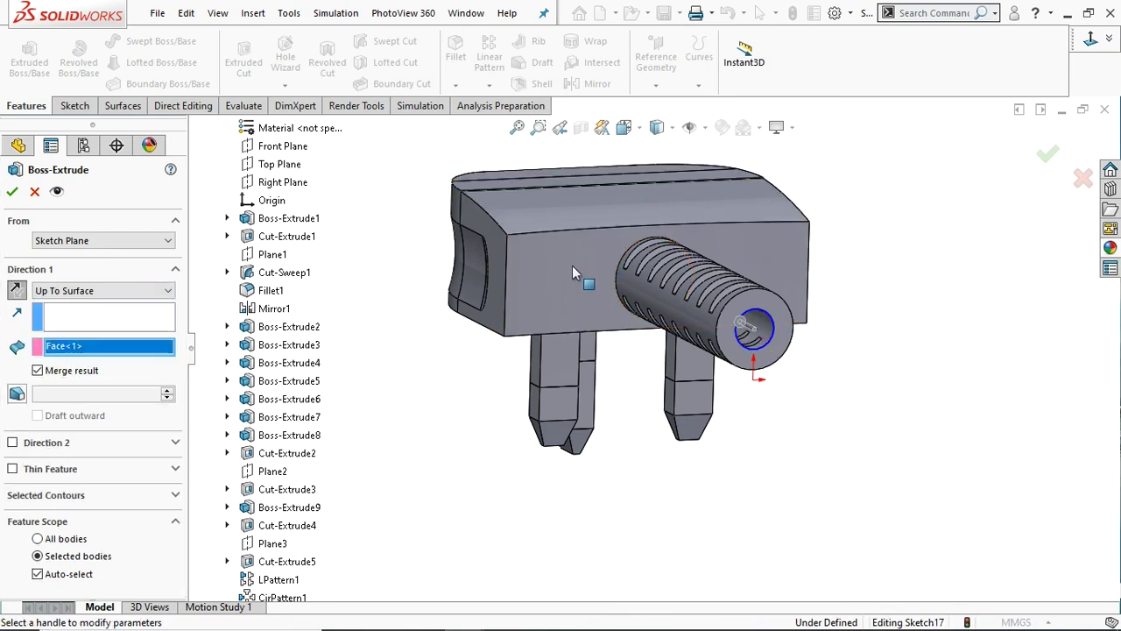
pyautogui.click(72, 445)
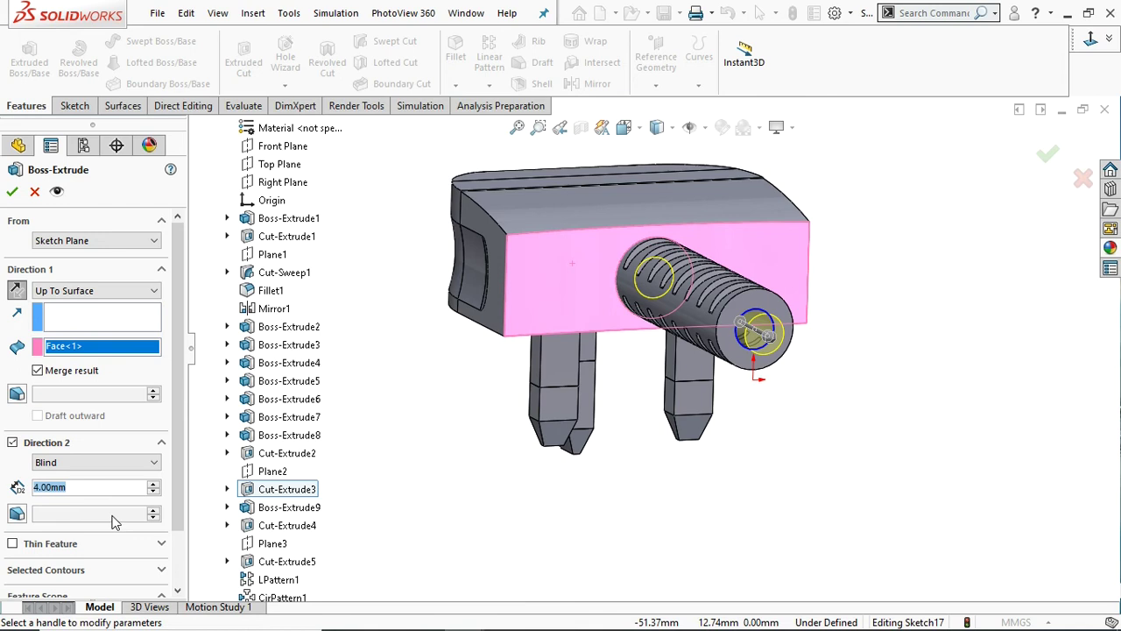
pyautogui.write('10')
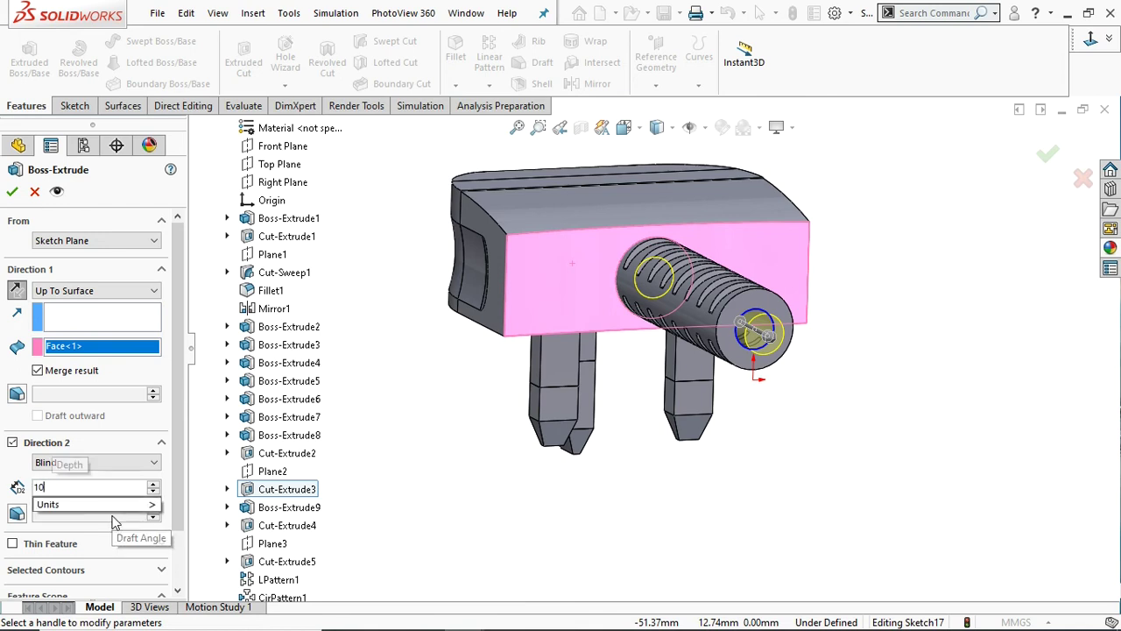
pyautogui.press('Return')
pyautogui.press('Down')
pyautogui.press('Return')
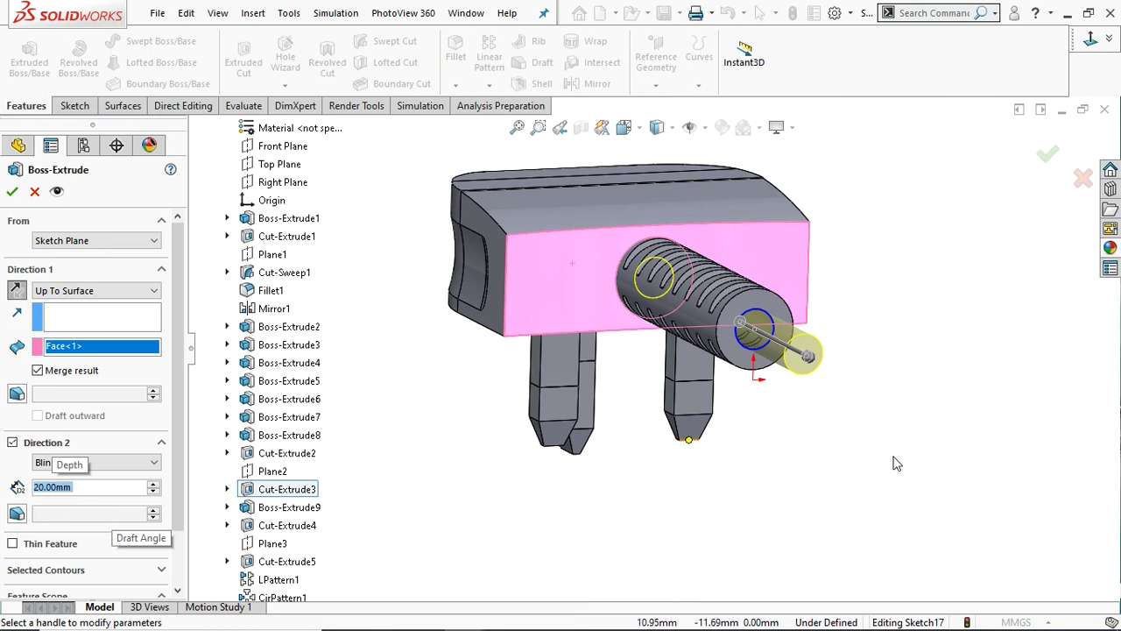
pyautogui.moveTo(896, 426); pyautogui.dragTo(898, 375, button='middle')
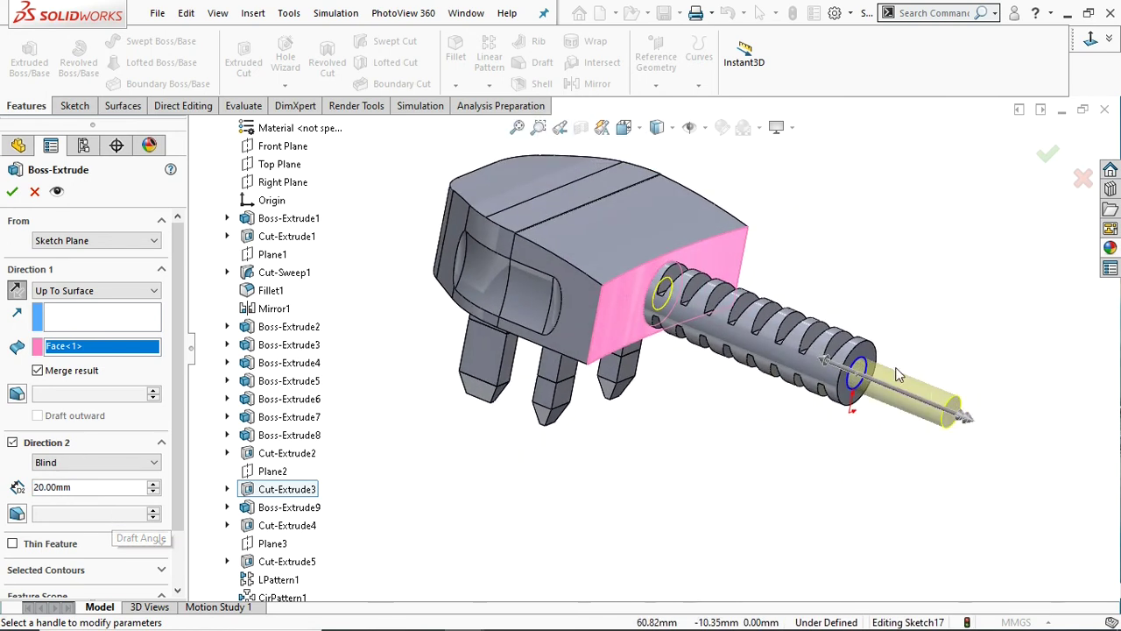
pyautogui.scroll(5, 855, 351)
pyautogui.scroll(-1, 684, 372)
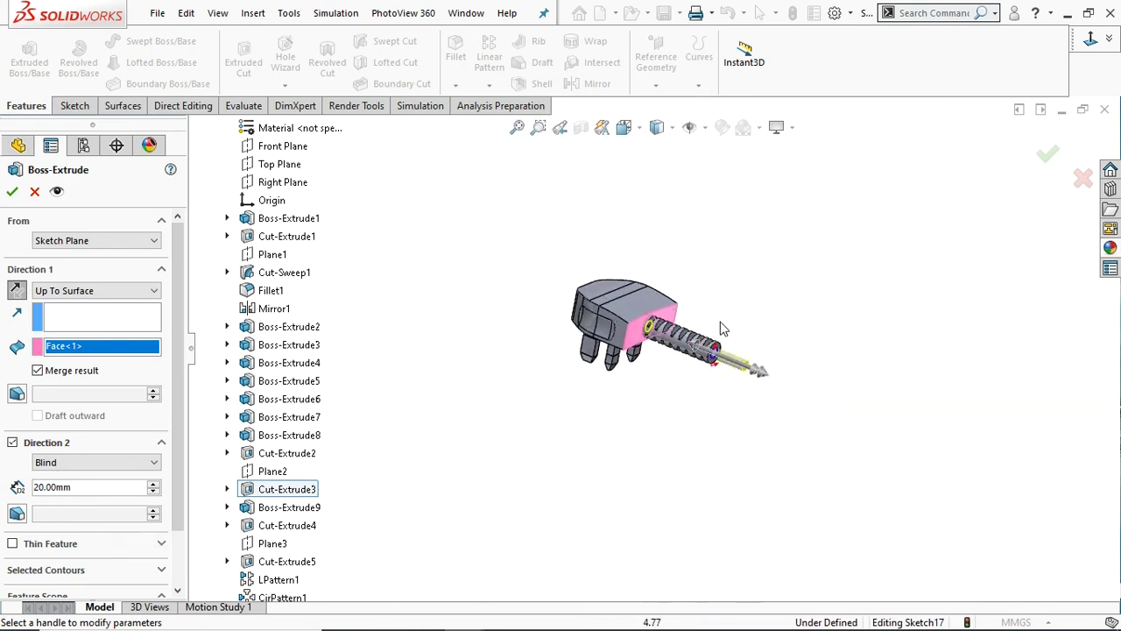
pyautogui.scroll(-3, 723, 328)
pyautogui.click(14, 192)
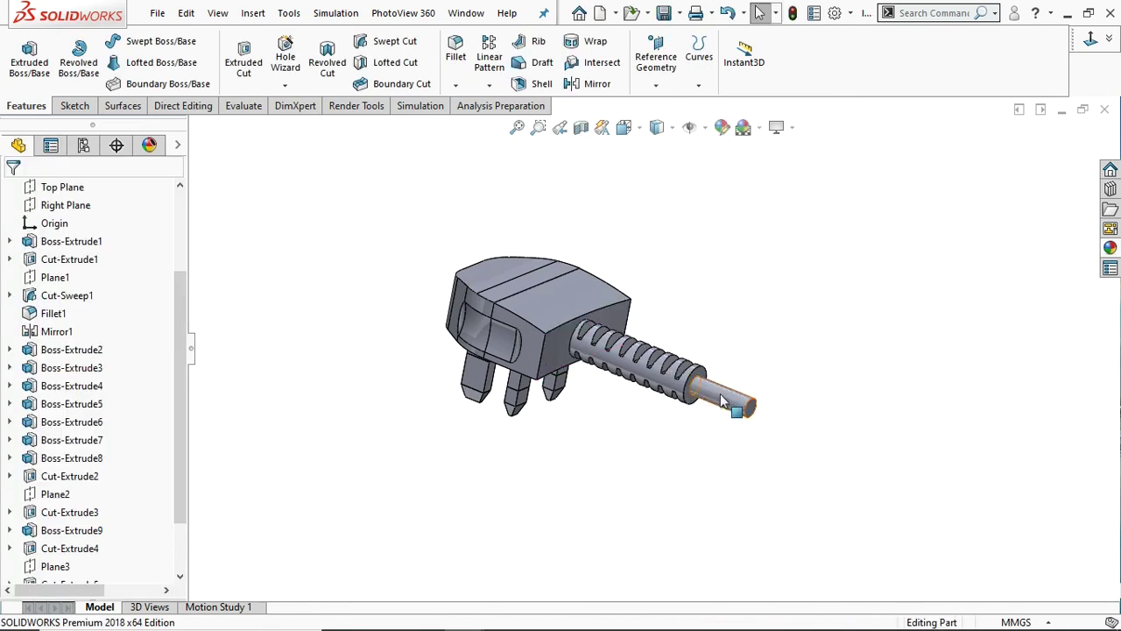
# Orbit to inspect the new cable cylinder and start a Fillet.
pyautogui.moveTo(819, 364)
pyautogui.mouseDown(button='middle')
pyautogui.moveTo(816, 411)
pyautogui.moveTo(818, 333)
pyautogui.moveTo(849, 341)
pyautogui.moveTo(838, 379)
pyautogui.moveTo(806, 418)
pyautogui.moveTo(815, 468)
pyautogui.moveTo(833, 316)
pyautogui.moveTo(838, 334)
pyautogui.mouseUp(button='middle')
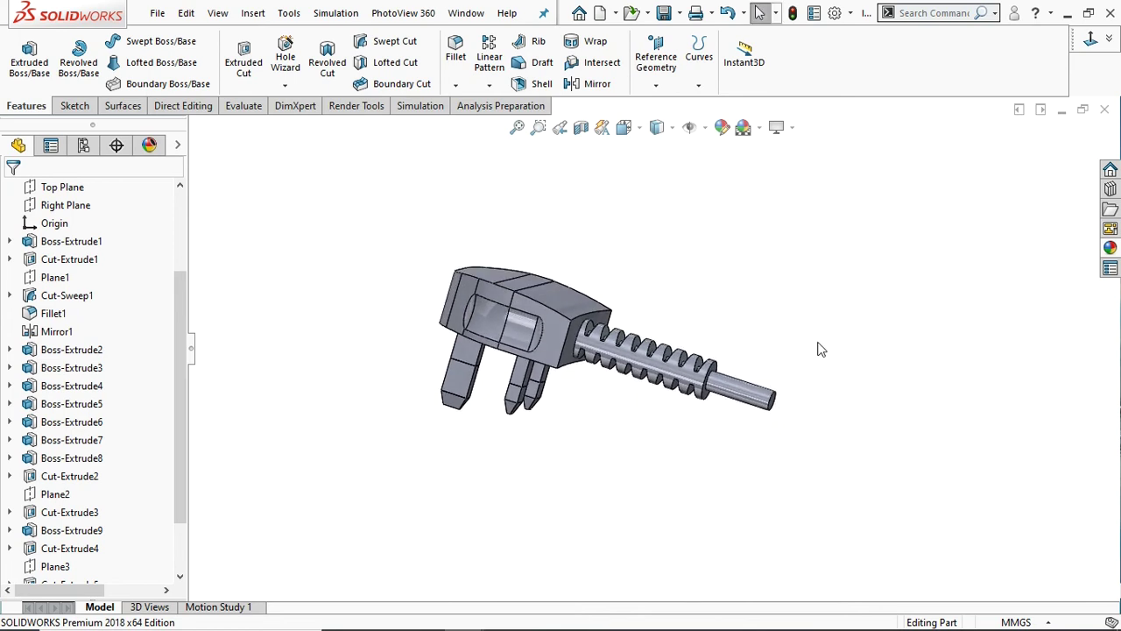
pyautogui.click(734, 391)
pyautogui.click(714, 309)
pyautogui.moveTo(628, 396); pyautogui.dragTo(597, 466, button='middle')
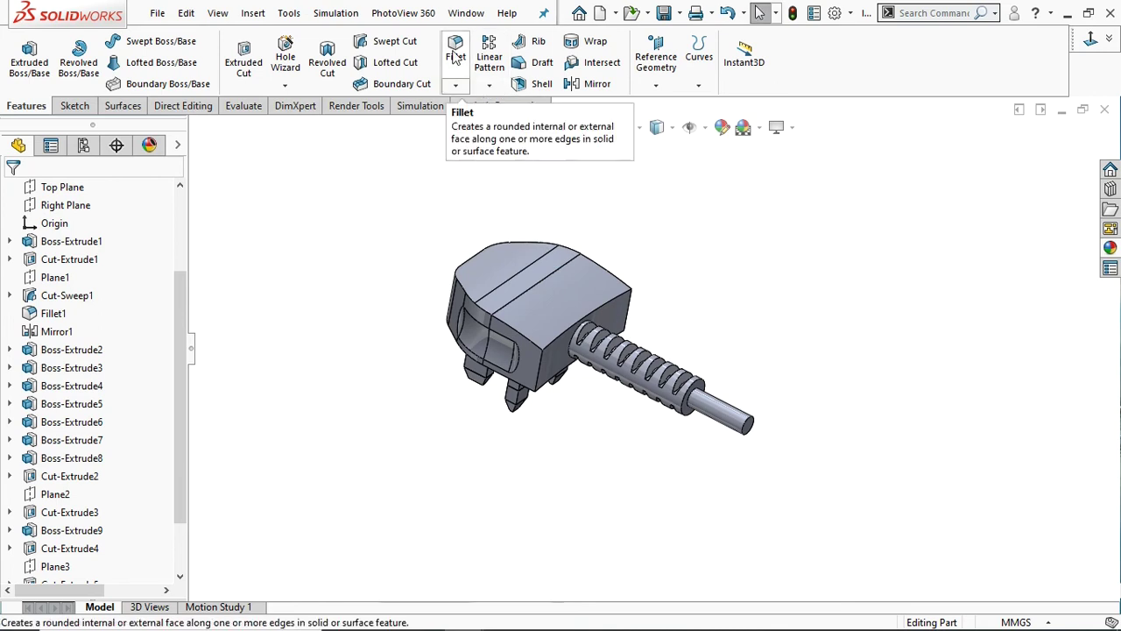
pyautogui.click(462, 79)
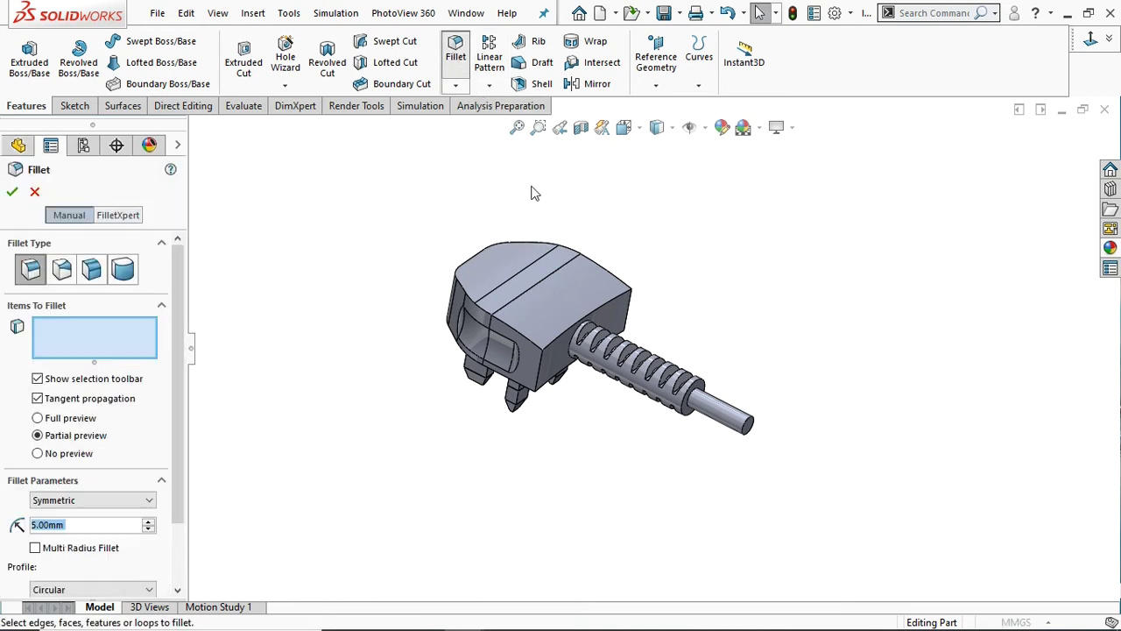
# Fillet two vertical corner edges of the body with a 10 mm radius.
pyautogui.click(540, 374)
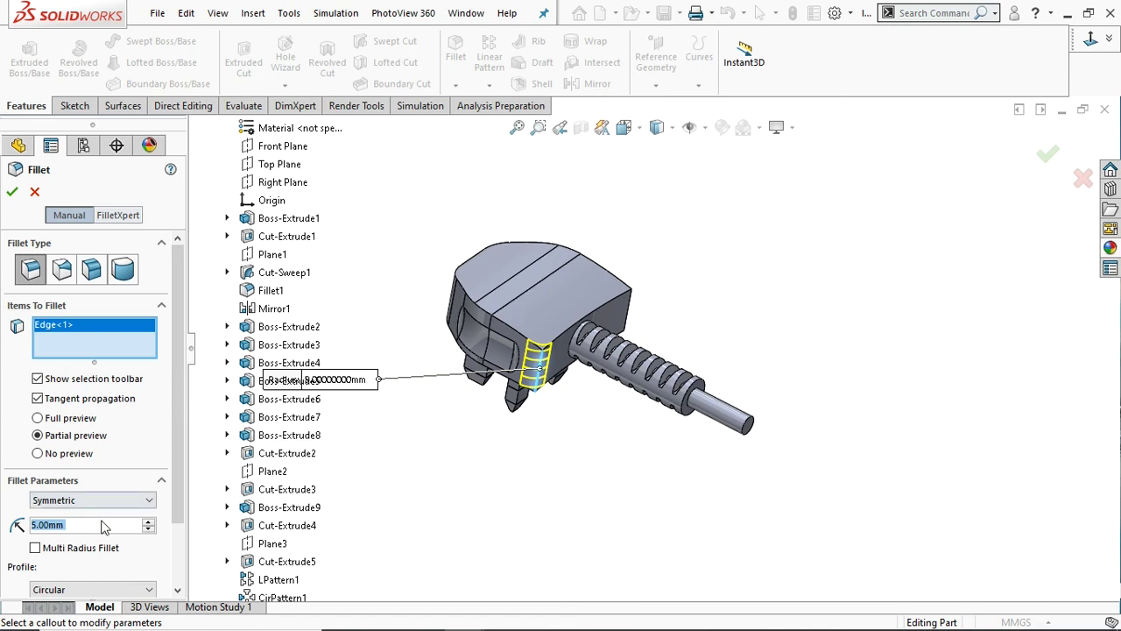
pyautogui.write('10')
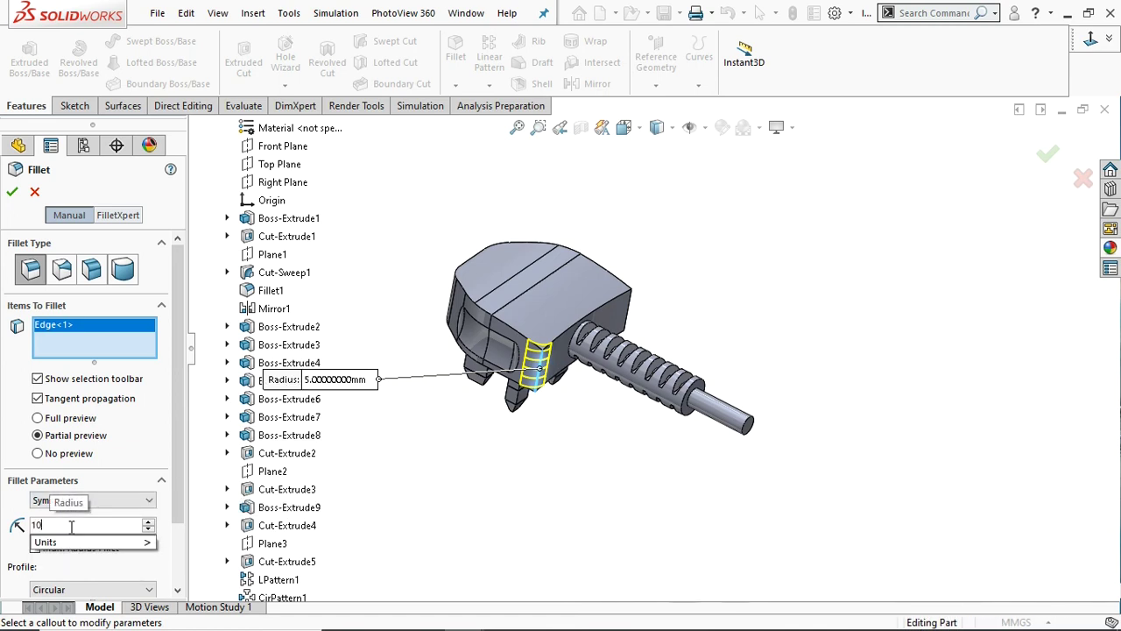
pyautogui.press('Return')
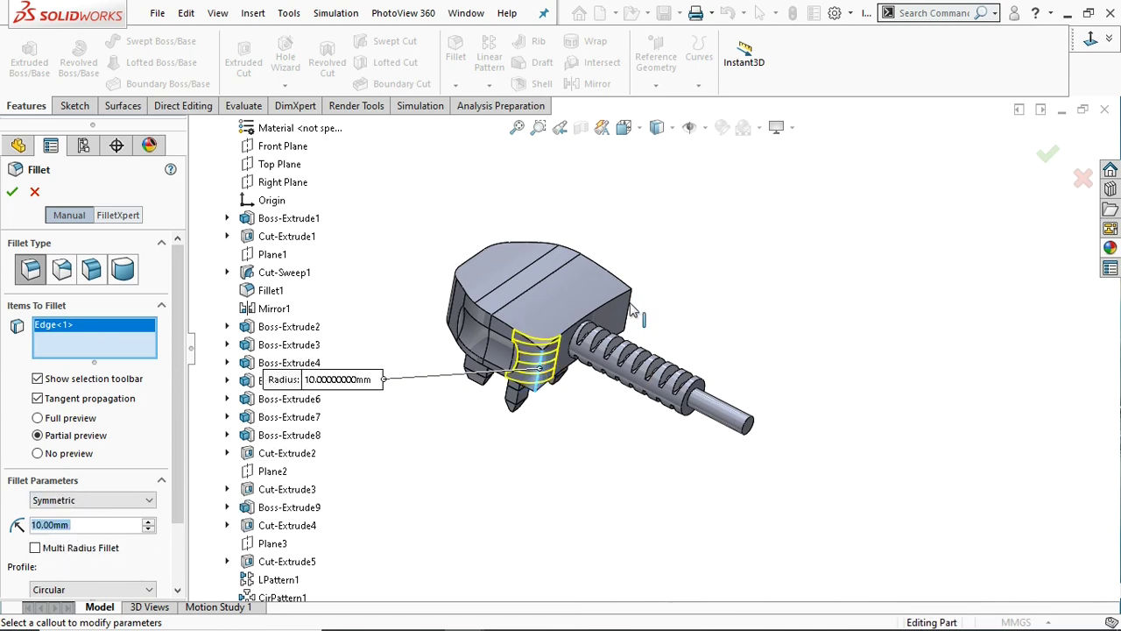
pyautogui.click(631, 306)
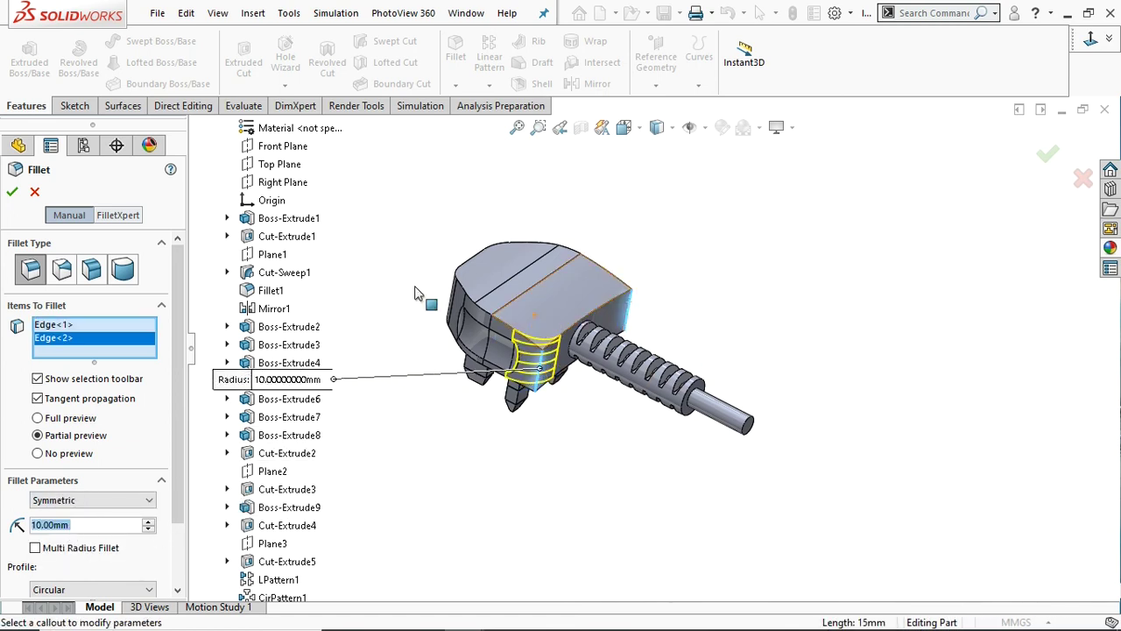
pyautogui.click(12, 193)
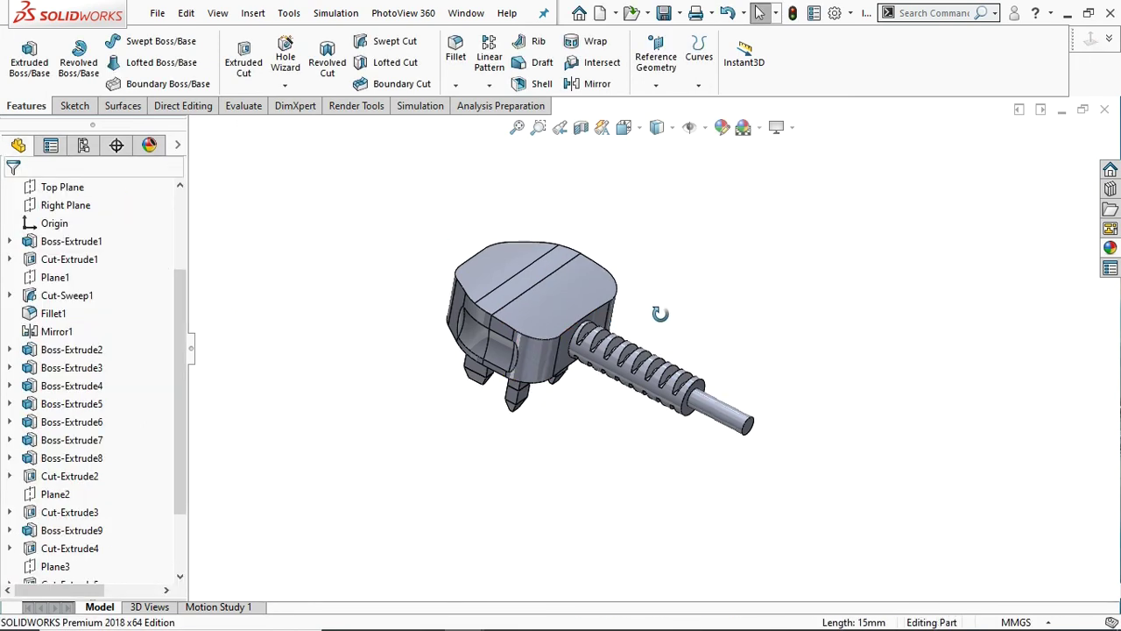
# Fillet the top and lower body edge loops with a 1 mm radius.
pyautogui.moveTo(660, 314); pyautogui.dragTo(687, 333, button='middle')
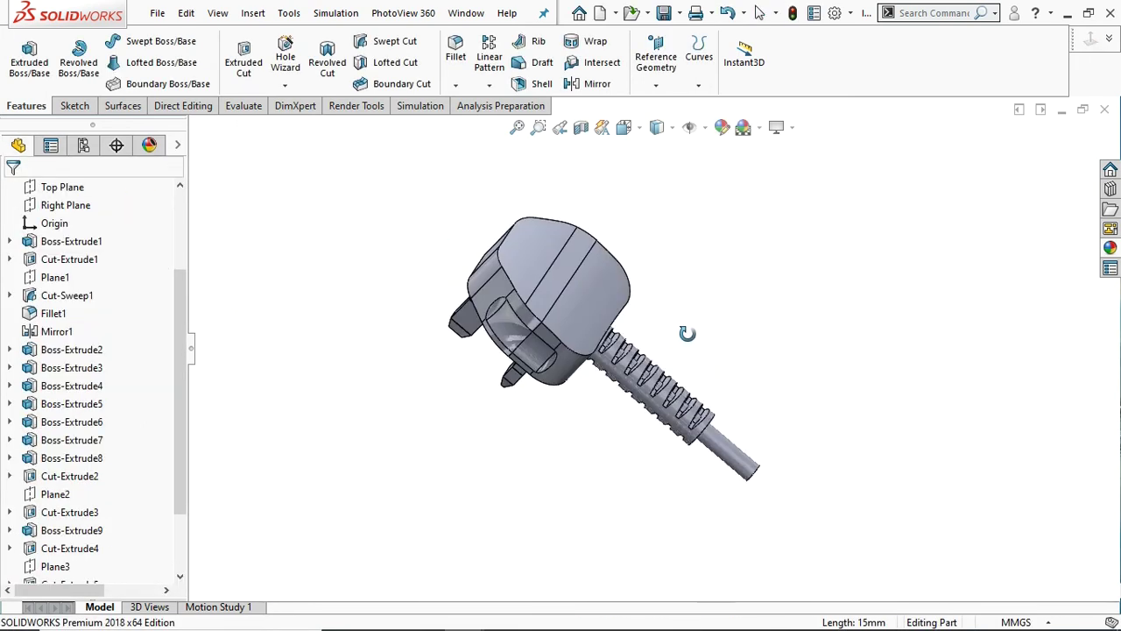
pyautogui.moveTo(687, 333); pyautogui.dragTo(671, 306, button='middle')
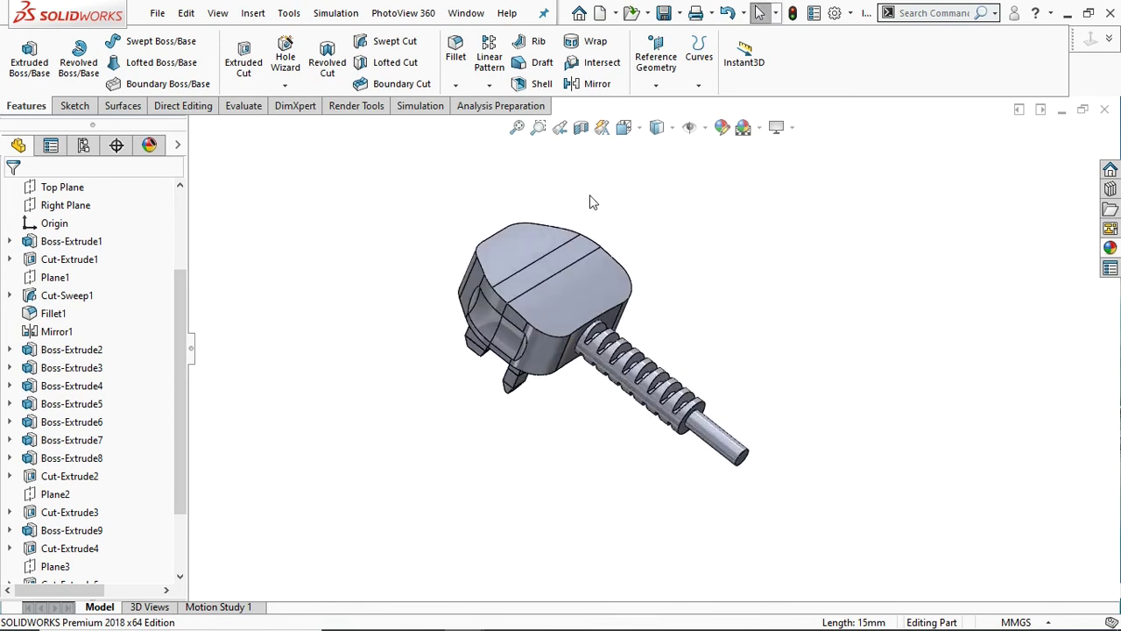
pyautogui.click(460, 50)
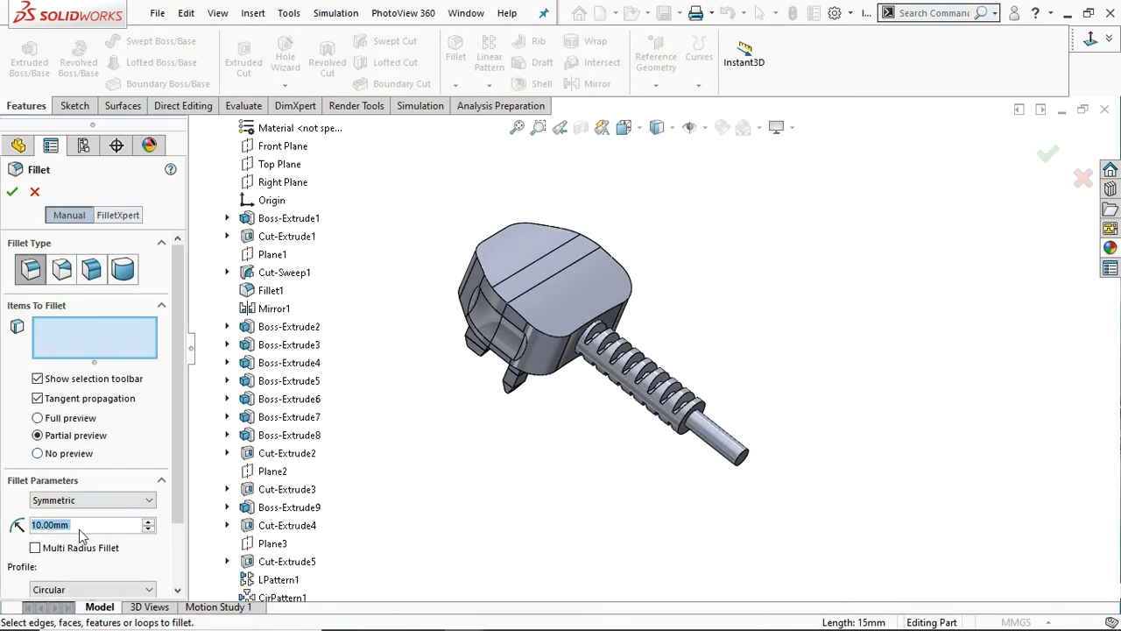
pyautogui.write('1')
pyautogui.press('Return')
pyautogui.click(540, 336)
pyautogui.click(541, 384)
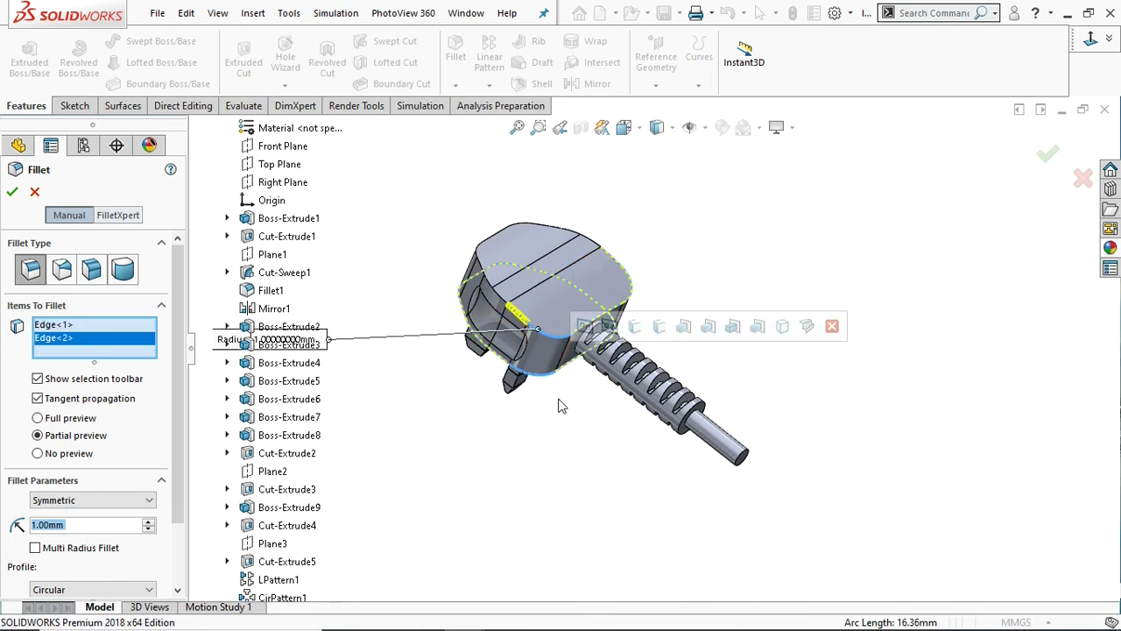
pyautogui.click(13, 193)
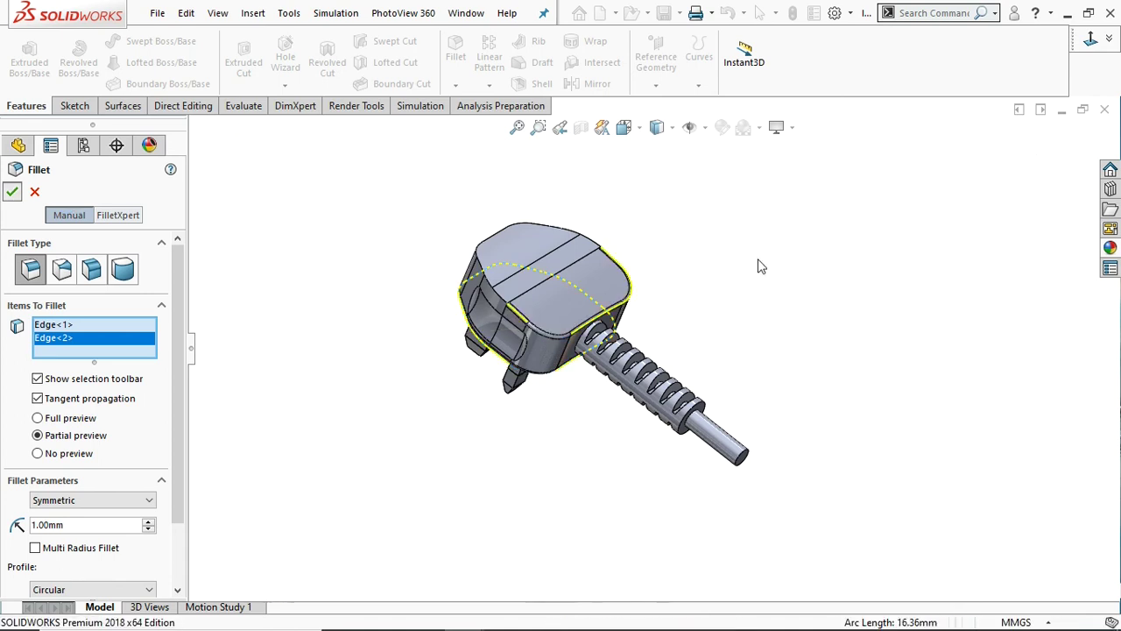
# Try another fillet on an outer body edge, then cancel it.
pyautogui.scroll(3, 675, 283)
pyautogui.scroll(-2, 613, 280)
pyautogui.moveTo(720, 315); pyautogui.dragTo(751, 371, button='middle')
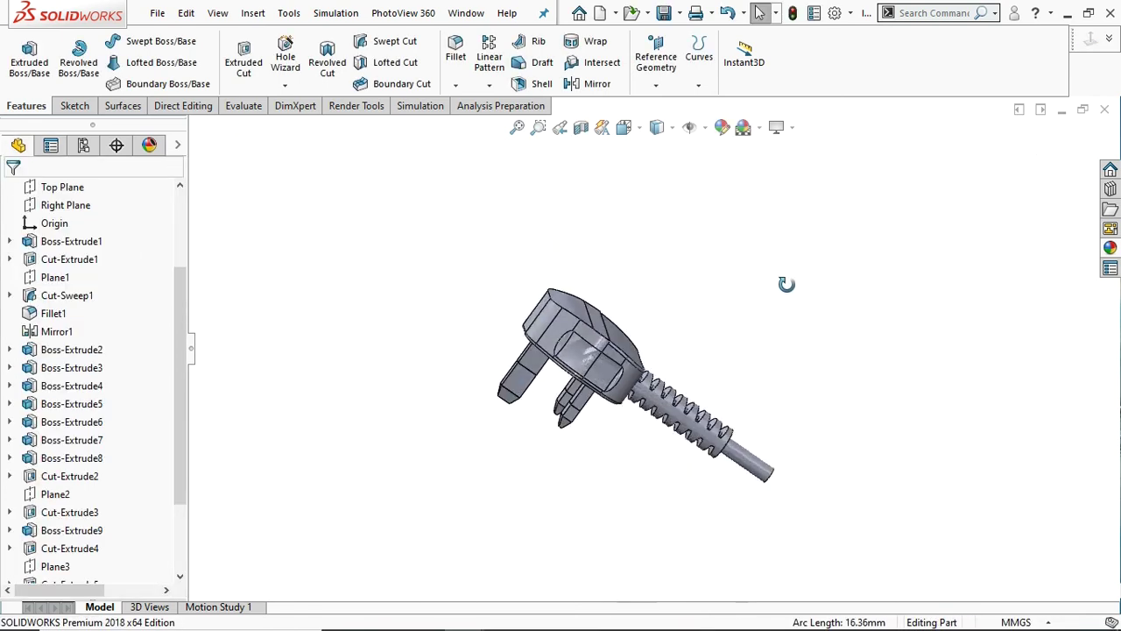
pyautogui.click(455, 53)
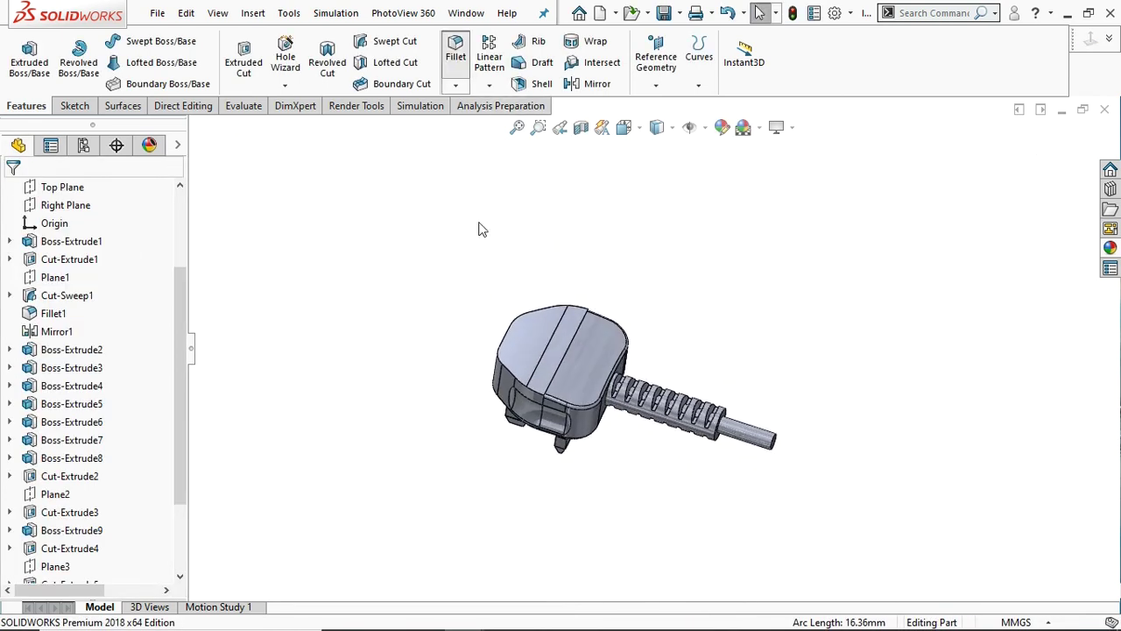
pyautogui.click(507, 374)
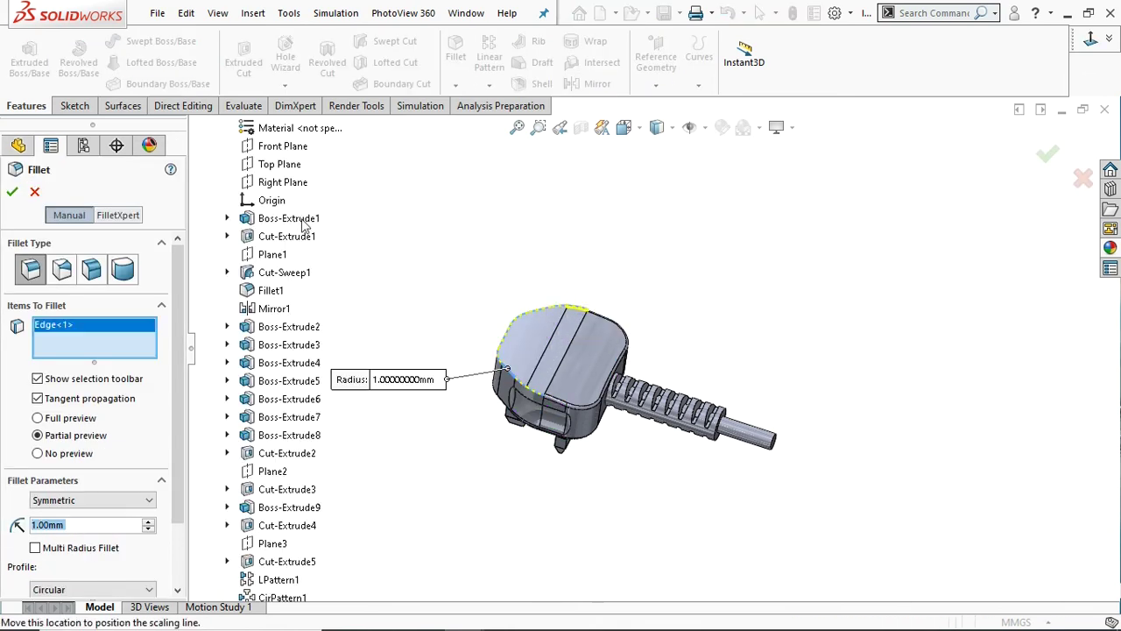
pyautogui.click(33, 192)
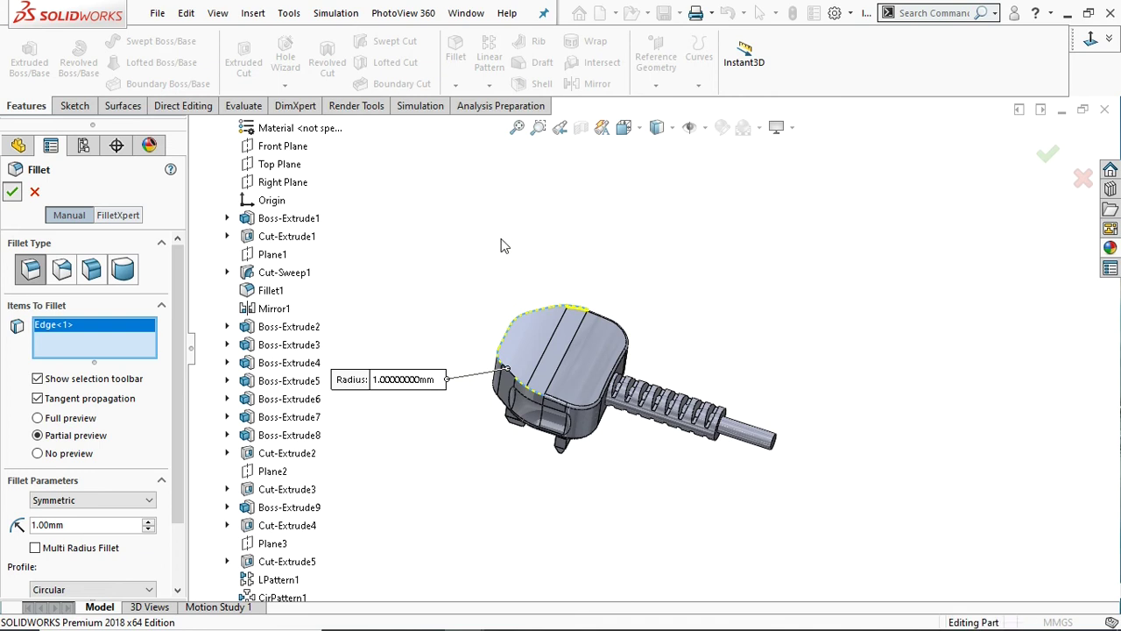
pyautogui.scroll(-3, 603, 331)
pyautogui.scroll(-3, 577, 356)
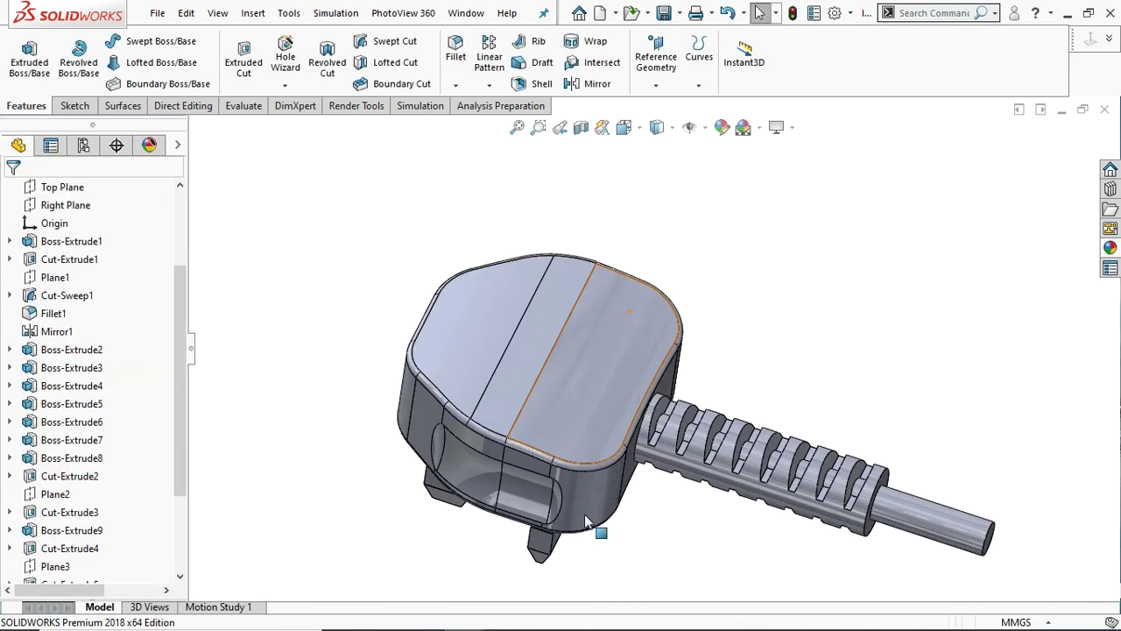
# Orbit the plug to inspect its underside and the three pins.
pyautogui.moveTo(596, 526); pyautogui.dragTo(611, 399, button='middle')
pyautogui.scroll(-3, 615, 459)
pyautogui.moveTo(705, 335); pyautogui.dragTo(756, 286, button='middle')
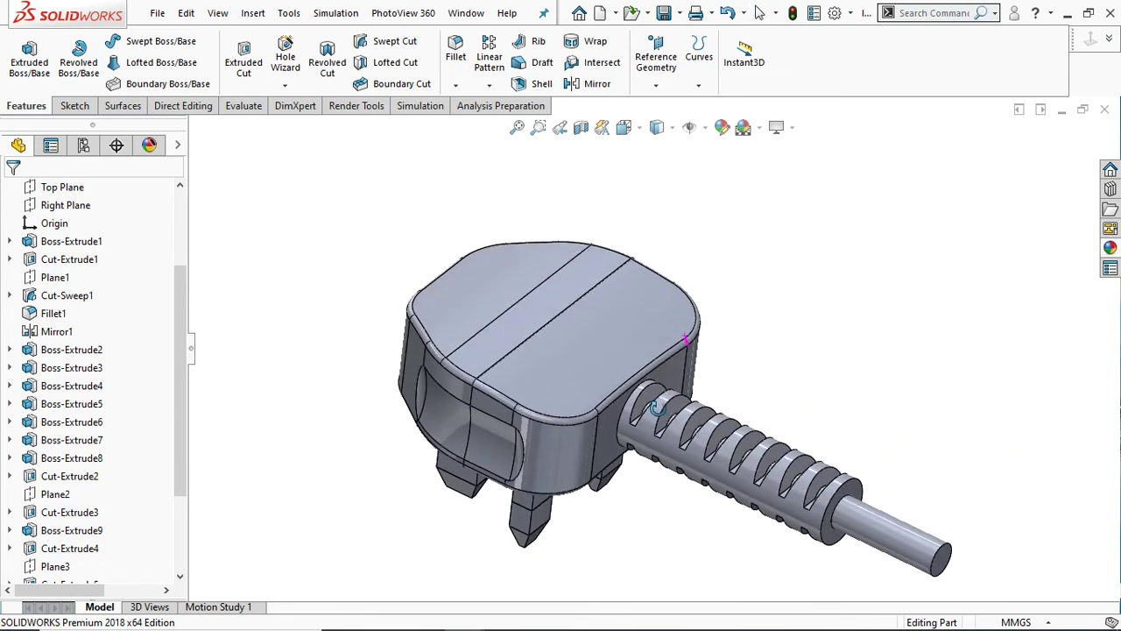
pyautogui.moveTo(637, 323)
pyautogui.mouseDown(button='middle')
pyautogui.moveTo(765, 355)
pyautogui.moveTo(804, 218)
pyautogui.moveTo(724, 316)
pyautogui.moveTo(644, 273)
pyautogui.moveTo(756, 303)
pyautogui.moveTo(747, 422)
pyautogui.moveTo(650, 210)
pyautogui.mouseUp(button='middle')
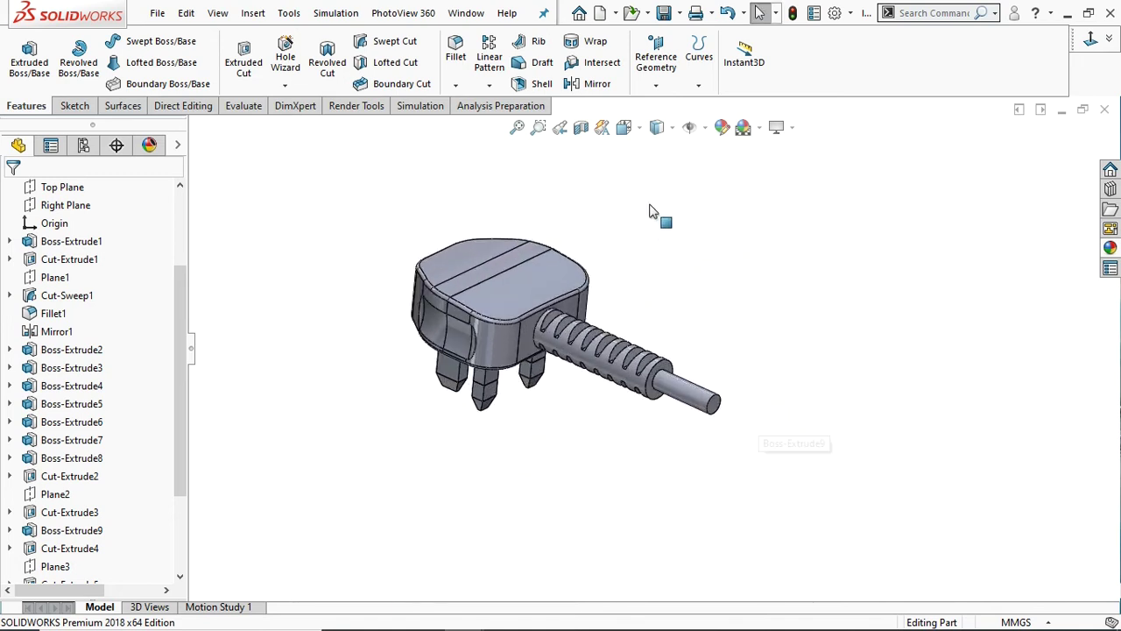
# Switch the display style to Shaded, then back to Shaded With Edges.
pyautogui.click(672, 131)
pyautogui.click(665, 175)
pyautogui.moveTo(627, 292)
pyautogui.mouseDown(button='middle')
pyautogui.moveTo(671, 258)
pyautogui.moveTo(692, 290)
pyautogui.moveTo(631, 321)
pyautogui.moveTo(656, 329)
pyautogui.moveTo(656, 294)
pyautogui.mouseUp(button='middle')
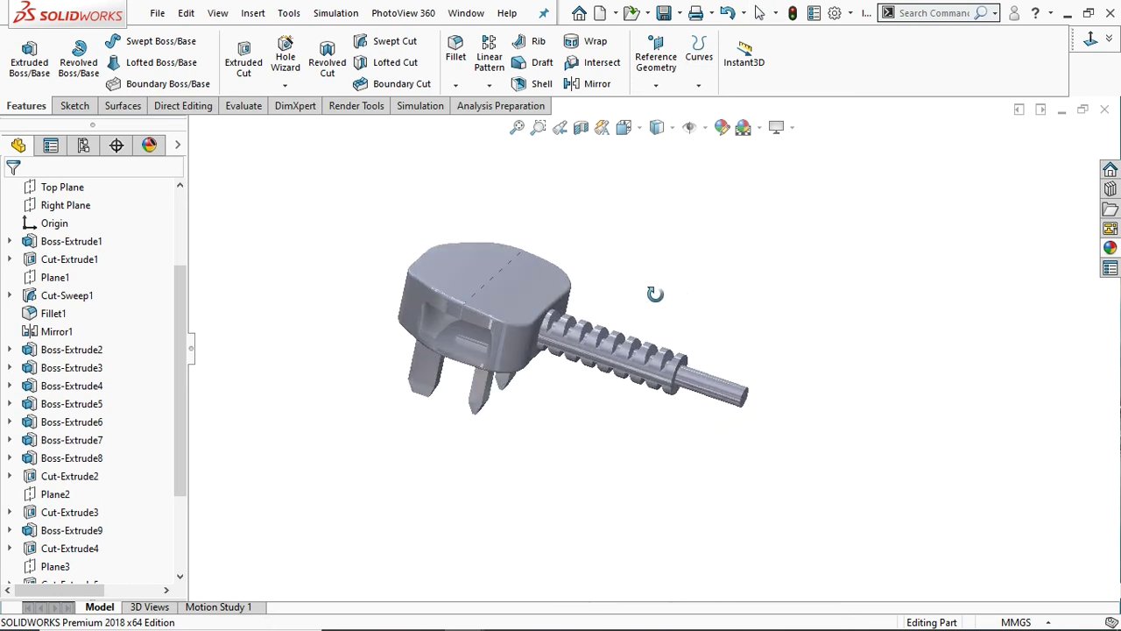
pyautogui.click(705, 130)
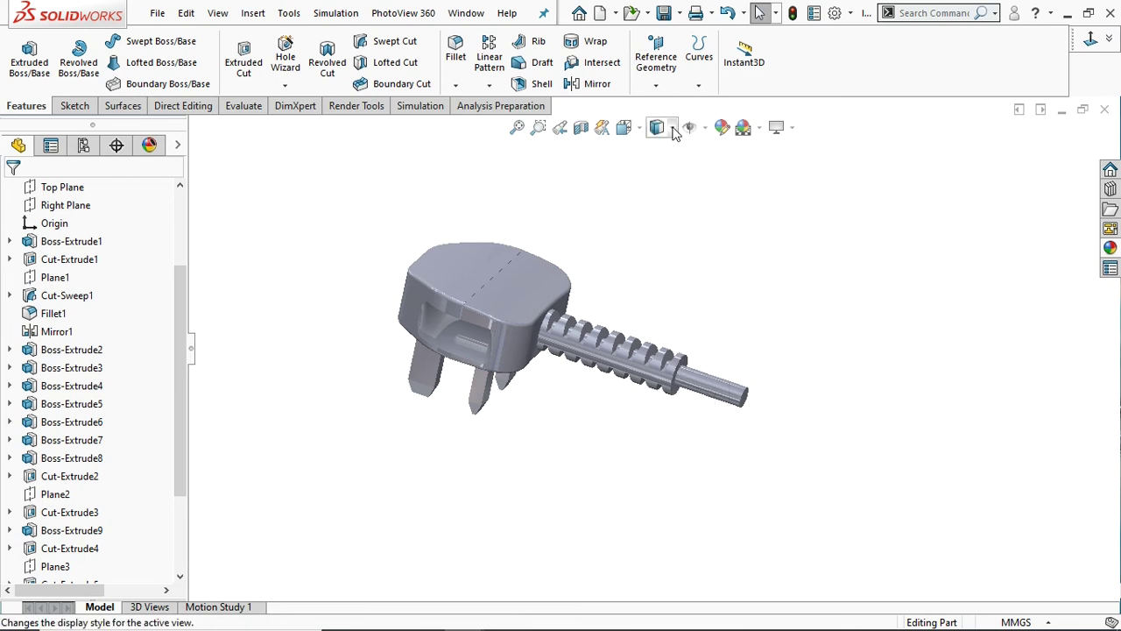
pyautogui.click(673, 128)
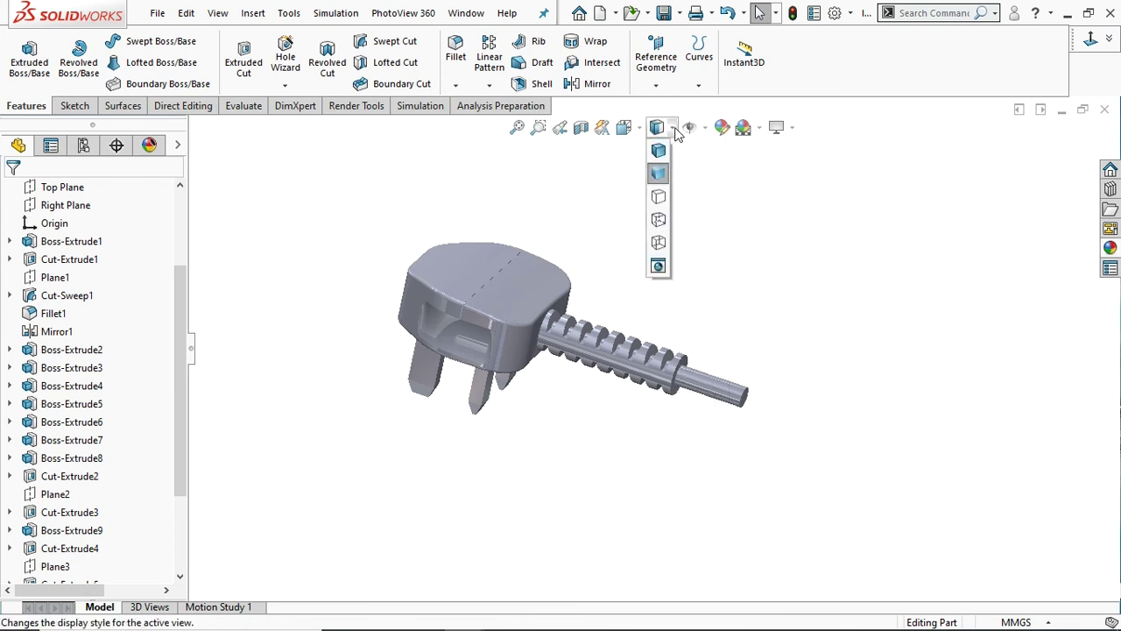
pyautogui.click(666, 156)
pyautogui.scroll(-4, 578, 330)
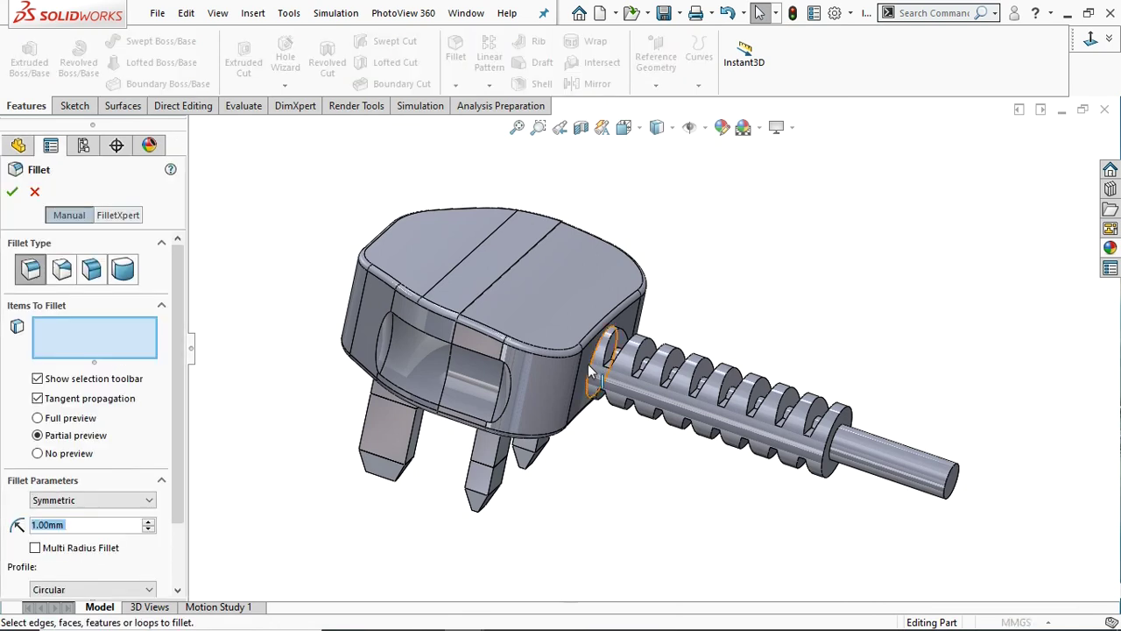
# Round the circular edge at the ribbed boss base with a 1.00 mm fillet.
pyautogui.click(593, 353)
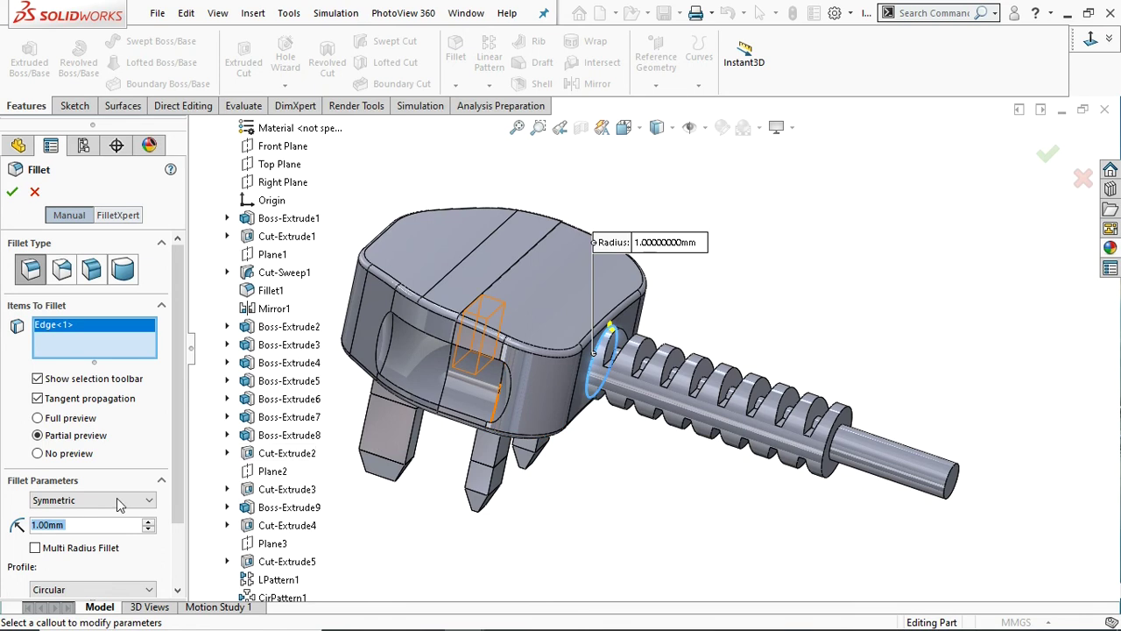
pyautogui.click(11, 193)
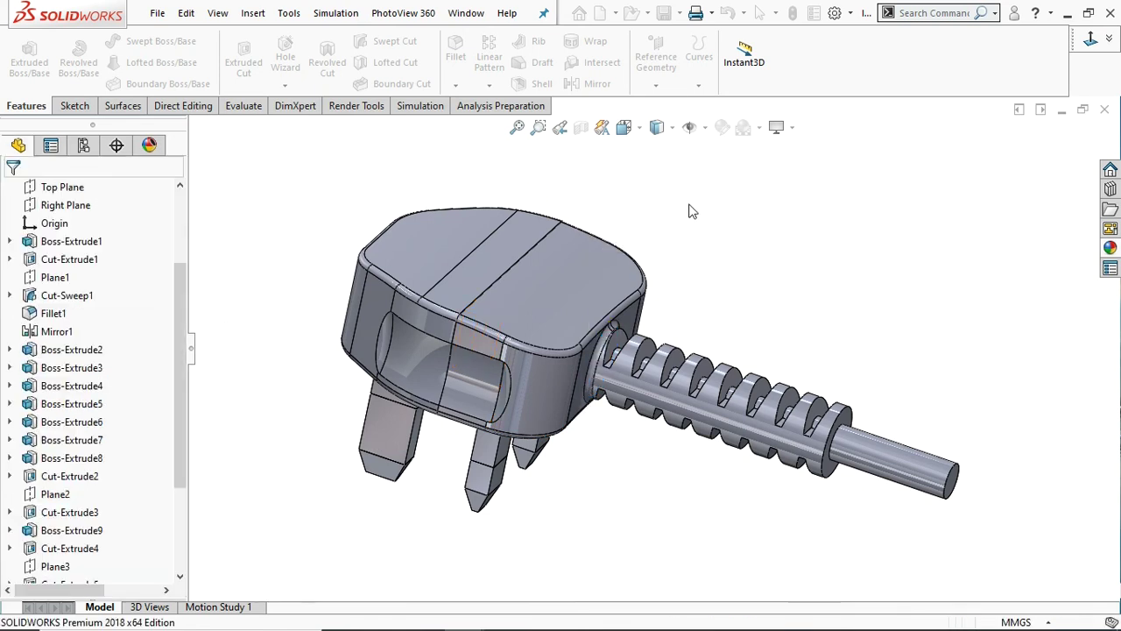
pyautogui.scroll(-1, 743, 337)
pyautogui.scroll(-1, 743, 359)
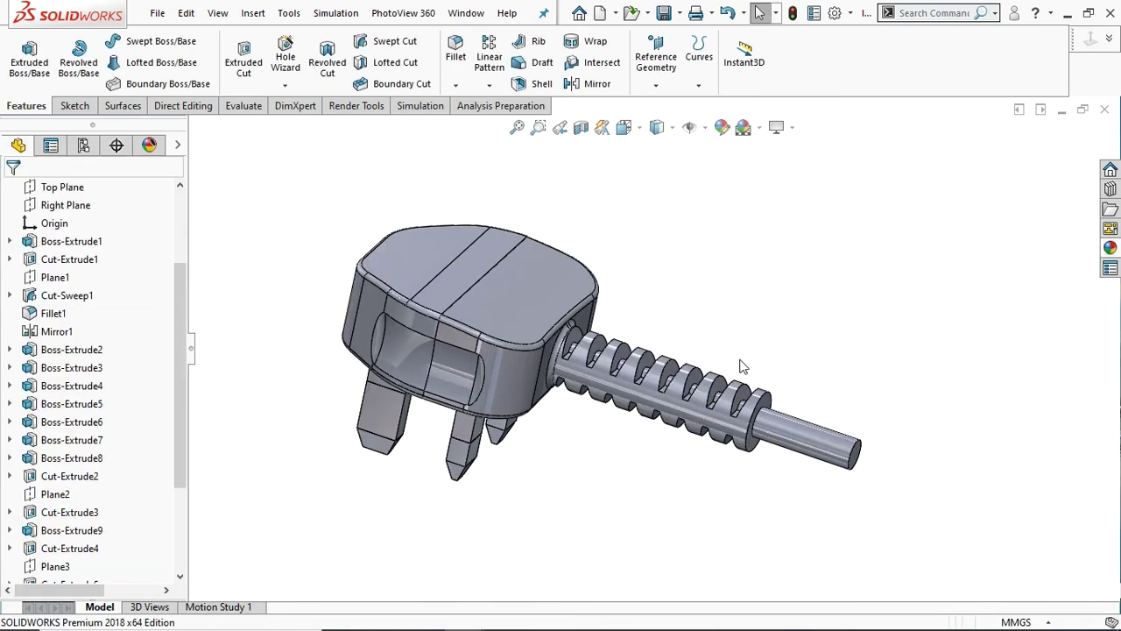
# Rotate the view to a frontal angle and try selecting the Front Plane.
pyautogui.scroll(-1, 743, 362)
pyautogui.scroll(-1, 672, 328)
pyautogui.moveTo(662, 324); pyautogui.dragTo(646, 321, button='middle')
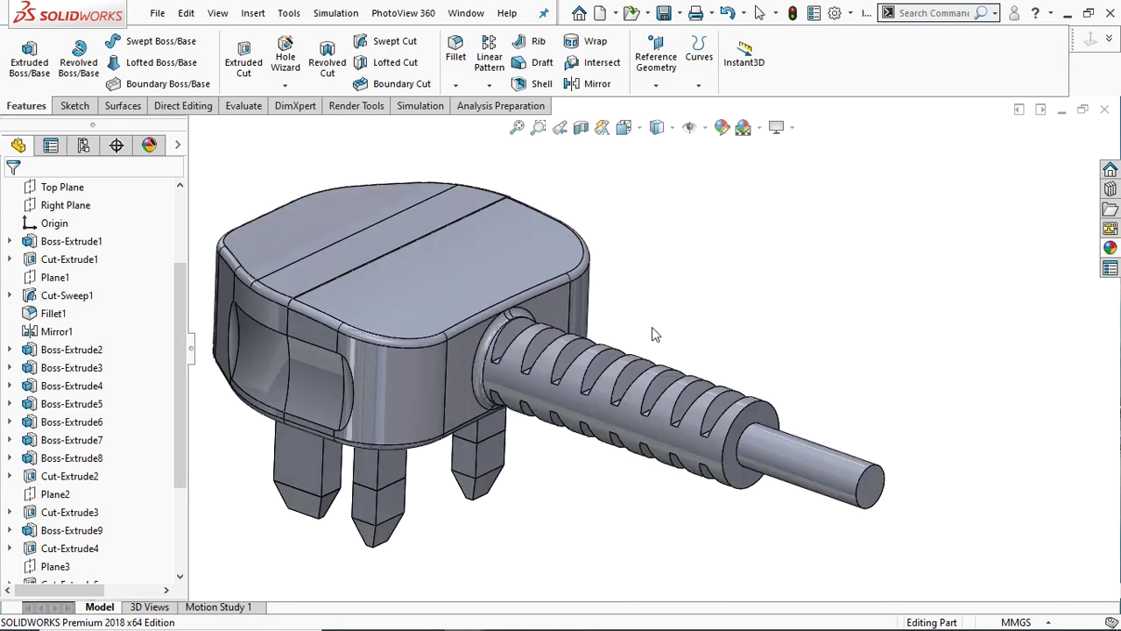
pyautogui.scroll(2, 690, 369)
pyautogui.scroll(2, 815, 443)
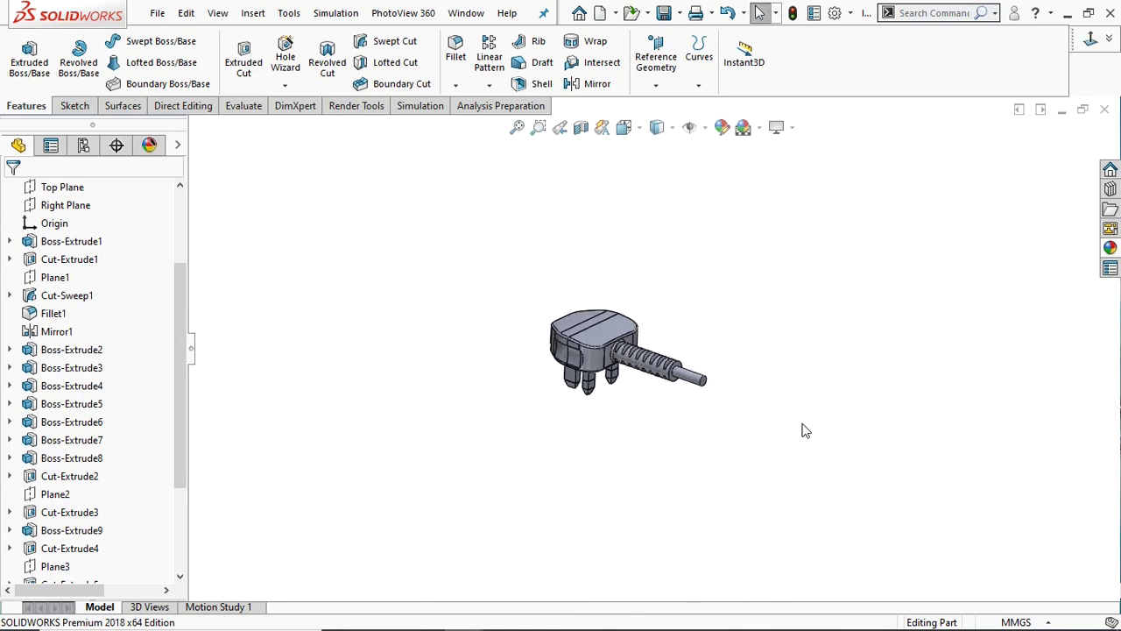
pyautogui.scroll(-1, 727, 382)
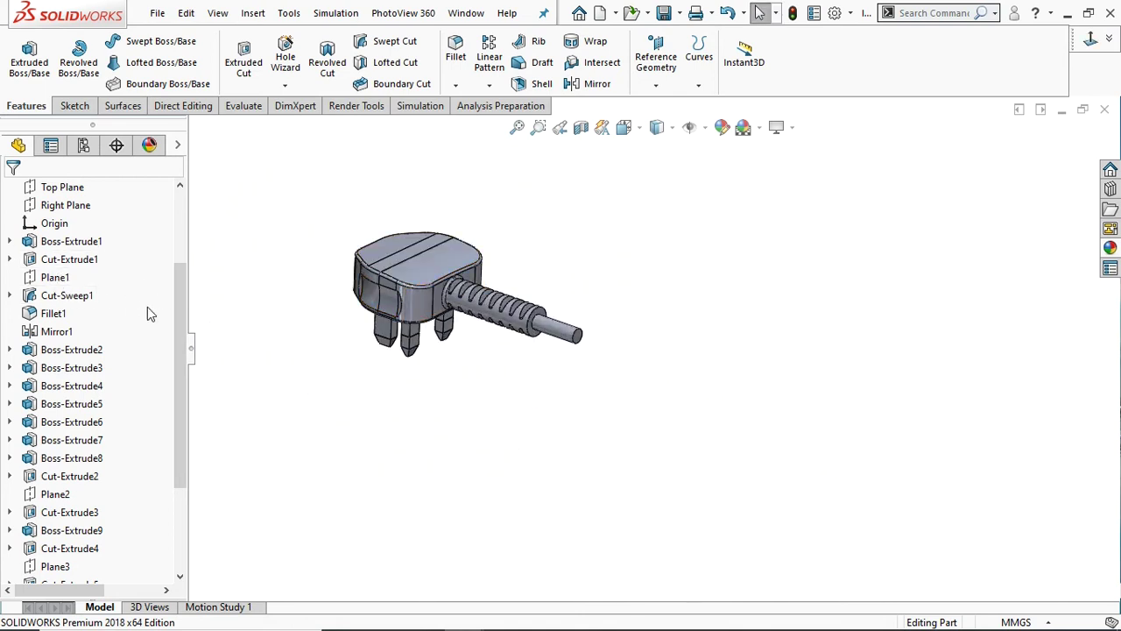
pyautogui.moveTo(180, 345); pyautogui.dragTo(179, 273)
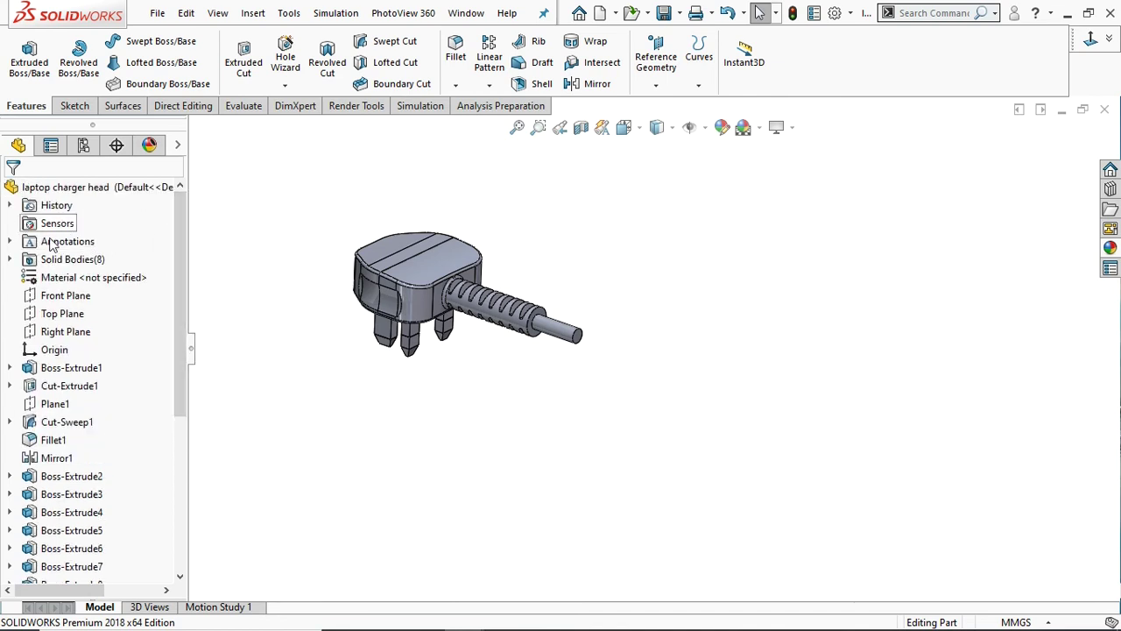
pyautogui.click(52, 297)
pyautogui.moveTo(319, 342)
pyautogui.mouseDown(button='middle')
pyautogui.moveTo(382, 371)
pyautogui.moveTo(337, 401)
pyautogui.moveTo(349, 323)
pyautogui.mouseUp(button='middle')
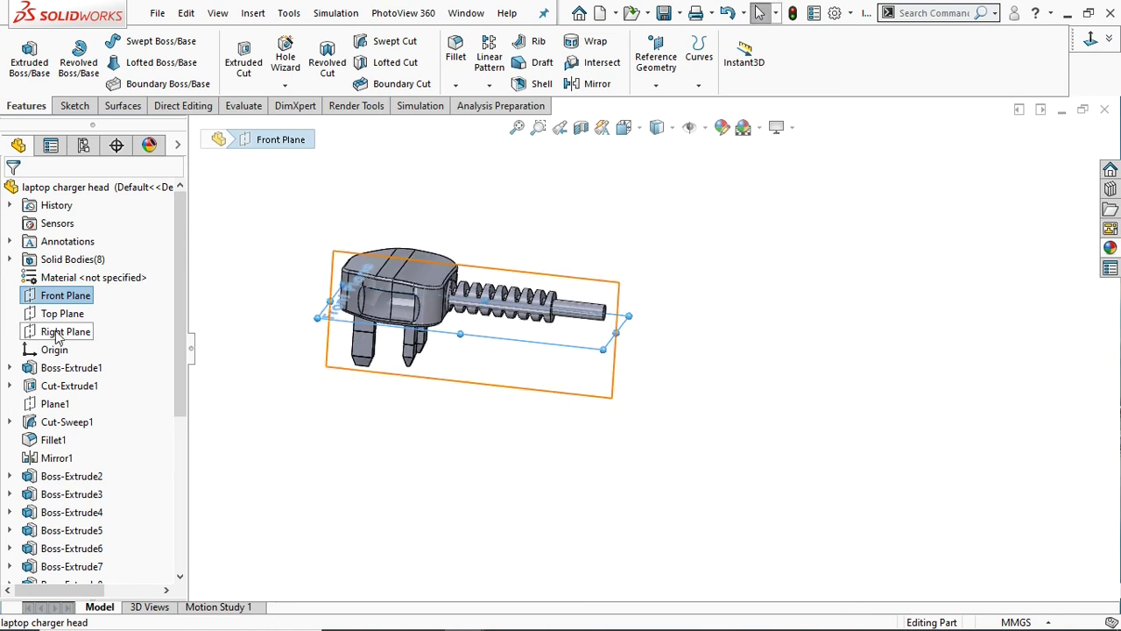
# Select the Right Plane and view it Normal To.
pyautogui.click(57, 333)
pyautogui.moveTo(343, 382)
pyautogui.mouseDown(button='middle')
pyautogui.moveTo(418, 412)
pyautogui.moveTo(348, 367)
pyautogui.mouseUp(button='middle')
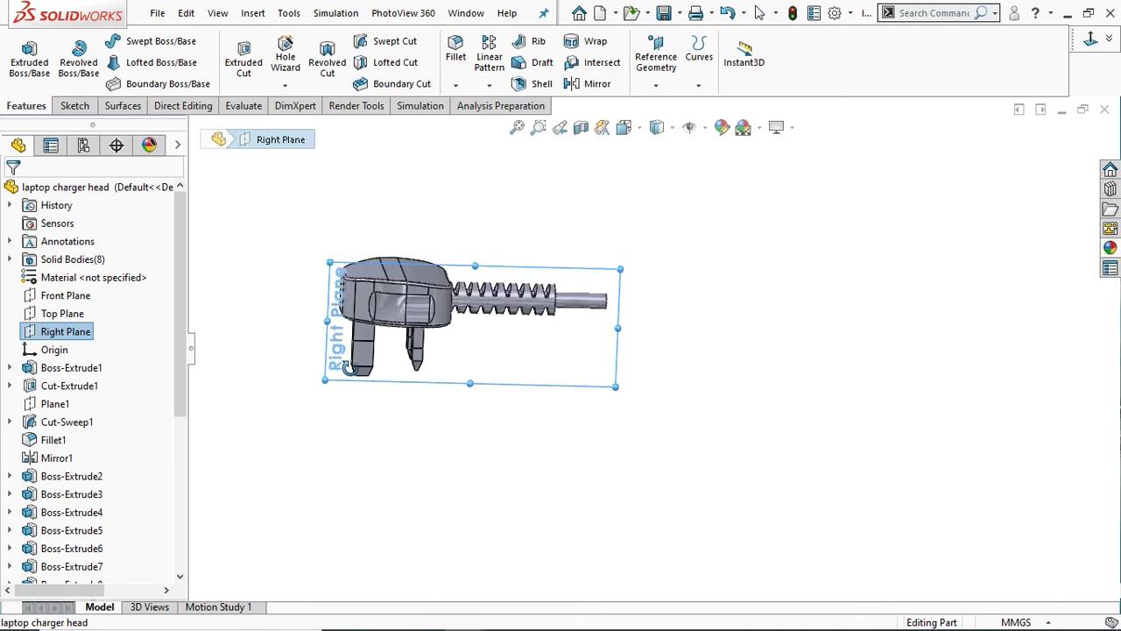
pyautogui.click(67, 330)
pyautogui.click(58, 334)
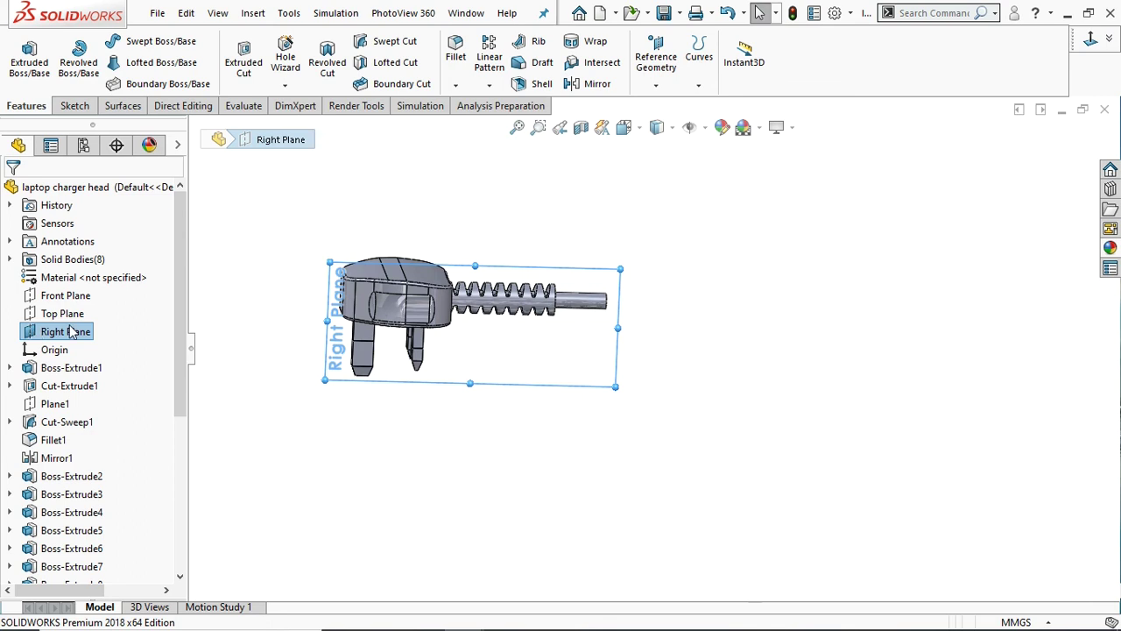
pyautogui.click(1086, 44)
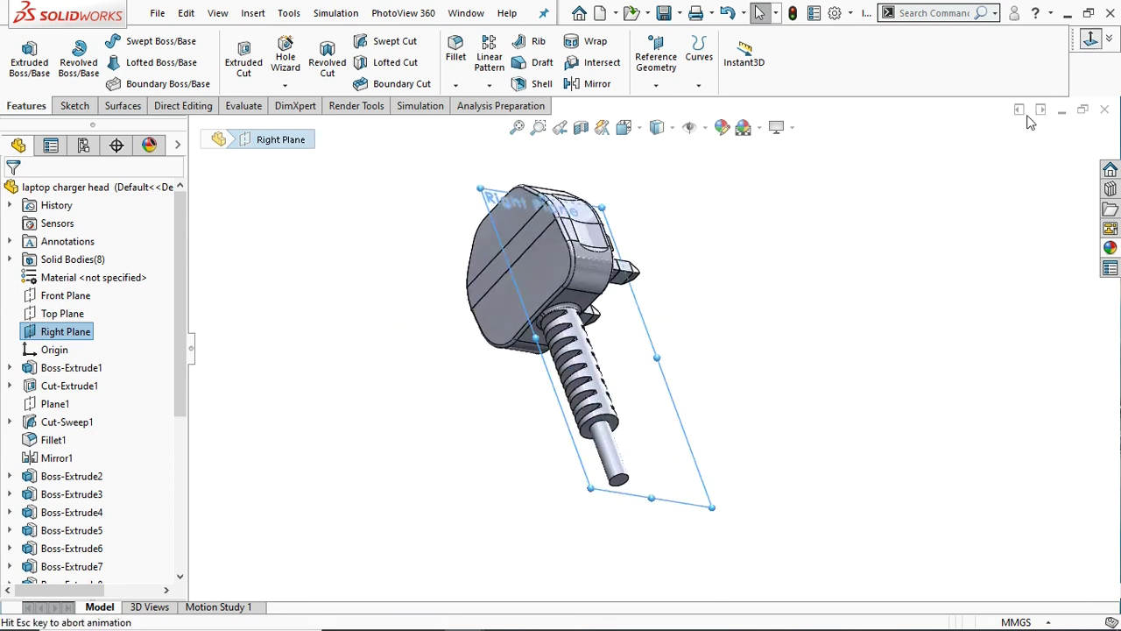
# Open a new sketch on the Right Plane.
pyautogui.scroll(3, 692, 447)
pyautogui.scroll(2, 671, 460)
pyautogui.scroll(-2, 674, 429)
pyautogui.scroll(-2, 643, 302)
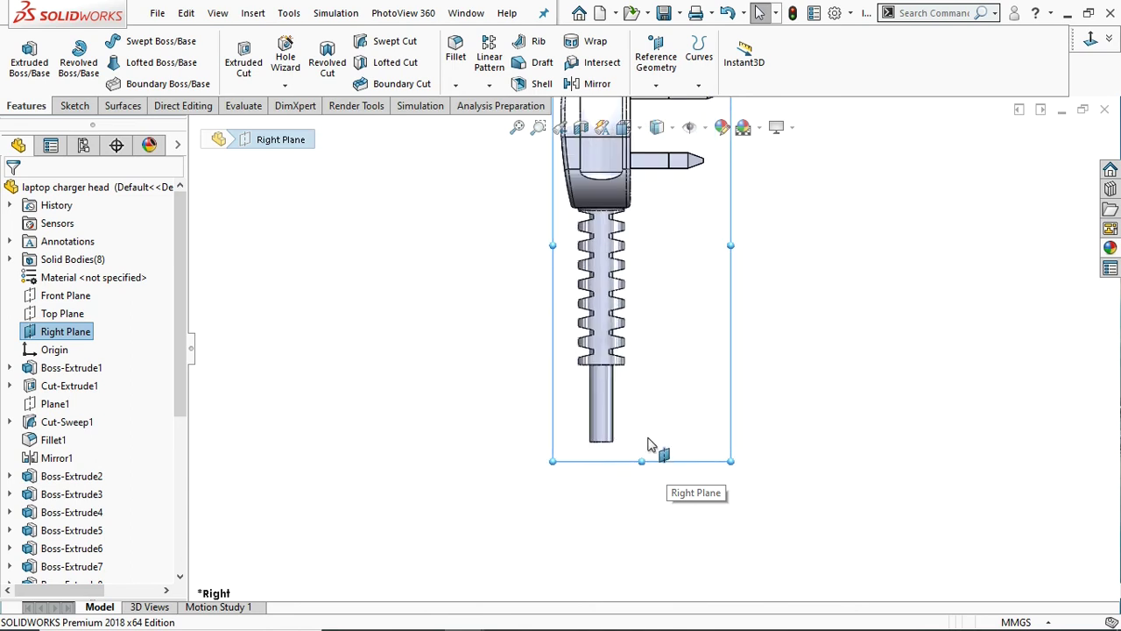
pyautogui.scroll(-1, 650, 445)
pyautogui.scroll(1, 637, 442)
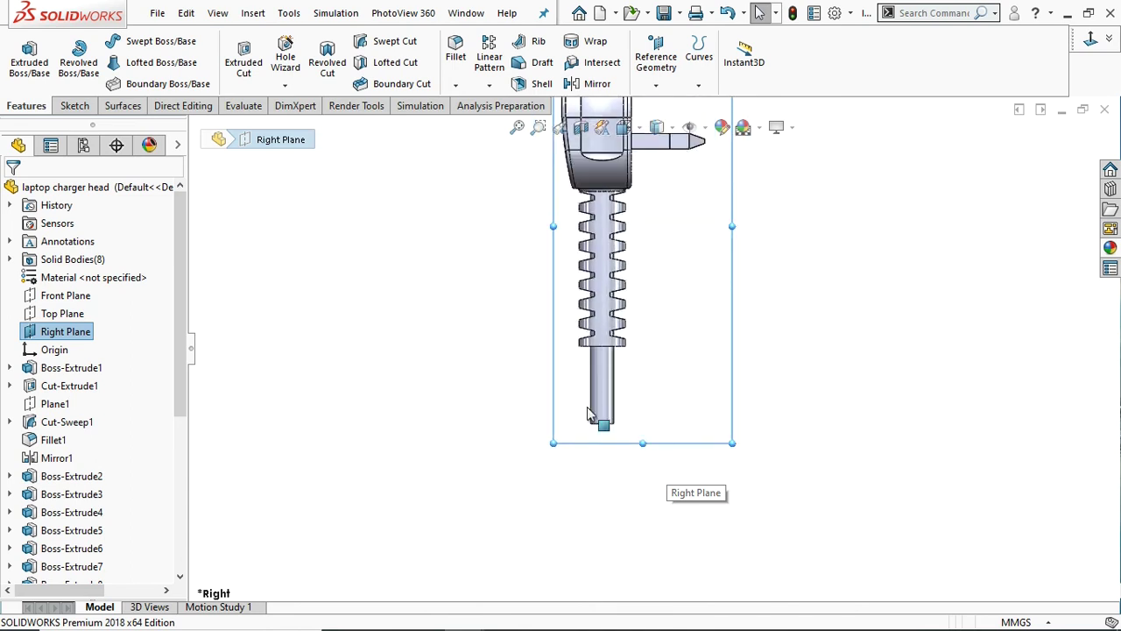
pyautogui.click(74, 106)
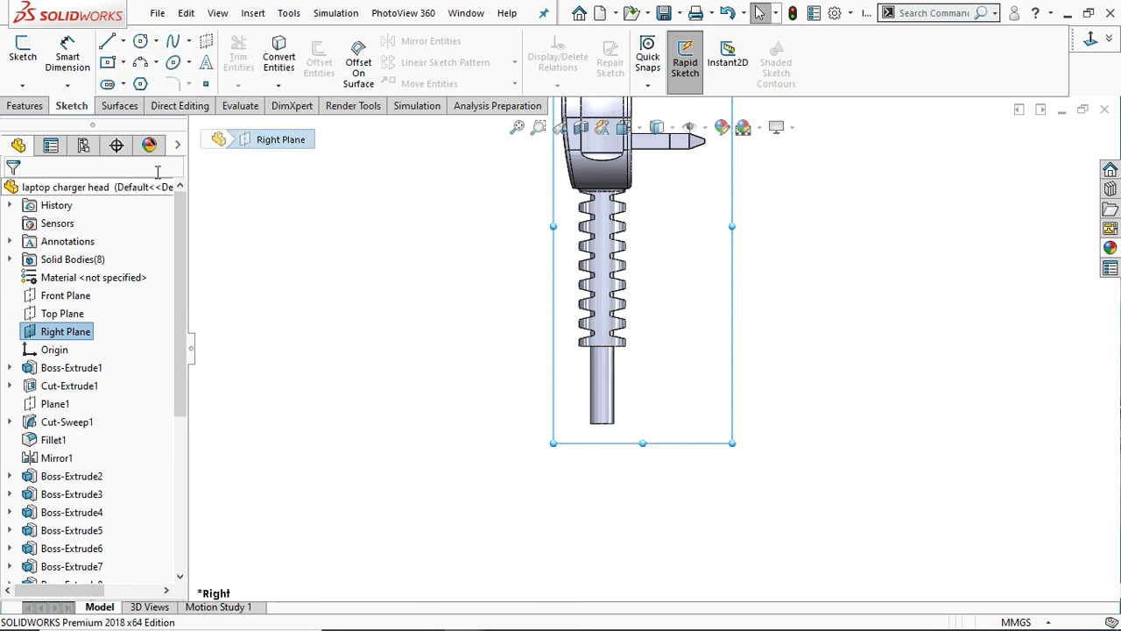
# Draw a short vertical line down from the shaft's bottom end.
pyautogui.click(107, 41)
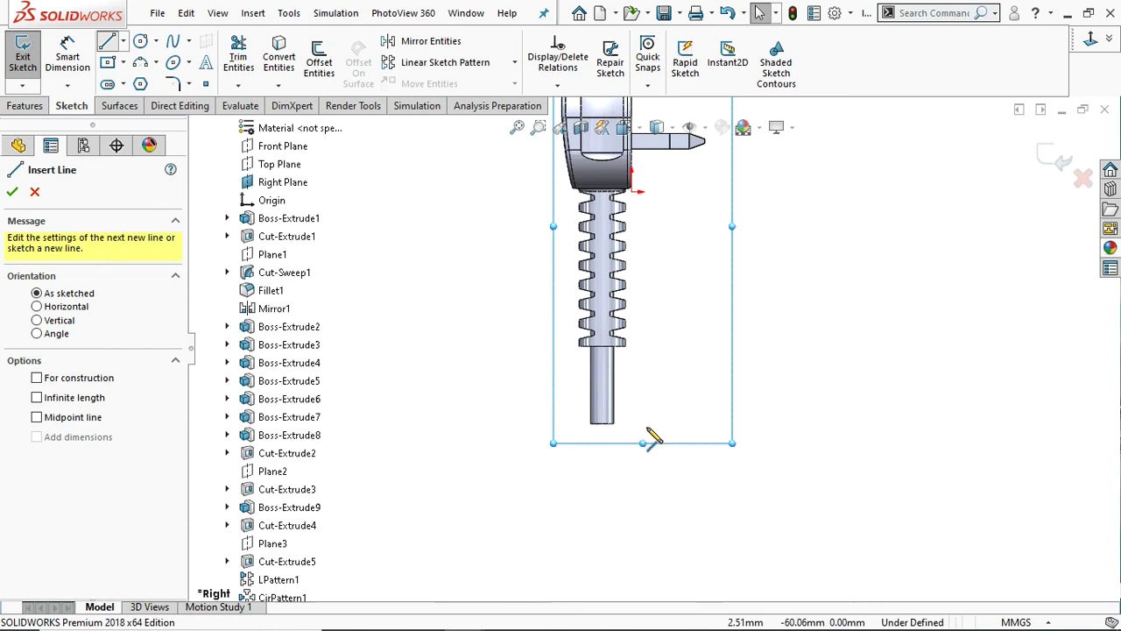
pyautogui.click(602, 425)
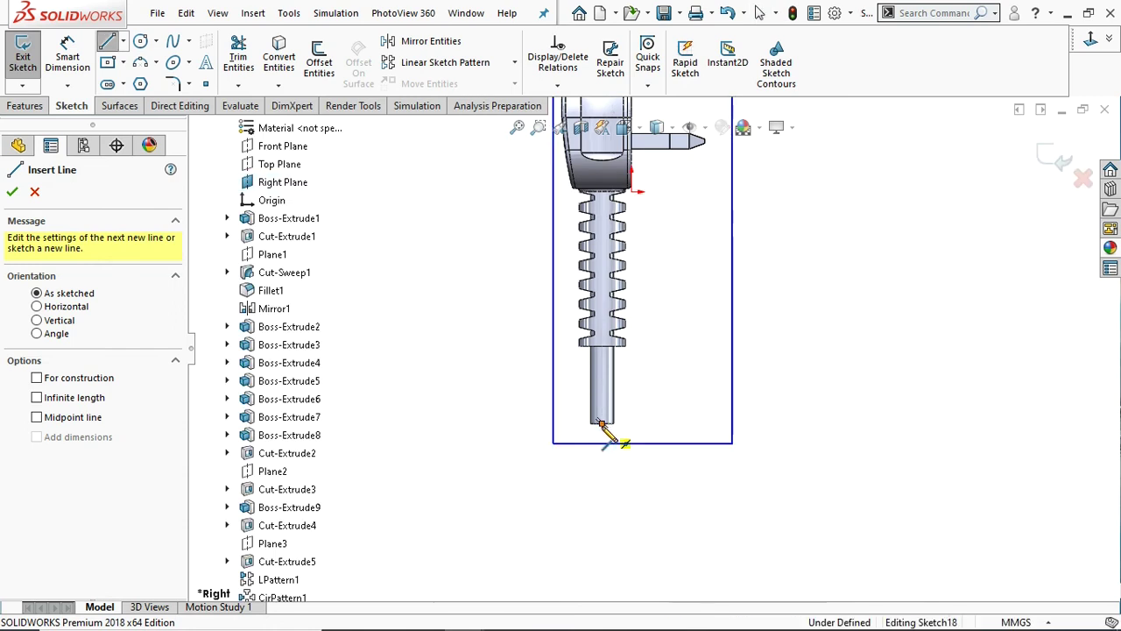
pyautogui.click(602, 478)
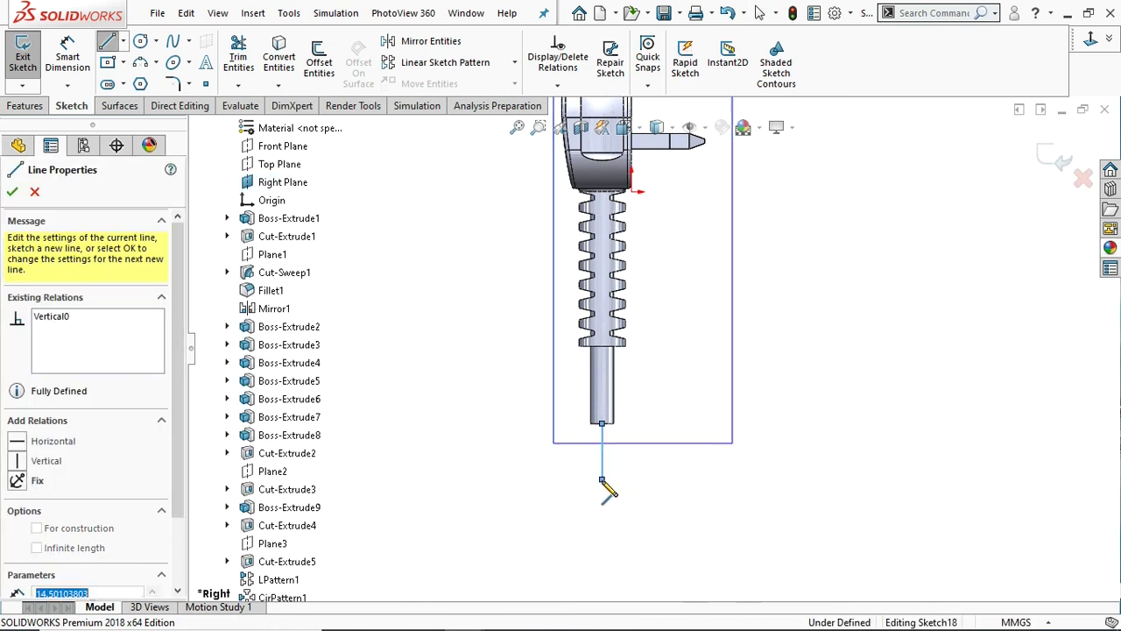
pyautogui.rightClick(624, 491)
pyautogui.click(645, 434)
pyautogui.scroll(3, 662, 462)
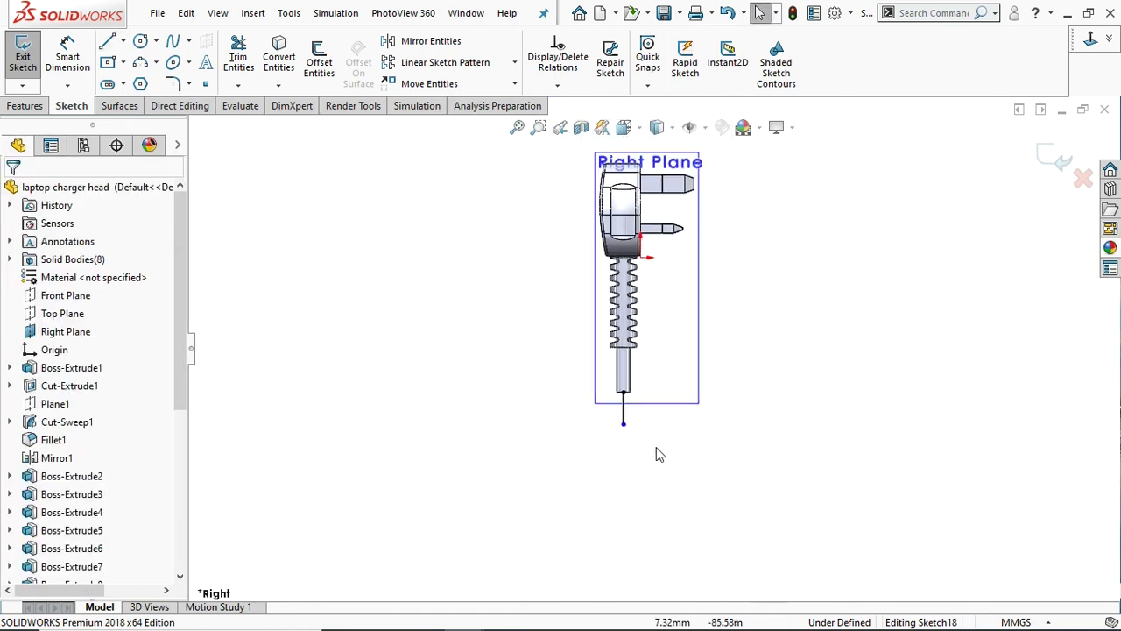
# Continue with a four-point spline curving down from the line's lower end.
pyautogui.click(174, 41)
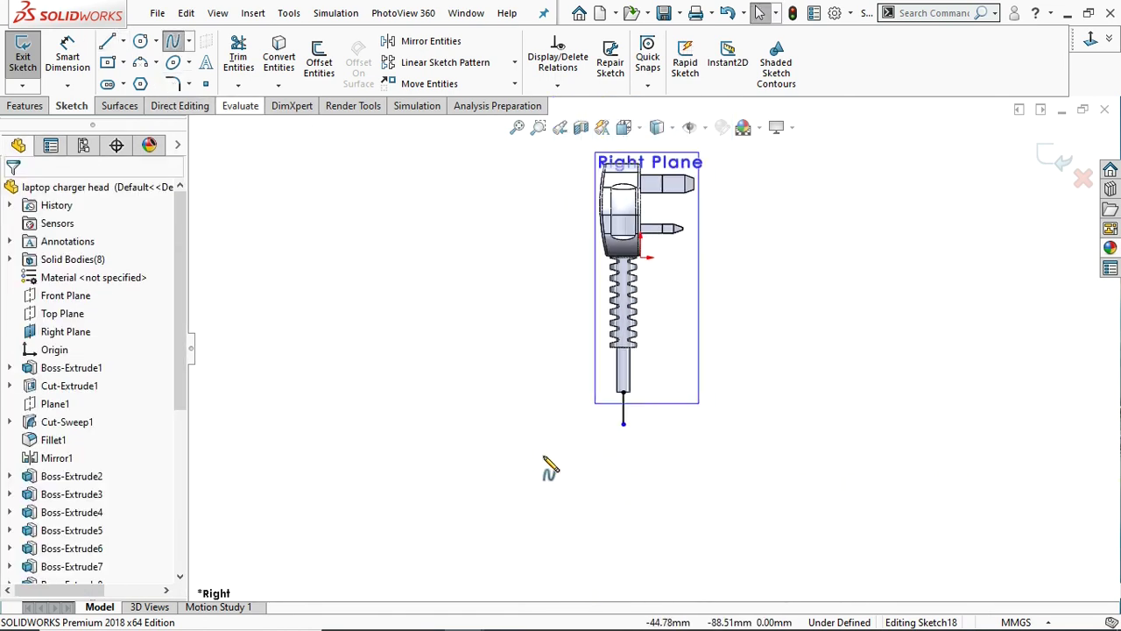
pyautogui.click(623, 424)
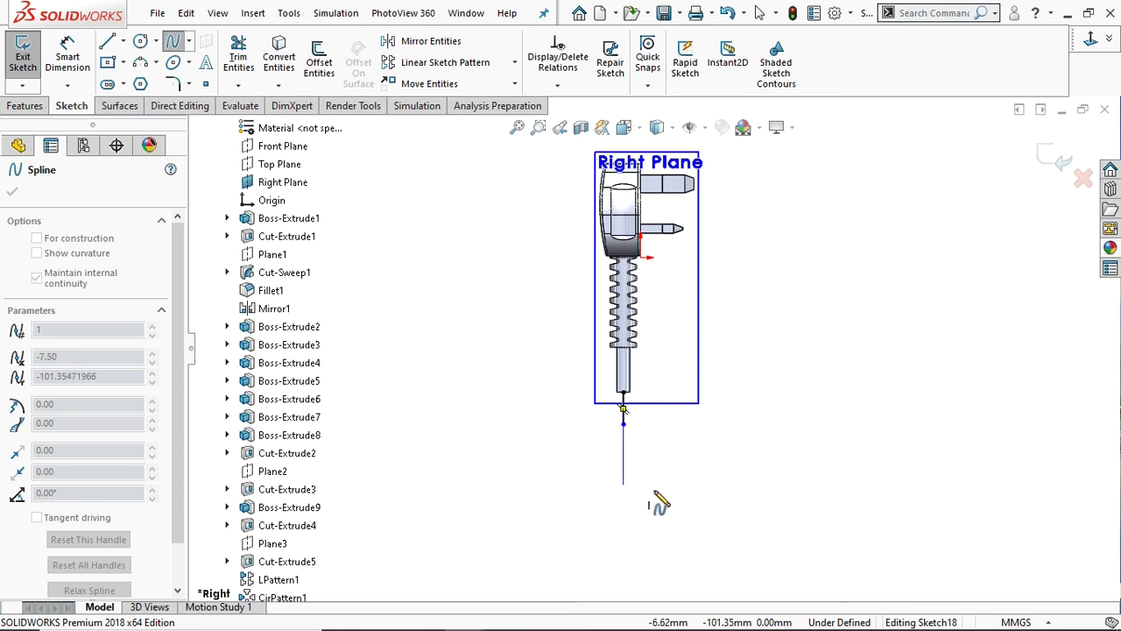
pyautogui.click(656, 490)
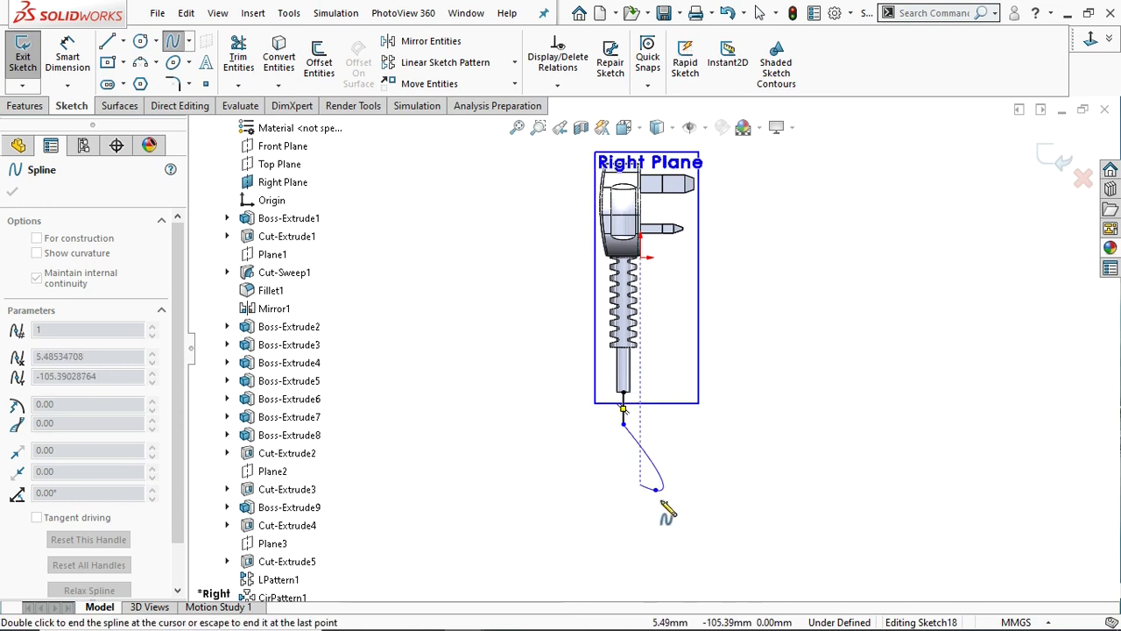
pyautogui.click(708, 526)
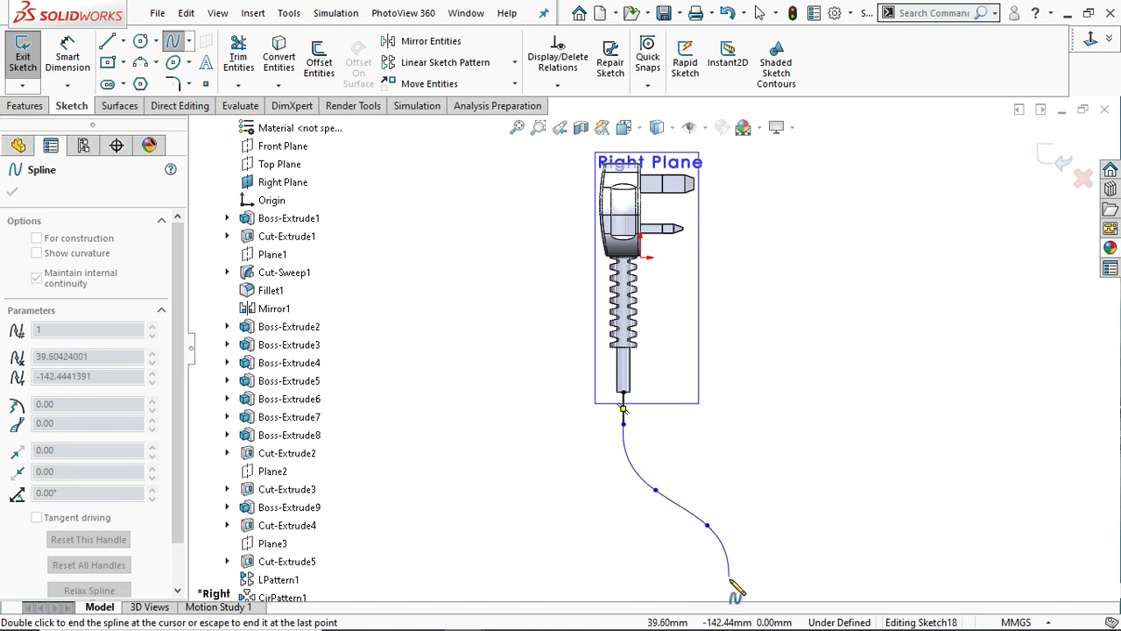
pyautogui.click(730, 582)
pyautogui.rightClick(729, 587)
pyautogui.click(776, 482)
# Orbit to check the path in 3D, then exit the cable path sketch (Sketch18).
pyautogui.moveTo(731, 465)
pyautogui.mouseDown(button='middle')
pyautogui.moveTo(909, 237)
pyautogui.moveTo(811, 284)
pyautogui.mouseUp(button='middle')
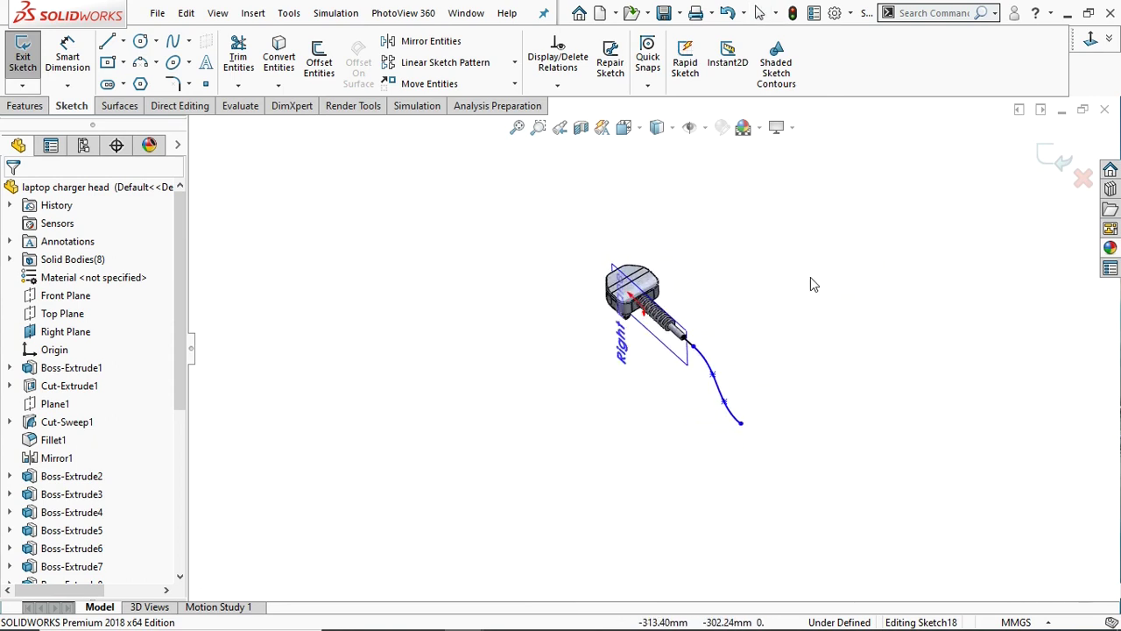
pyautogui.scroll(-3, 701, 350)
pyautogui.scroll(-3, 680, 346)
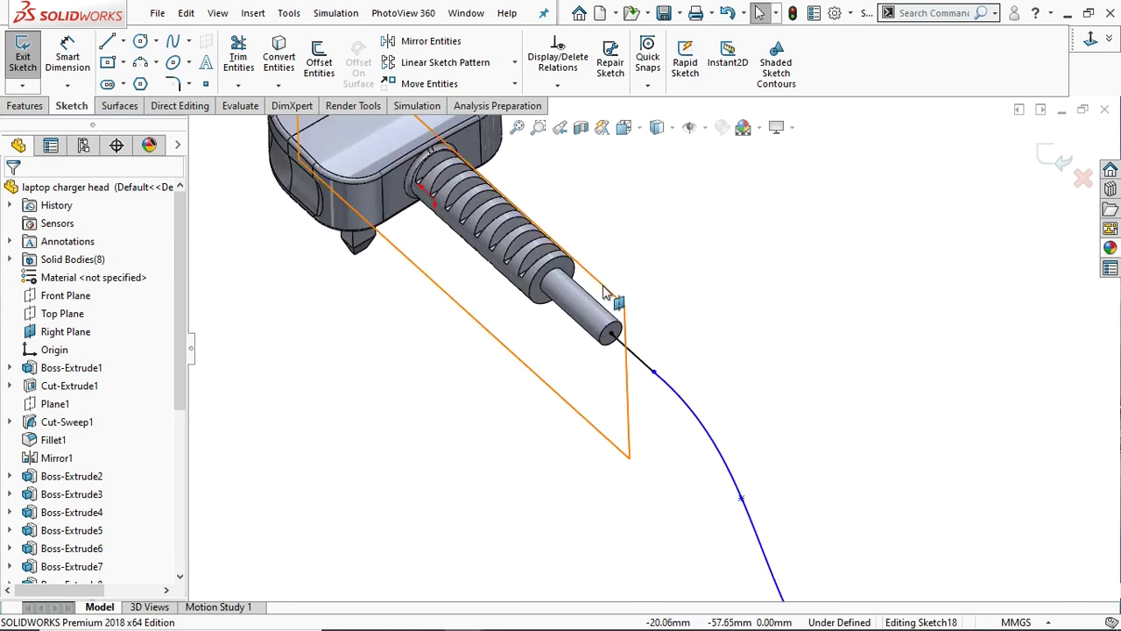
pyautogui.click(610, 293)
pyautogui.click(670, 266)
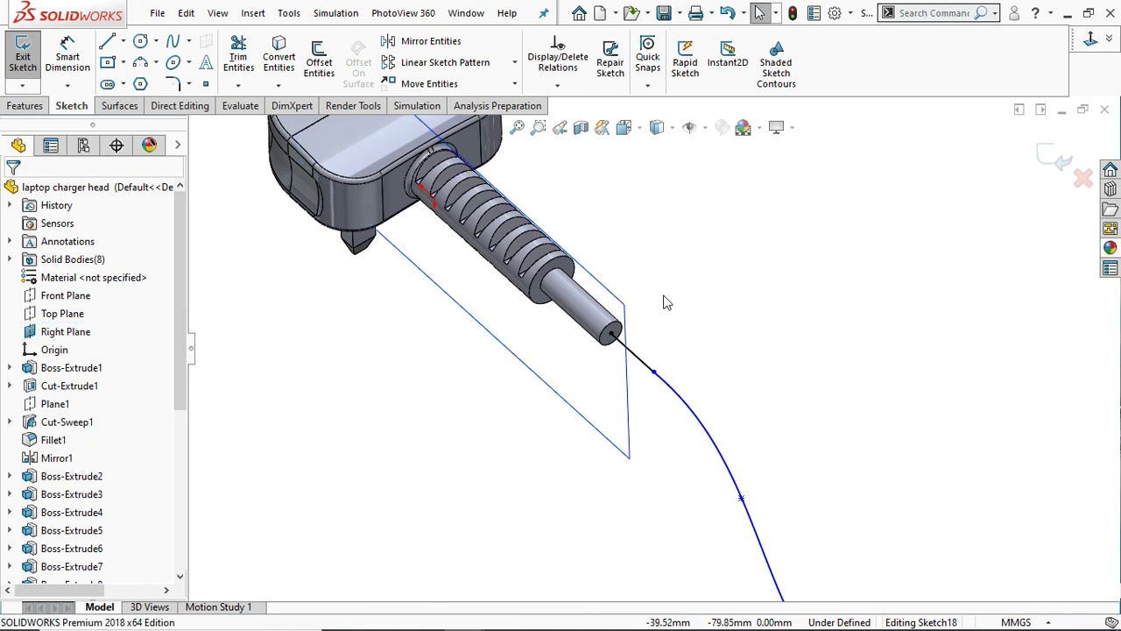
pyautogui.click(632, 395)
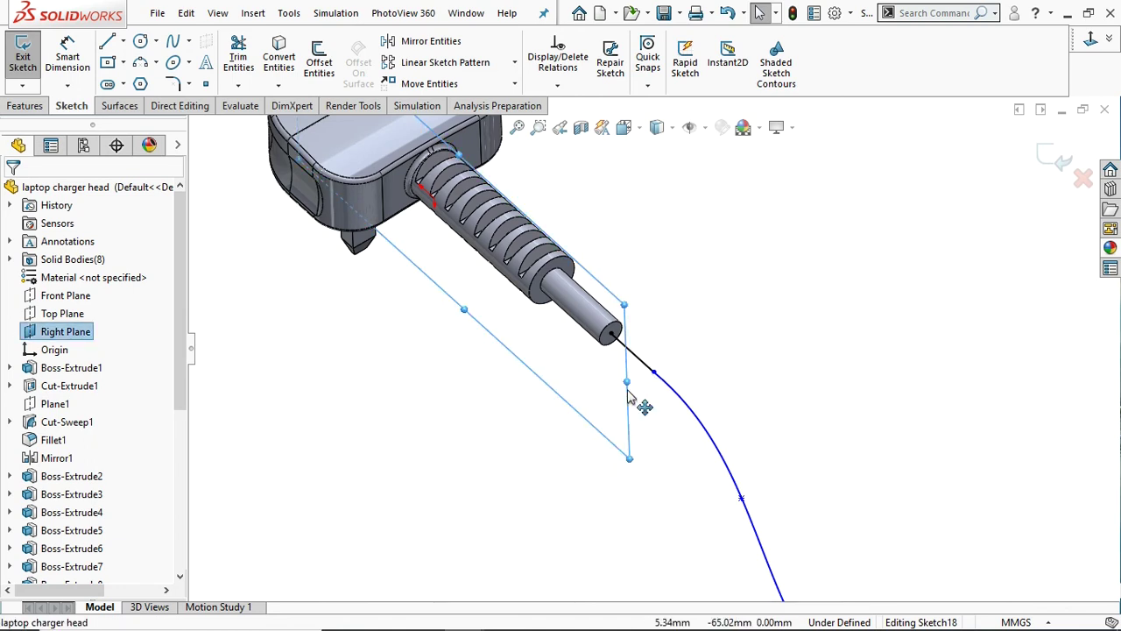
pyautogui.click(709, 339)
pyautogui.scroll(2, 671, 418)
pyautogui.scroll(-1, 613, 346)
pyautogui.scroll(-3, 605, 343)
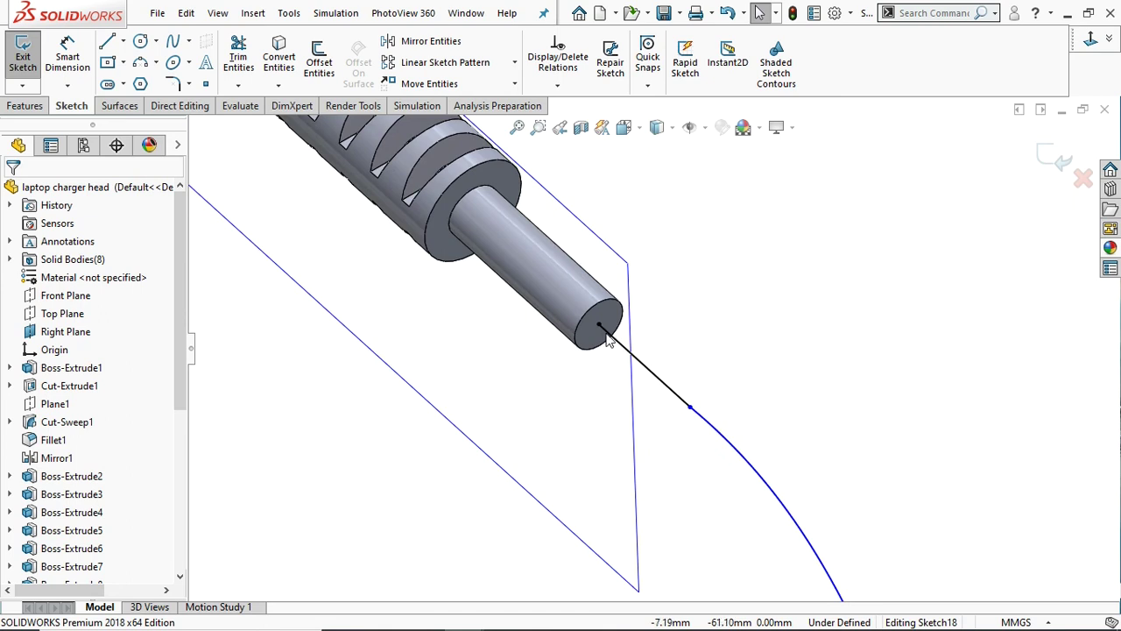
pyautogui.scroll(-1, 598, 341)
pyautogui.click(1043, 155)
# Create the profile sketch Sketch19 on the shaft's flat end face.
pyautogui.click(601, 341)
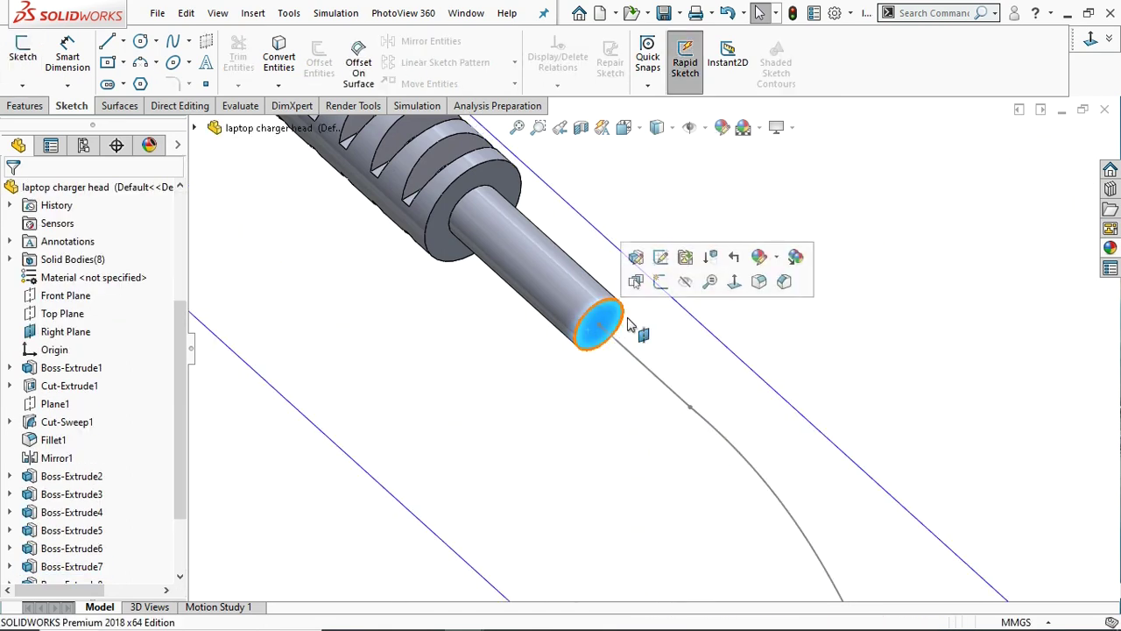
pyautogui.click(661, 285)
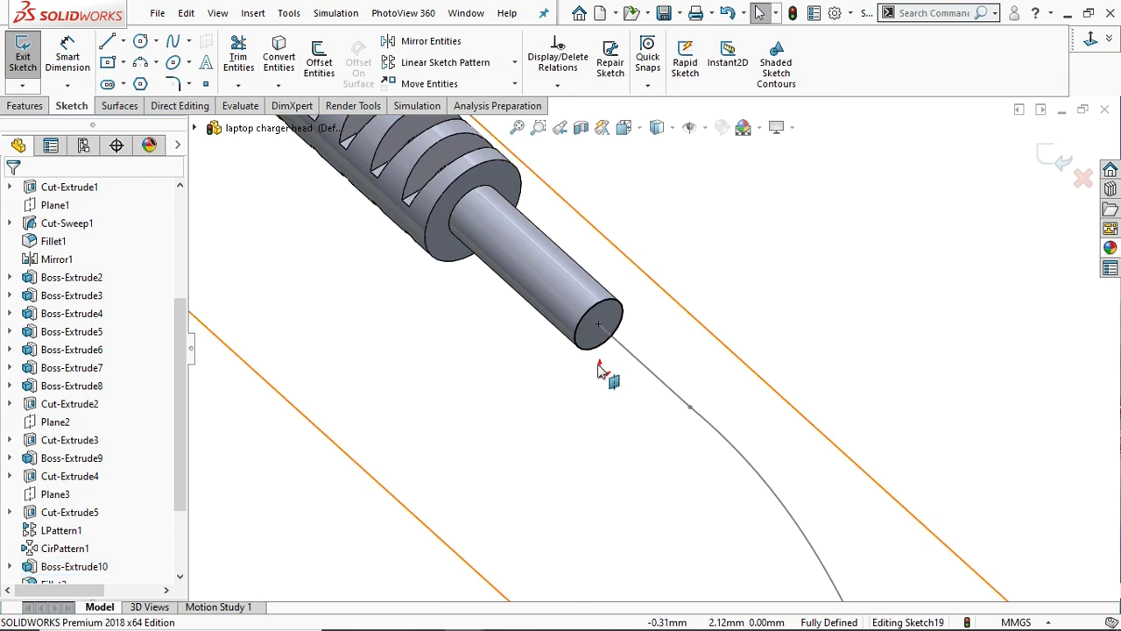
pyautogui.click(1044, 163)
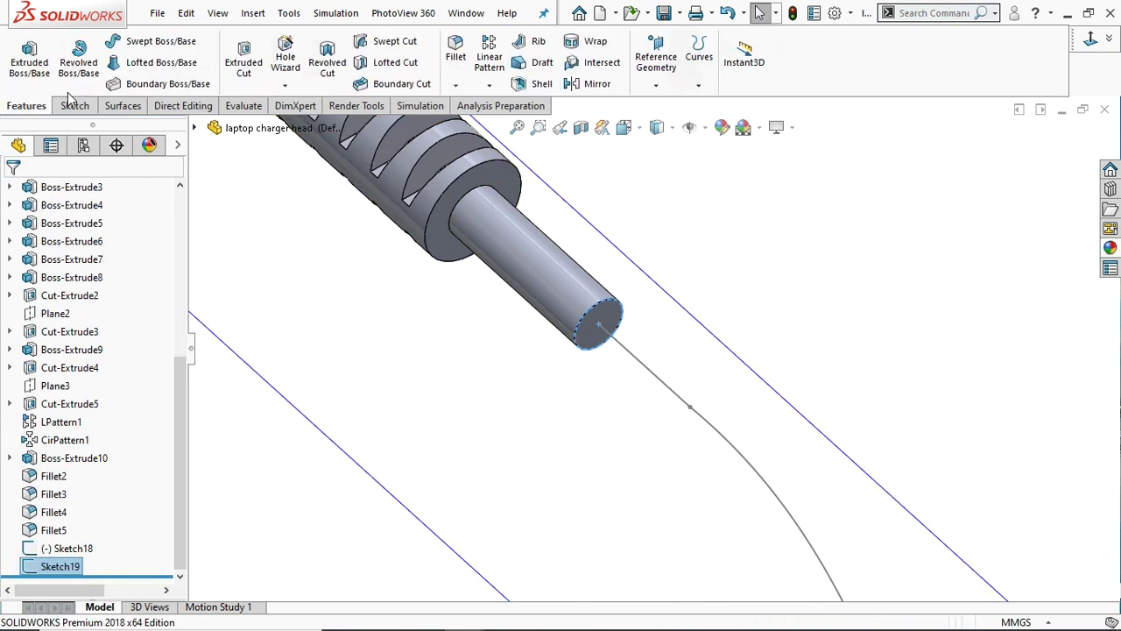
# Sweep Sketch19 along the Sketch18 path to create Sweep1.
pyautogui.click(163, 42)
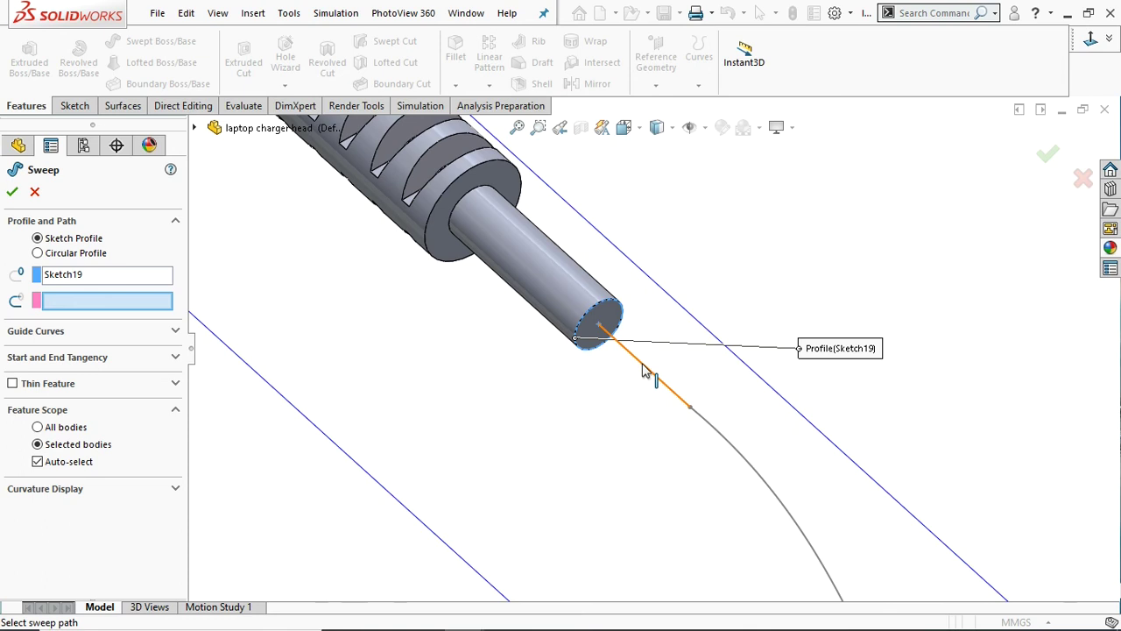
pyautogui.scroll(2, 795, 451)
pyautogui.scroll(2, 795, 450)
pyautogui.scroll(1, 796, 455)
pyautogui.moveTo(748, 456); pyautogui.dragTo(763, 415, button='middle')
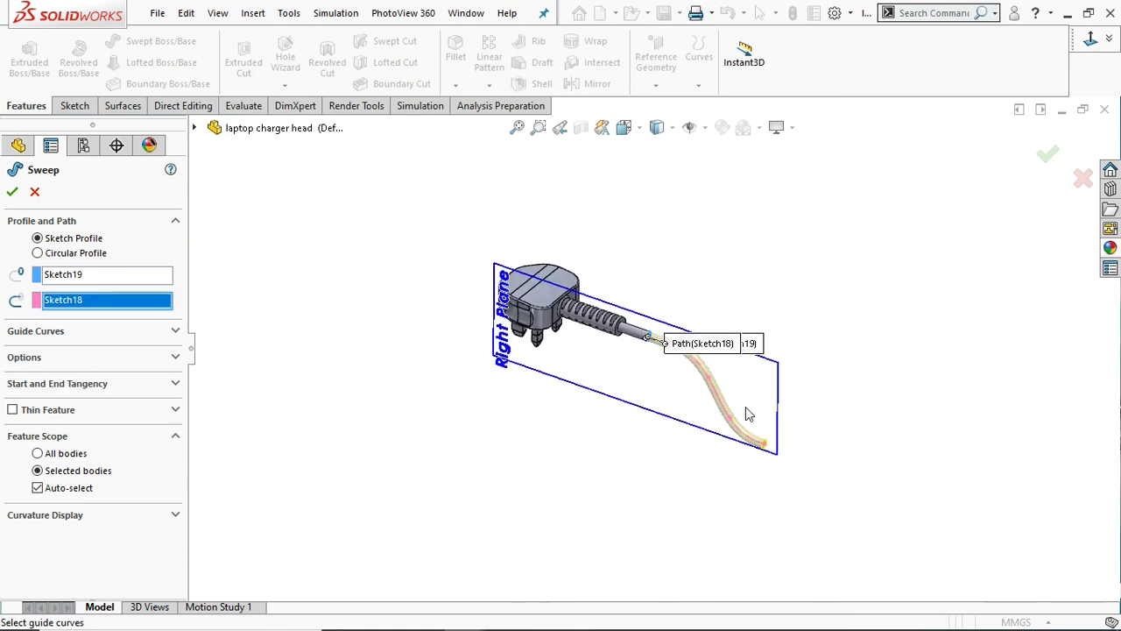
pyautogui.scroll(-3, 675, 349)
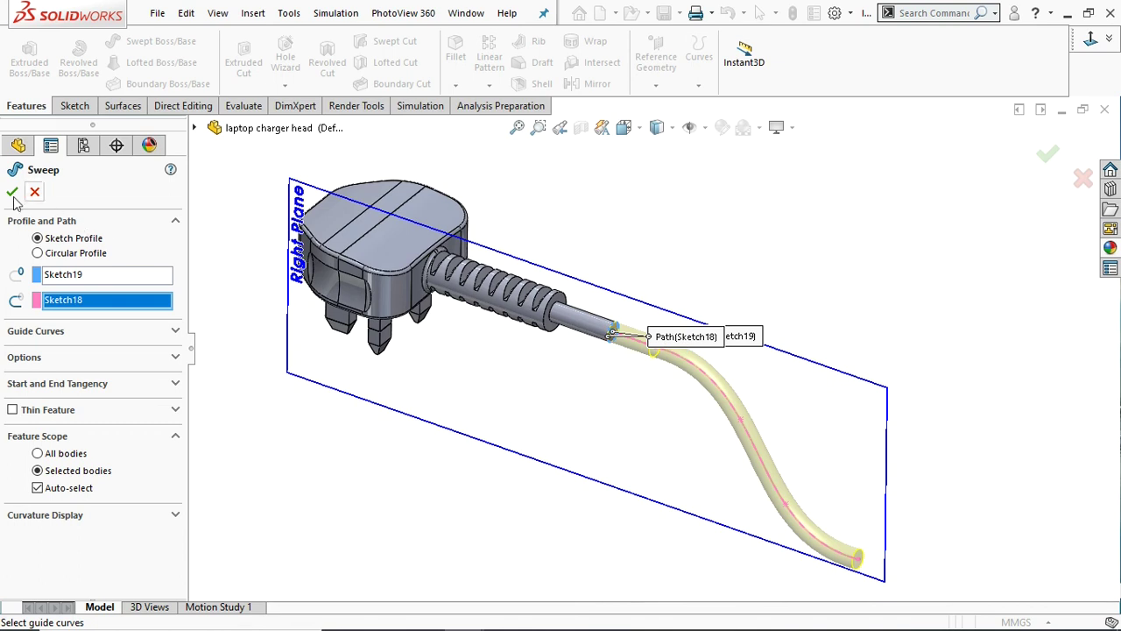
pyautogui.press('Return')
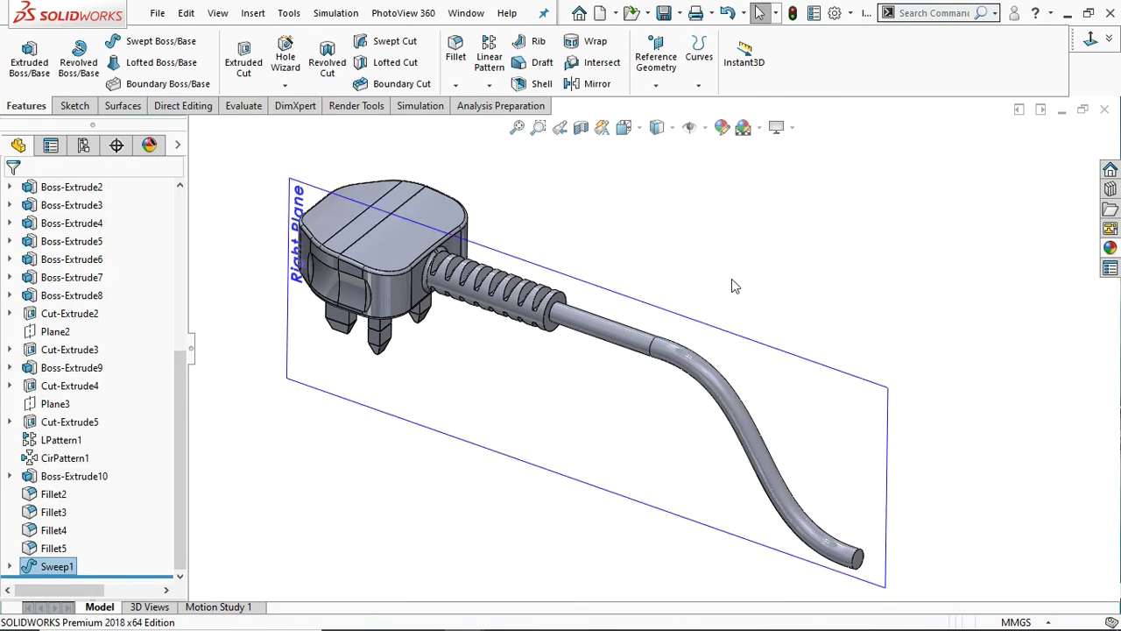
pyautogui.scroll(2, 698, 441)
# Edit Boss-Extrude10 so its Direction 2 Blind depth is 10 mm.
pyautogui.moveTo(699, 441)
pyautogui.mouseDown(button='middle')
pyautogui.moveTo(689, 382)
pyautogui.moveTo(705, 392)
pyautogui.mouseUp(button='middle')
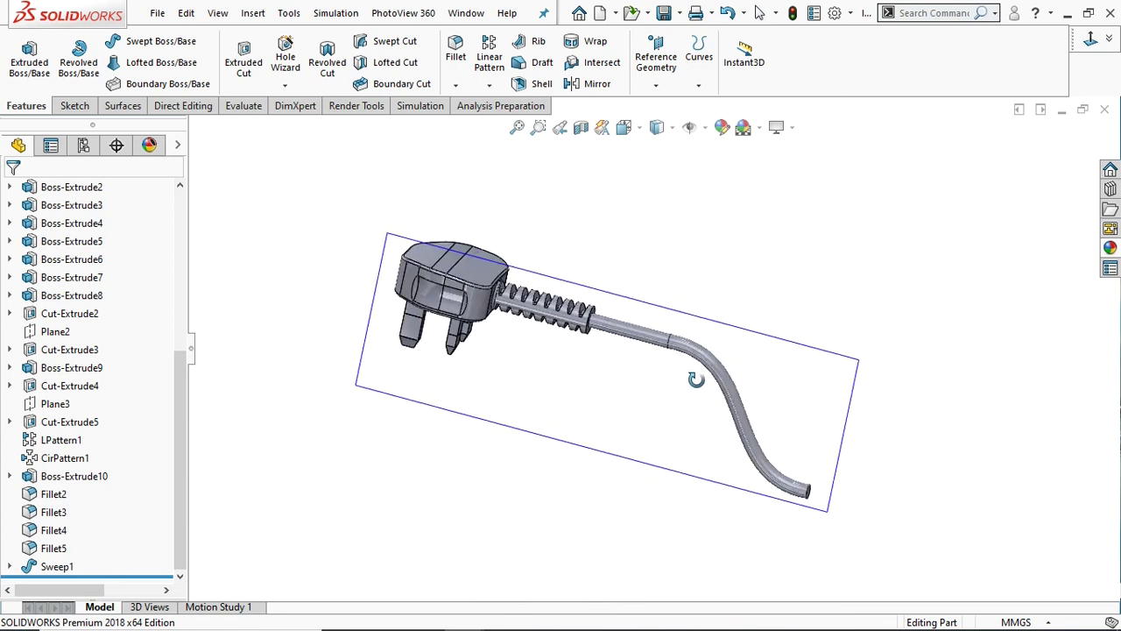
pyautogui.moveTo(705, 392); pyautogui.dragTo(666, 367, button='middle')
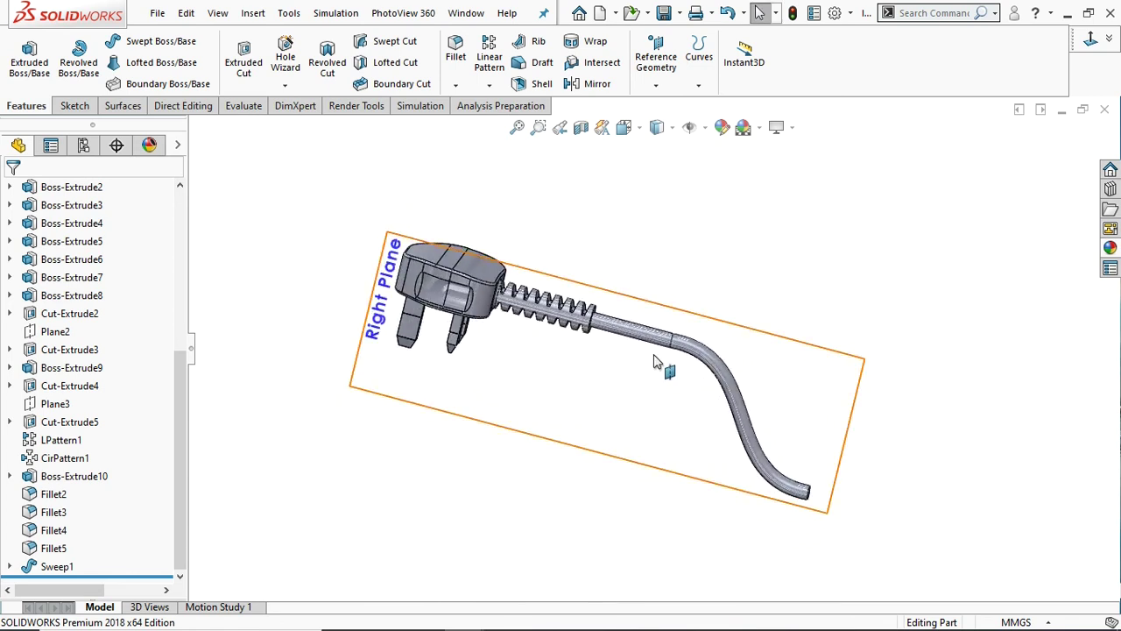
pyautogui.click(637, 340)
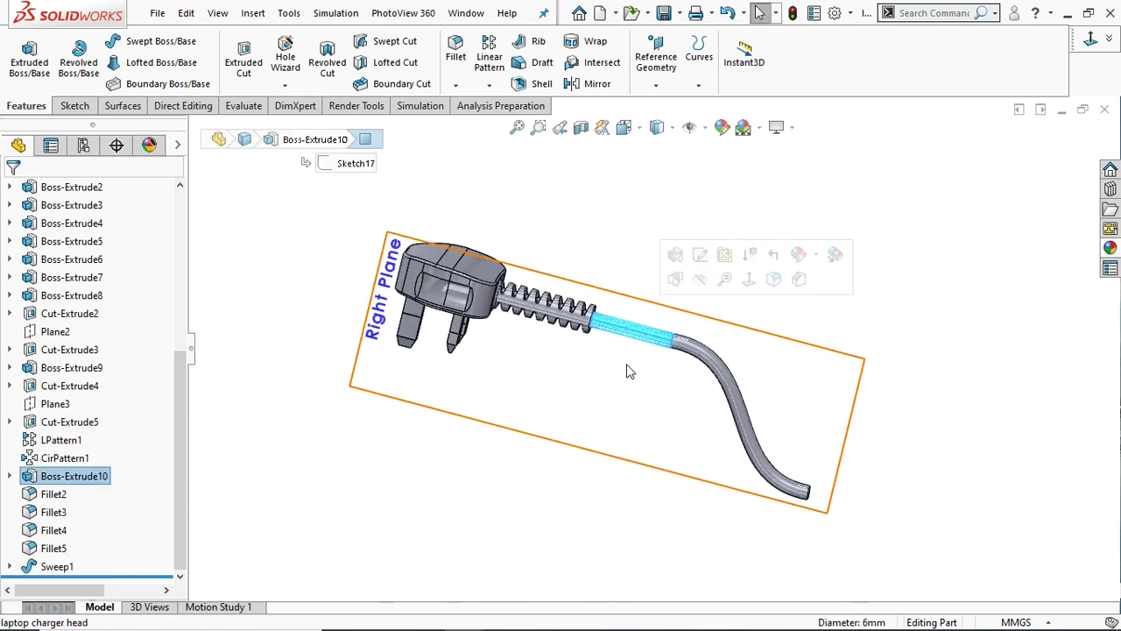
pyautogui.click(52, 476)
pyautogui.click(75, 429)
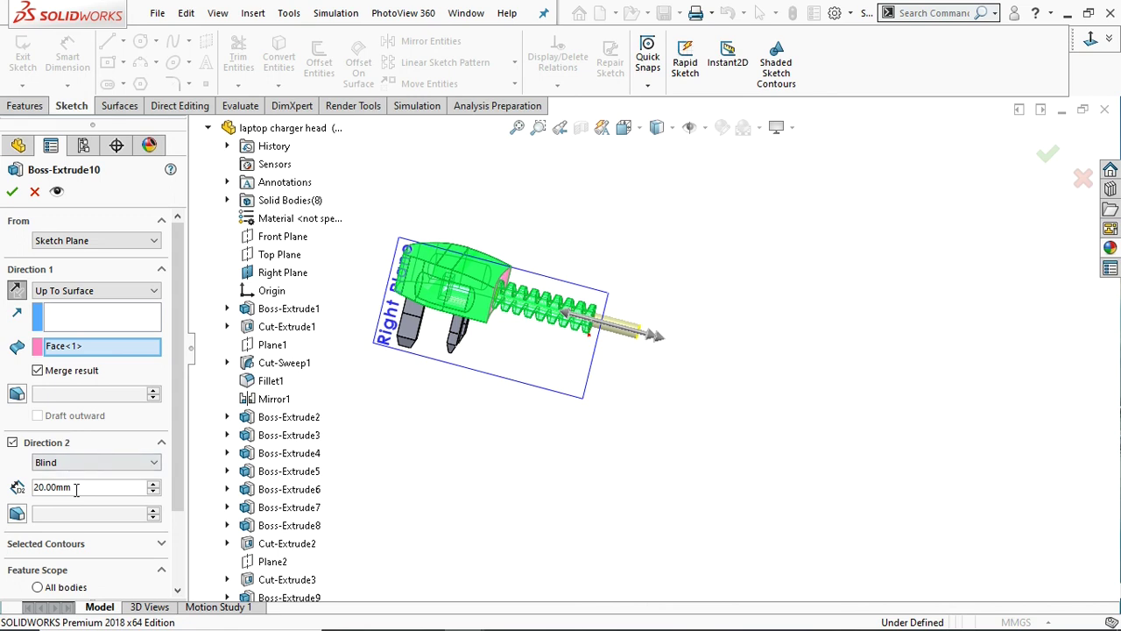
pyautogui.write('10')
pyautogui.press('Return')
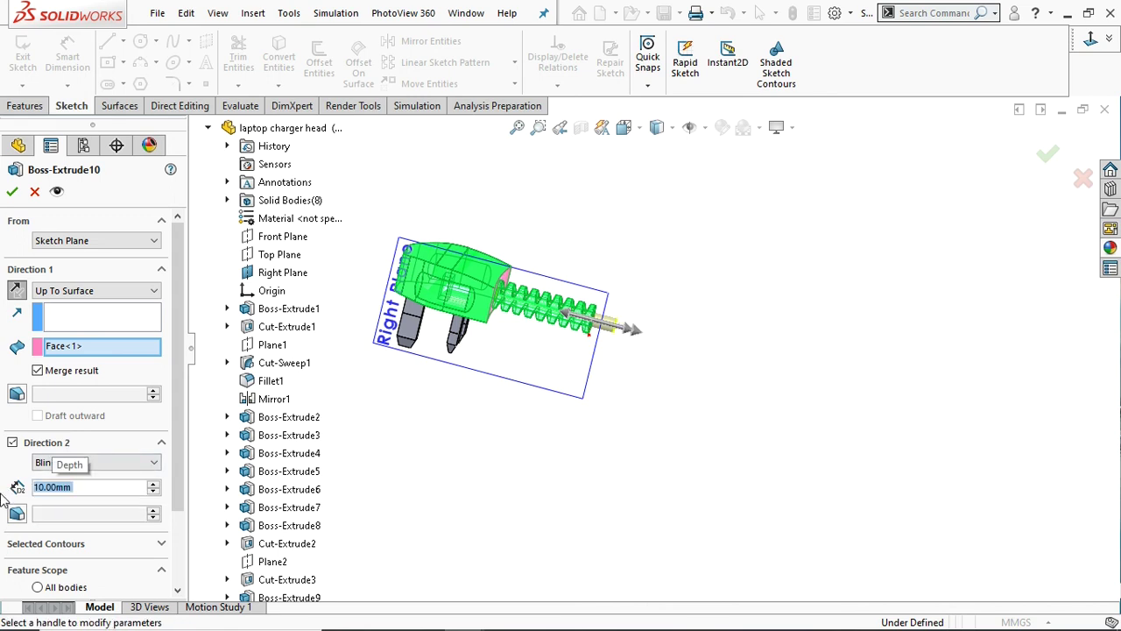
pyautogui.click(12, 191)
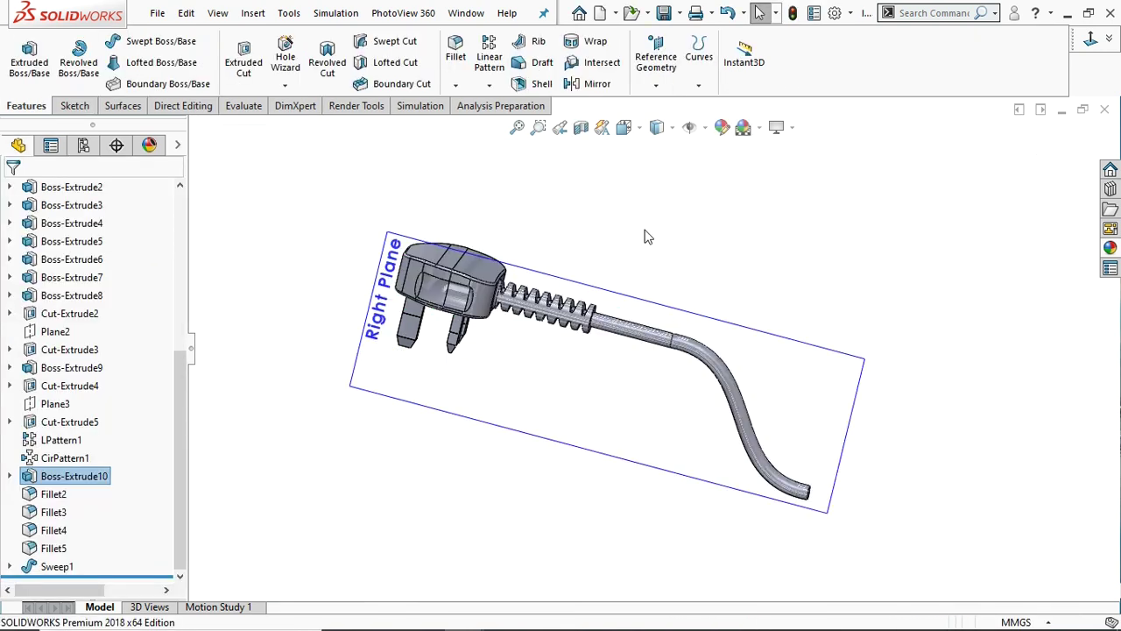
# Orbit the plug to inspect the finished cable.
pyautogui.scroll(2, 727, 329)
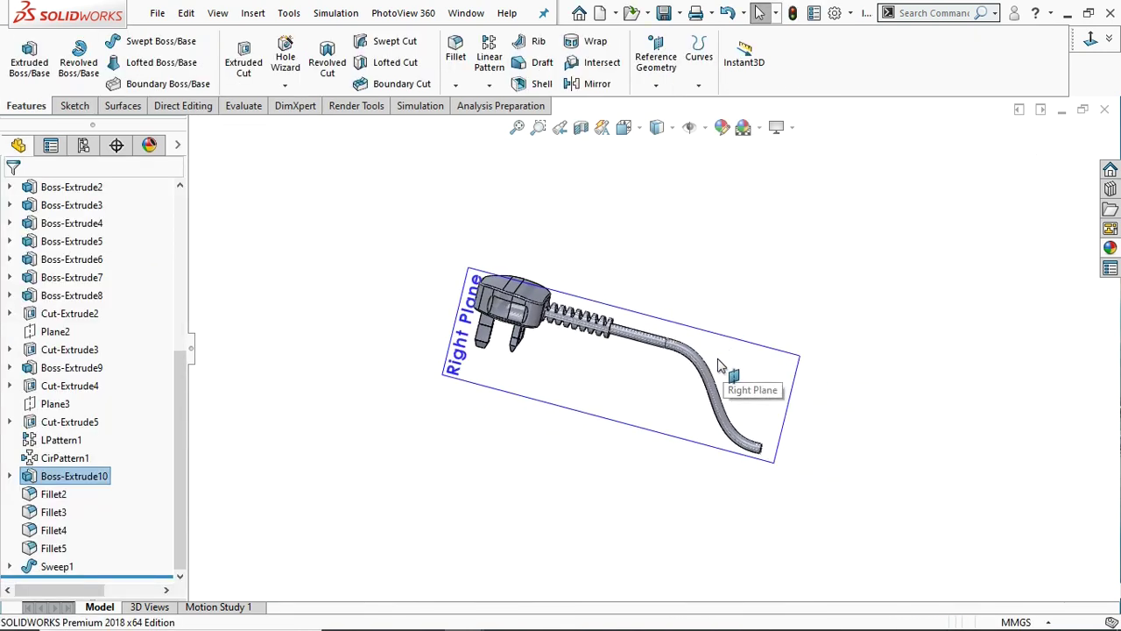
pyautogui.moveTo(723, 363)
pyautogui.mouseDown(button='middle')
pyautogui.moveTo(571, 389)
pyautogui.moveTo(678, 275)
pyautogui.moveTo(693, 315)
pyautogui.moveTo(707, 296)
pyautogui.moveTo(704, 280)
pyautogui.moveTo(684, 293)
pyautogui.moveTo(691, 248)
pyautogui.moveTo(719, 228)
pyautogui.moveTo(698, 261)
pyautogui.mouseUp(button='middle')
pyautogui.moveTo(811, 368)
pyautogui.mouseDown(button='middle')
pyautogui.moveTo(791, 391)
pyautogui.moveTo(688, 412)
pyautogui.moveTo(645, 406)
pyautogui.moveTo(848, 356)
pyautogui.moveTo(848, 325)
pyautogui.moveTo(769, 327)
pyautogui.moveTo(789, 326)
pyautogui.moveTo(778, 338)
pyautogui.mouseUp(button='middle')
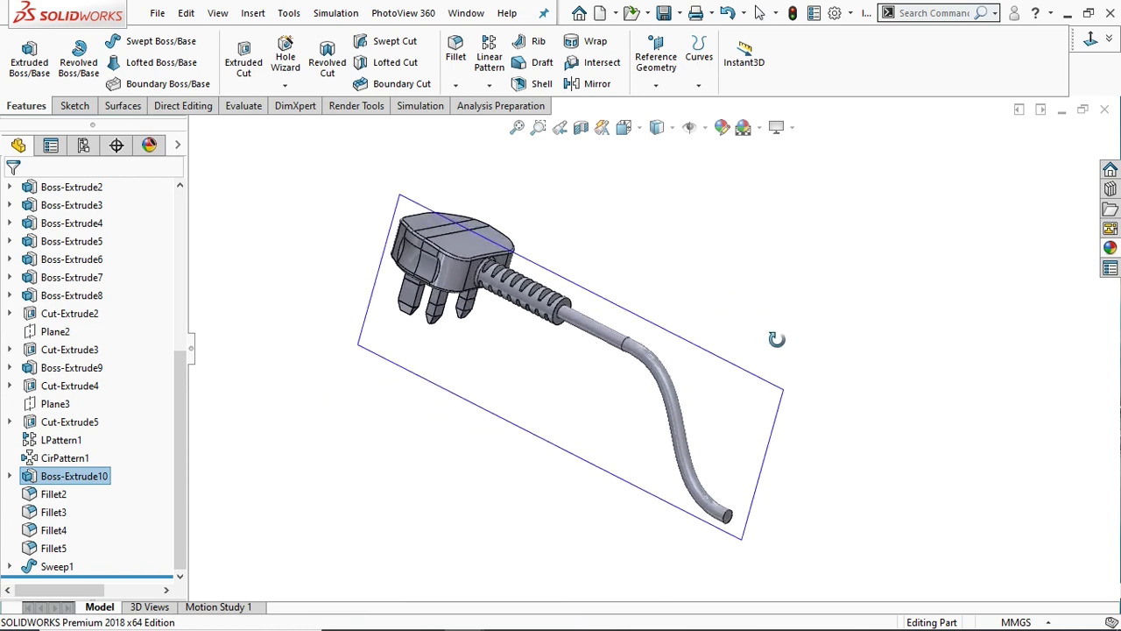
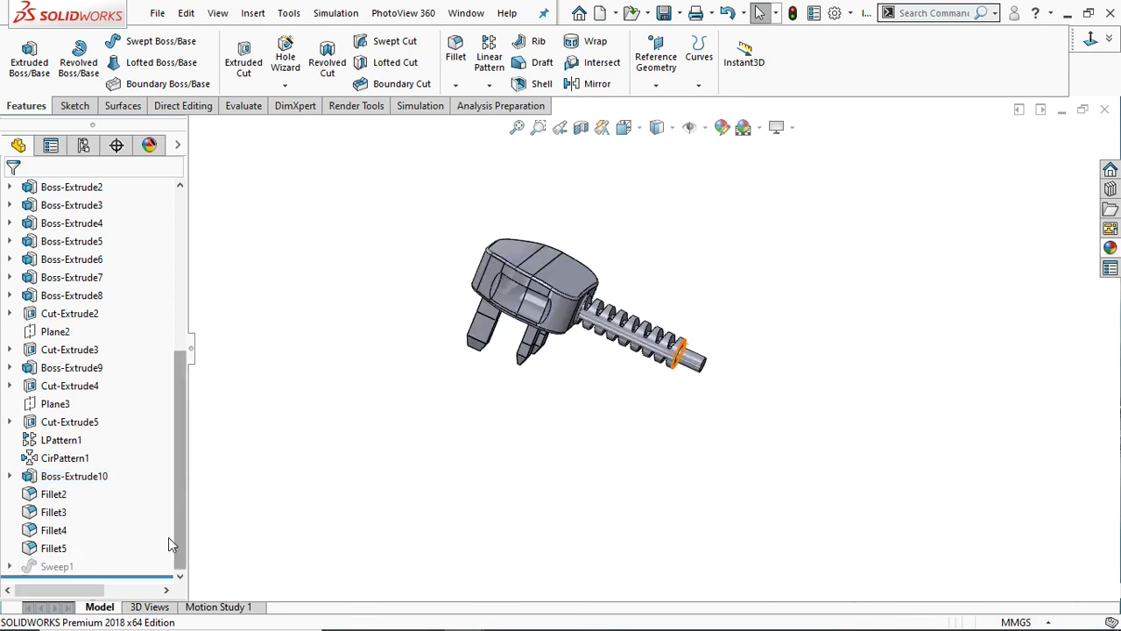
# Unsuppress the old Sweep1 cord and delete it.
pyautogui.click(53, 567)
pyautogui.click(88, 517)
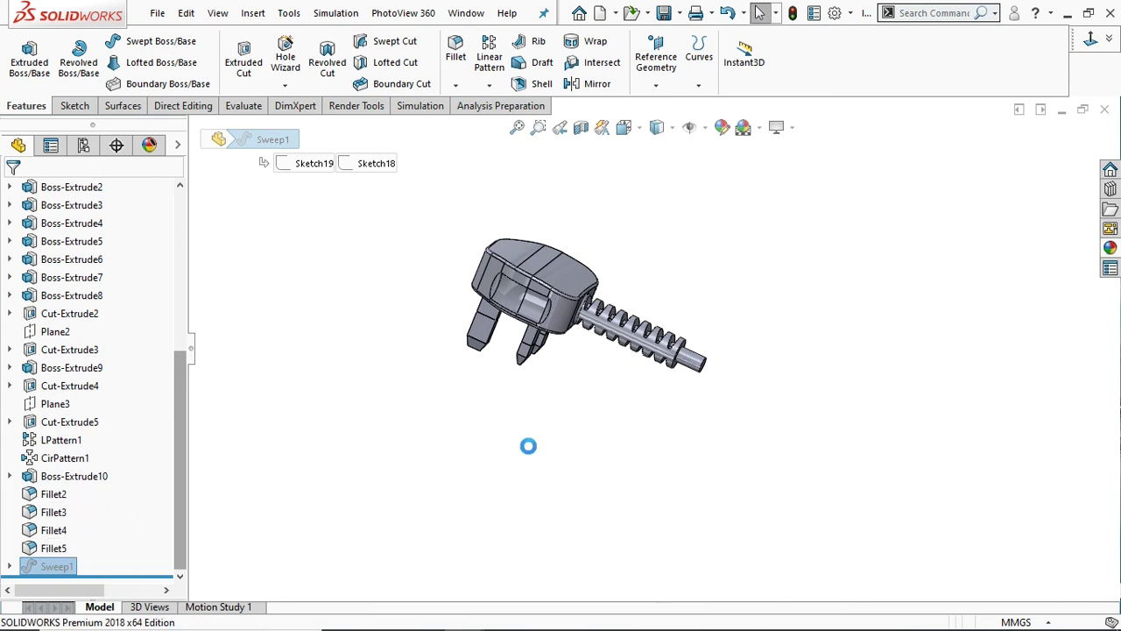
pyautogui.scroll(3, 771, 433)
pyautogui.scroll(-2, 779, 415)
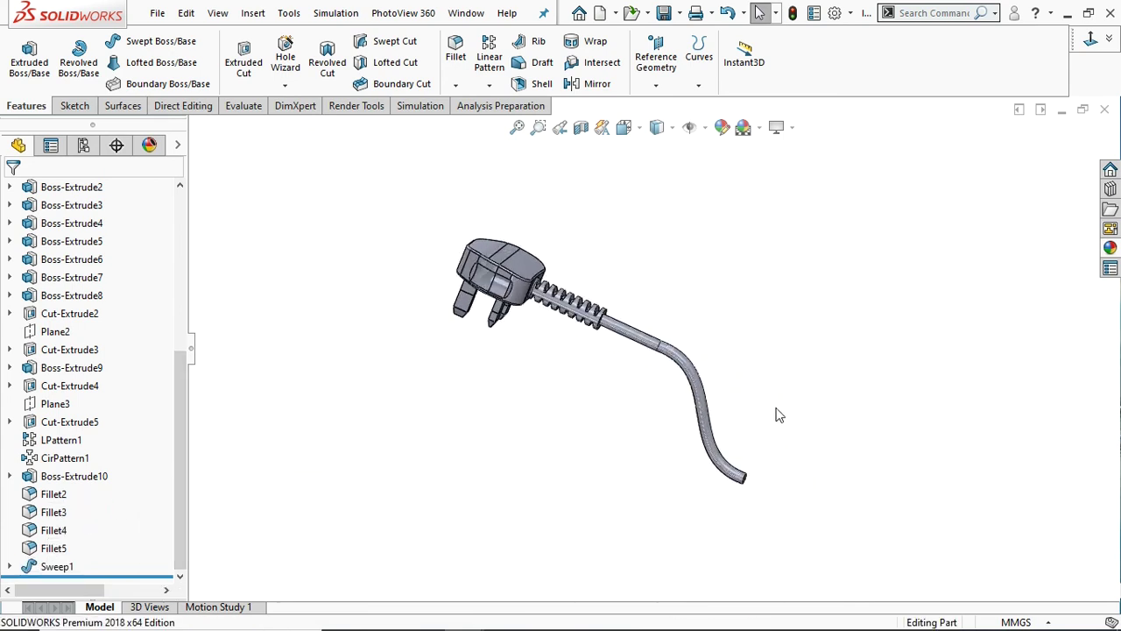
pyautogui.click(706, 396)
pyautogui.press('Delete')
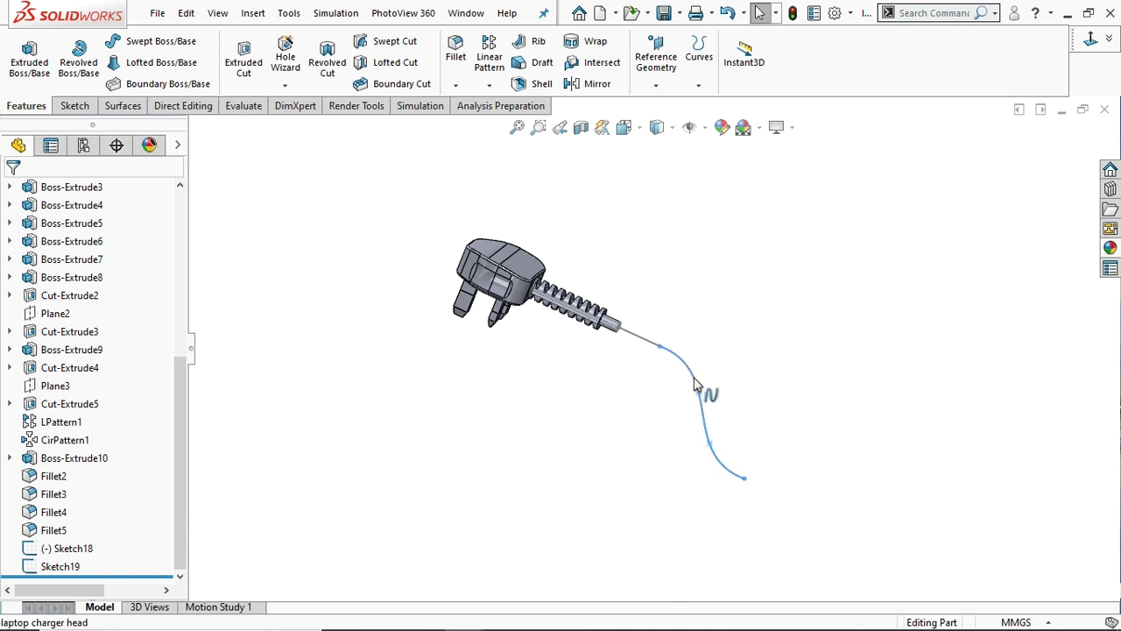
# Delete the leftover Sketch18 cord path and select the Right Plane.
pyautogui.click(706, 394)
pyautogui.press('Delete')
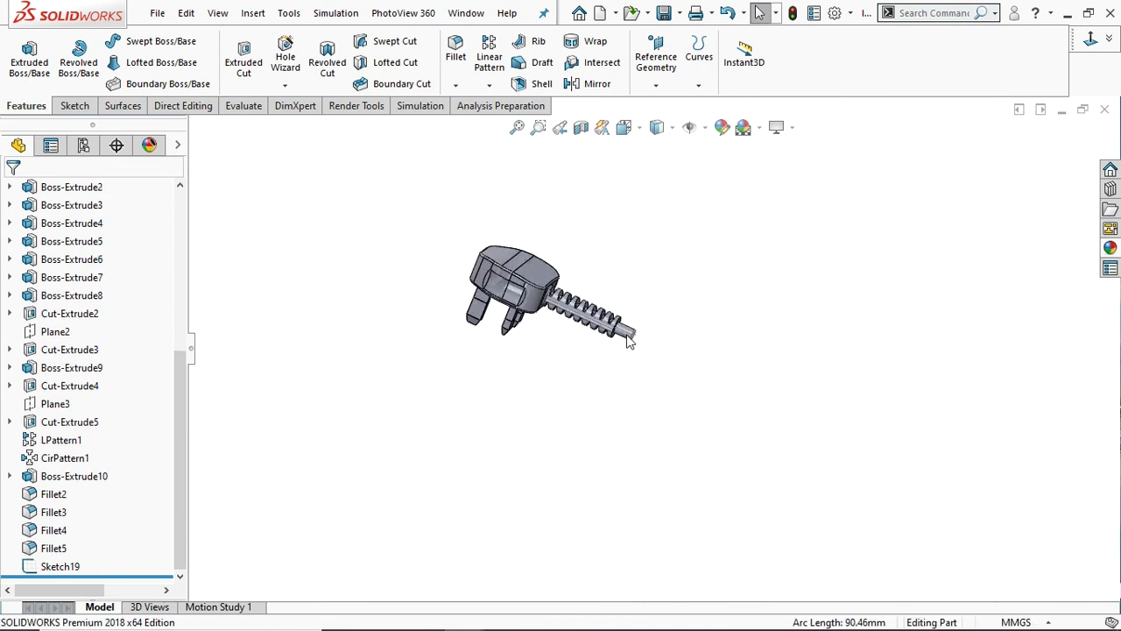
pyautogui.scroll(-2, 626, 338)
pyautogui.moveTo(175, 409); pyautogui.dragTo(175, 249)
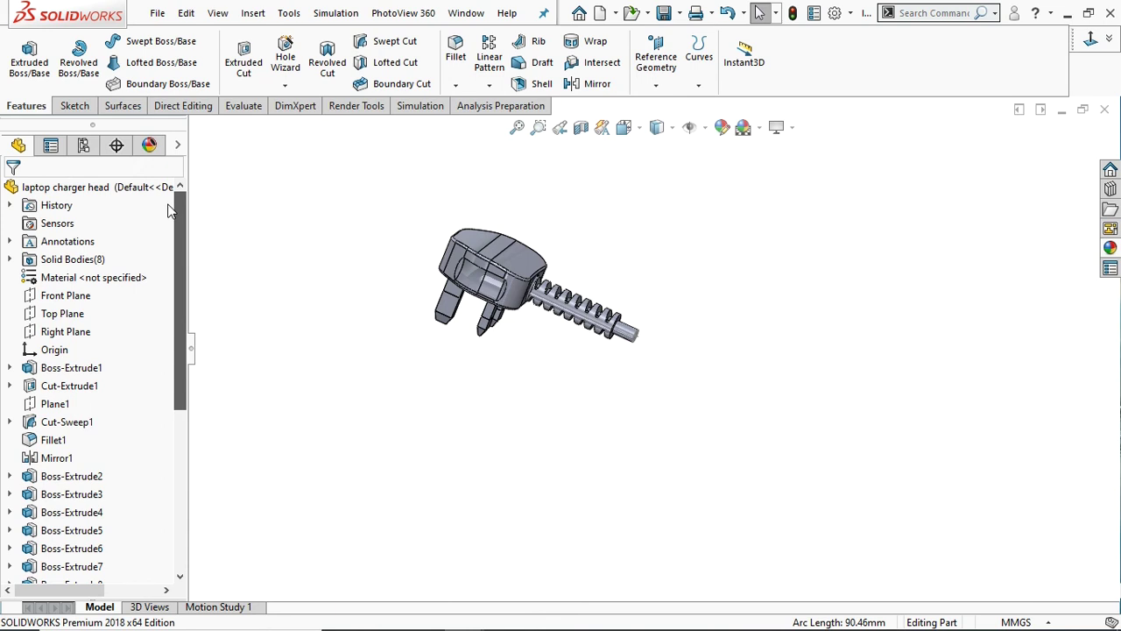
pyautogui.click(55, 339)
# Start a new sketch on the Right Plane.
pyautogui.click(74, 314)
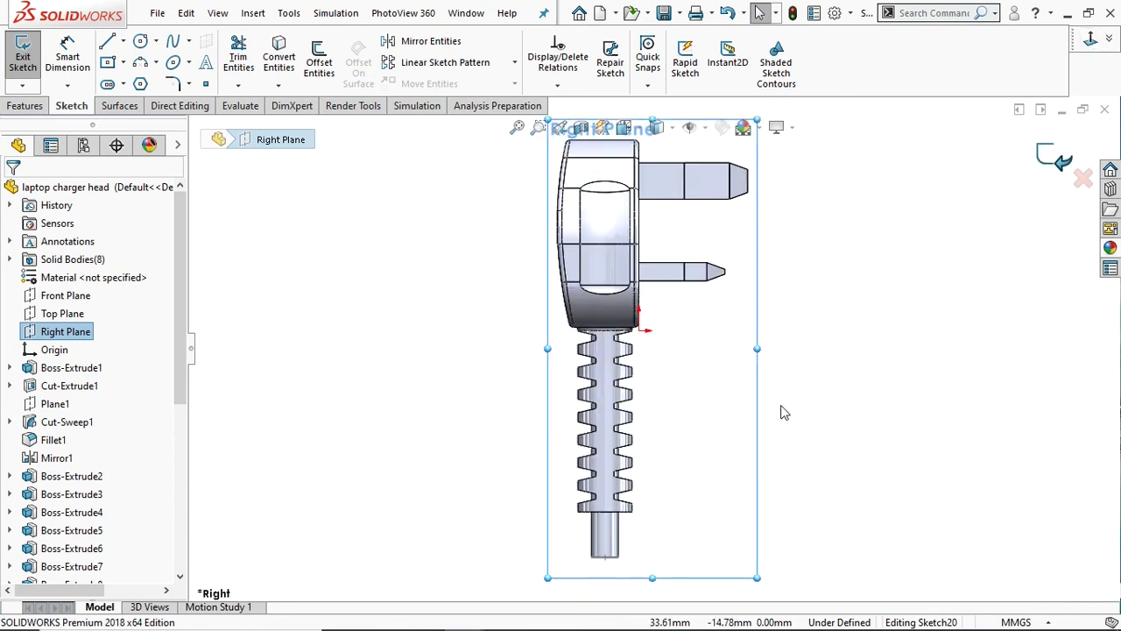
pyautogui.scroll(3, 784, 413)
pyautogui.scroll(1, 736, 430)
pyautogui.scroll(2, 692, 420)
pyautogui.scroll(-4, 655, 411)
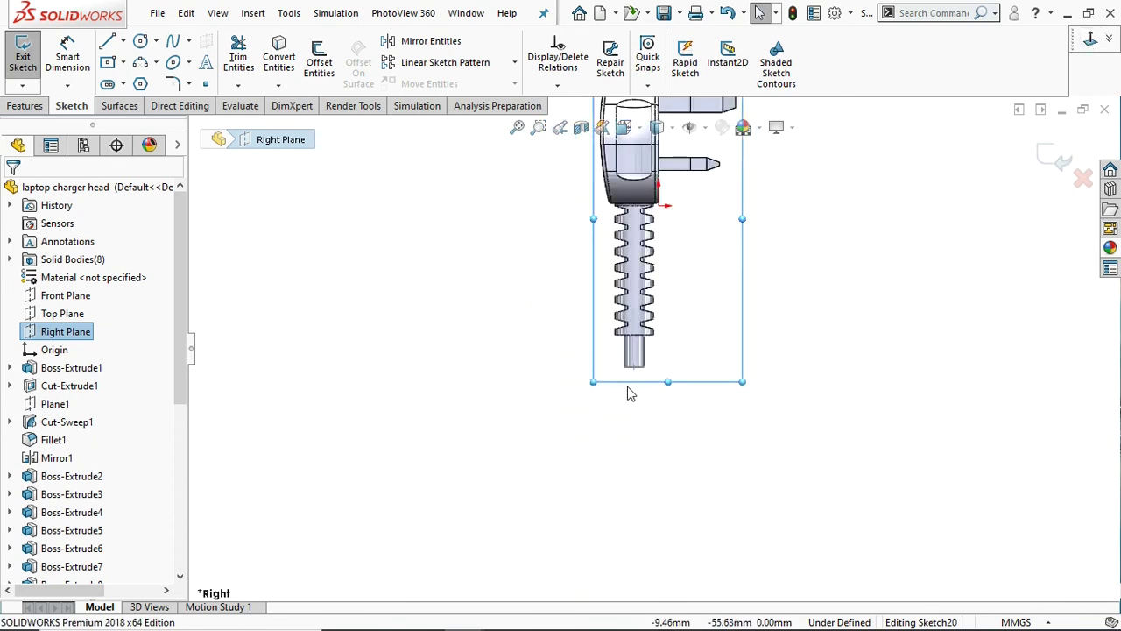
pyautogui.scroll(-2, 642, 353)
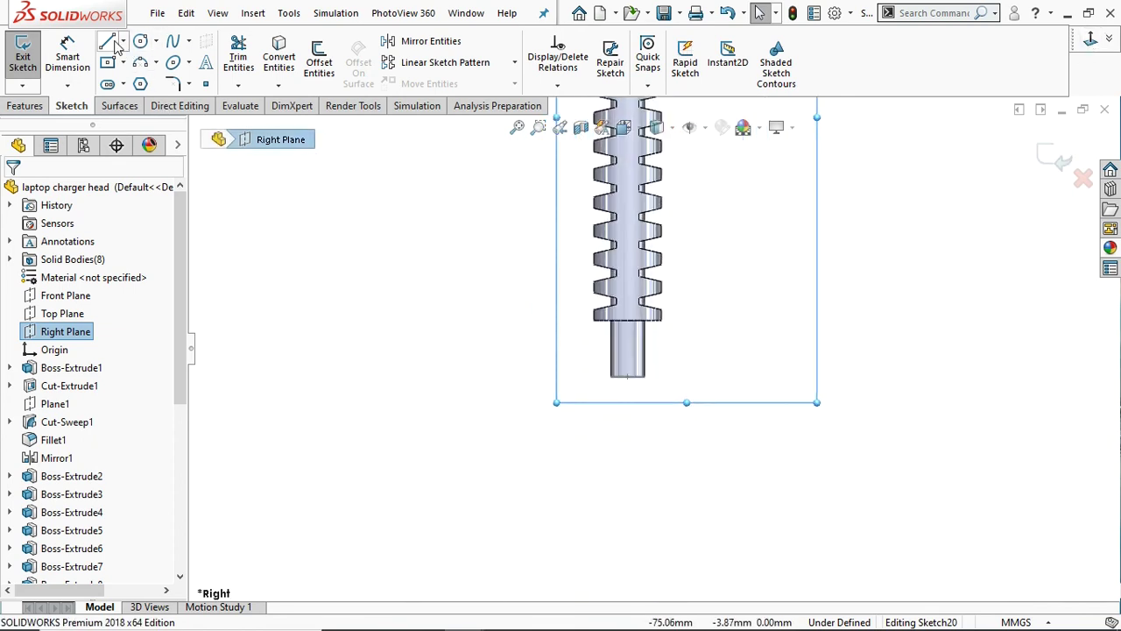
# Draw a spline from the shaft end, running down and bending to one side.
pyautogui.click(174, 42)
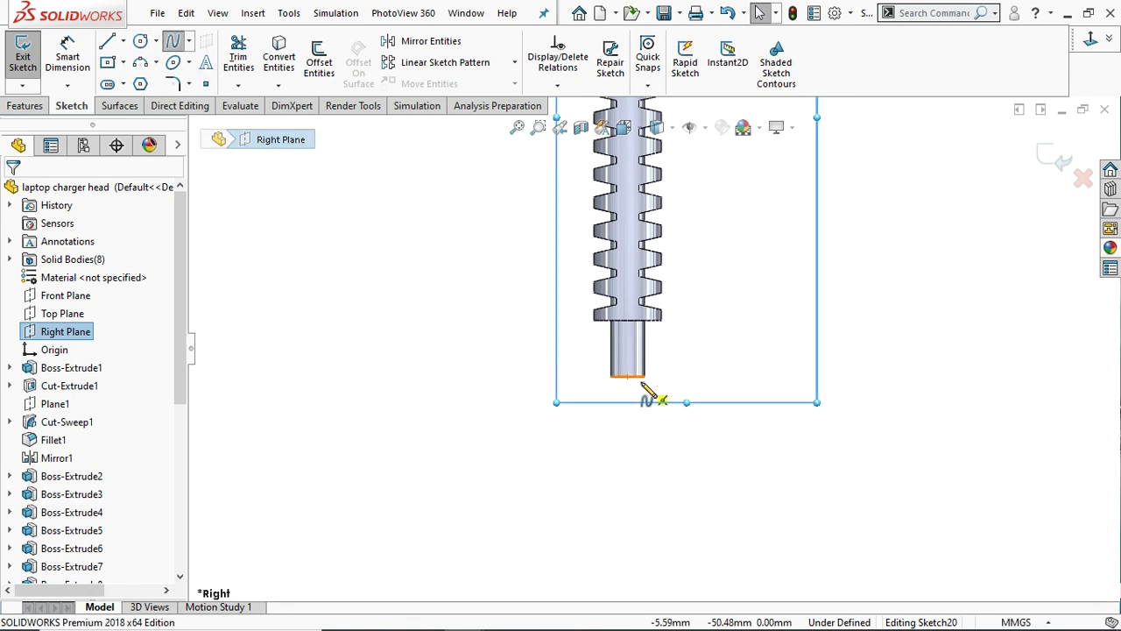
pyautogui.click(627, 376)
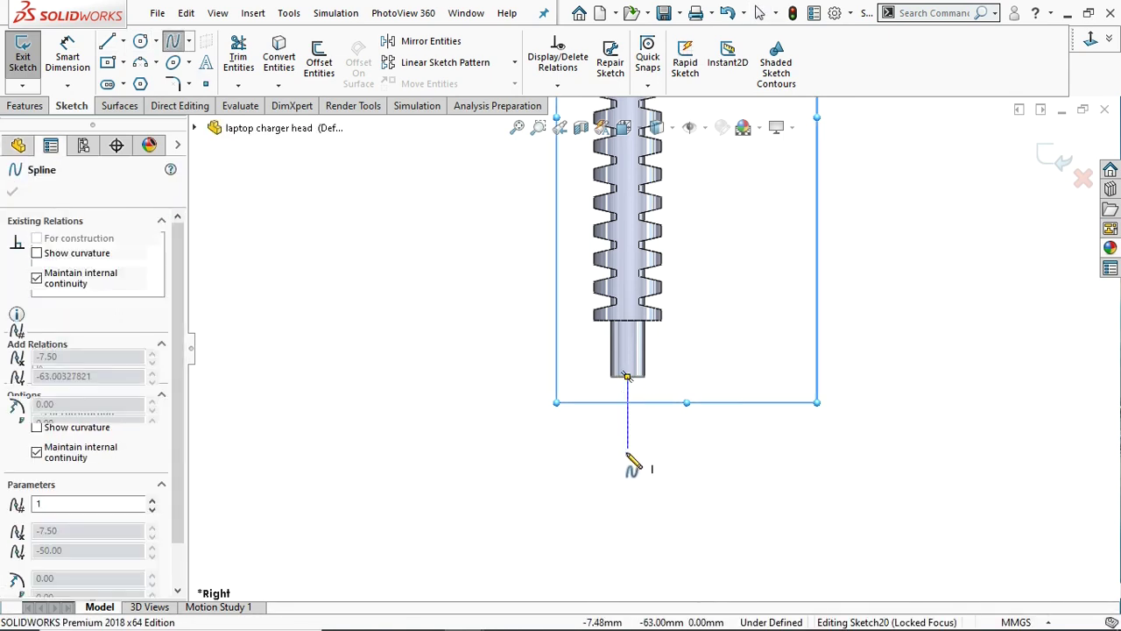
pyautogui.click(628, 464)
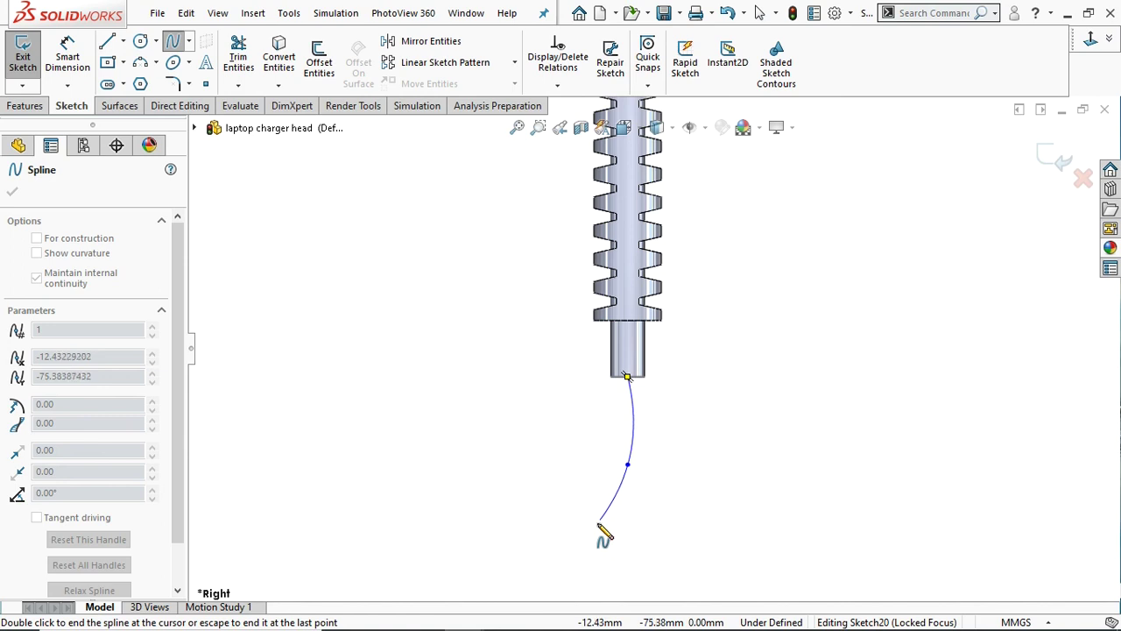
pyautogui.click(578, 543)
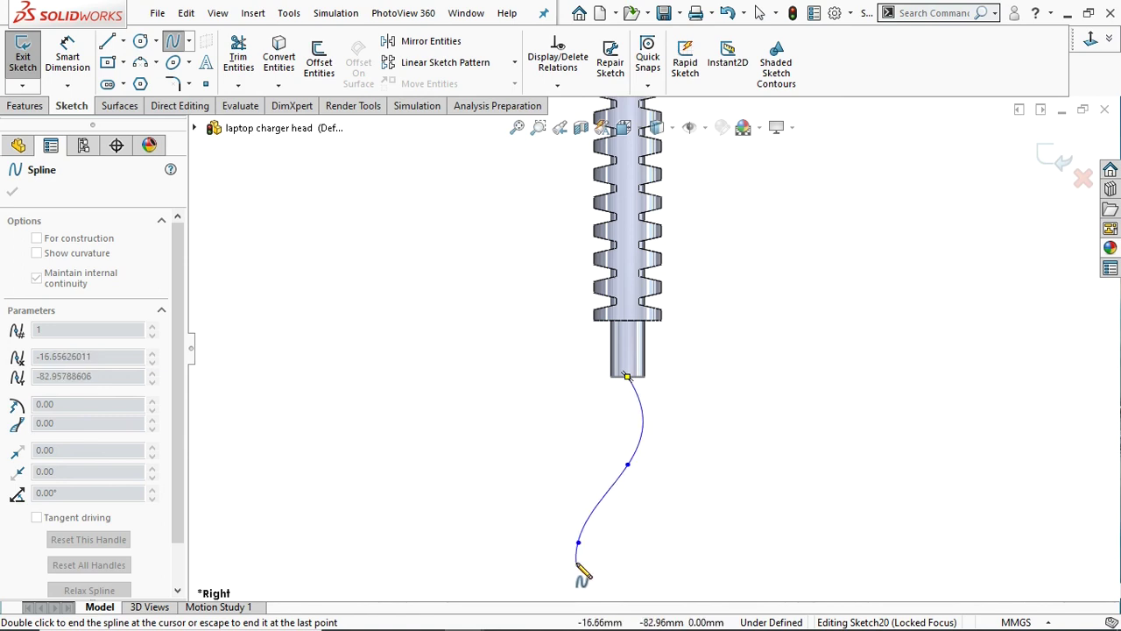
pyautogui.rightClick(577, 563)
pyautogui.click(617, 476)
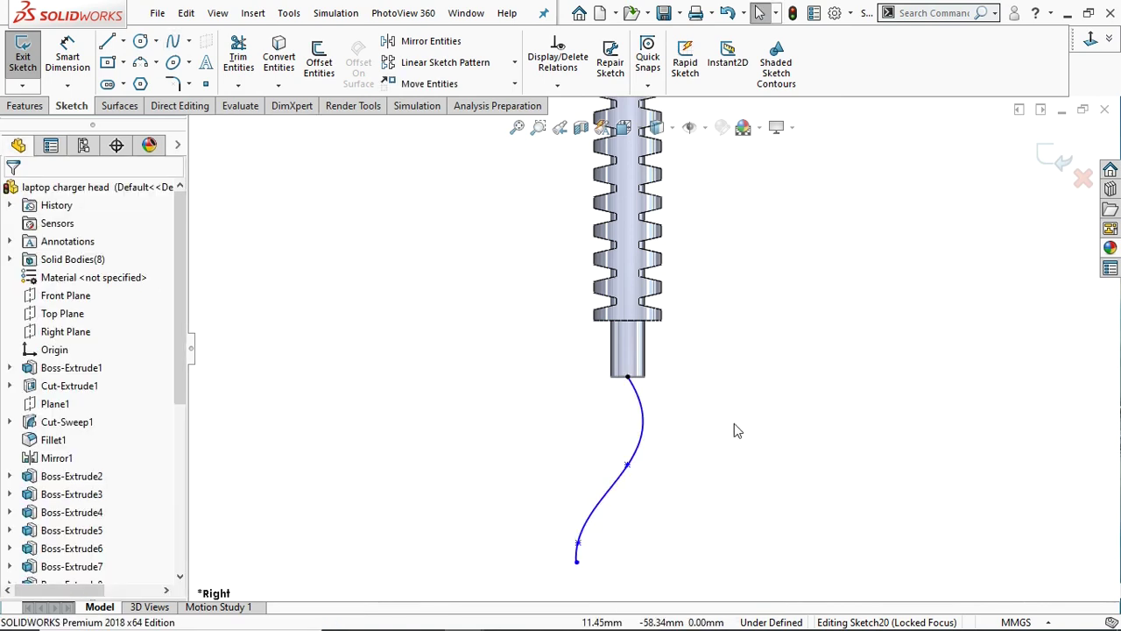
pyautogui.moveTo(746, 394); pyautogui.dragTo(880, 276, button='middle')
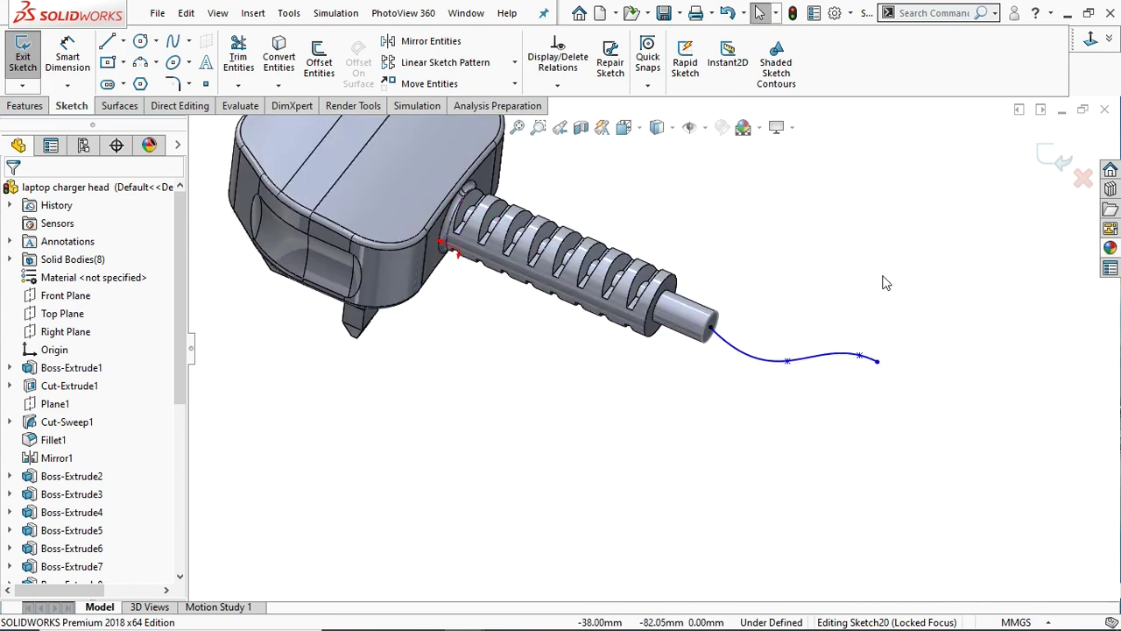
pyautogui.scroll(-3, 783, 337)
pyautogui.scroll(-2, 773, 329)
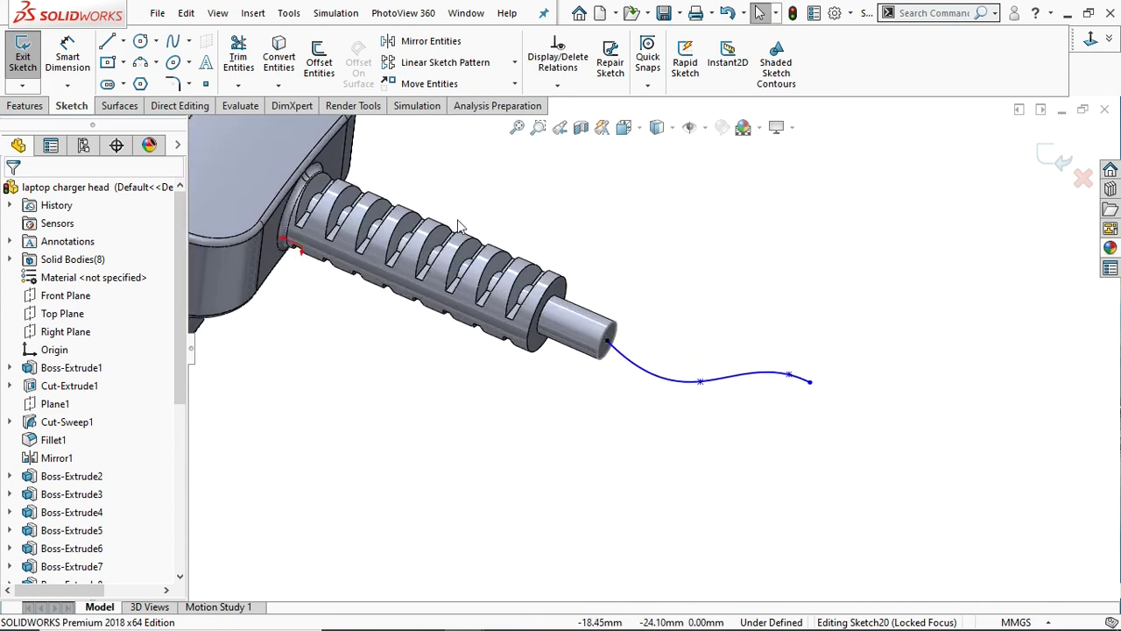
pyautogui.click(26, 106)
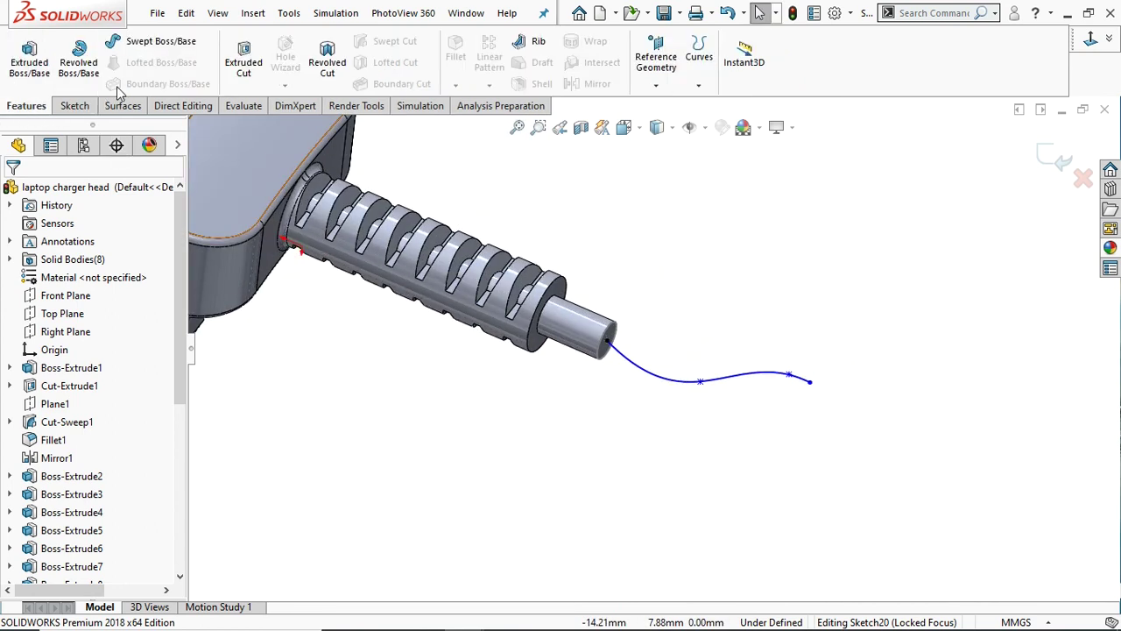
# Sweep the Sketch19 circular profile along the Sketch20 spline path.
pyautogui.click(160, 43)
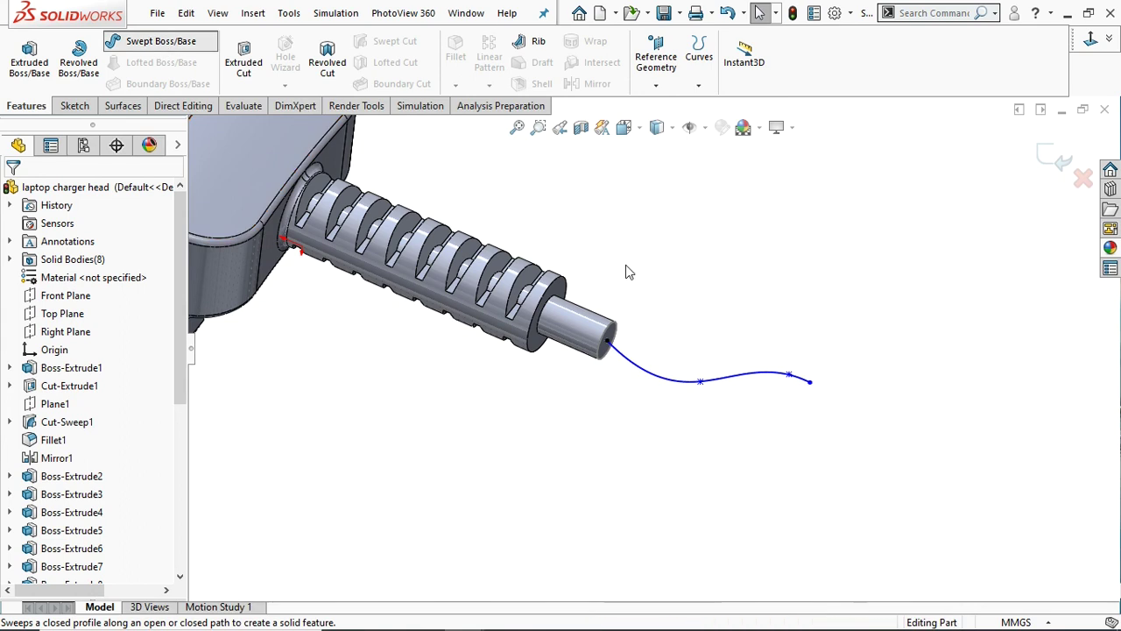
pyautogui.click(618, 333)
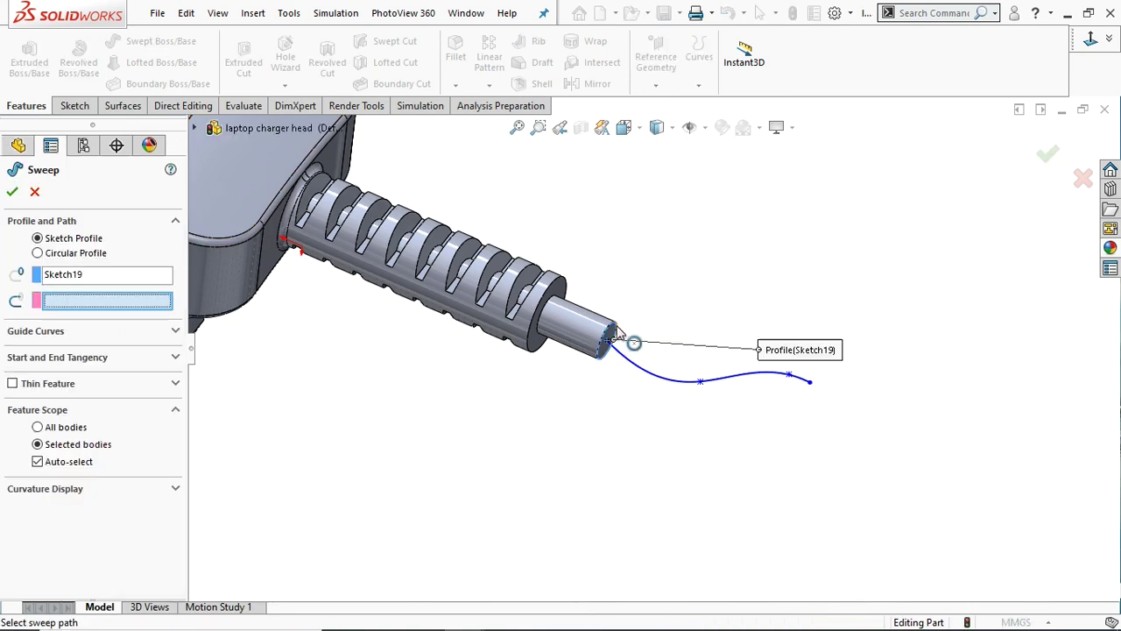
pyautogui.click(647, 373)
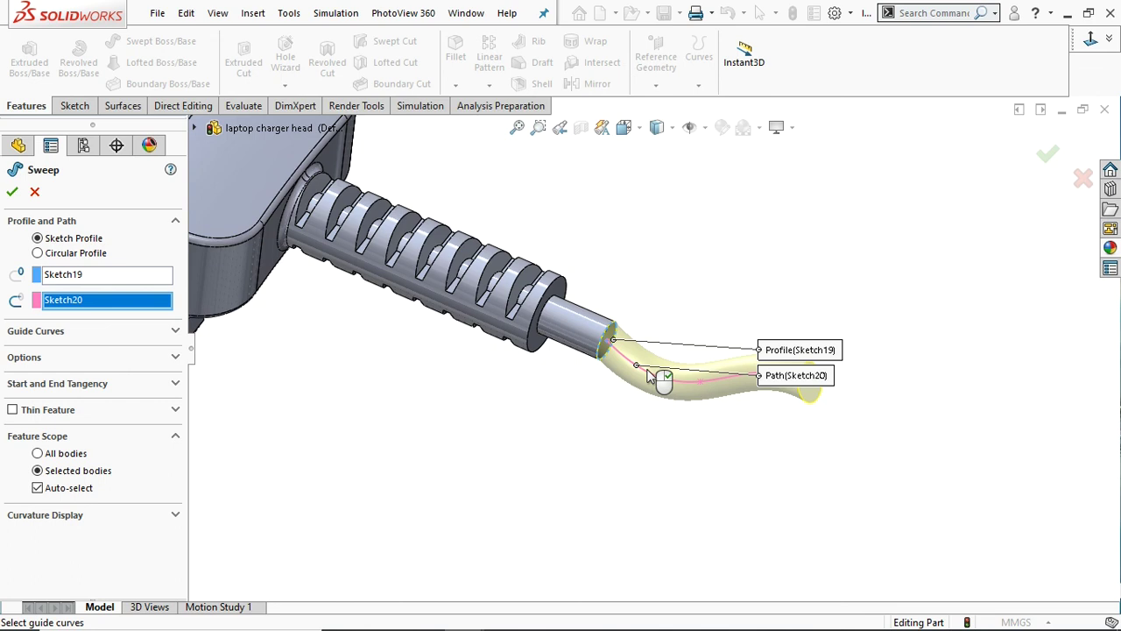
pyautogui.scroll(2, 595, 410)
pyautogui.scroll(2, 600, 399)
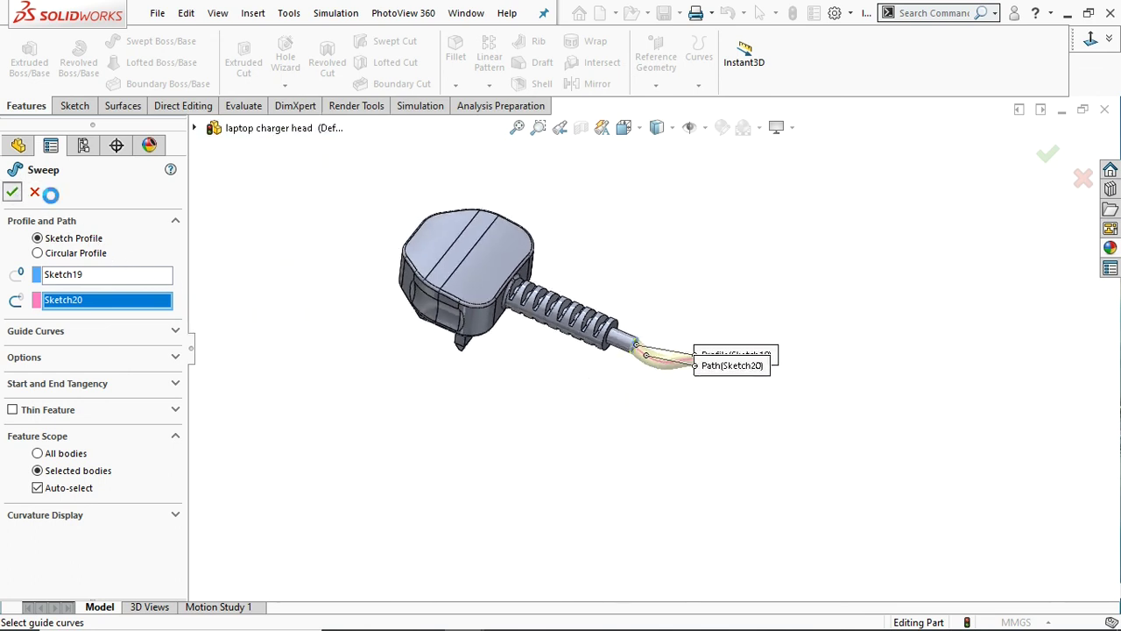
pyautogui.press('Return')
# Select the new swept cable and undo it.
pyautogui.moveTo(640, 409)
pyautogui.mouseDown(button='middle')
pyautogui.moveTo(682, 305)
pyautogui.moveTo(657, 351)
pyautogui.mouseUp(button='middle')
pyautogui.scroll(-2, 653, 335)
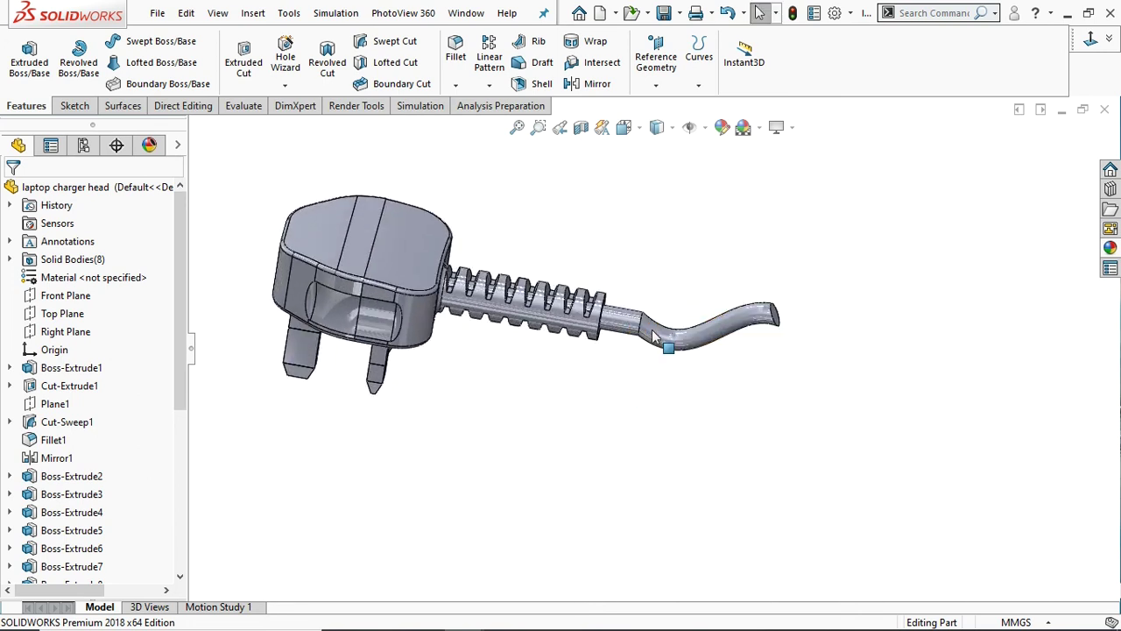
pyautogui.scroll(-2, 656, 346)
pyautogui.click(674, 350)
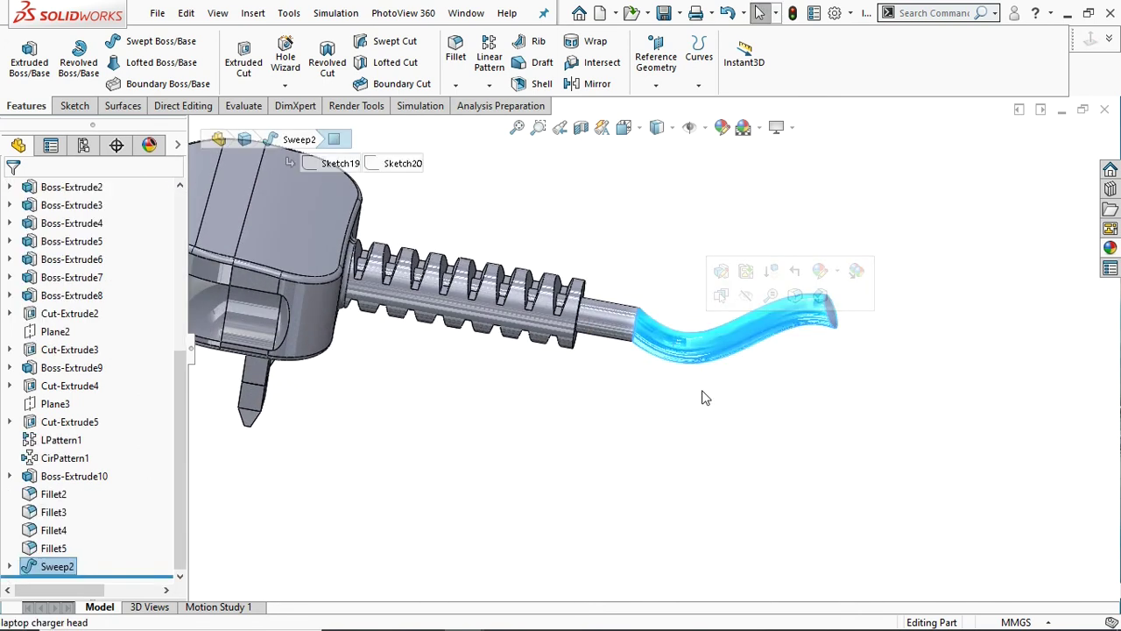
pyautogui.hotkey('ctrl', 'z')
pyautogui.hotkey('ctrl', 'z')
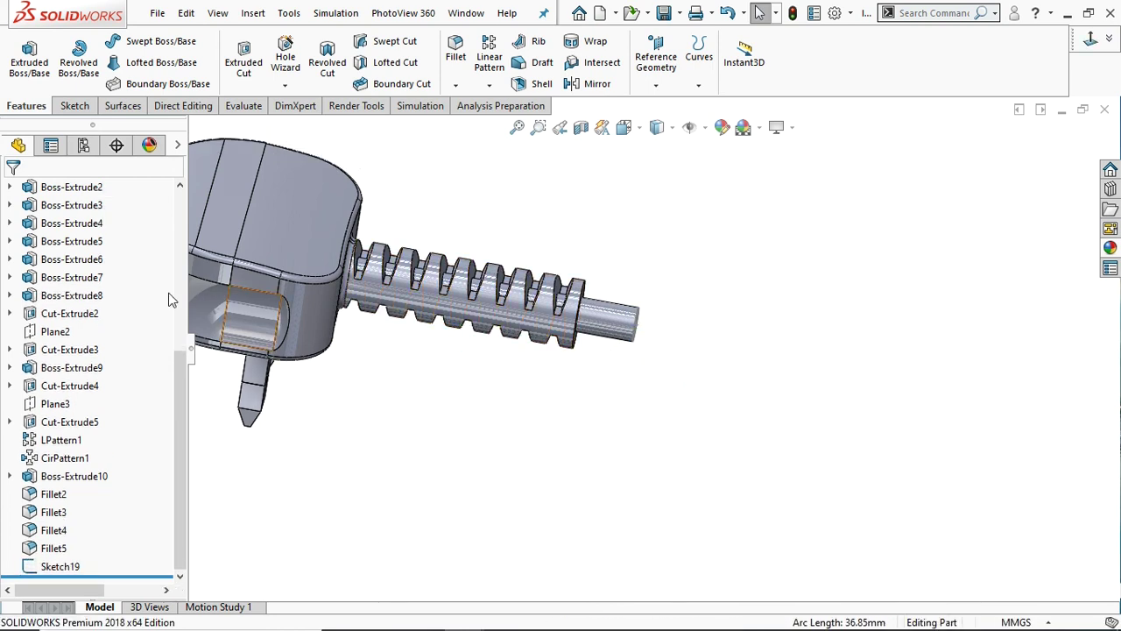
# Start a new Right Plane sketch and view it face-on.
pyautogui.moveTo(180, 421); pyautogui.dragTo(149, 228)
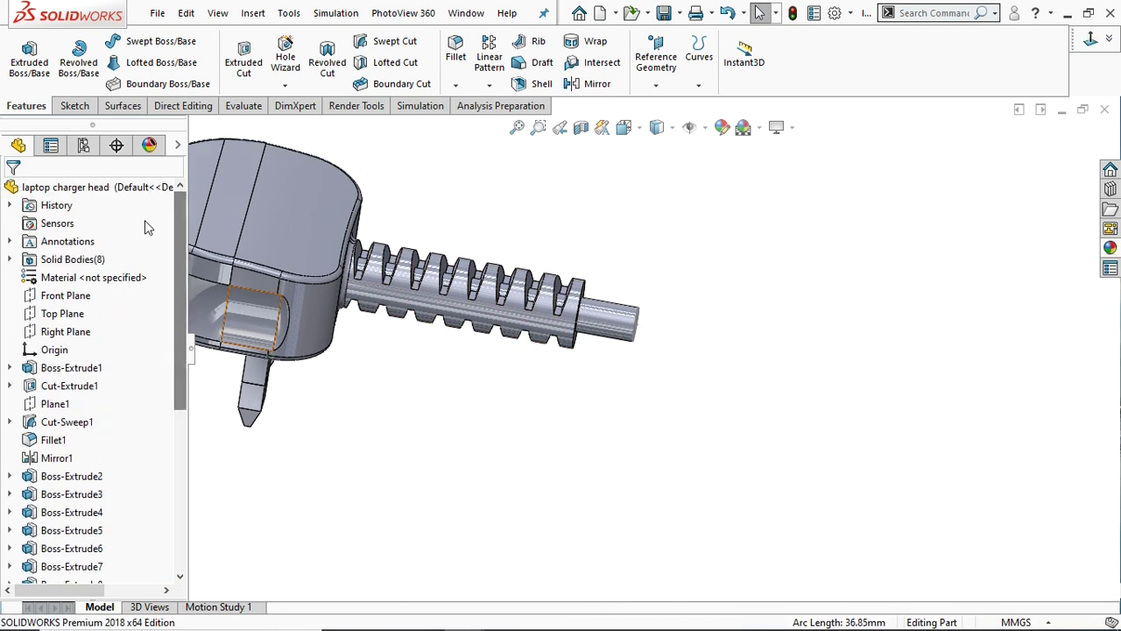
pyautogui.click(68, 333)
pyautogui.click(83, 302)
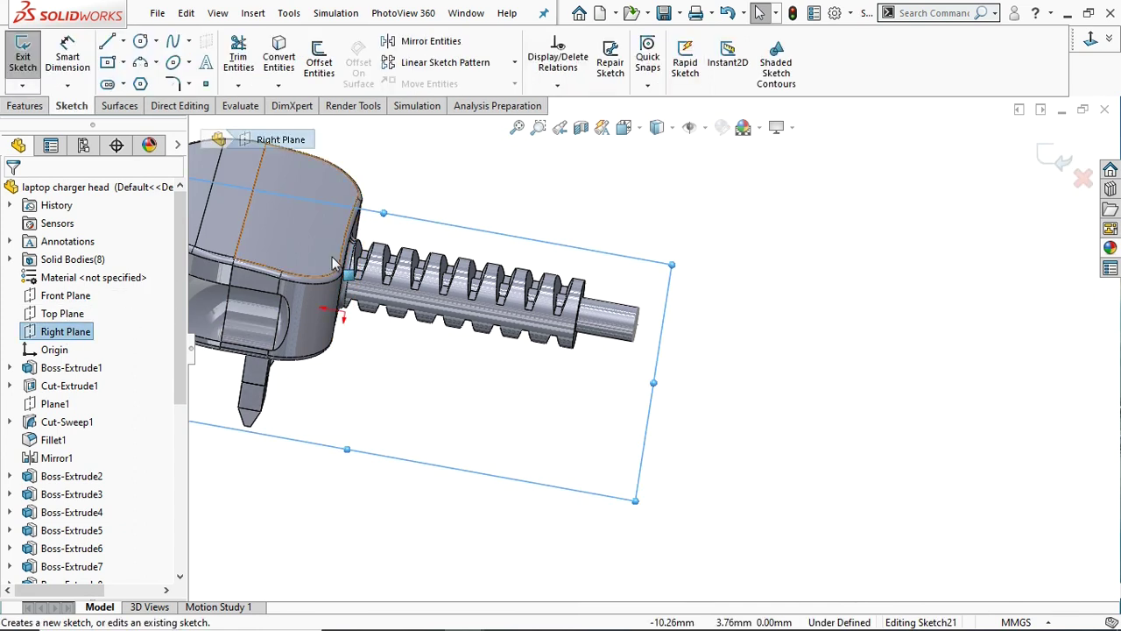
pyautogui.click(171, 44)
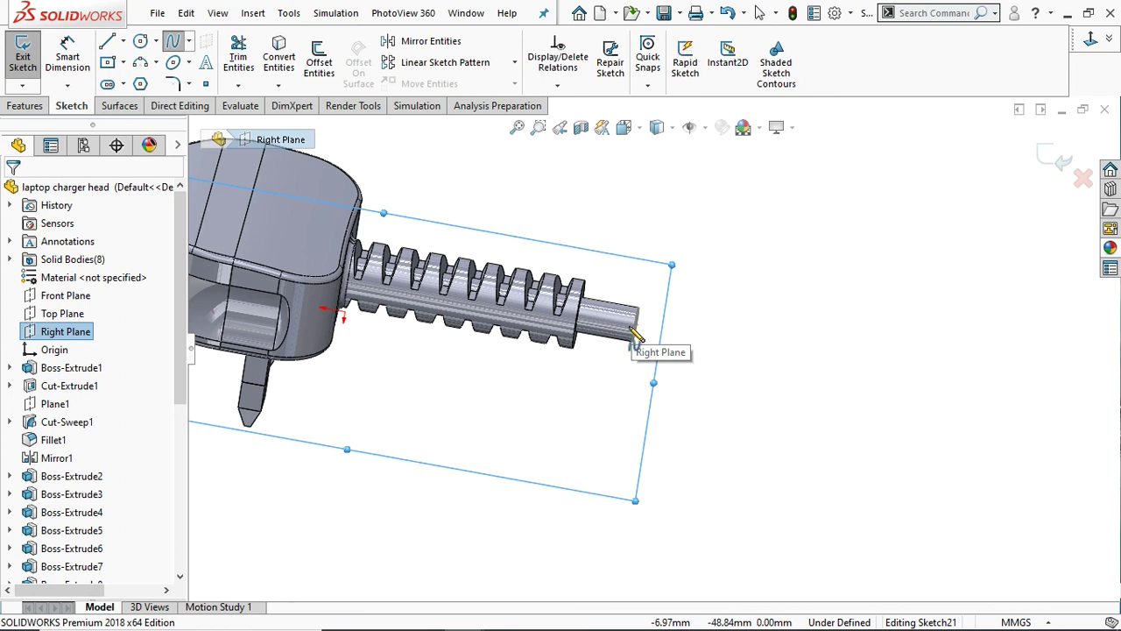
pyautogui.hotkey('ctrl', '8')
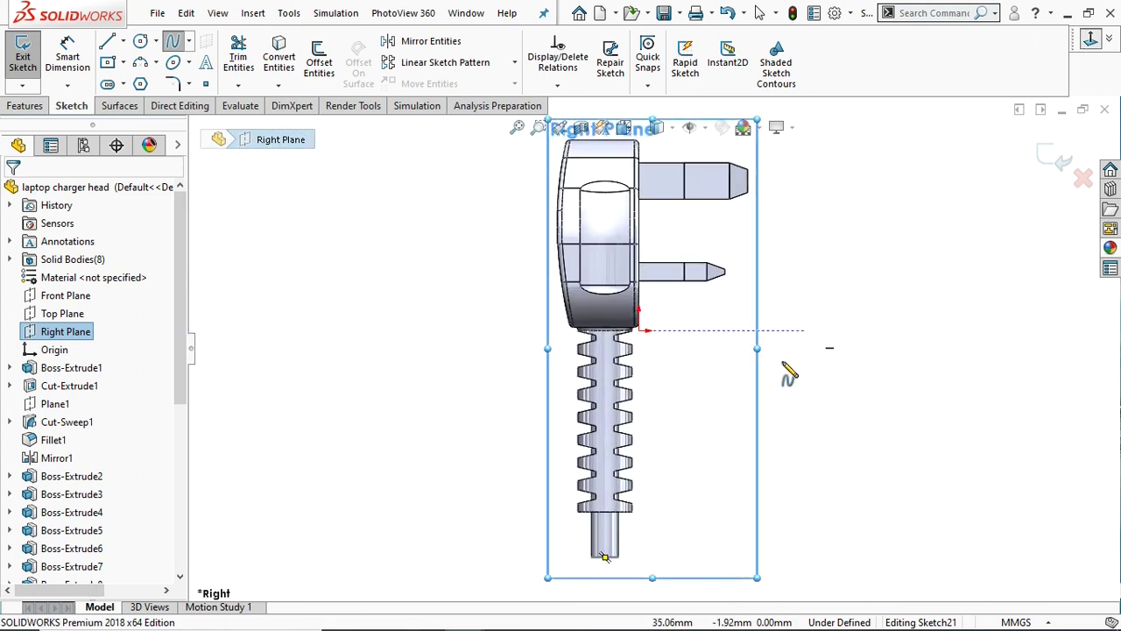
pyautogui.scroll(2, 665, 499)
pyautogui.scroll(-1, 653, 421)
pyautogui.scroll(-3, 596, 385)
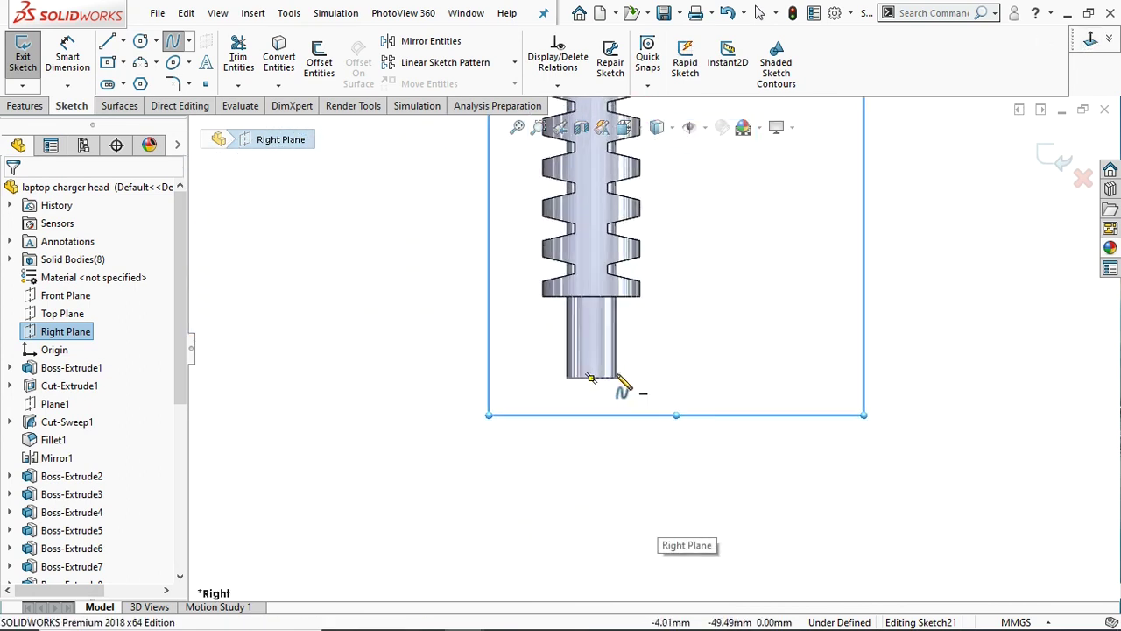
# Draw a short vertical segment down from the stub end, discarding an extra curve.
pyautogui.click(591, 379)
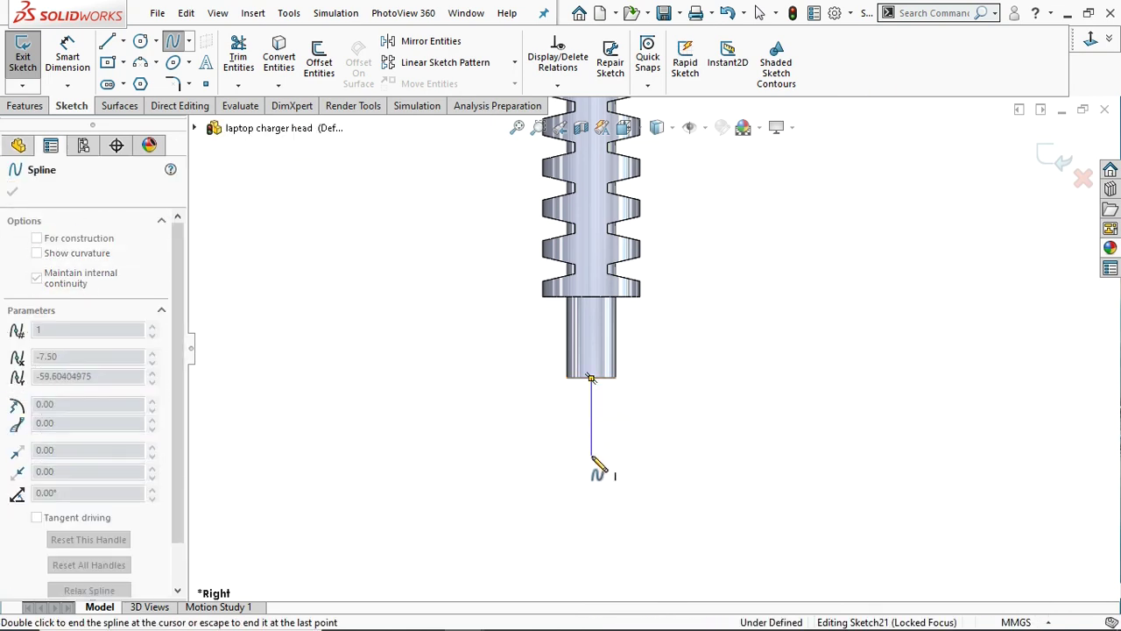
pyautogui.rightClick(591, 463)
pyautogui.click(628, 465)
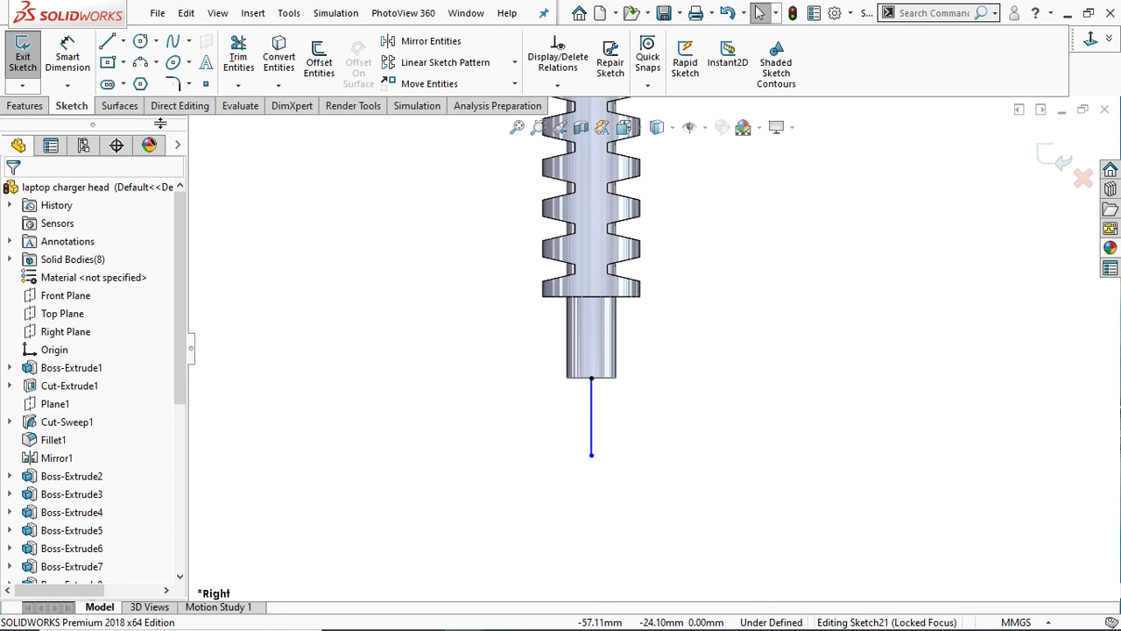
pyautogui.click(172, 46)
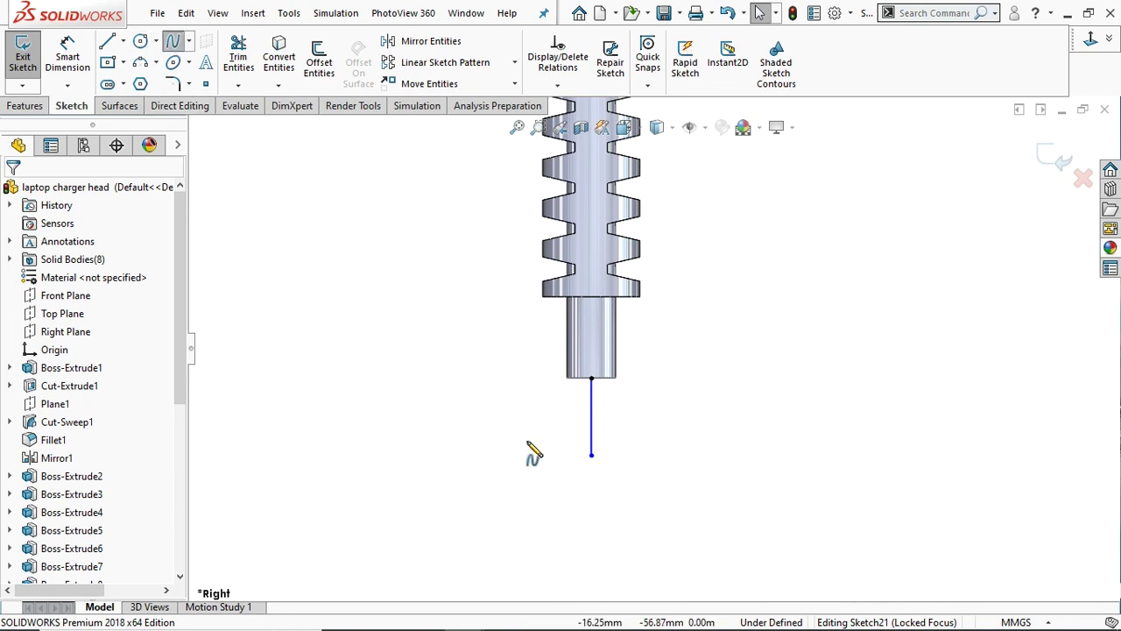
pyautogui.click(591, 456)
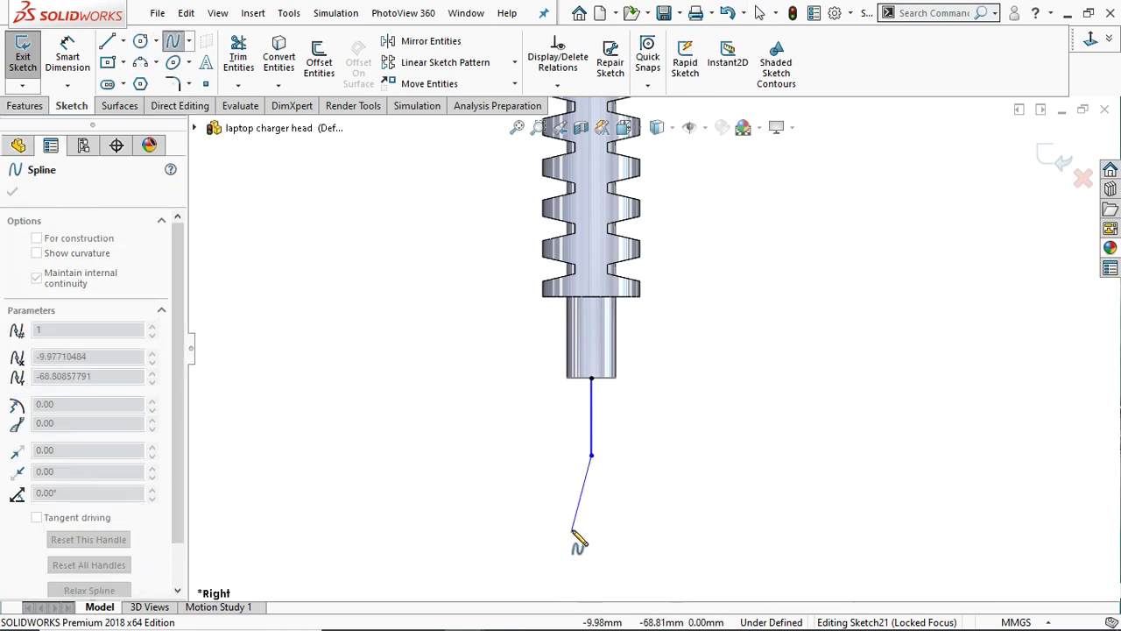
pyautogui.click(585, 535)
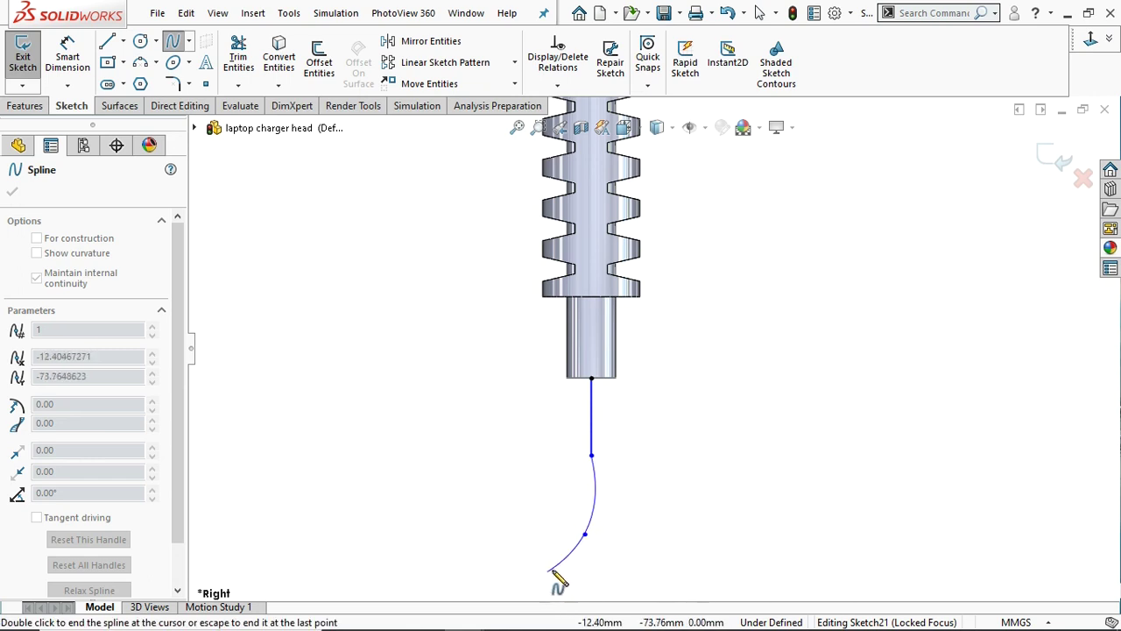
pyautogui.press('Escape')
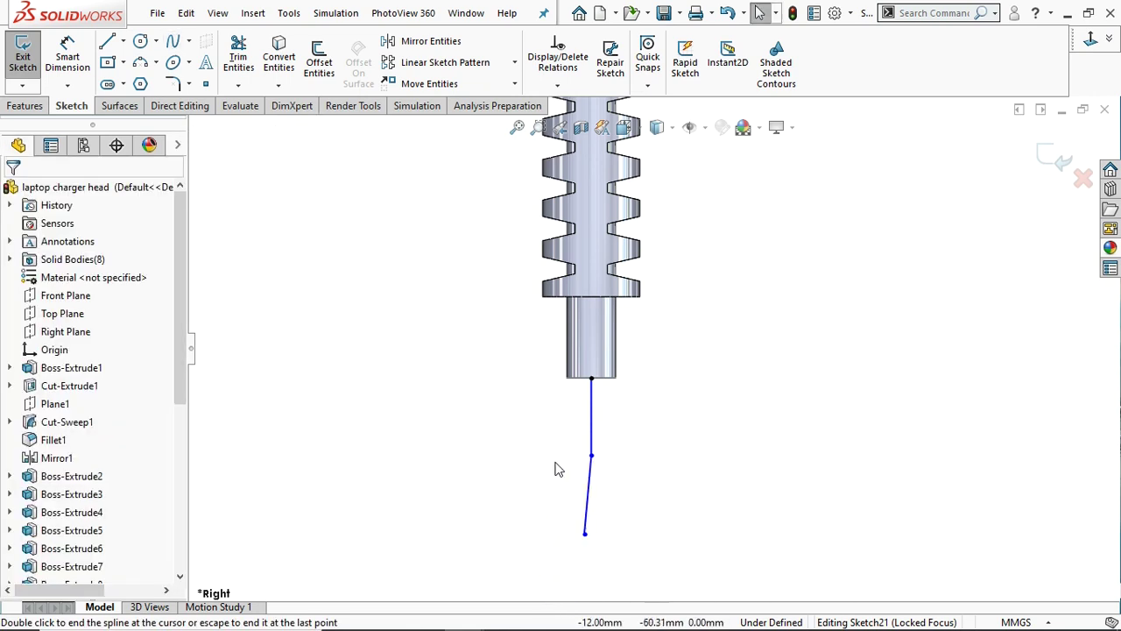
pyautogui.hotkey('ctrl', 'z')
pyautogui.click(142, 64)
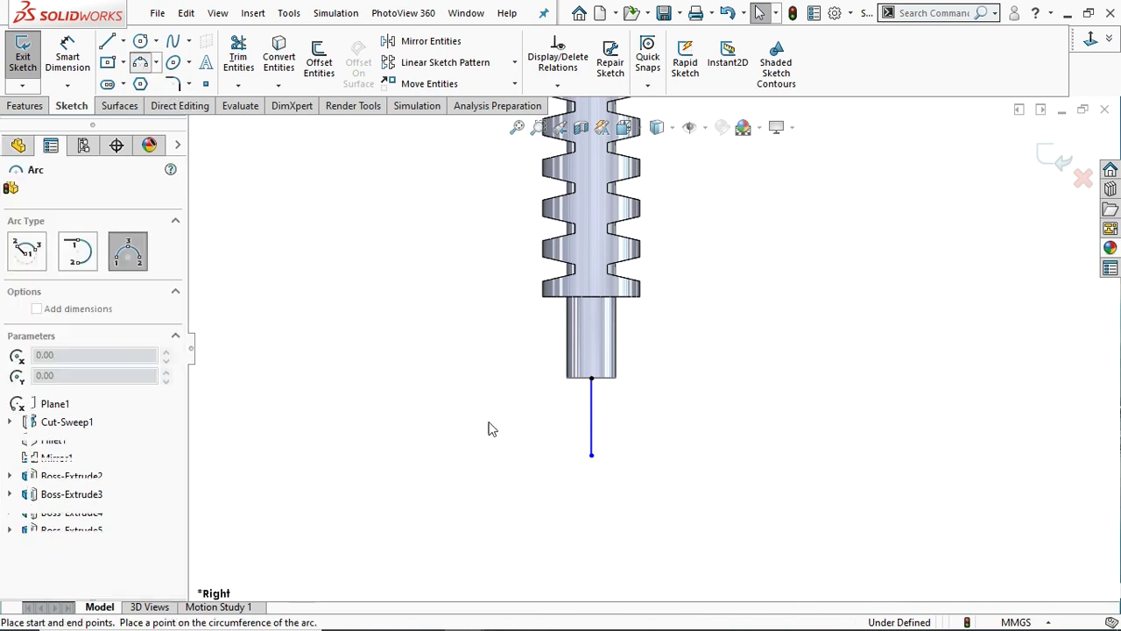
# Add a three-point arc curving down-left from the line's lower end.
pyautogui.scroll(2, 657, 469)
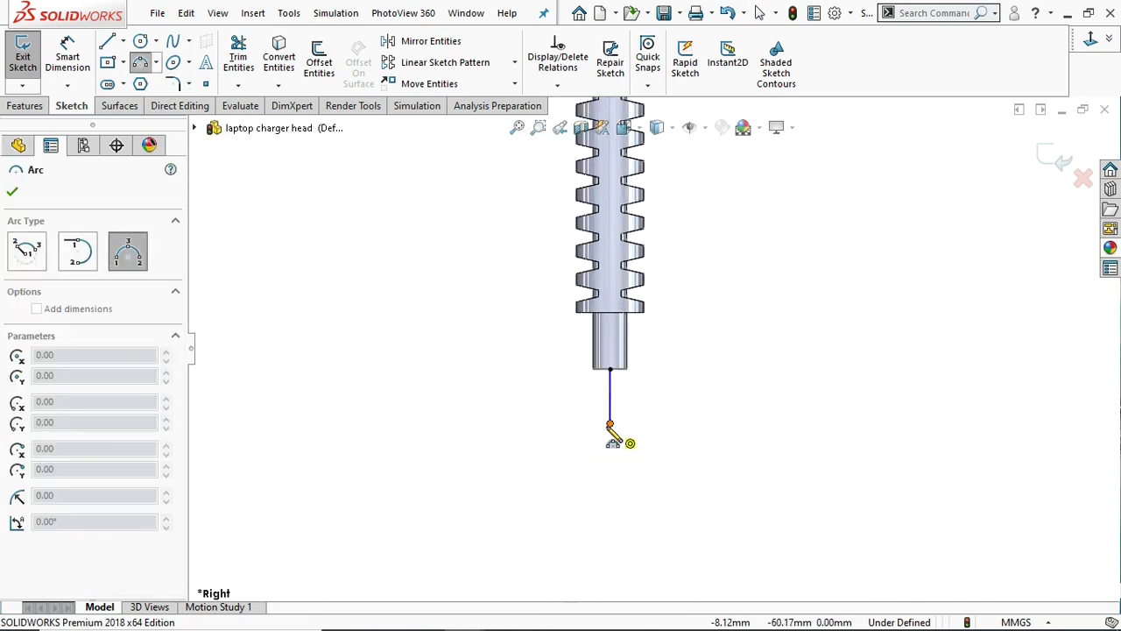
pyautogui.click(611, 424)
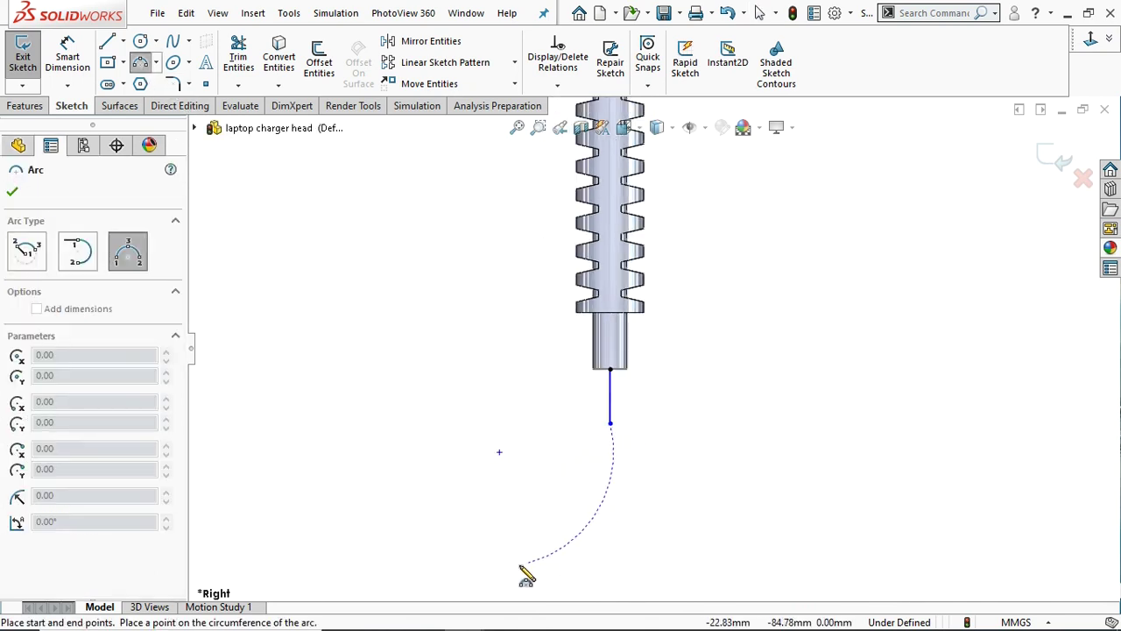
pyautogui.click(563, 527)
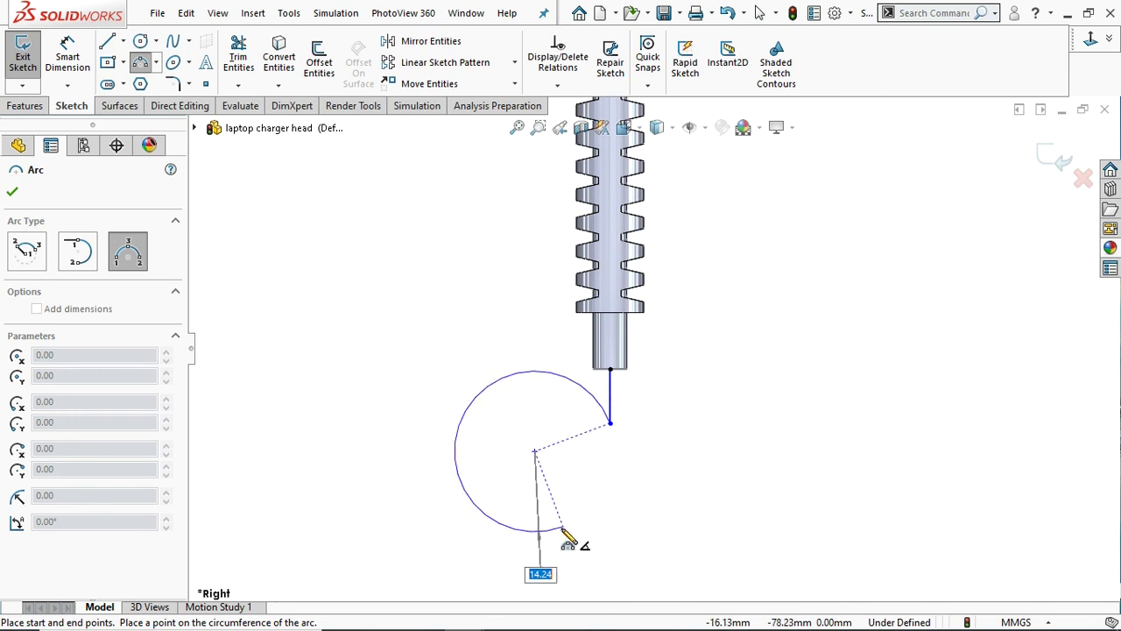
pyautogui.click(604, 492)
pyautogui.rightClick(611, 473)
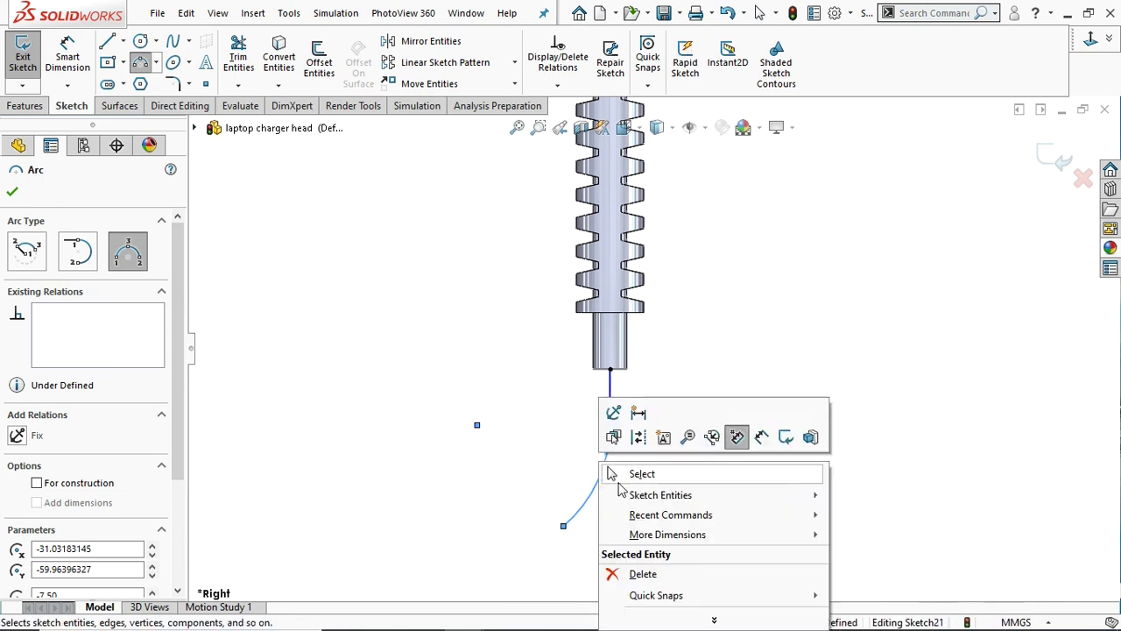
pyautogui.click(641, 478)
# Add a second arc from the first arc's end to form an S-bend.
pyautogui.scroll(2, 649, 470)
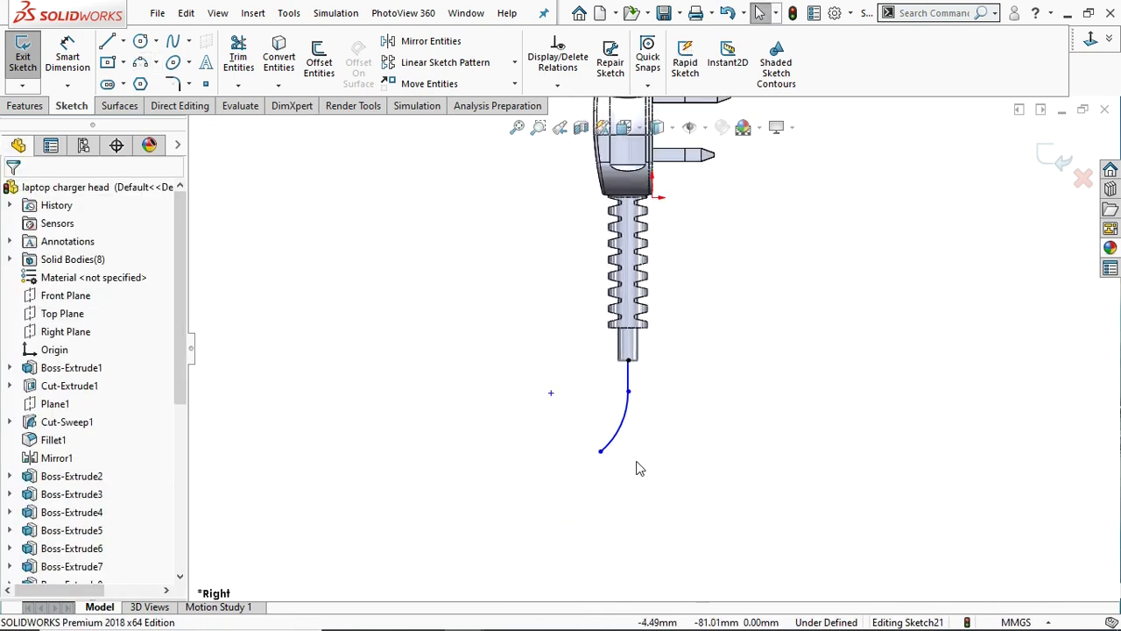
pyautogui.press('Return')
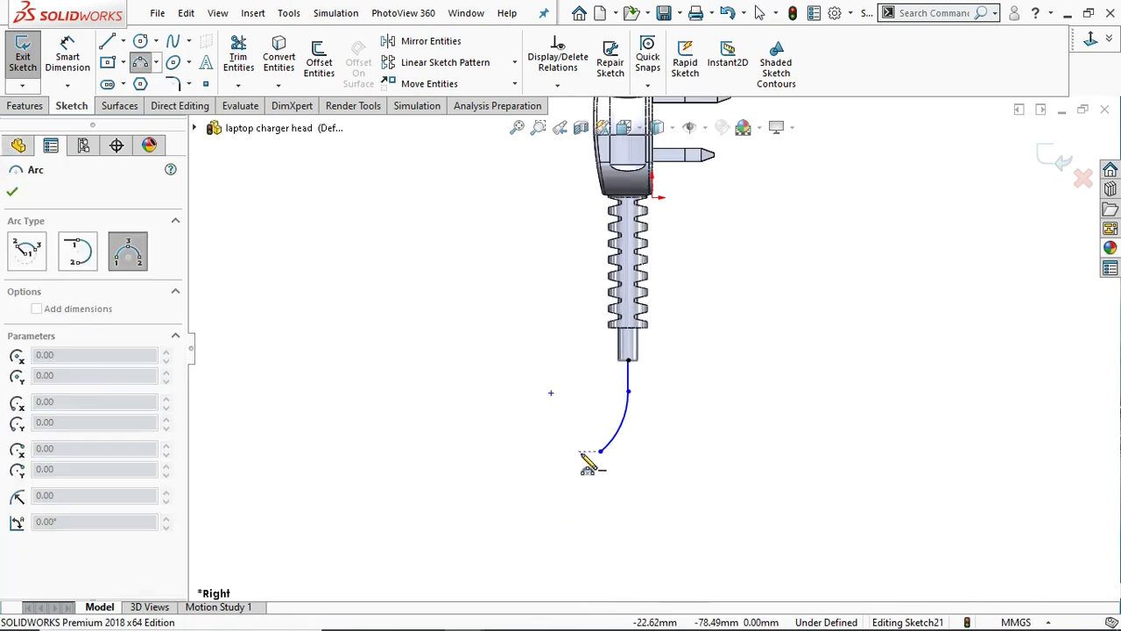
pyautogui.click(600, 453)
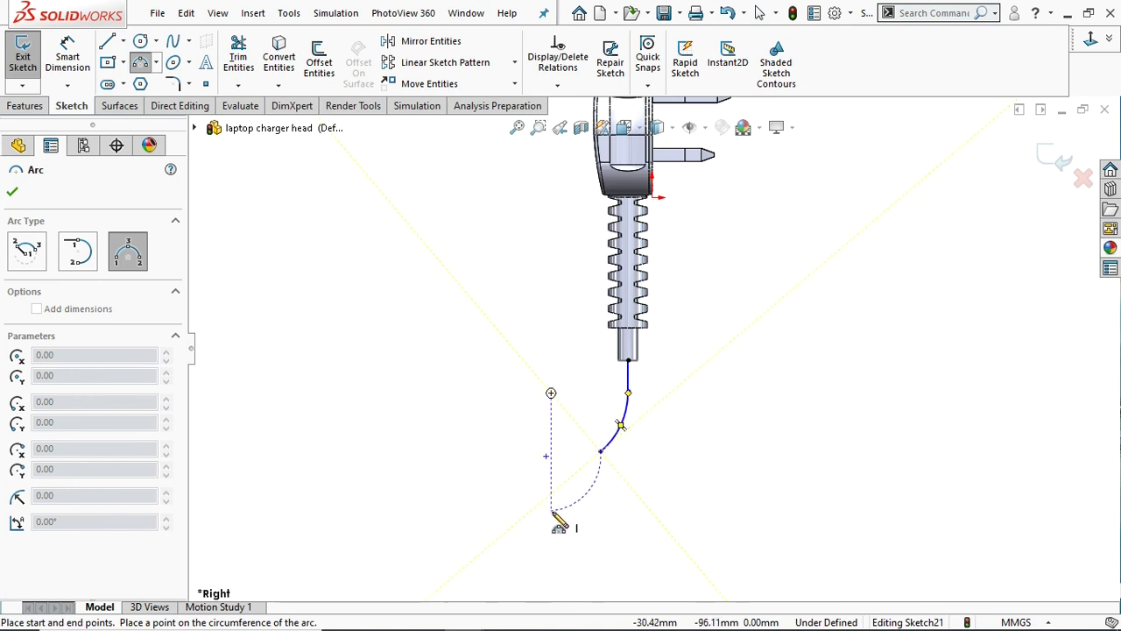
pyautogui.click(605, 487)
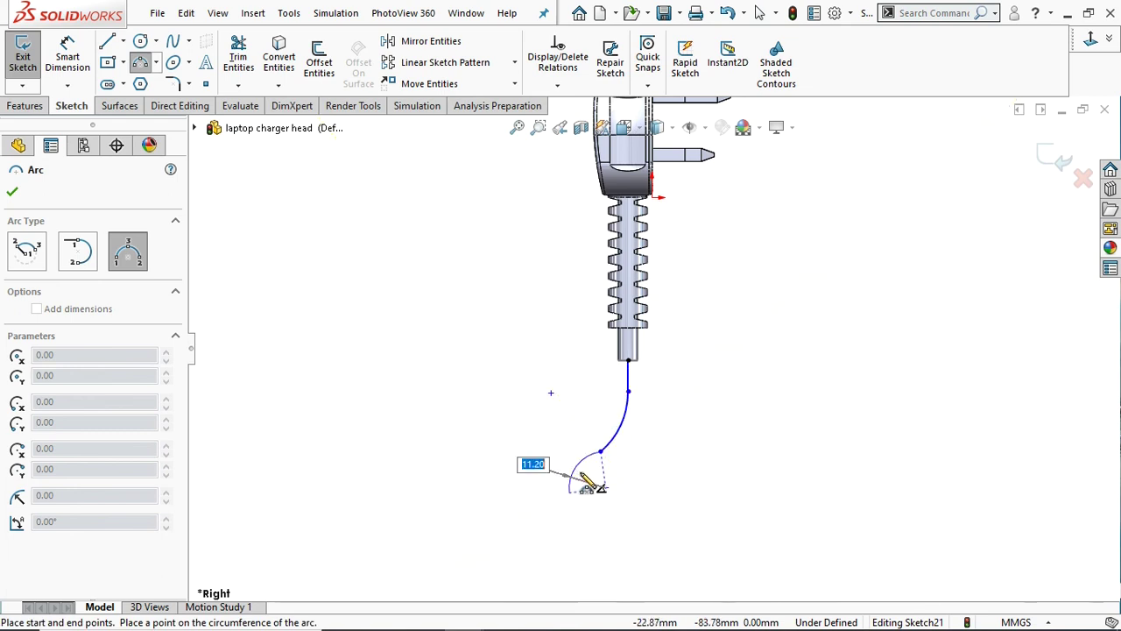
pyautogui.click(587, 485)
pyautogui.rightClick(585, 471)
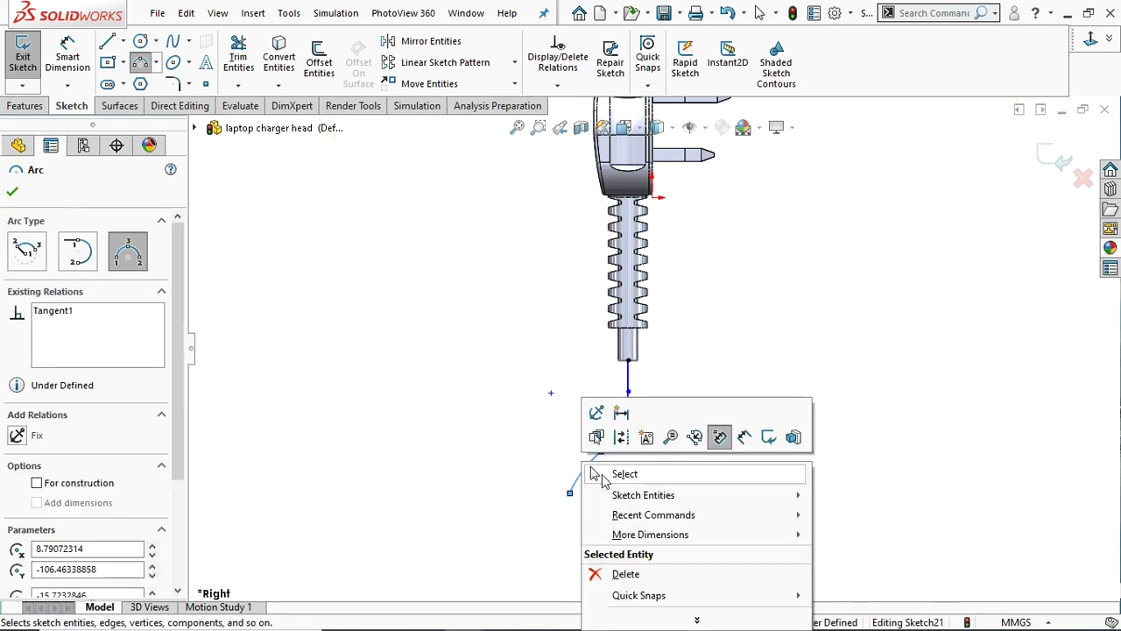
pyautogui.click(618, 471)
pyautogui.moveTo(663, 439)
pyautogui.mouseDown(button='middle')
pyautogui.moveTo(847, 255)
pyautogui.moveTo(701, 325)
pyautogui.mouseUp(button='middle')
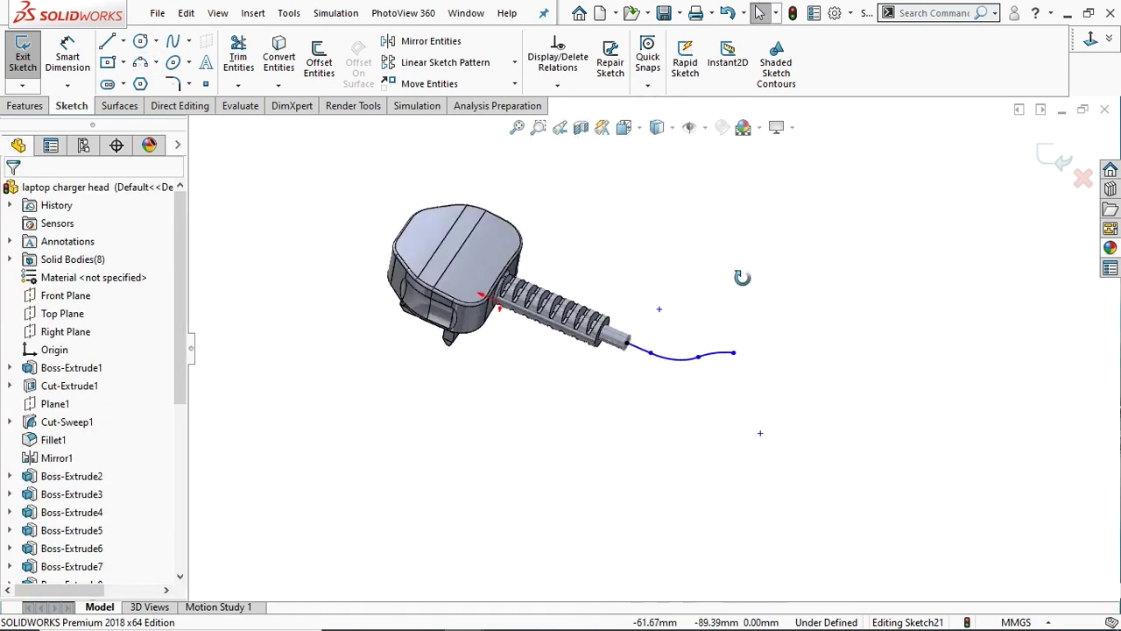
pyautogui.scroll(-5, 659, 328)
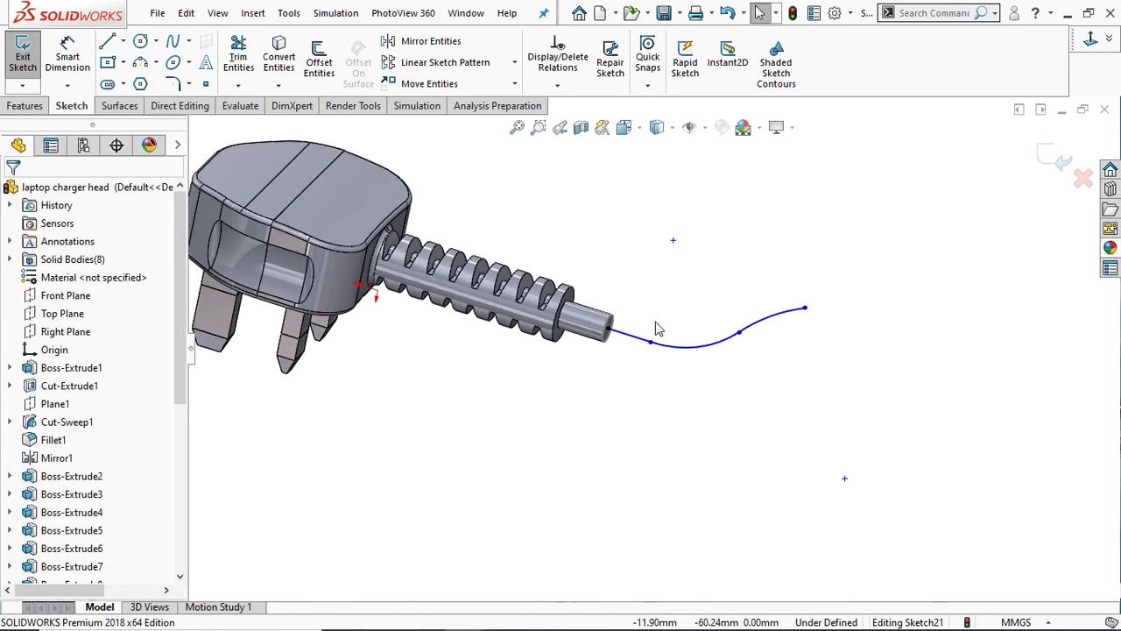
pyautogui.click(25, 105)
# Sweep a cable using the stub's end edge as profile along the Sketch21 path.
pyautogui.click(154, 44)
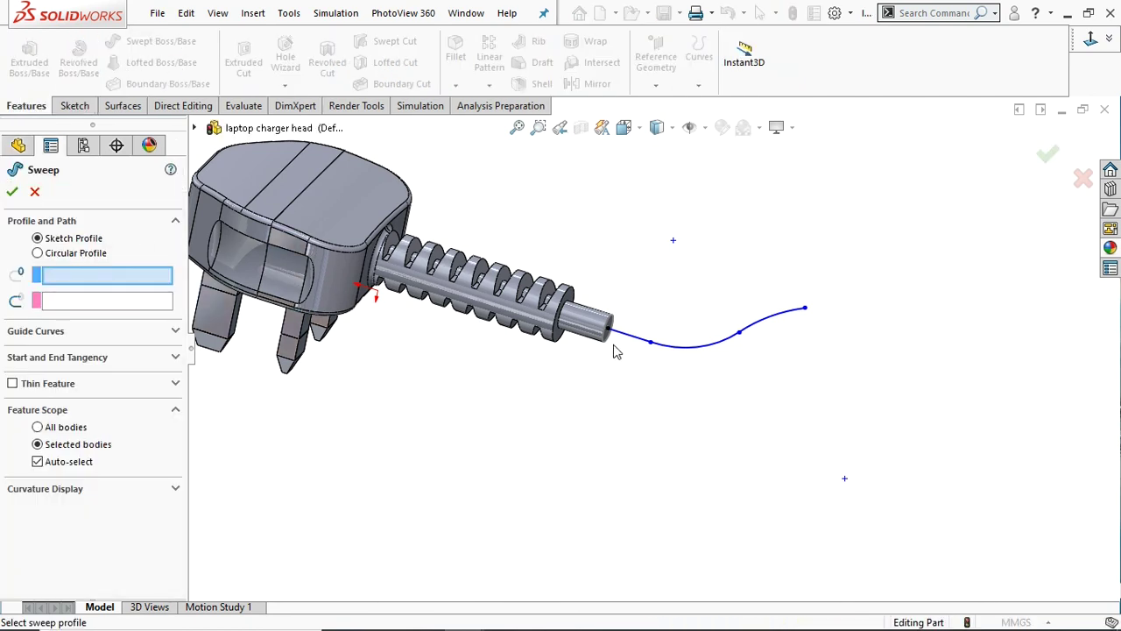
pyautogui.click(611, 350)
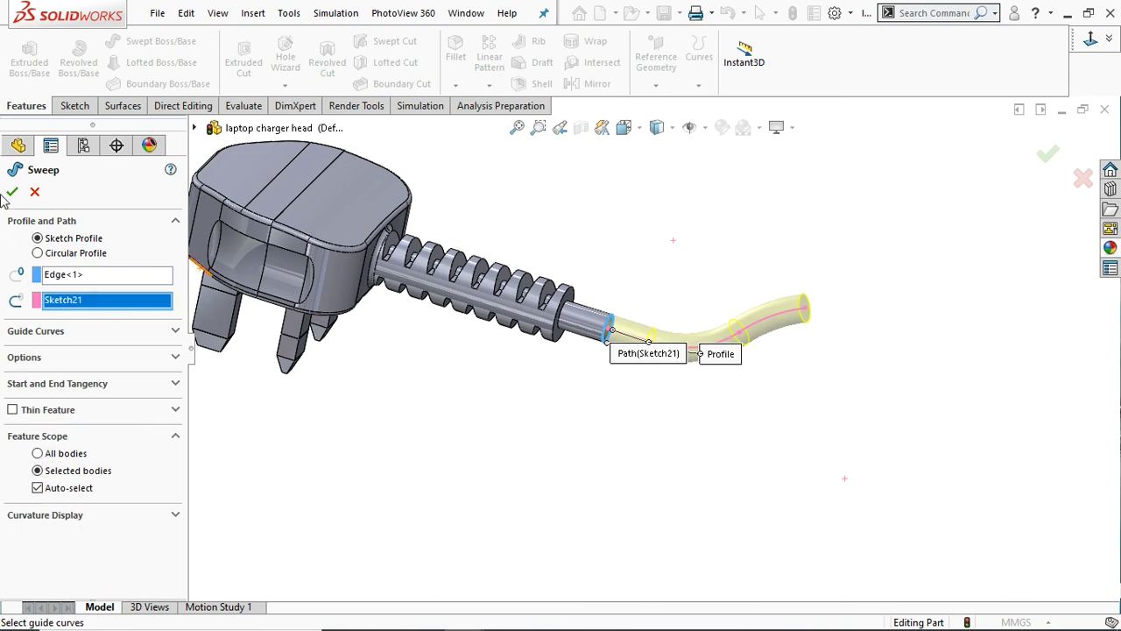
pyautogui.scroll(2, 470, 357)
pyautogui.scroll(3, 526, 324)
pyautogui.moveTo(543, 298)
pyautogui.mouseDown(button='middle')
pyautogui.moveTo(603, 276)
pyautogui.moveTo(502, 299)
pyautogui.mouseUp(button='middle')
pyautogui.scroll(-3, 502, 299)
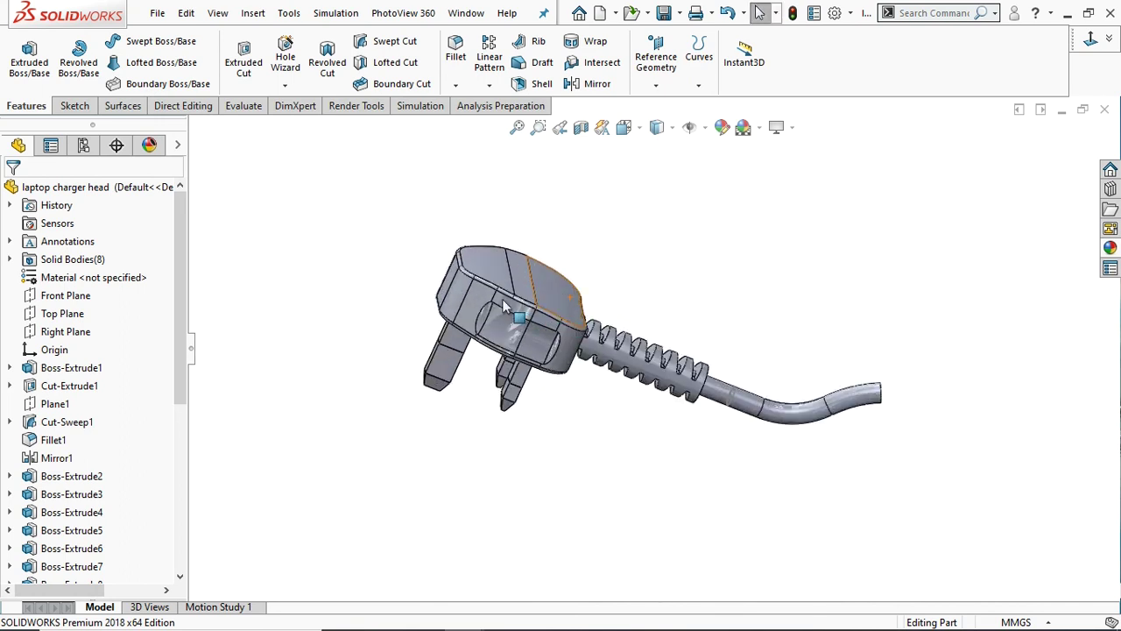
pyautogui.scroll(2, 855, 350)
pyautogui.scroll(-1, 852, 357)
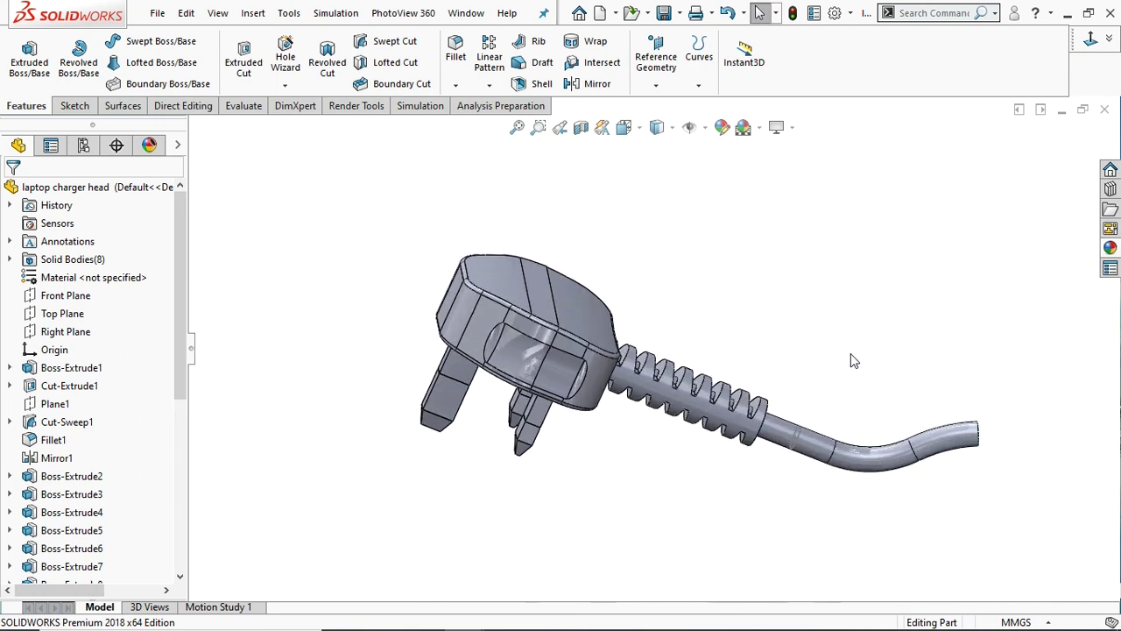
# Apply a black library appearance to the whole plug body.
pyautogui.click(1110, 248)
pyautogui.click(978, 159)
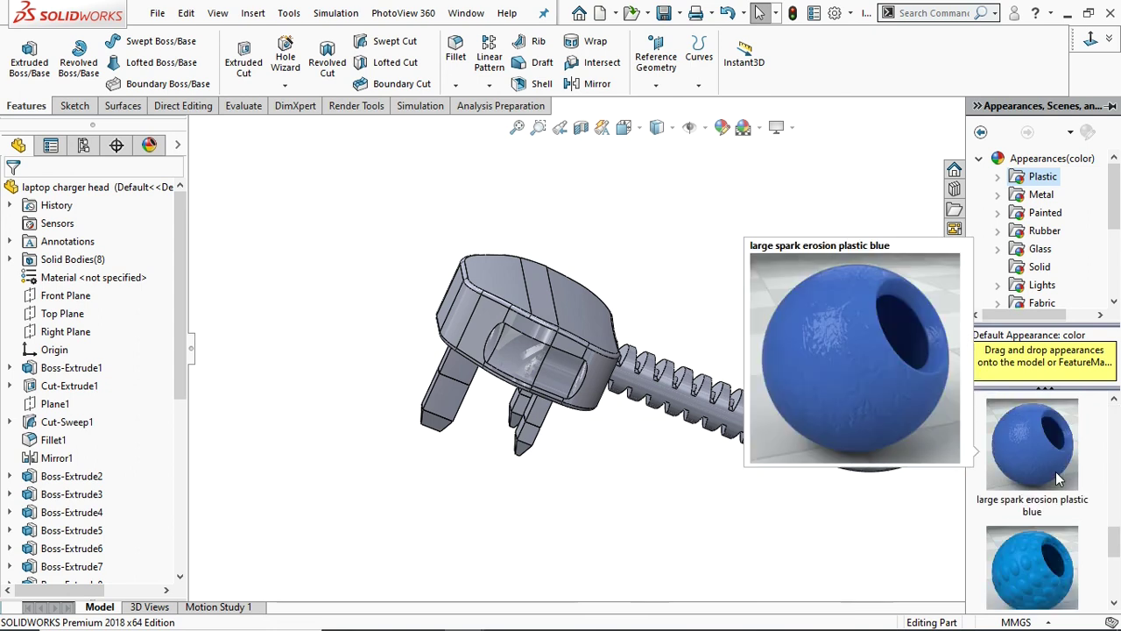
pyautogui.scroll(1, 1055, 471)
pyautogui.scroll(1, 1057, 472)
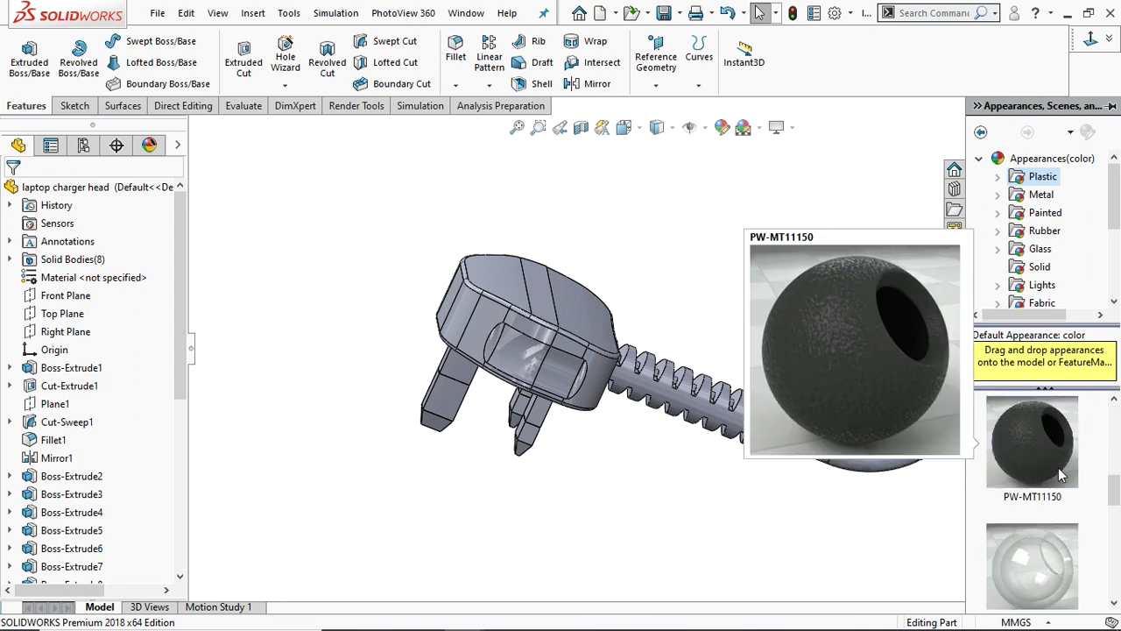
pyautogui.scroll(1, 1045, 444)
pyautogui.scroll(1, 1045, 444)
pyautogui.scroll(2, 1044, 445)
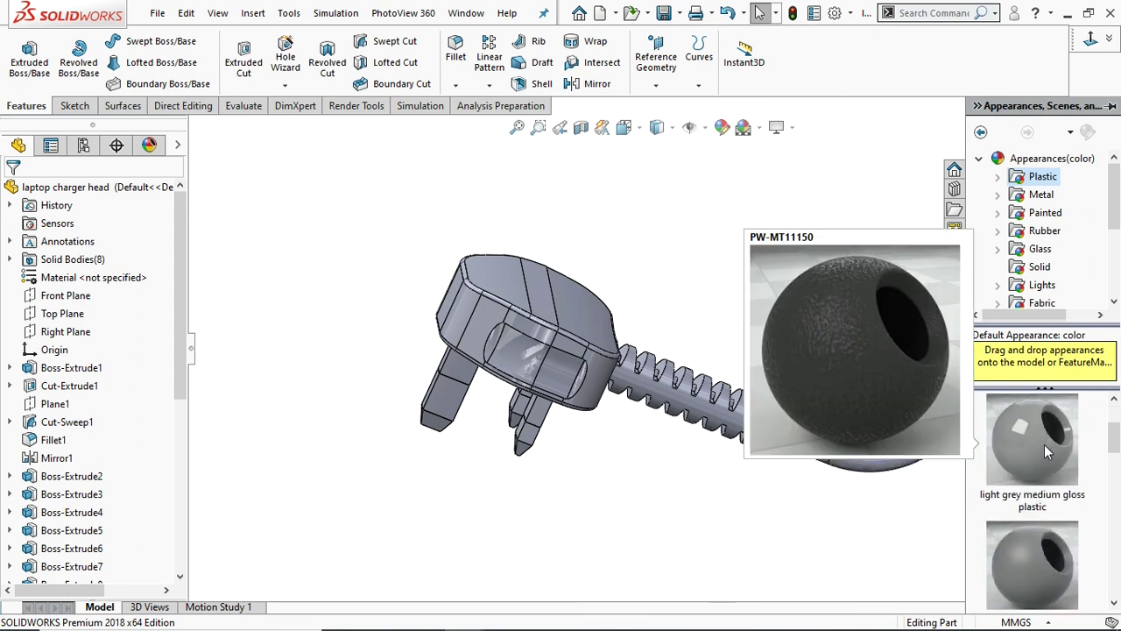
pyautogui.scroll(1, 1045, 445)
pyautogui.scroll(-1, 1069, 466)
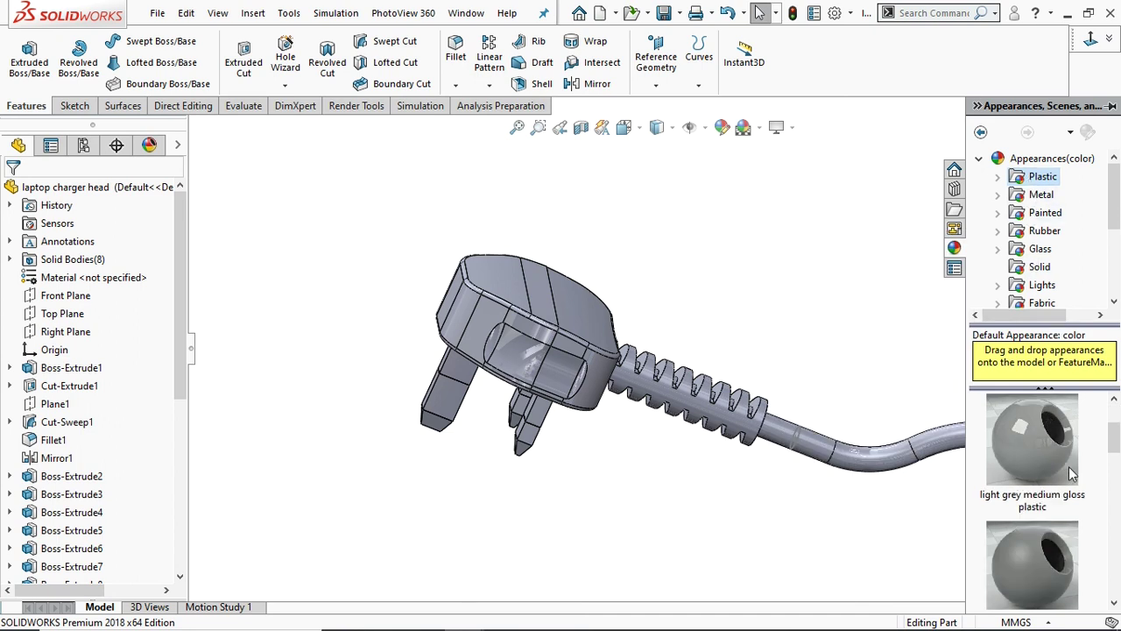
pyautogui.scroll(-1, 1069, 466)
pyautogui.scroll(-1, 1069, 466)
pyautogui.moveTo(1049, 567)
pyautogui.mouseDown()
pyautogui.moveTo(605, 366)
pyautogui.moveTo(579, 333)
pyautogui.mouseUp()
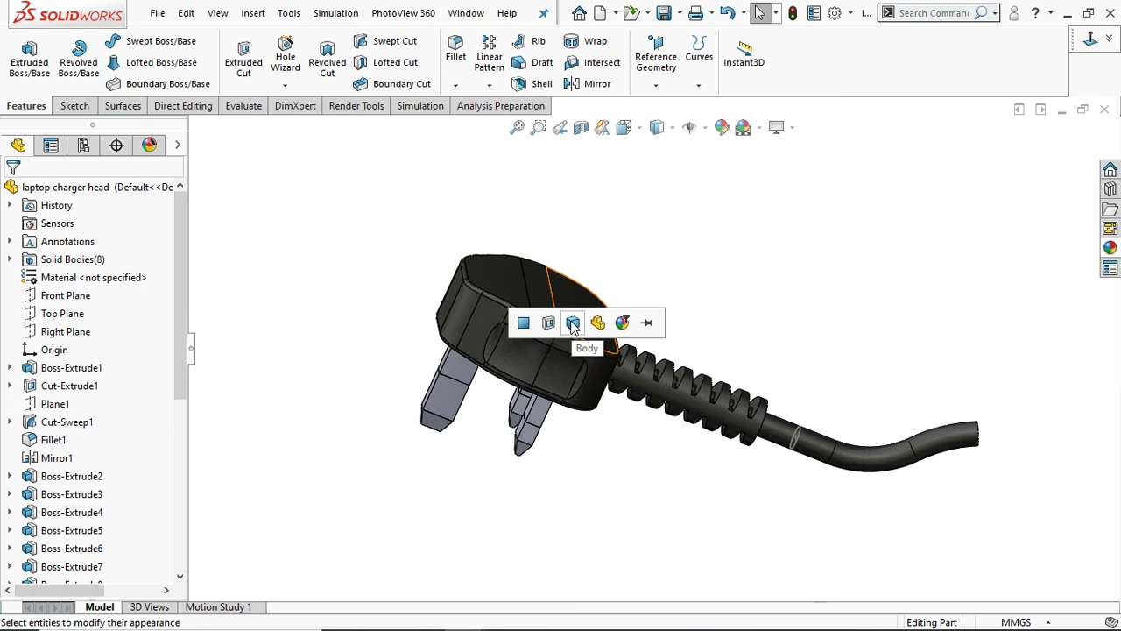
pyautogui.click(573, 324)
# Hide the sketch circle on the cable.
pyautogui.moveTo(789, 333)
pyautogui.mouseDown(button='middle')
pyautogui.moveTo(754, 328)
pyautogui.moveTo(728, 381)
pyautogui.mouseUp(button='middle')
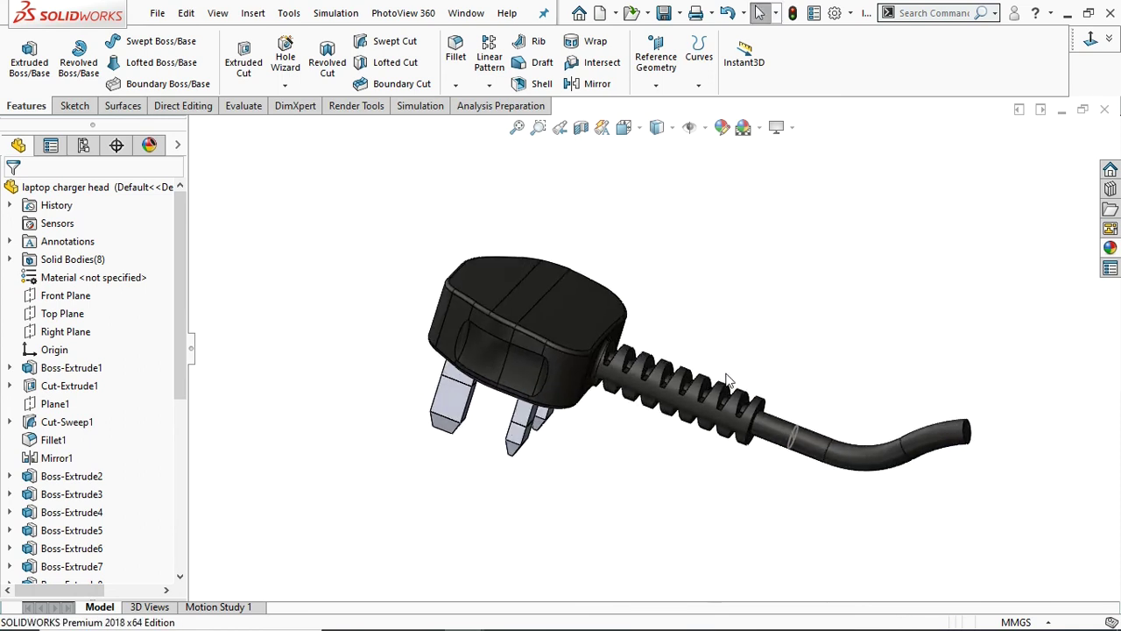
pyautogui.click(794, 438)
pyautogui.click(858, 381)
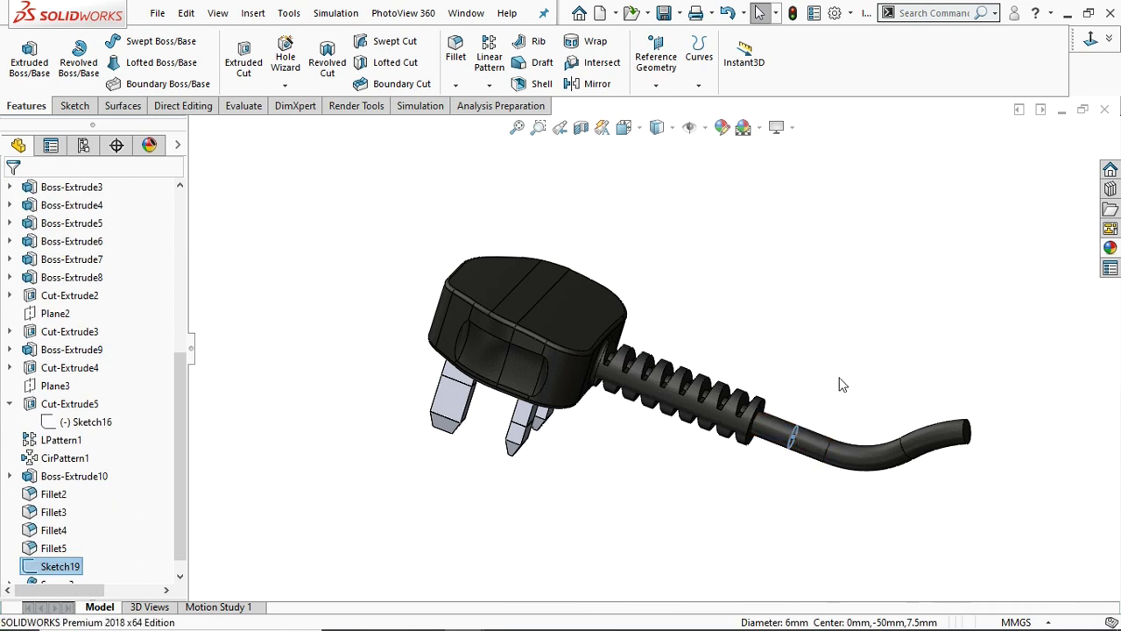
pyautogui.moveTo(615, 449)
pyautogui.mouseDown(button='middle')
pyautogui.moveTo(633, 323)
pyautogui.moveTo(637, 371)
pyautogui.mouseUp(button='middle')
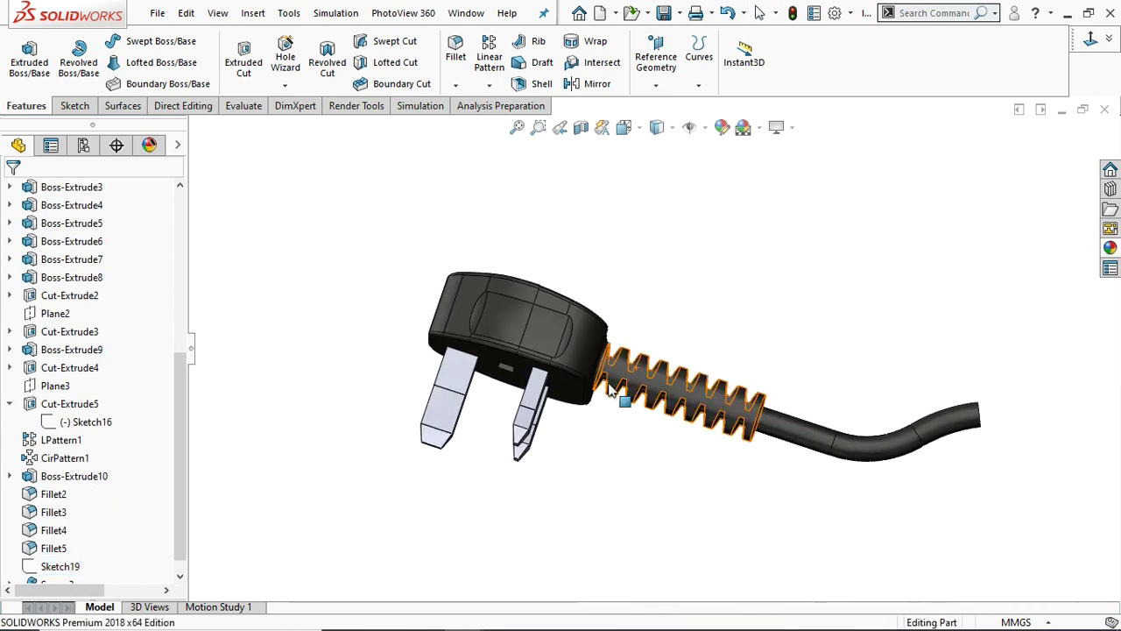
# Apply the PW-MT11150 metallic appearance to a pin body.
pyautogui.click(1111, 248)
pyautogui.moveTo(1041, 473); pyautogui.dragTo(536, 385)
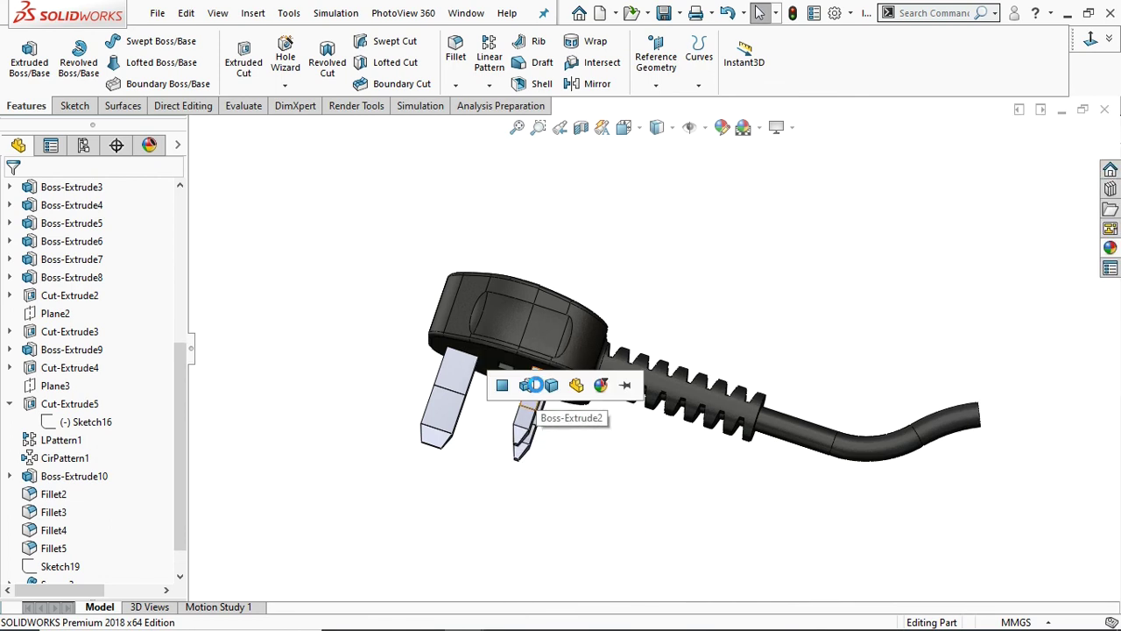
pyautogui.moveTo(548, 385)
pyautogui.mouseDown(button='middle')
pyautogui.moveTo(662, 433)
pyautogui.moveTo(864, 411)
pyautogui.mouseUp(button='middle')
pyautogui.click(1110, 247)
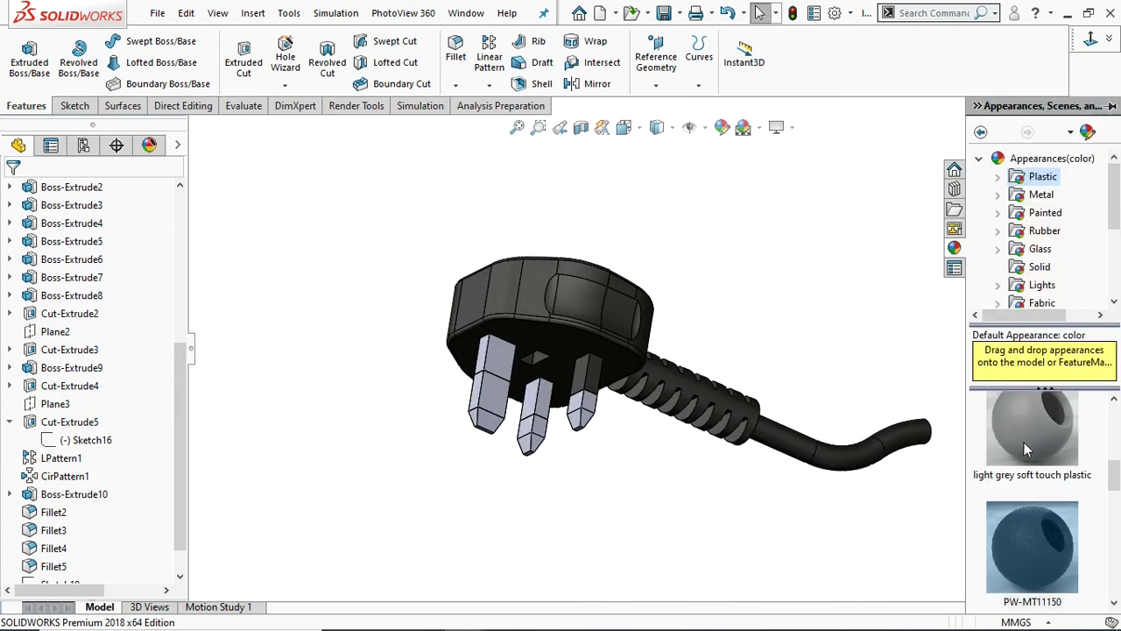
pyautogui.moveTo(1052, 539); pyautogui.dragTo(541, 389)
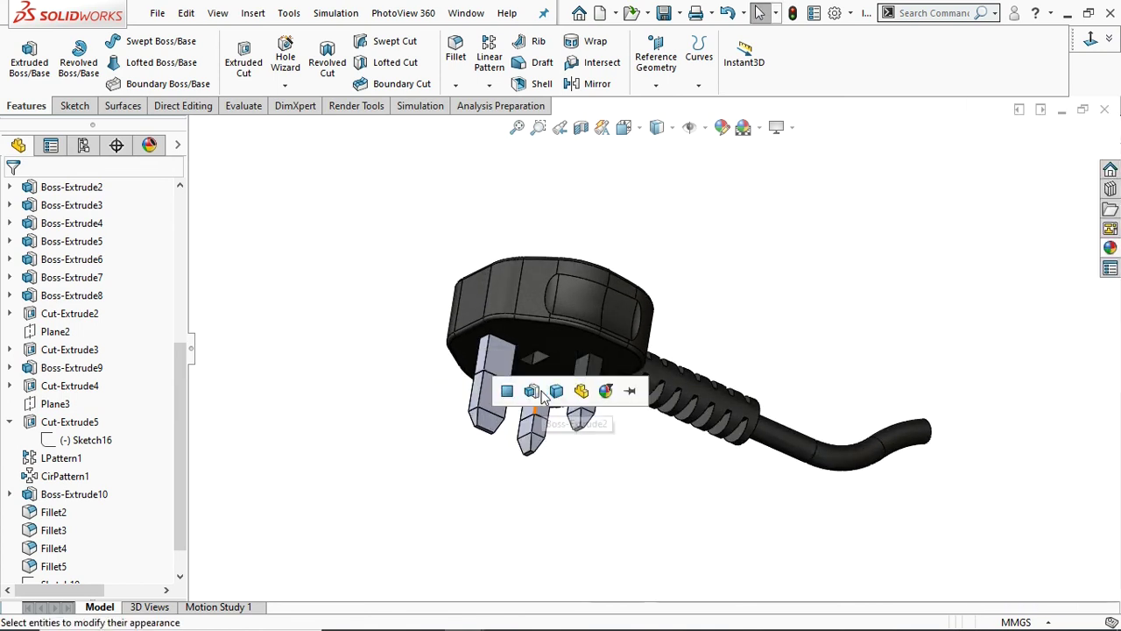
pyautogui.click(560, 394)
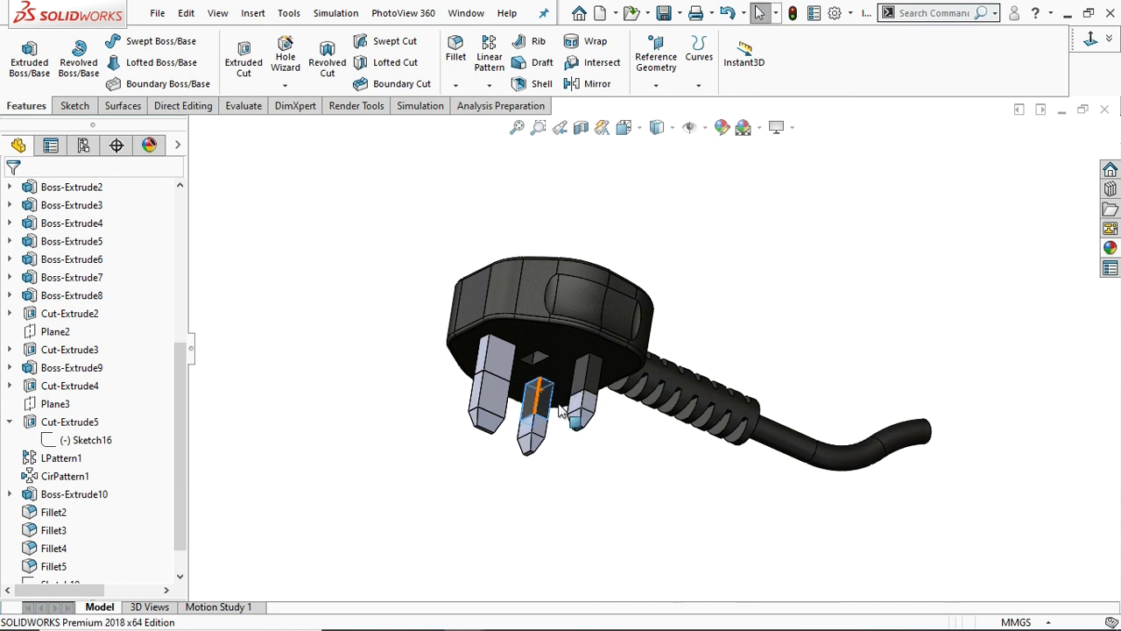
pyautogui.moveTo(621, 467)
pyautogui.mouseDown(button='middle')
pyautogui.moveTo(601, 451)
pyautogui.moveTo(576, 468)
pyautogui.moveTo(608, 445)
pyautogui.moveTo(642, 455)
pyautogui.moveTo(611, 456)
pyautogui.moveTo(593, 494)
pyautogui.mouseUp(button='middle')
pyautogui.press('Escape')
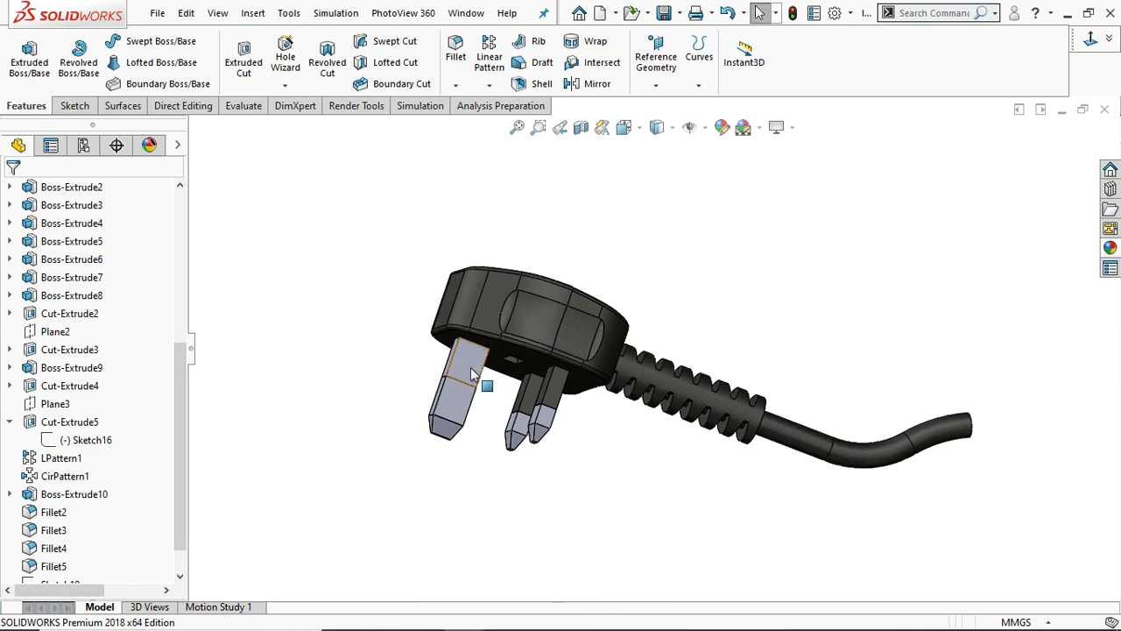
# Select the left pin and inspect its Boss-Extrude3 feature.
pyautogui.click(464, 410)
pyautogui.click(514, 326)
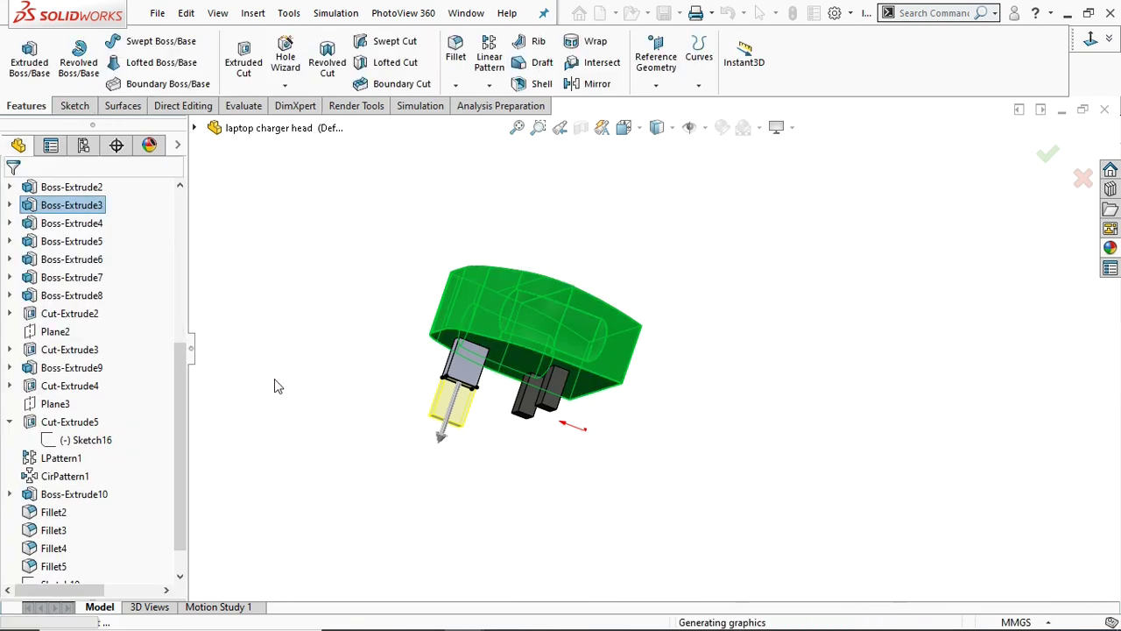
pyautogui.moveTo(522, 464)
pyautogui.mouseDown(button='middle')
pyautogui.moveTo(524, 491)
pyautogui.moveTo(535, 489)
pyautogui.mouseUp(button='middle')
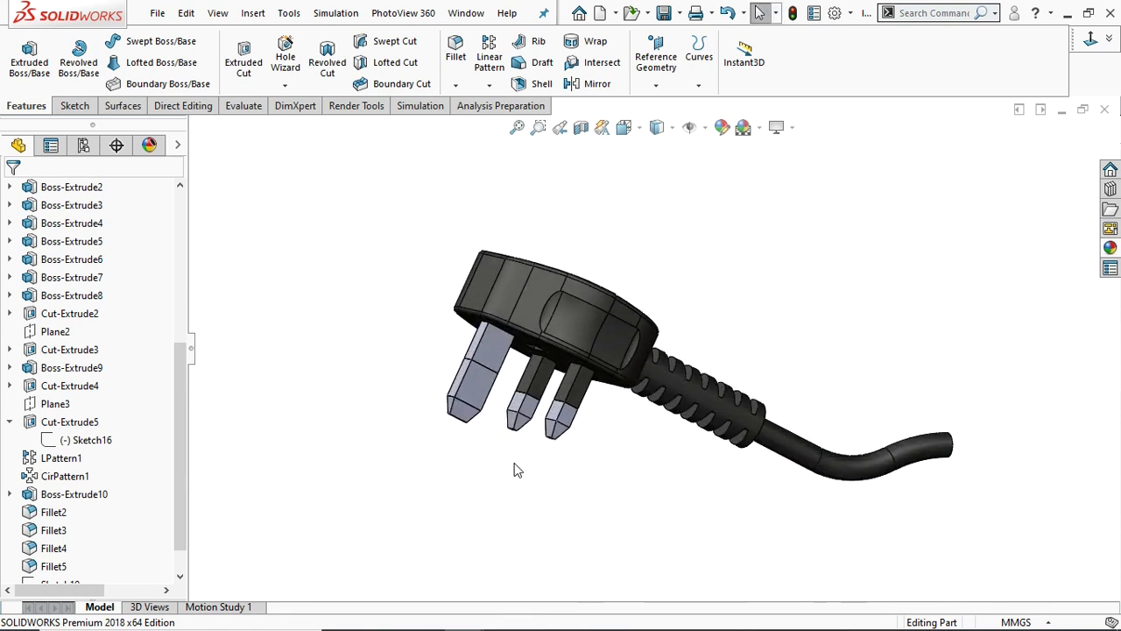
pyautogui.scroll(-2, 176, 392)
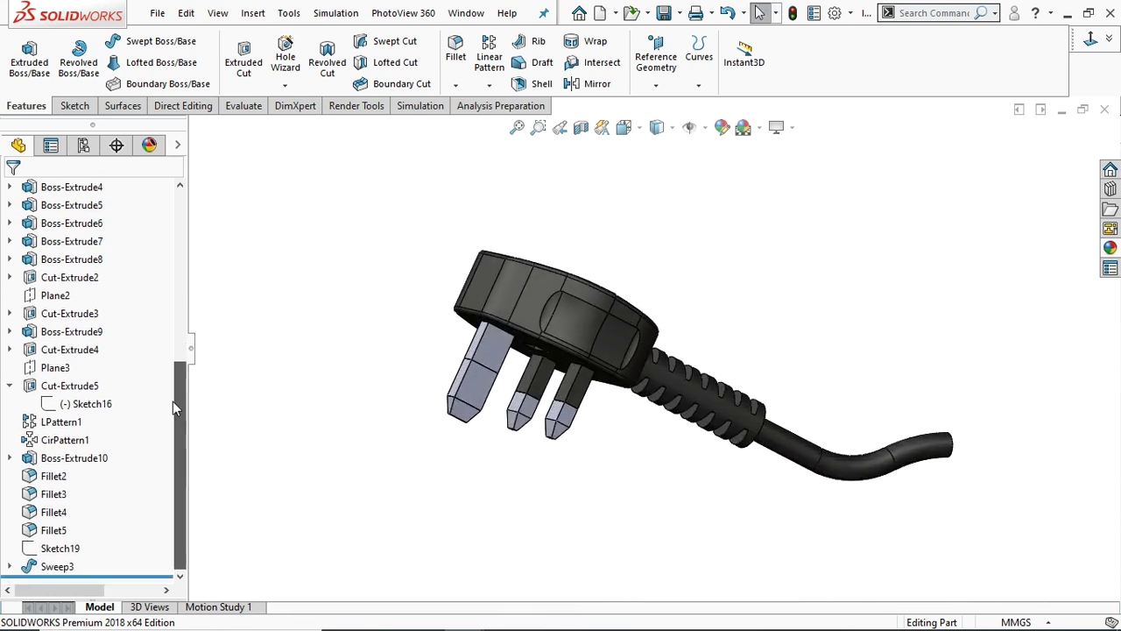
# Give Boss-Extrude2 through Boss-Extrude8 a white appearance.
pyautogui.click(484, 351)
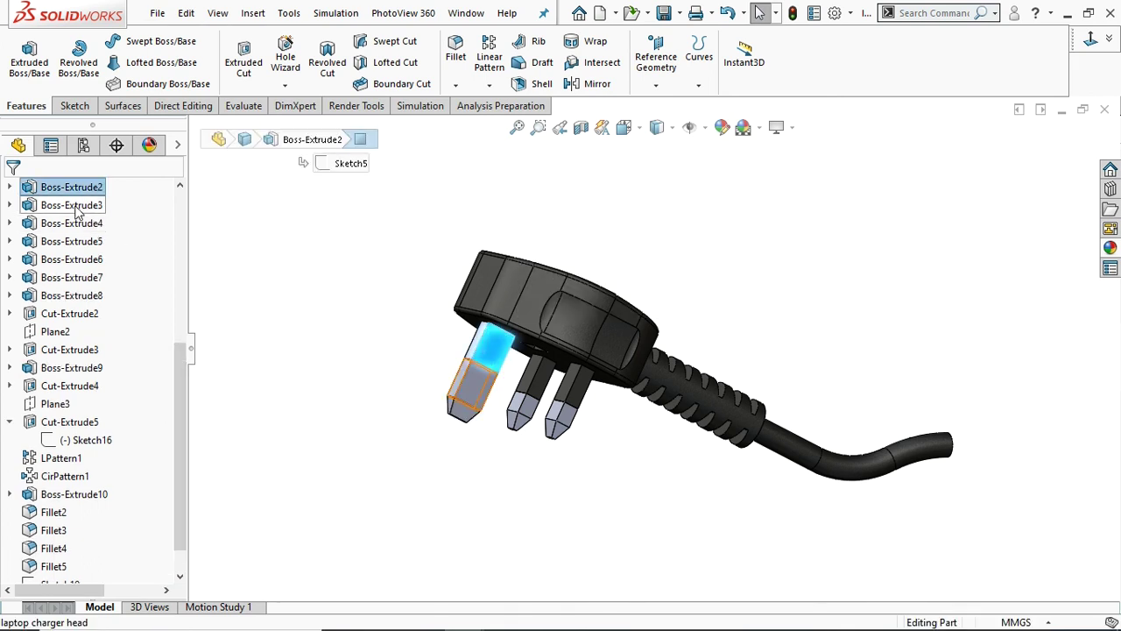
pyautogui.keyDown('ctrl'); pyautogui.click(77, 207); pyautogui.keyUp('ctrl')
pyautogui.keyDown('ctrl'); pyautogui.click(74, 226); pyautogui.keyUp('ctrl')
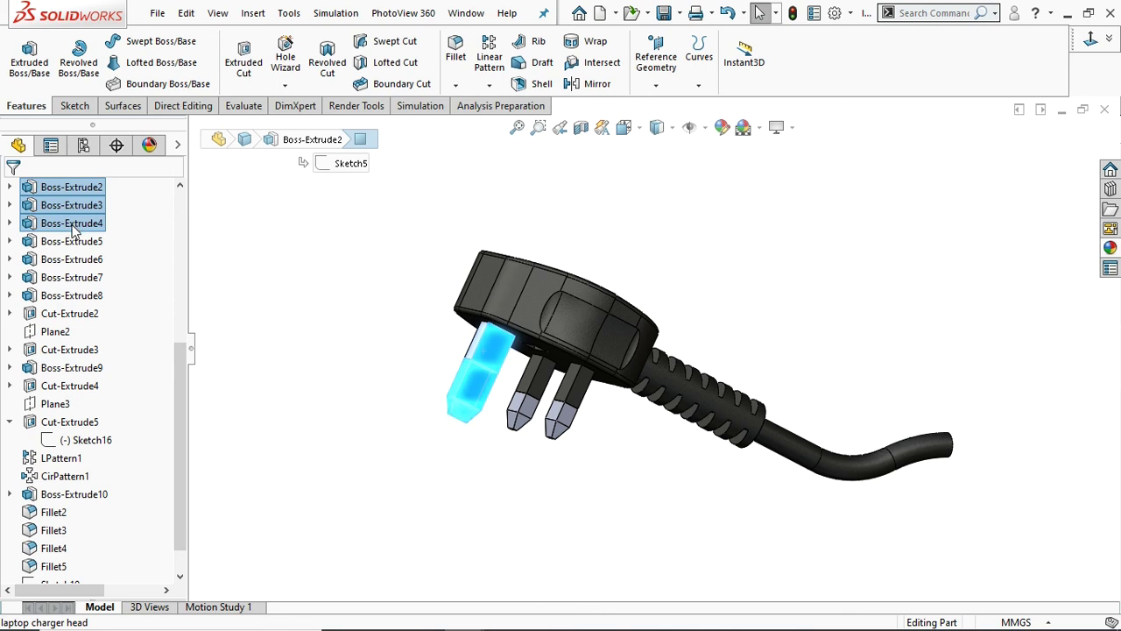
pyautogui.keyDown('ctrl'); pyautogui.click(63, 247); pyautogui.keyUp('ctrl')
pyautogui.keyDown('ctrl'); pyautogui.click(67, 260); pyautogui.keyUp('ctrl')
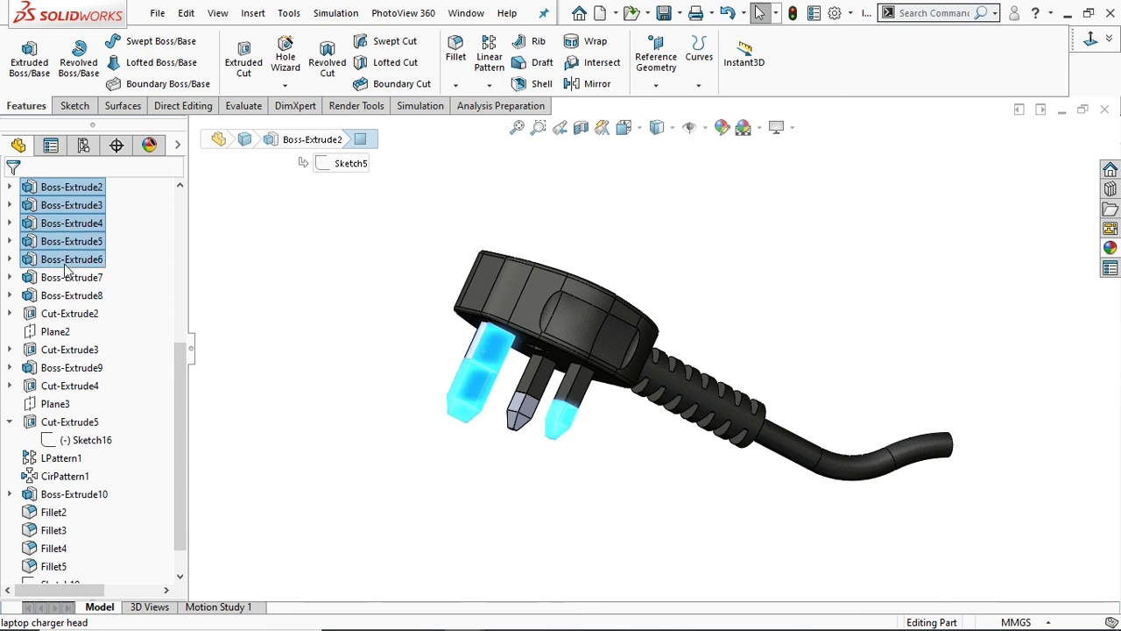
pyautogui.keyDown('ctrl'); pyautogui.click(70, 278); pyautogui.keyUp('ctrl')
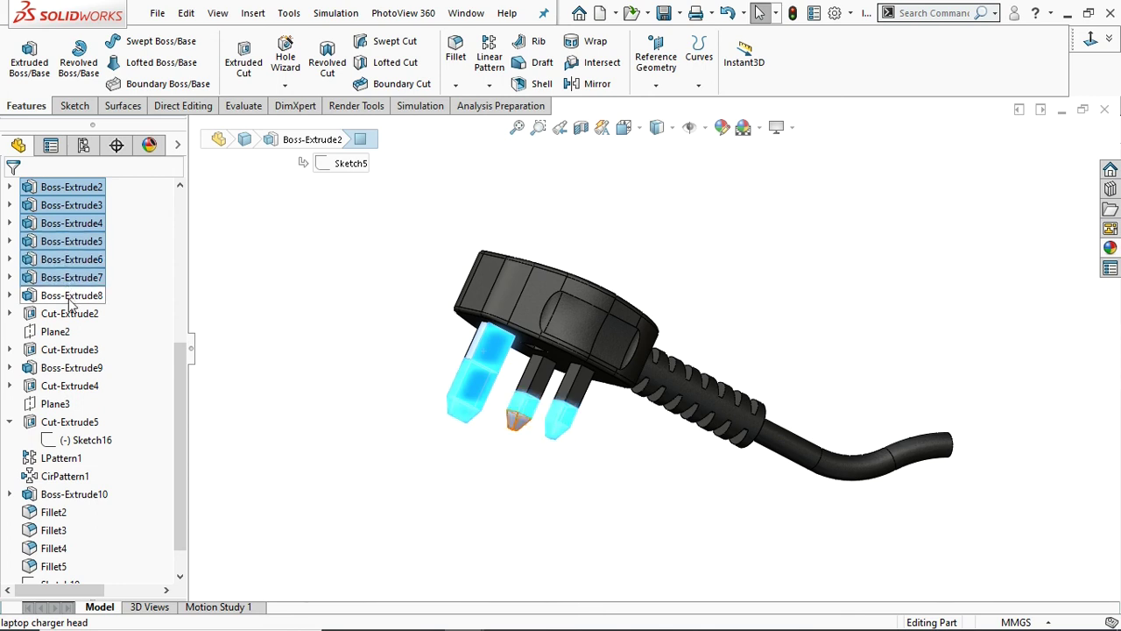
pyautogui.keyDown('ctrl'); pyautogui.click(72, 298); pyautogui.keyUp('ctrl')
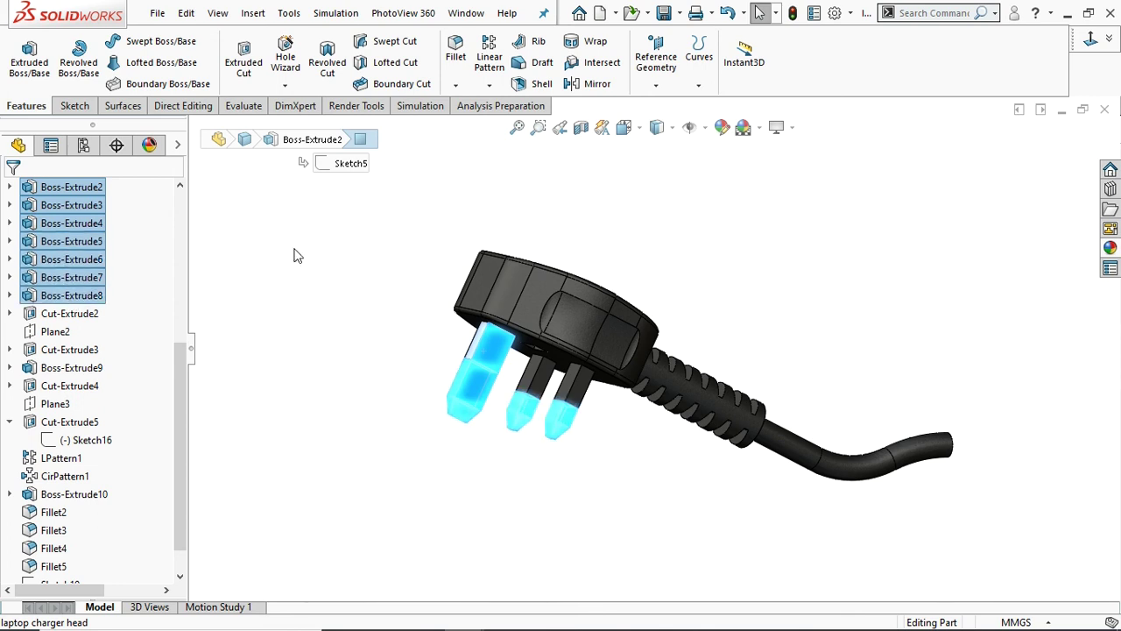
pyautogui.click(722, 127)
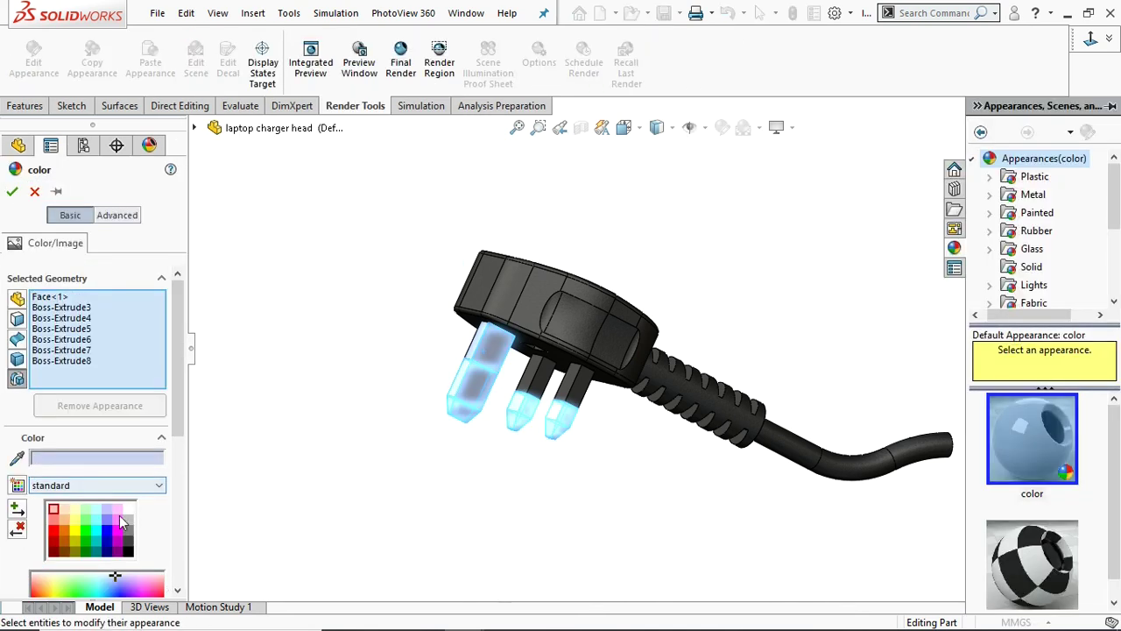
pyautogui.click(129, 510)
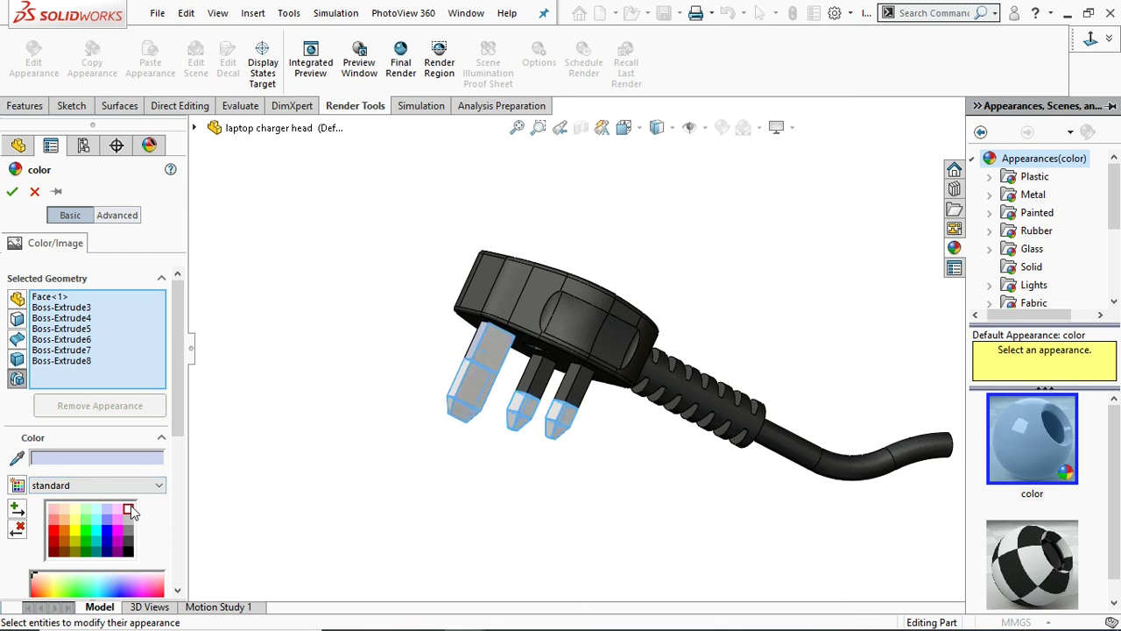
pyautogui.click(12, 191)
pyautogui.moveTo(821, 329)
pyautogui.mouseDown(button='middle')
pyautogui.moveTo(739, 363)
pyautogui.moveTo(714, 420)
pyautogui.moveTo(707, 391)
pyautogui.mouseUp(button='middle')
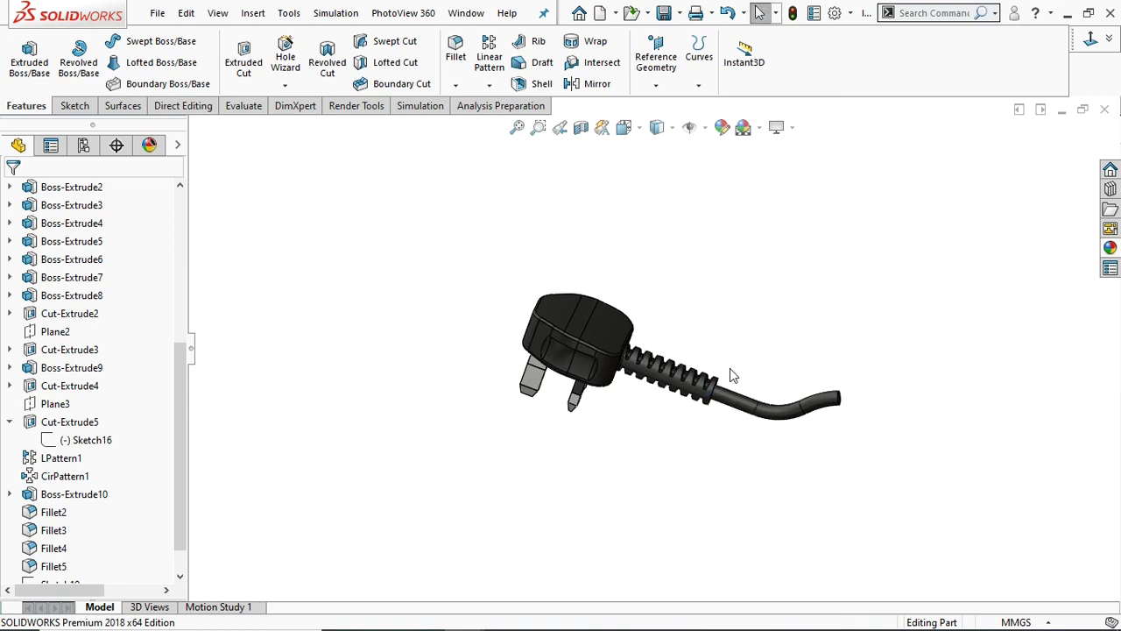
# Save the charger plug part via File > Save.
pyautogui.scroll(-3, 728, 375)
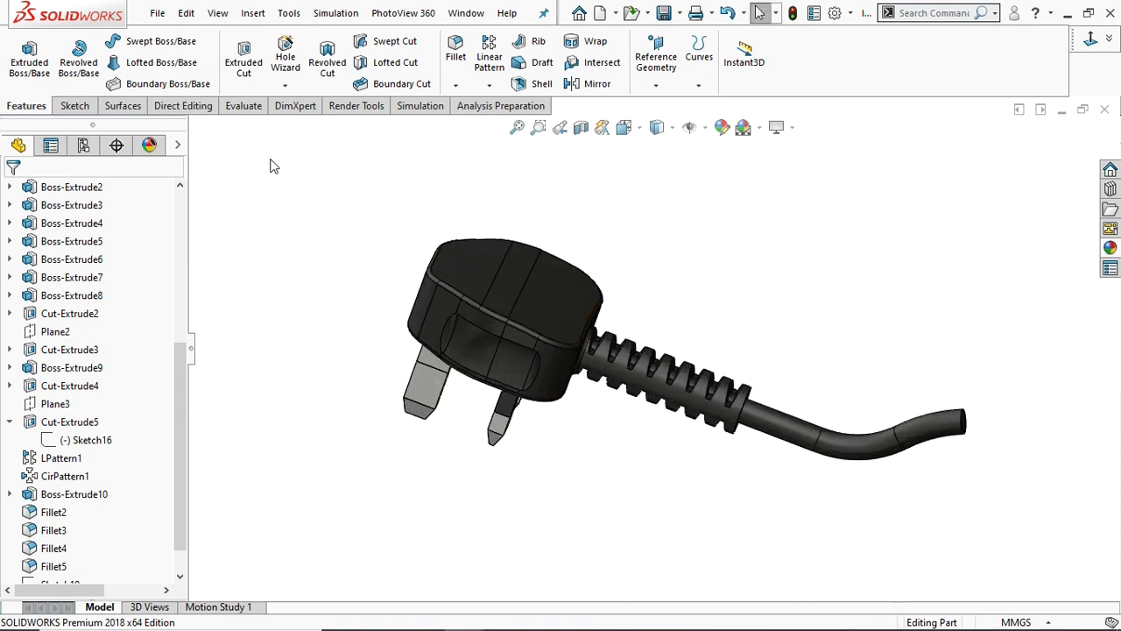
pyautogui.click(158, 12)
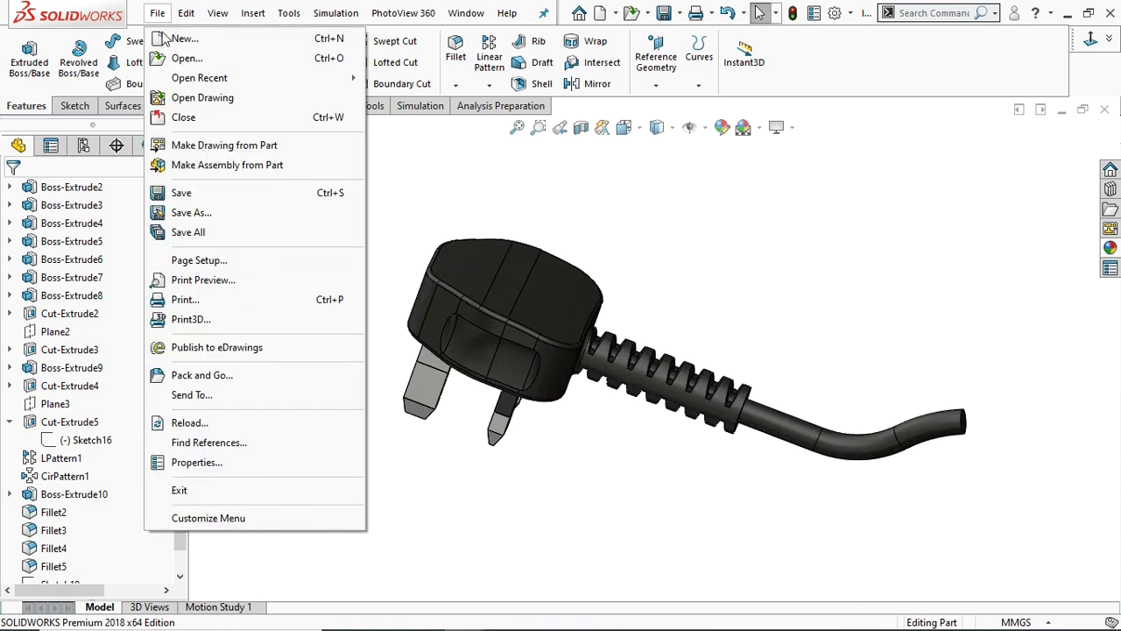
pyautogui.click(178, 193)
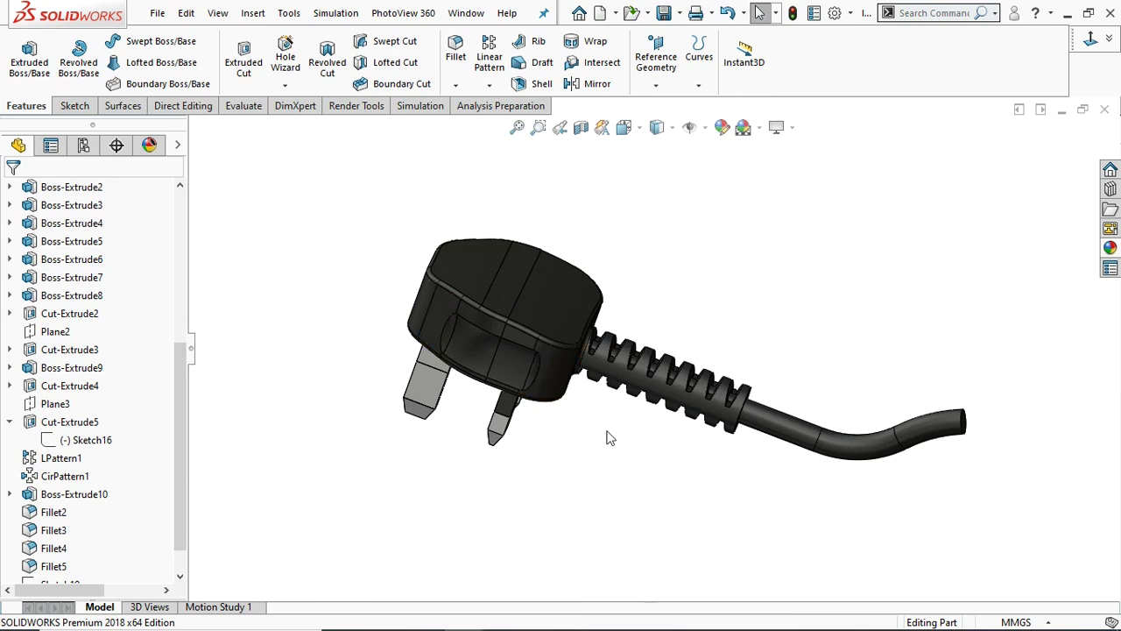
pyautogui.moveTo(613, 448)
pyautogui.mouseDown(button='middle')
pyautogui.moveTo(675, 375)
pyautogui.moveTo(608, 425)
pyautogui.mouseUp(button='middle')
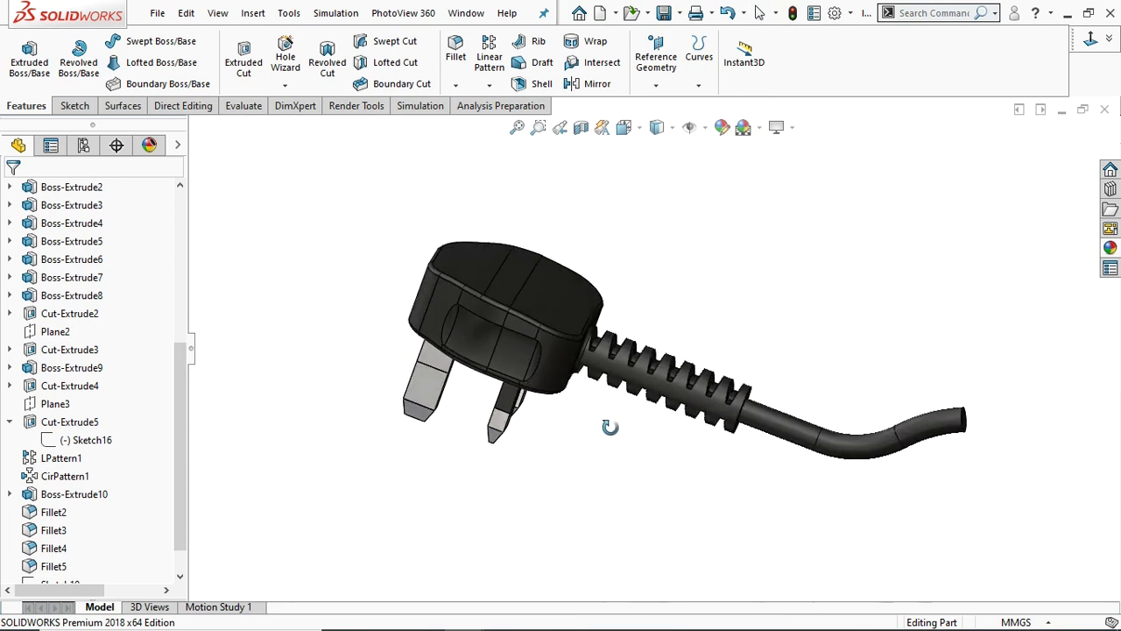
# Check the view orientation and display style options while orbiting the finished plug.
pyautogui.click(639, 128)
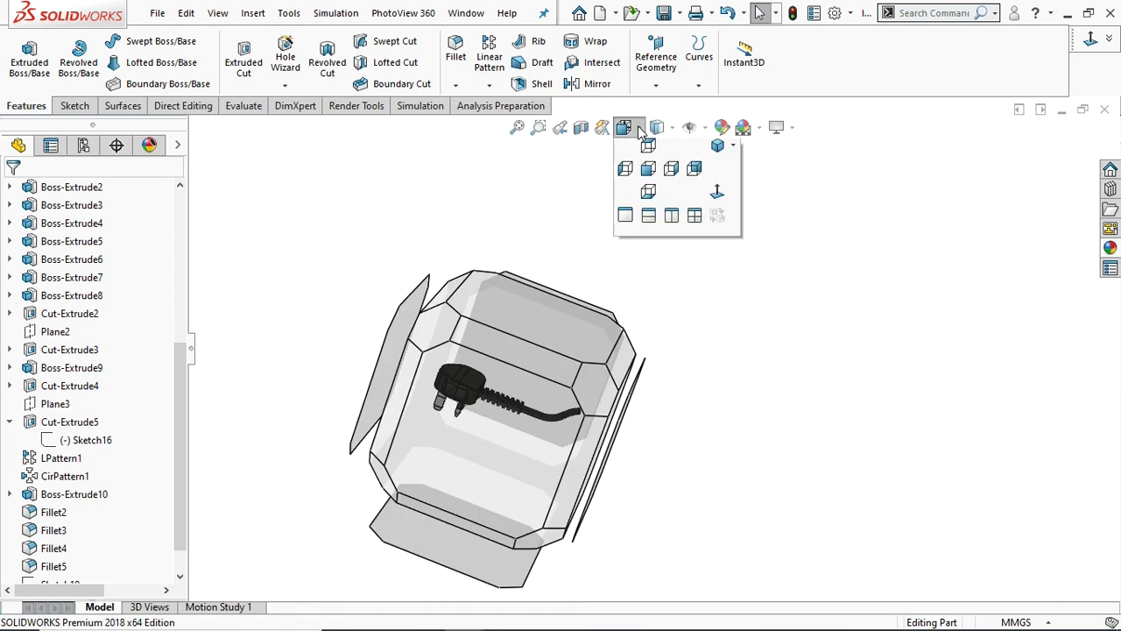
pyautogui.click(670, 130)
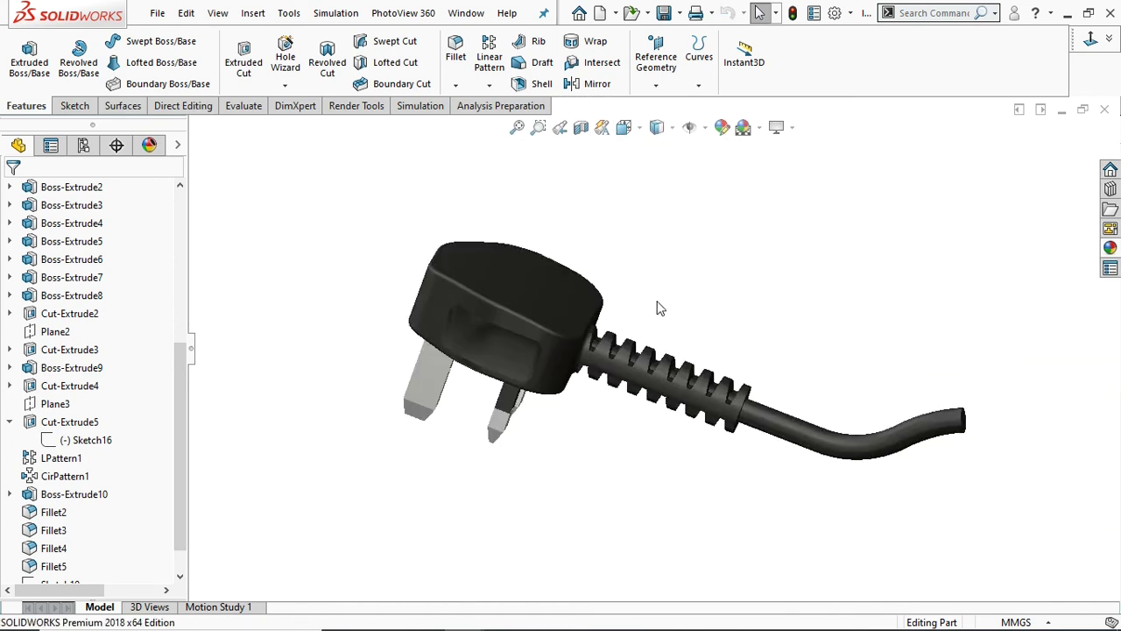
pyautogui.scroll(-2, 657, 312)
pyautogui.moveTo(659, 344); pyautogui.dragTo(670, 265, button='middle')
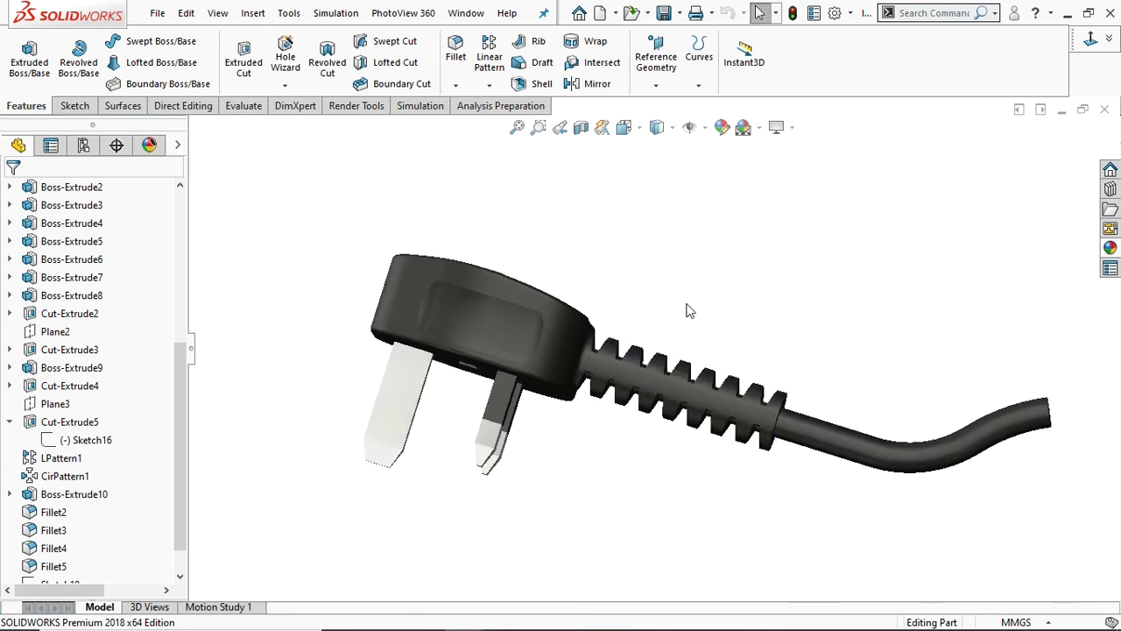
pyautogui.moveTo(676, 333); pyautogui.dragTo(655, 378, button='middle')
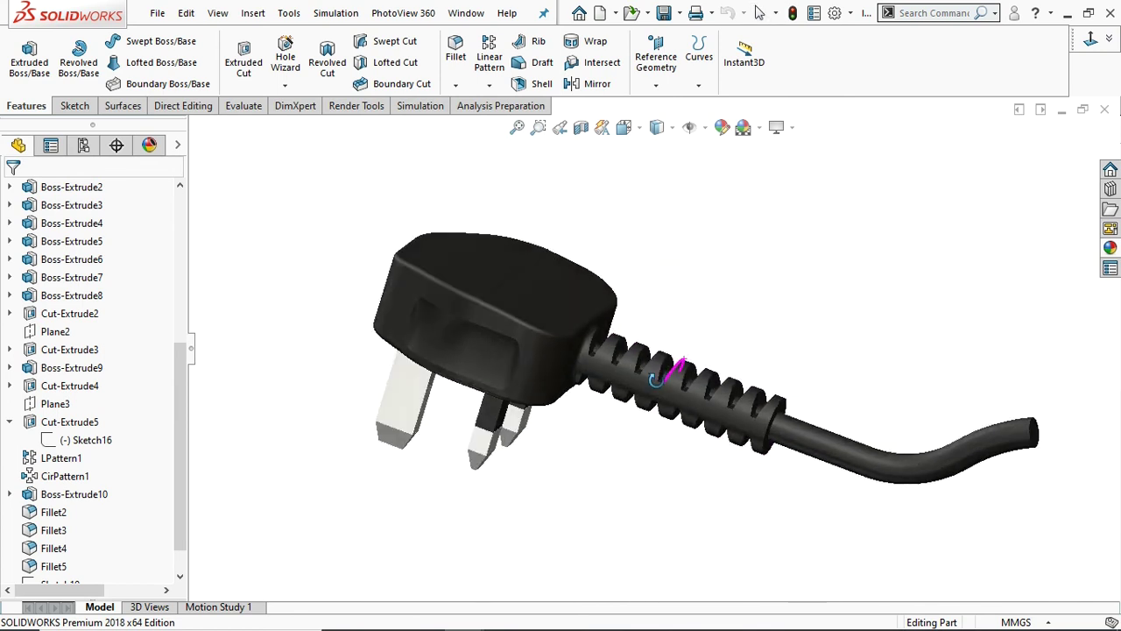
pyautogui.press('Escape')
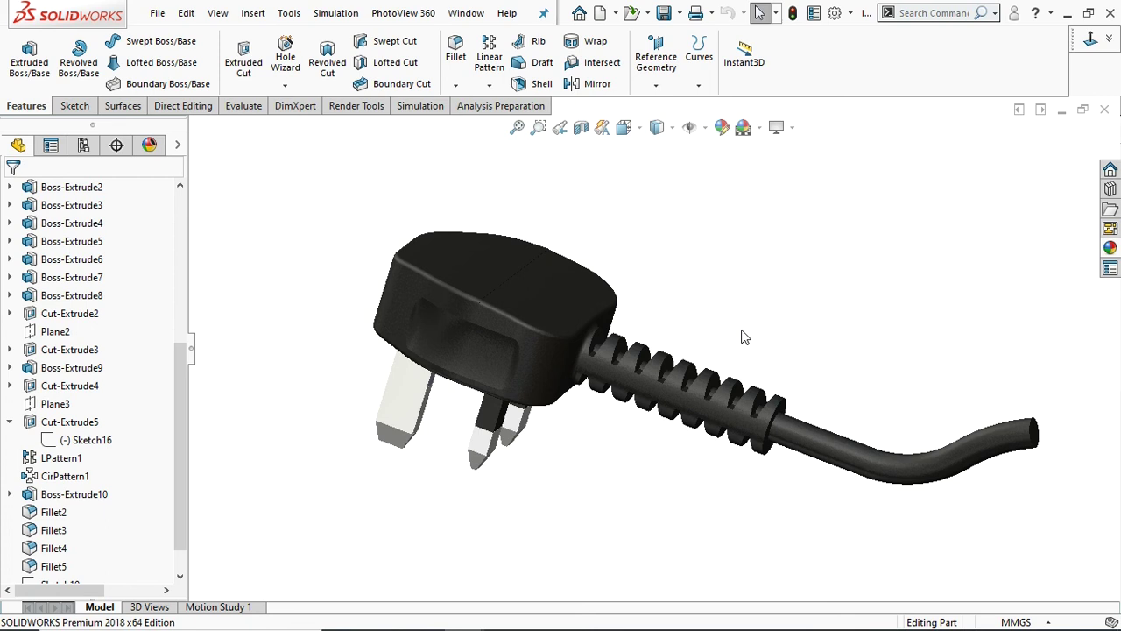